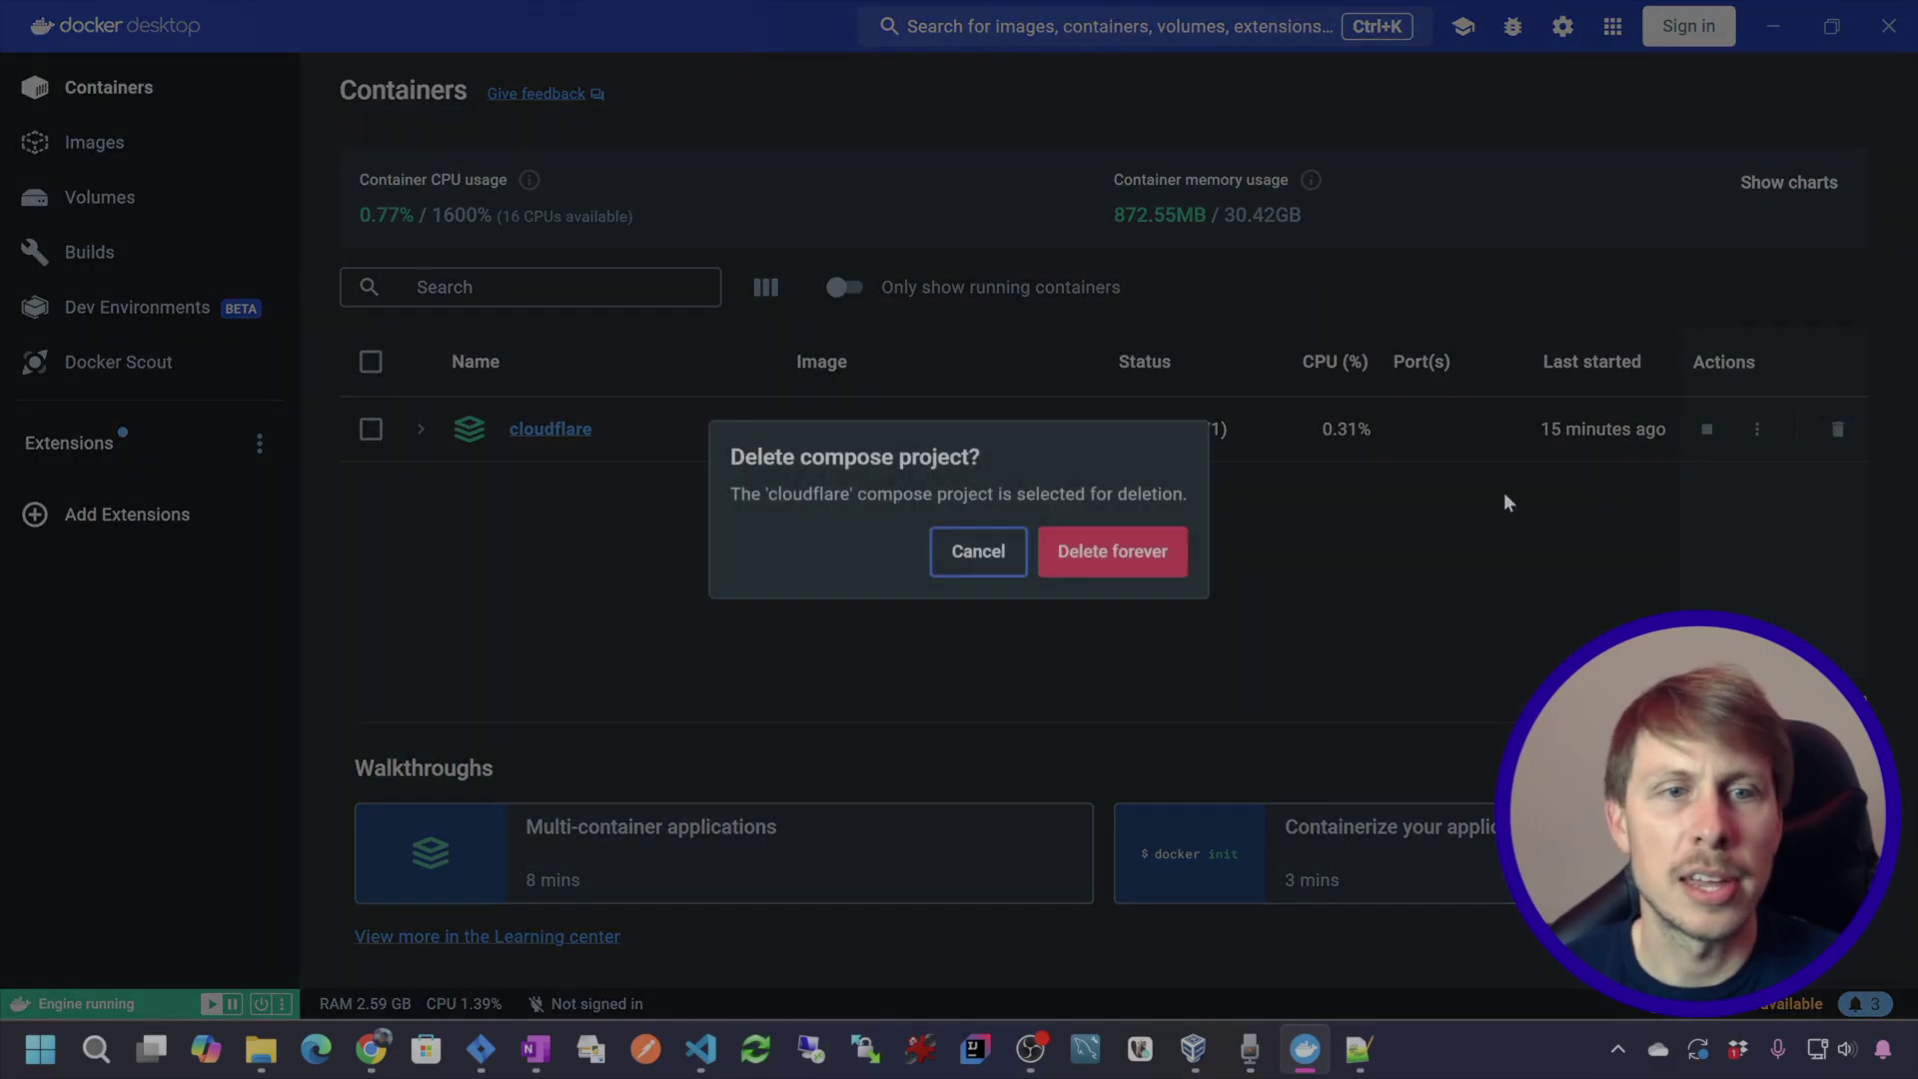
- Permanently delete the cloudflare compose project
left_click(1111, 551)
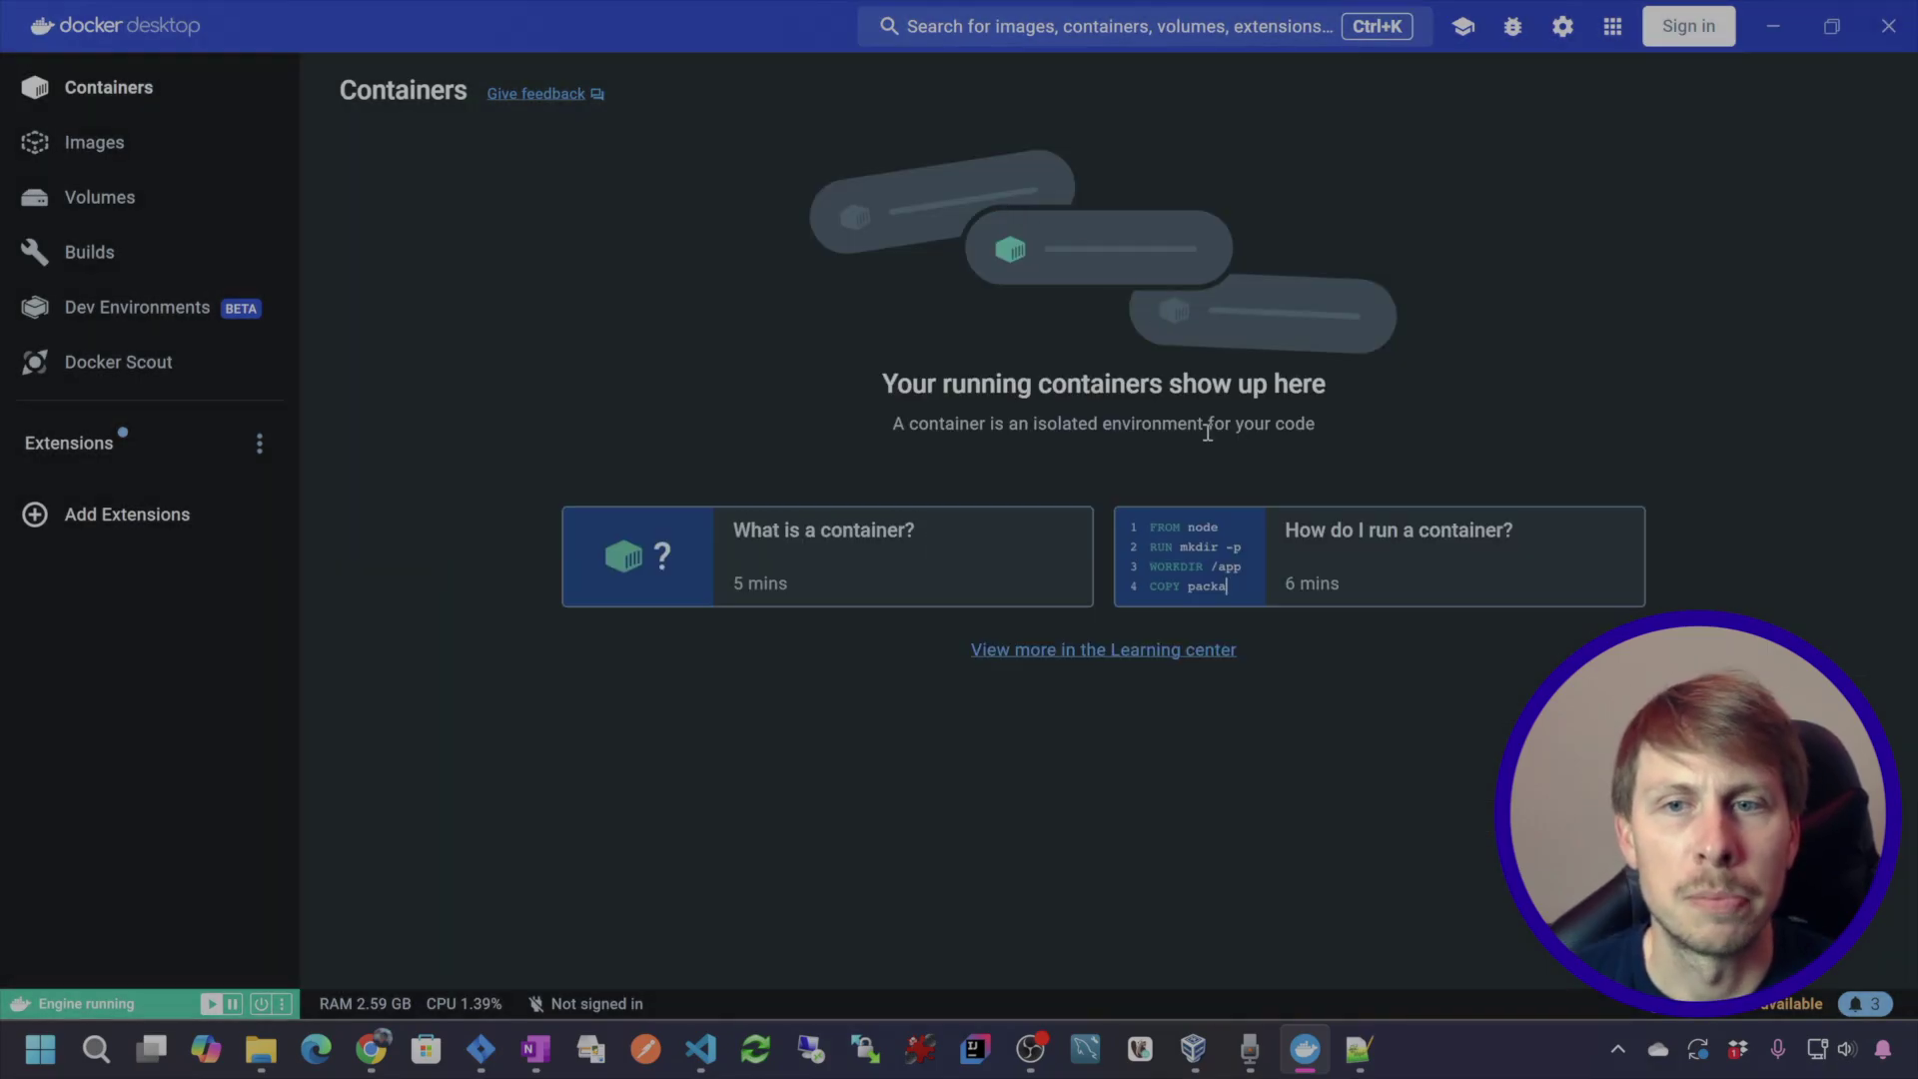
- Switch to File Explorer and open docker/immich-app in the user's home folder on the docker-desktop Linux file system
left_click(261, 1049)
left_click(603, 685)
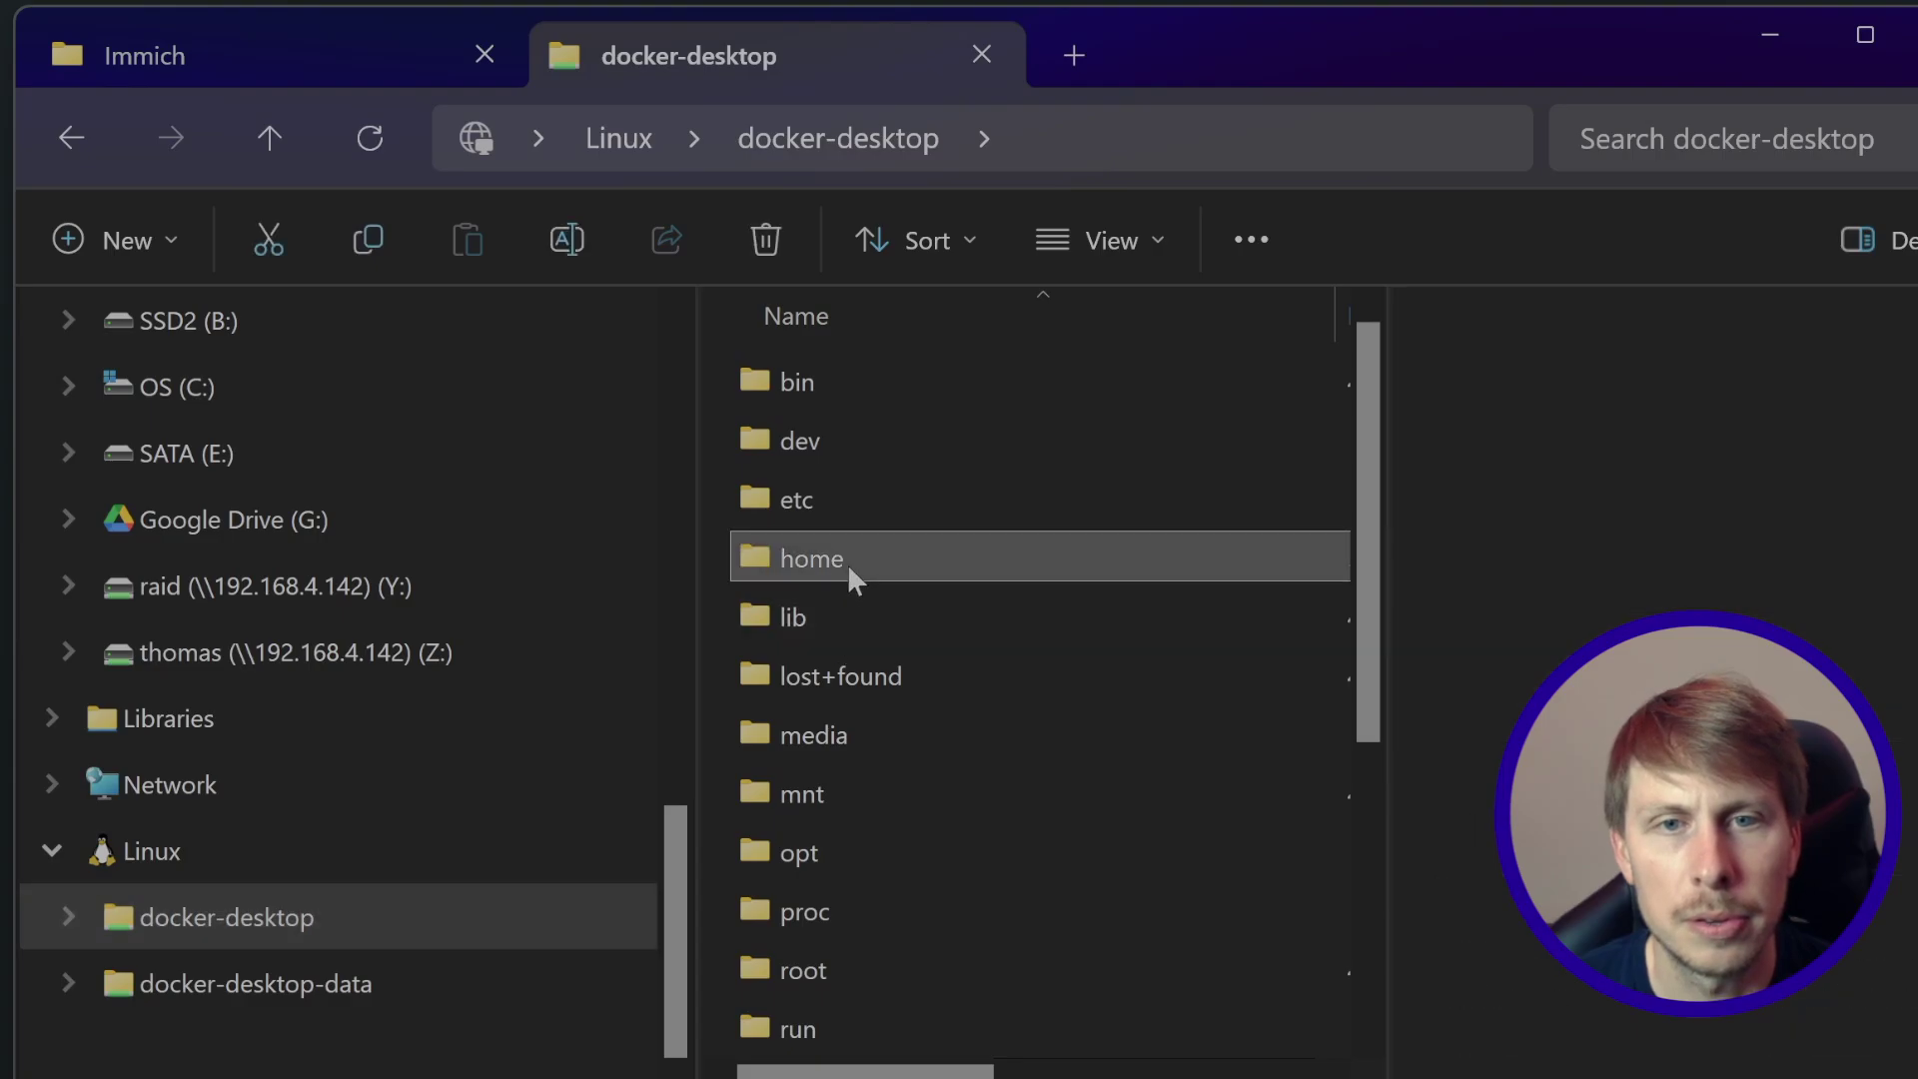
double_click(962, 464)
left_click(944, 358)
double_click(814, 385)
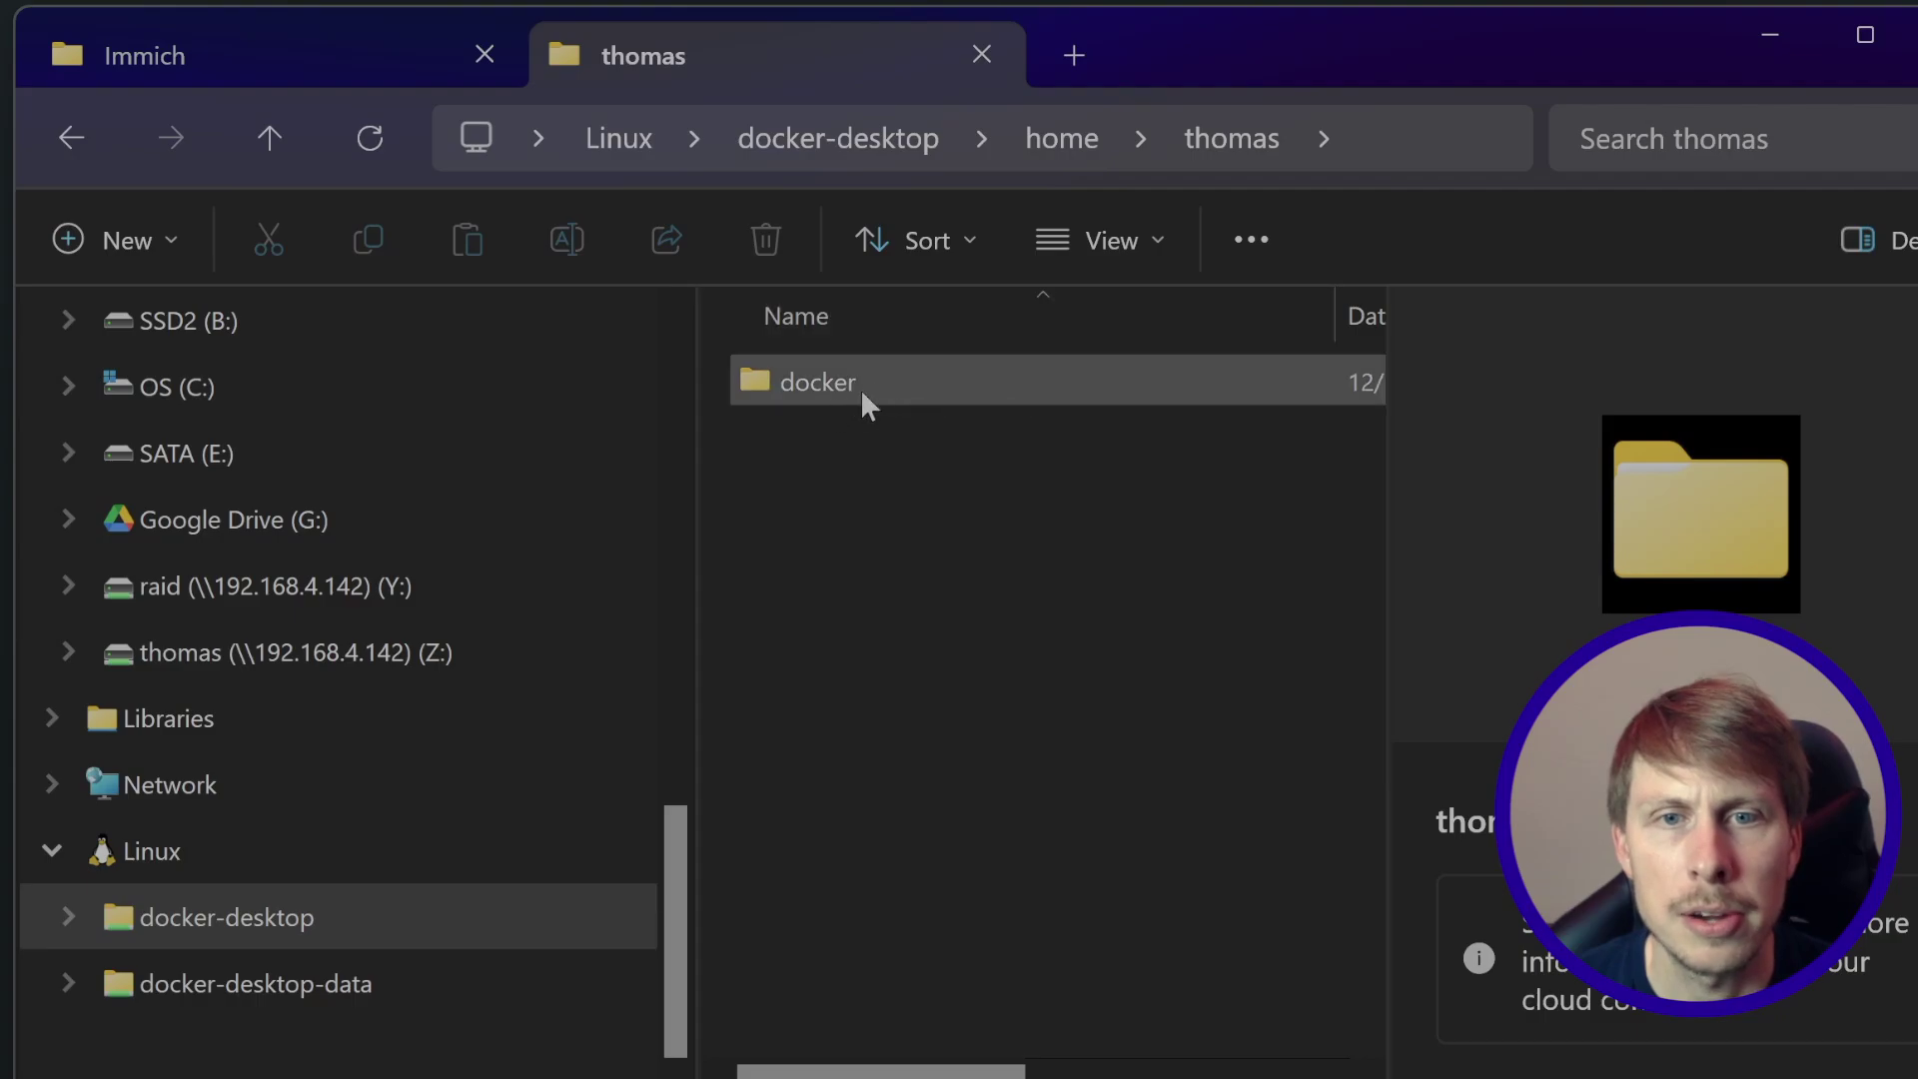
double_click(830, 386)
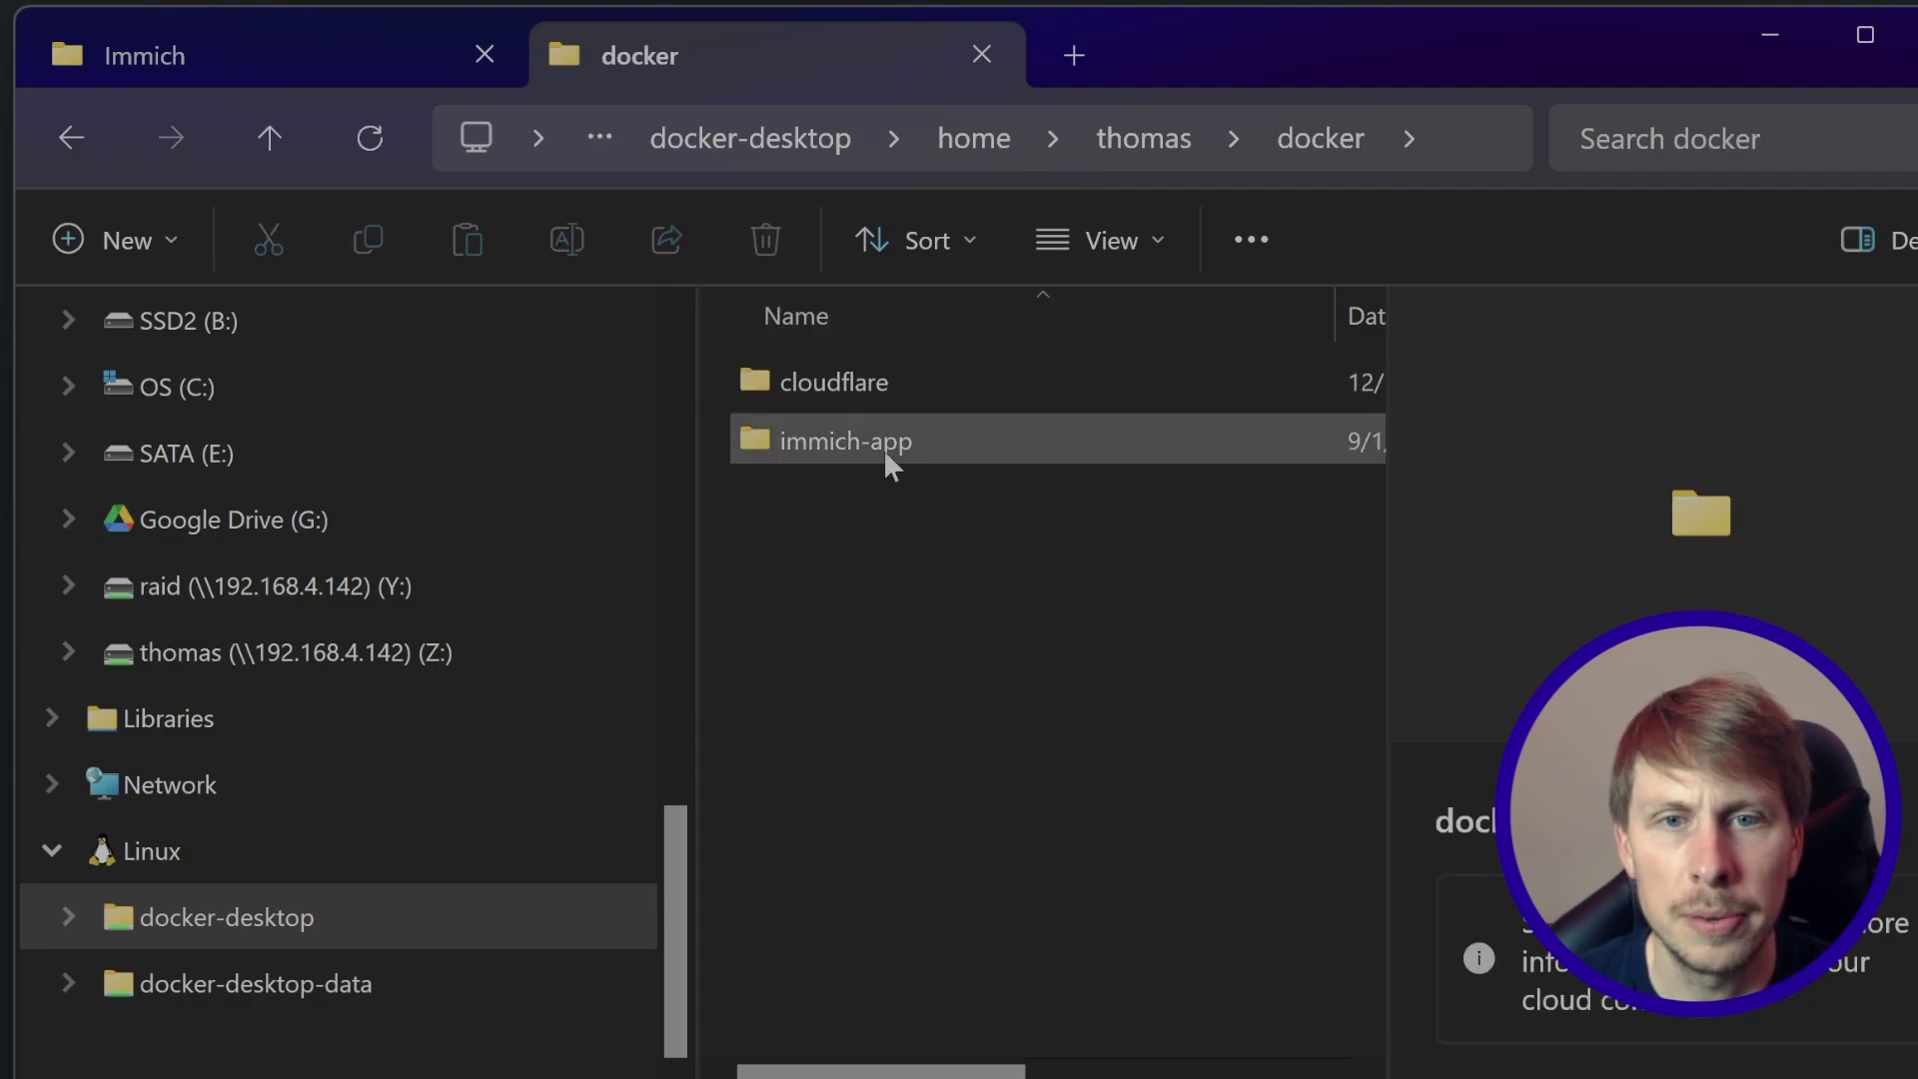
double_click(883, 448)
- Permanently delete everything inside the immich-app folder
left_click_drag(988, 751, 631, 386)
key("Delete")
left_click(1043, 719)
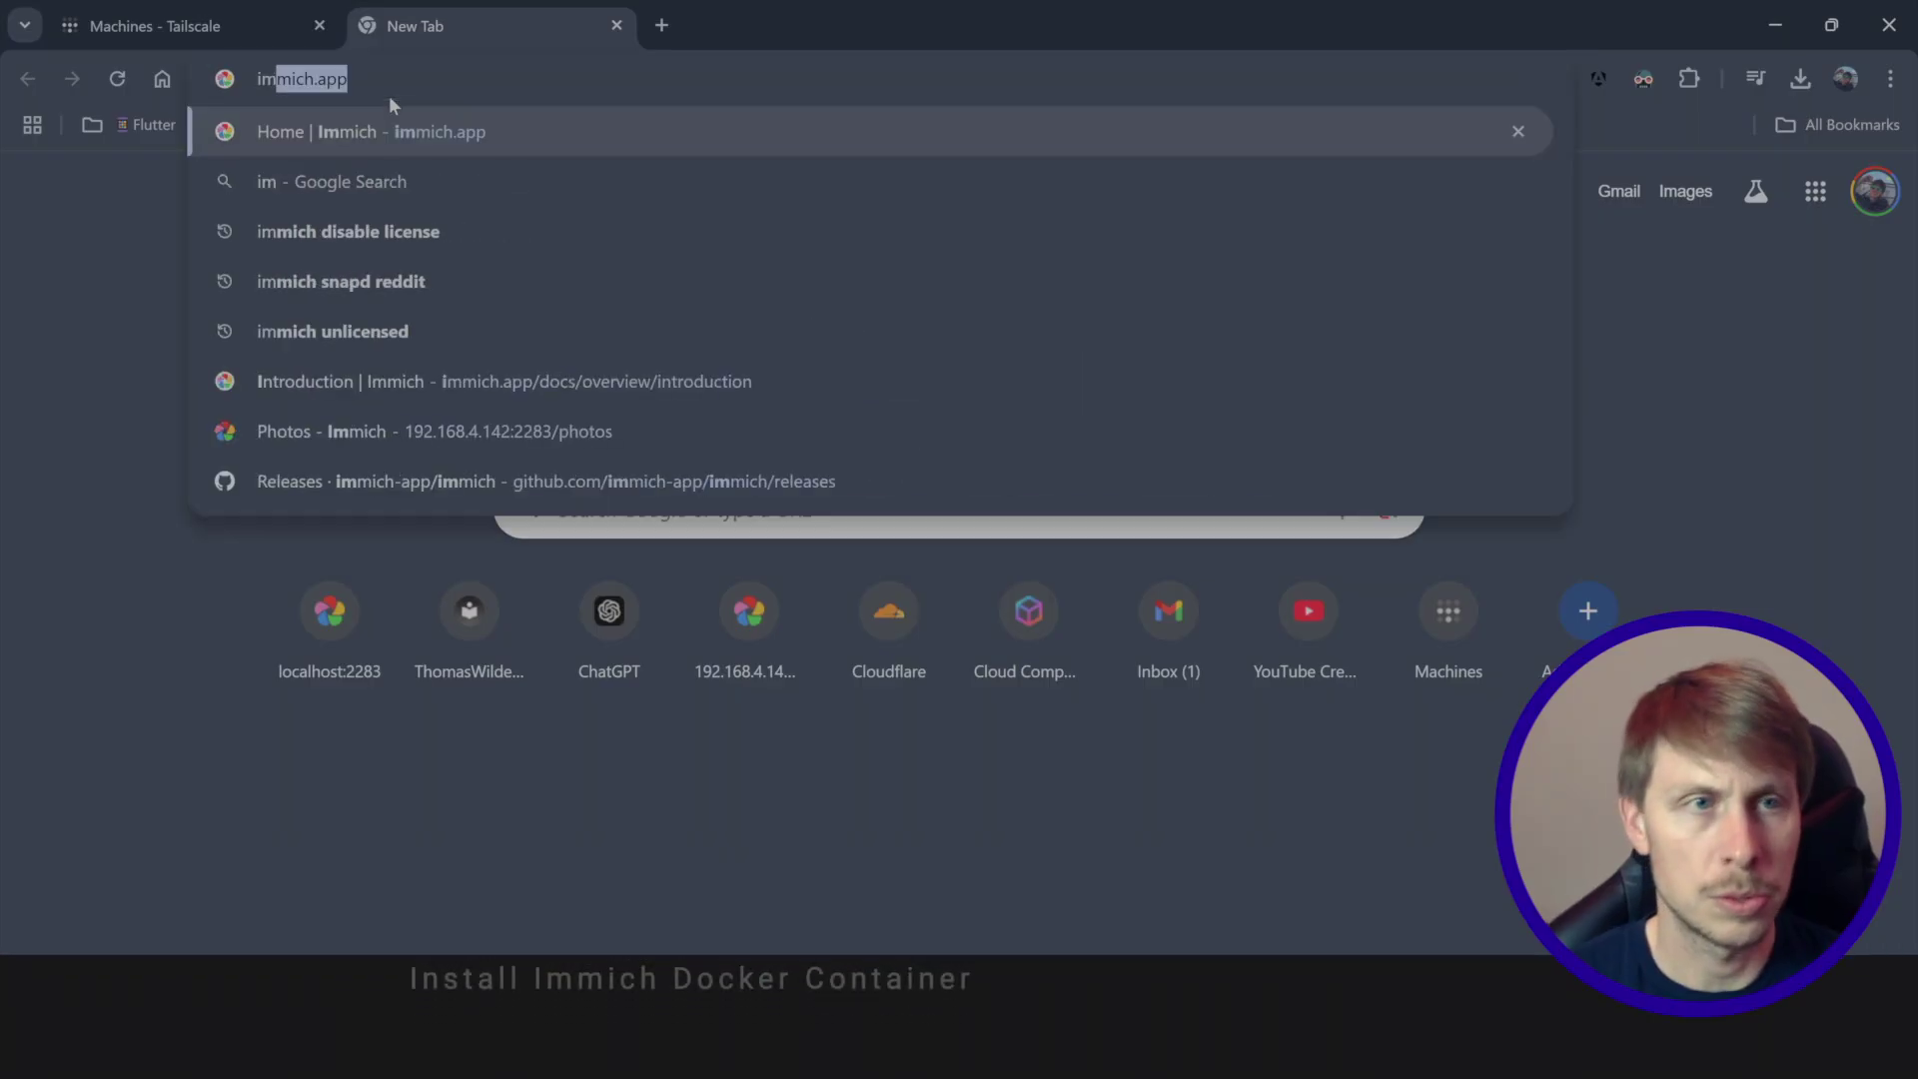
- Open the recommended Docker Compose install guide in the immich.app docs at the commands for downloading the required files
key("Return")
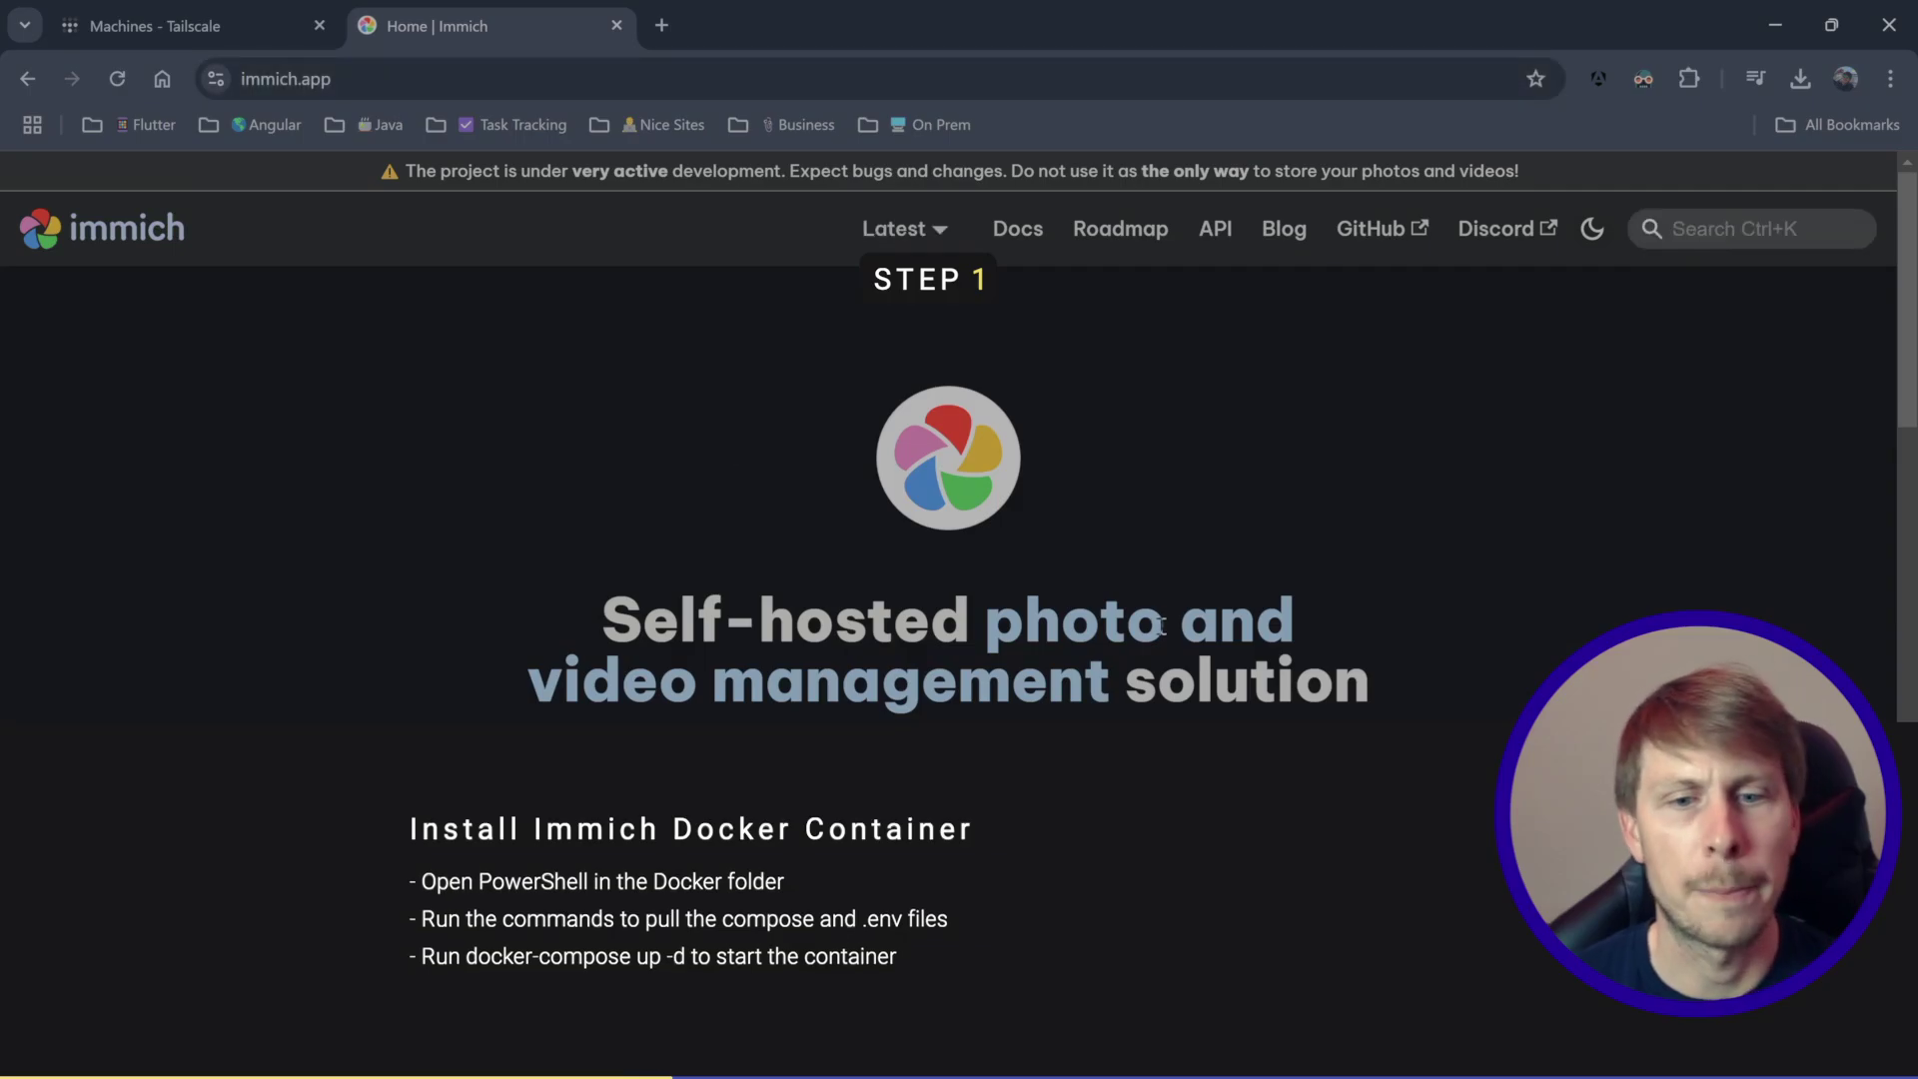
left_click(799, 899)
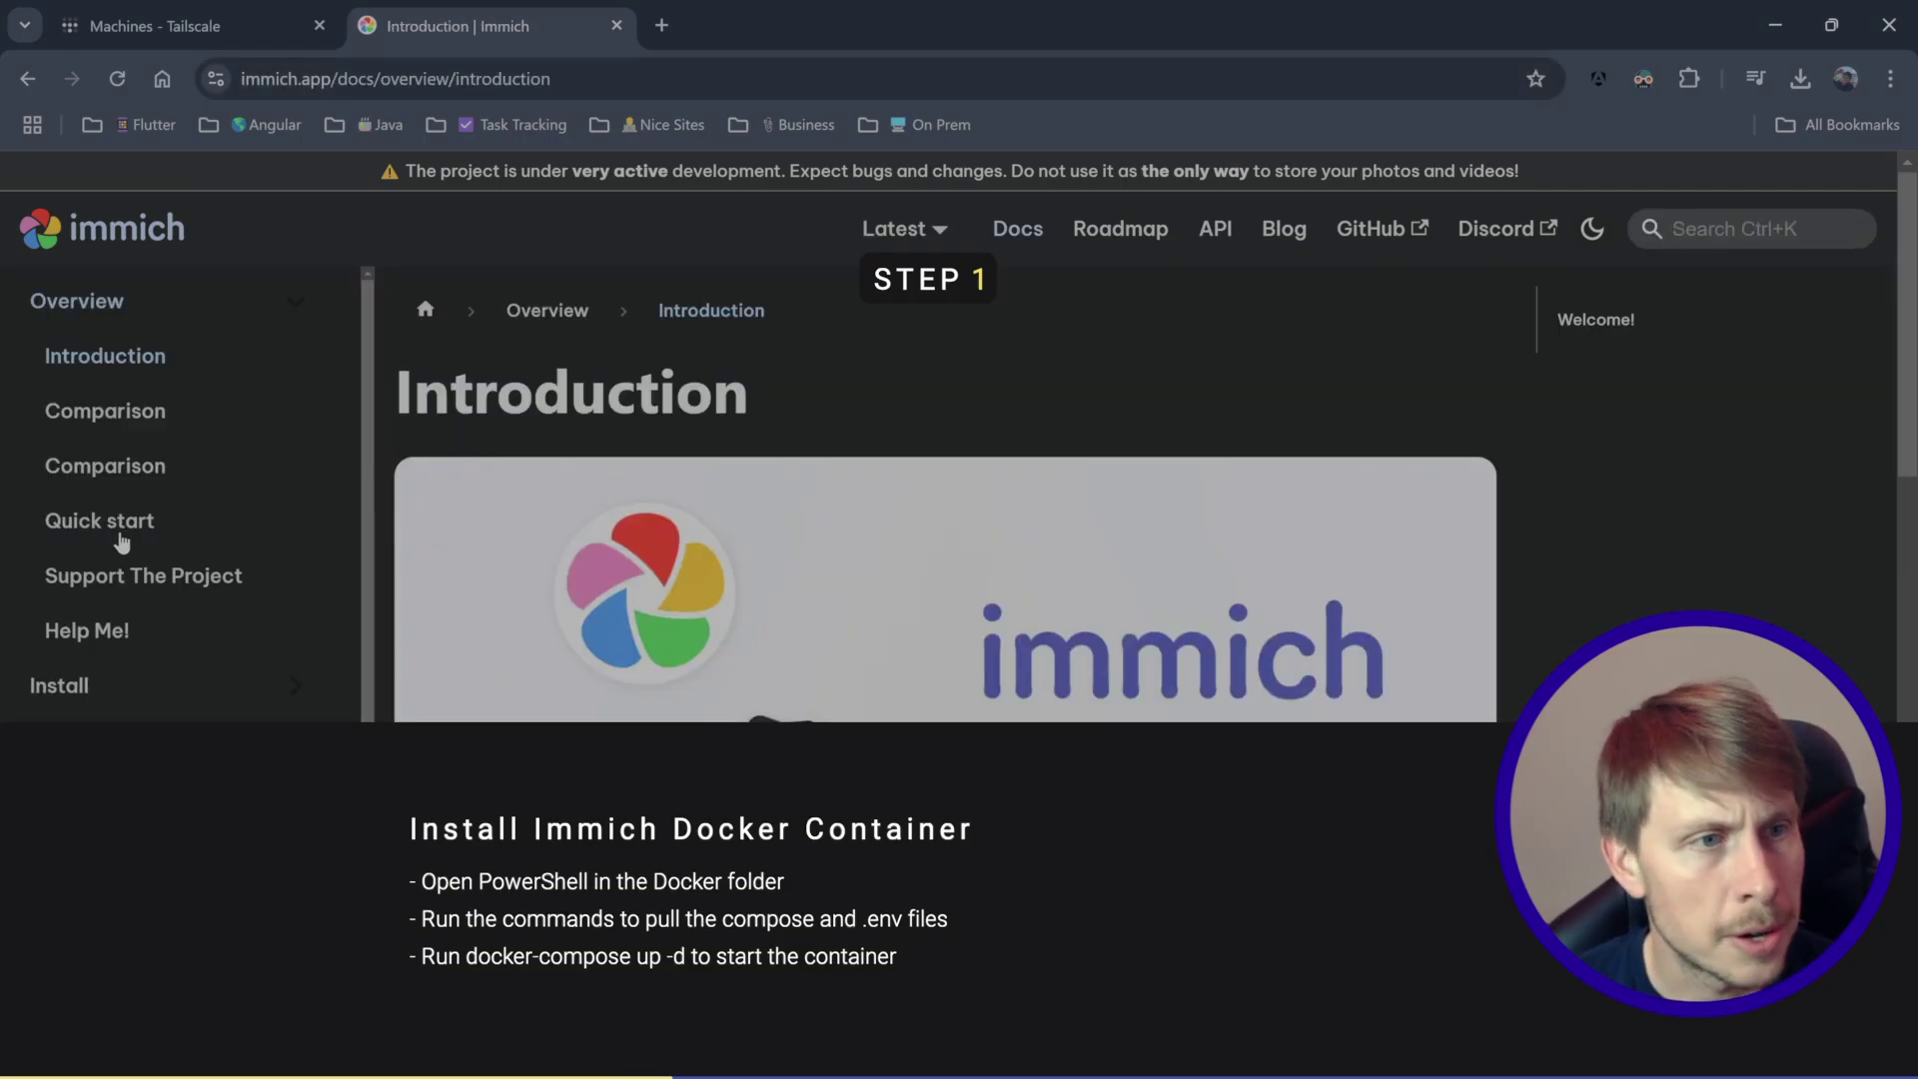
left_click(95, 689)
scroll(257, 540, "down", 4)
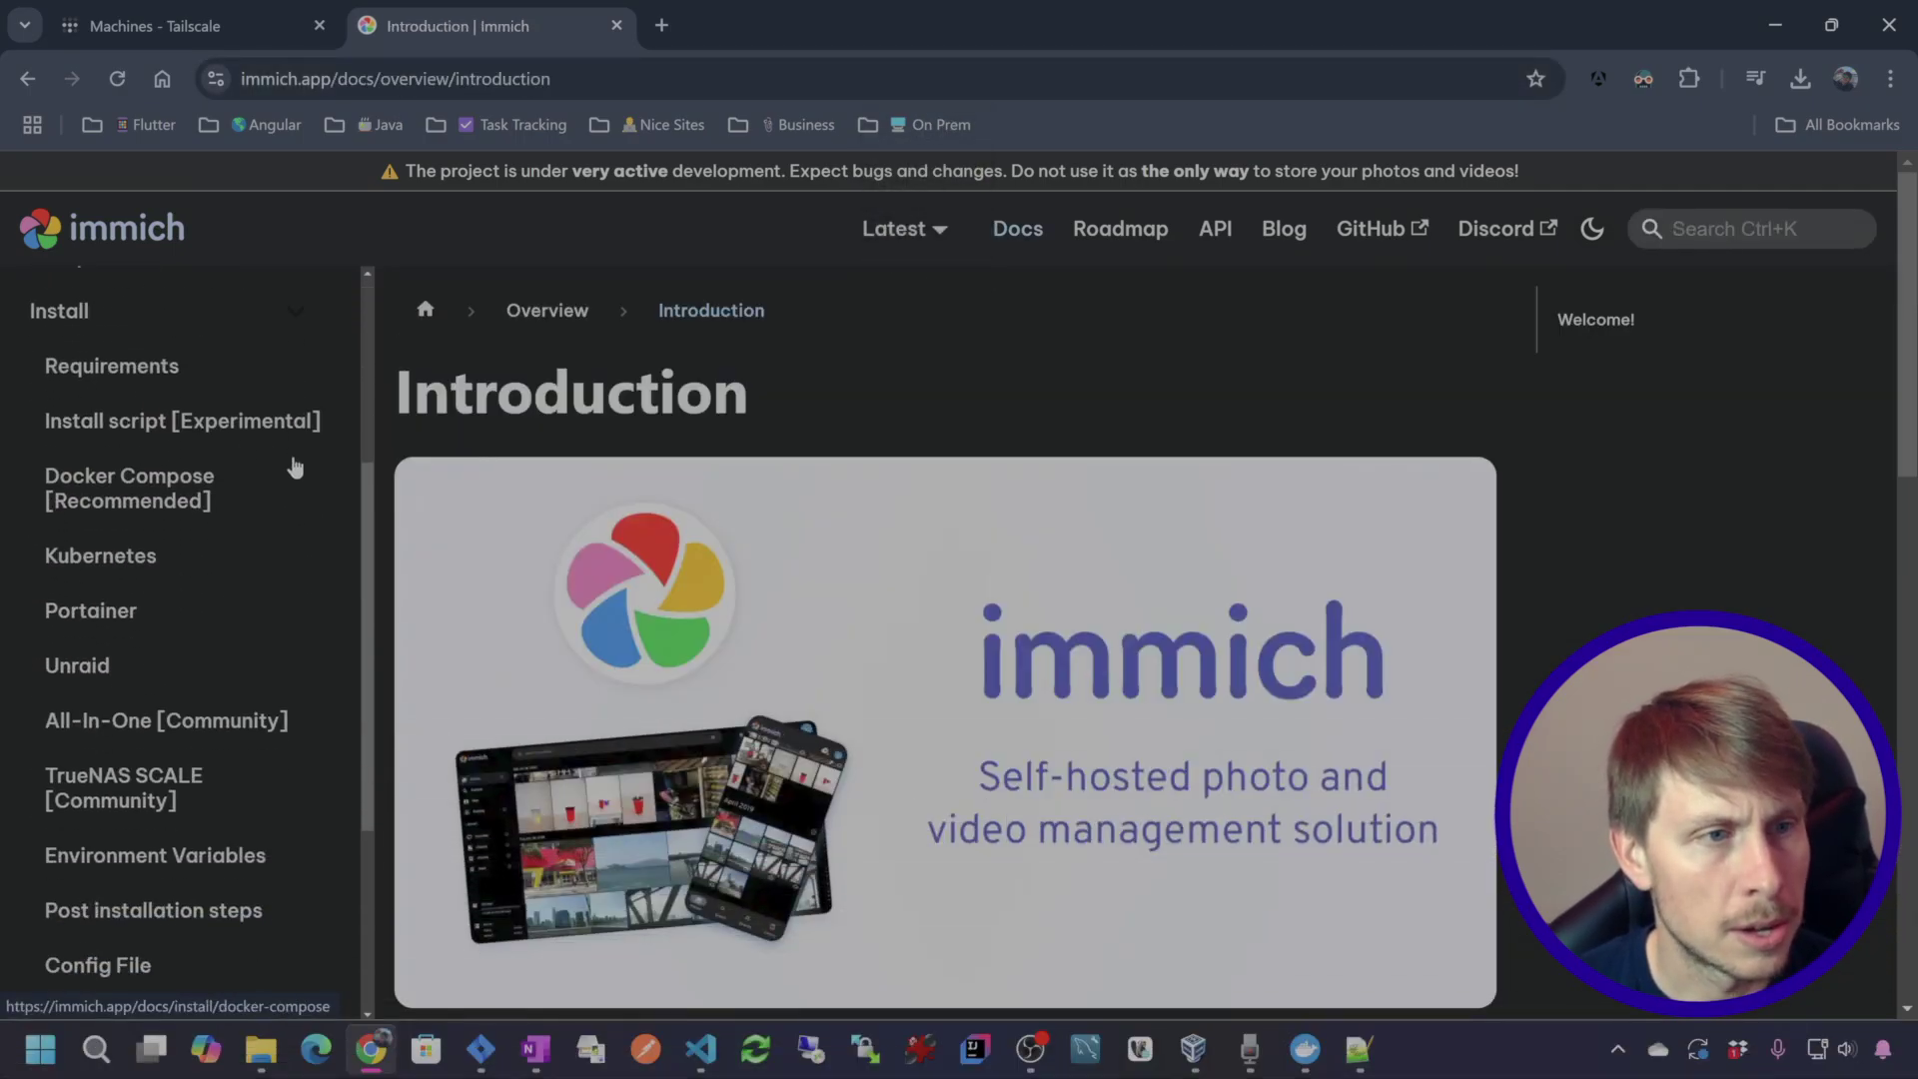
left_click(152, 503)
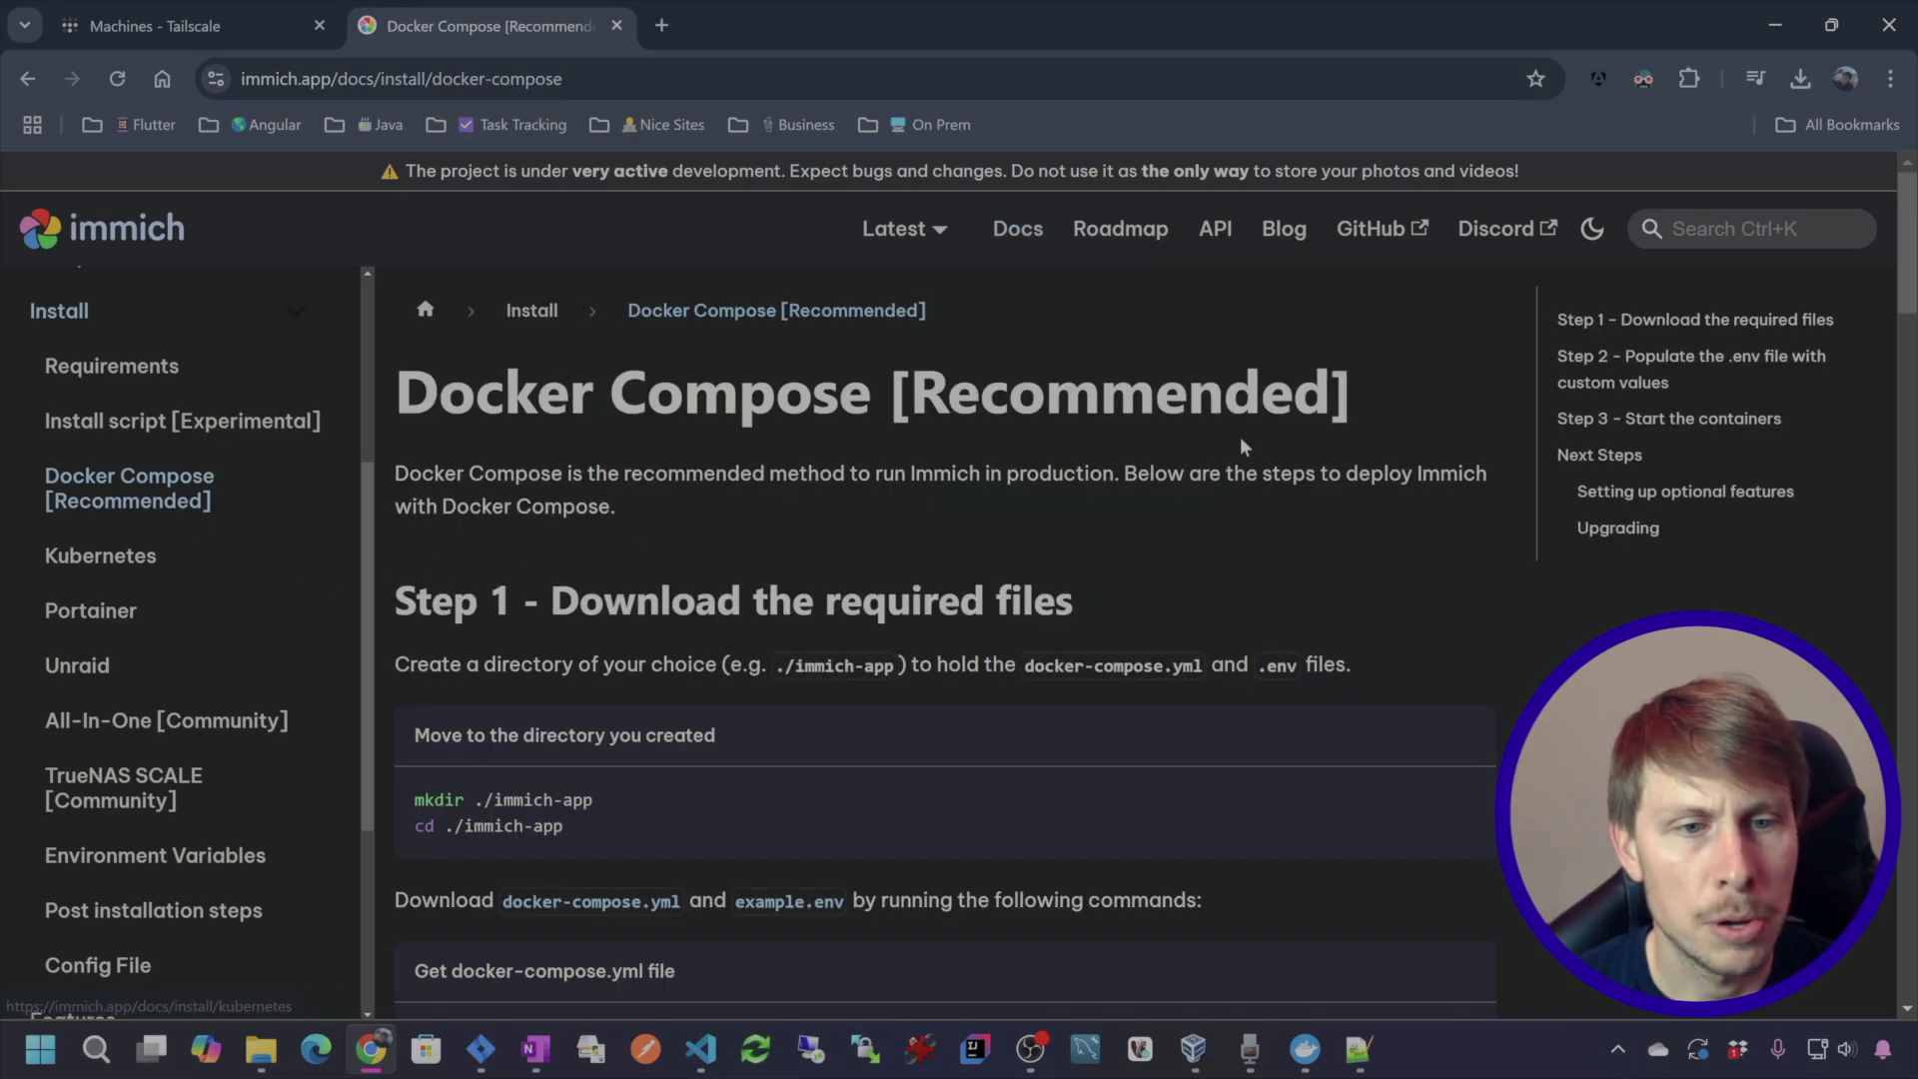
scroll(1129, 463, "down", 5)
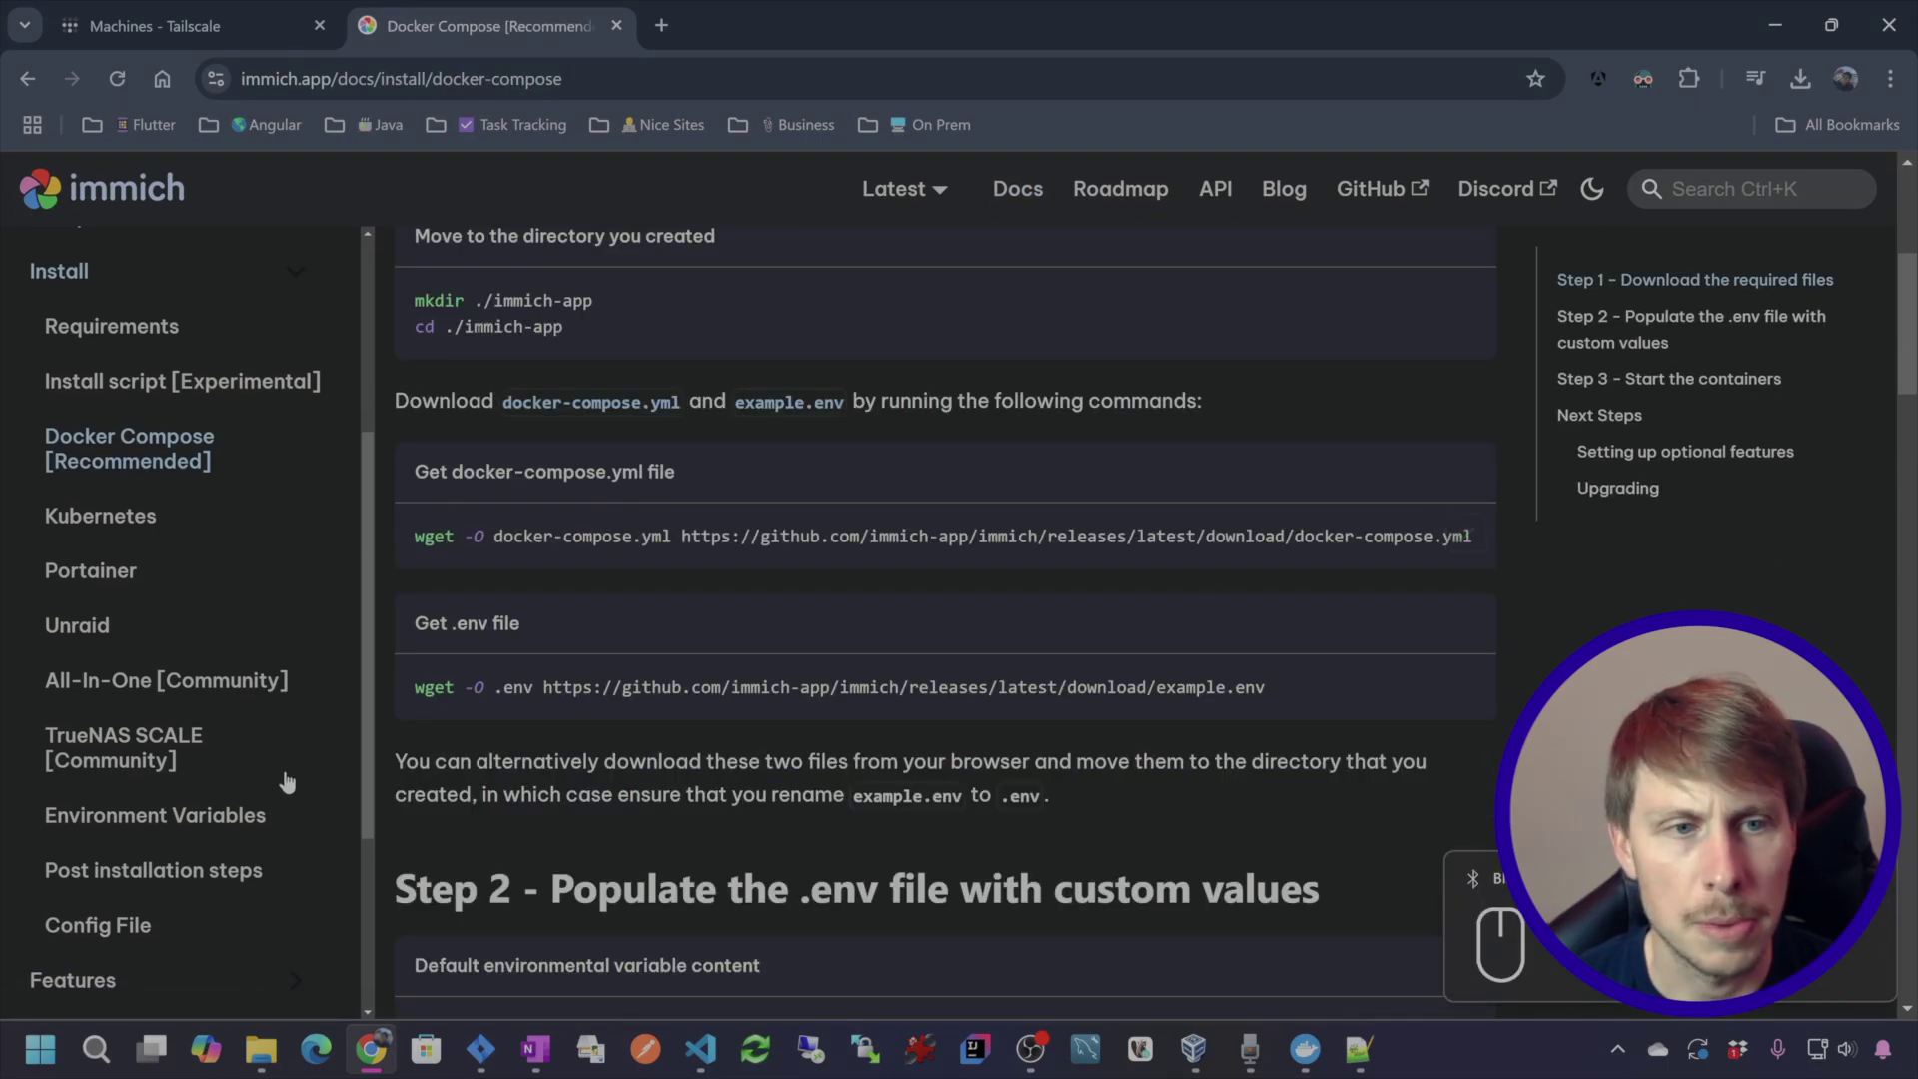
- Open a terminal in the immich-app folder and download docker-compose.yml from Immich's latest GitHub release with wget -O
left_click(260, 1049)
left_click_drag(1041, 584, 1013, 518)
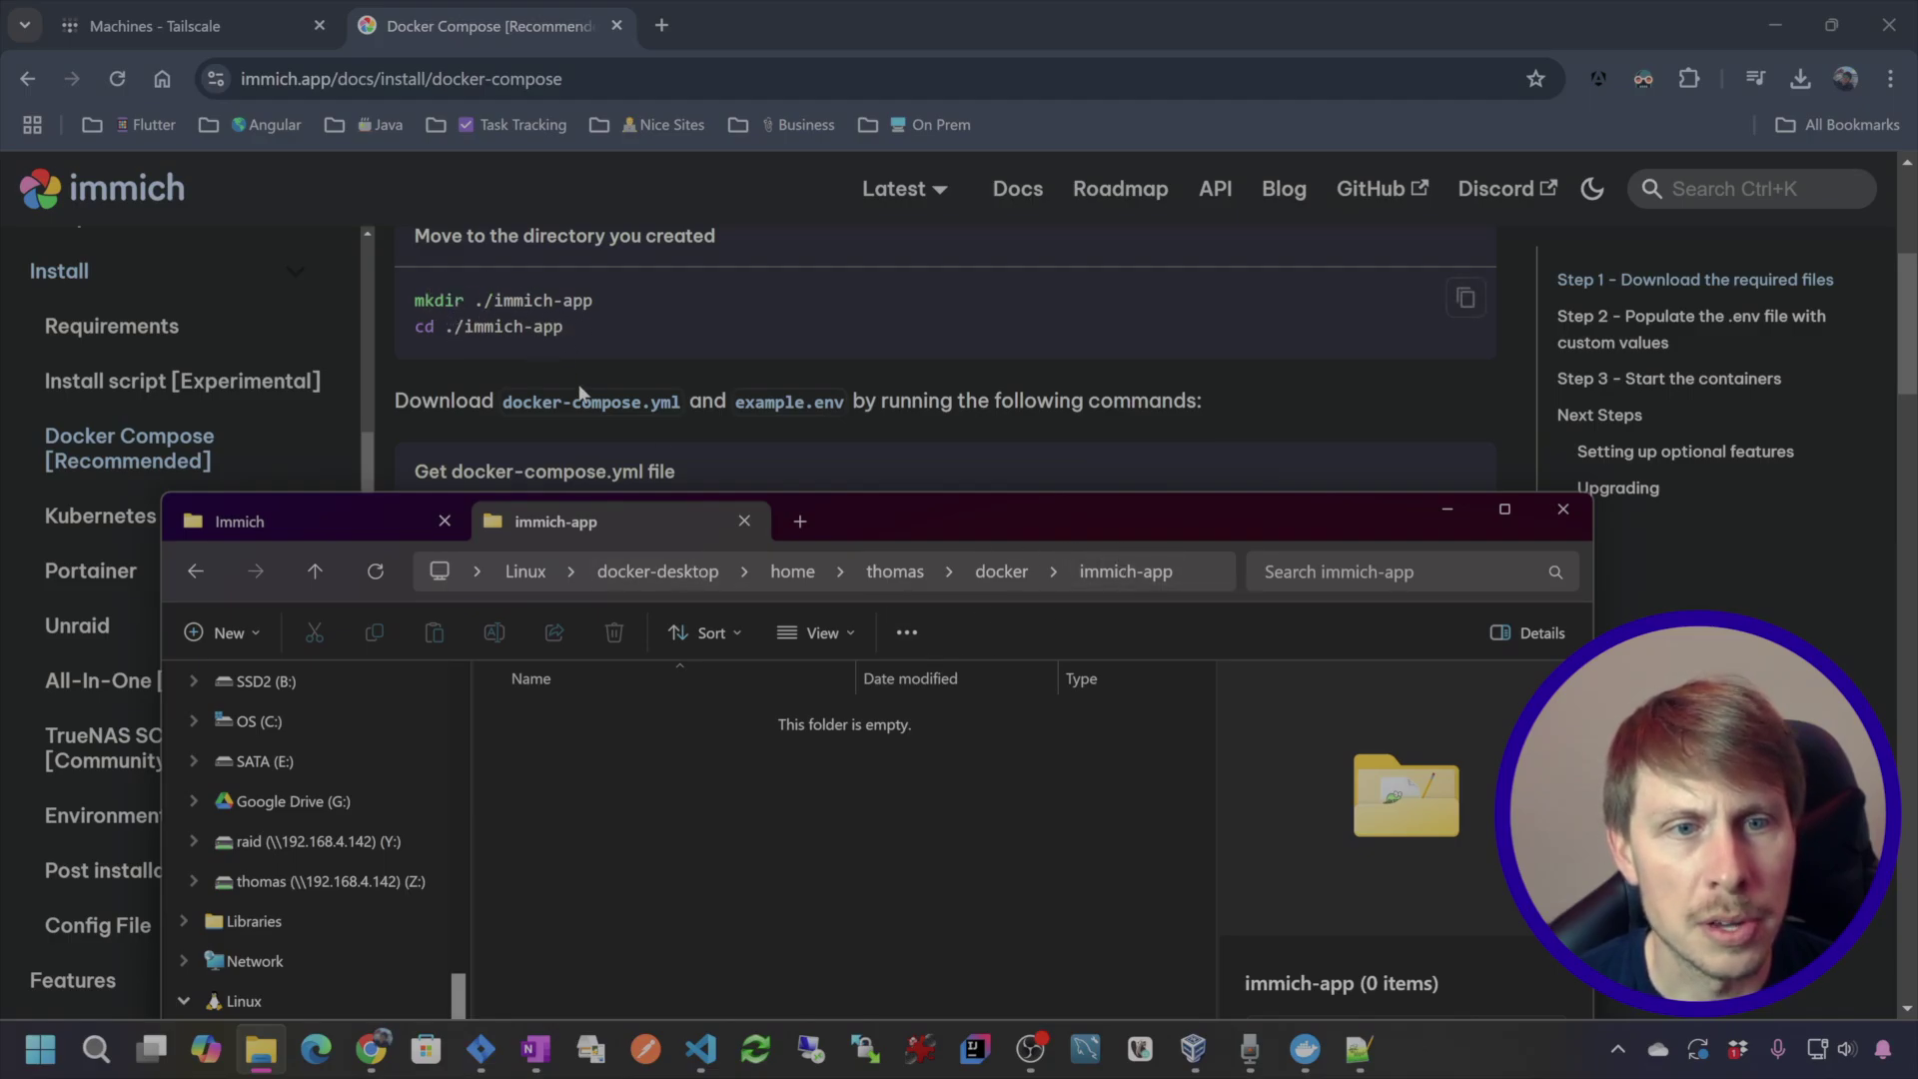
left_click_drag(911, 506, 1107, 291)
right_click(859, 593)
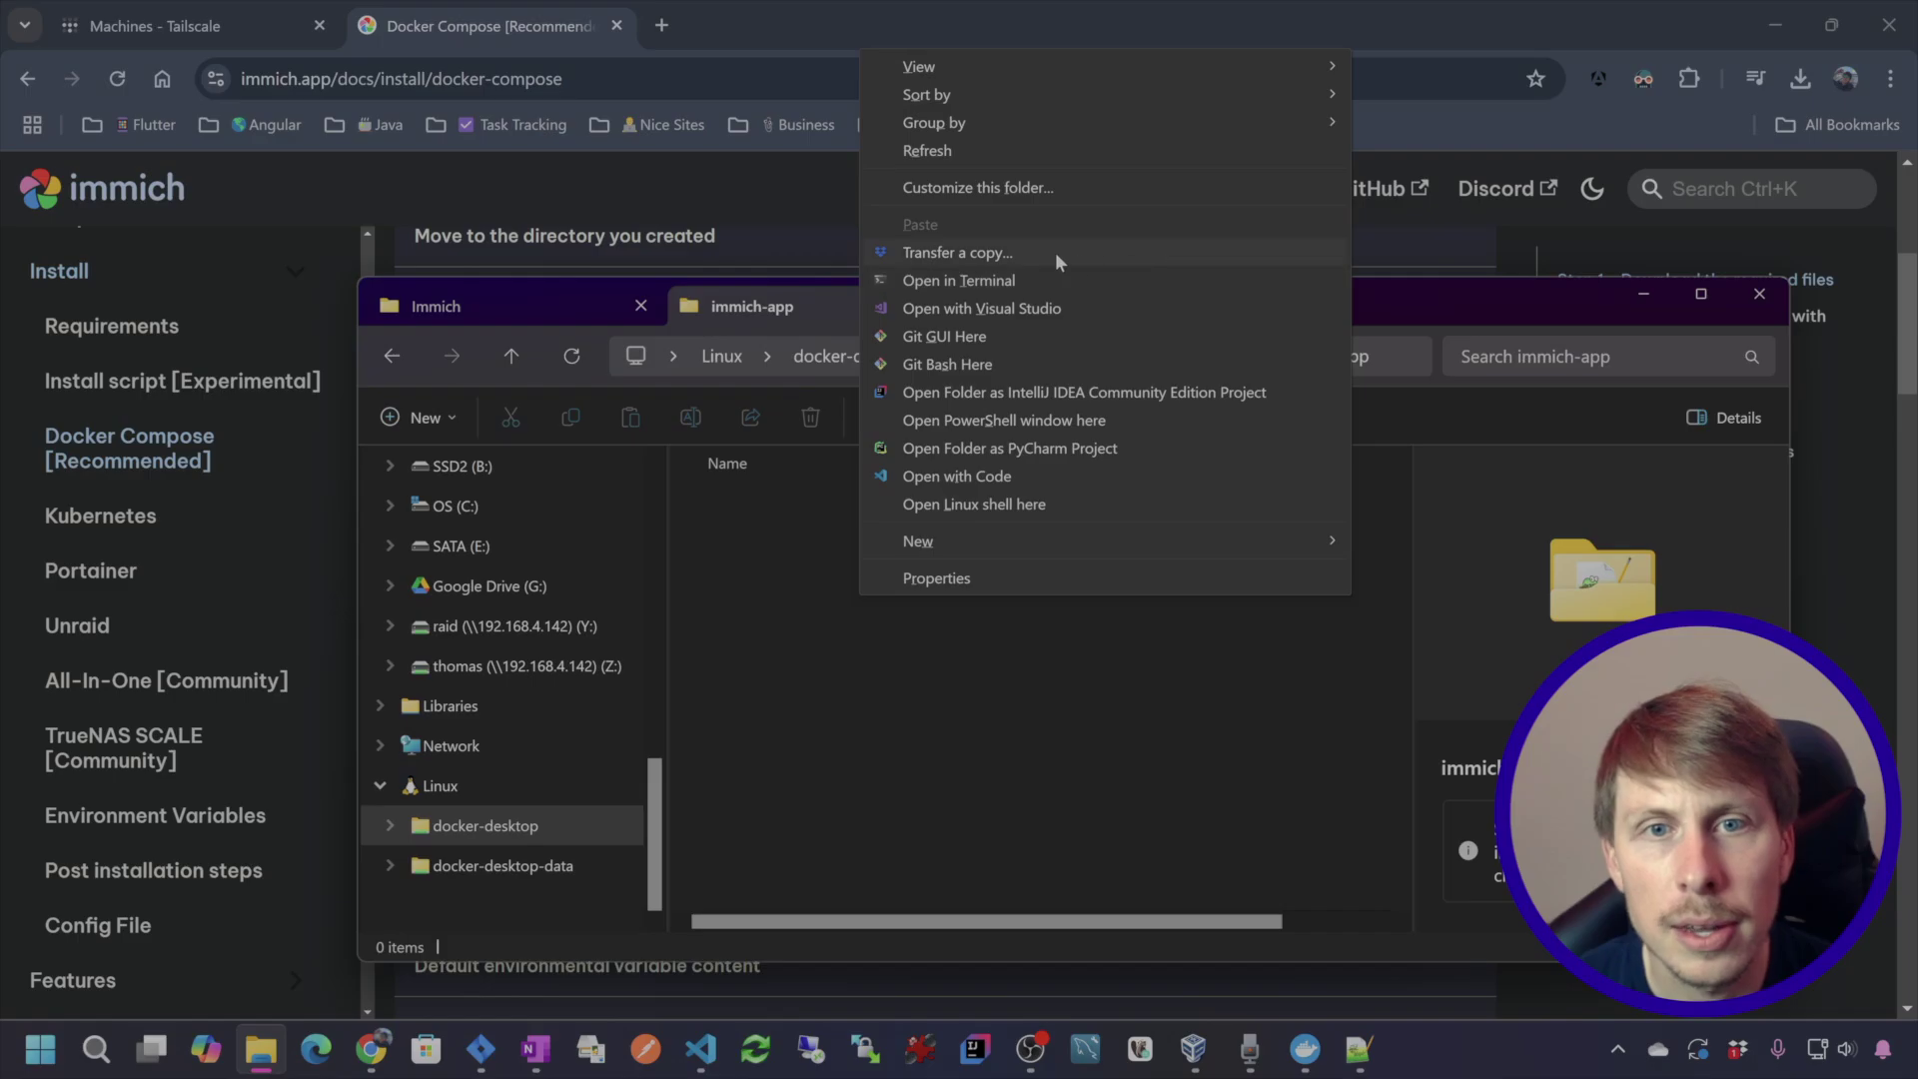
left_click(974, 280)
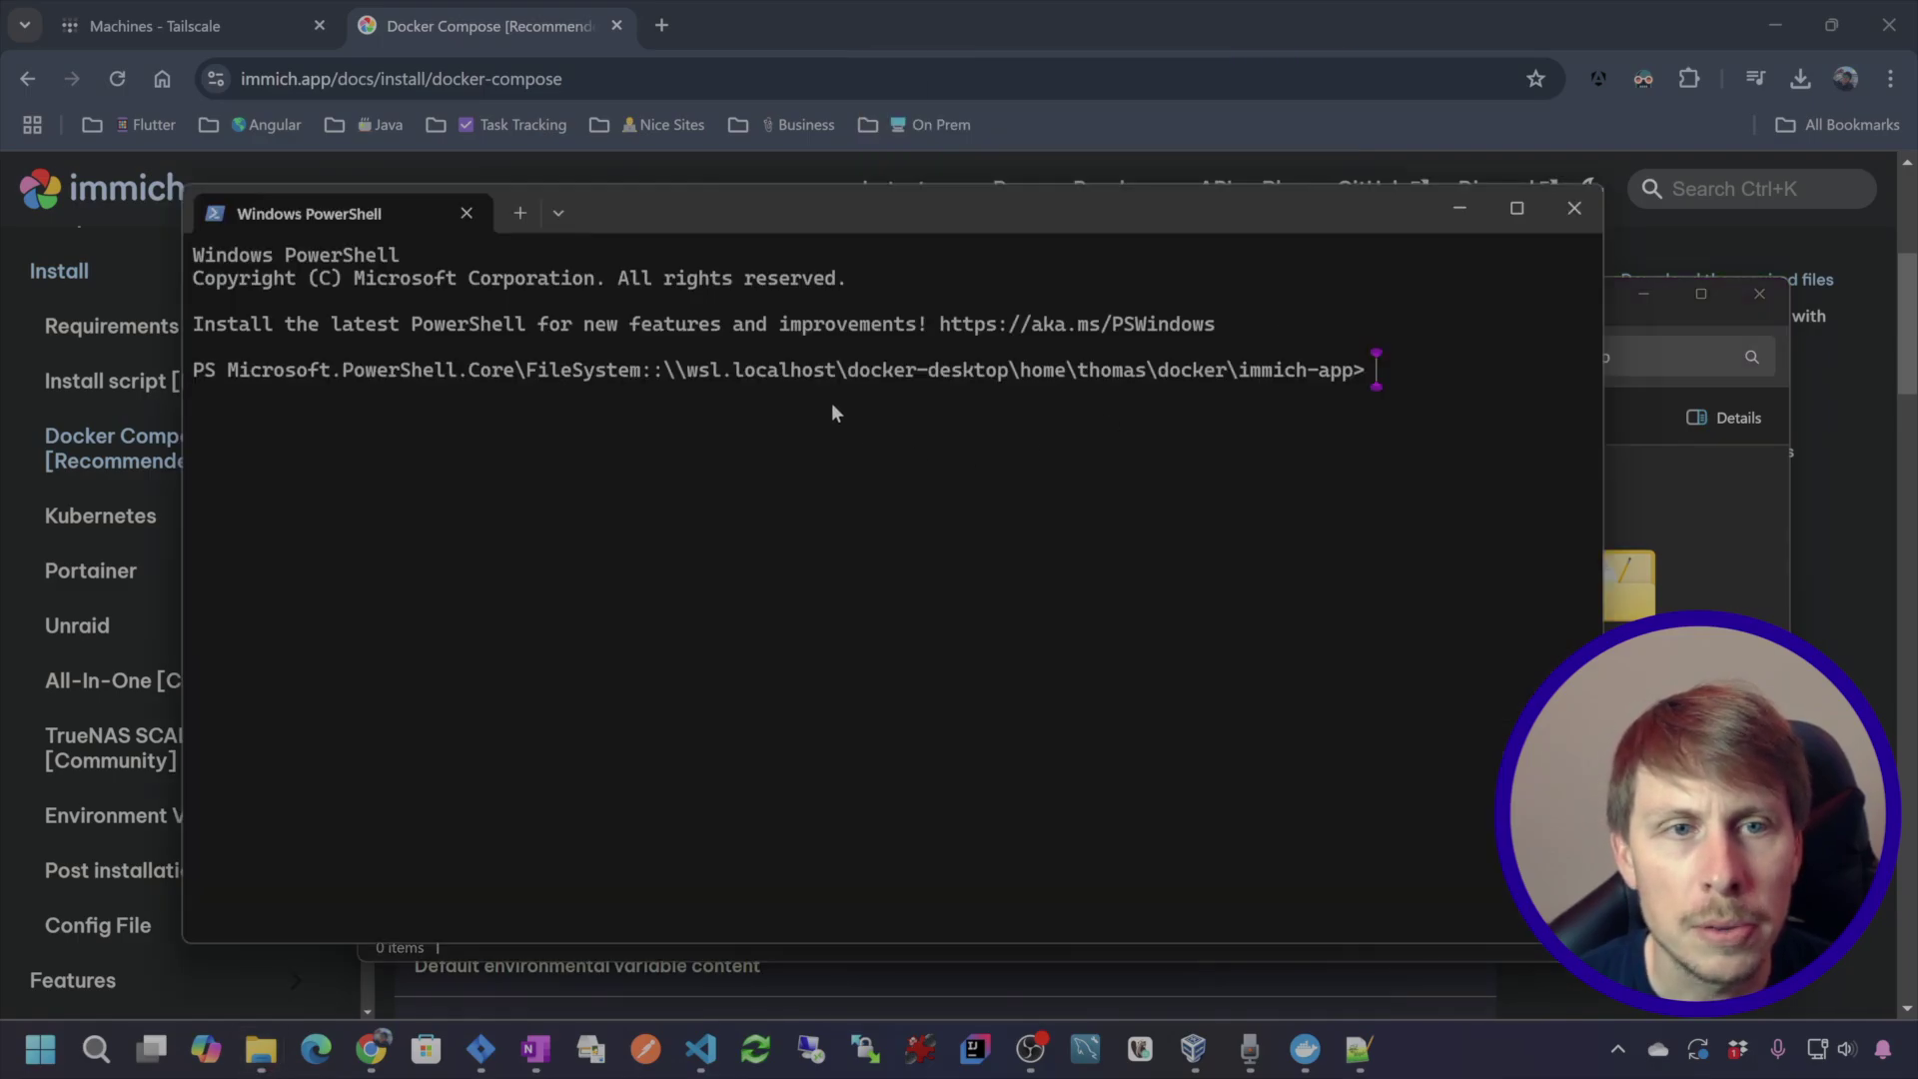
type("wget -O docker-compose.yml https://github.com/immich-app/immich/releases/latest/download/docker-compose.yml")
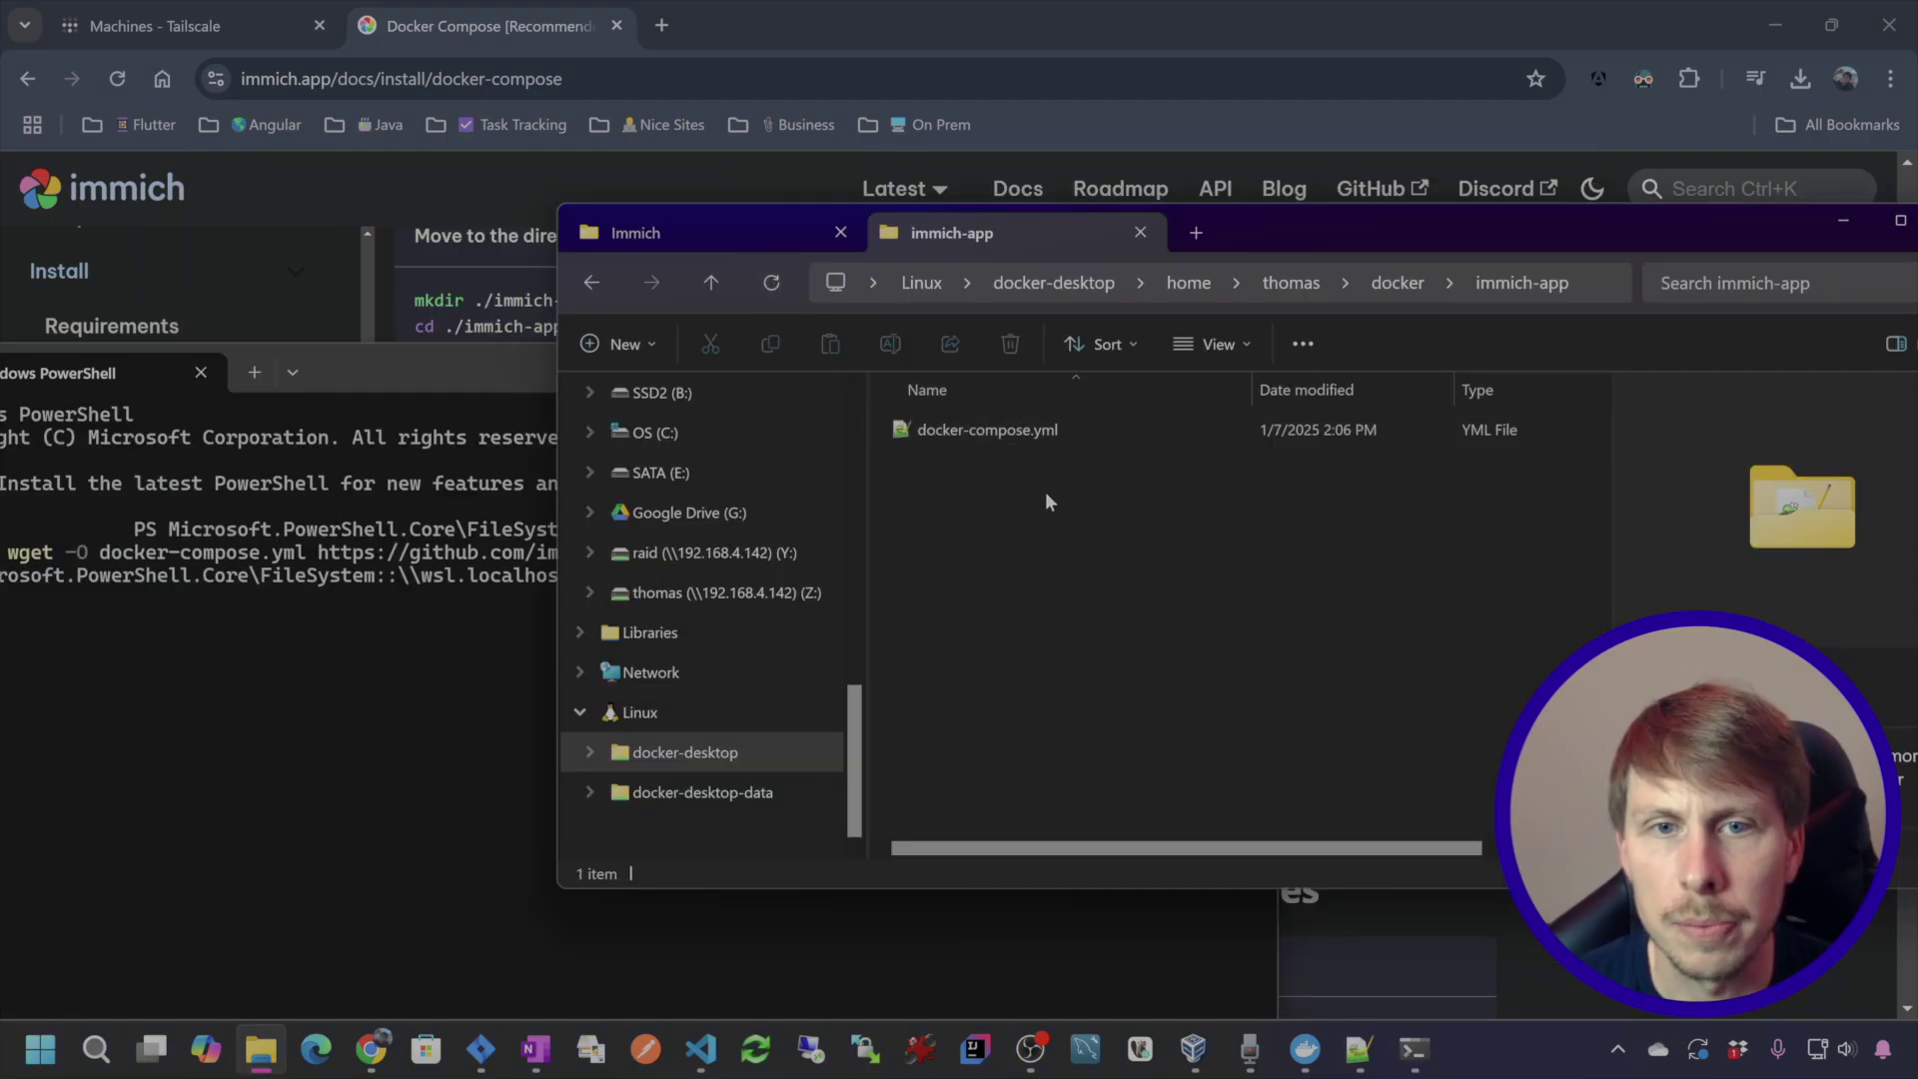
- In the same terminal, download example.env from Immich's latest GitHub release as .env with wget -O
left_click(493, 375)
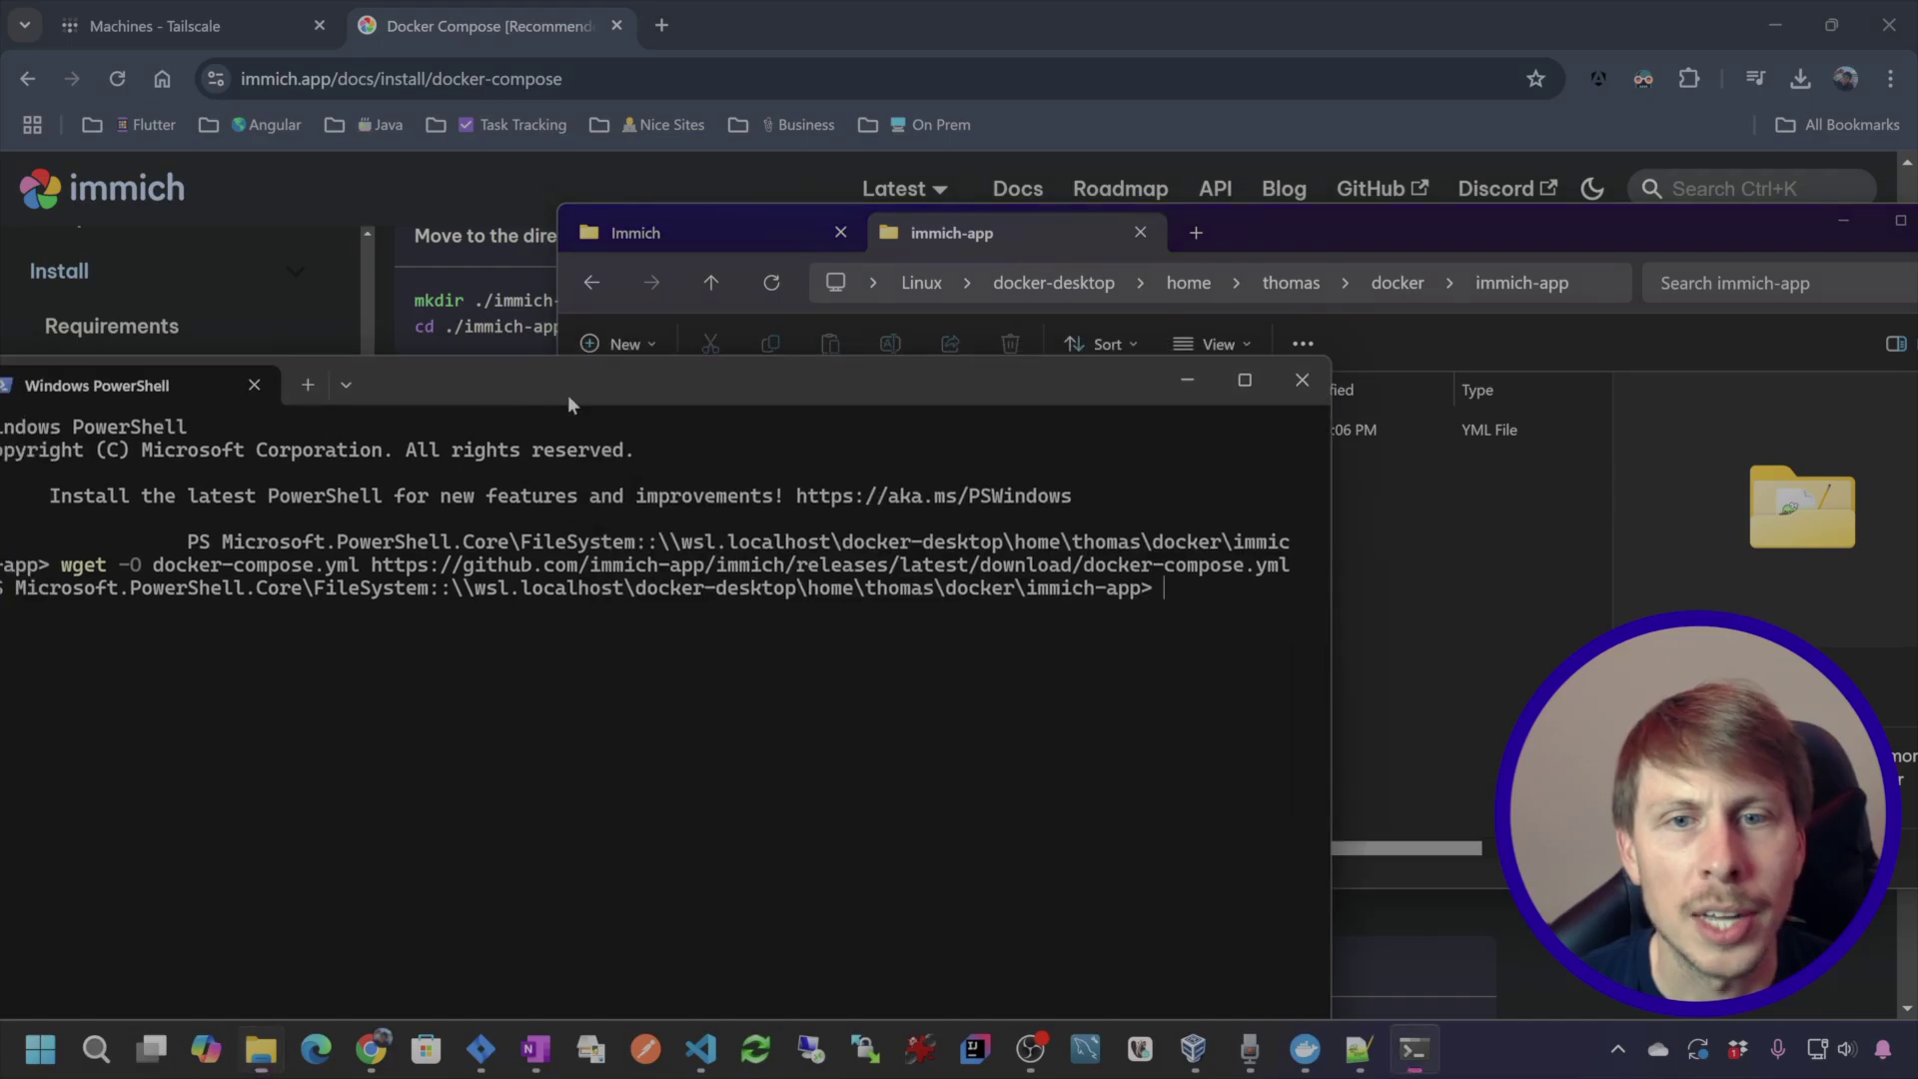
left_click_drag(493, 375, 1202, 564)
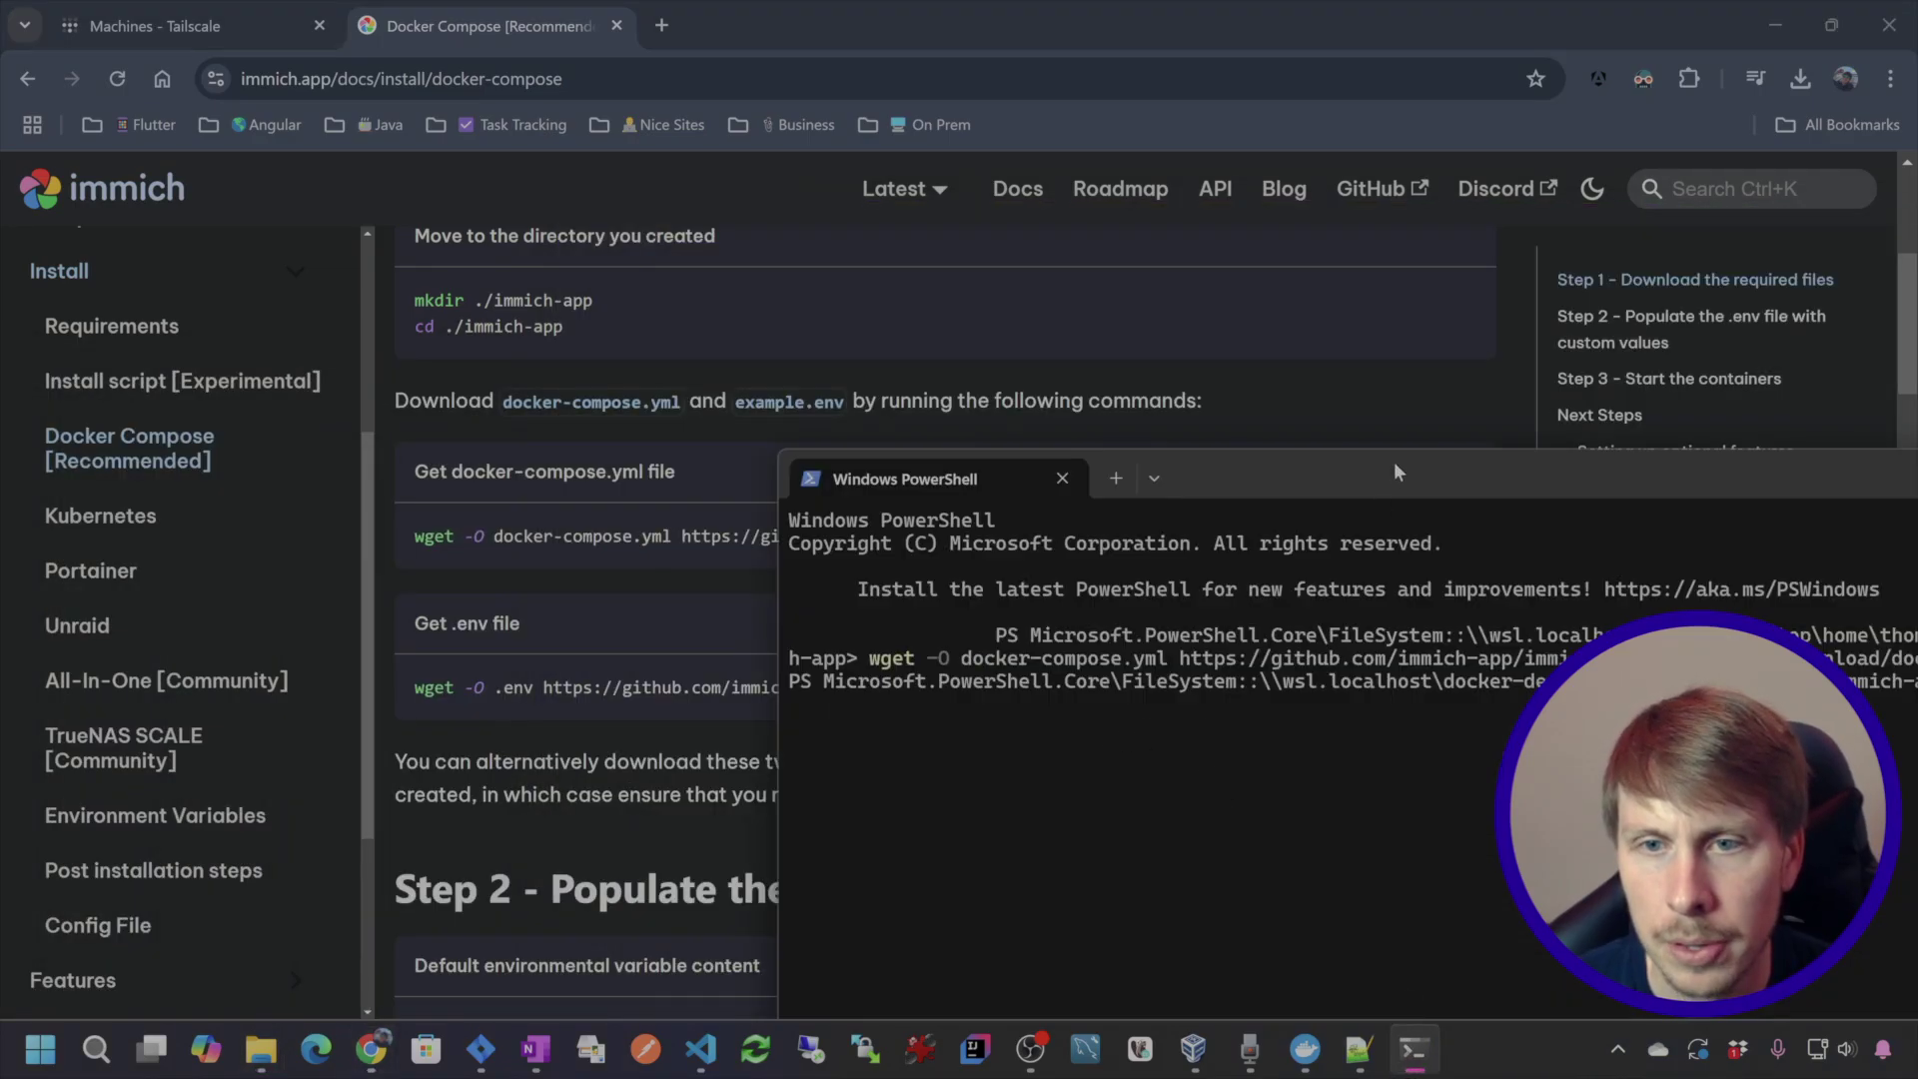
left_click_drag(1397, 472, 998, 254)
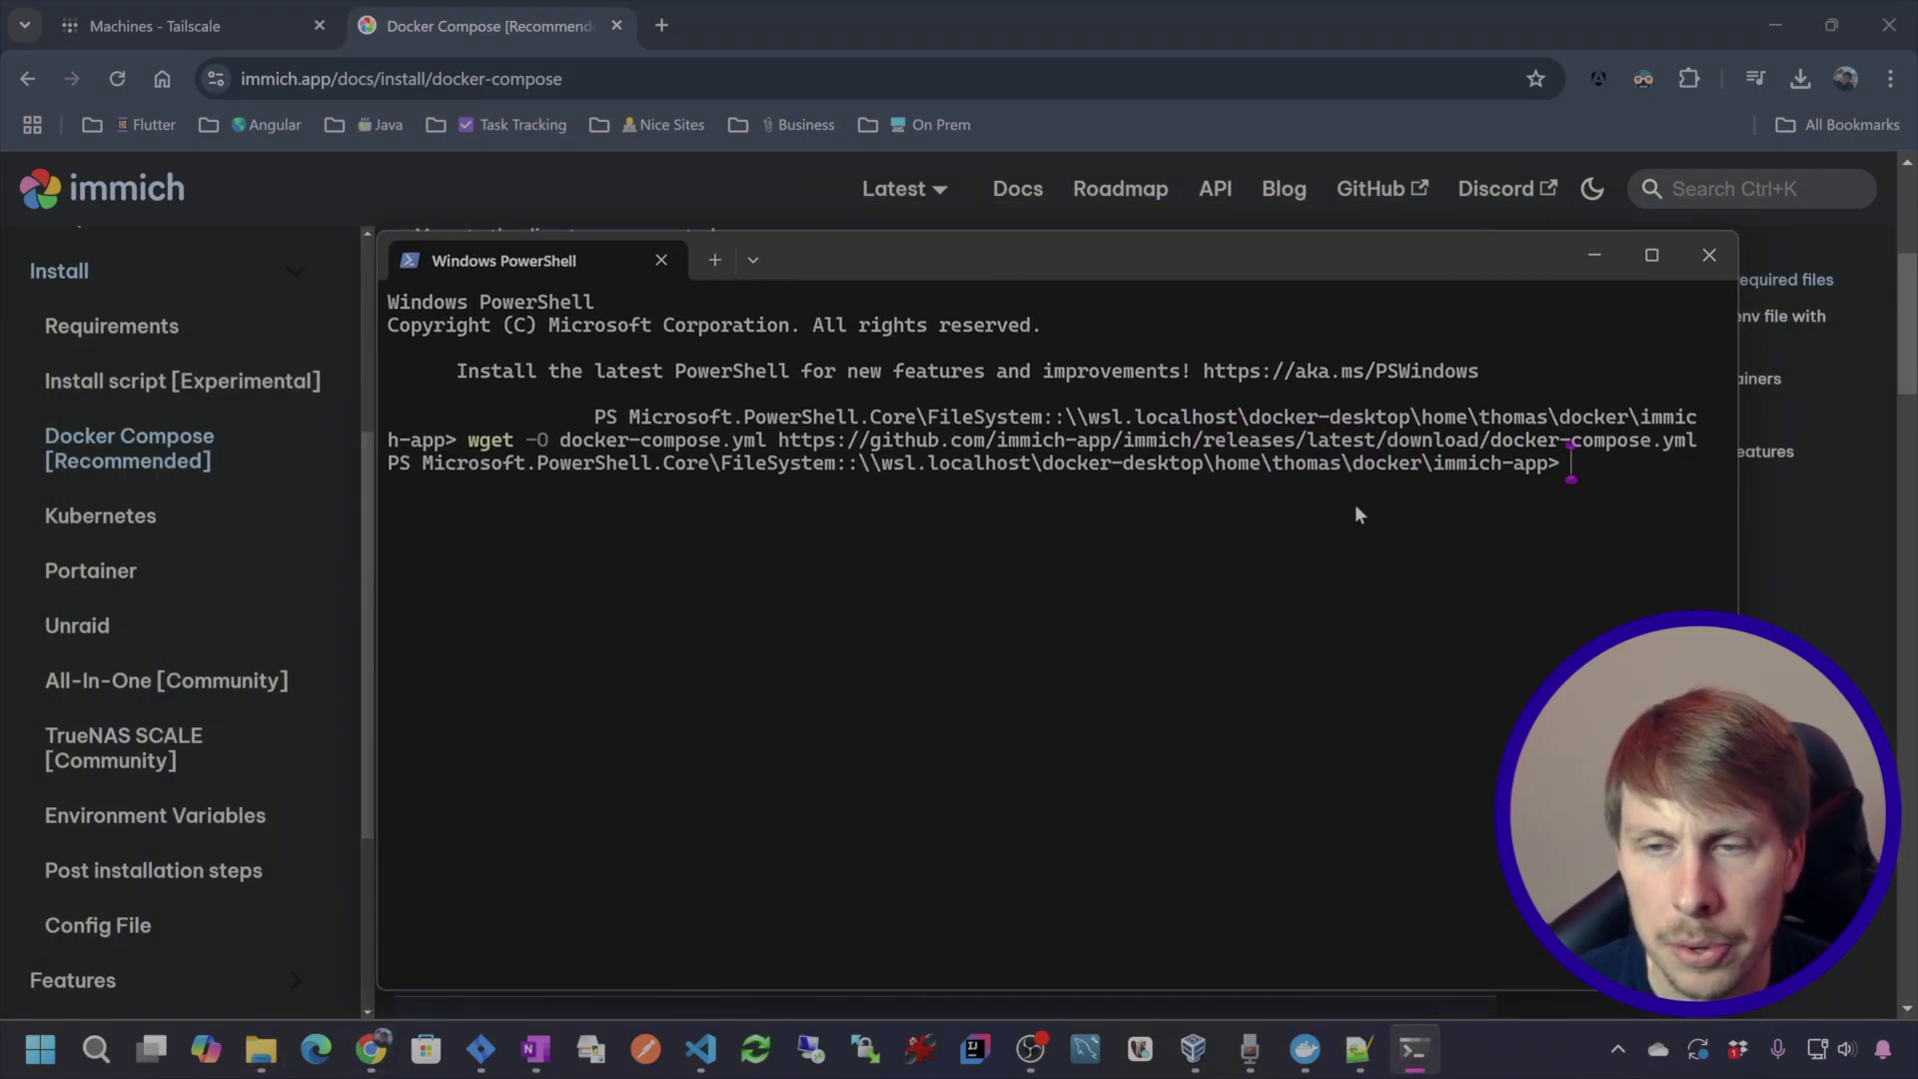
type("wget -O .env https://github.com/immich-app/immich/releases/latest/download/example.env")
key("Return")
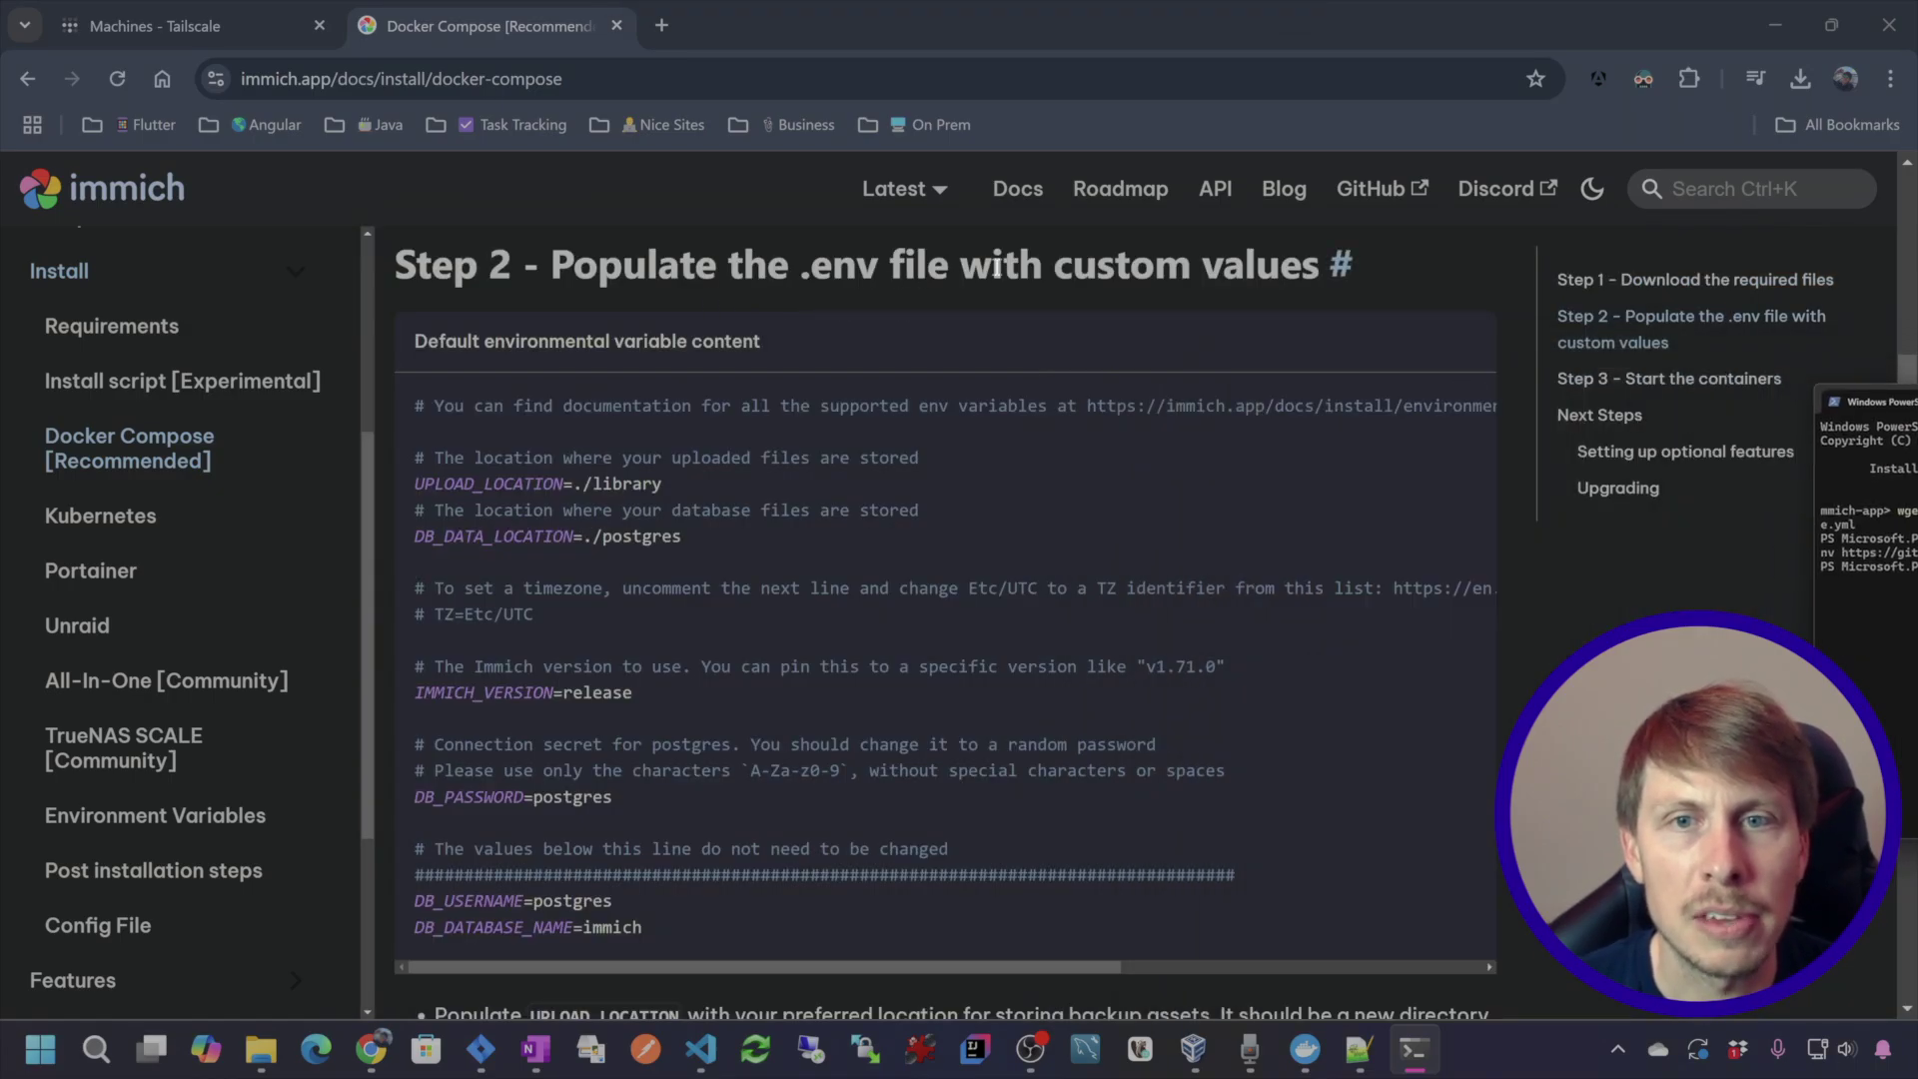
- Open the downloaded .env file from the immich-app folder in Notepad++
scroll(706, 464, "down", 6)
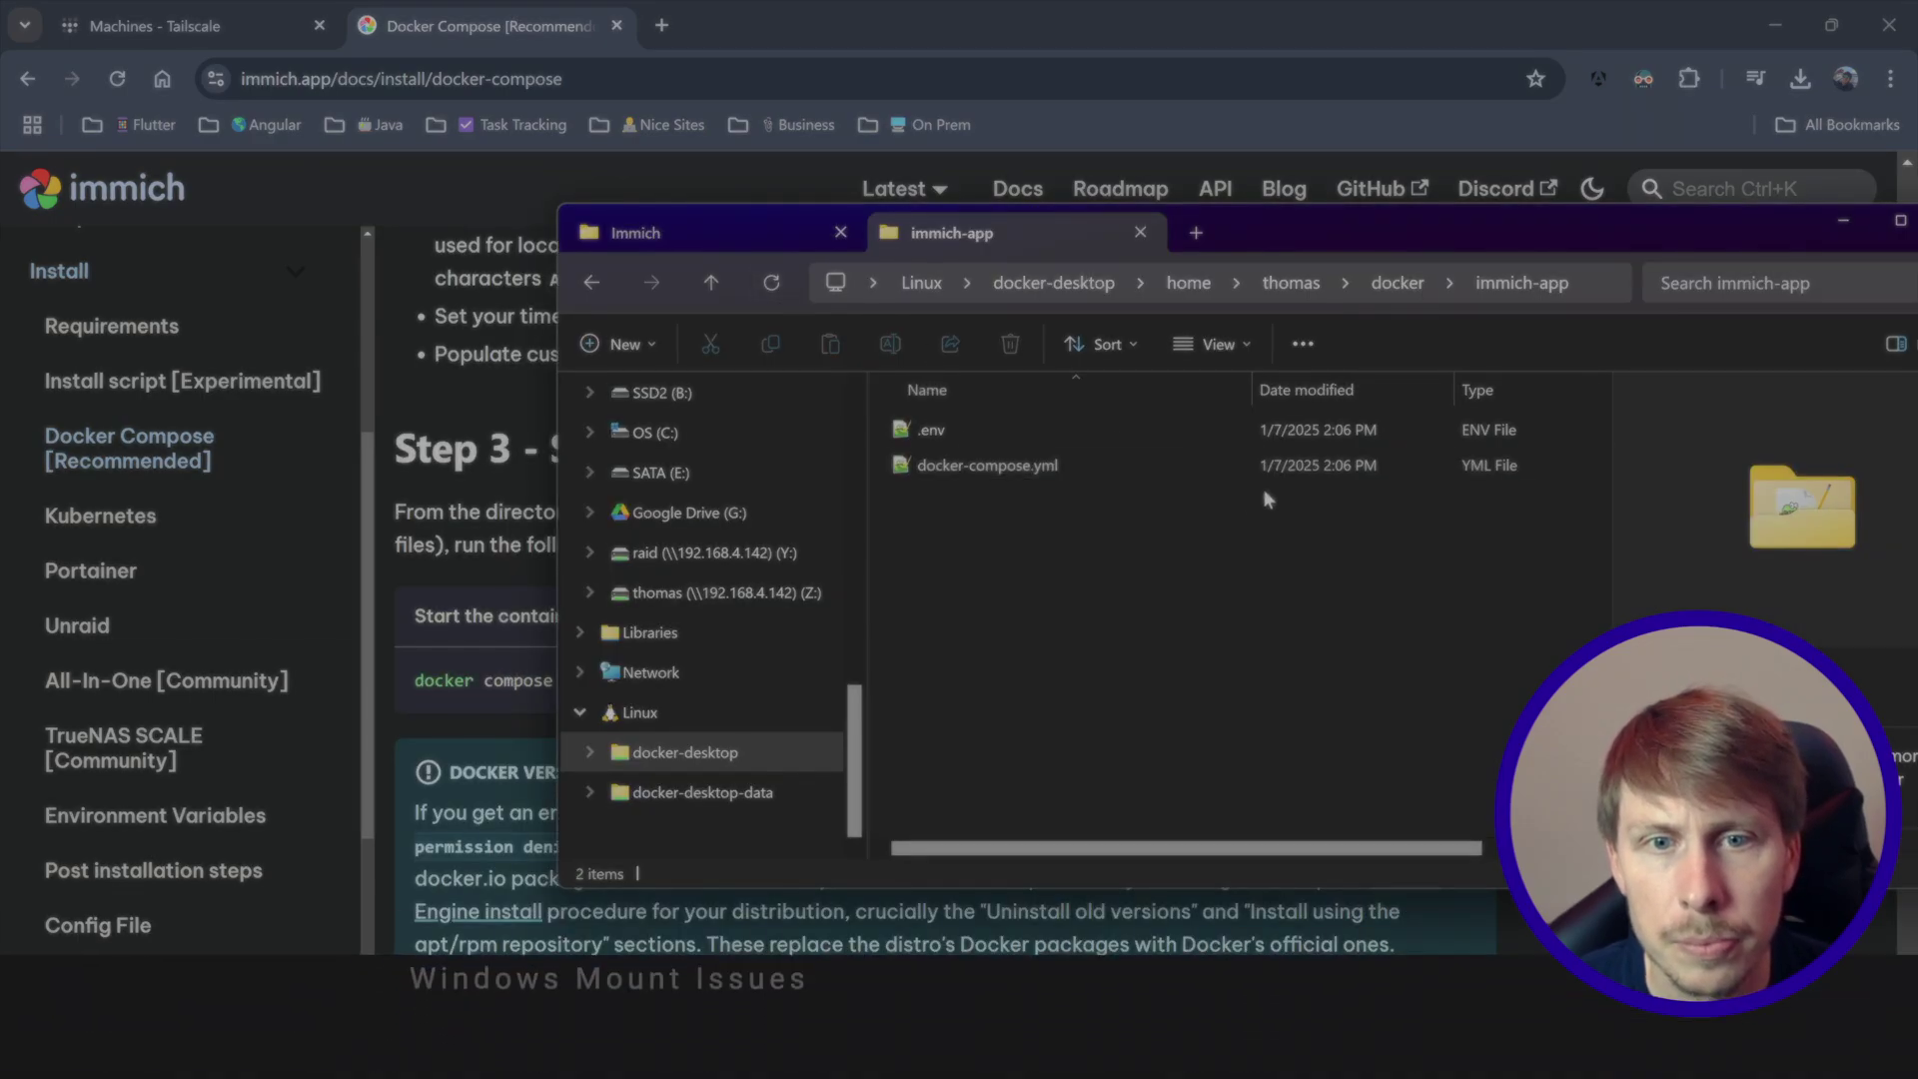
left_click(937, 429)
double_click(936, 429)
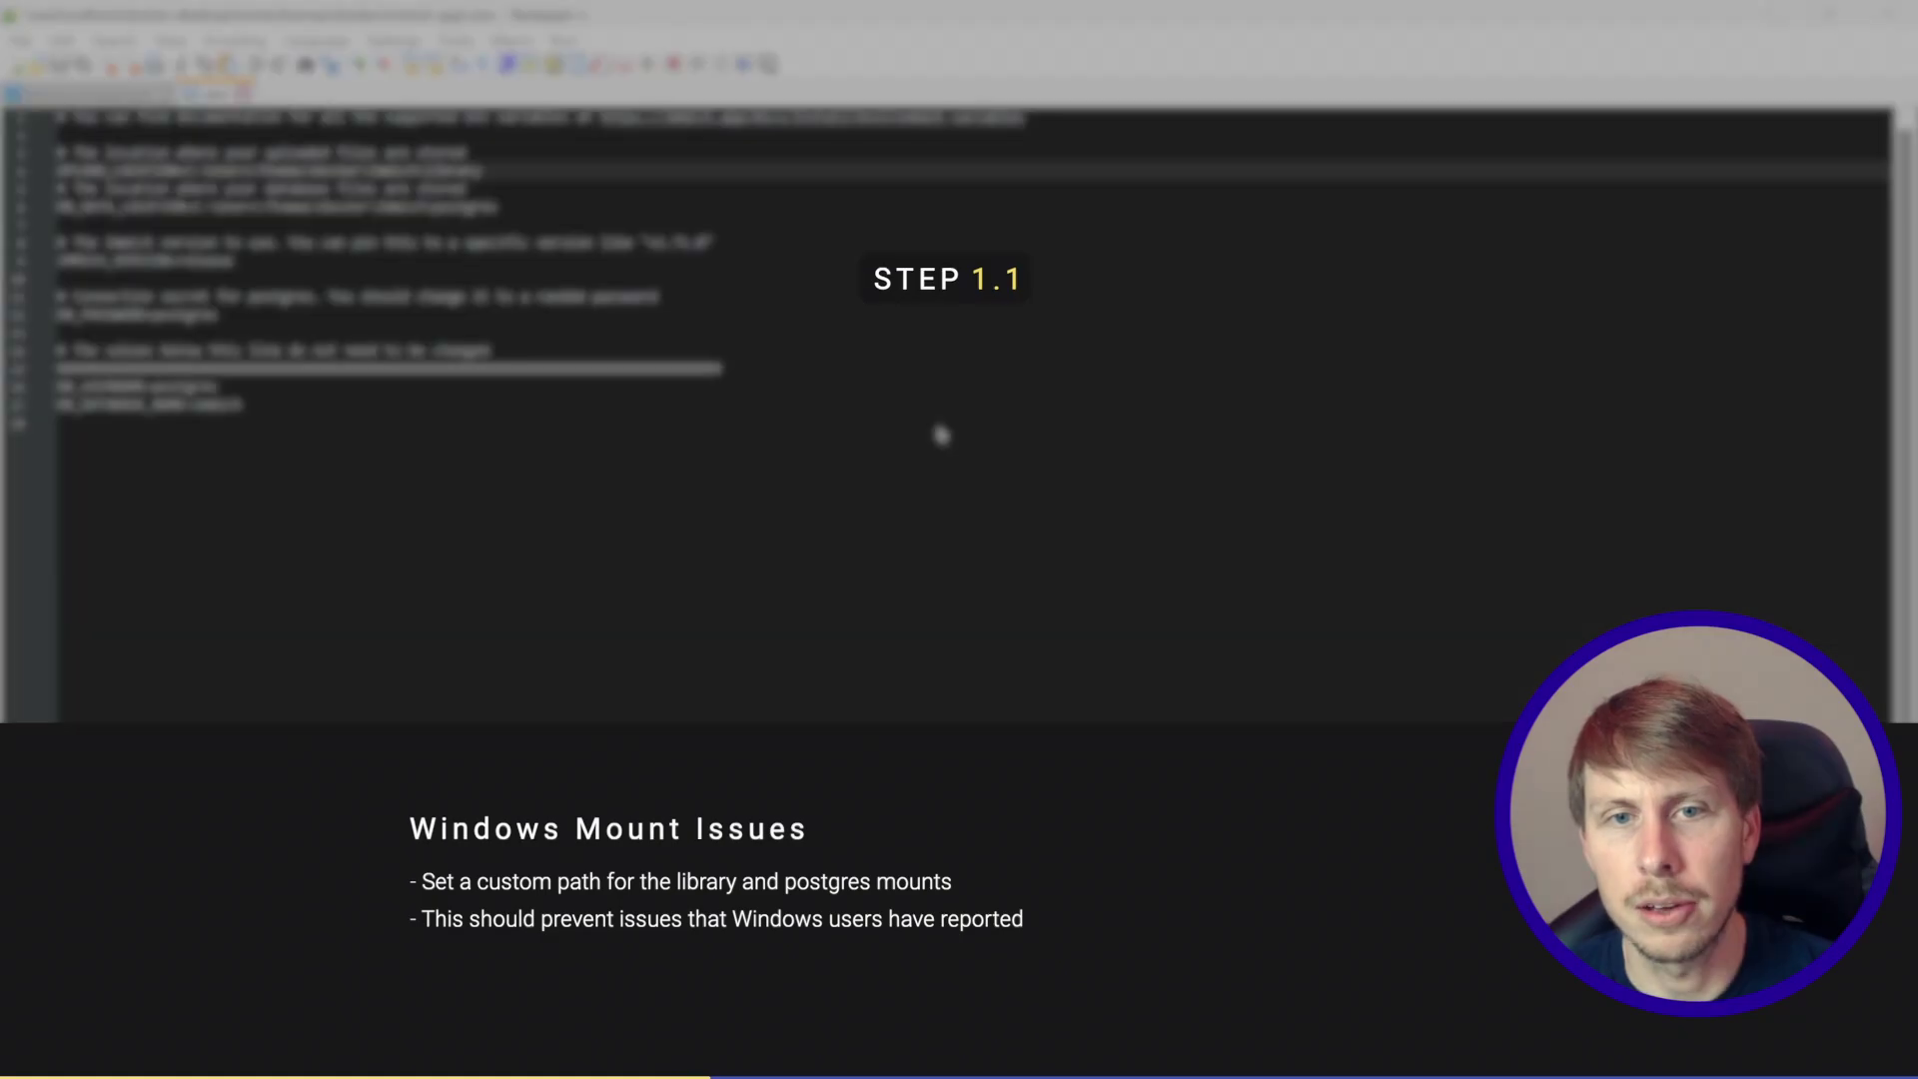
left_click(1042, 633)
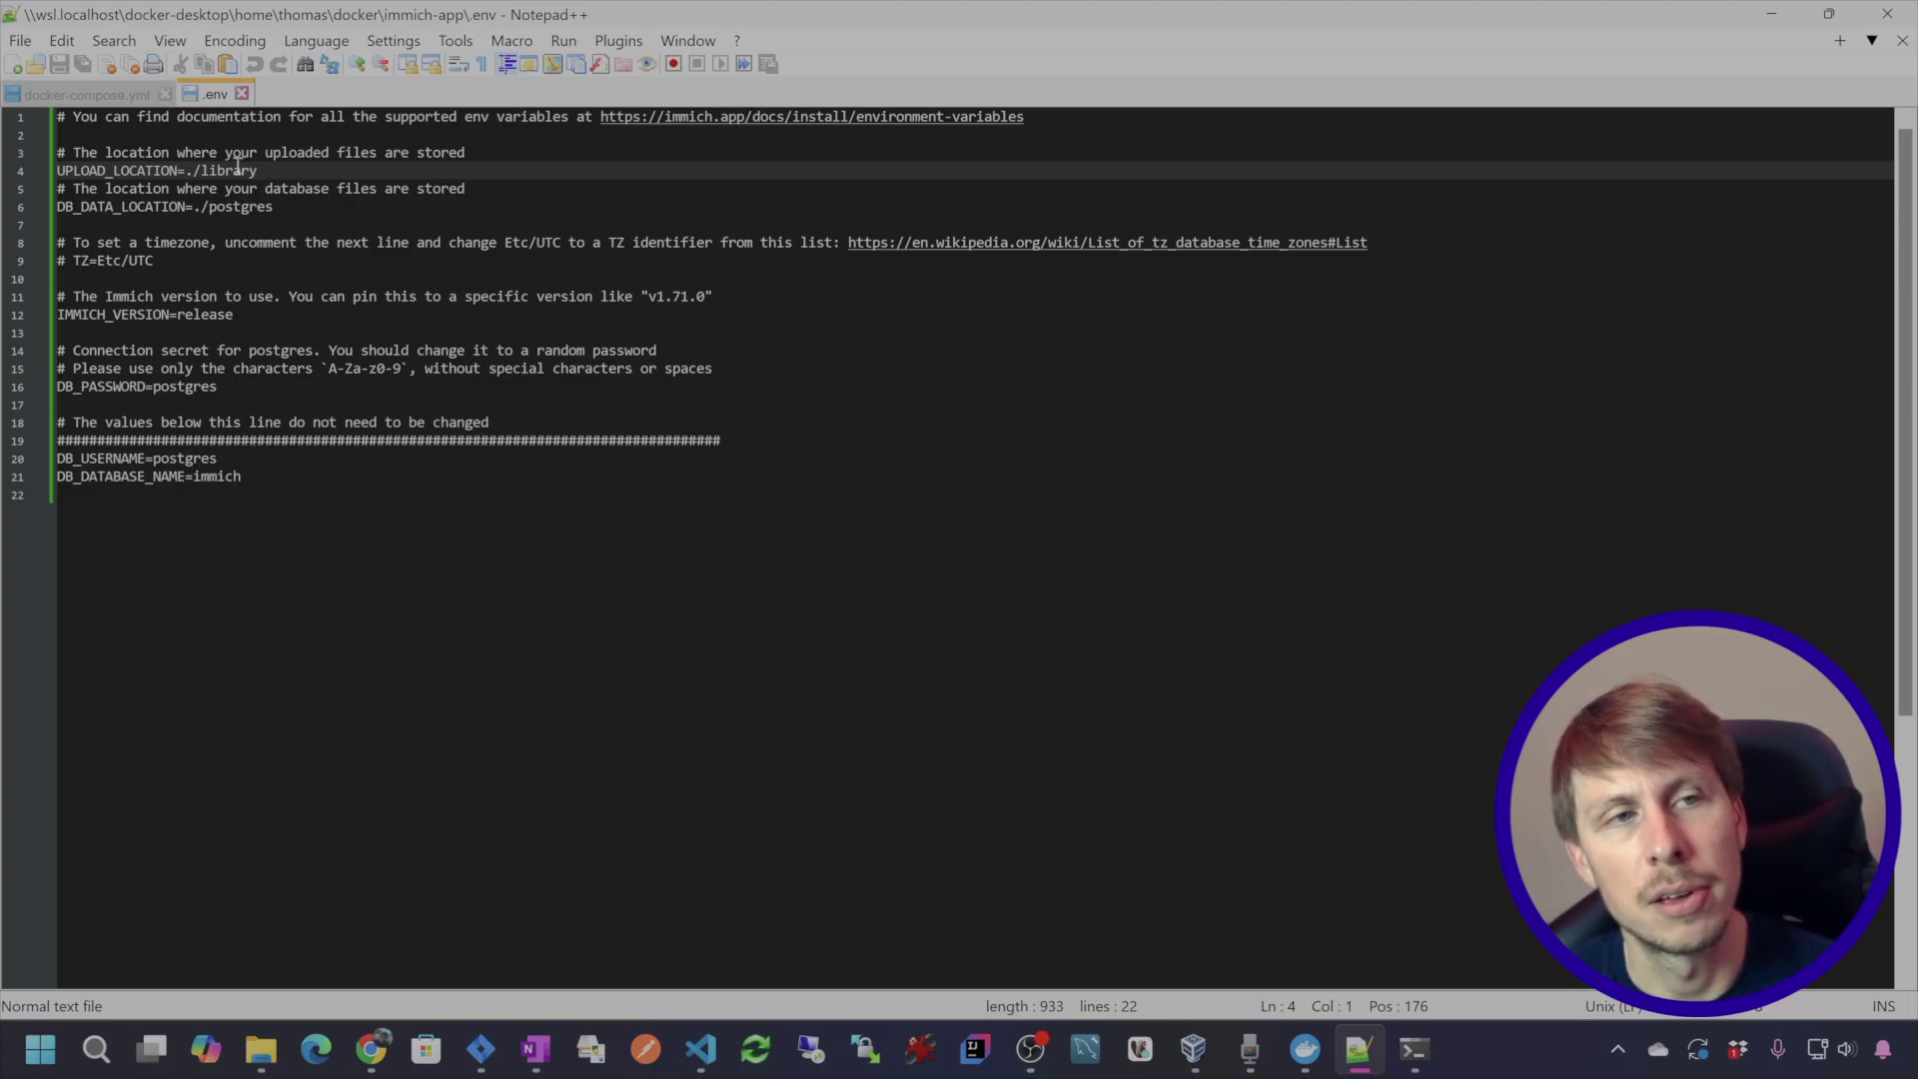
- Examine the UPLOAD_LOCATION and DB_DATA_LOCATION paths in .env against the Linux immich-app folder and the Windows Docker\Immich folder
left_click_drag(262, 169, 187, 178)
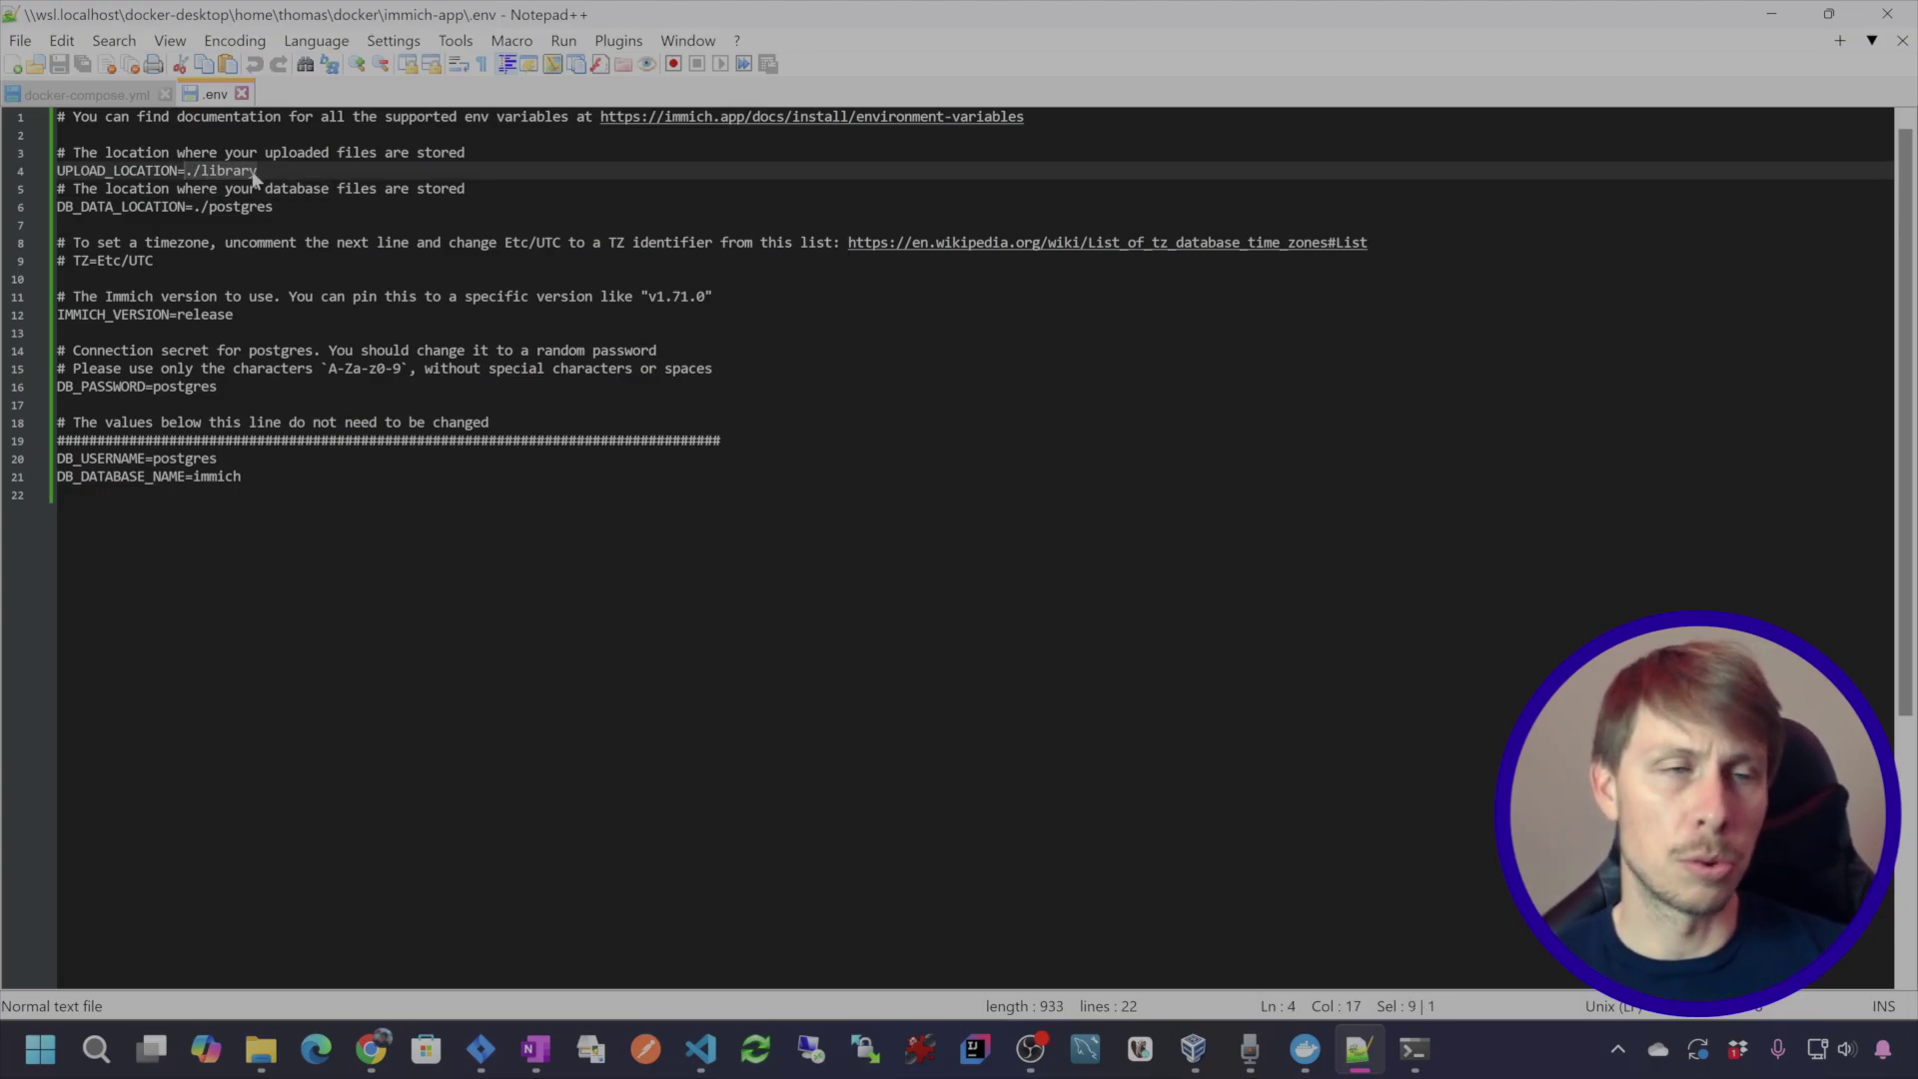
key("super+Down")
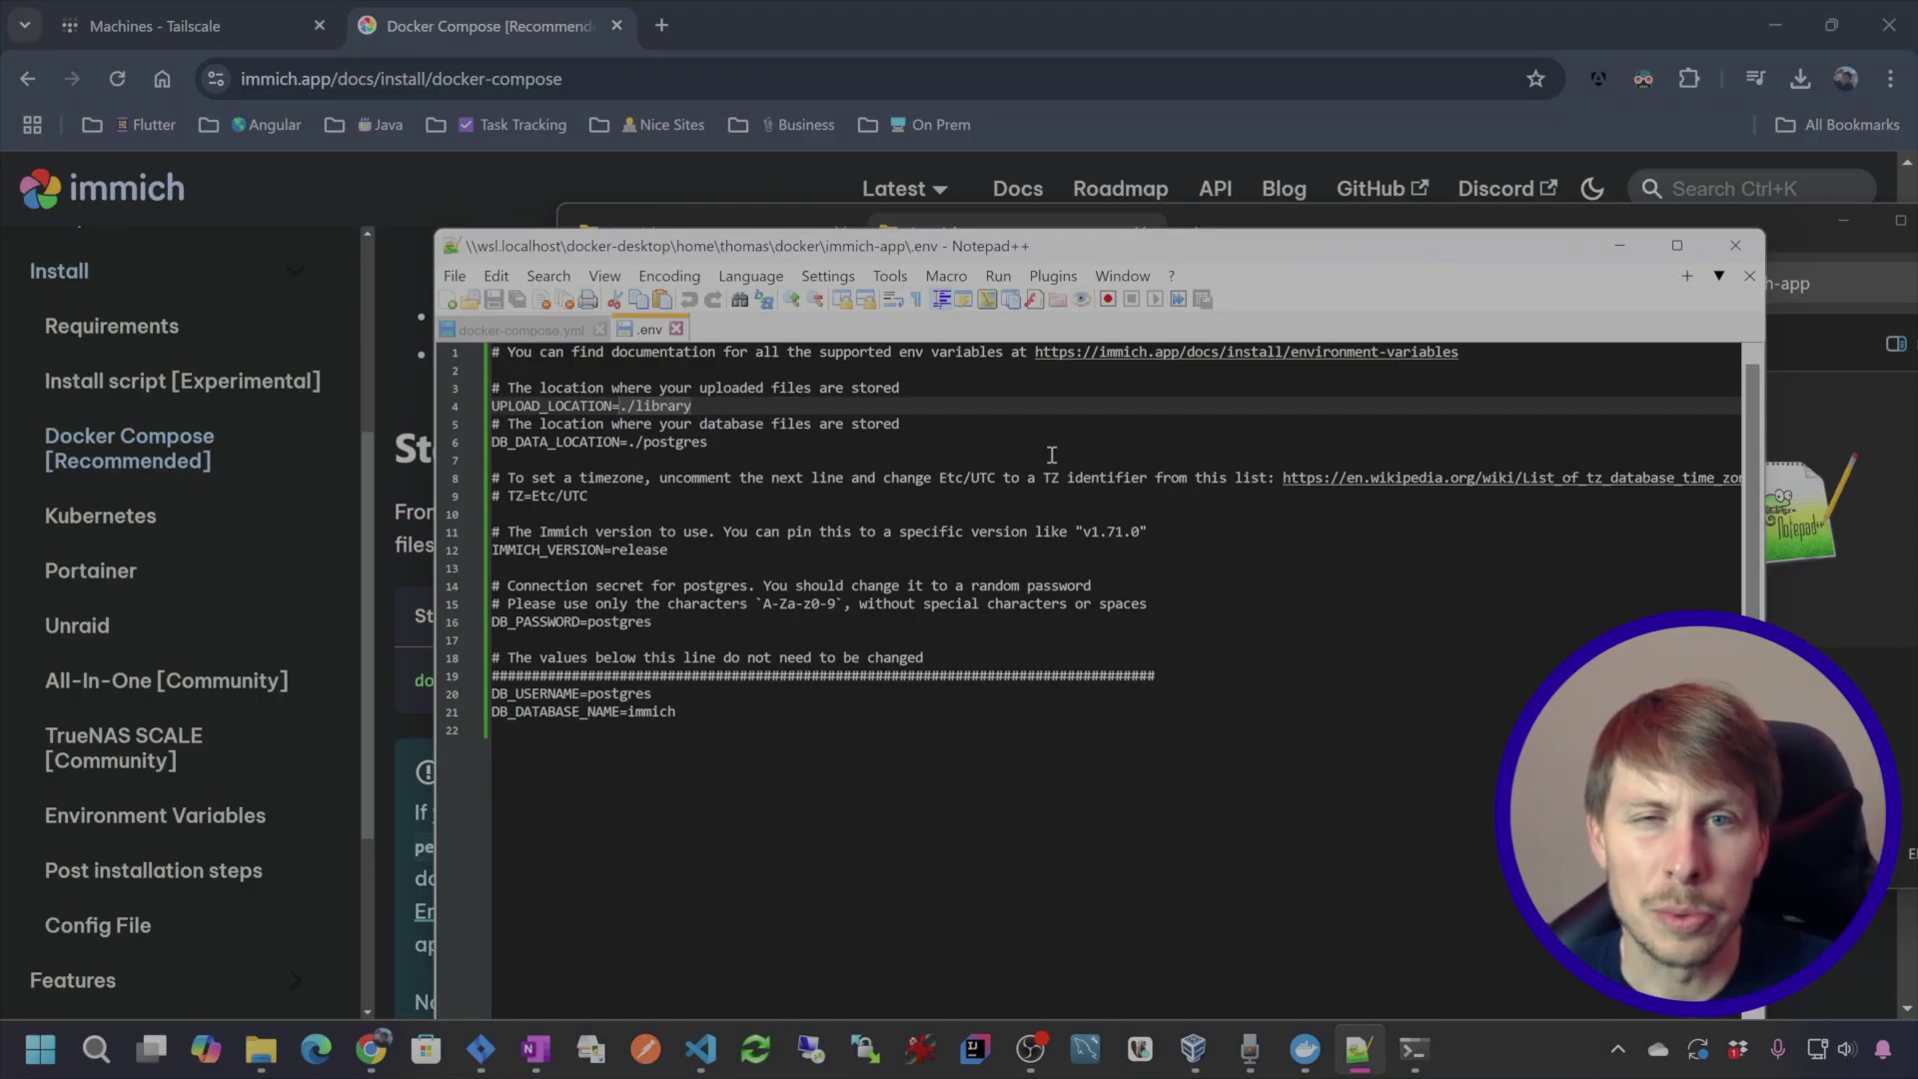
left_click_drag(1032, 257, 1324, 704)
left_click(1368, 218)
key("alt+Tab")
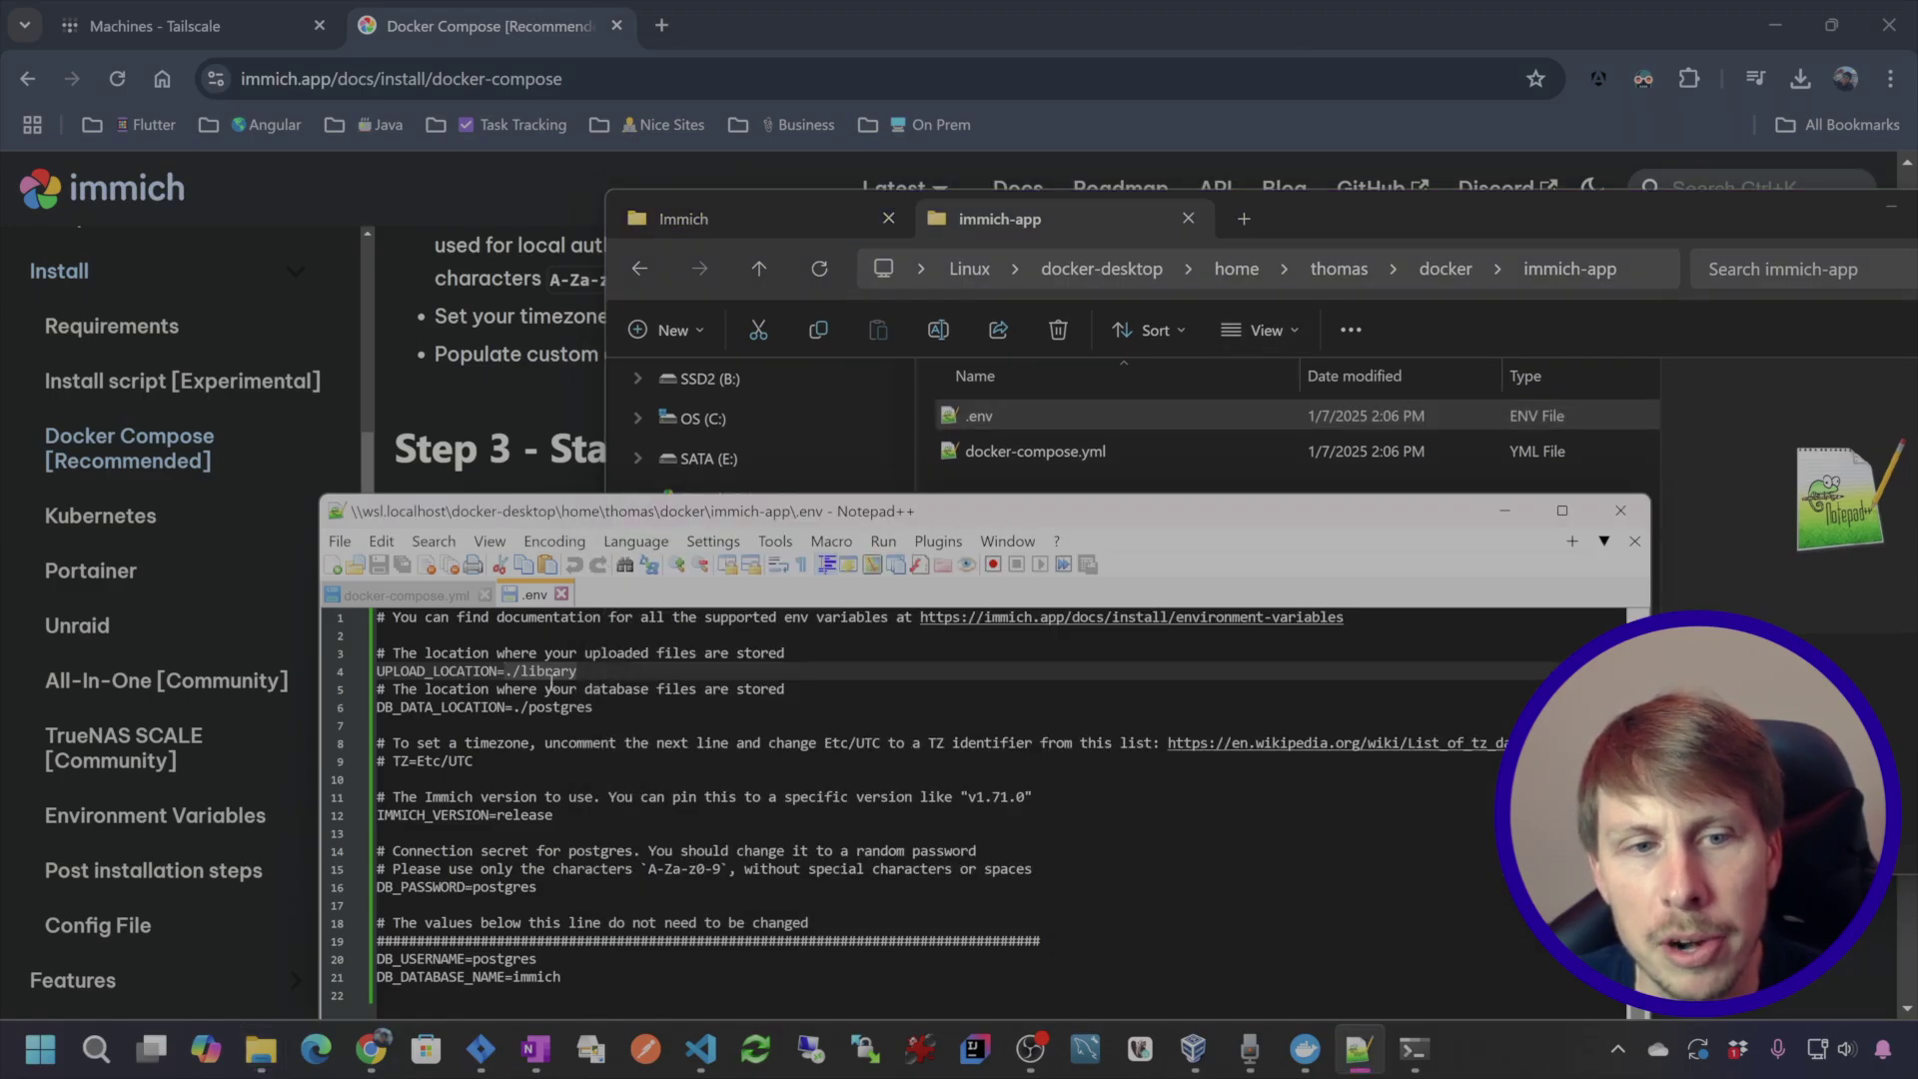
left_click(1445, 269)
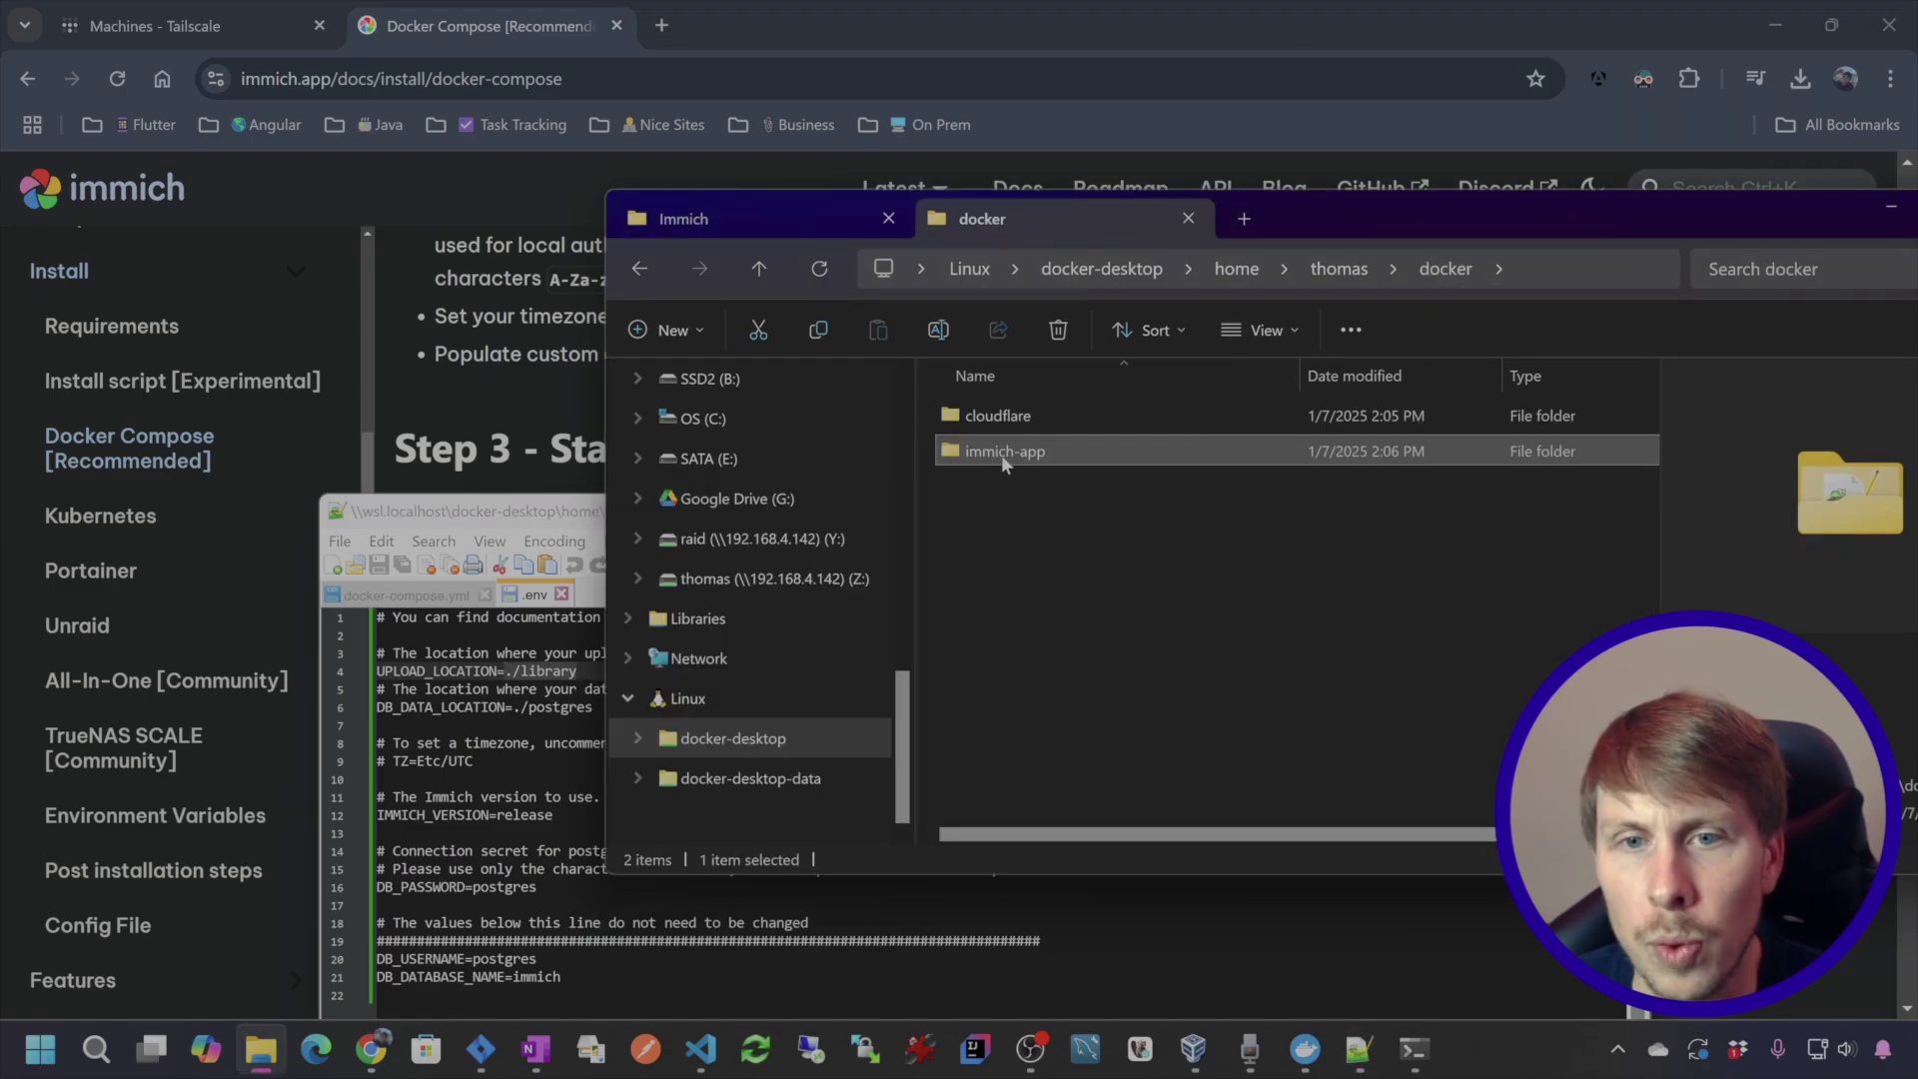
double_click(1001, 452)
key("alt+Tab")
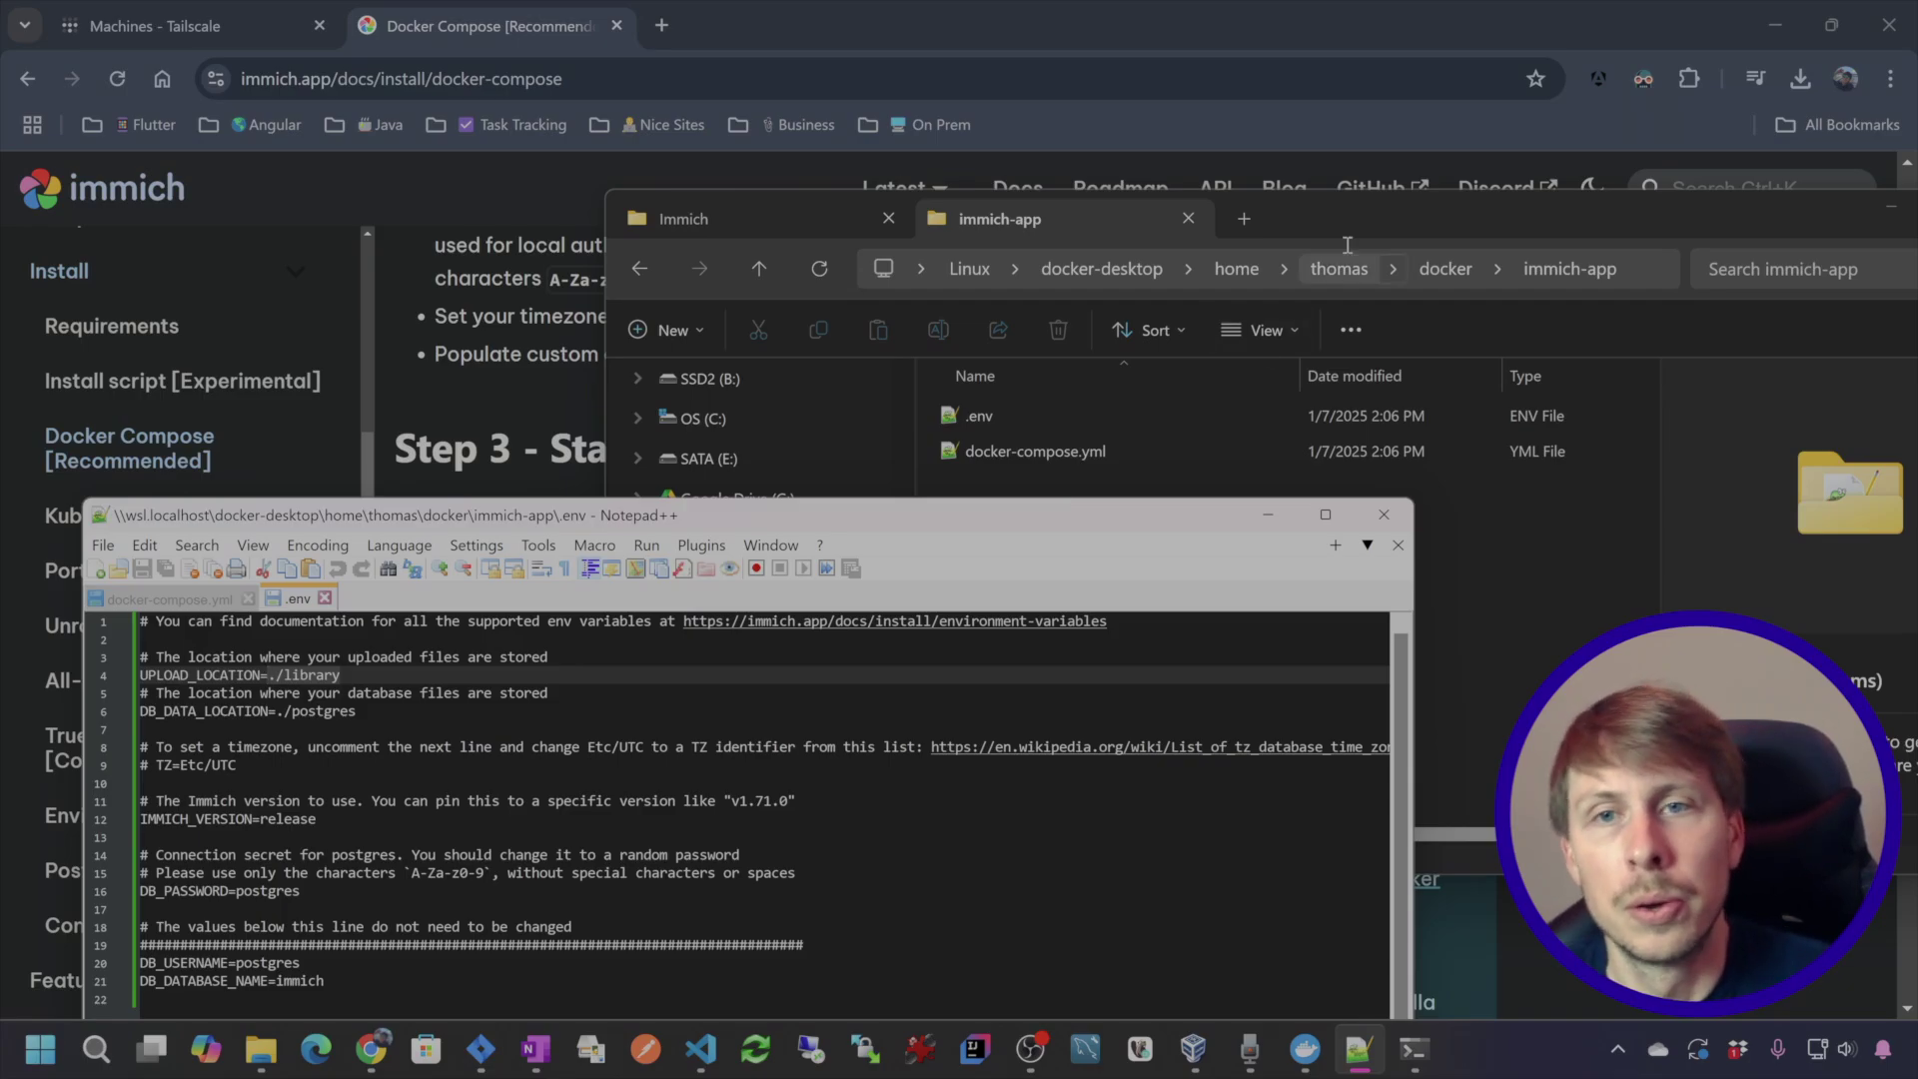
left_click(323, 677)
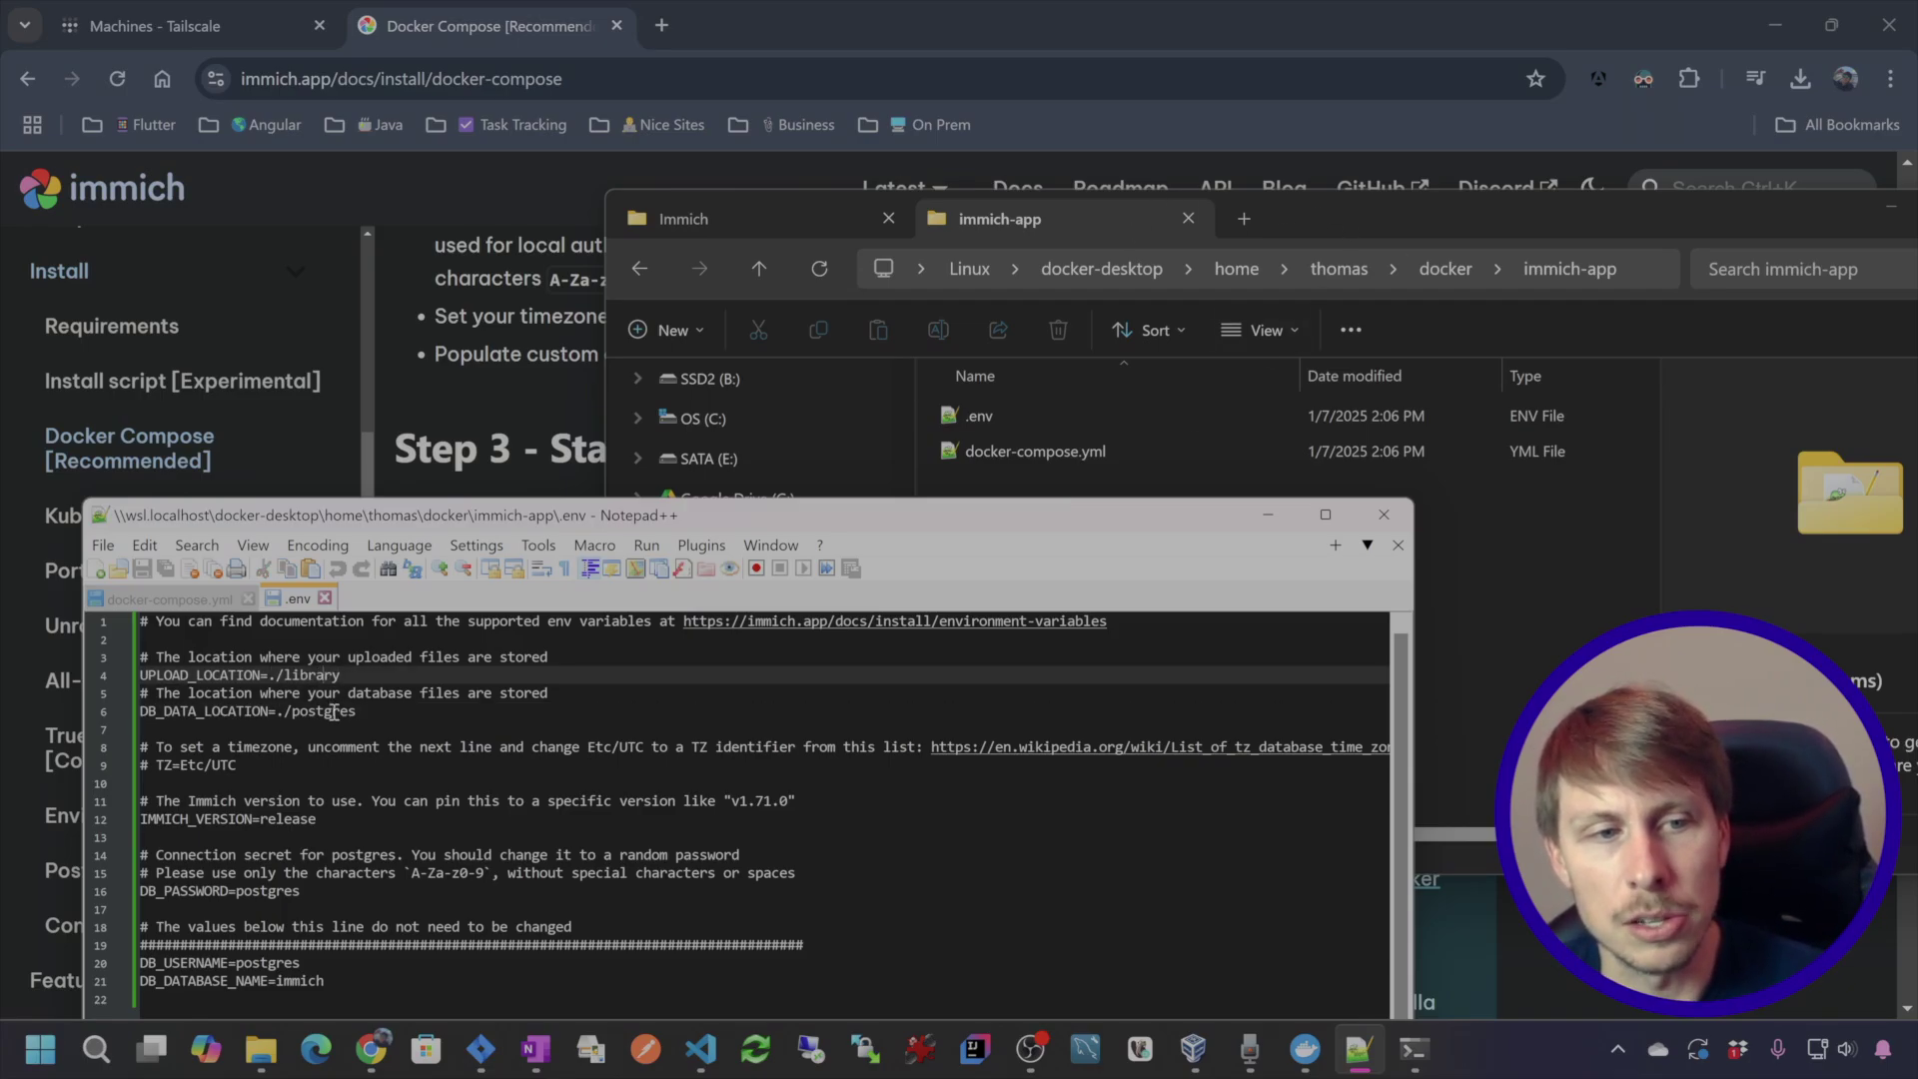
left_click(333, 711)
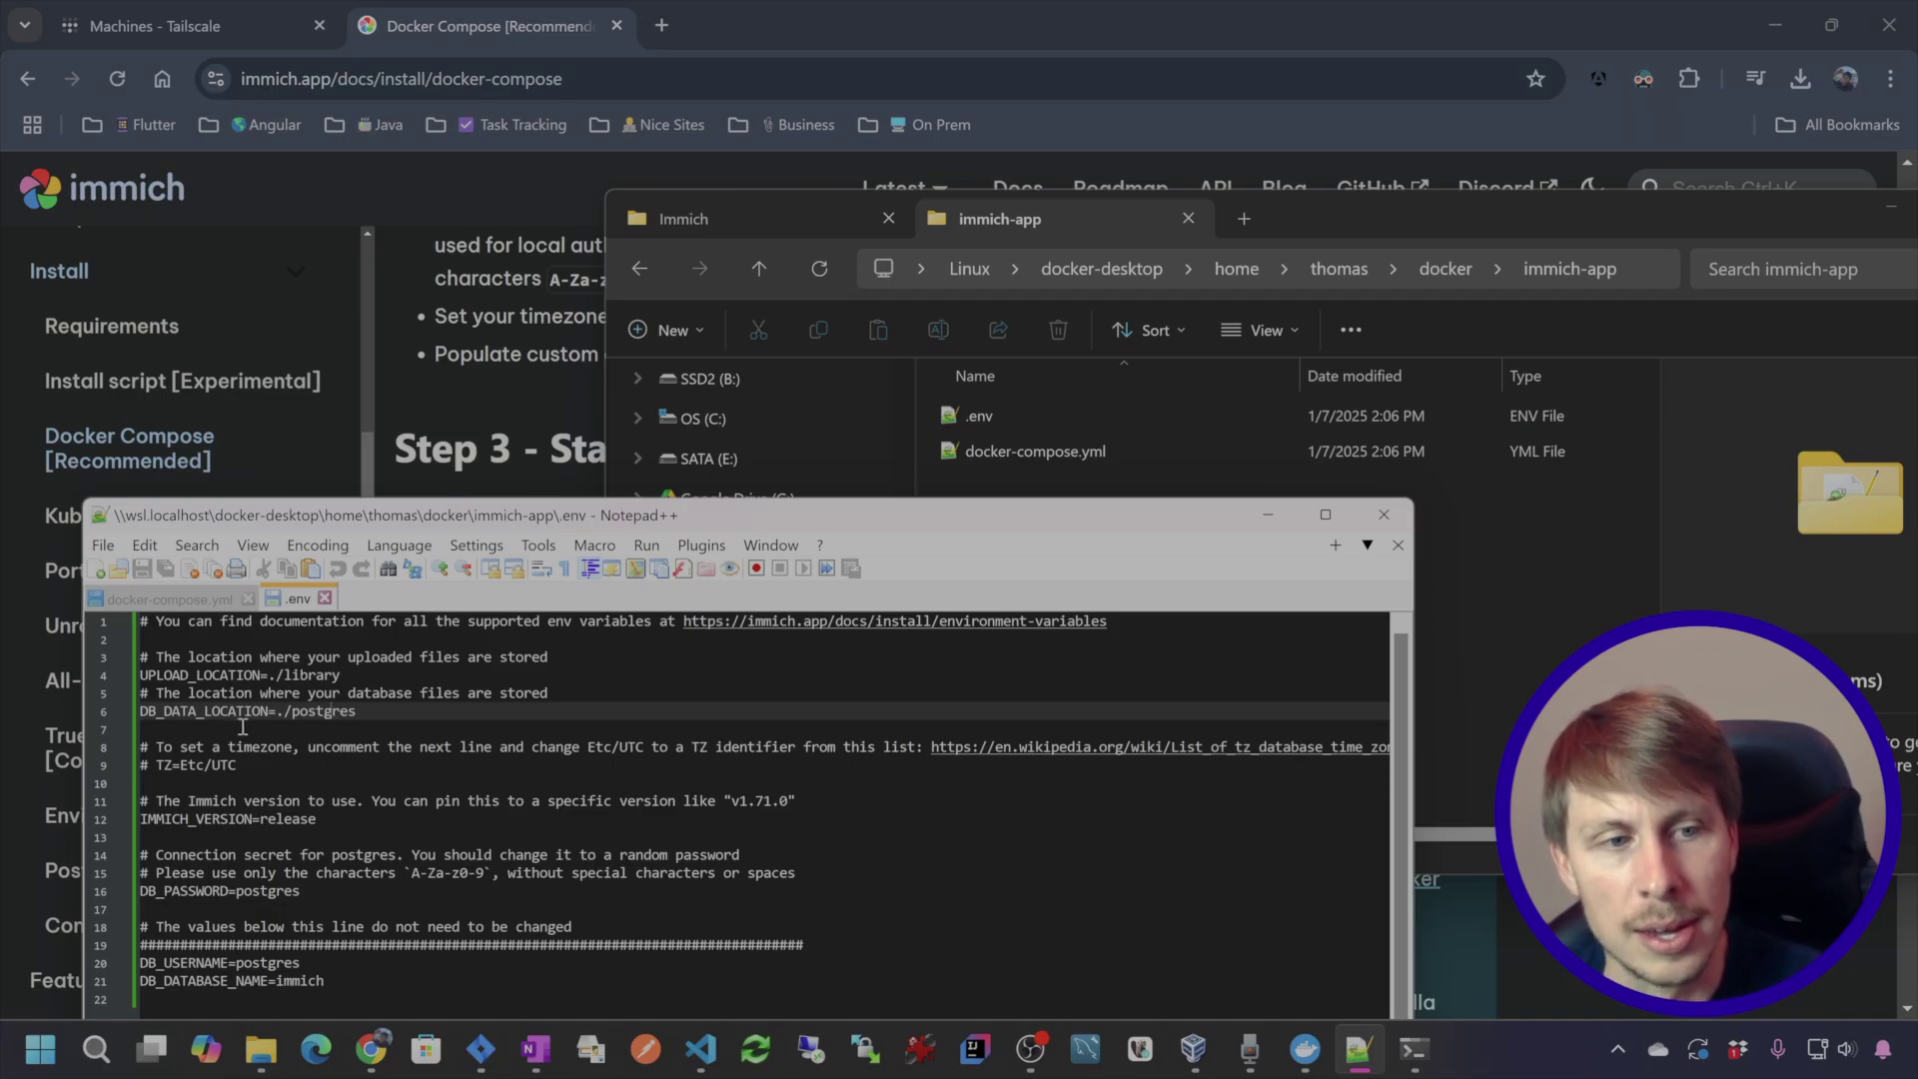
left_click(757, 210)
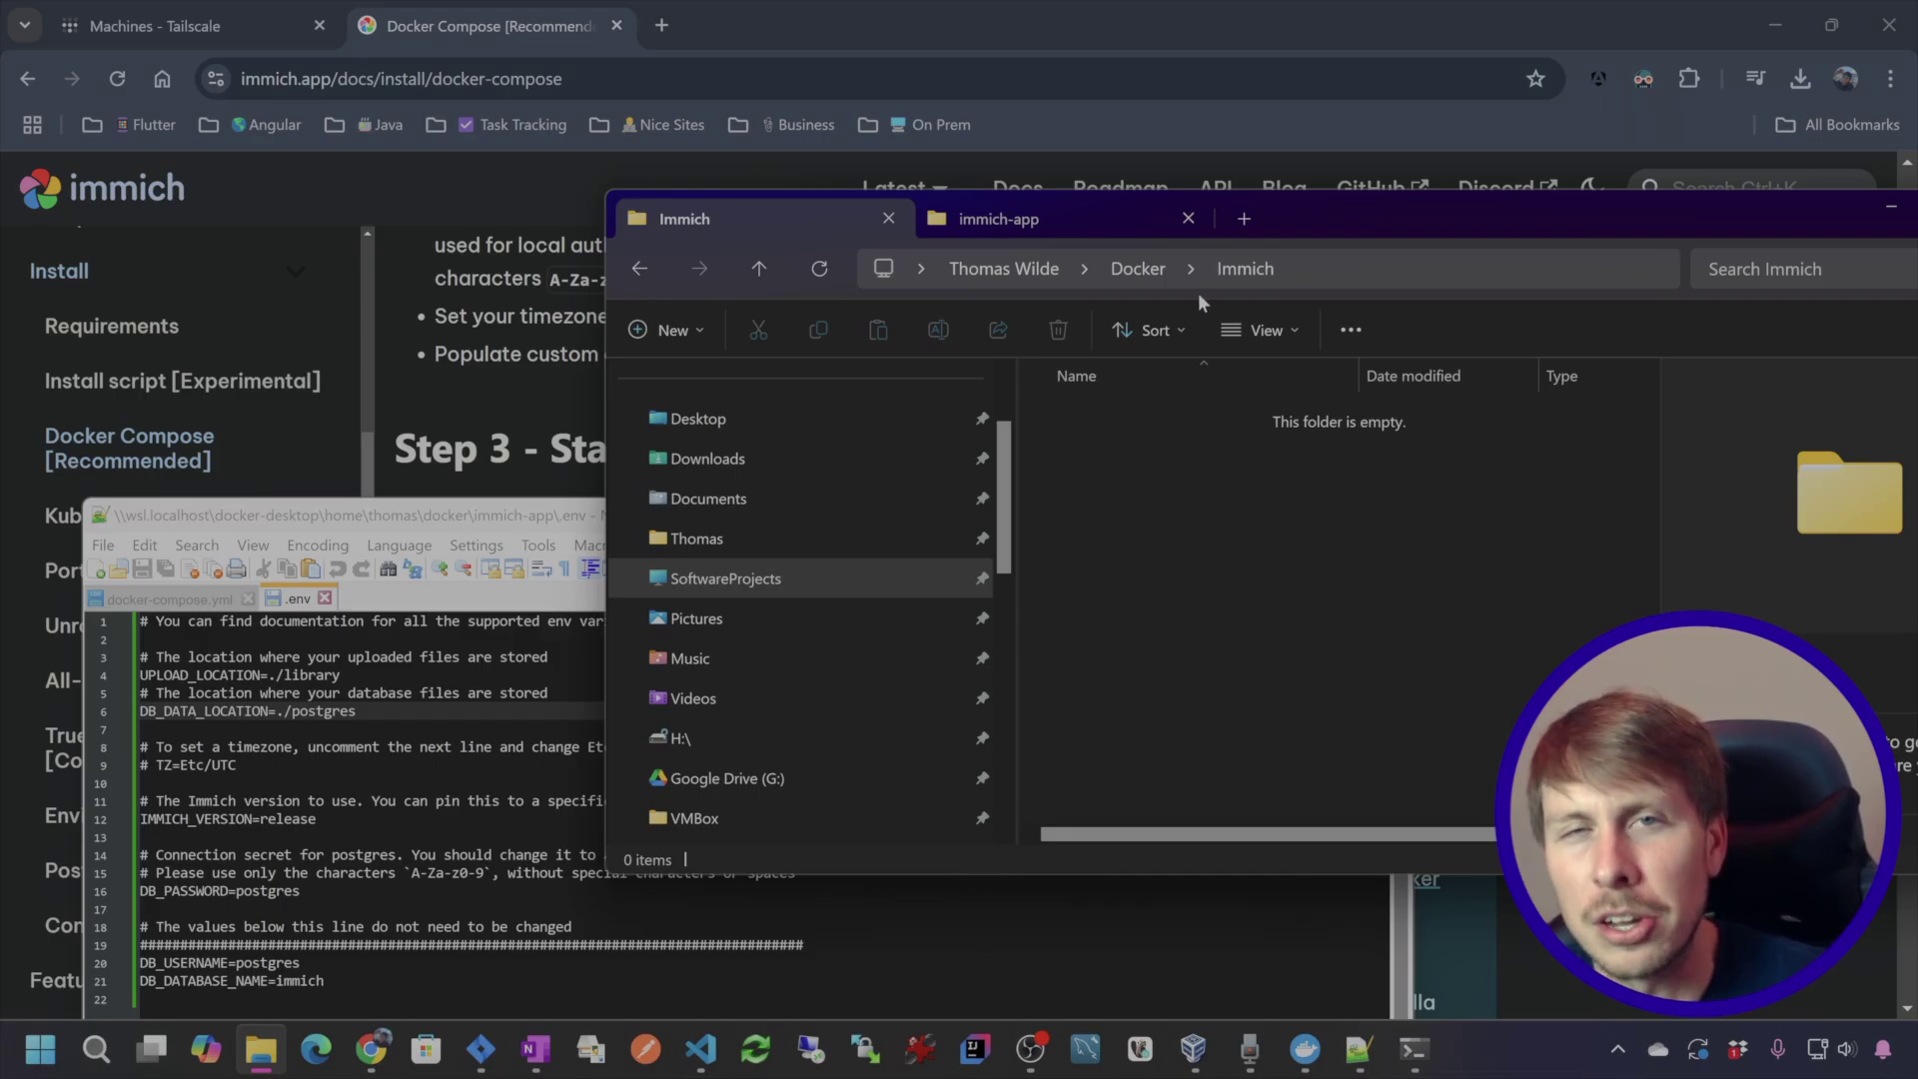
left_click(1061, 210)
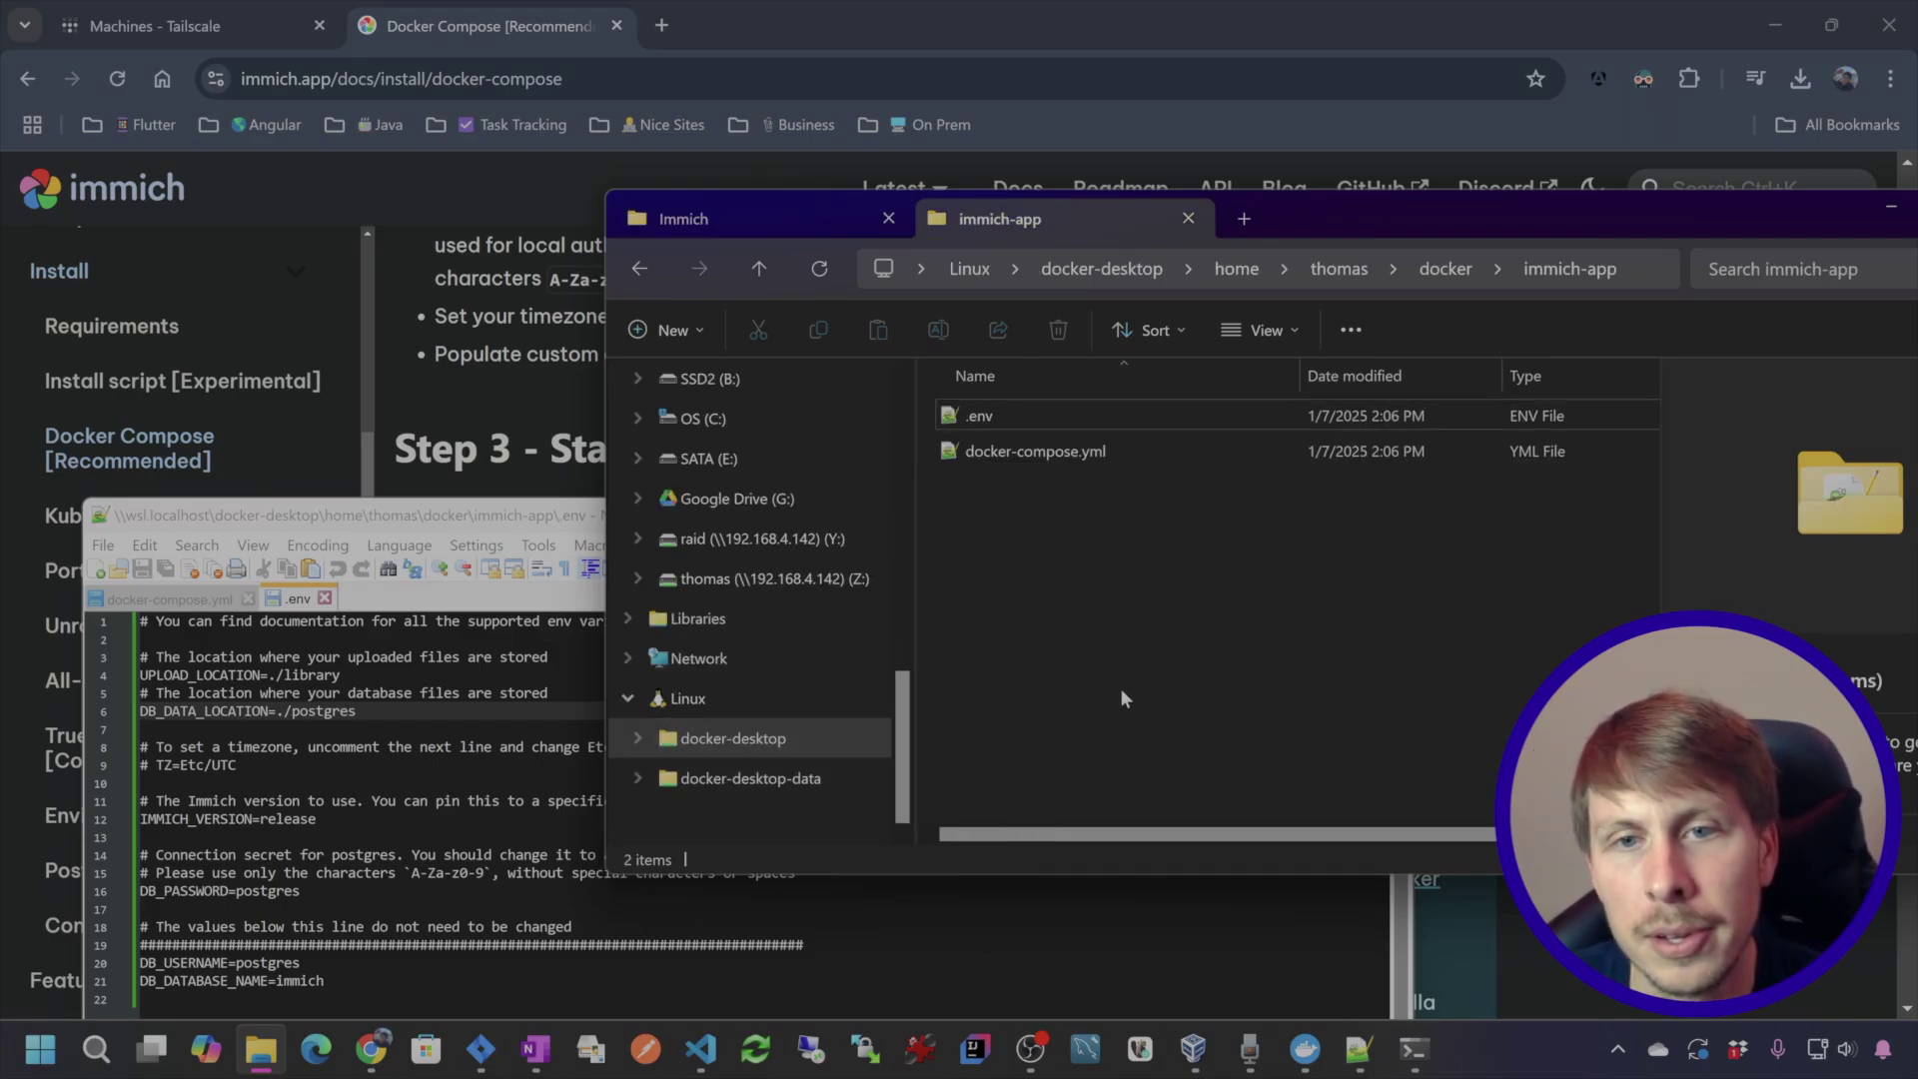
- Run docker-compose up -d in the immich-app PowerShell window and check the immich project in Docker Desktop
left_click(1436, 1065)
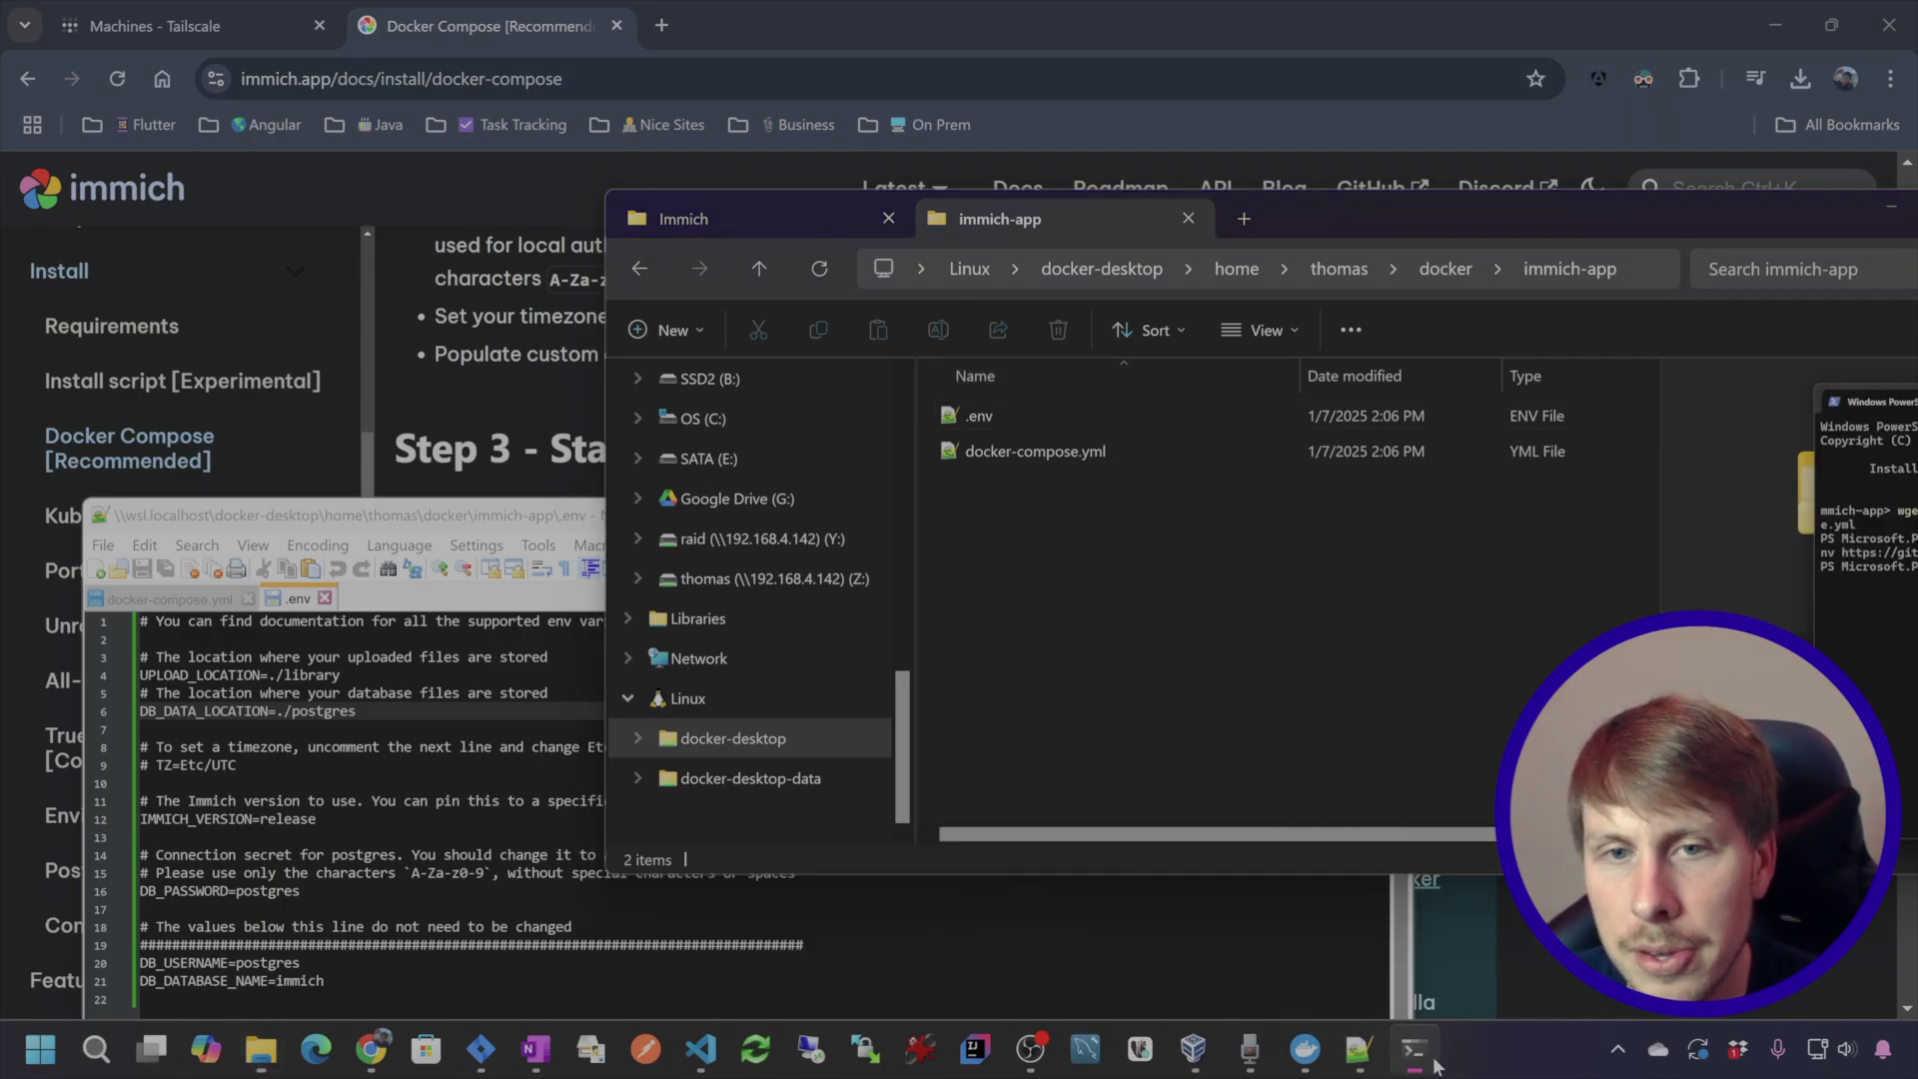
type("docke")
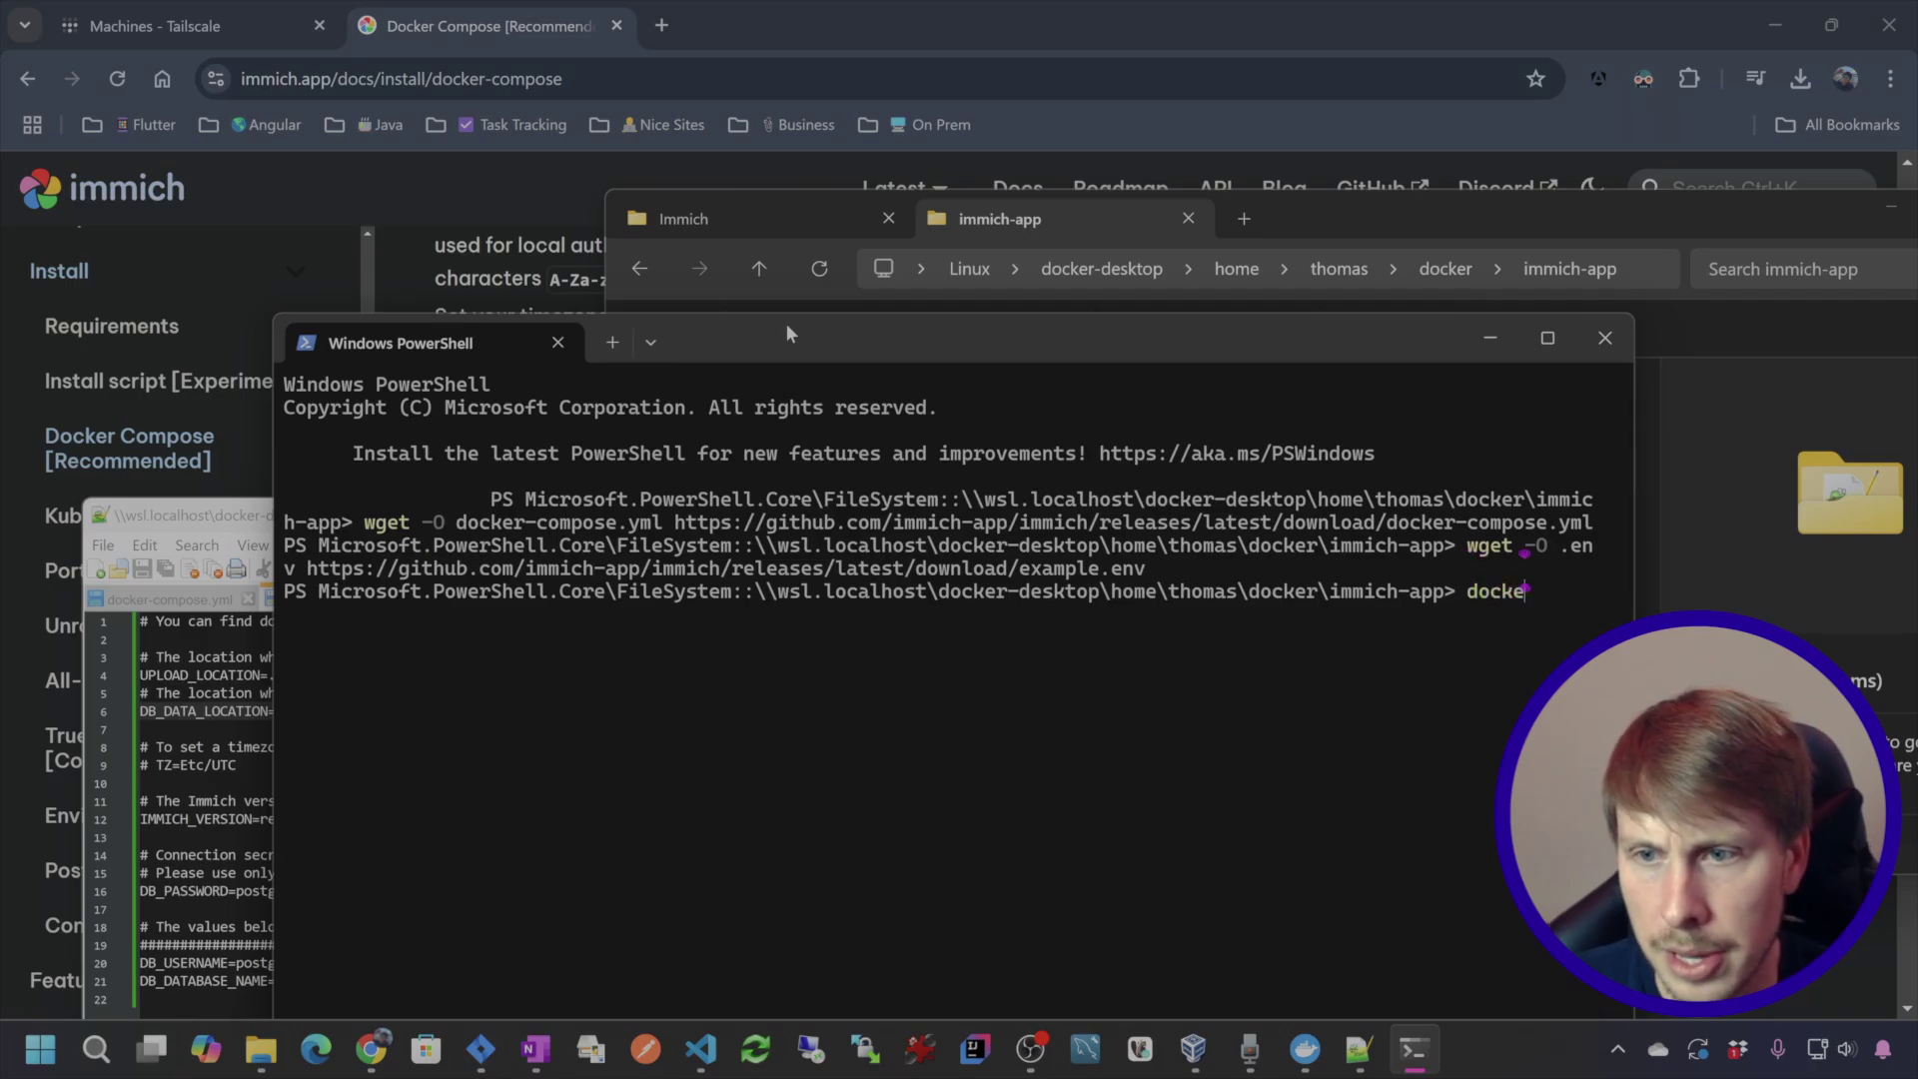
type("r-com")
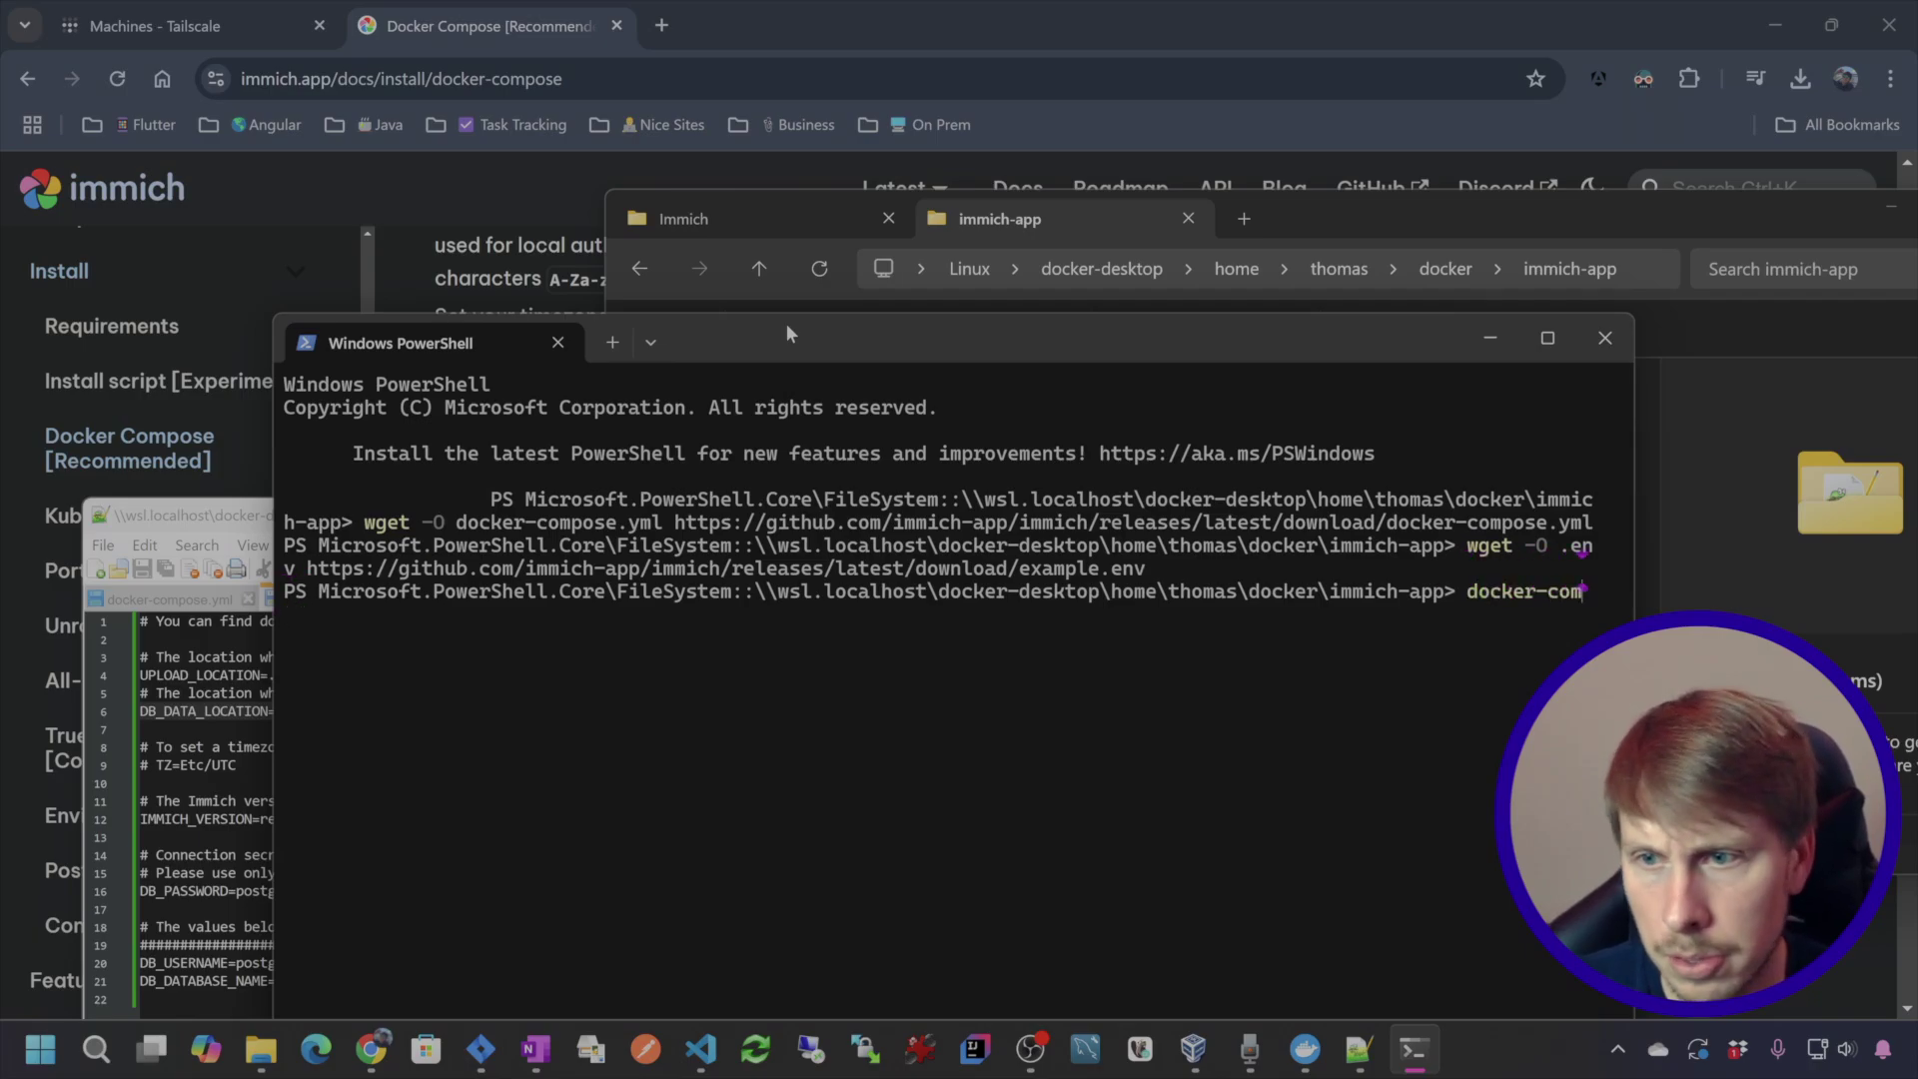
type("pose up -d")
key("Return")
left_click(1306, 1049)
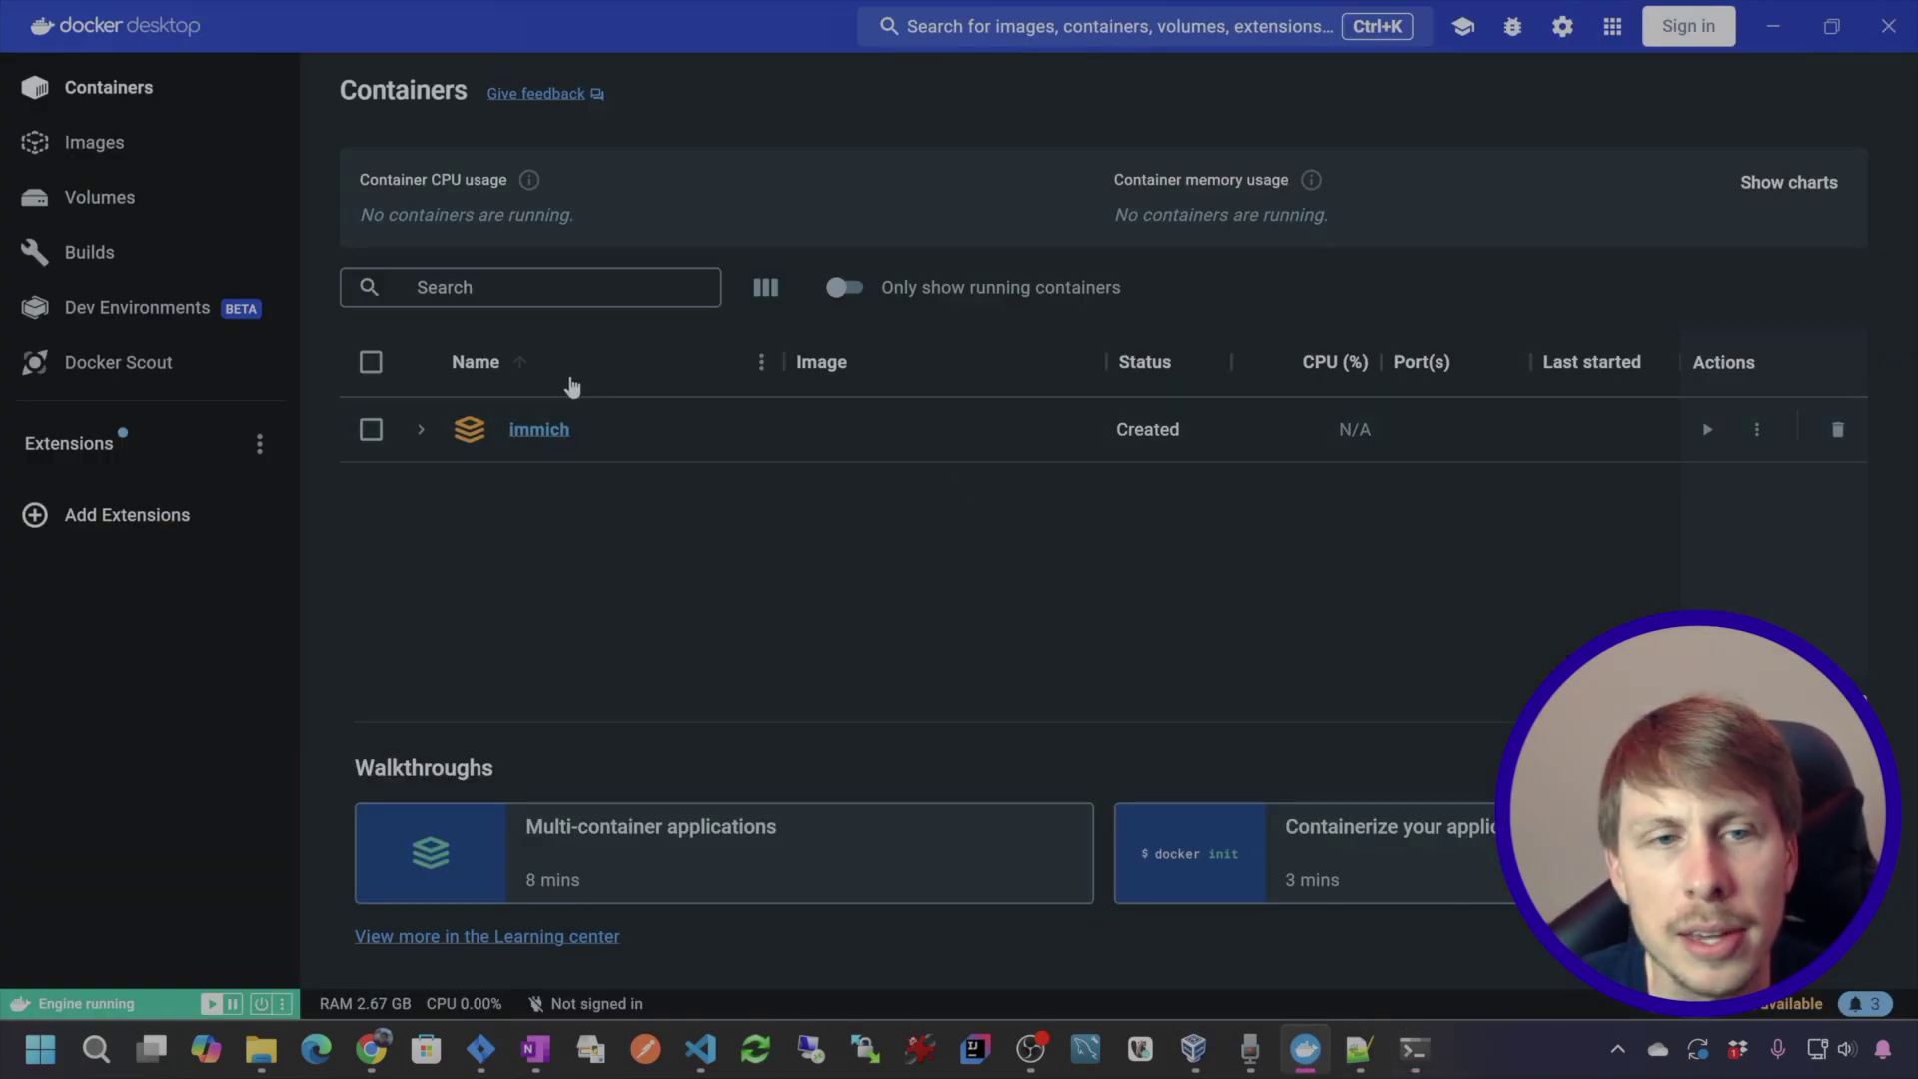
left_click(1773, 25)
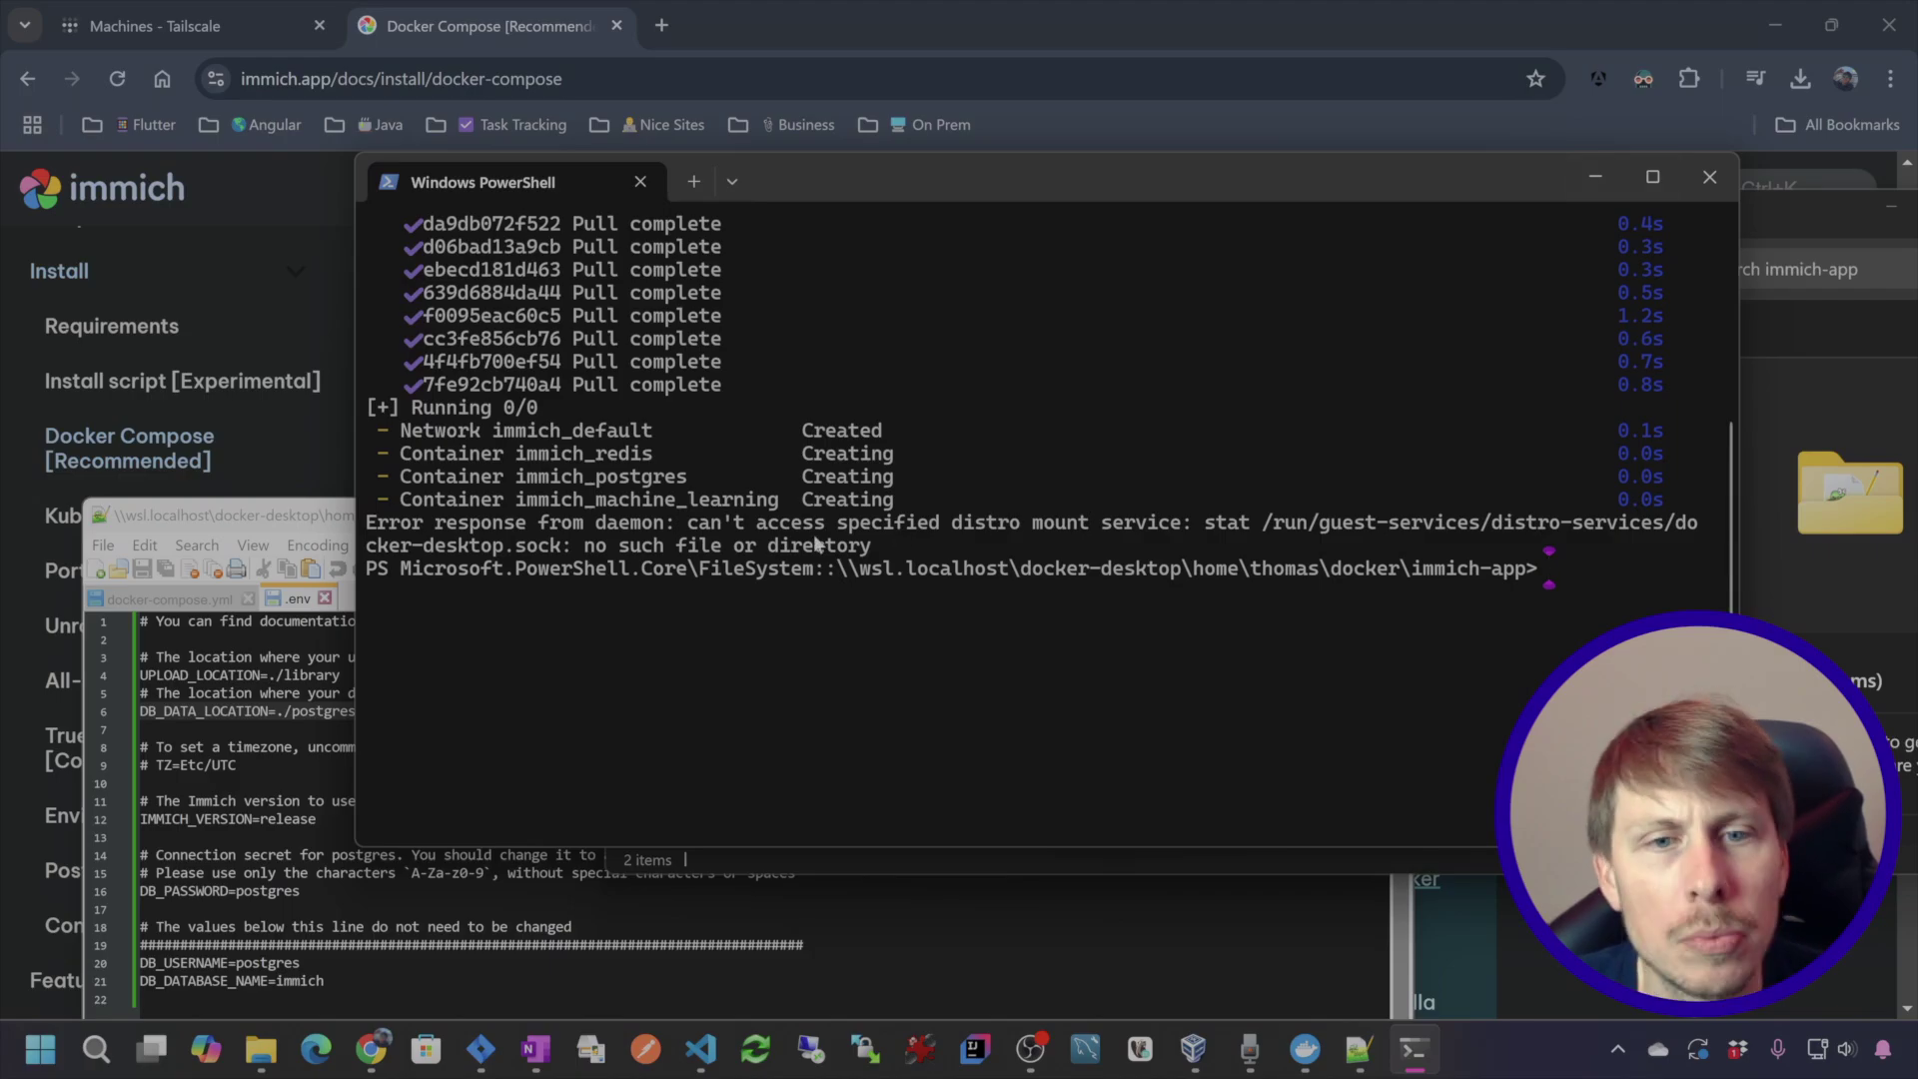
- Delete the library and postgres folders from the Linux immich-app folder in File Explorer
left_click(1595, 177)
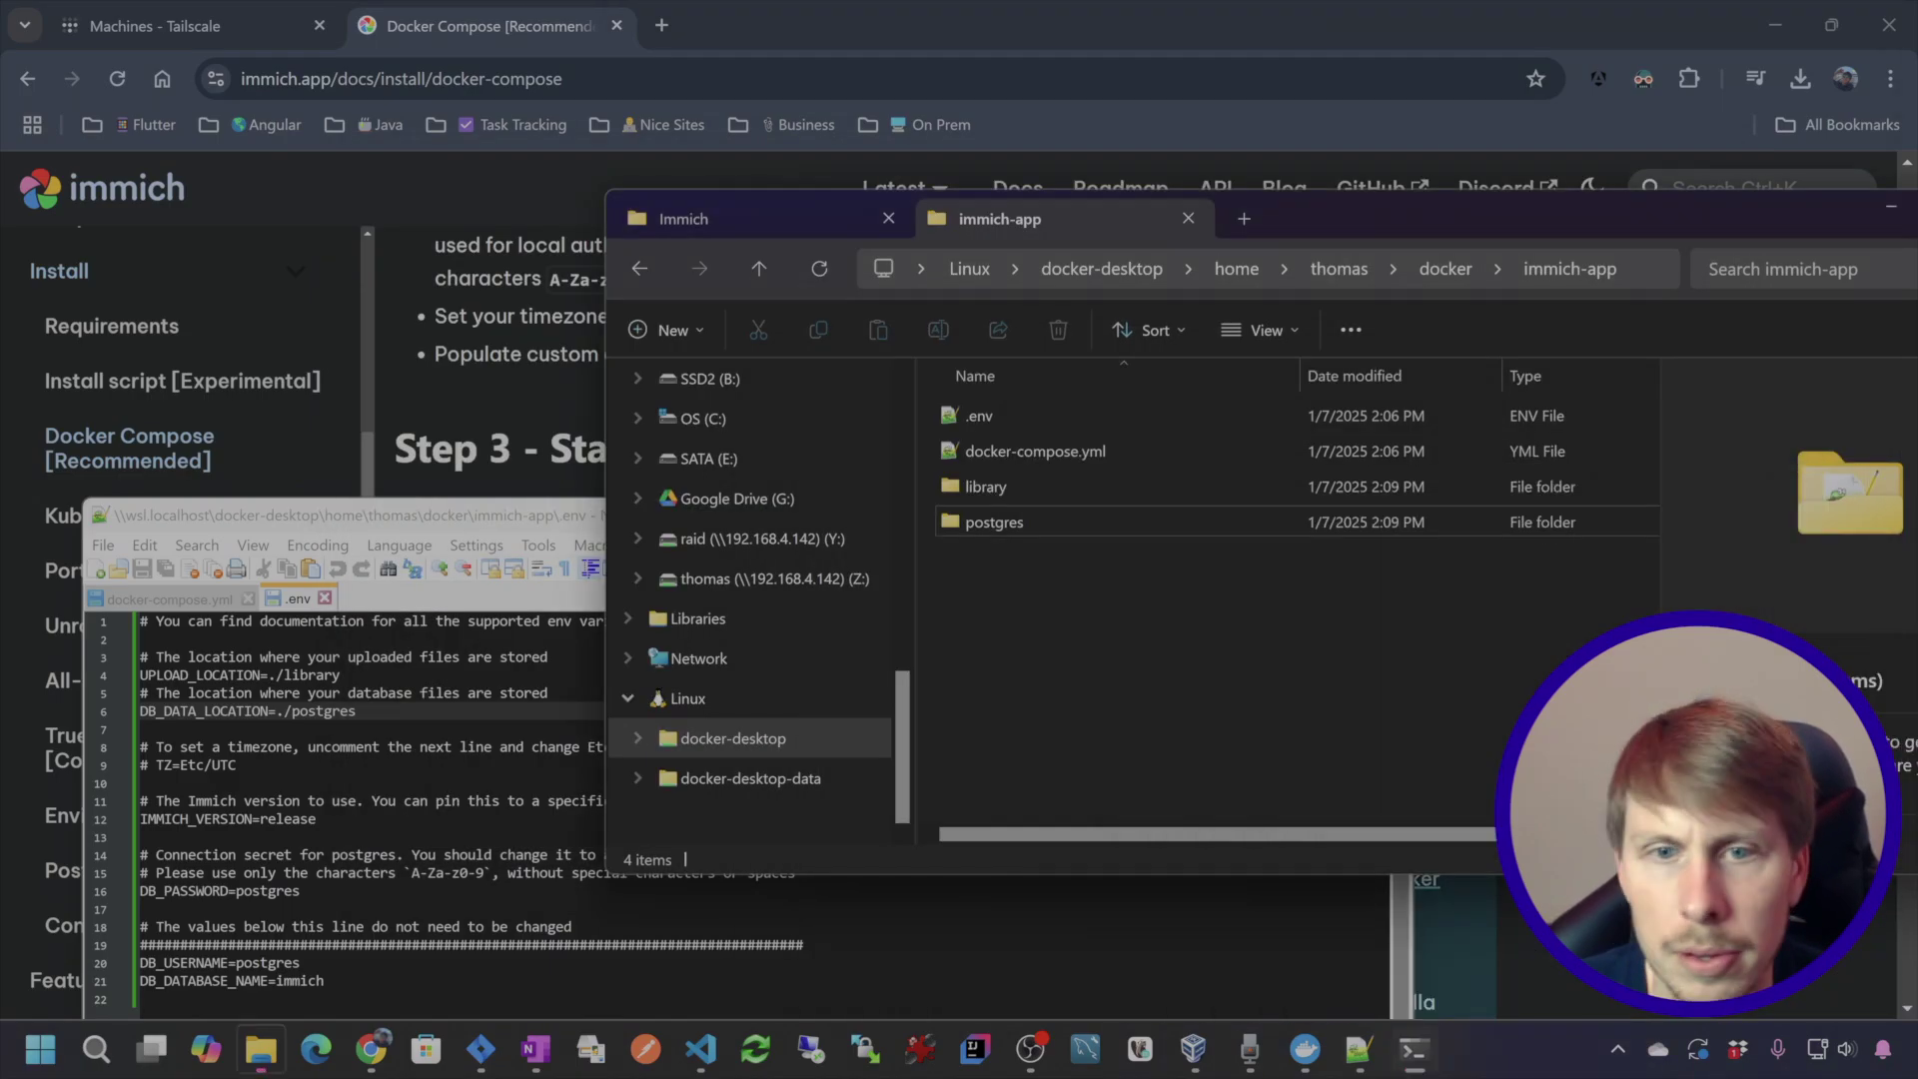
left_click_drag(1022, 559, 980, 487)
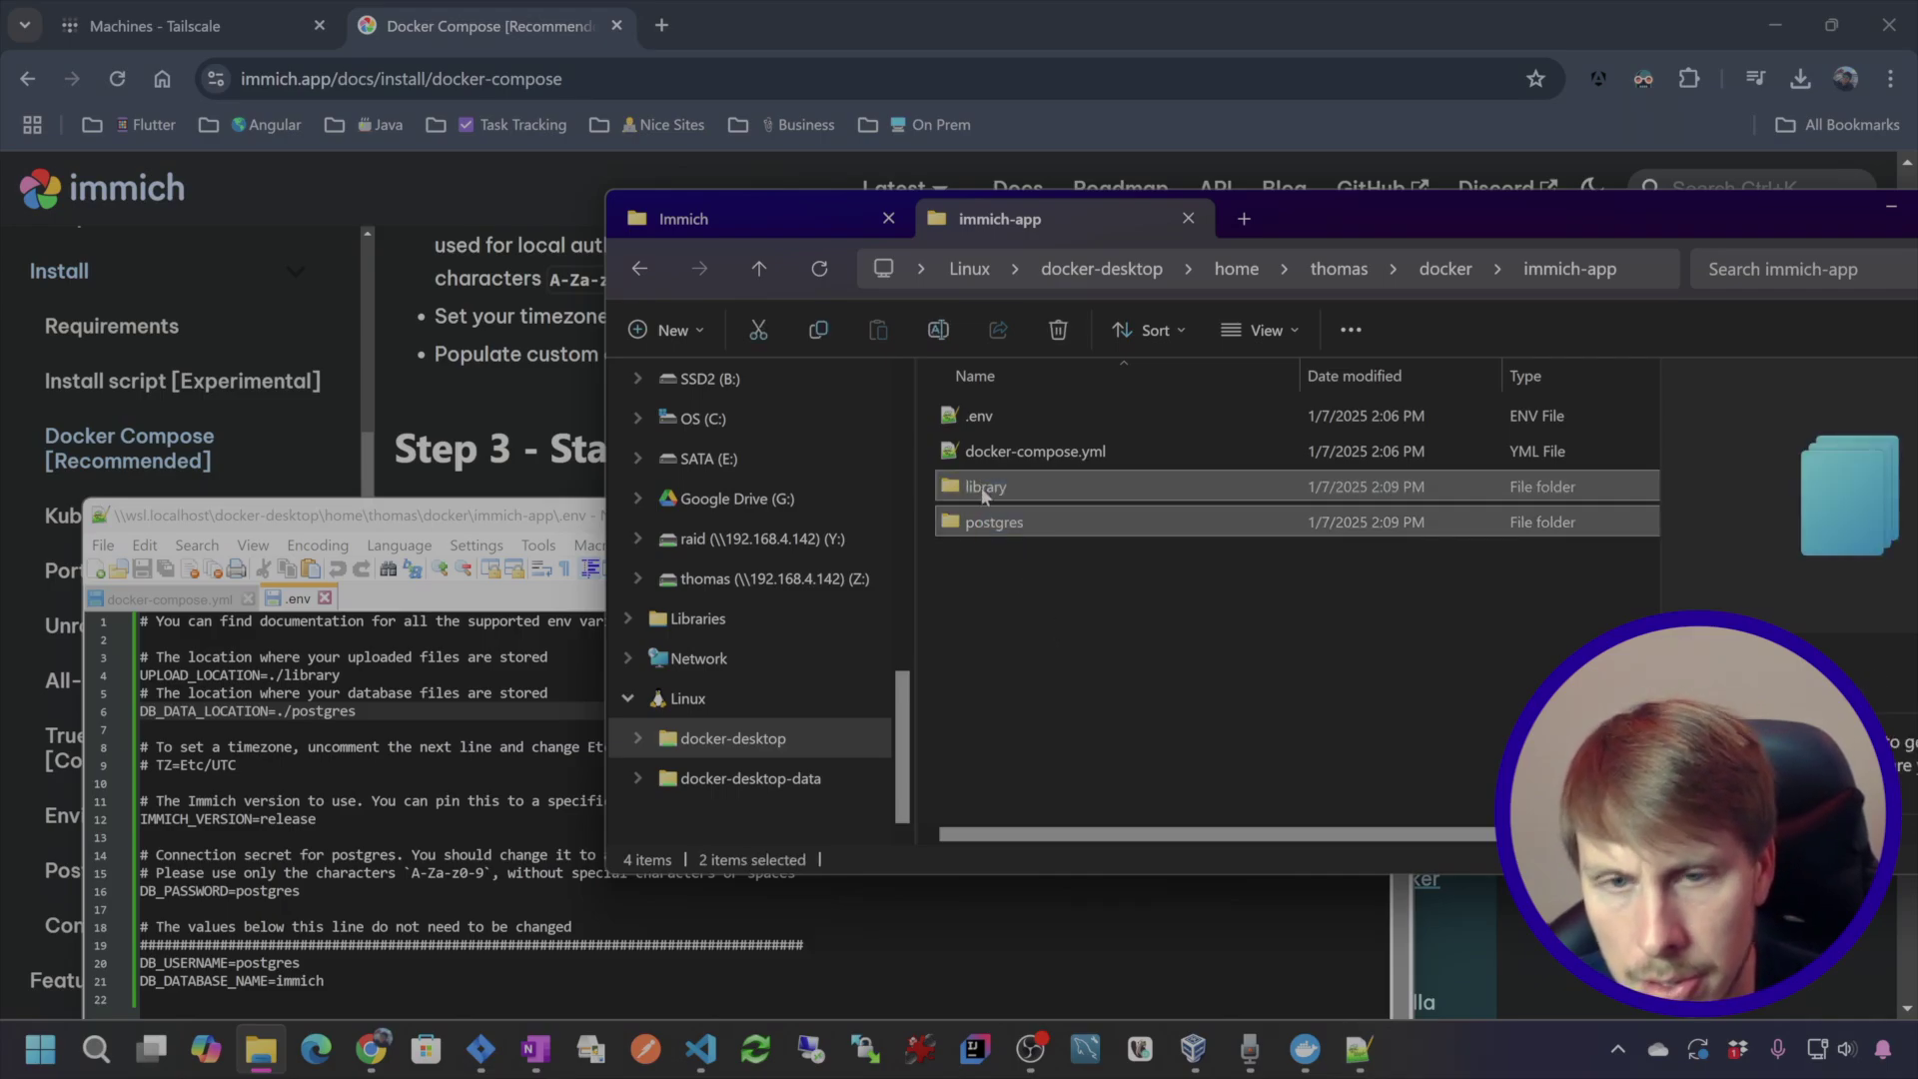
key("Delete")
key("Return")
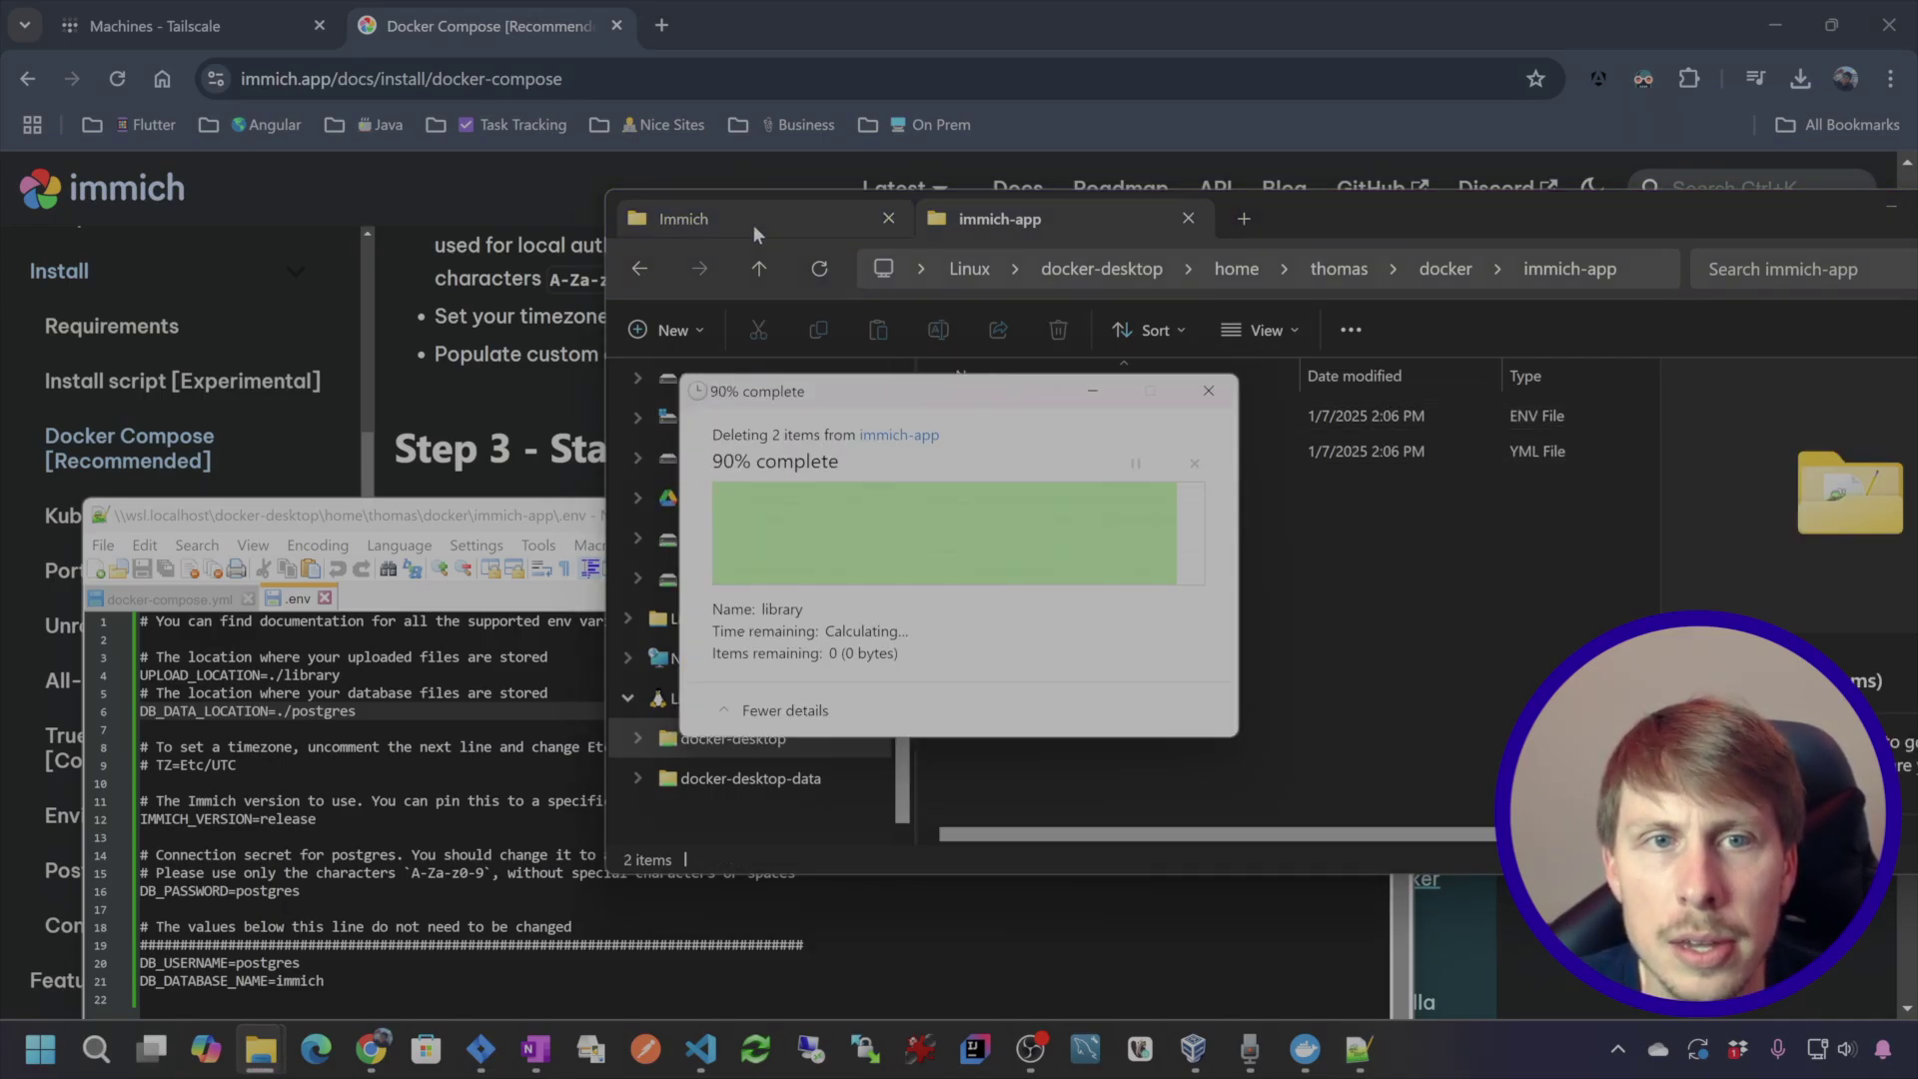
- Copy the Windows Docker\Immich folder path and paste it before /library in the .env file's UPLOAD_LOCATION value
left_click(776, 226)
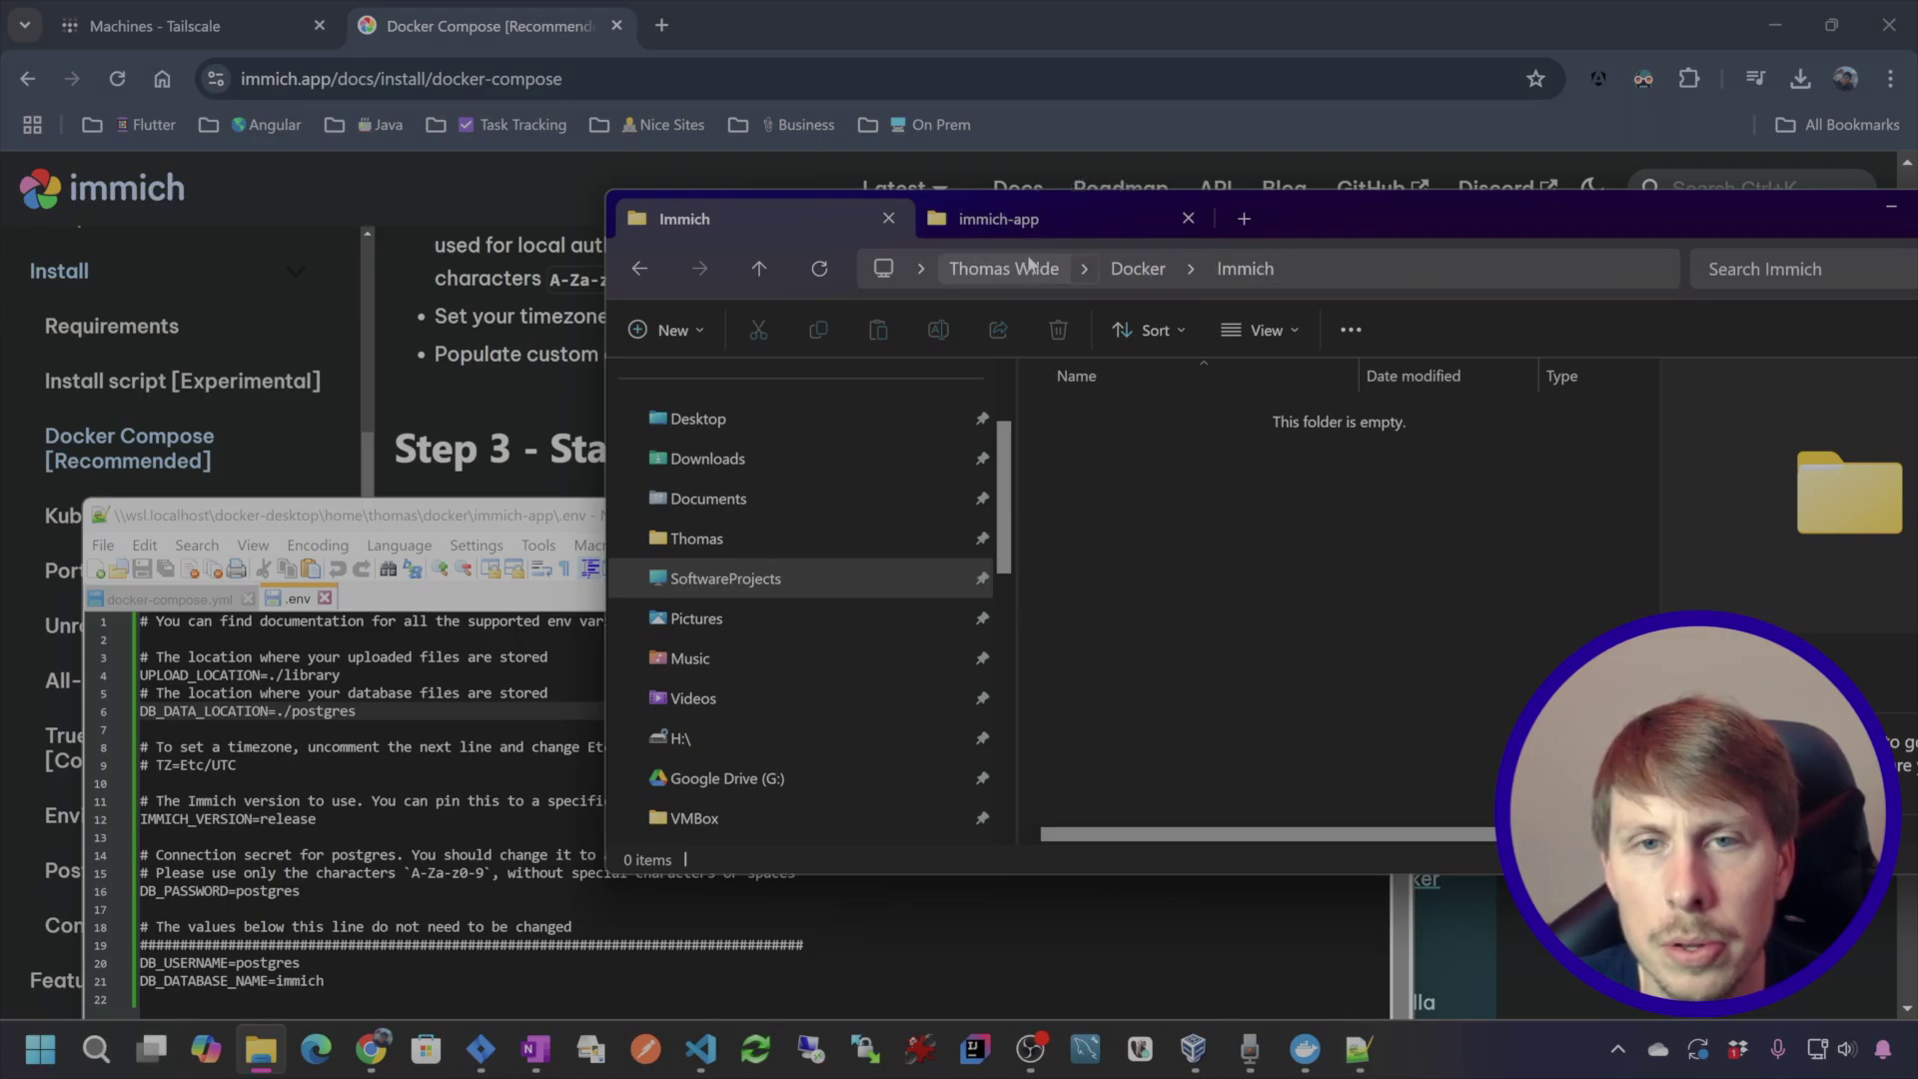
left_click(1065, 270)
key("ctrl+c")
left_click(1065, 214)
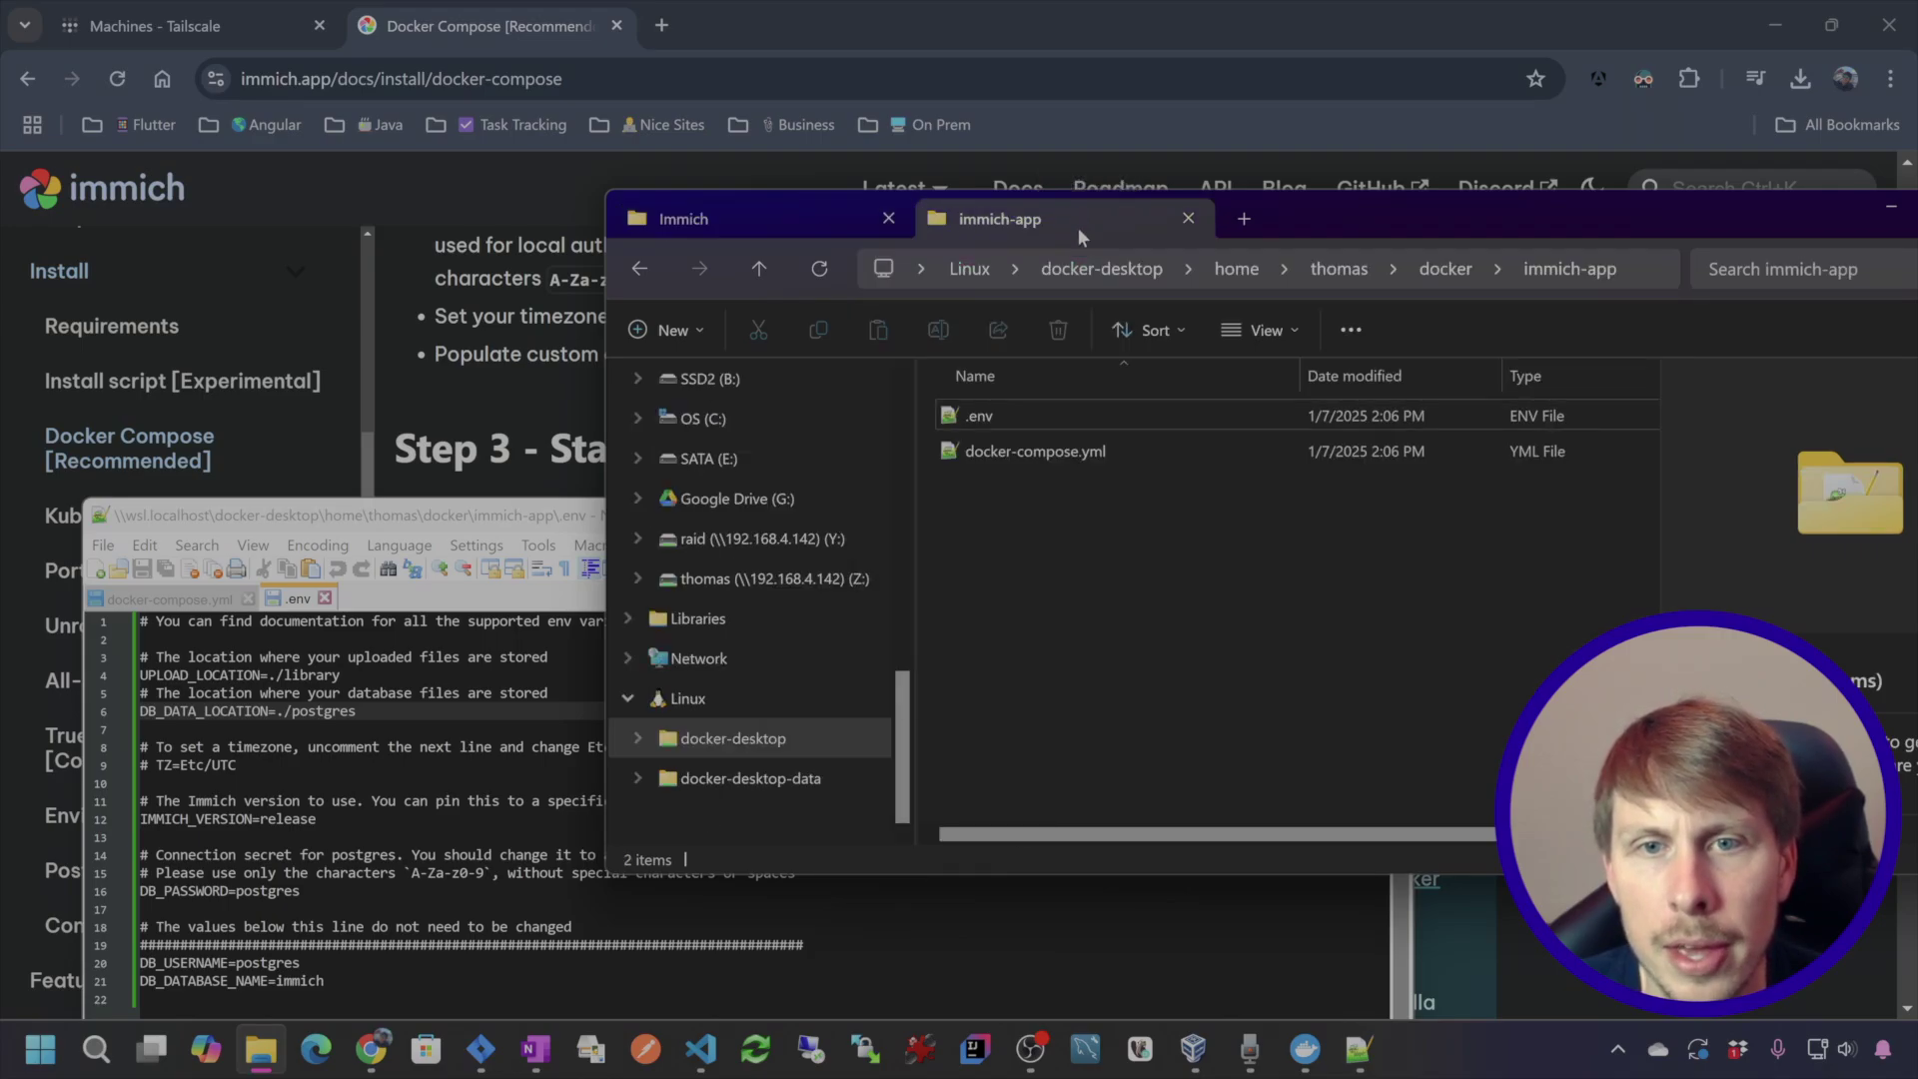
double_click(989, 419)
left_click_drag(600, 520, 828, 338)
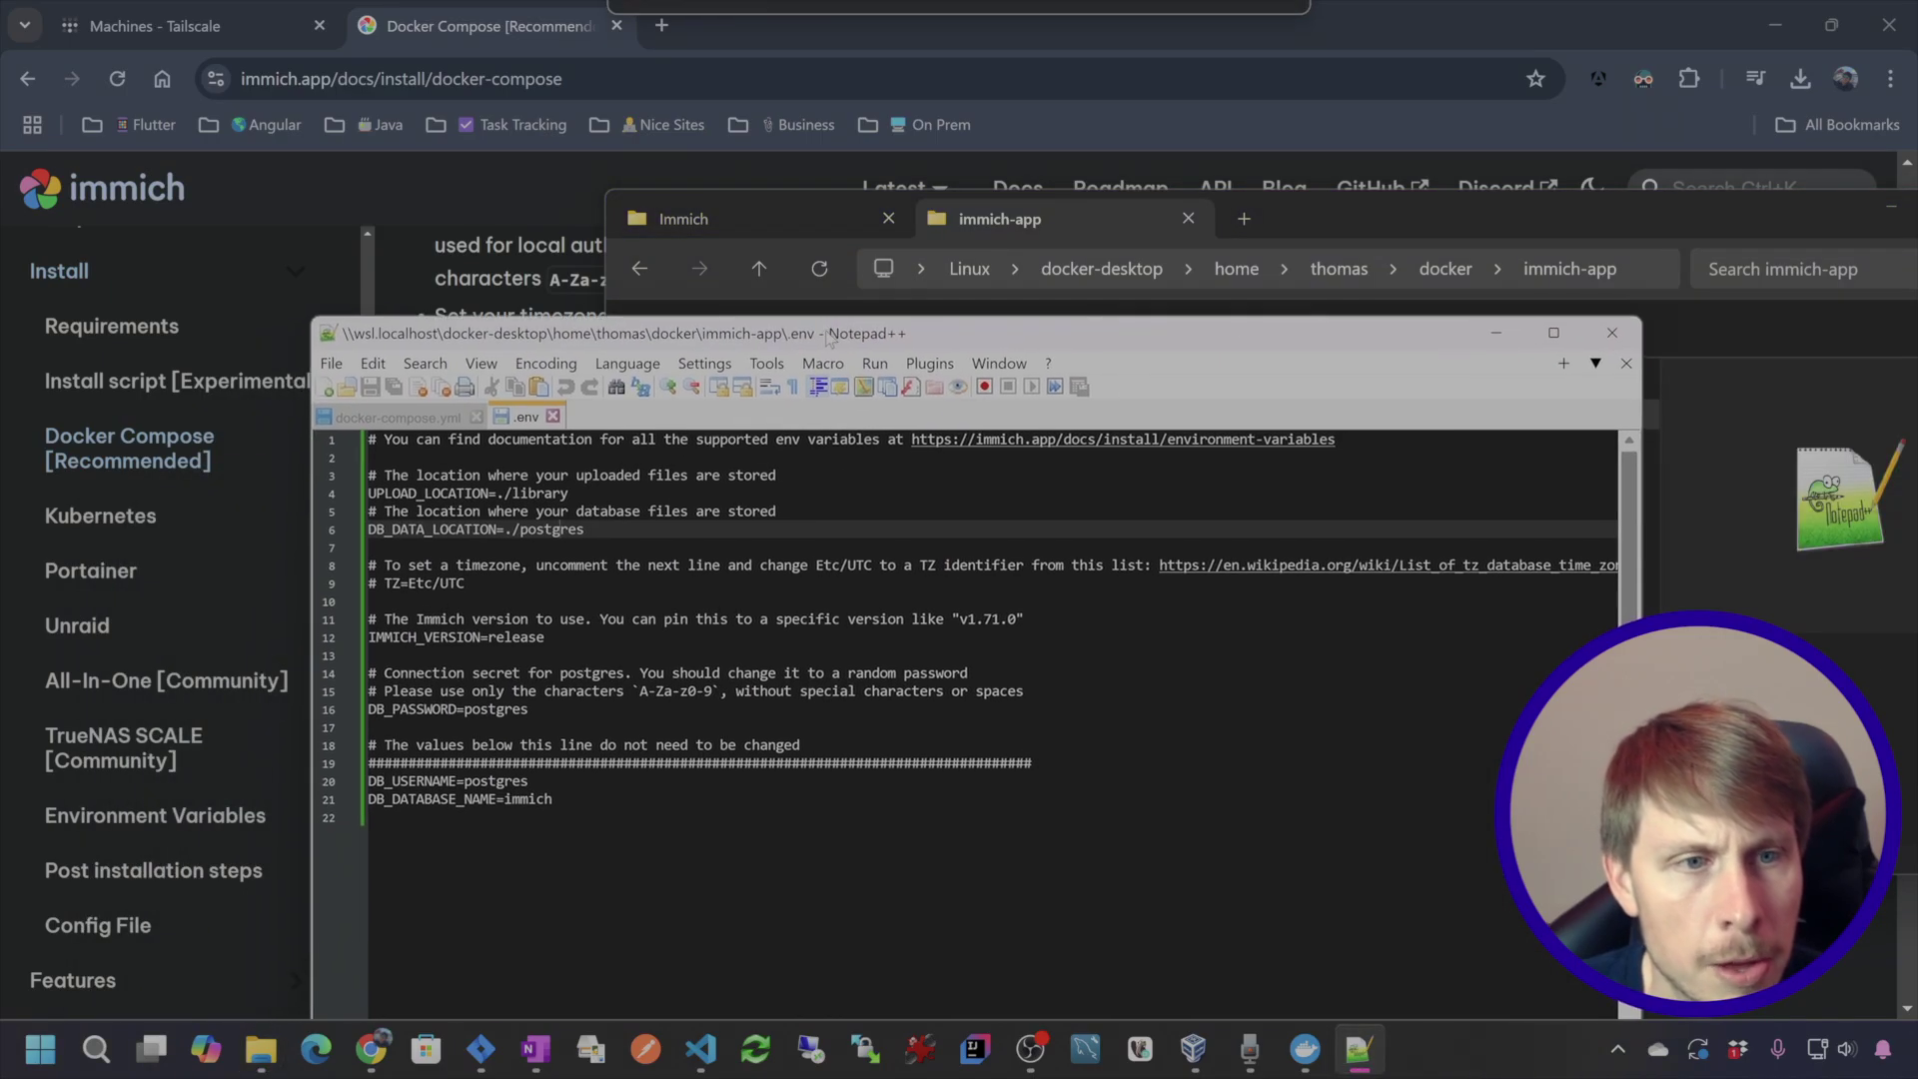
double_click(504, 492)
key("ctrl+v")
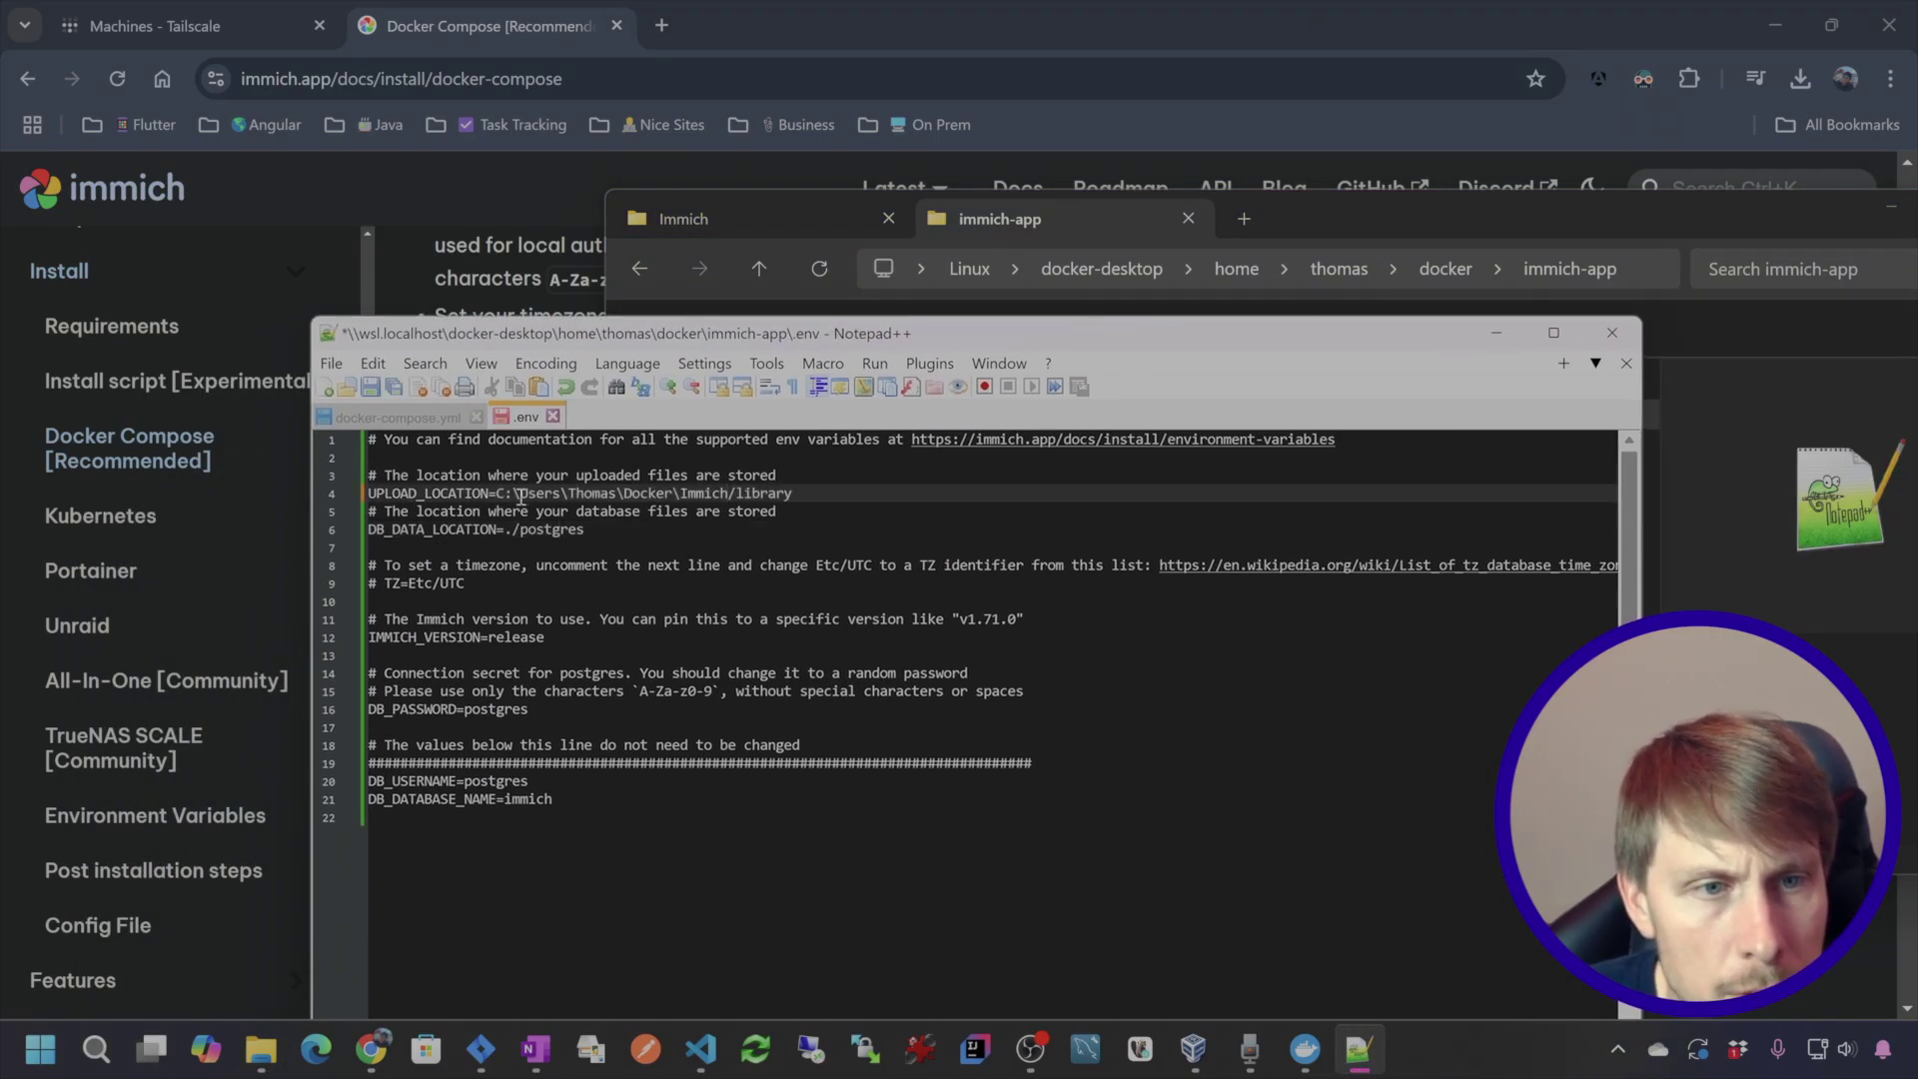
- Replace the backslashes in the UPLOAD_LOCATION path with forward slashes
key("BackSpace")
type("/")
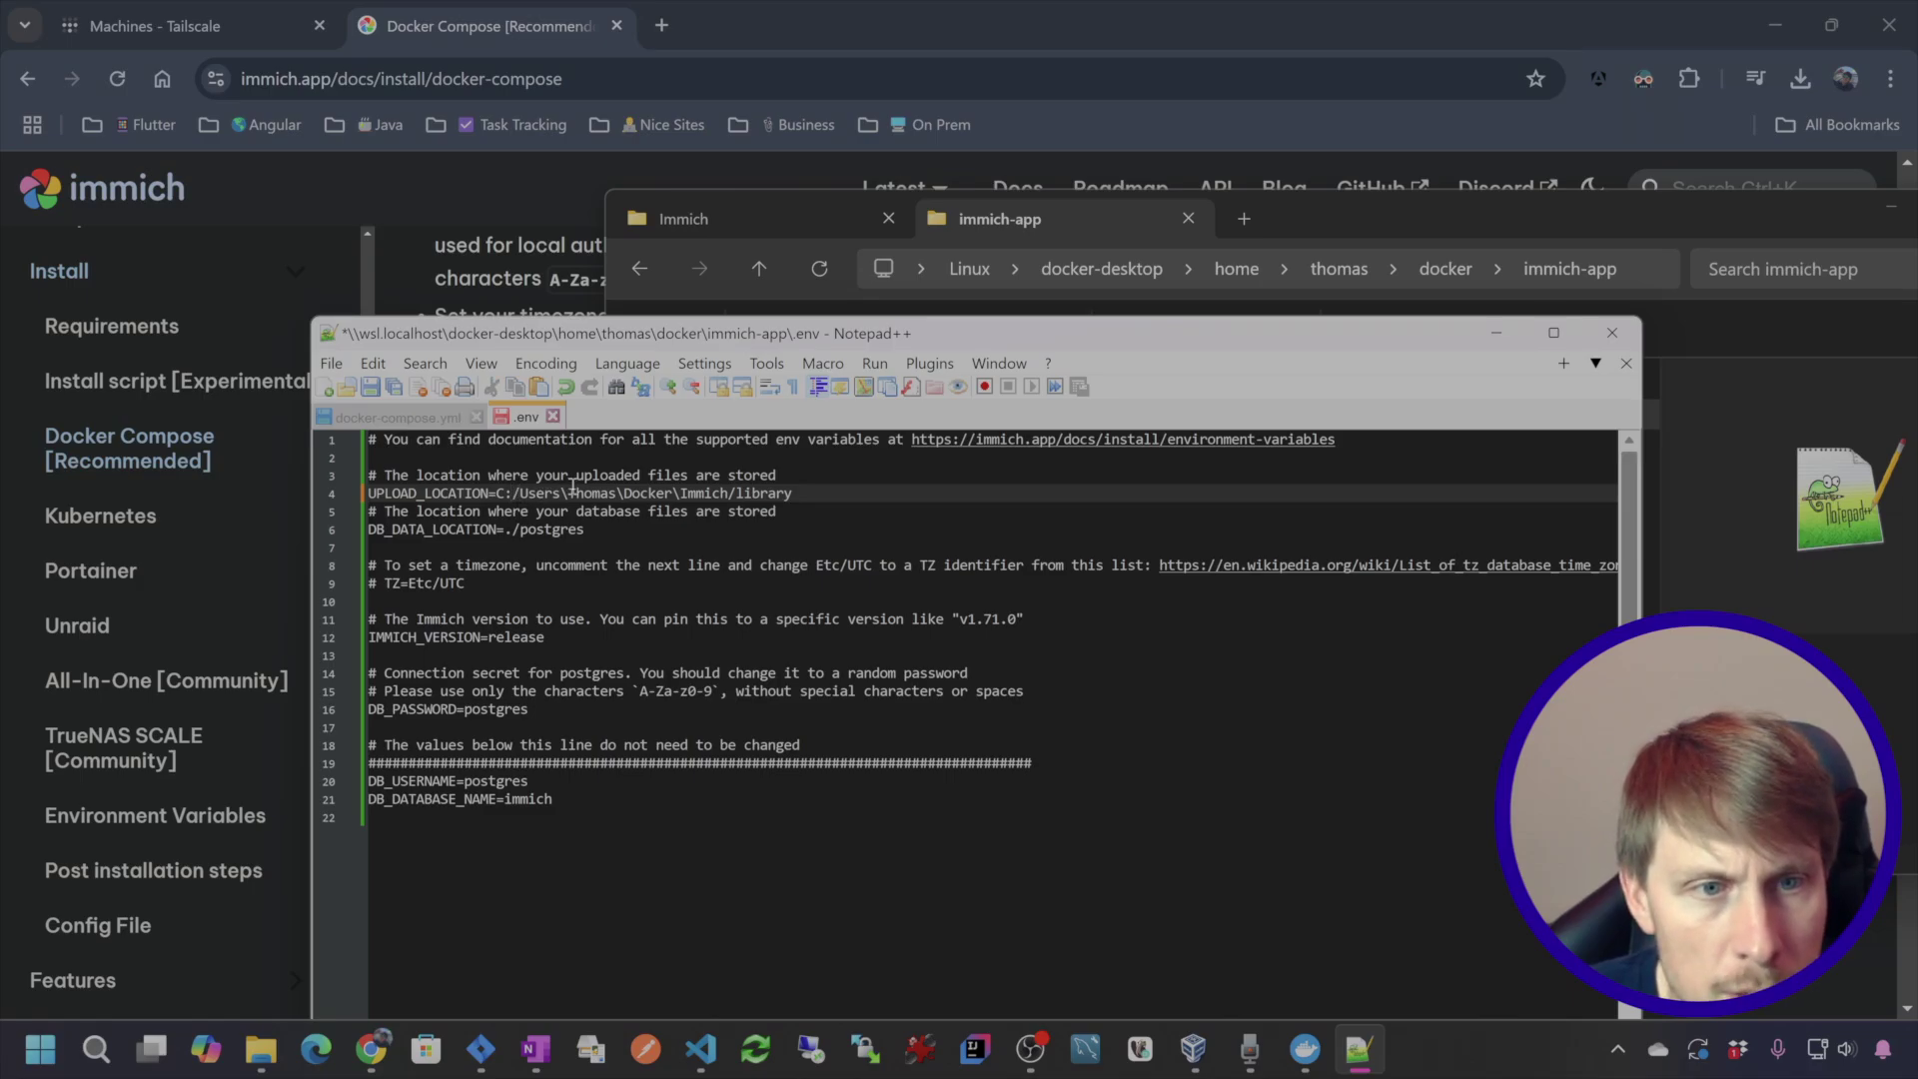
left_click(565, 493)
key("BackSpace")
type("/")
left_click(625, 493)
key("BackSpace")
type("/")
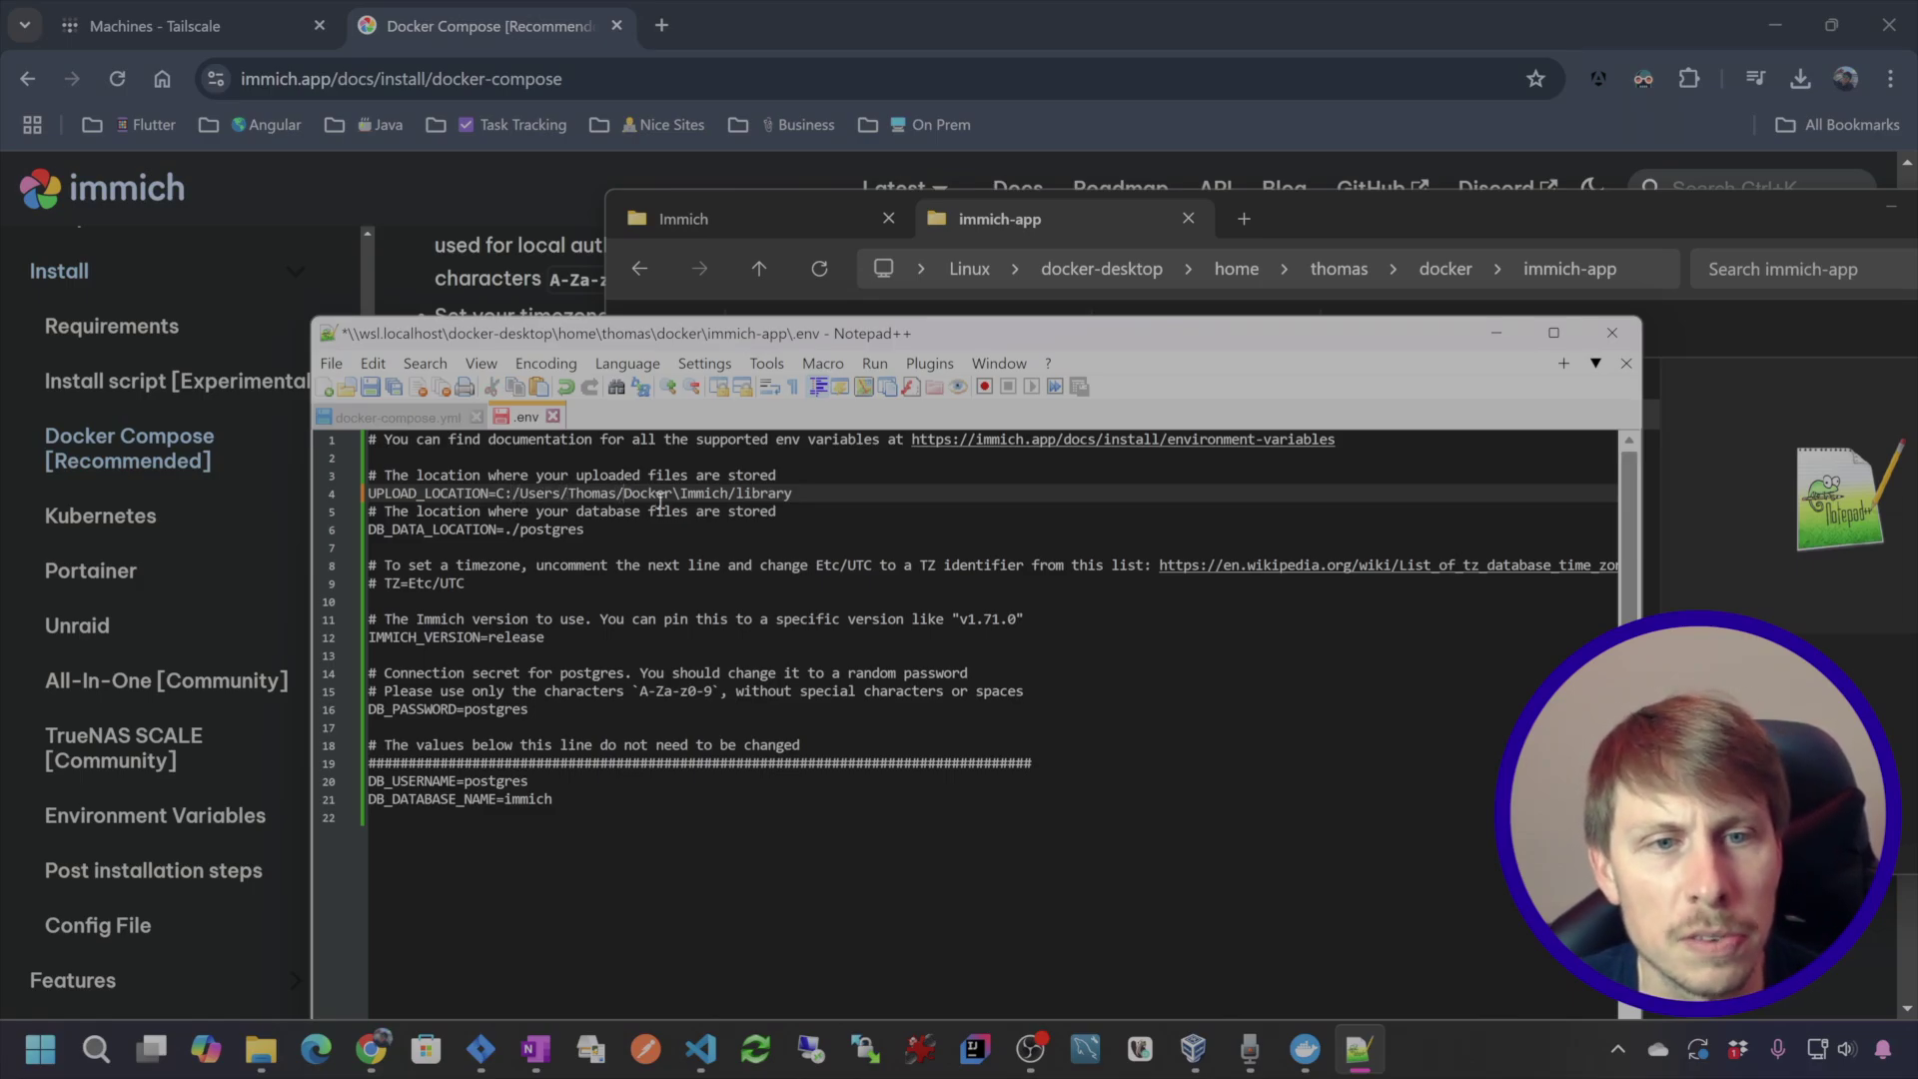
left_click(684, 492)
key("BackSpace")
type("/")
- Point DB_DATA_LOCATION to the postgres folder under the same Windows Docker/Immich path, using forward slashes
left_click(520, 532)
key("BackSpace")
key("BackSpace")
type("C:/Users/Thomas/Docker/Immich/")
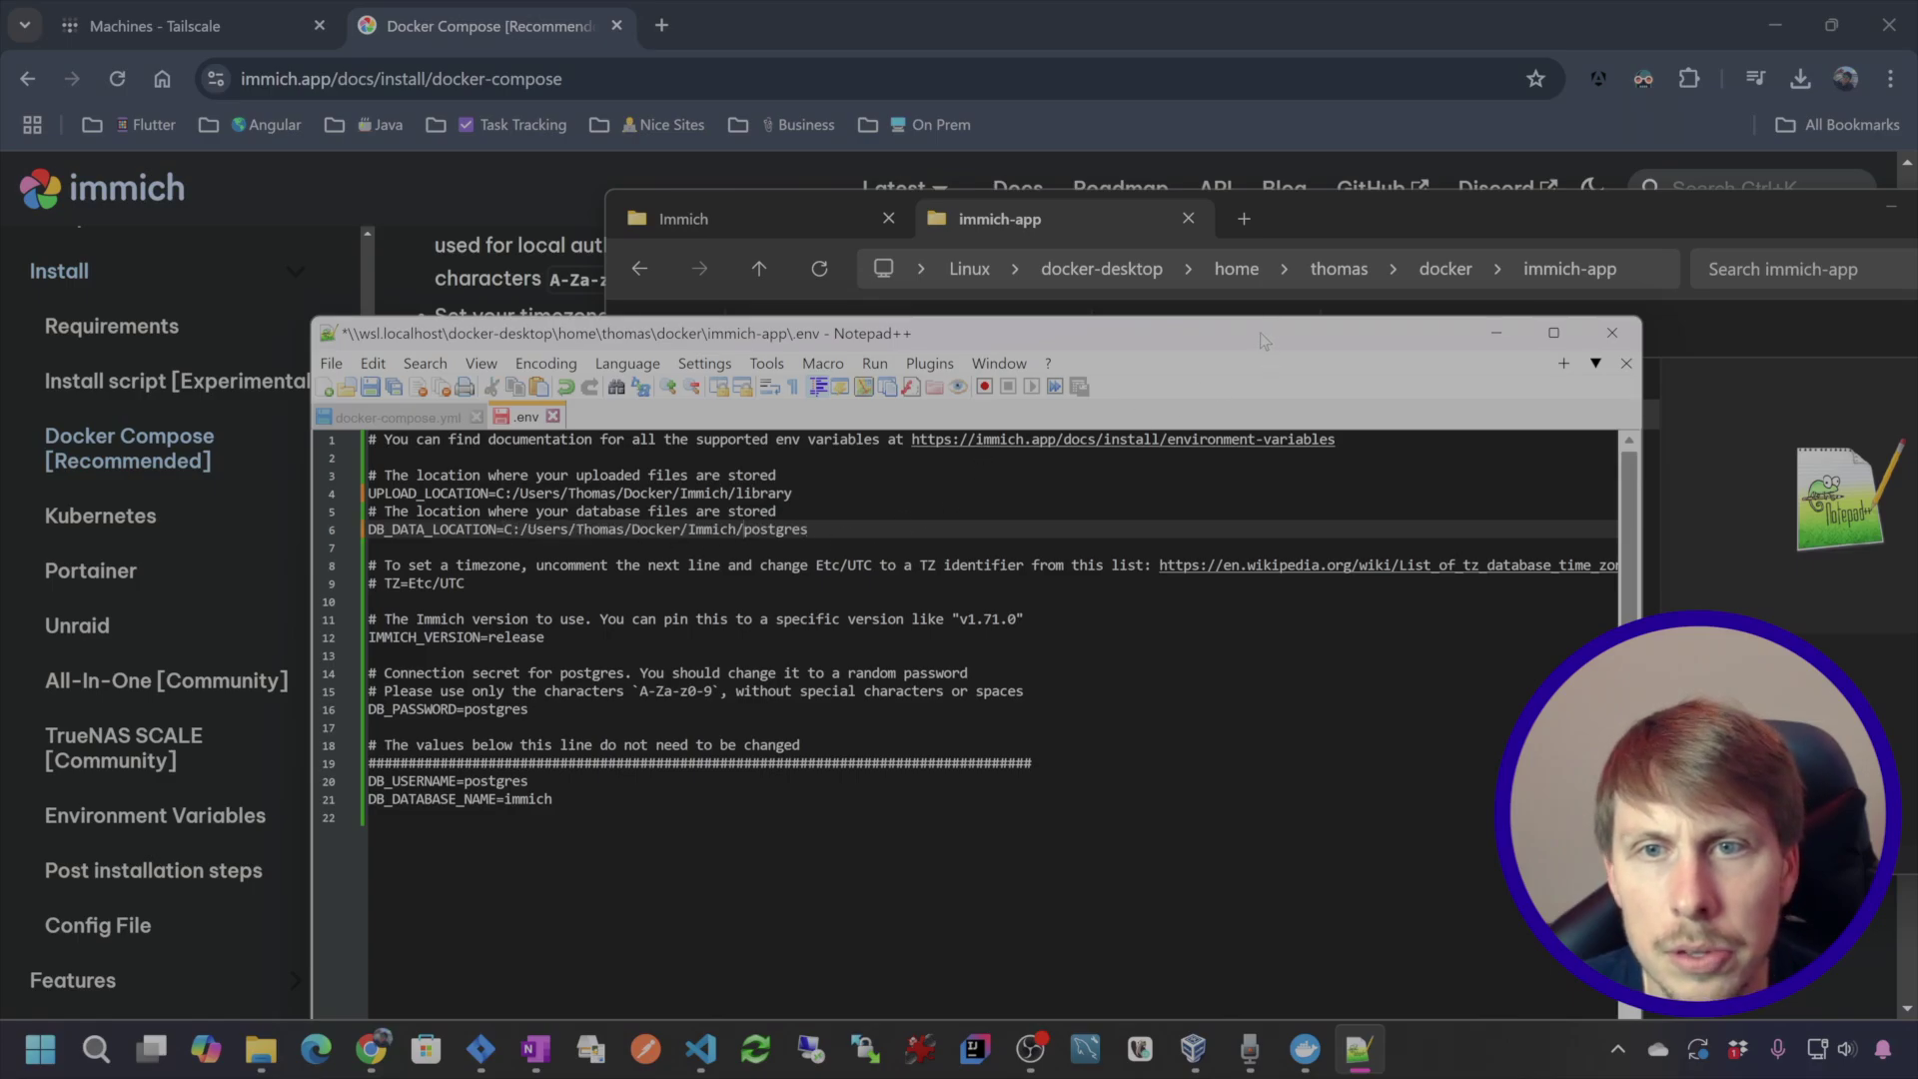
- Create folders named library and postgres in the Windows Docker\Immich folder in File Explorer
left_click(1473, 226)
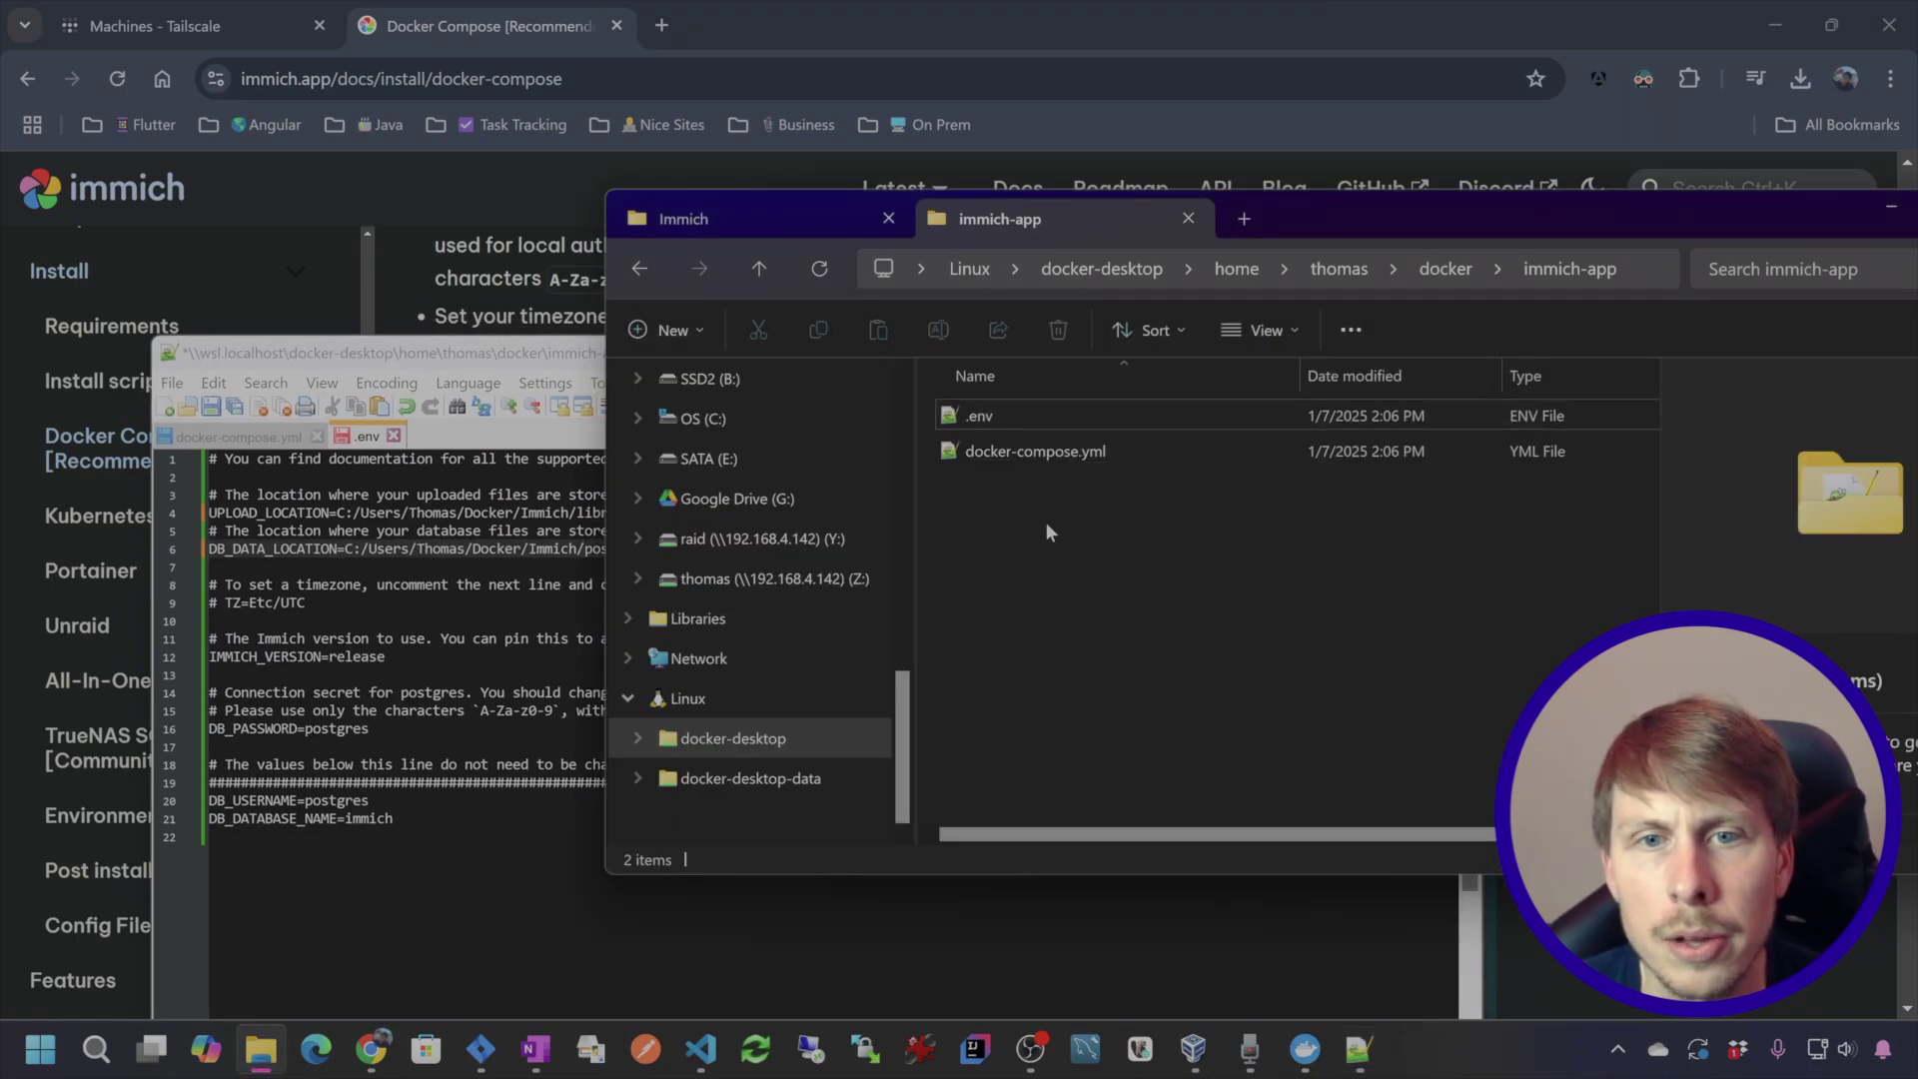
left_click(700, 217)
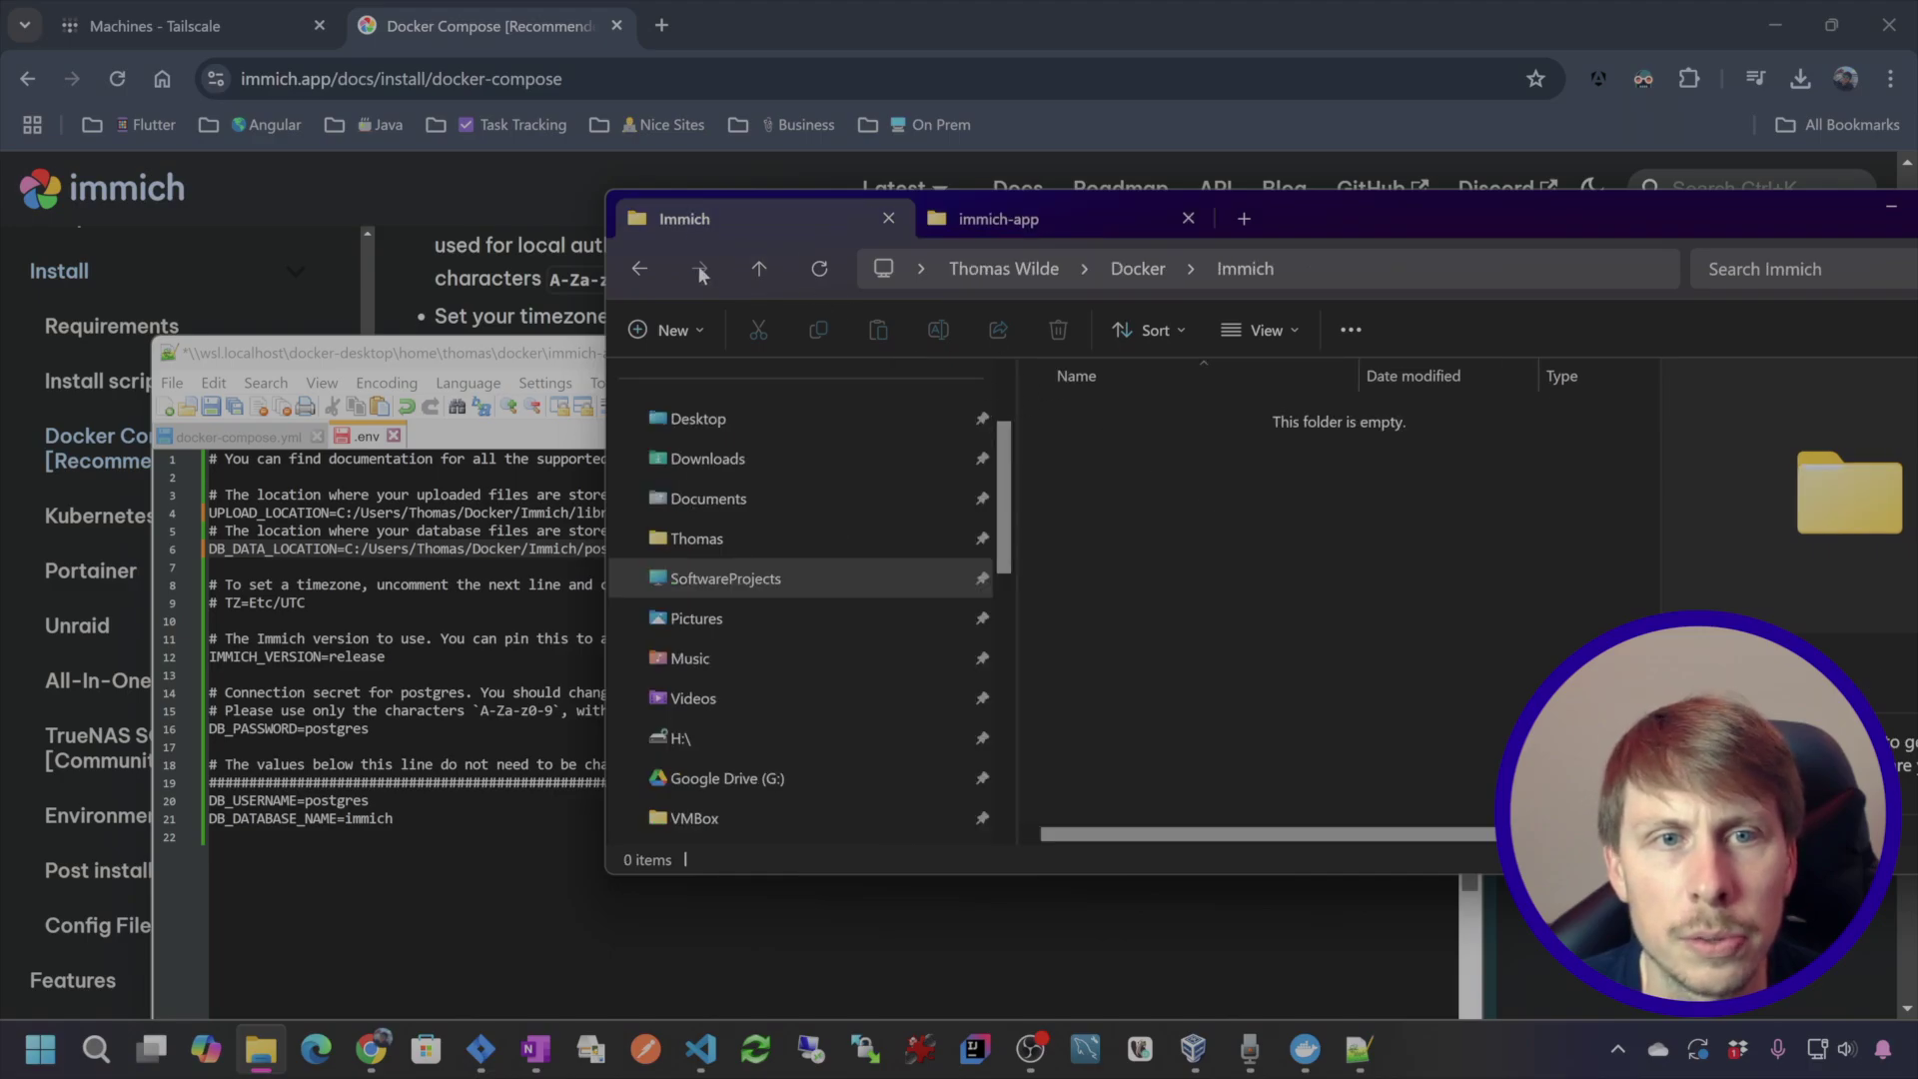
left_click(713, 330)
left_click(320, 309)
type("library")
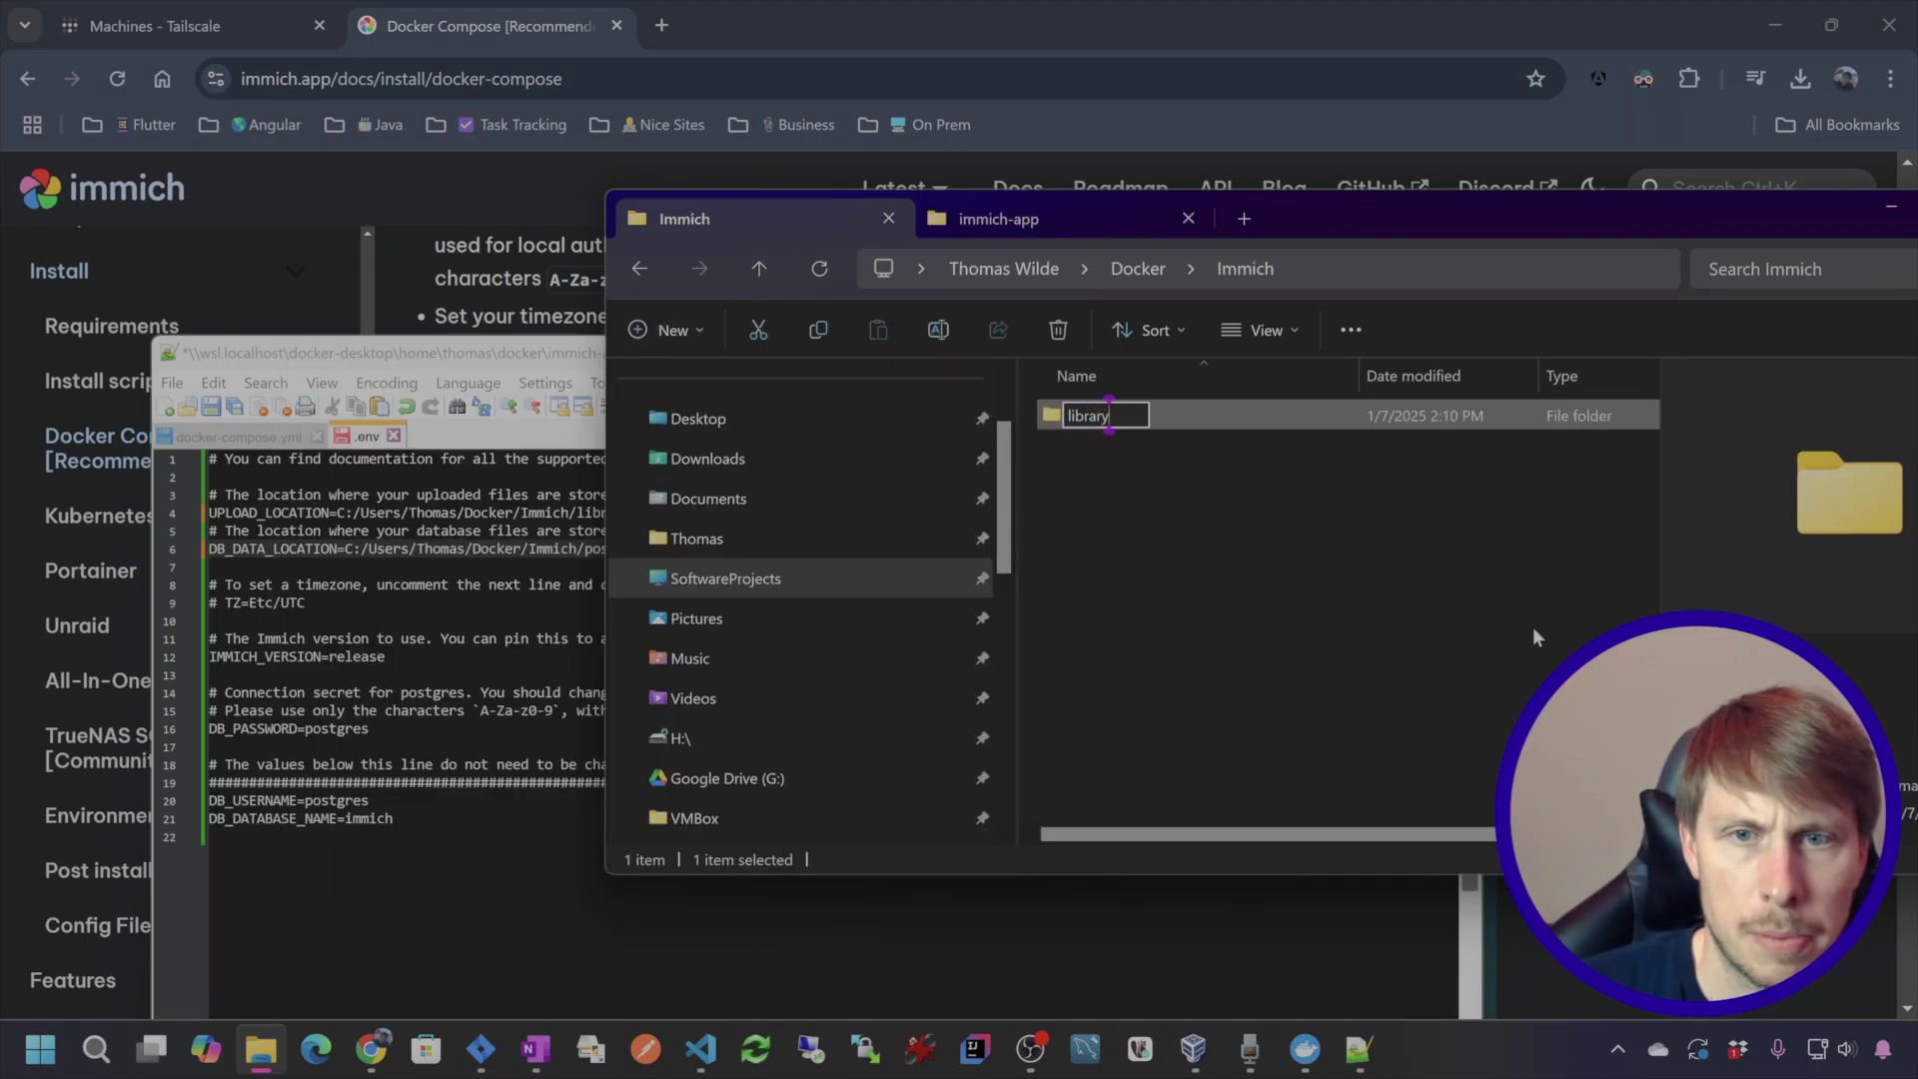
key("Return")
key("ctrl+shift+n")
type("postgres")
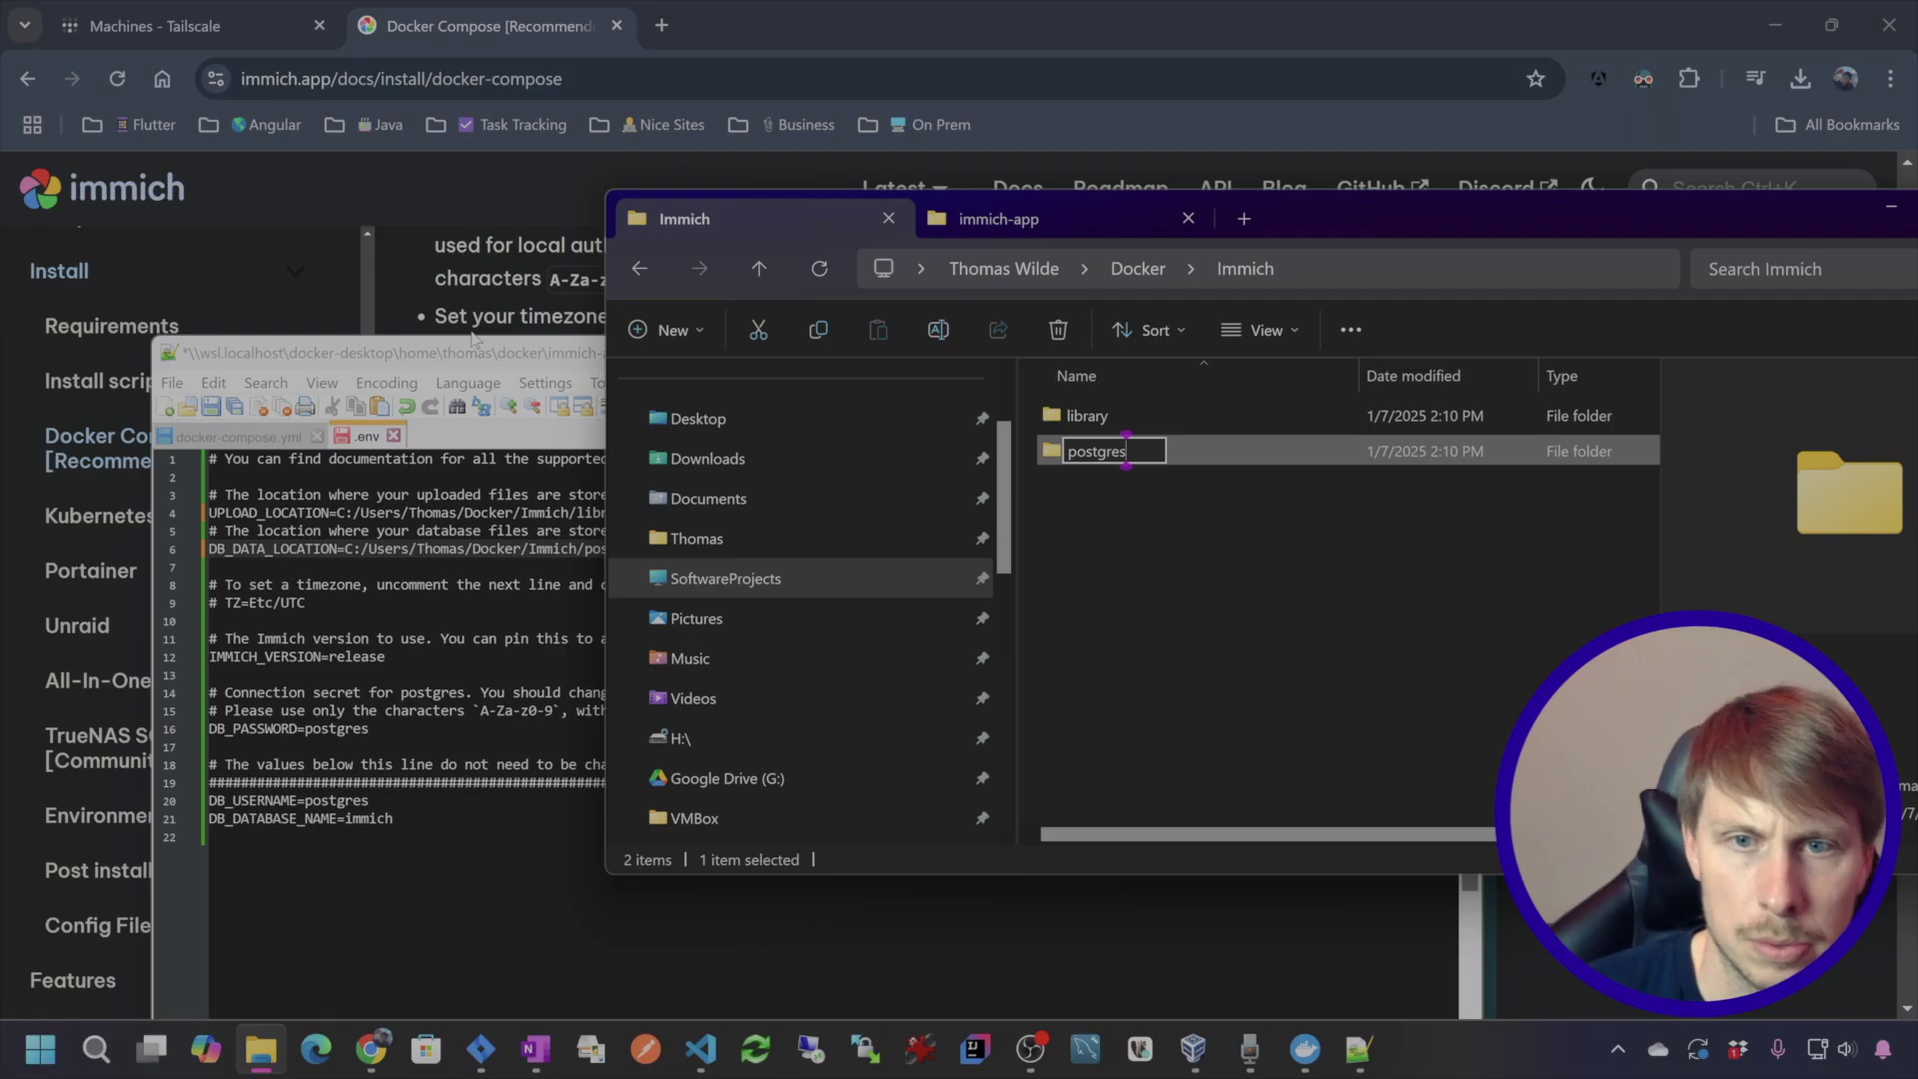
left_click(1239, 567)
- Save the .env file and run docker-compose up -d in a new terminal at the Linux immich-app folder
left_click(1358, 1048)
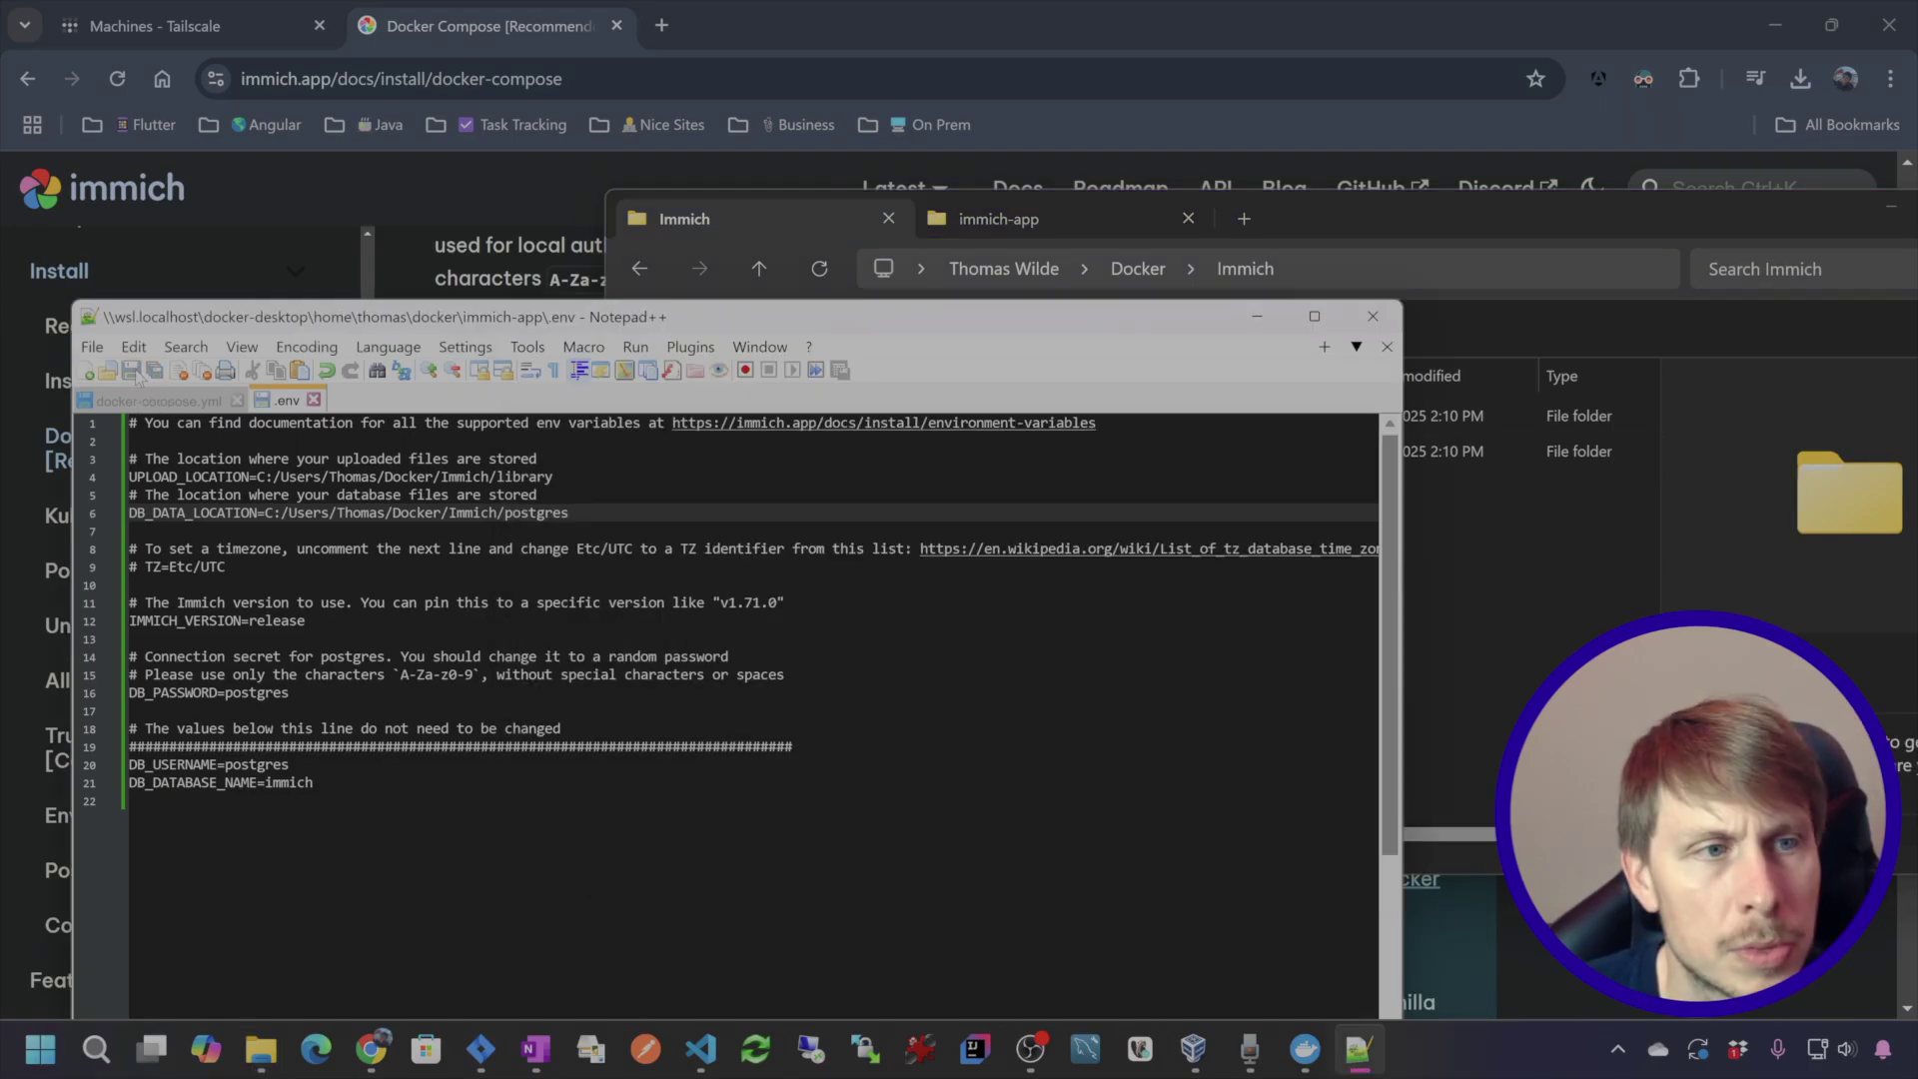
left_click(1382, 205)
left_click(1011, 222)
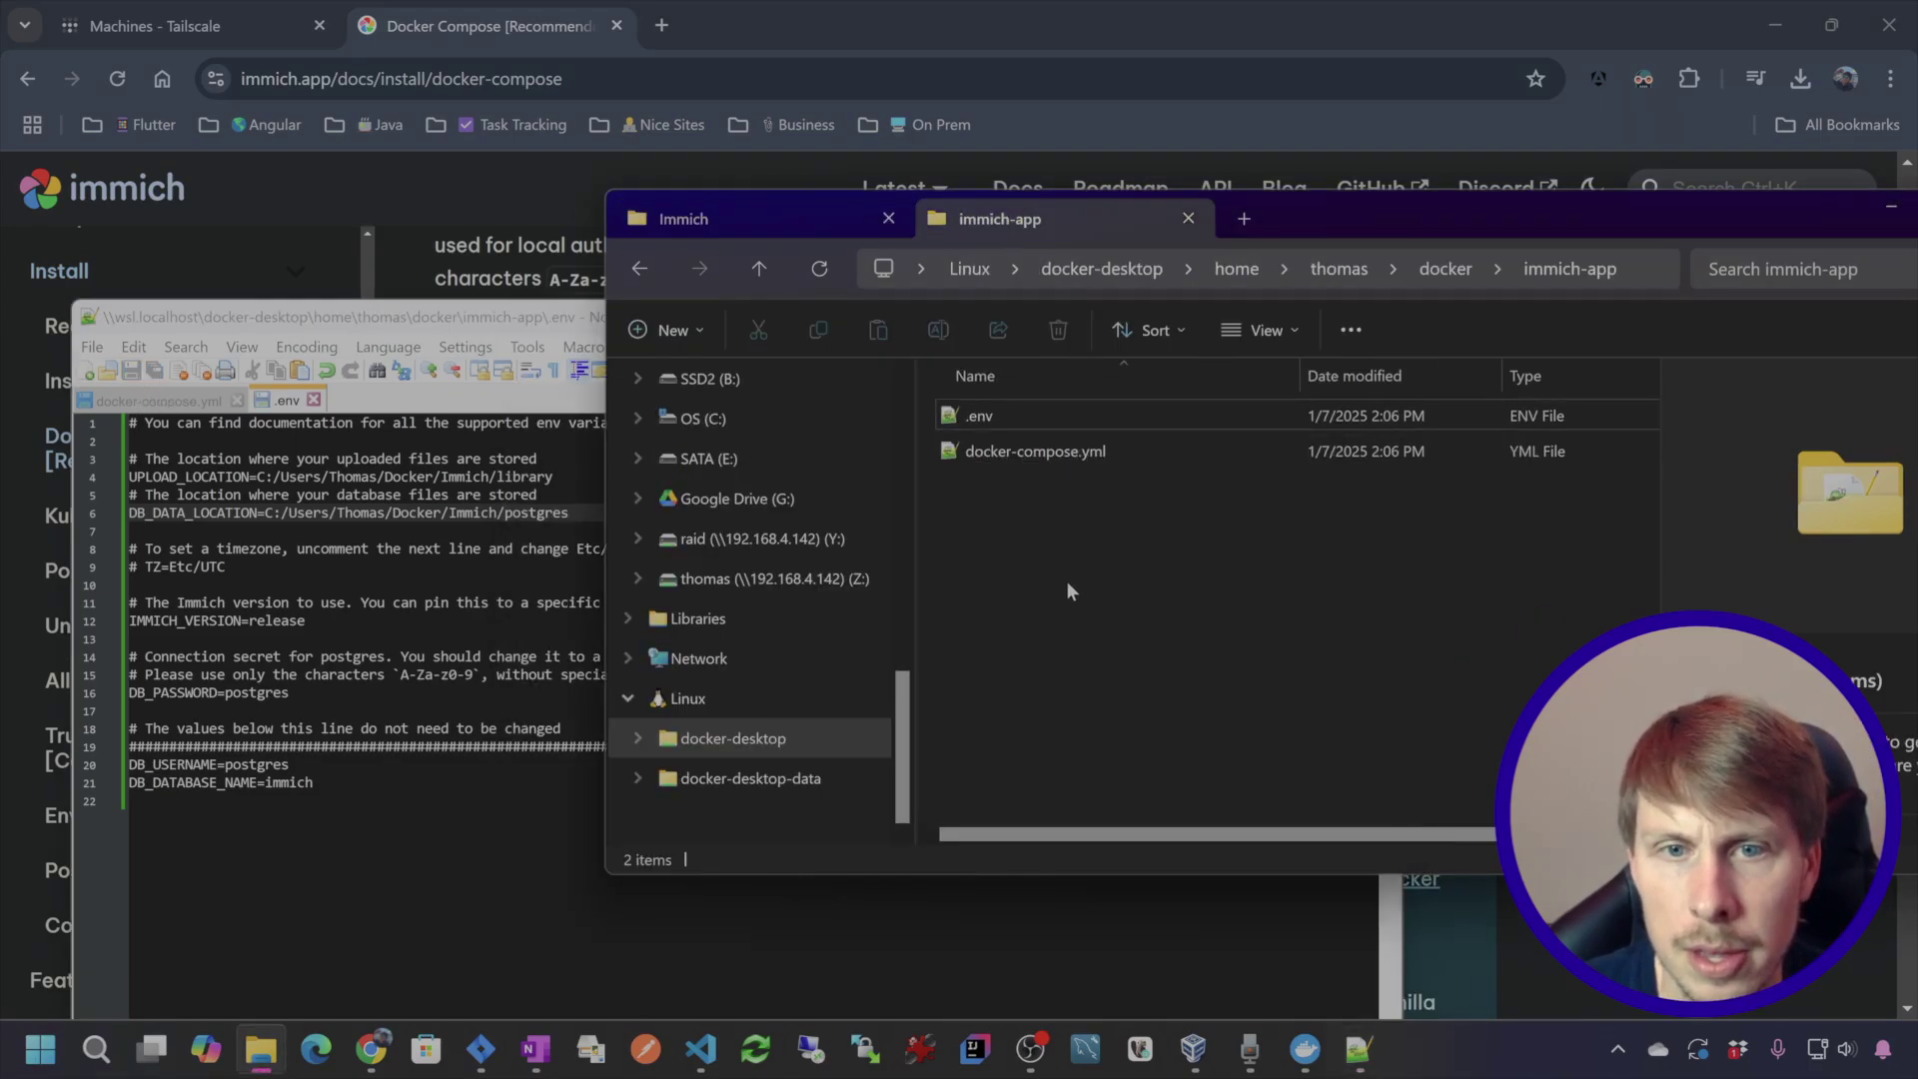
right_click(989, 519)
left_click(1084, 698)
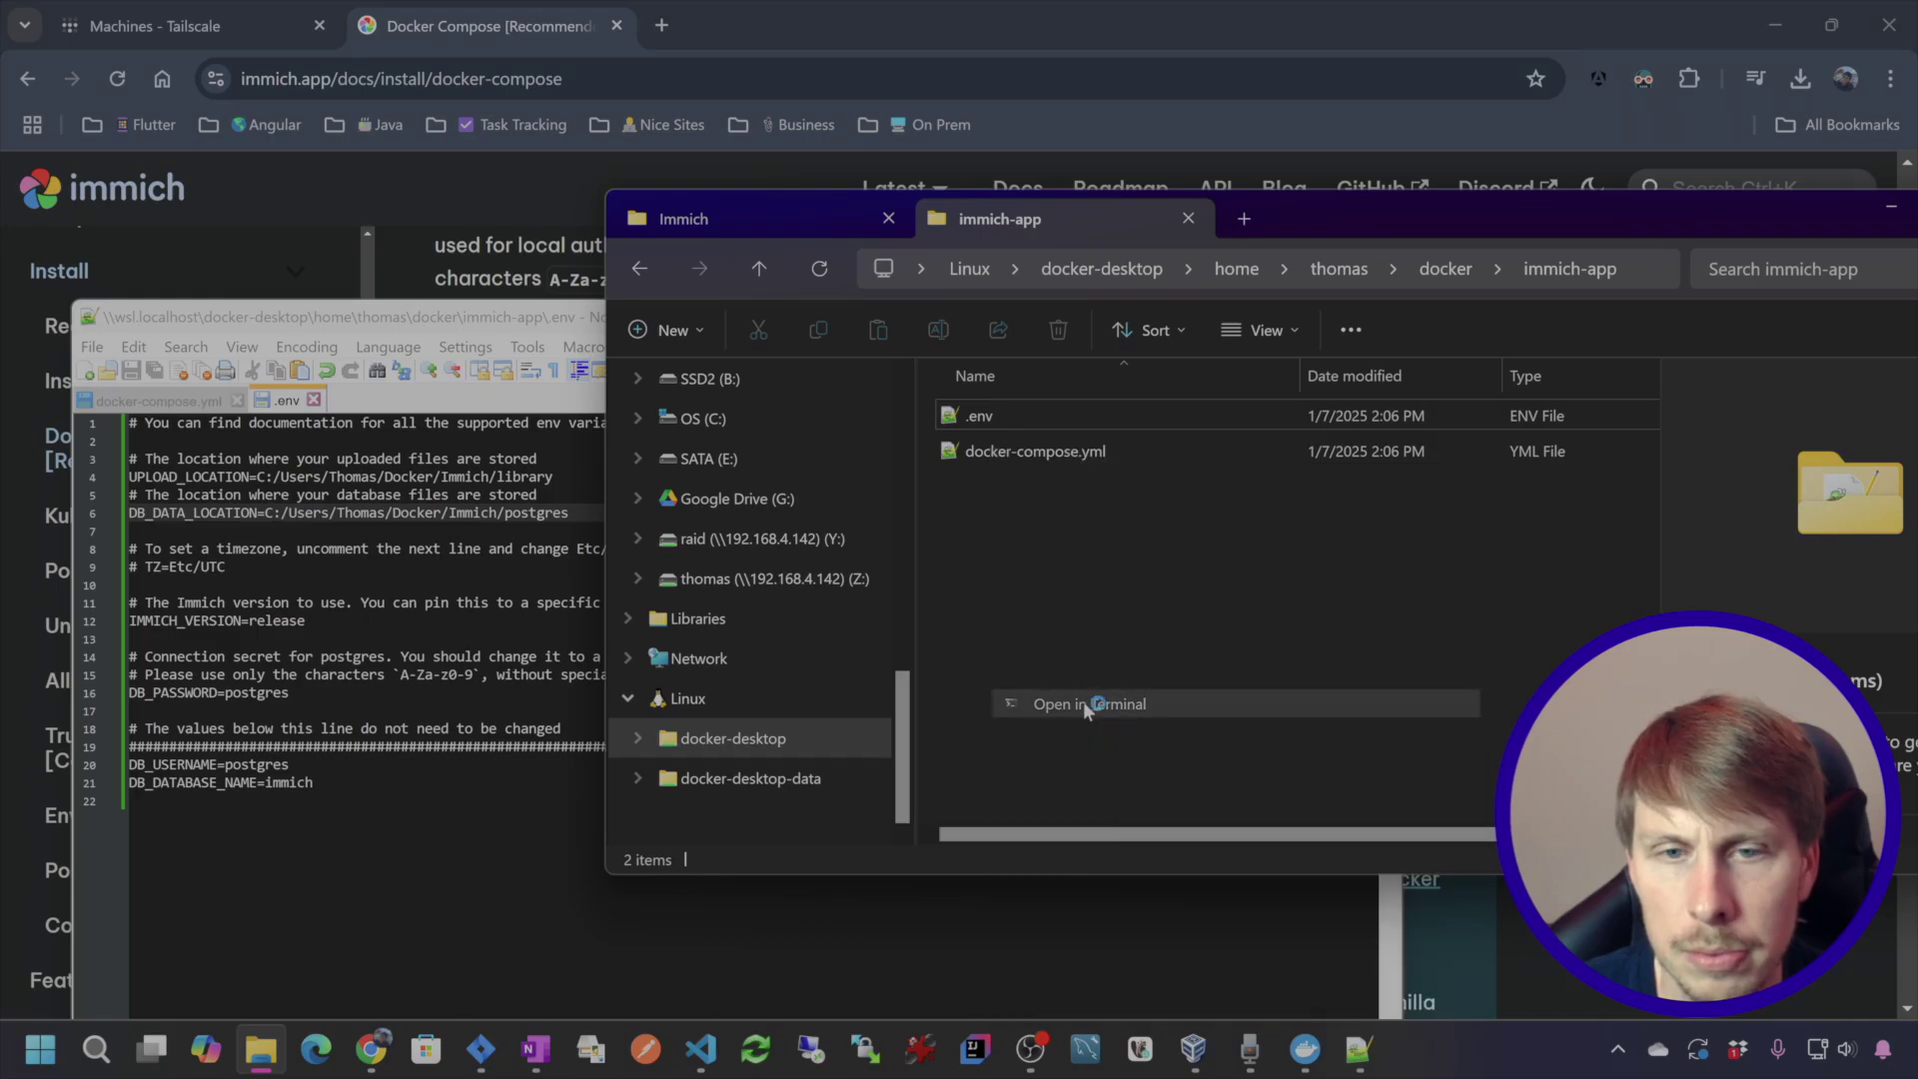
type("docker")
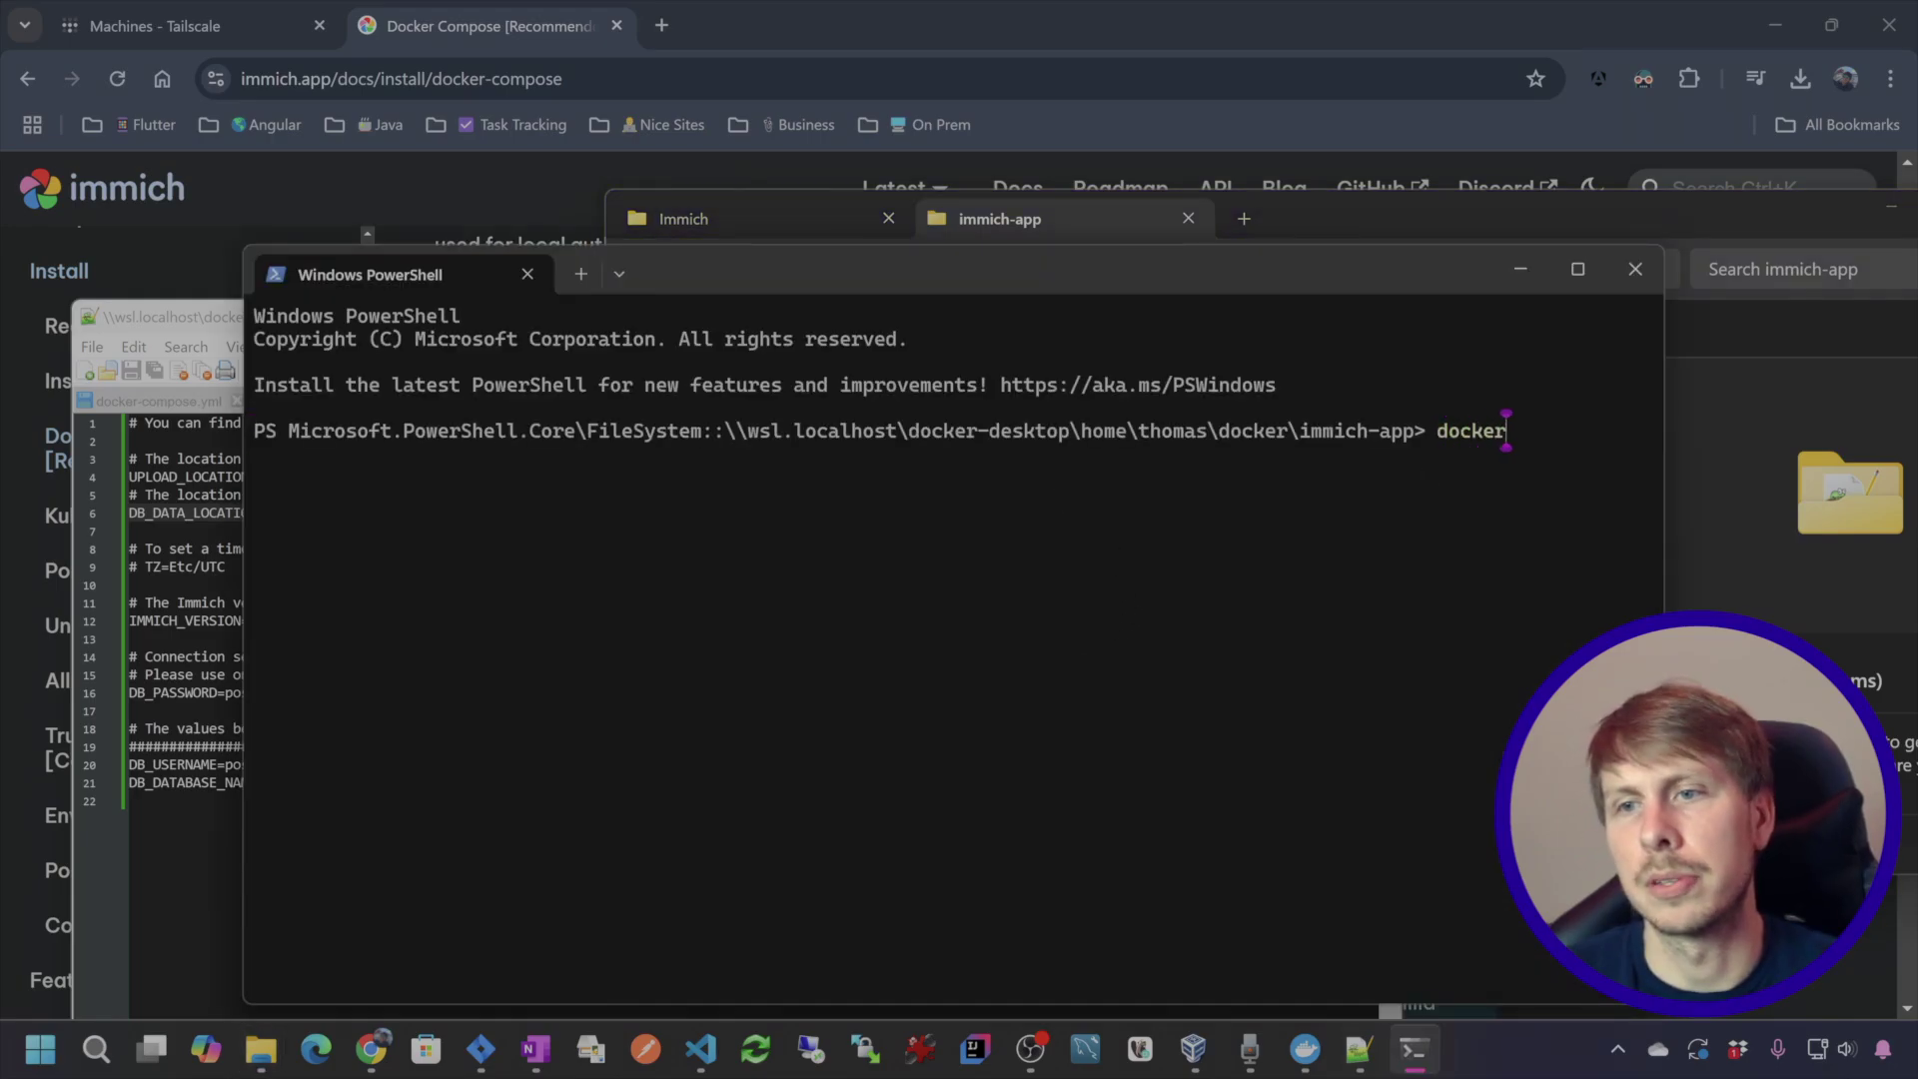
type("-compose up -d")
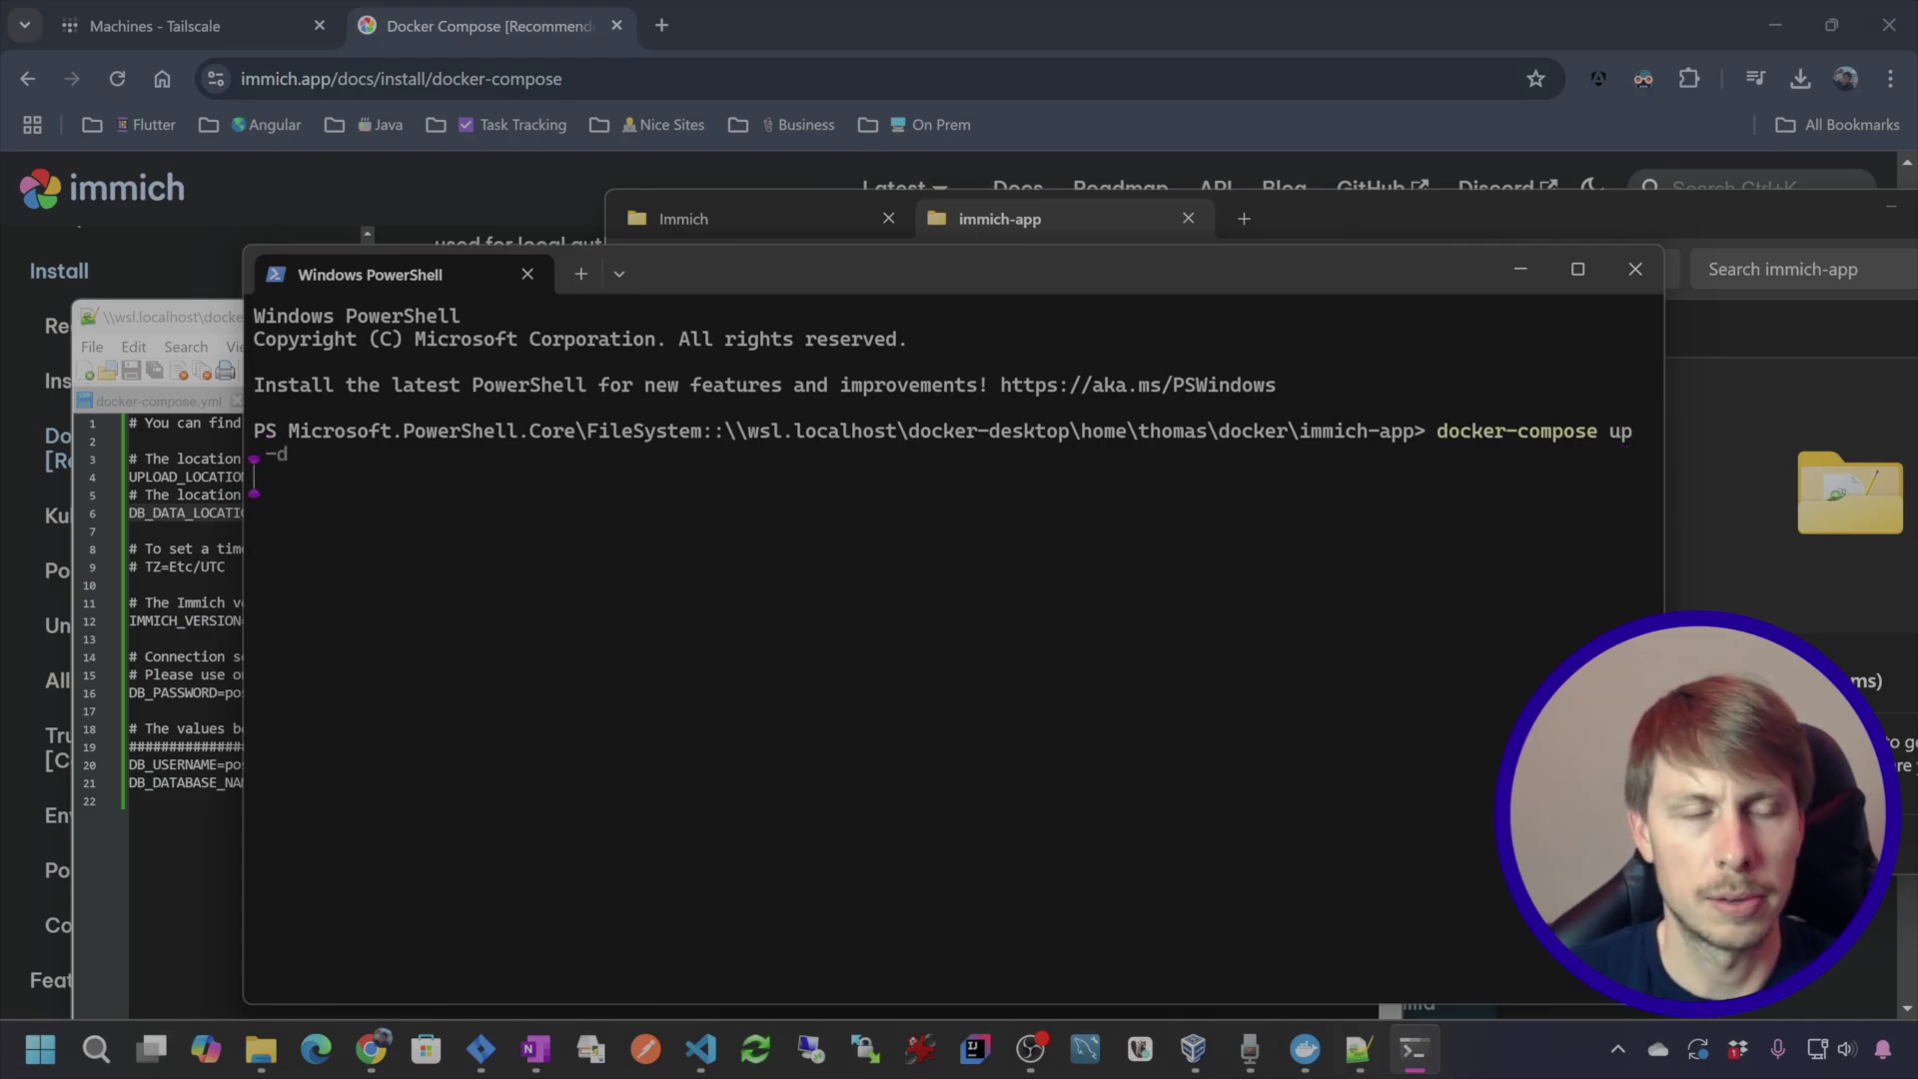
key("Return")
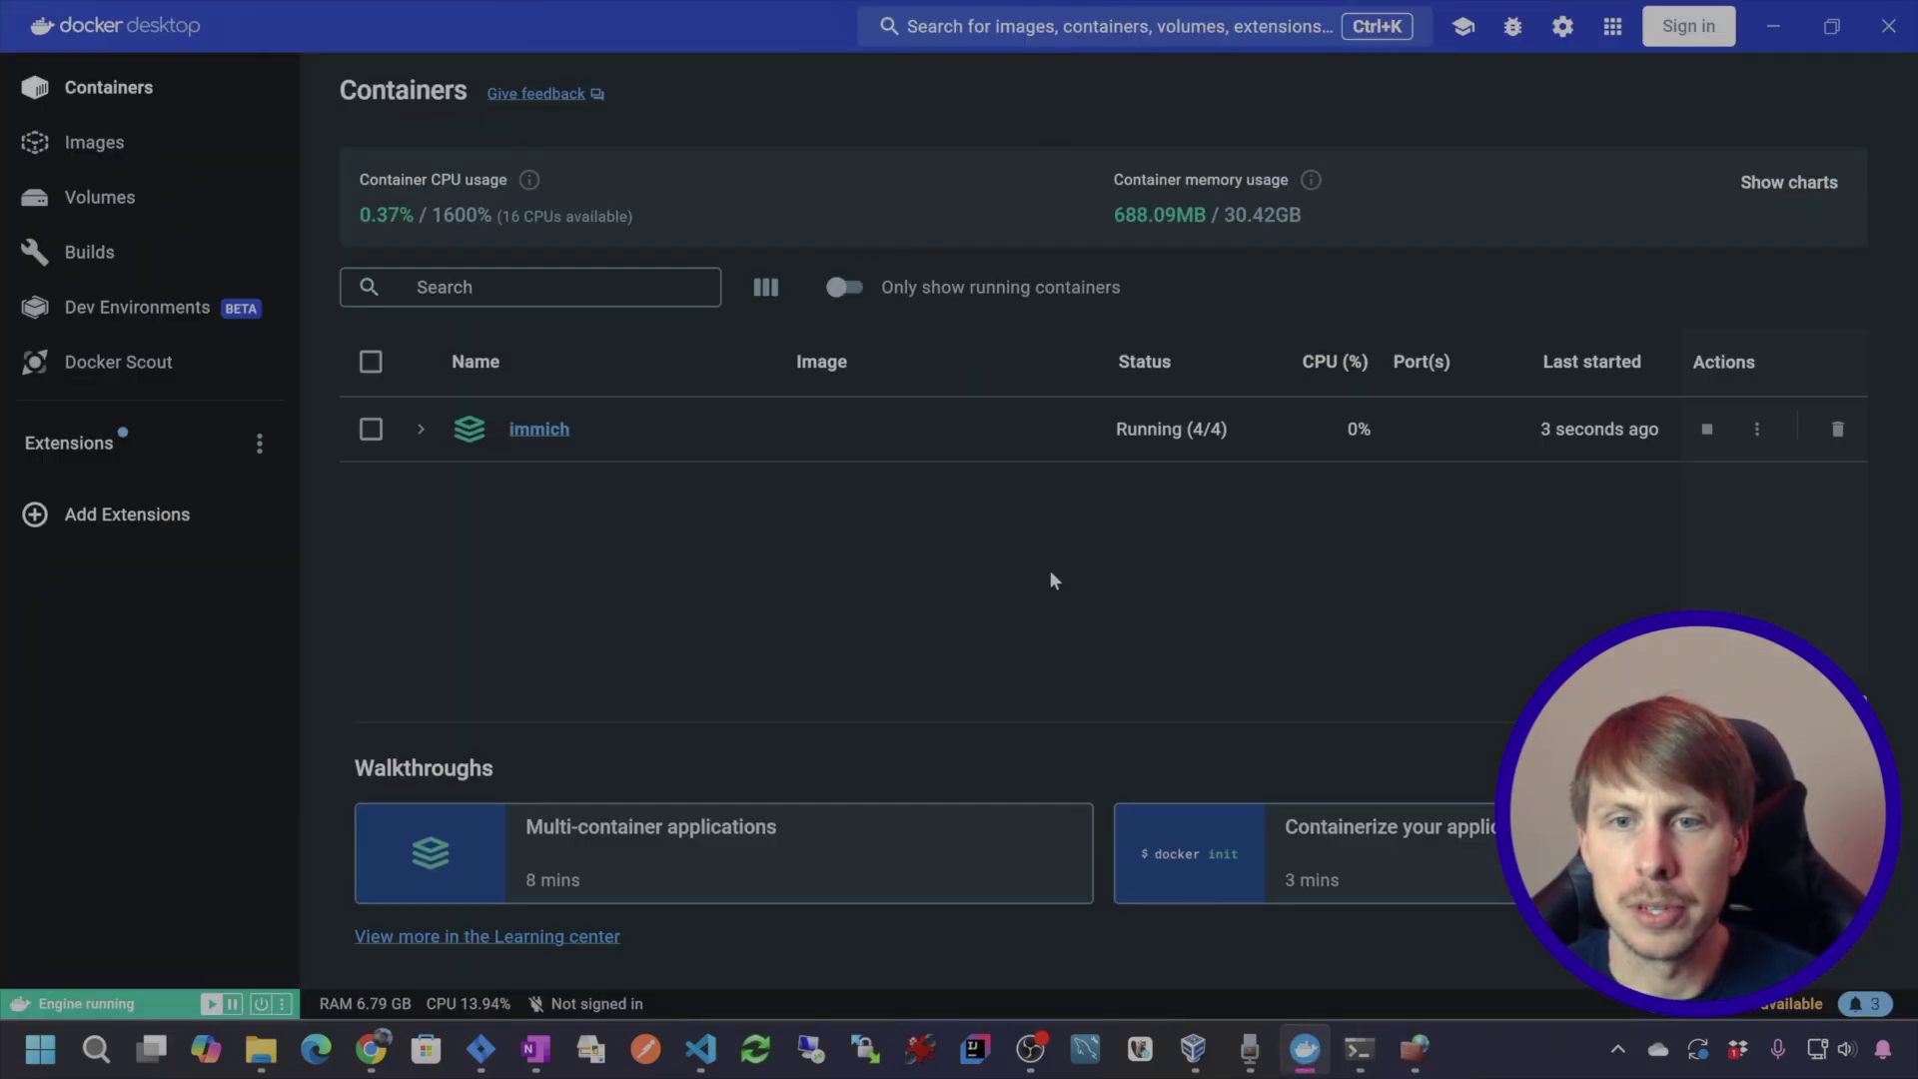
- Inspect the immich project's containers in Docker Desktop and open Immich at localhost:2283 in Chrome
left_click(563, 431)
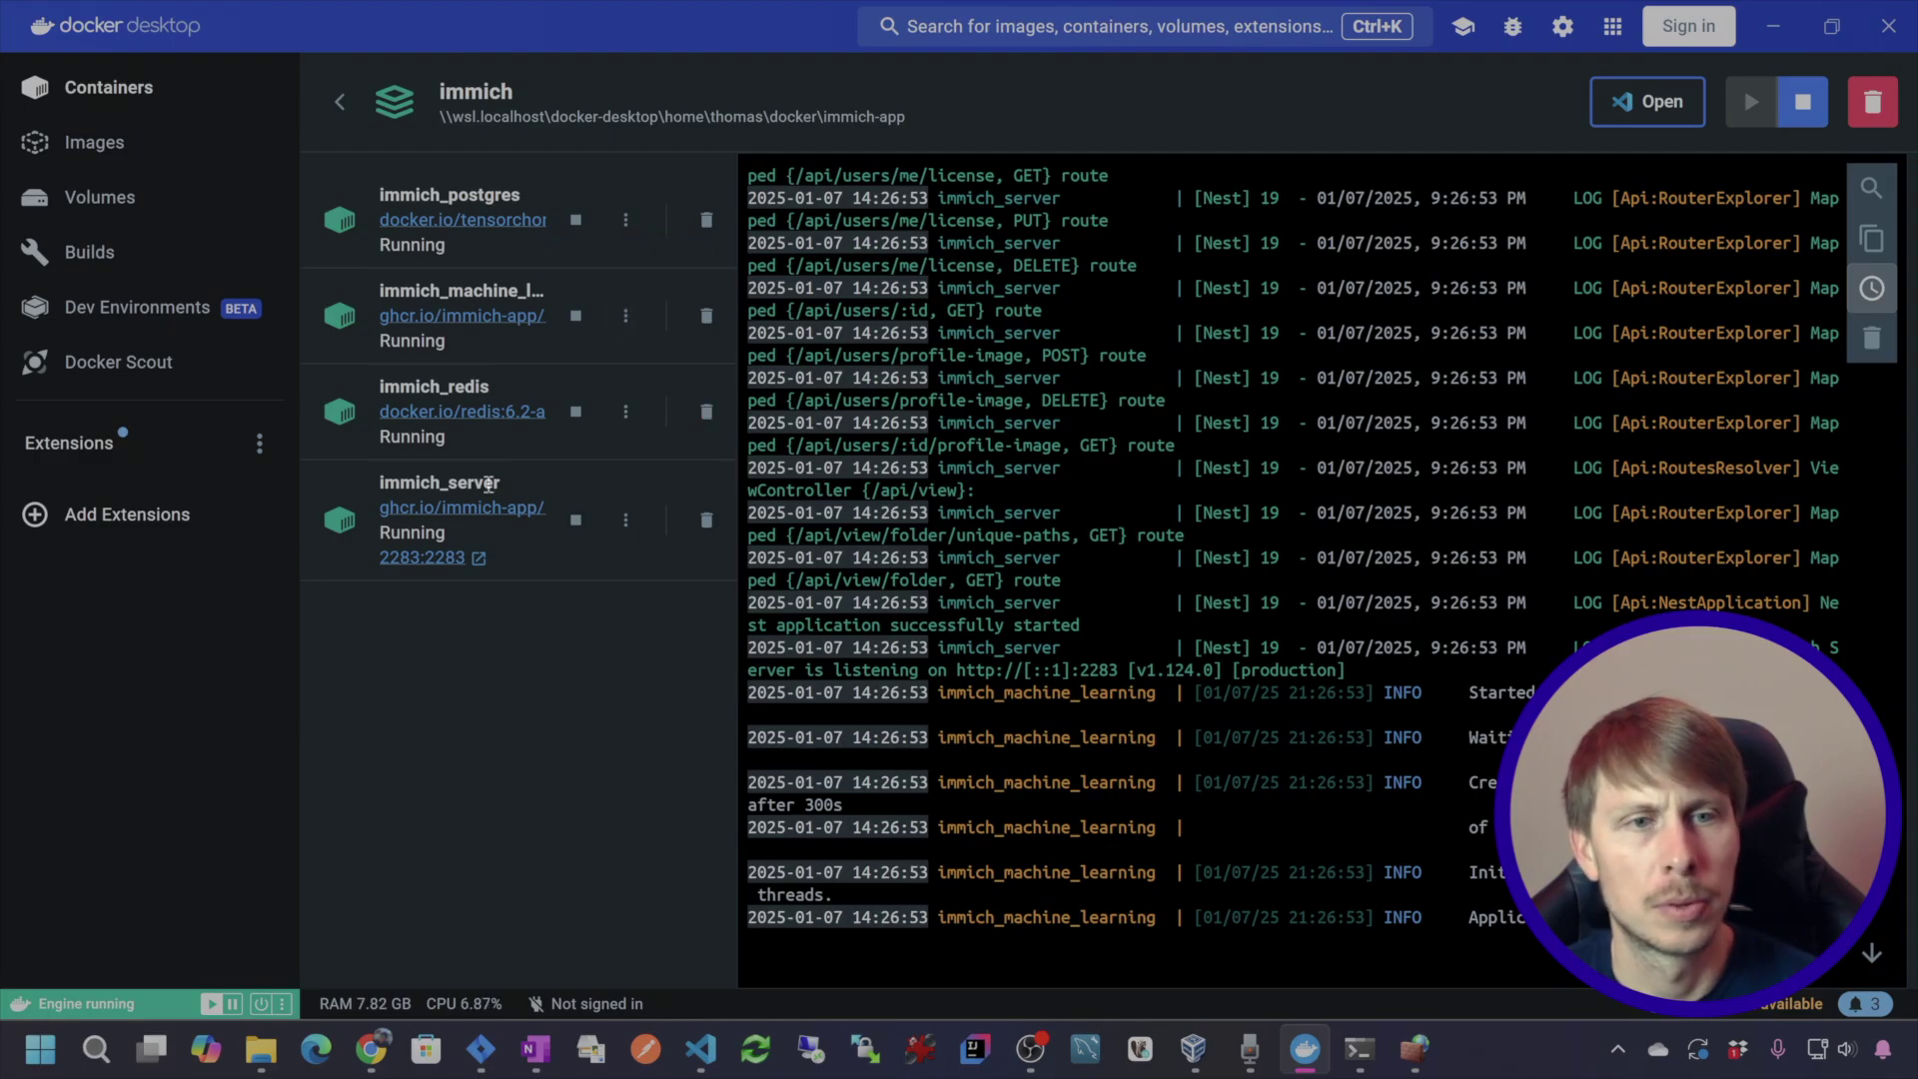
left_click(489, 484)
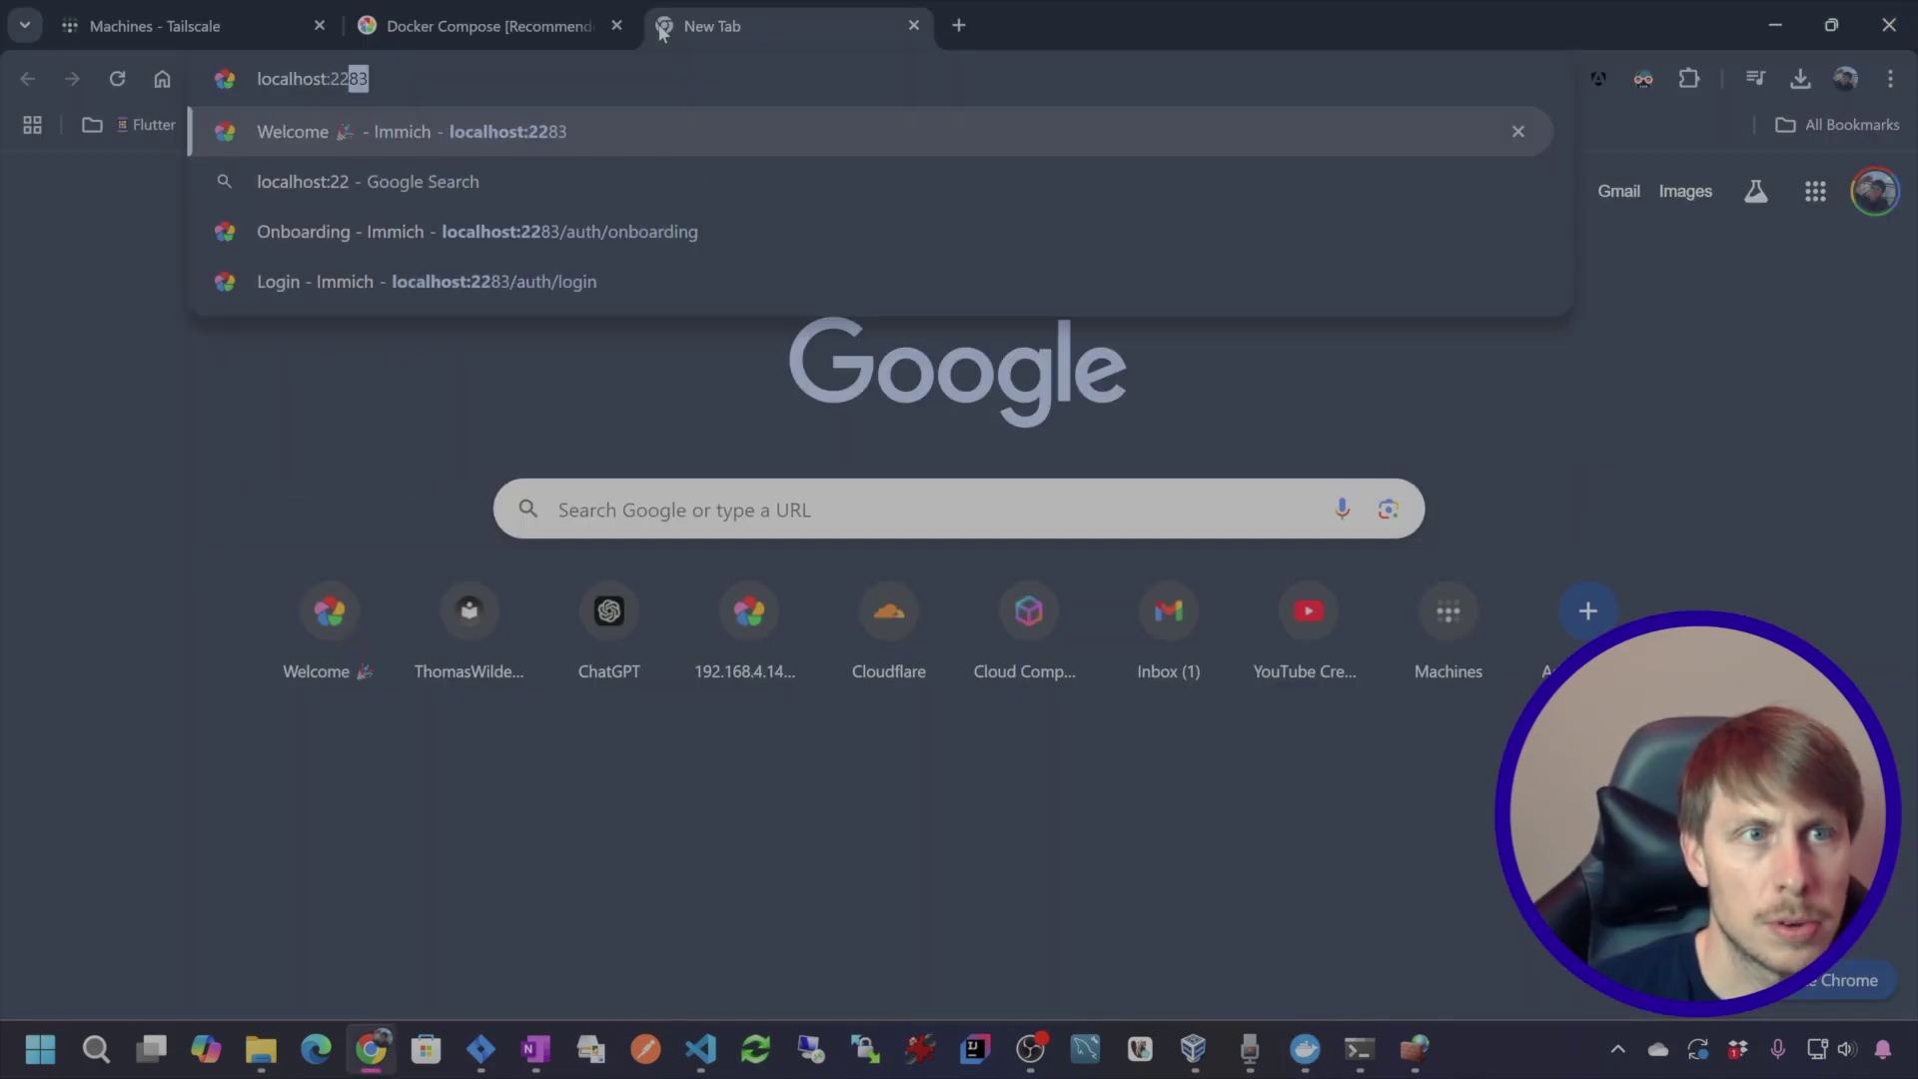
key("Return")
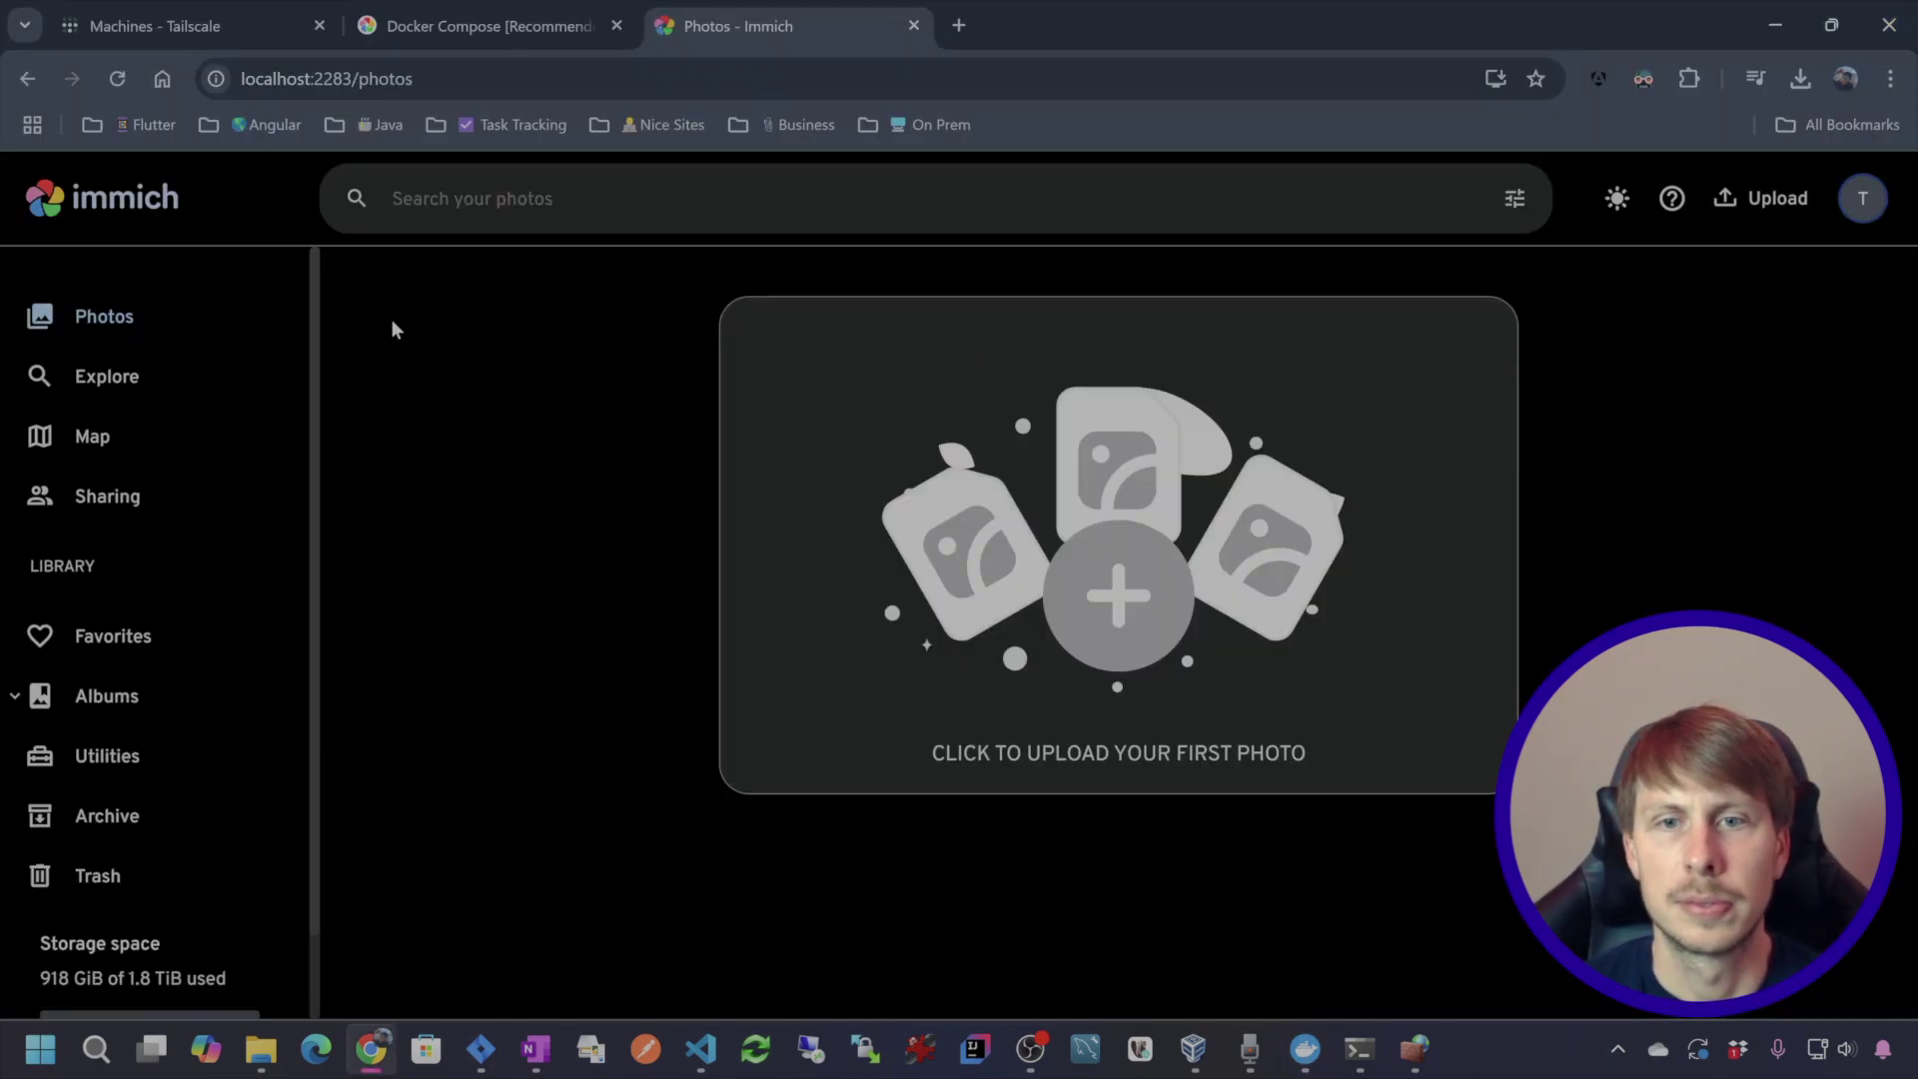
- Upload CloudFlare Zero Trust 3.png and ImmichOnWindows.png from the Youtube Thumbs folder to Immich and refresh the Photos page
left_click(261, 1048)
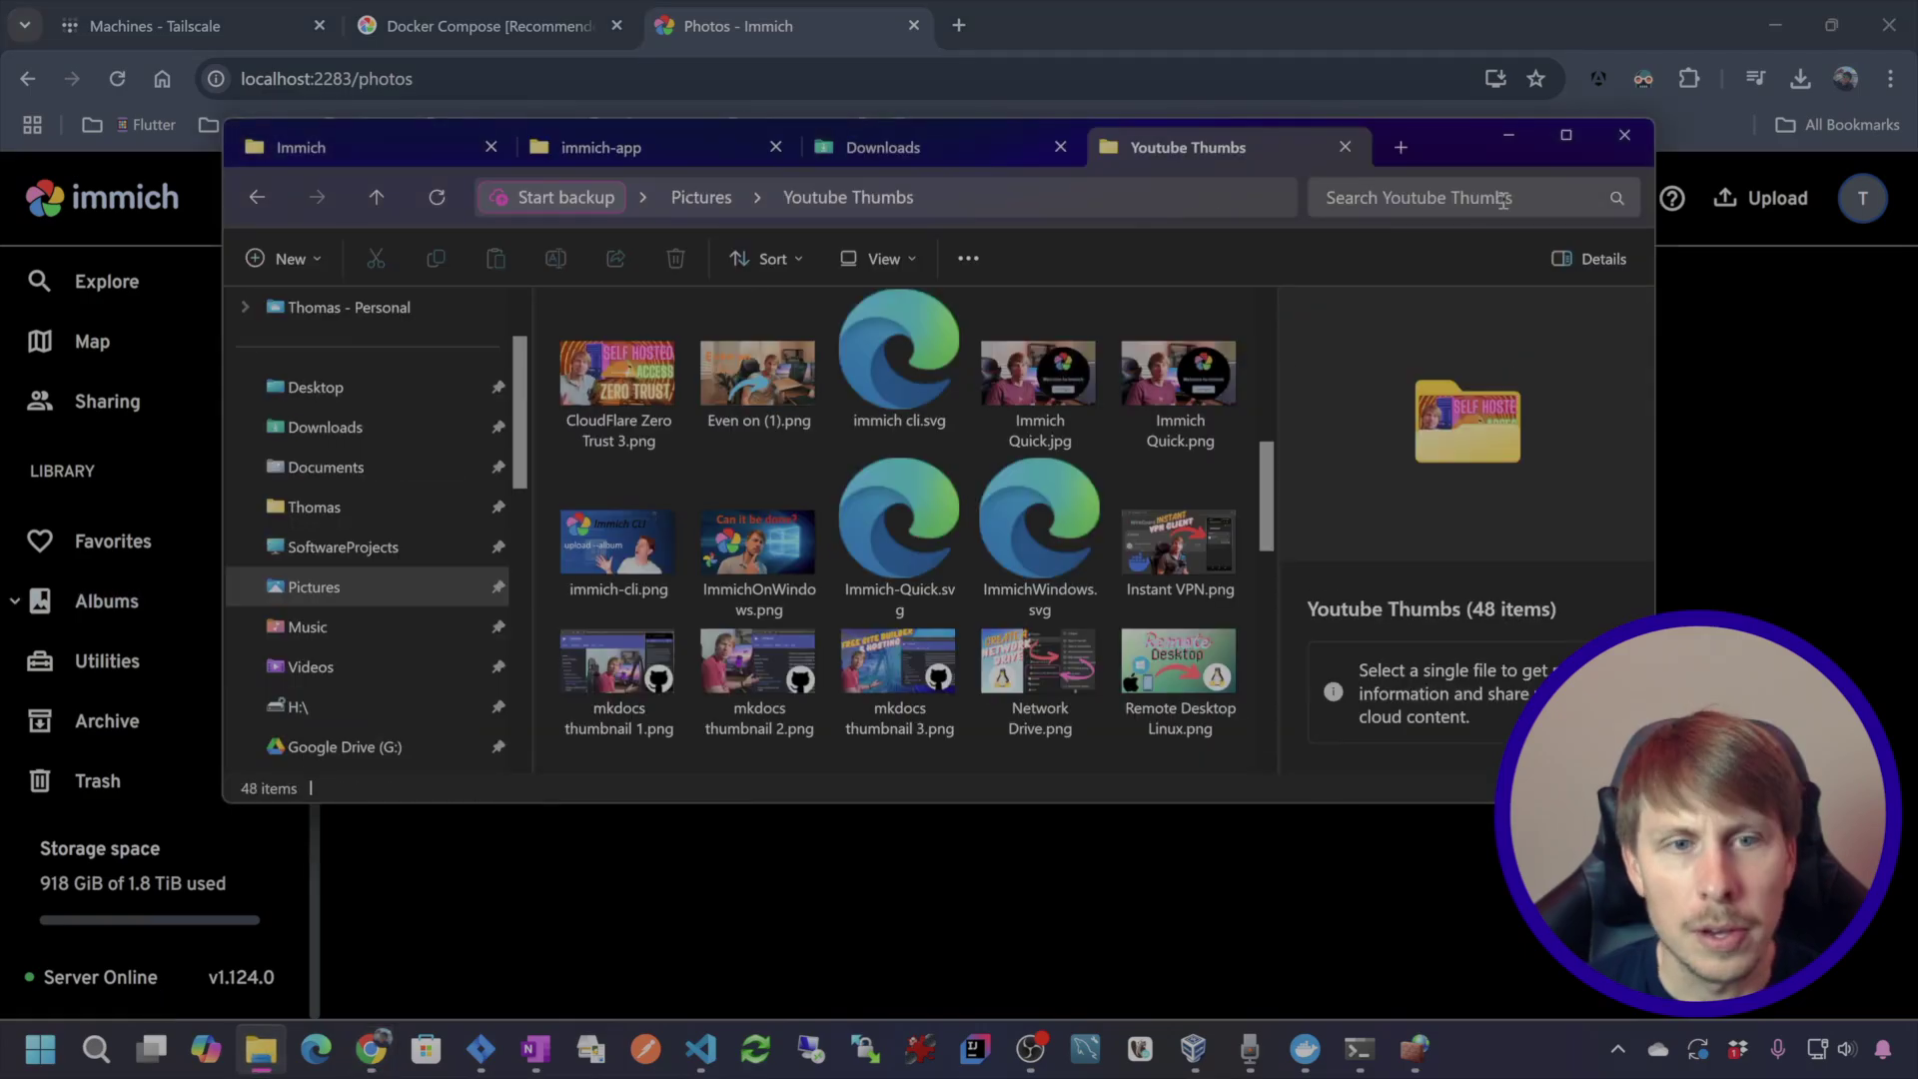
left_click_drag(1461, 148, 1917, 509)
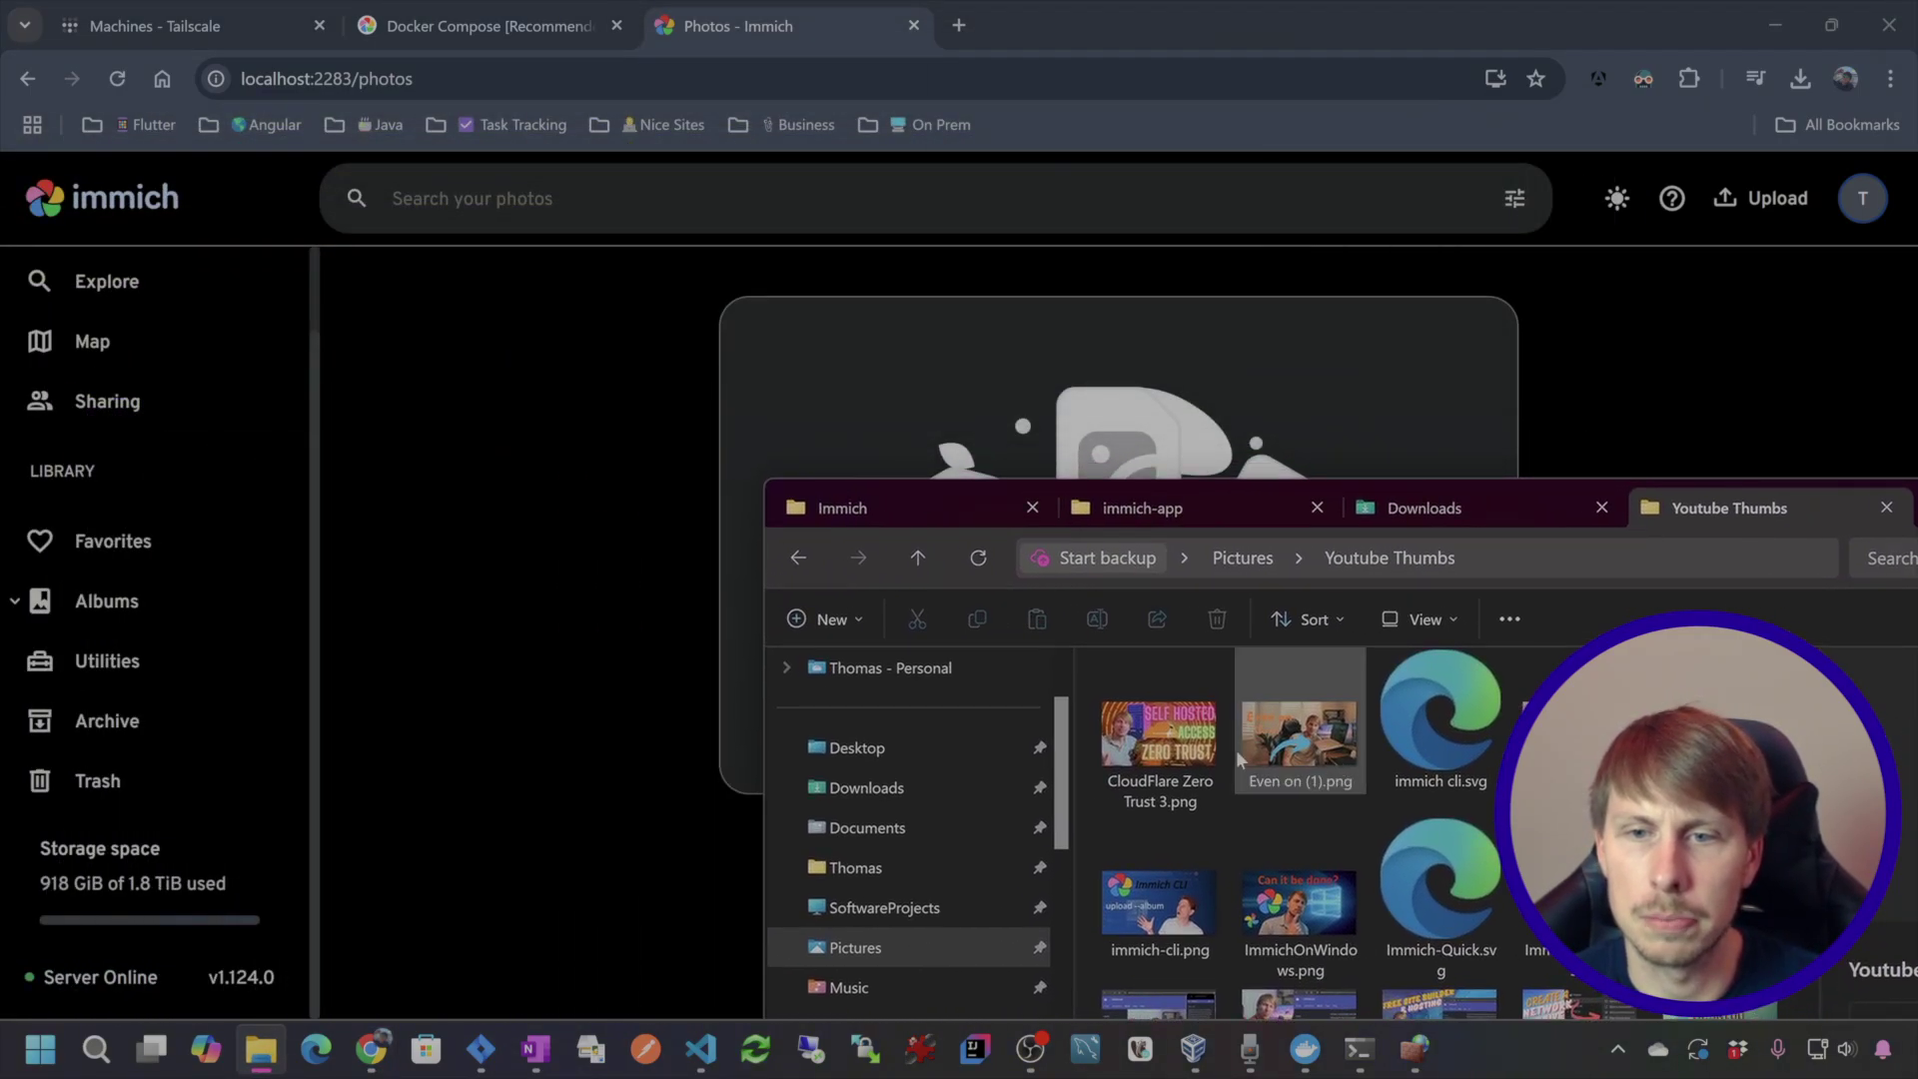
left_click(1144, 744)
left_click(1295, 900, "ctrl")
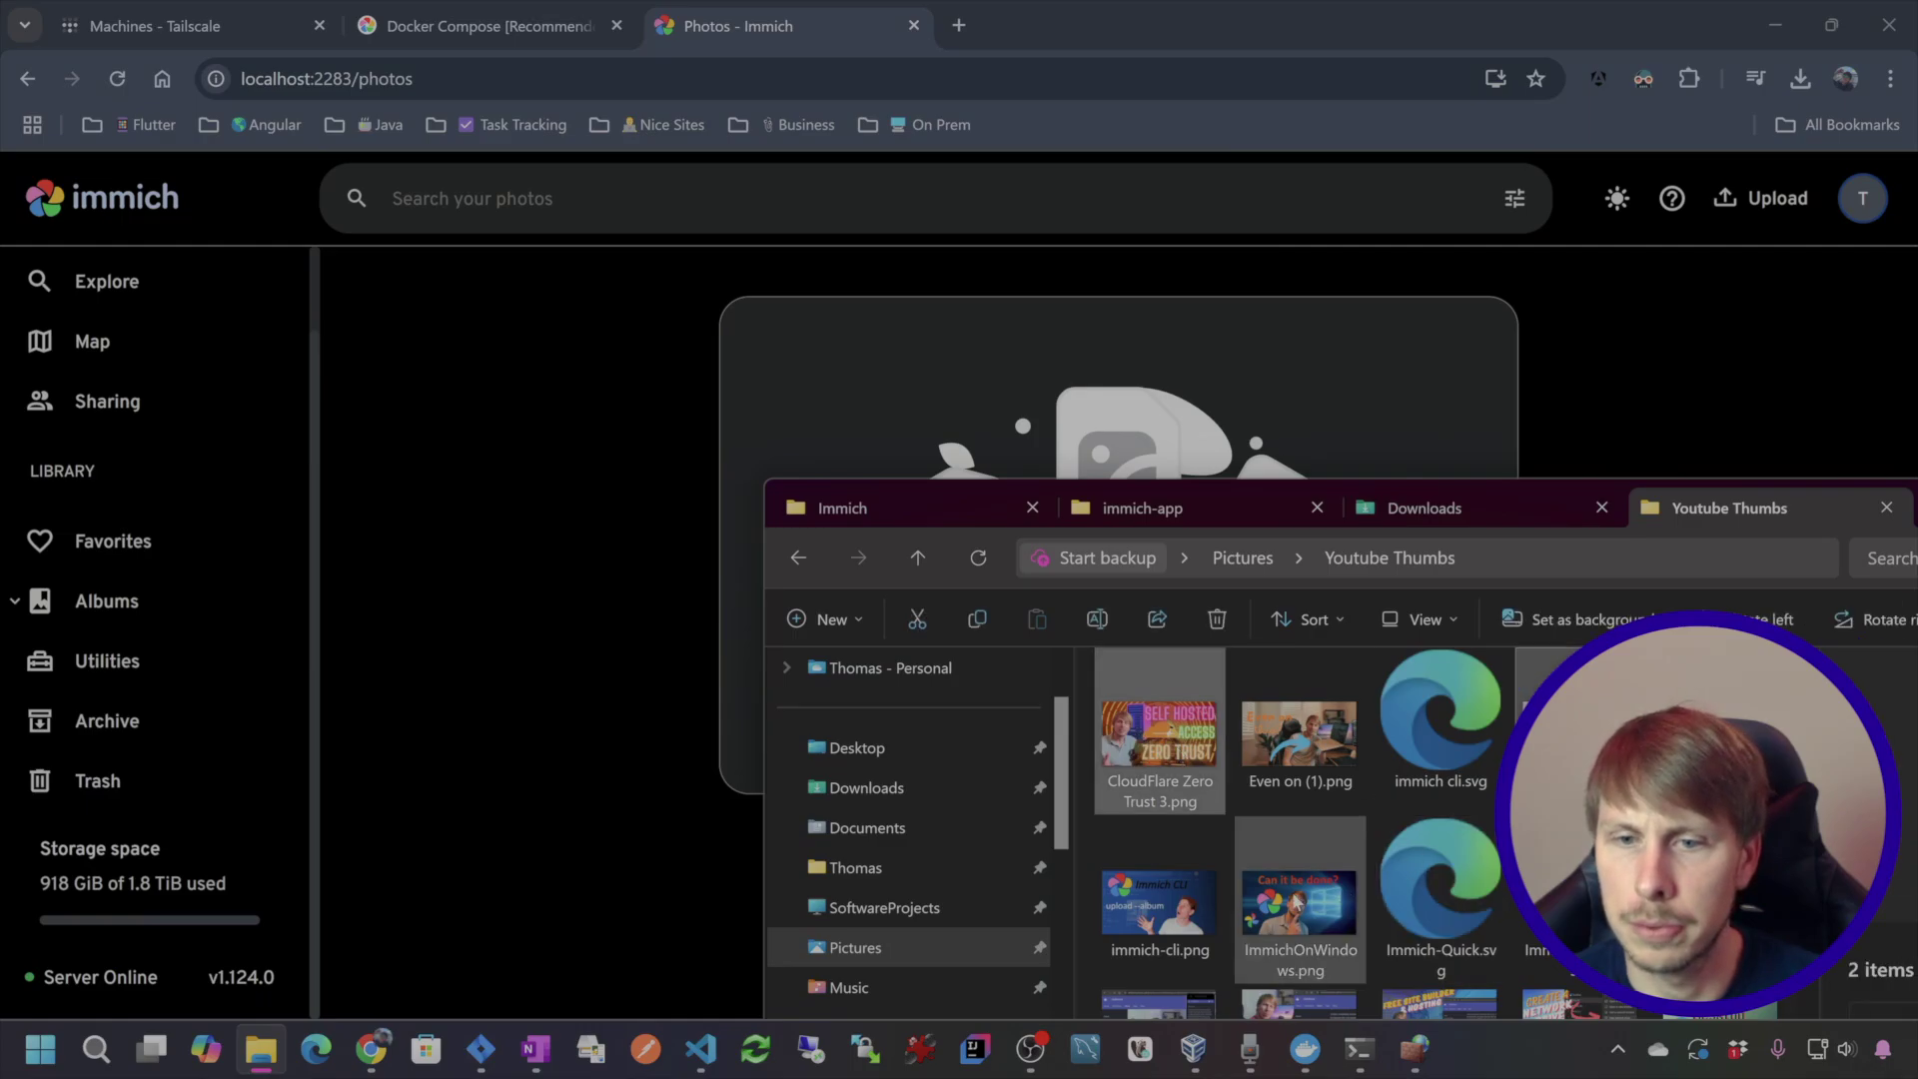
left_click_drag(1295, 900, 1303, 482)
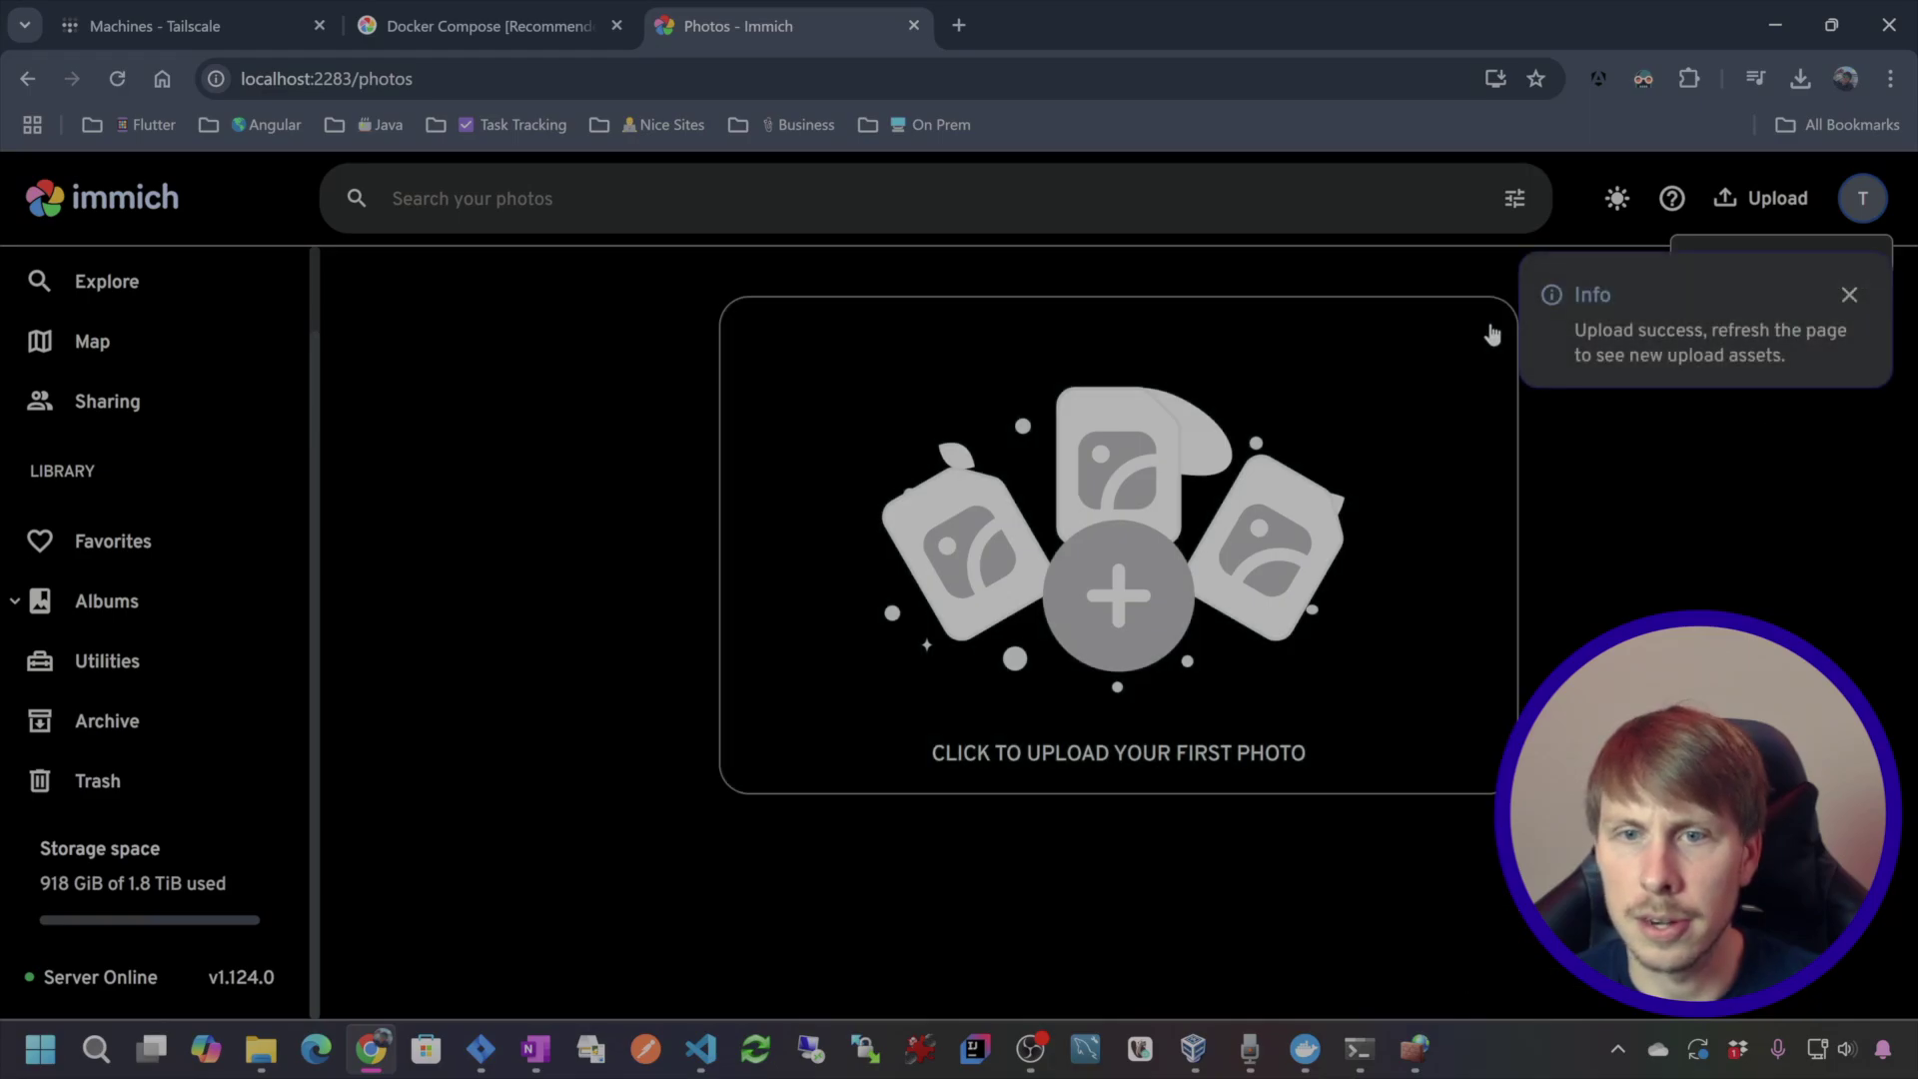
left_click(120, 79)
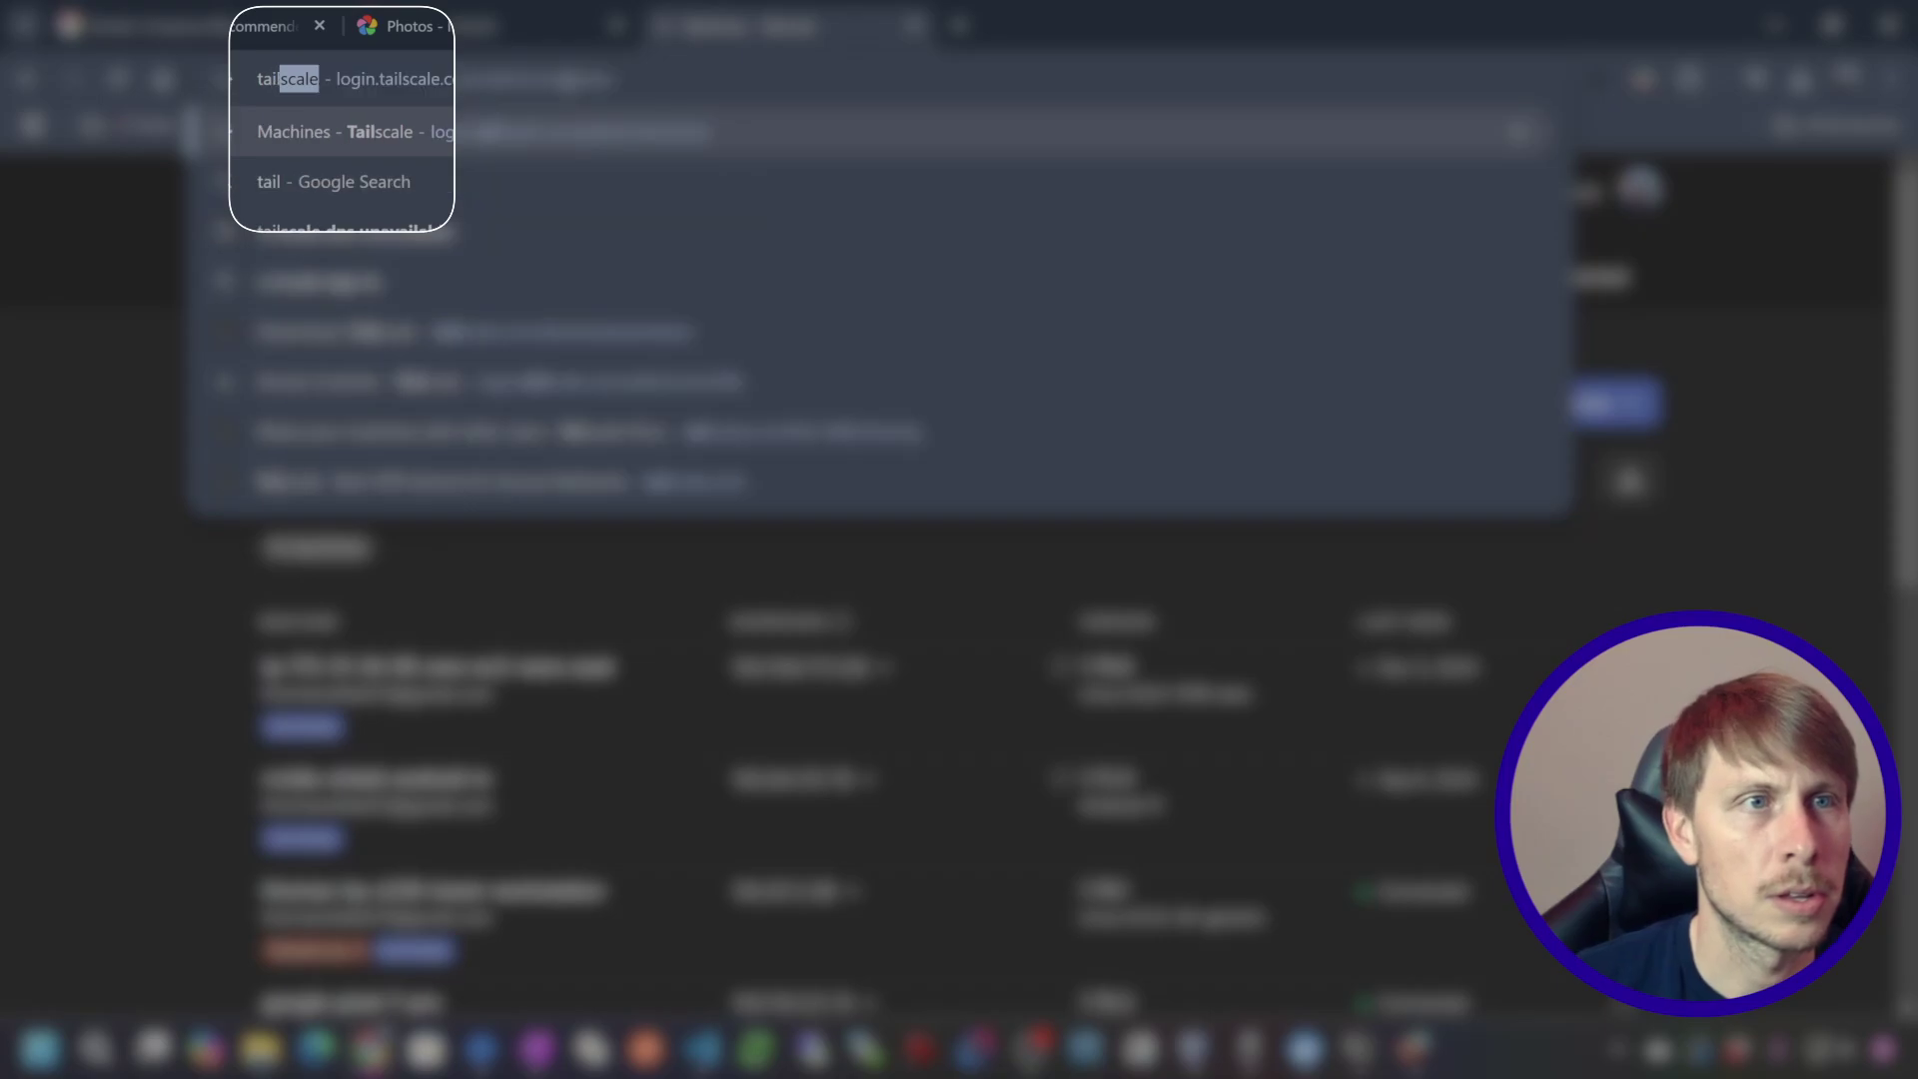
- Go to the tailscale.com home page in the browser
type("scale")
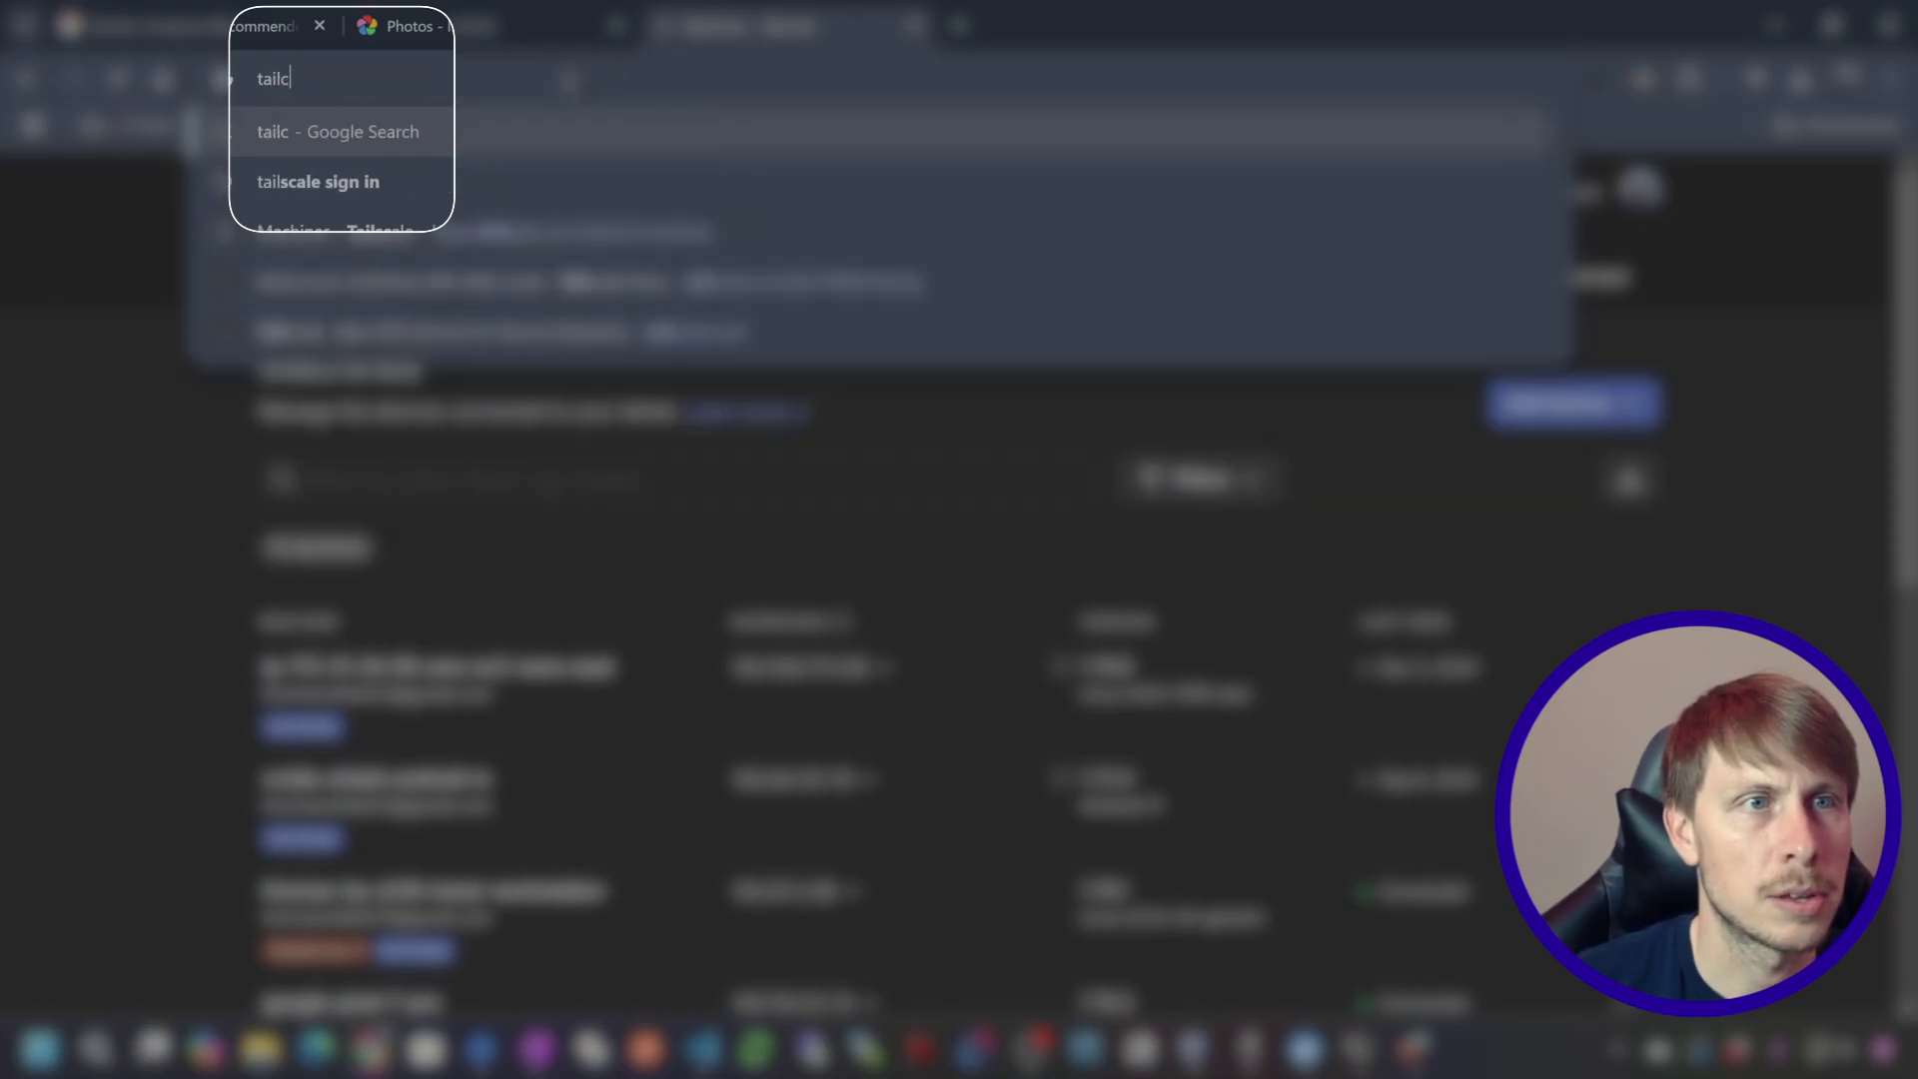
type(".com")
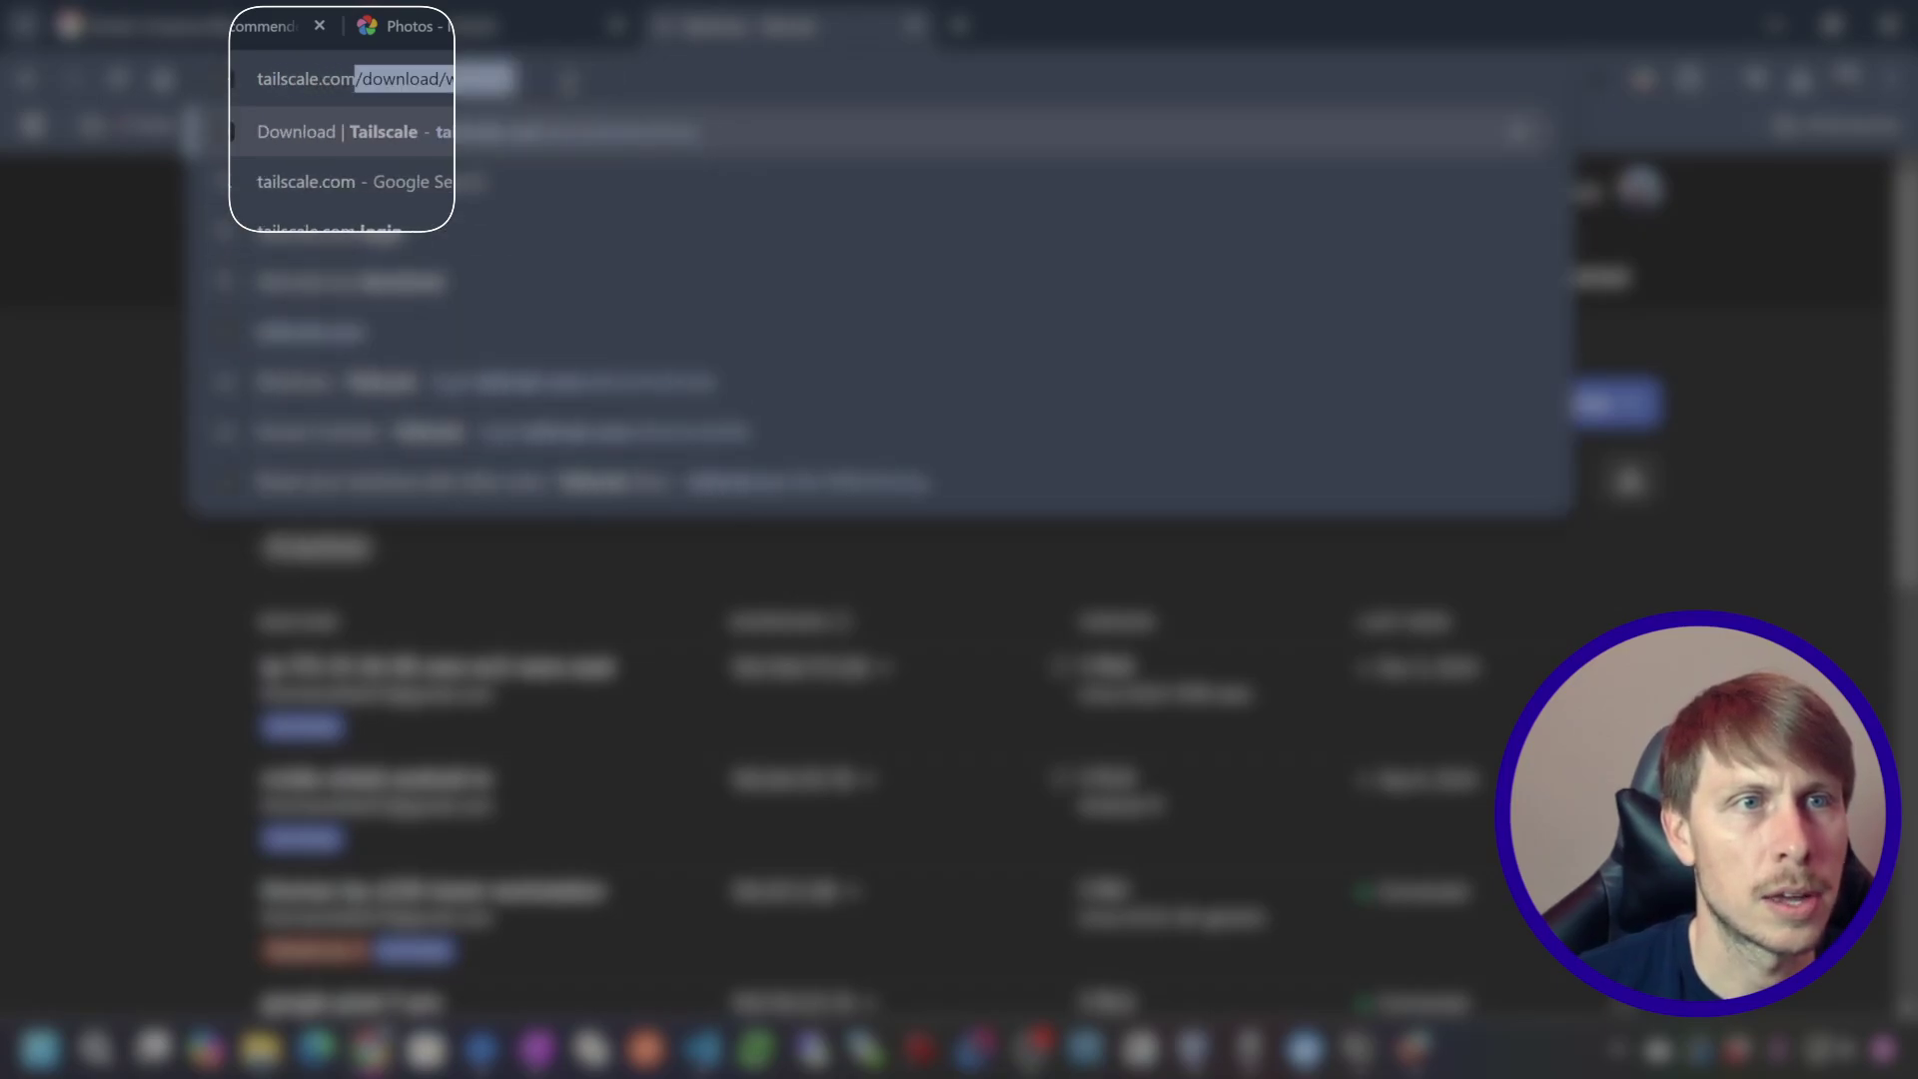
key("BackSpace")
key("Return")
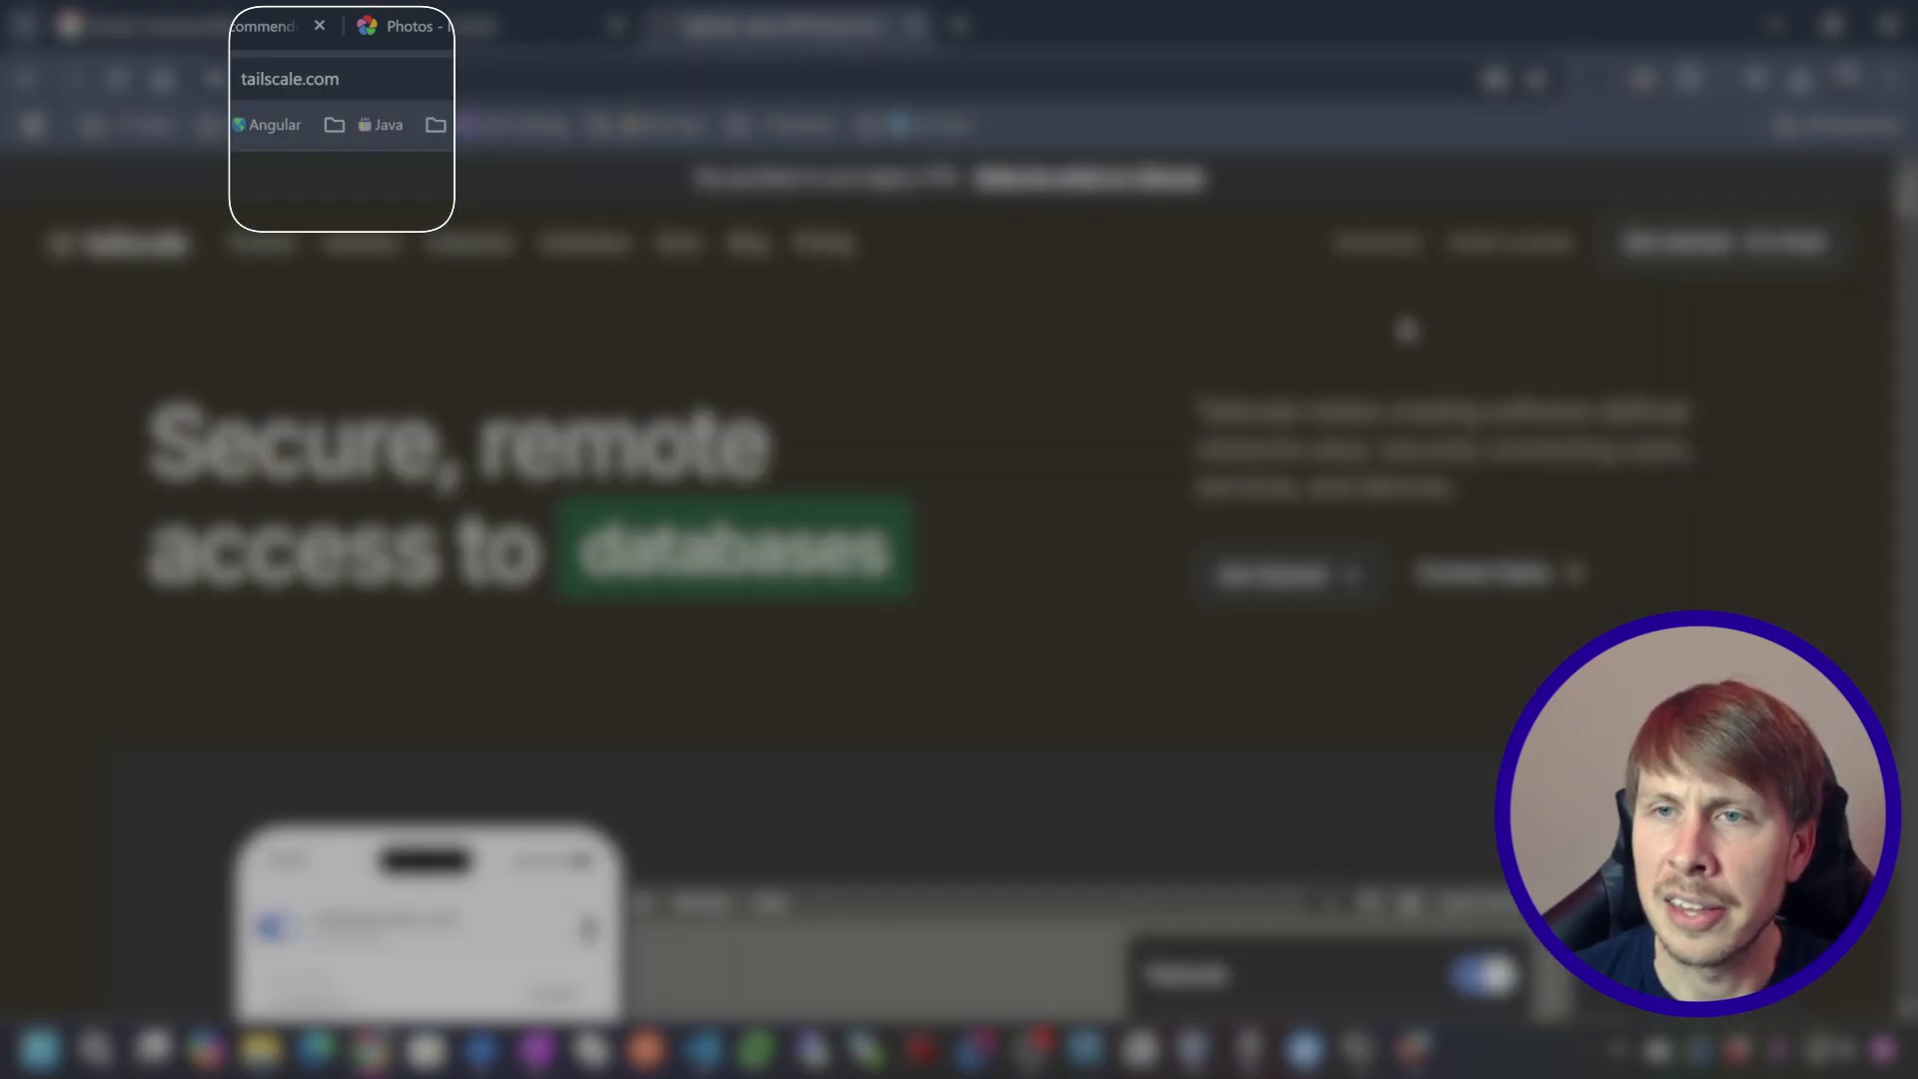
- Download the Tailscale installer for Windows from the site's download page and show the browser's recent downloads
left_click(1396, 242)
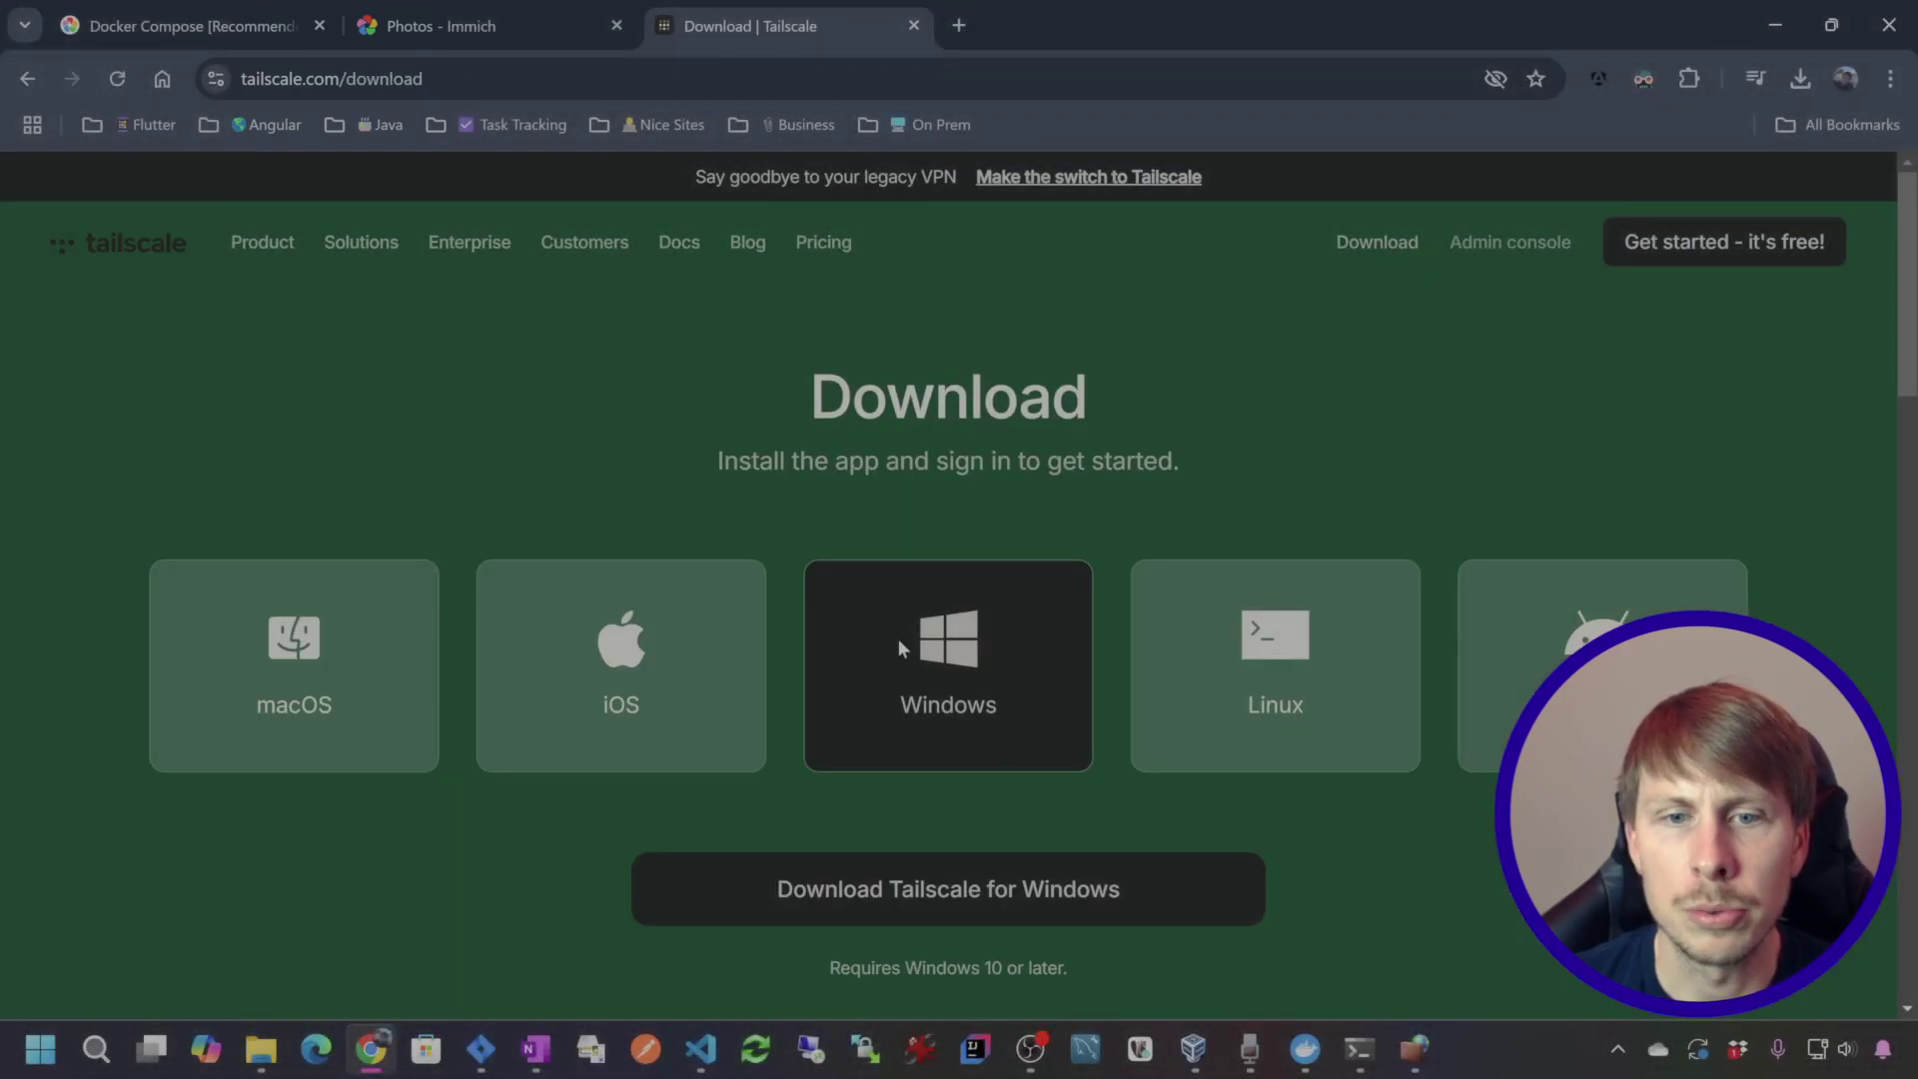
scroll(809, 464, "down", 3)
left_click(972, 458)
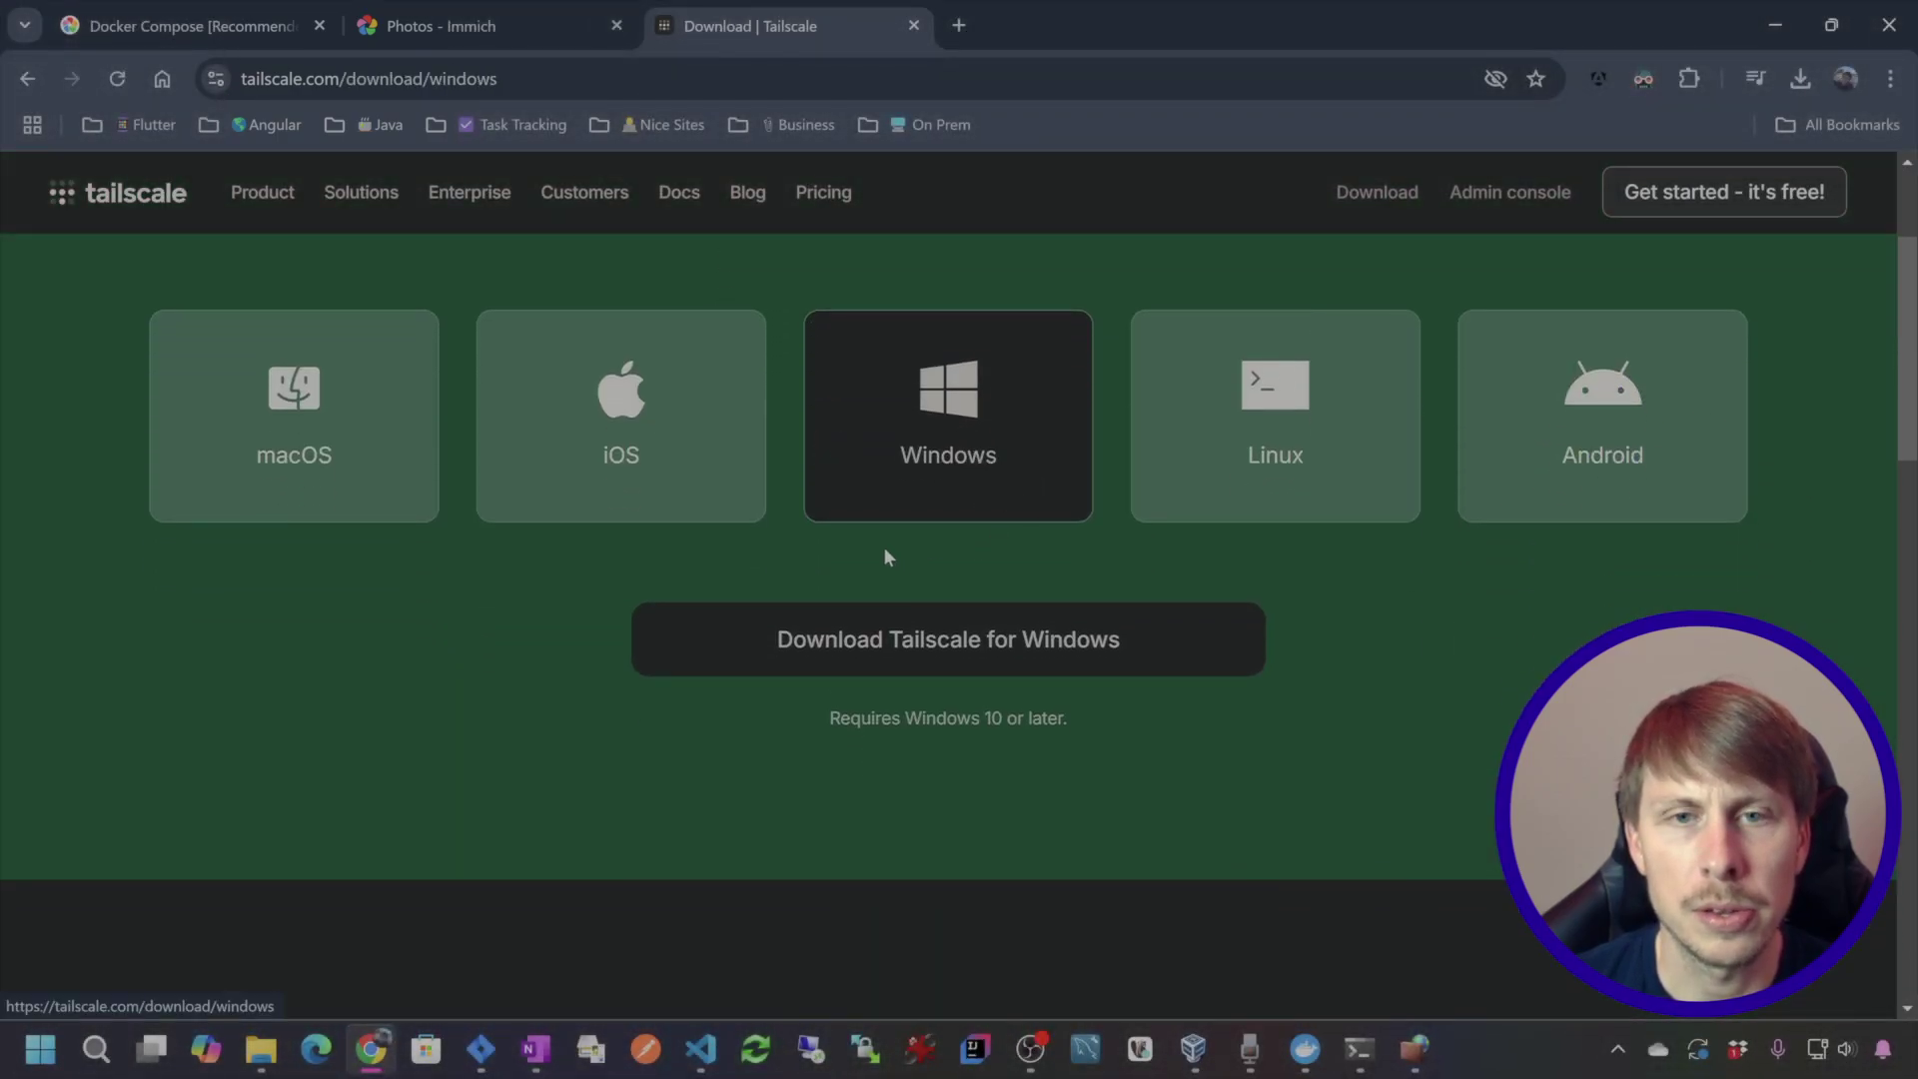
left_click(975, 637)
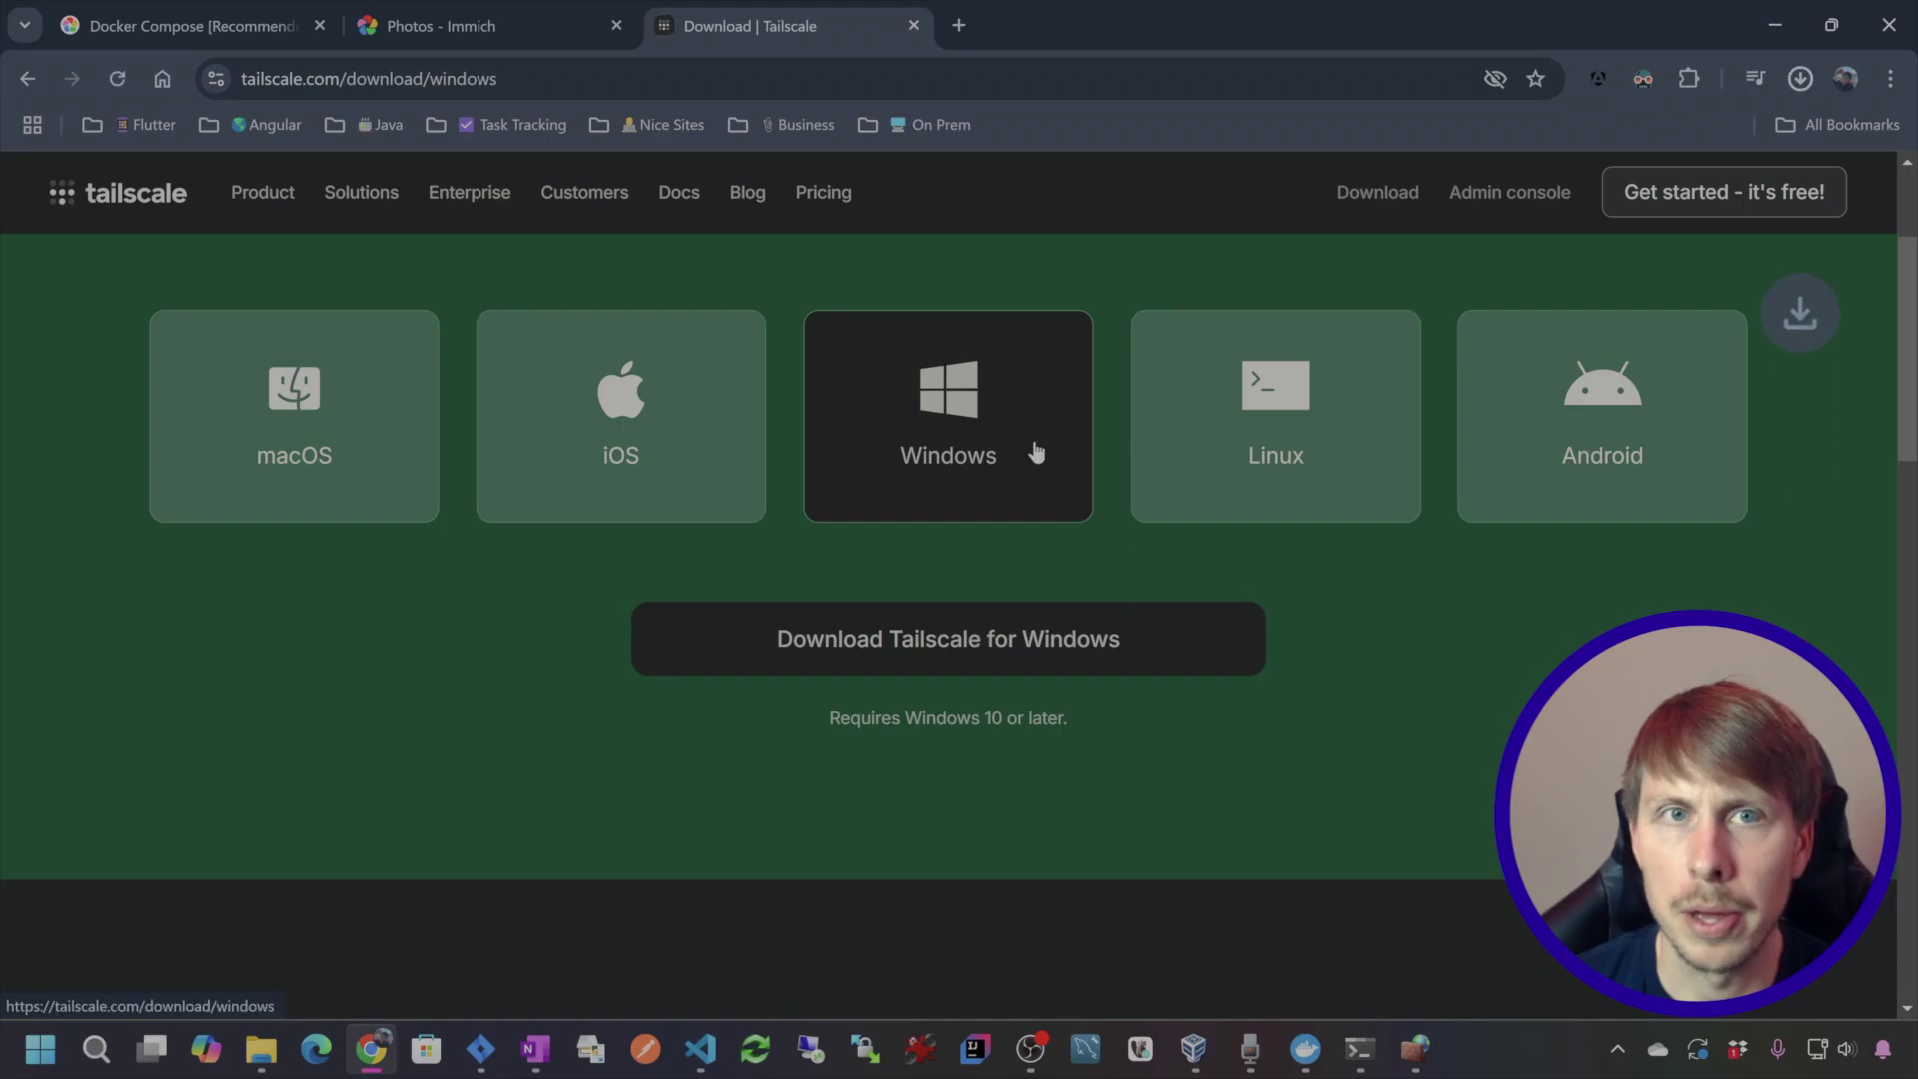
left_click(1803, 78)
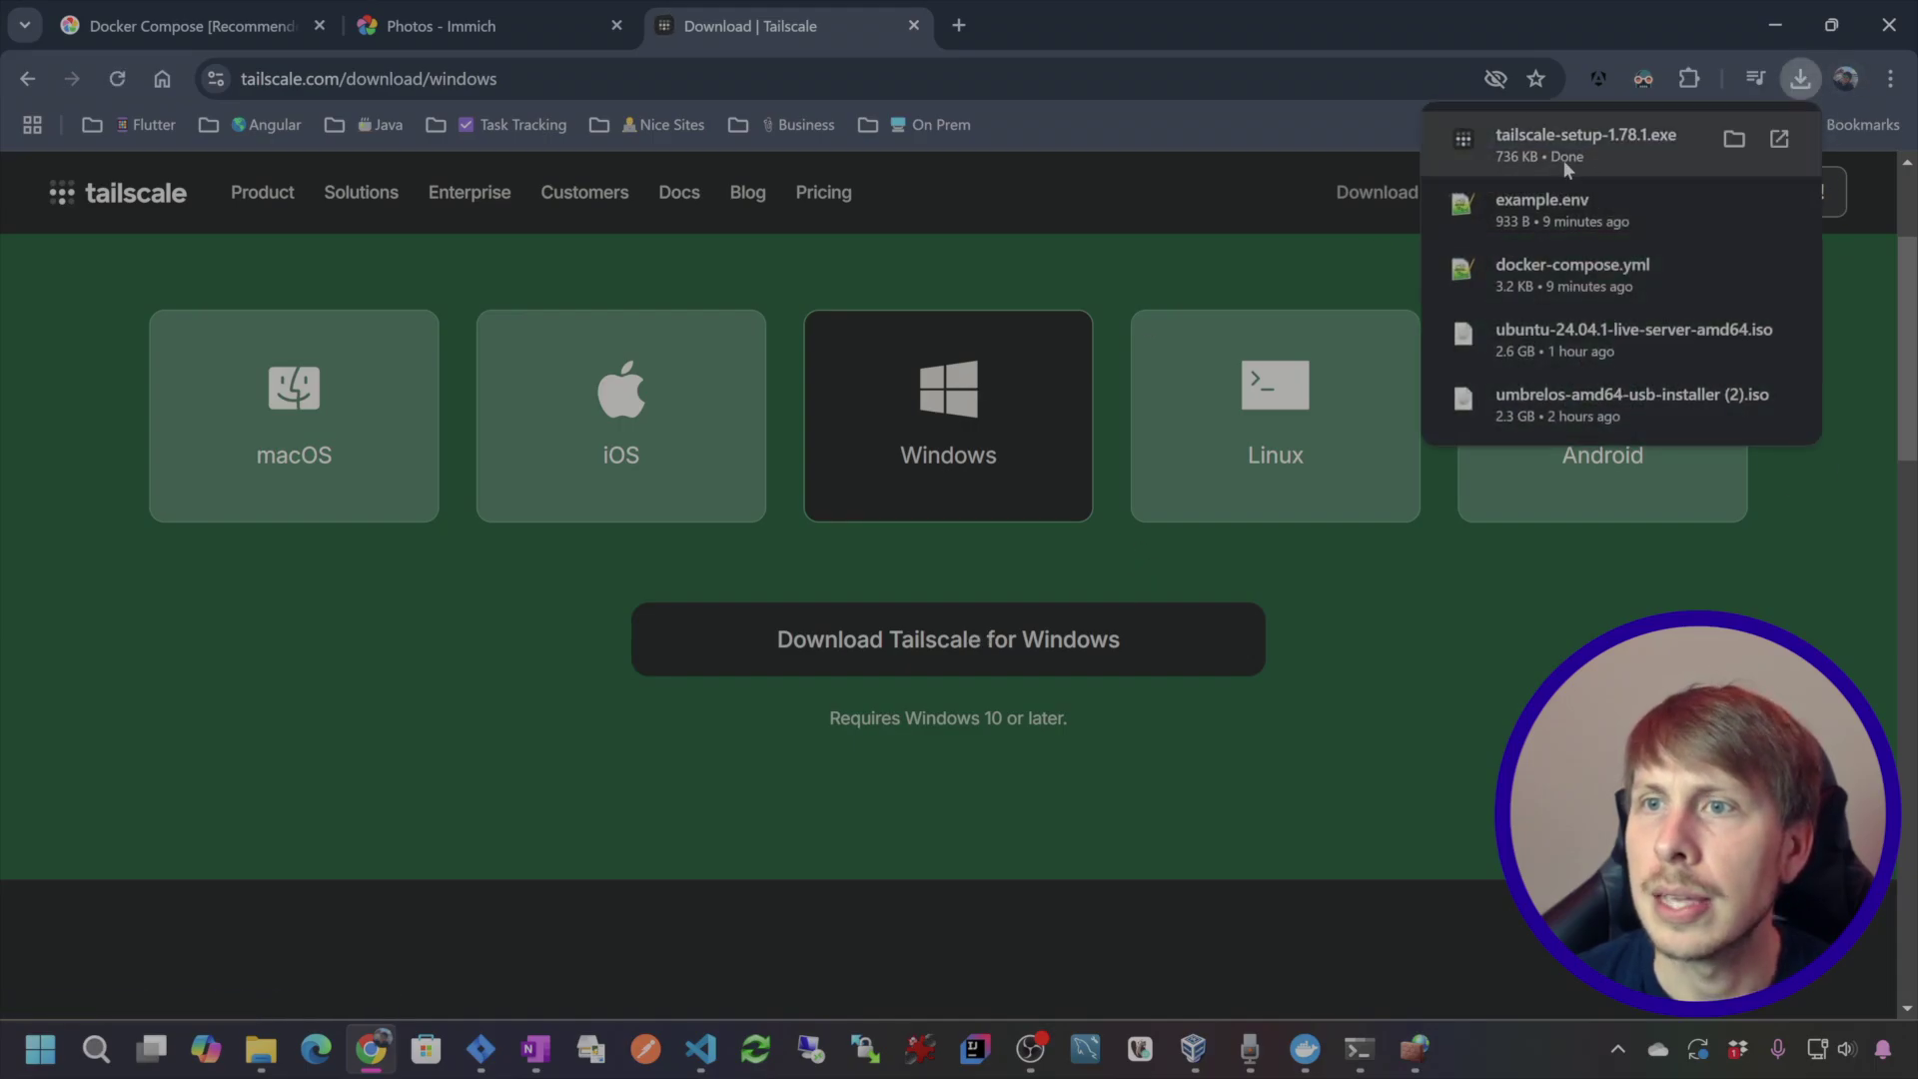
- Run the downloaded tailscale-setup-1.78.1.exe installer and go to the machines list in the Tailscale admin console
left_click(1664, 146)
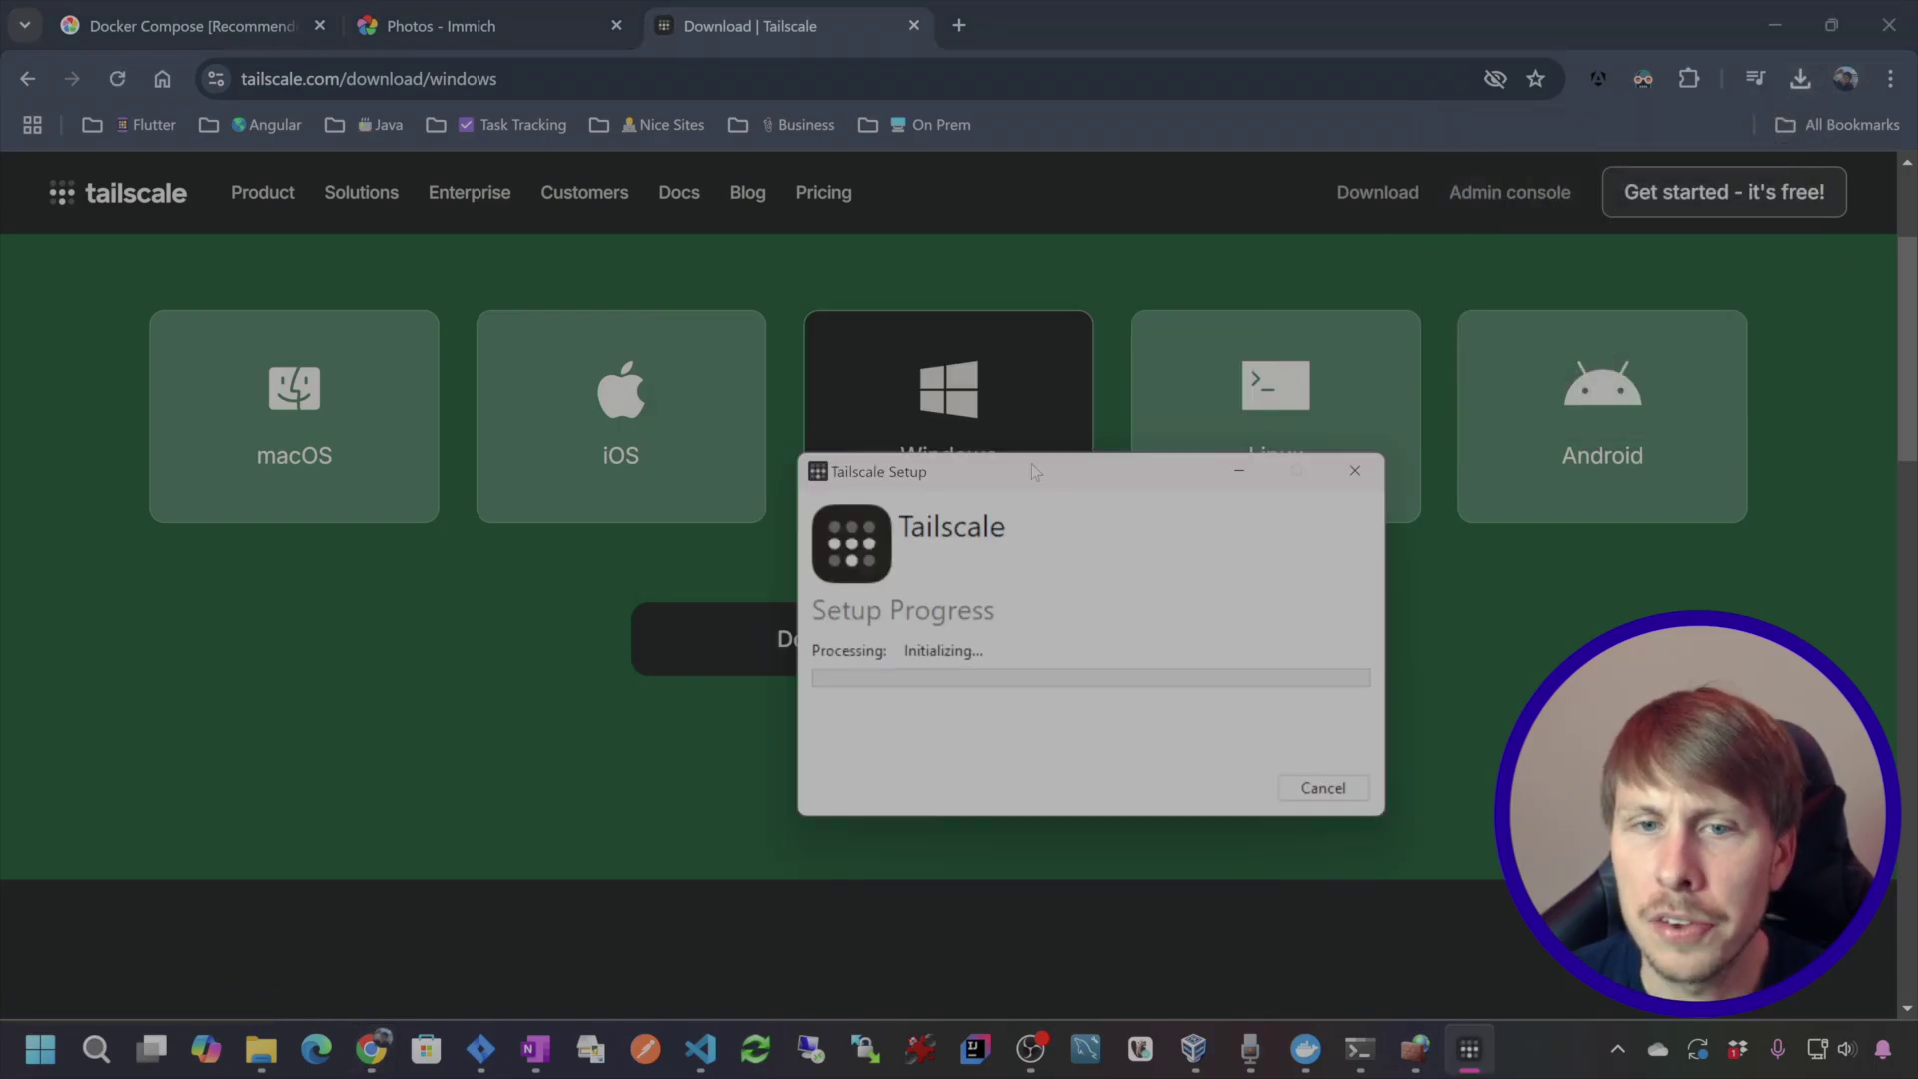
left_click(1704, 187)
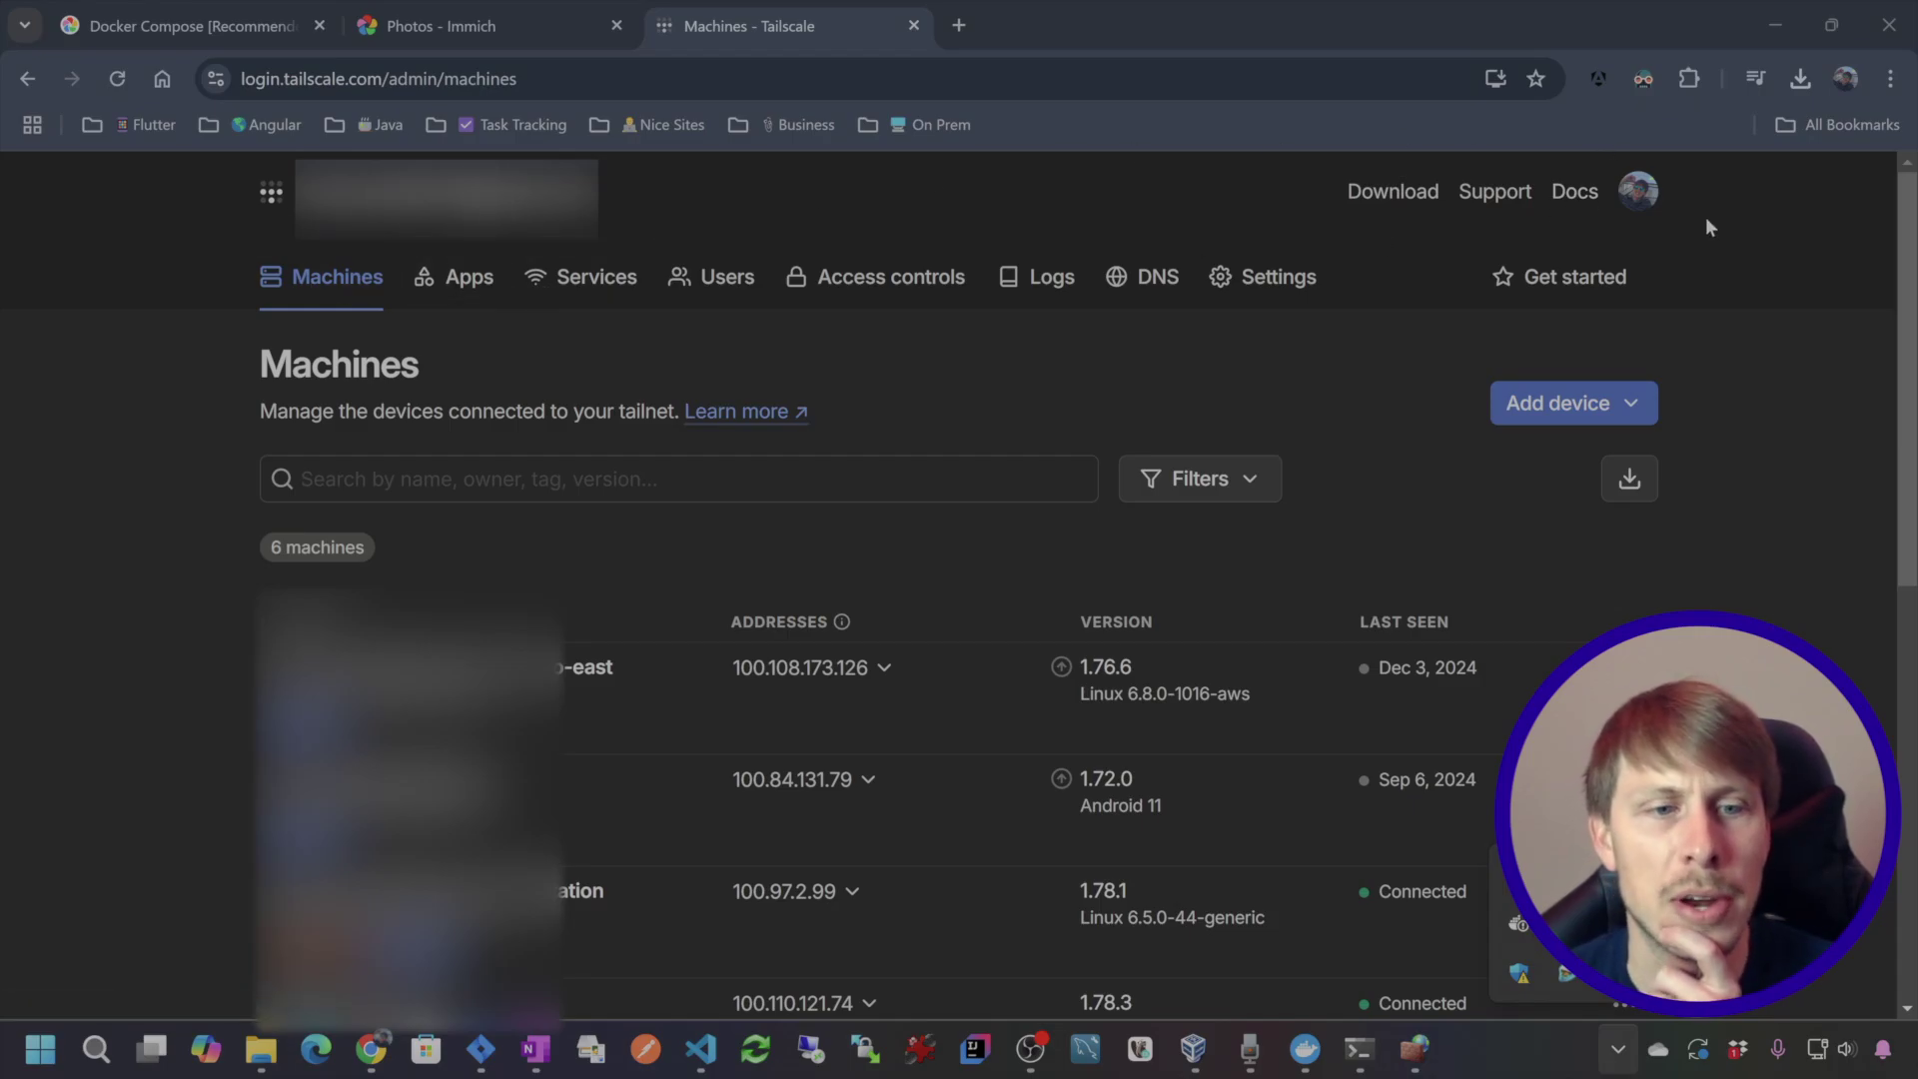
- Review the machines in the tailnet, including the Windows 11 PC, and open Tailscale from the Windows system tray
scroll(1705, 218, "down", 3)
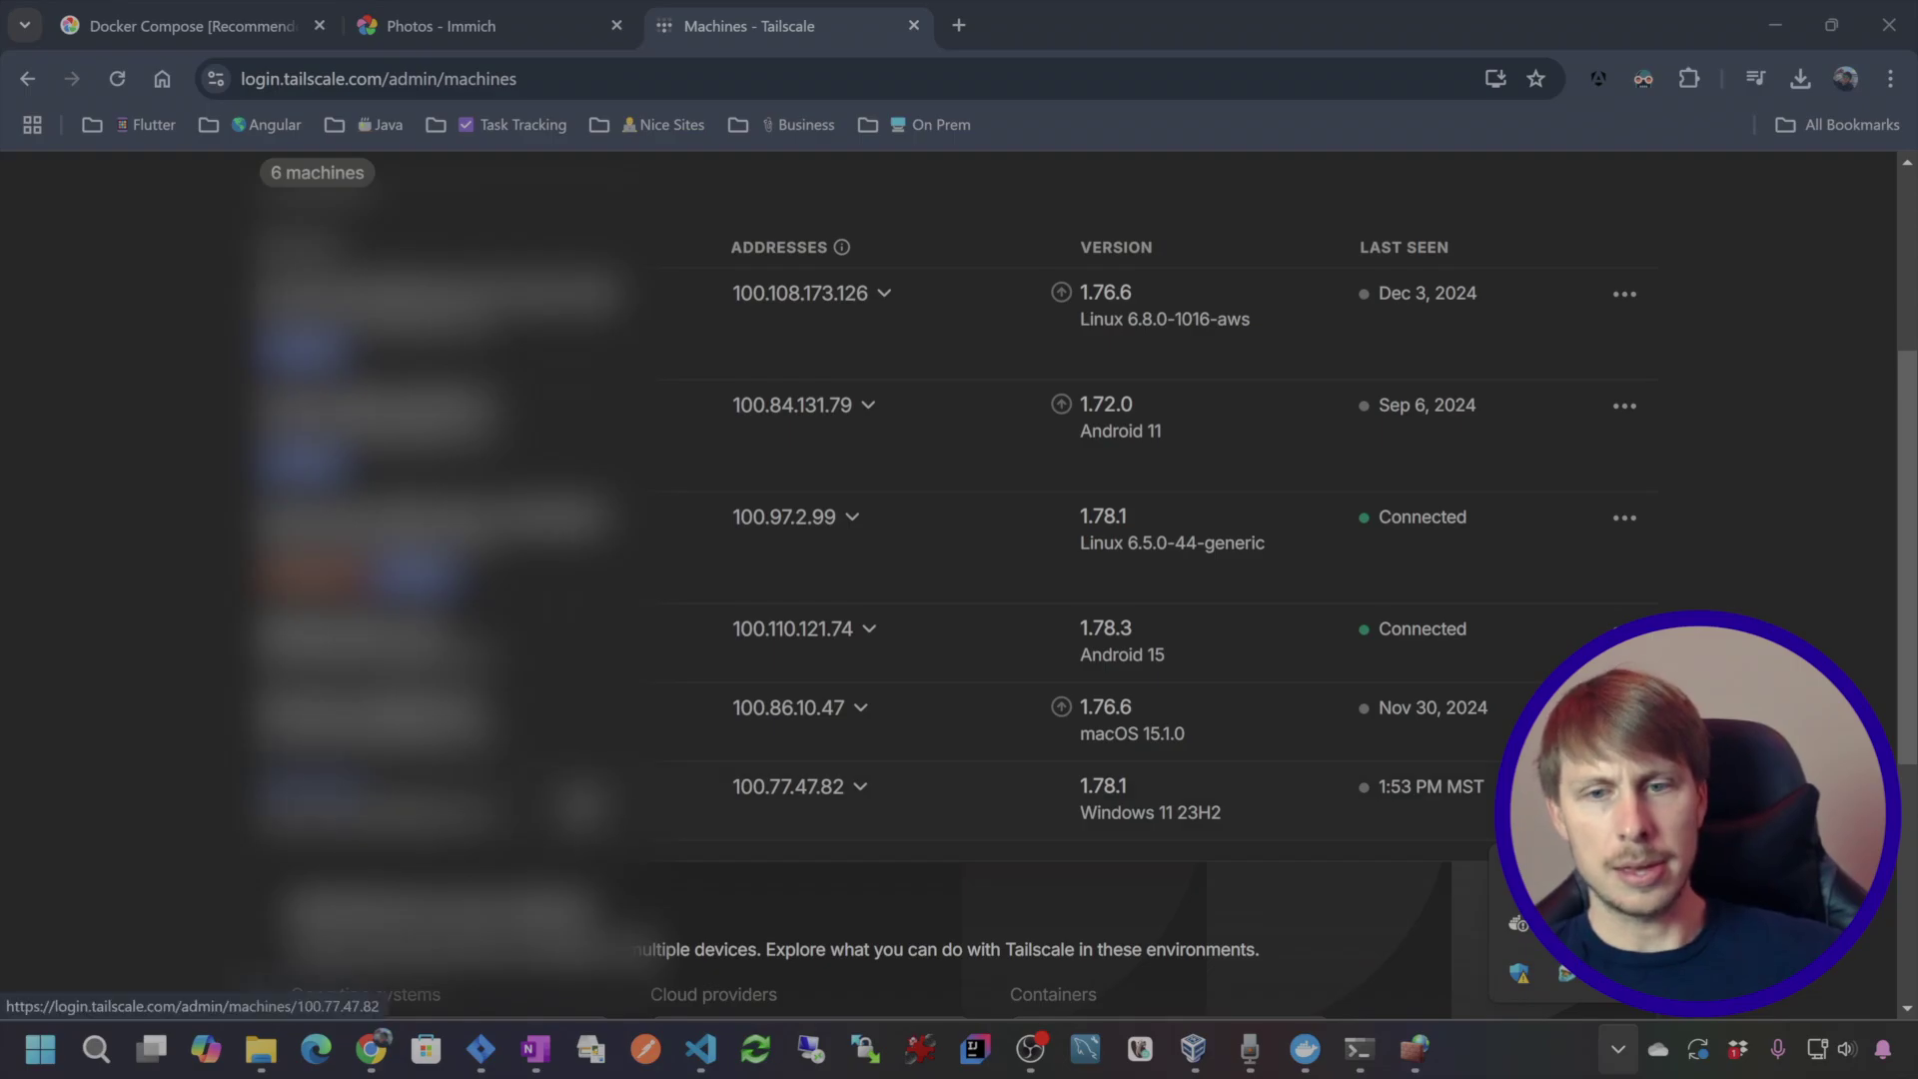
left_click(1838, 567)
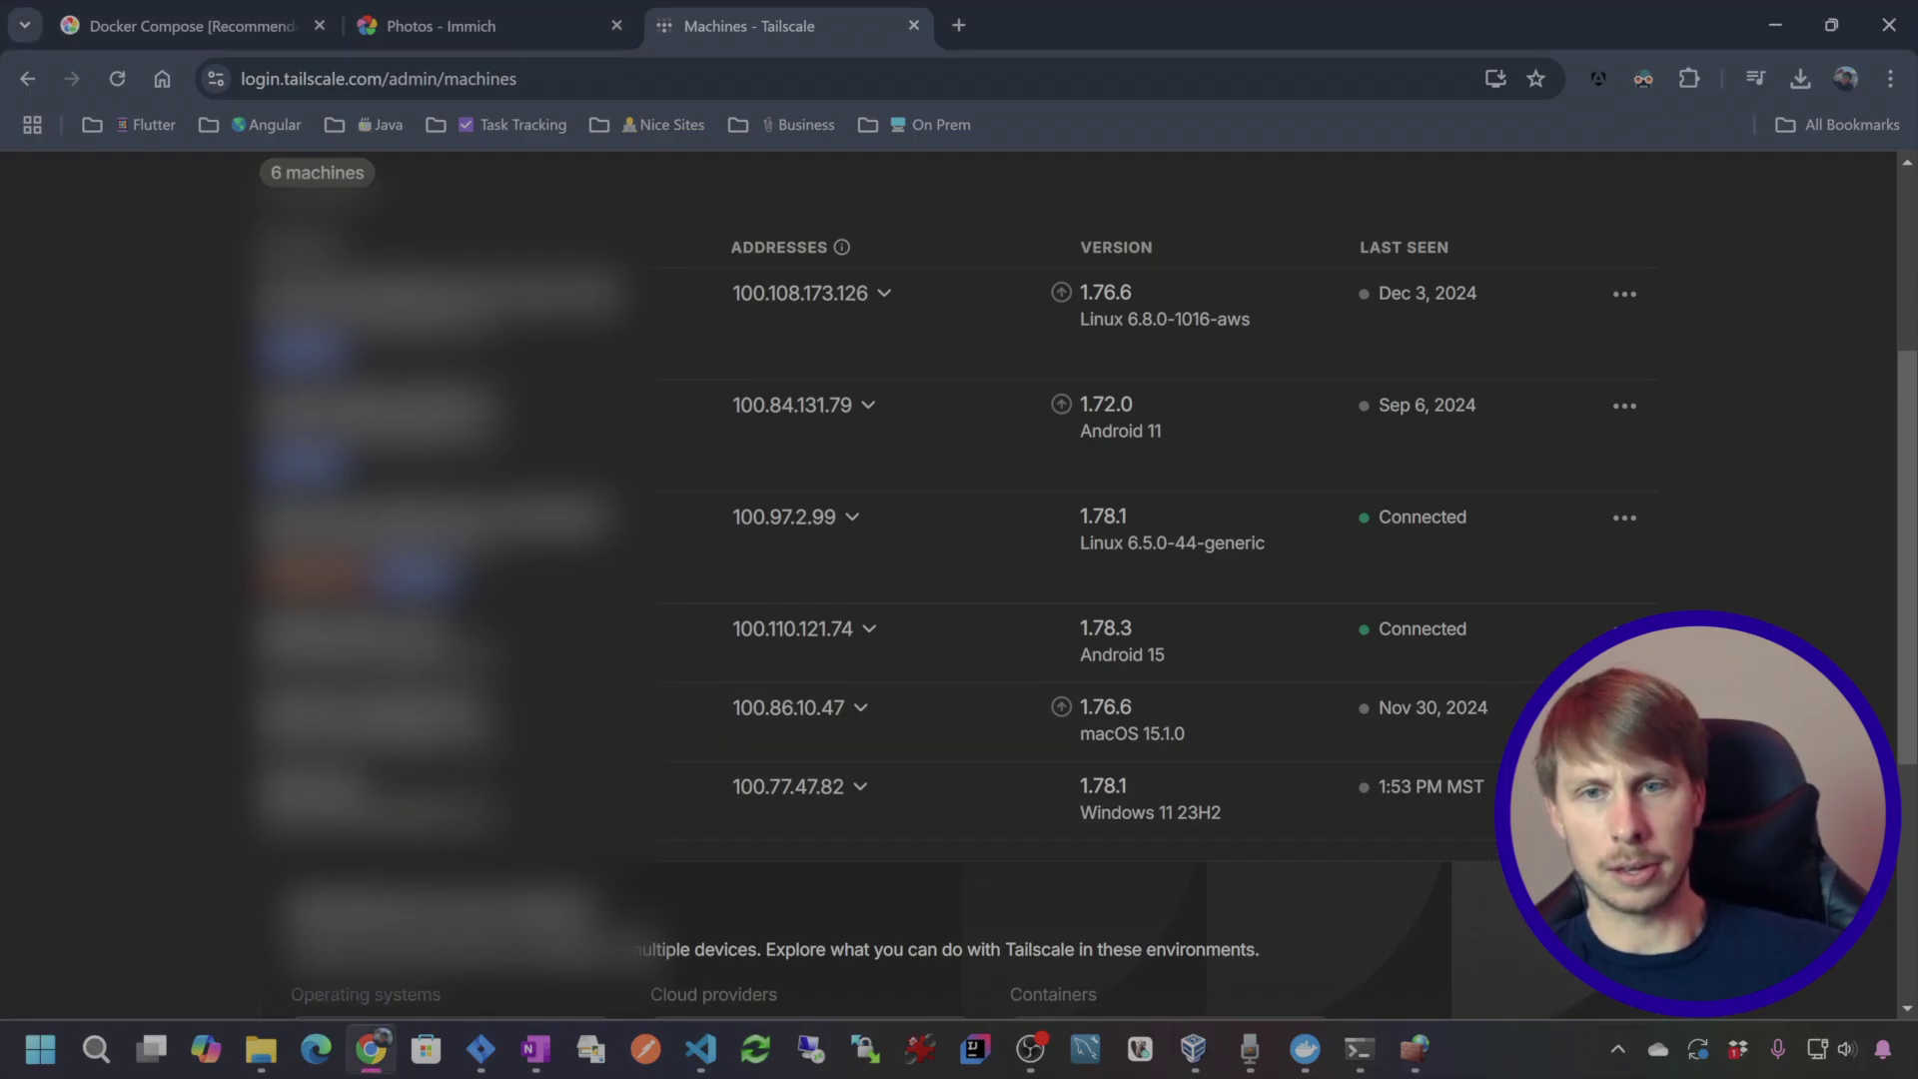
mouse_move(1357, 796)
left_click(1619, 1049)
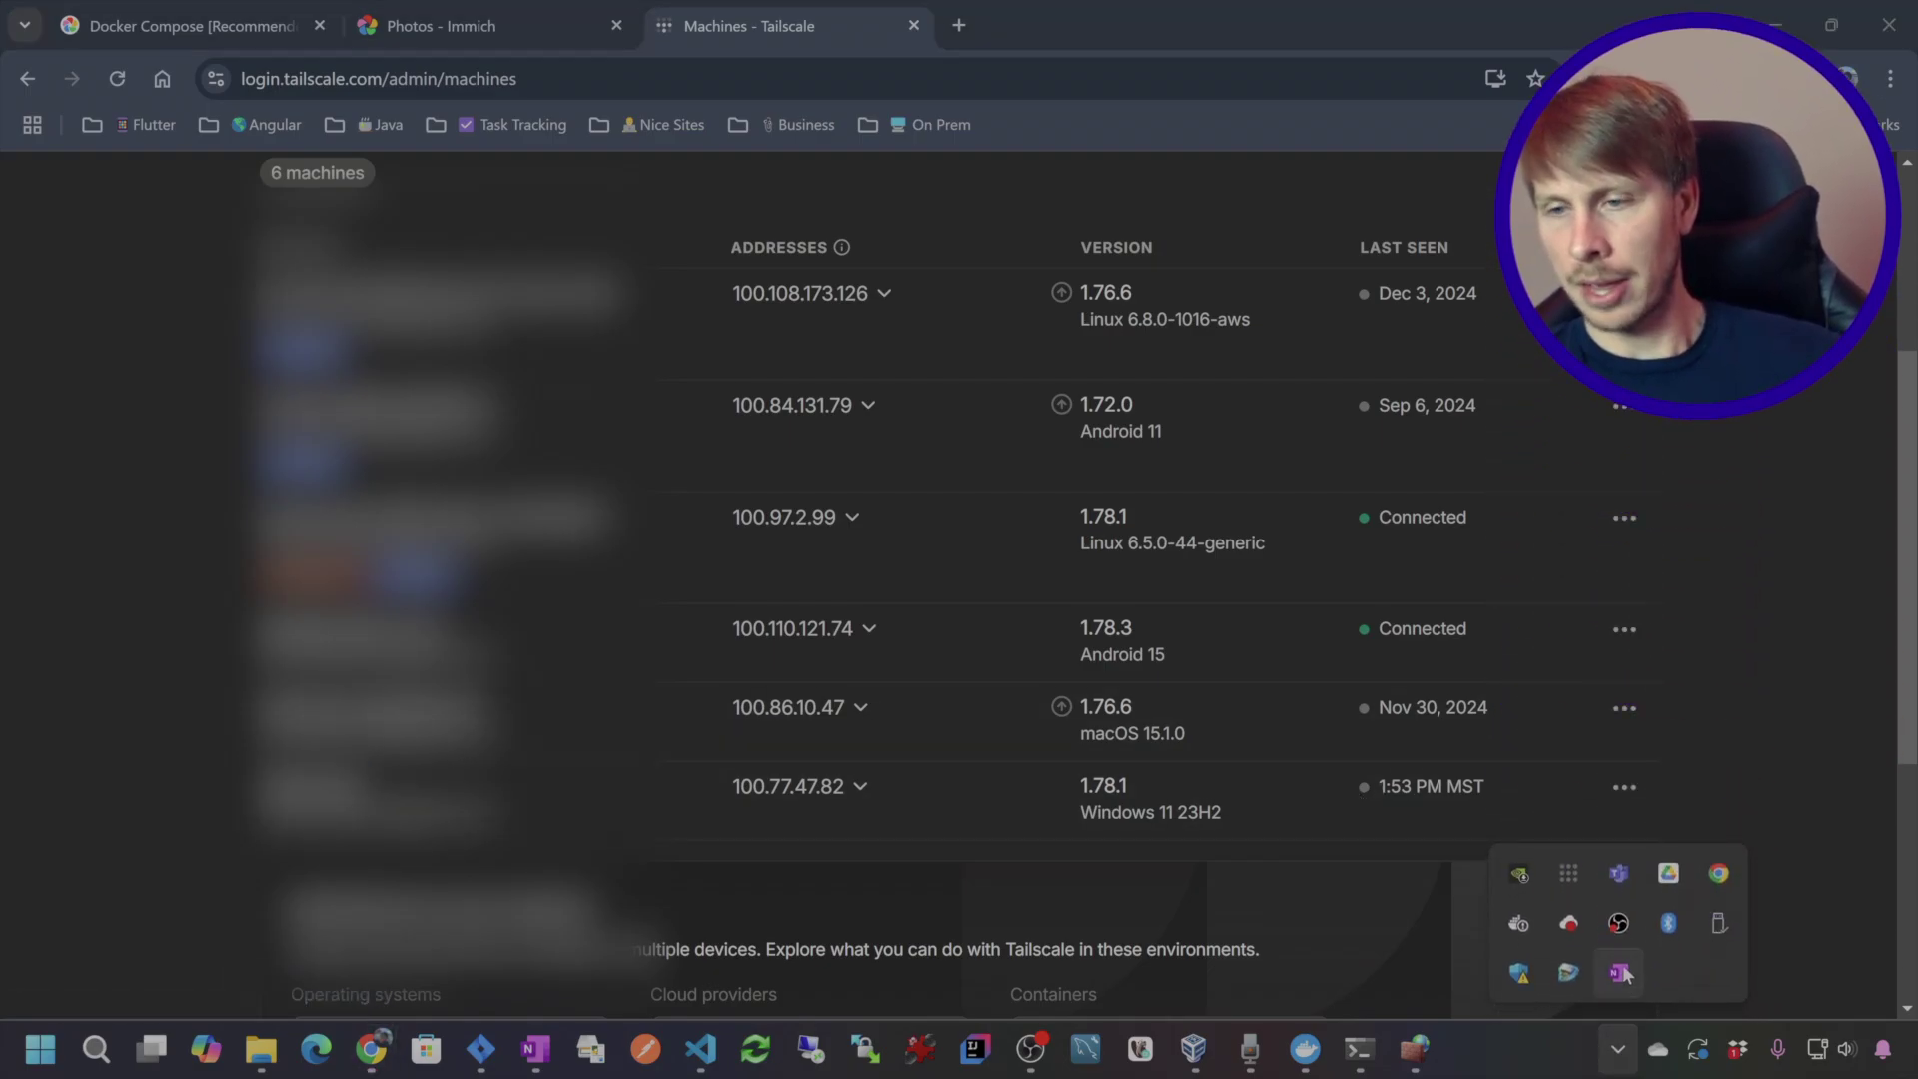
left_click(1572, 876)
left_click(1354, 786)
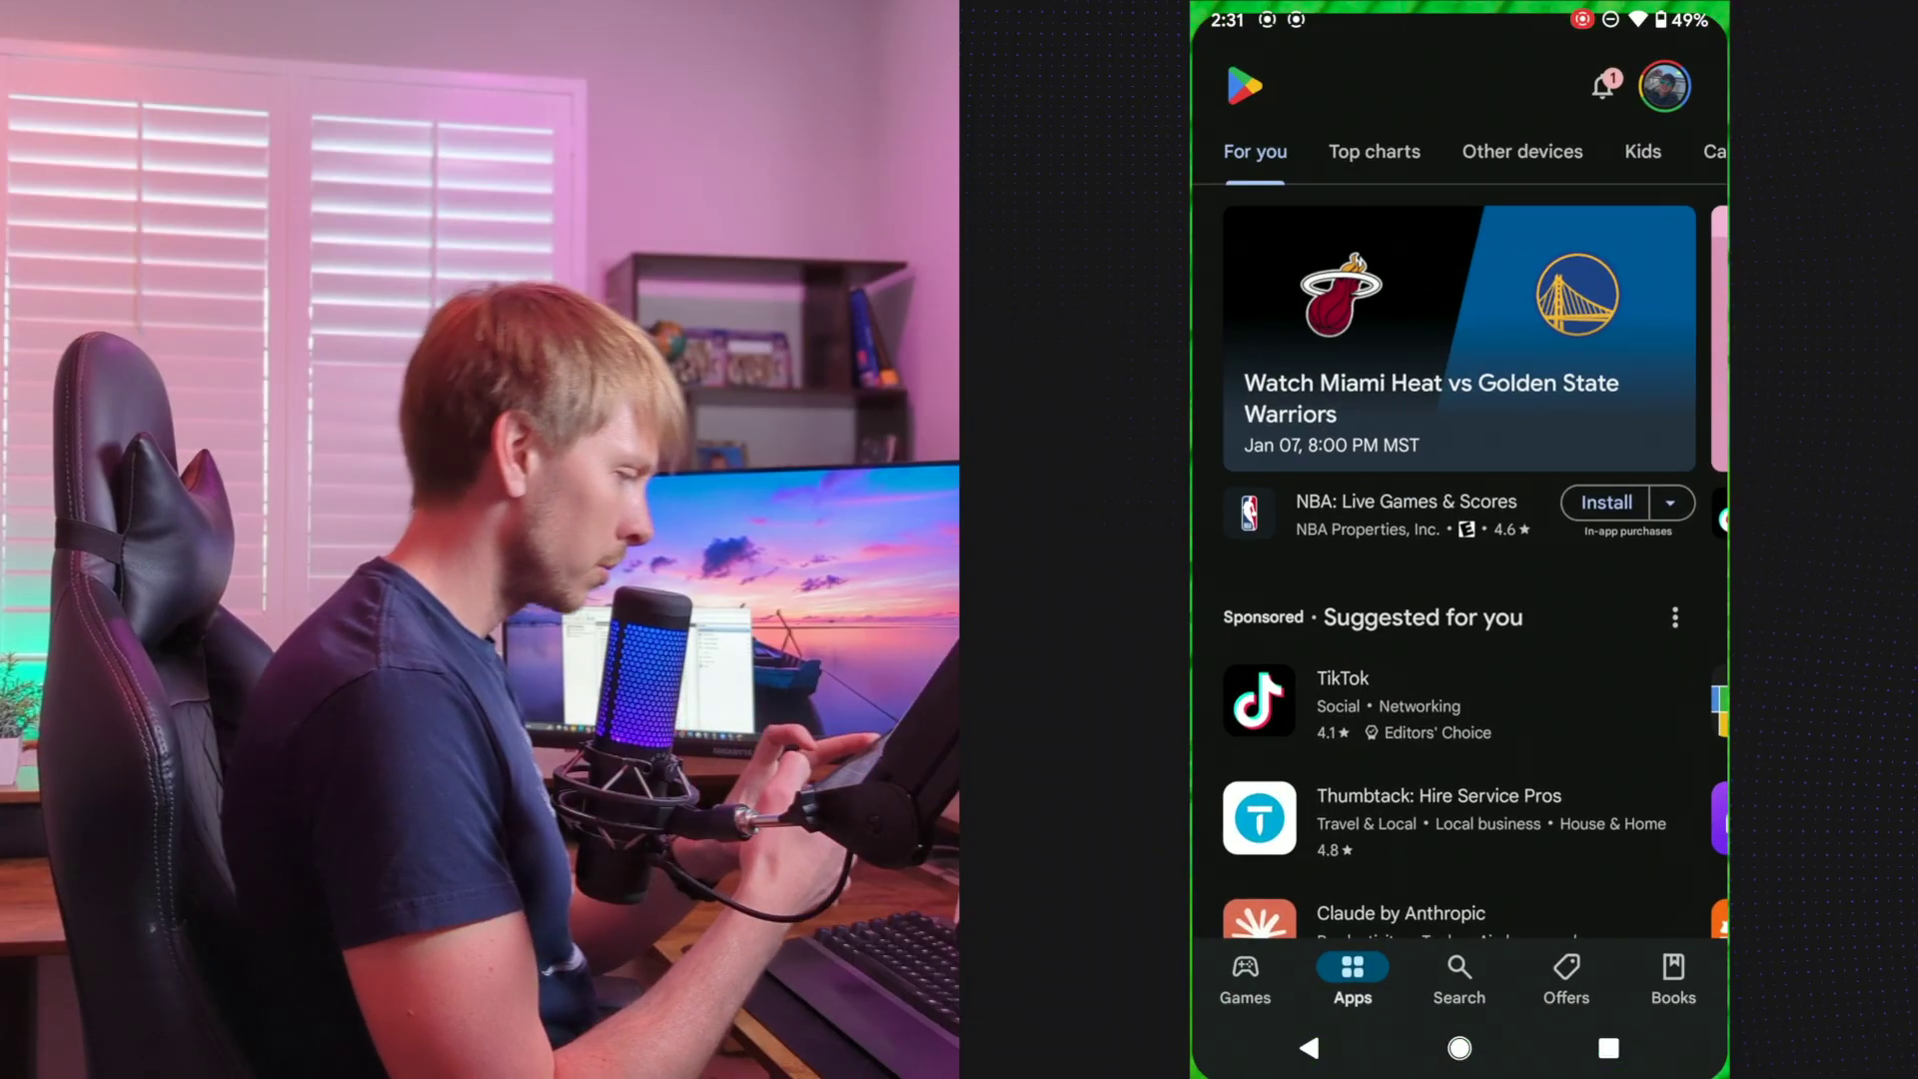
- On the Android phone, search the Google Play Store for tailscale
left_click(1459, 974)
type("tails")
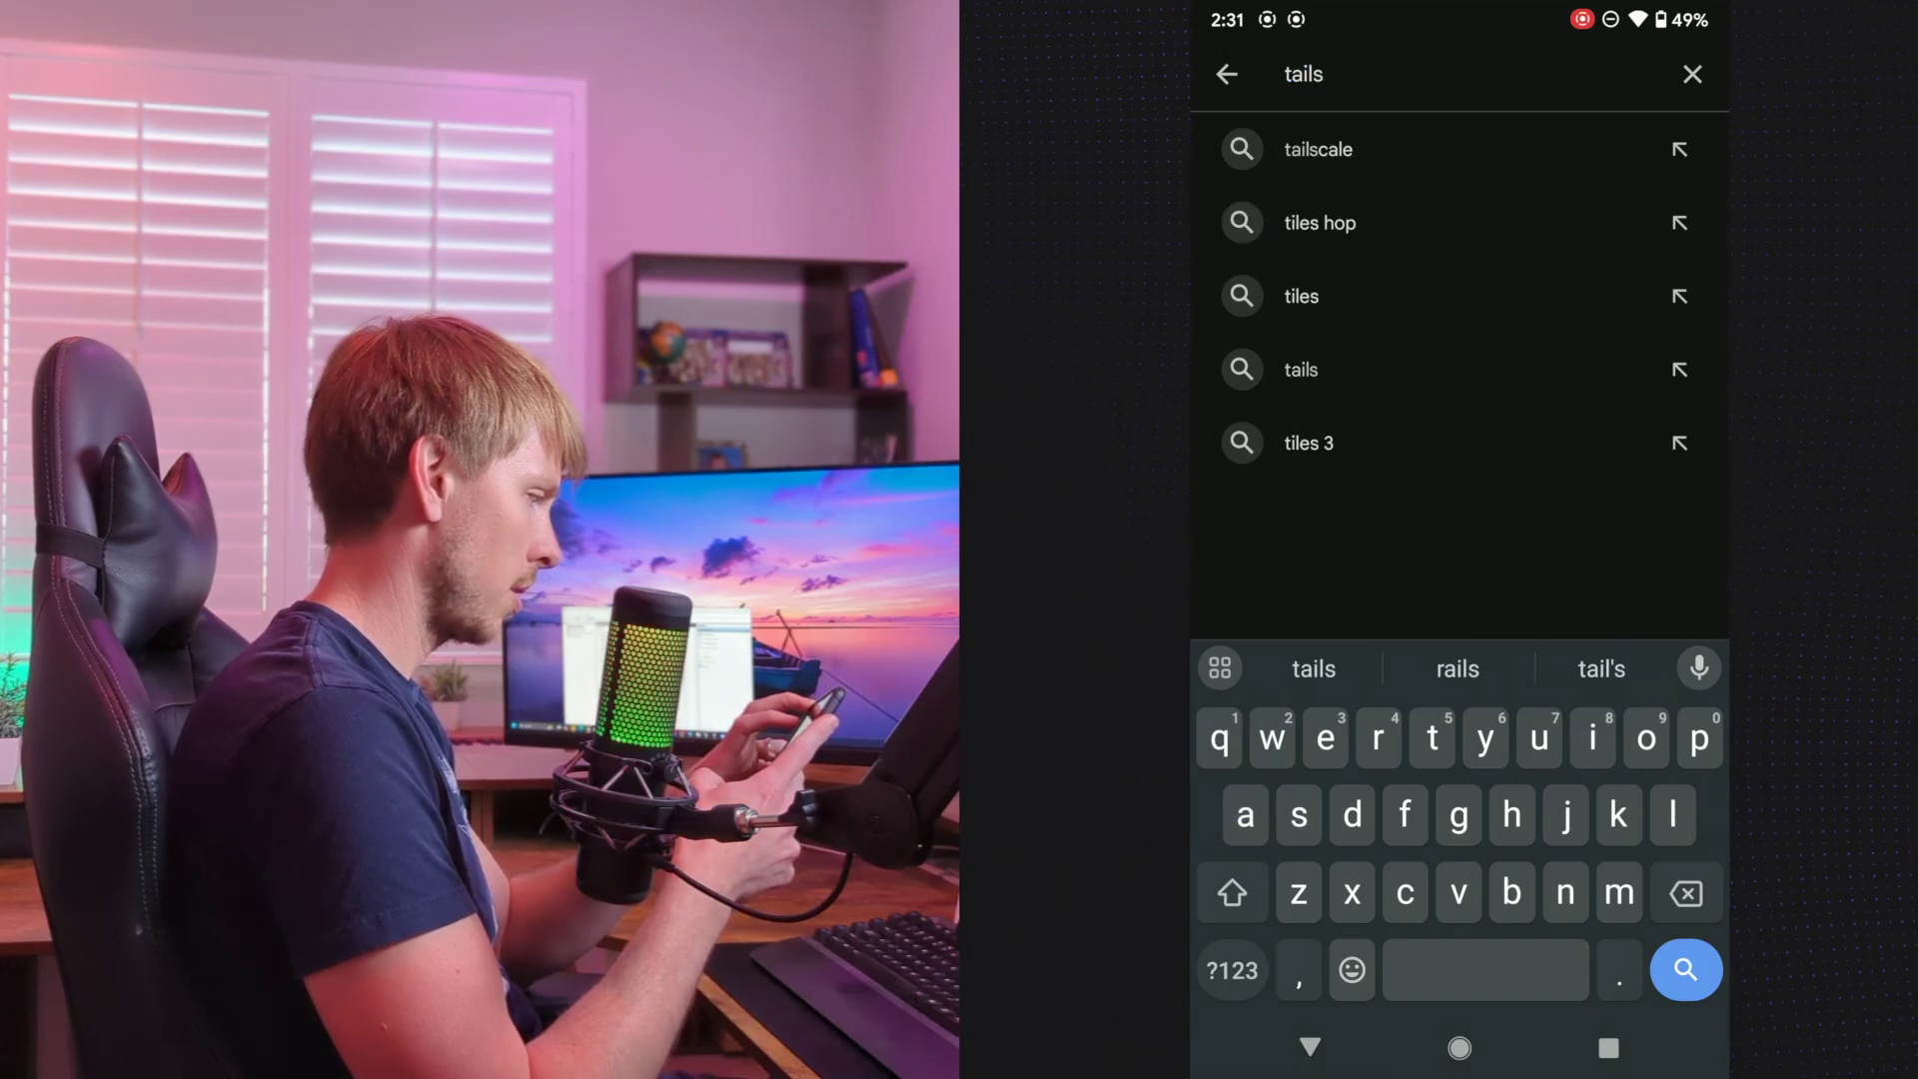
left_click(1319, 146)
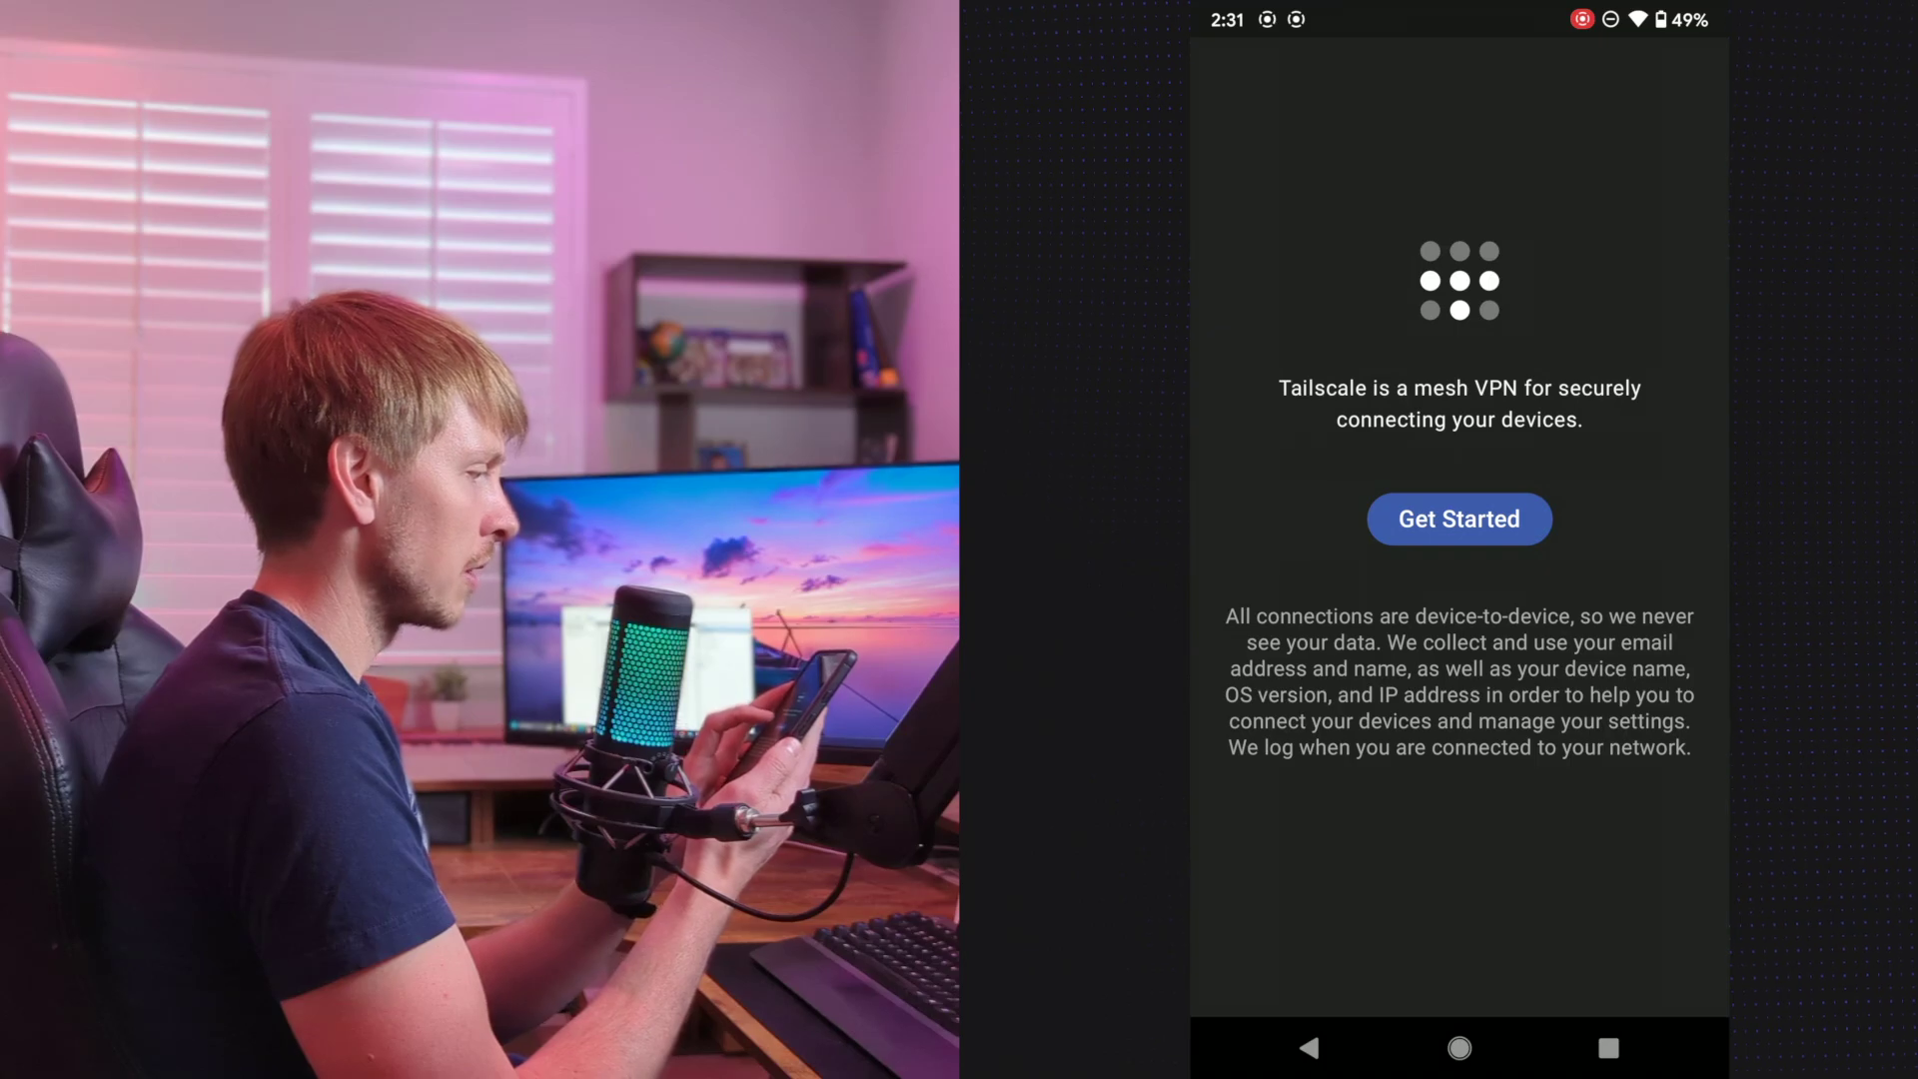
- Set up Tailscale on the phone: accept the VPN connection request, log in and connect the device to the tailnet
left_click(1458, 518)
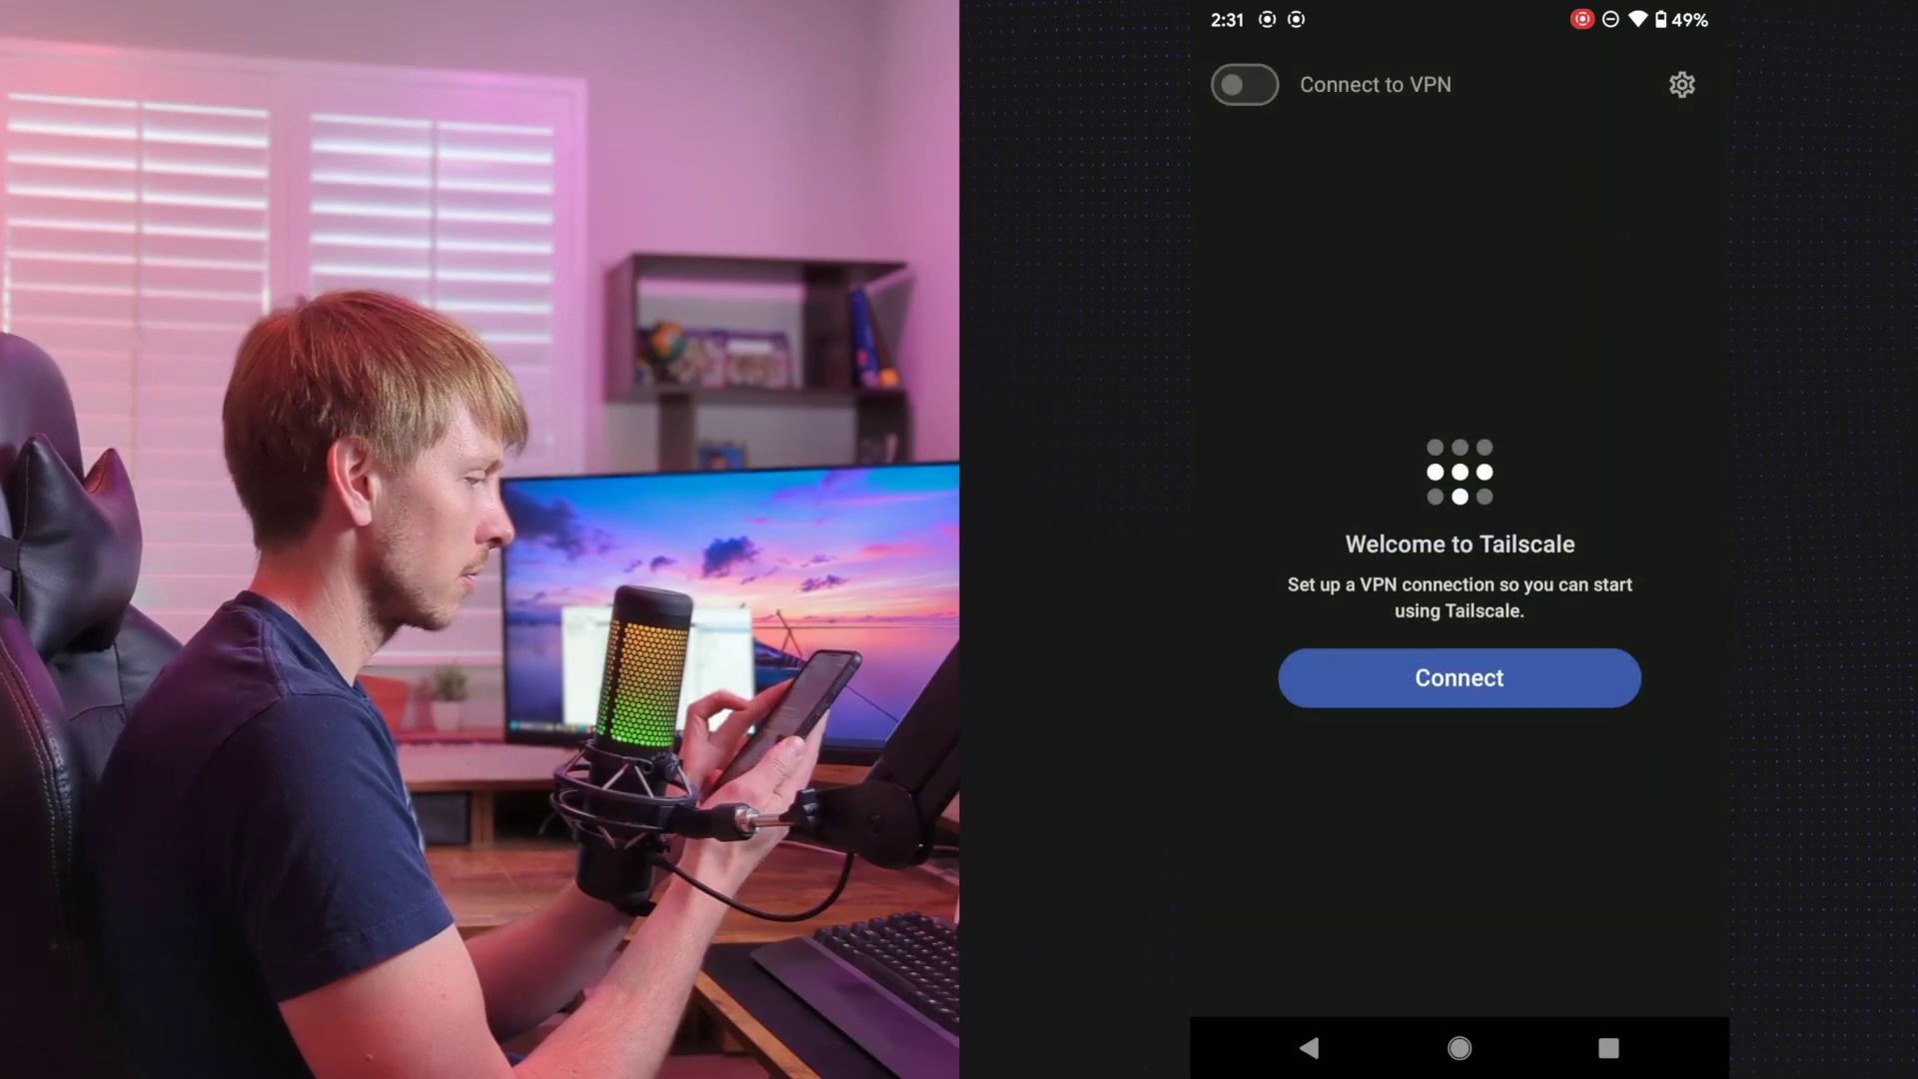
left_click(1455, 676)
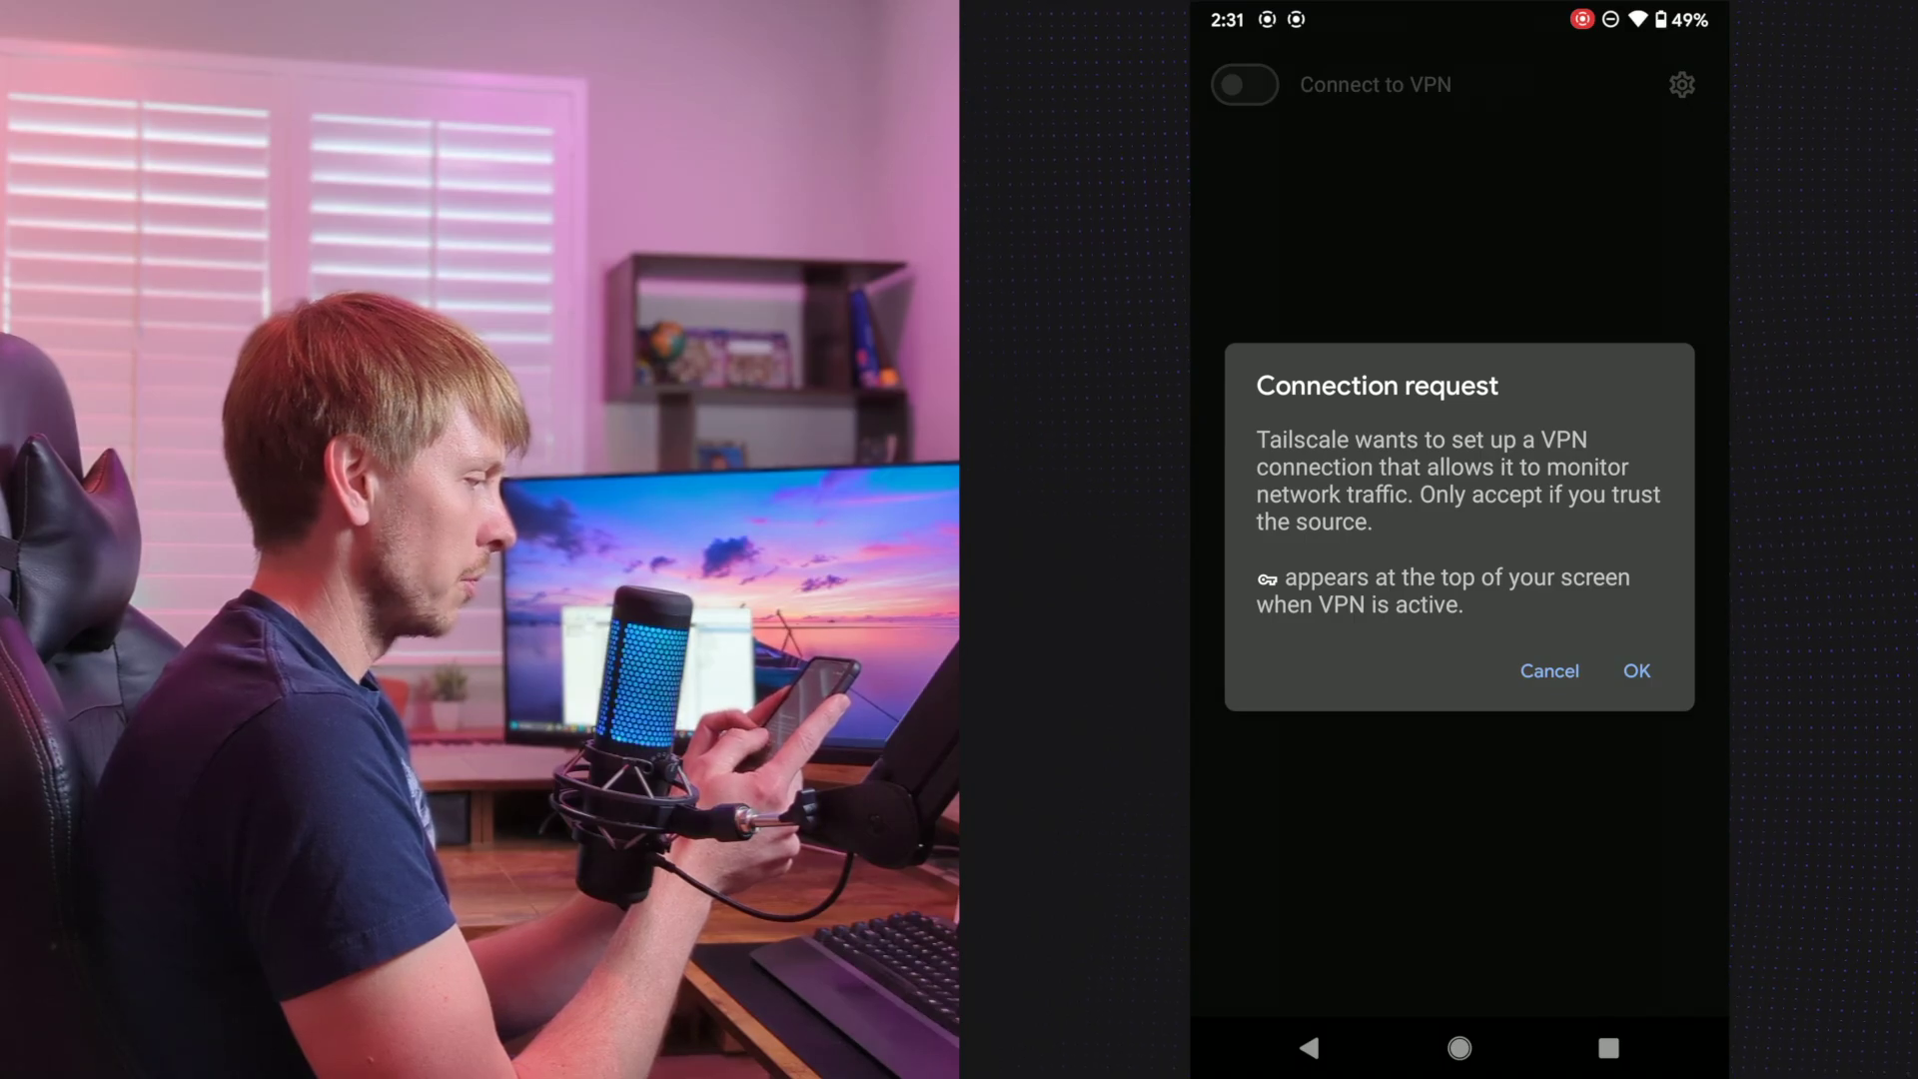
left_click(1636, 670)
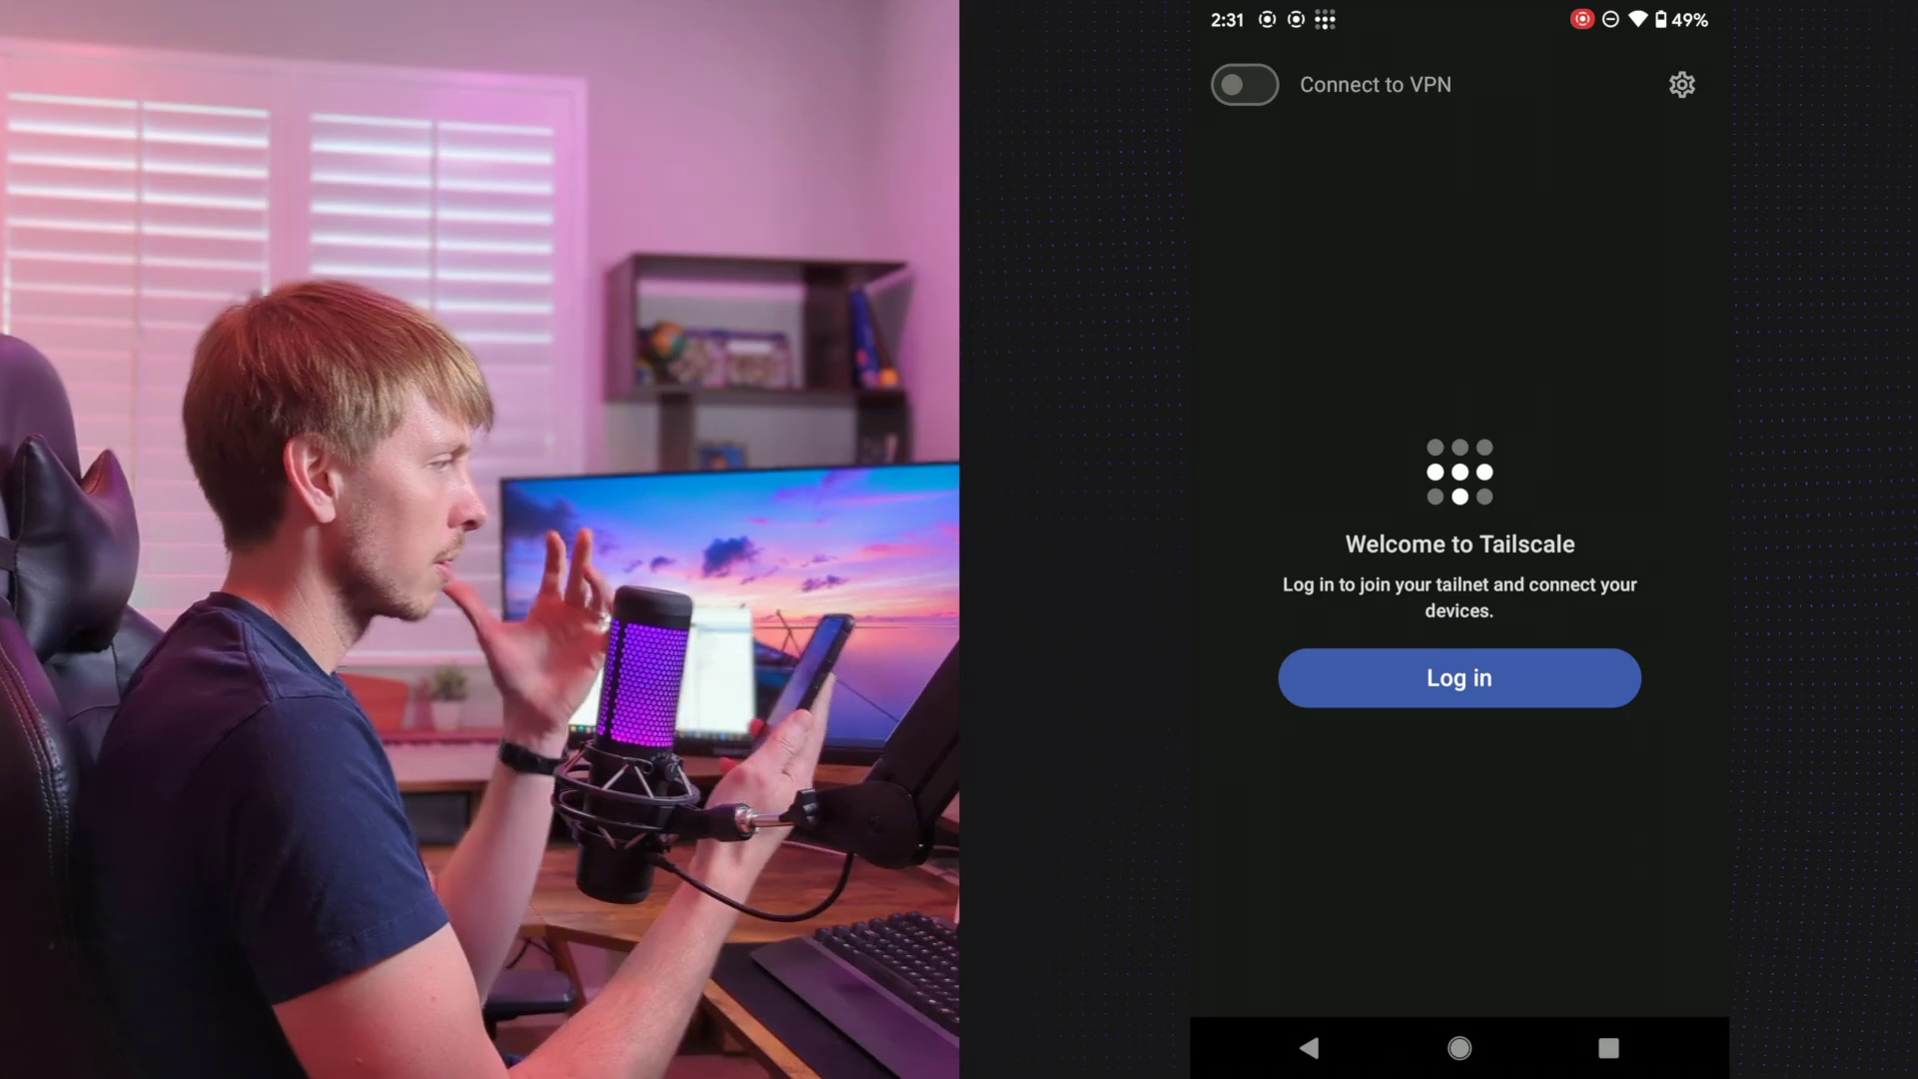
left_click(1458, 677)
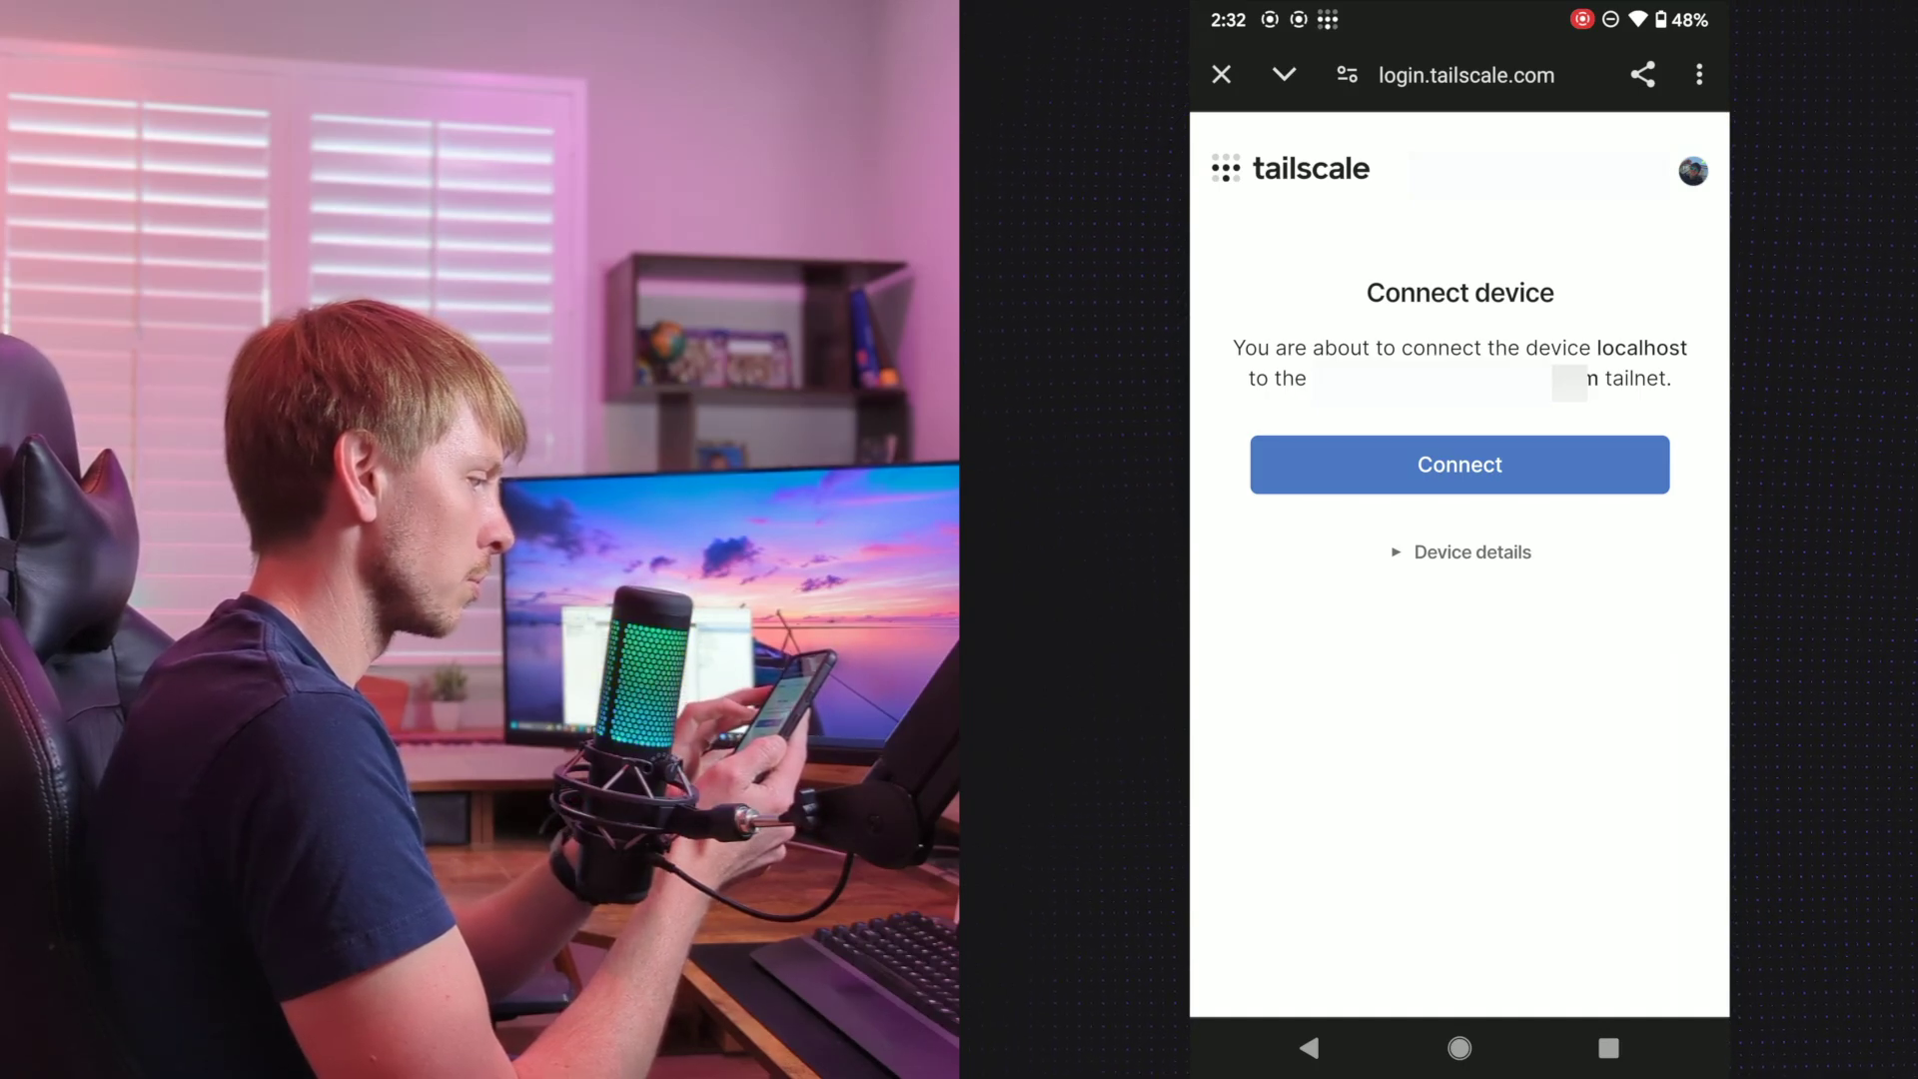
left_click(1460, 464)
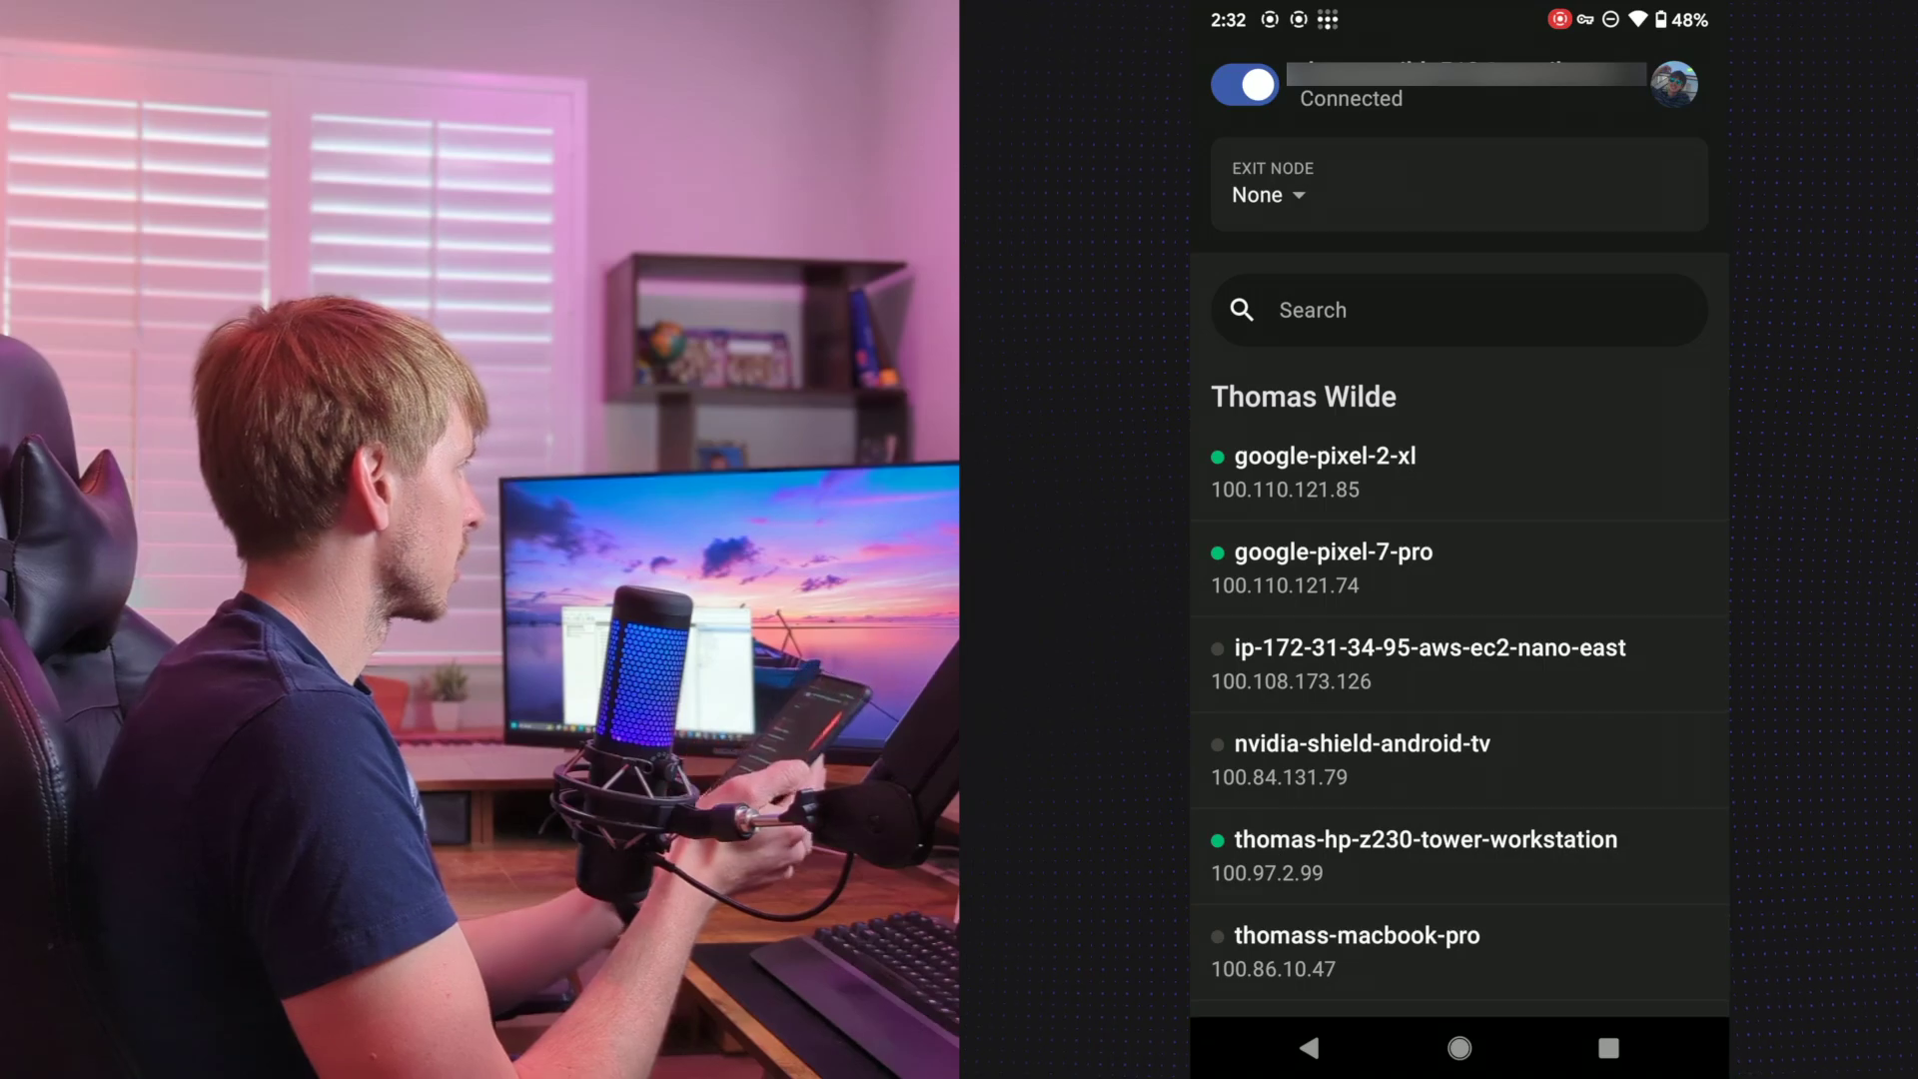
- Copy the Windows PC's Tailscale IP address, 100.77.47.82, from the phone's device list
left_click_drag(1277, 546, 1278, 468)
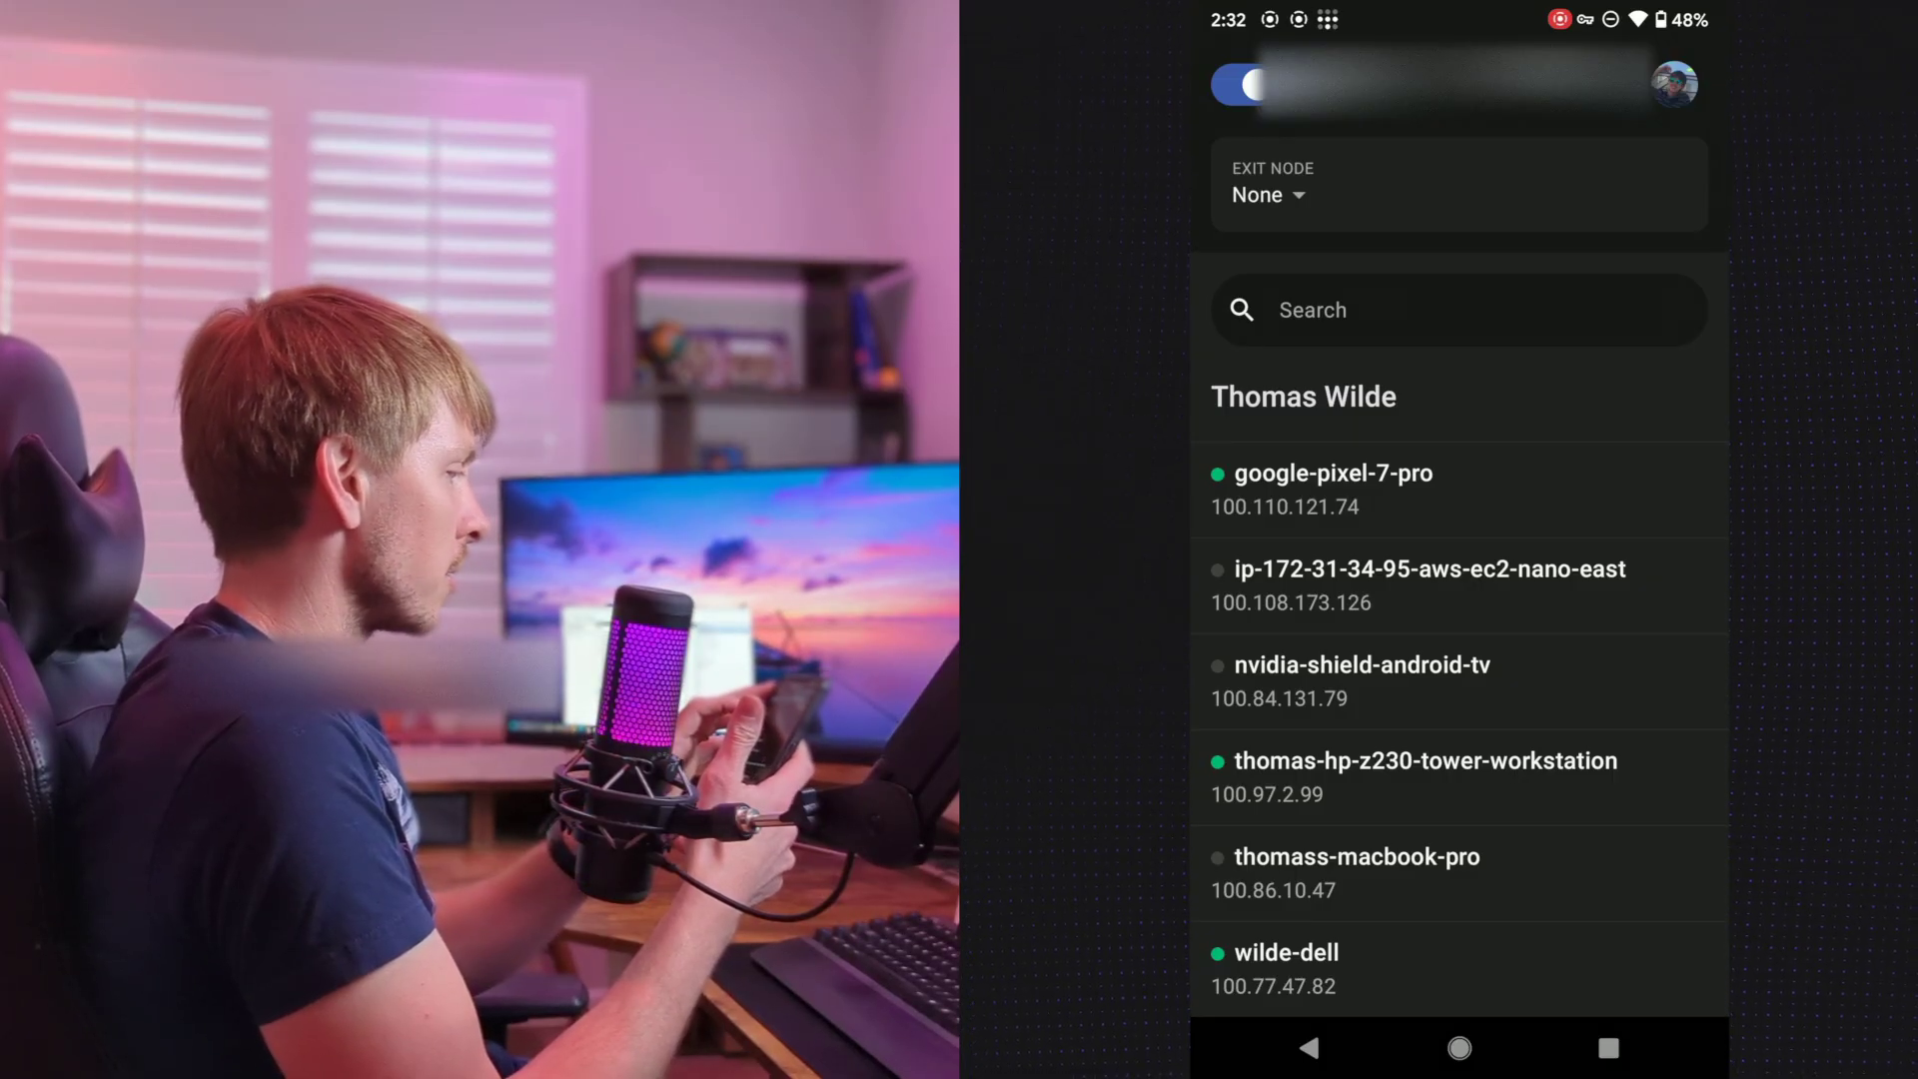
mouse_move(1324, 65)
left_mouse_down()
mouse_move(1324, 308)
mouse_move(1449, 315)
mouse_move(1448, 334)
mouse_move(1366, 334)
mouse_move(1331, 266)
left_mouse_up()
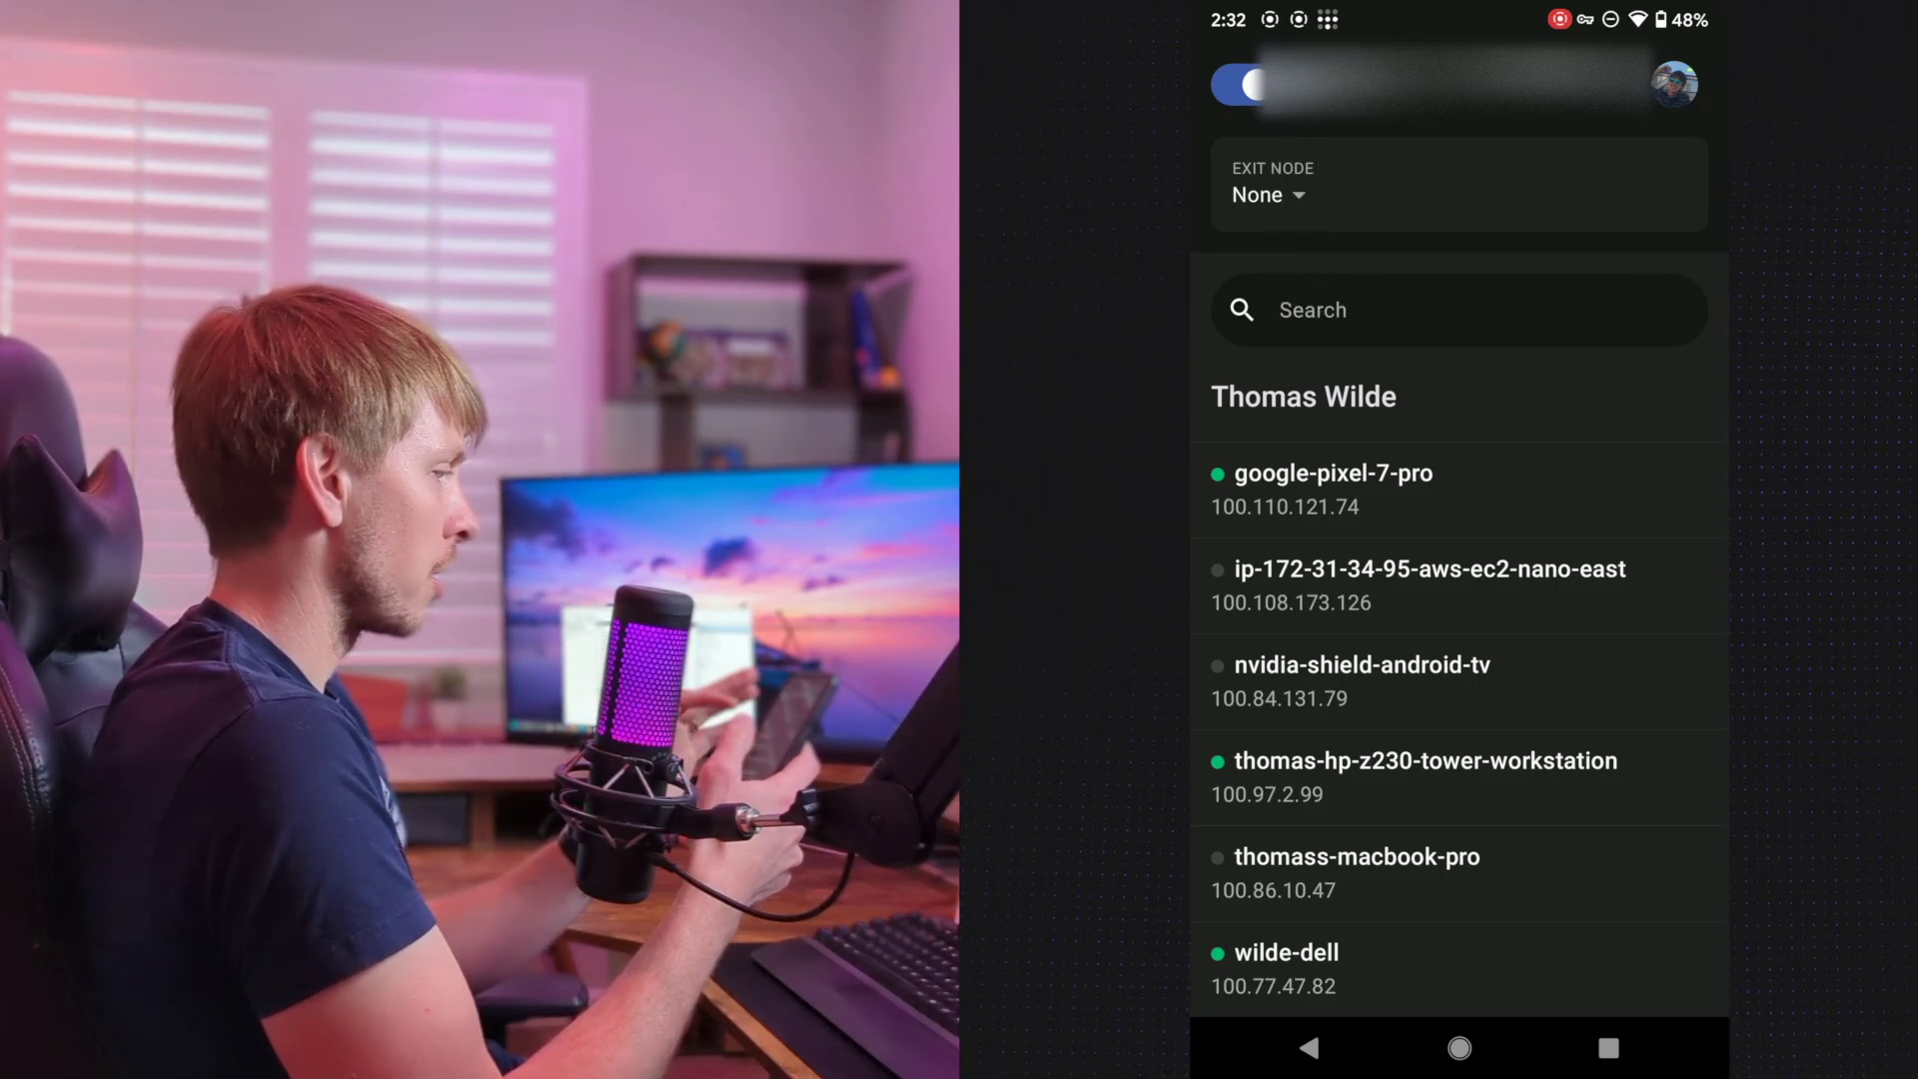
left_click(1268, 196)
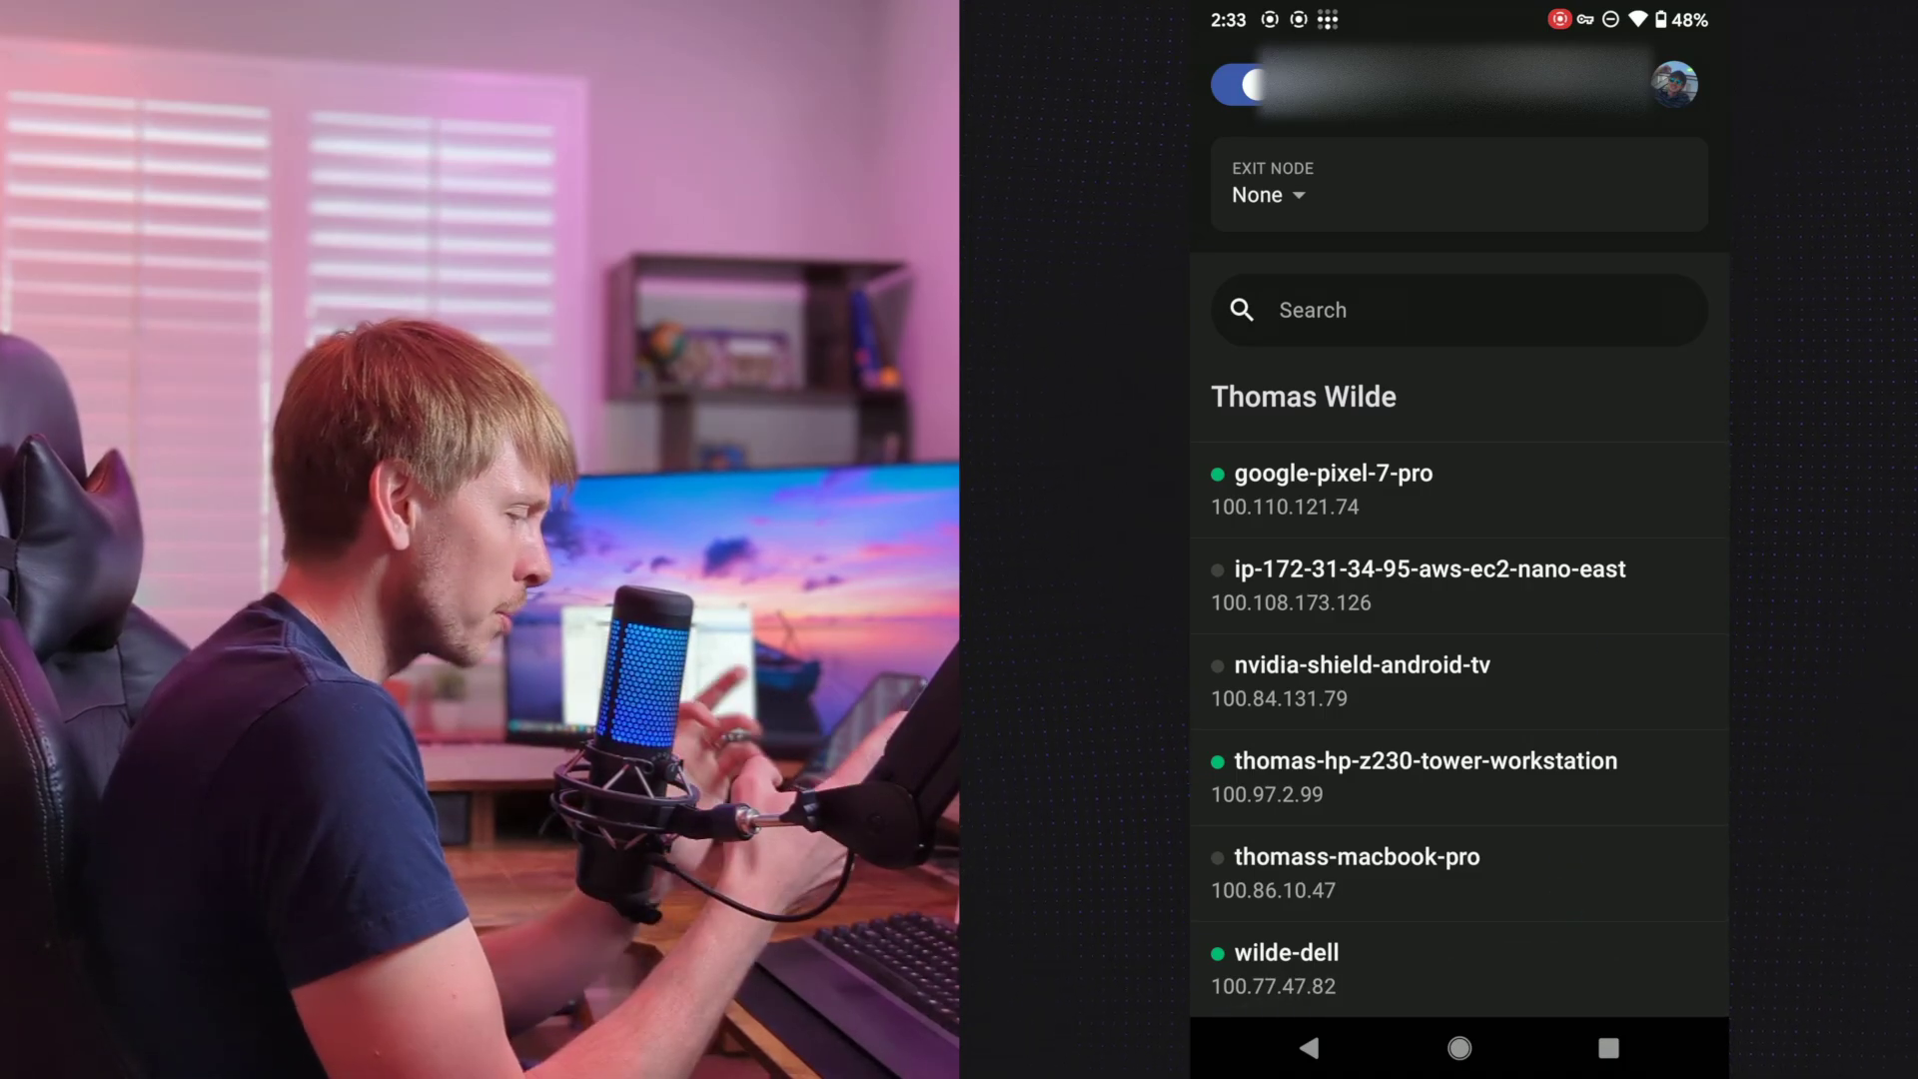
left_click(1318, 984)
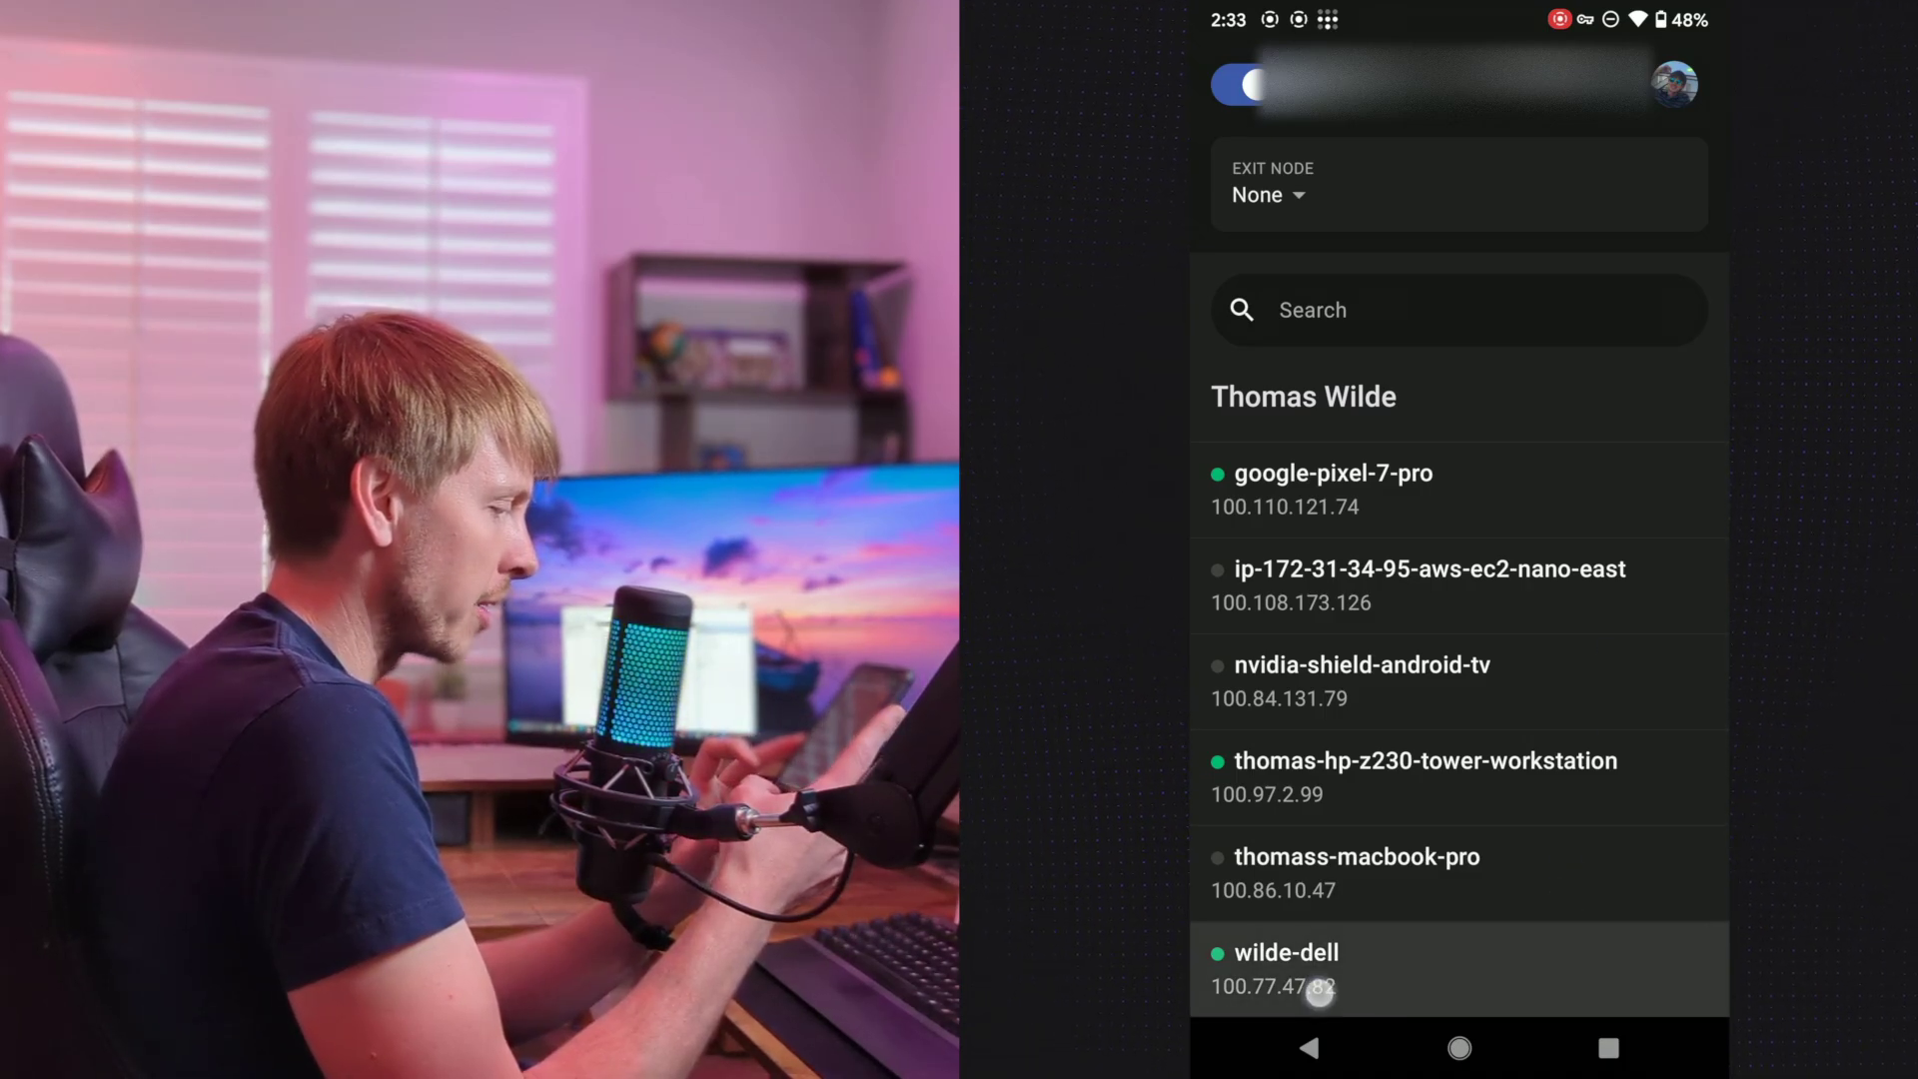
left_click(1375, 817)
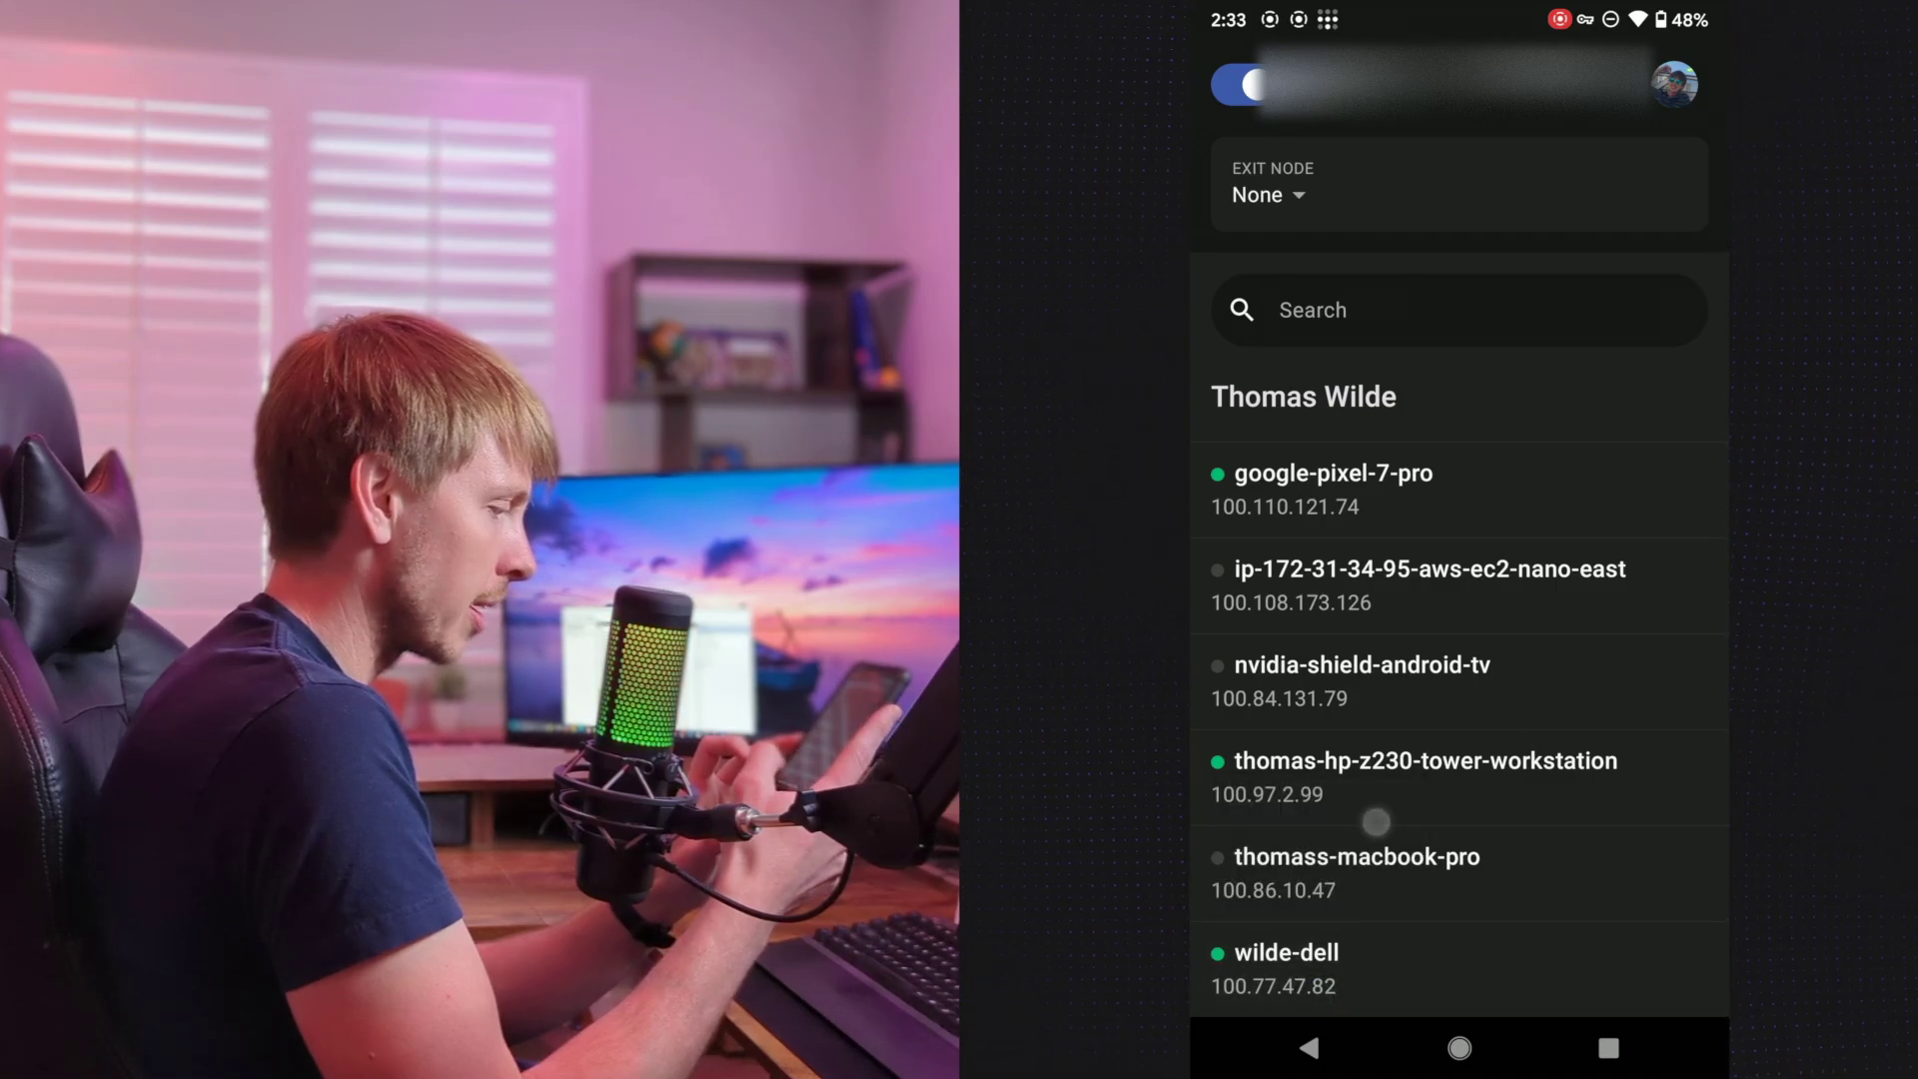
left_click(1459, 1047)
left_click(1340, 407)
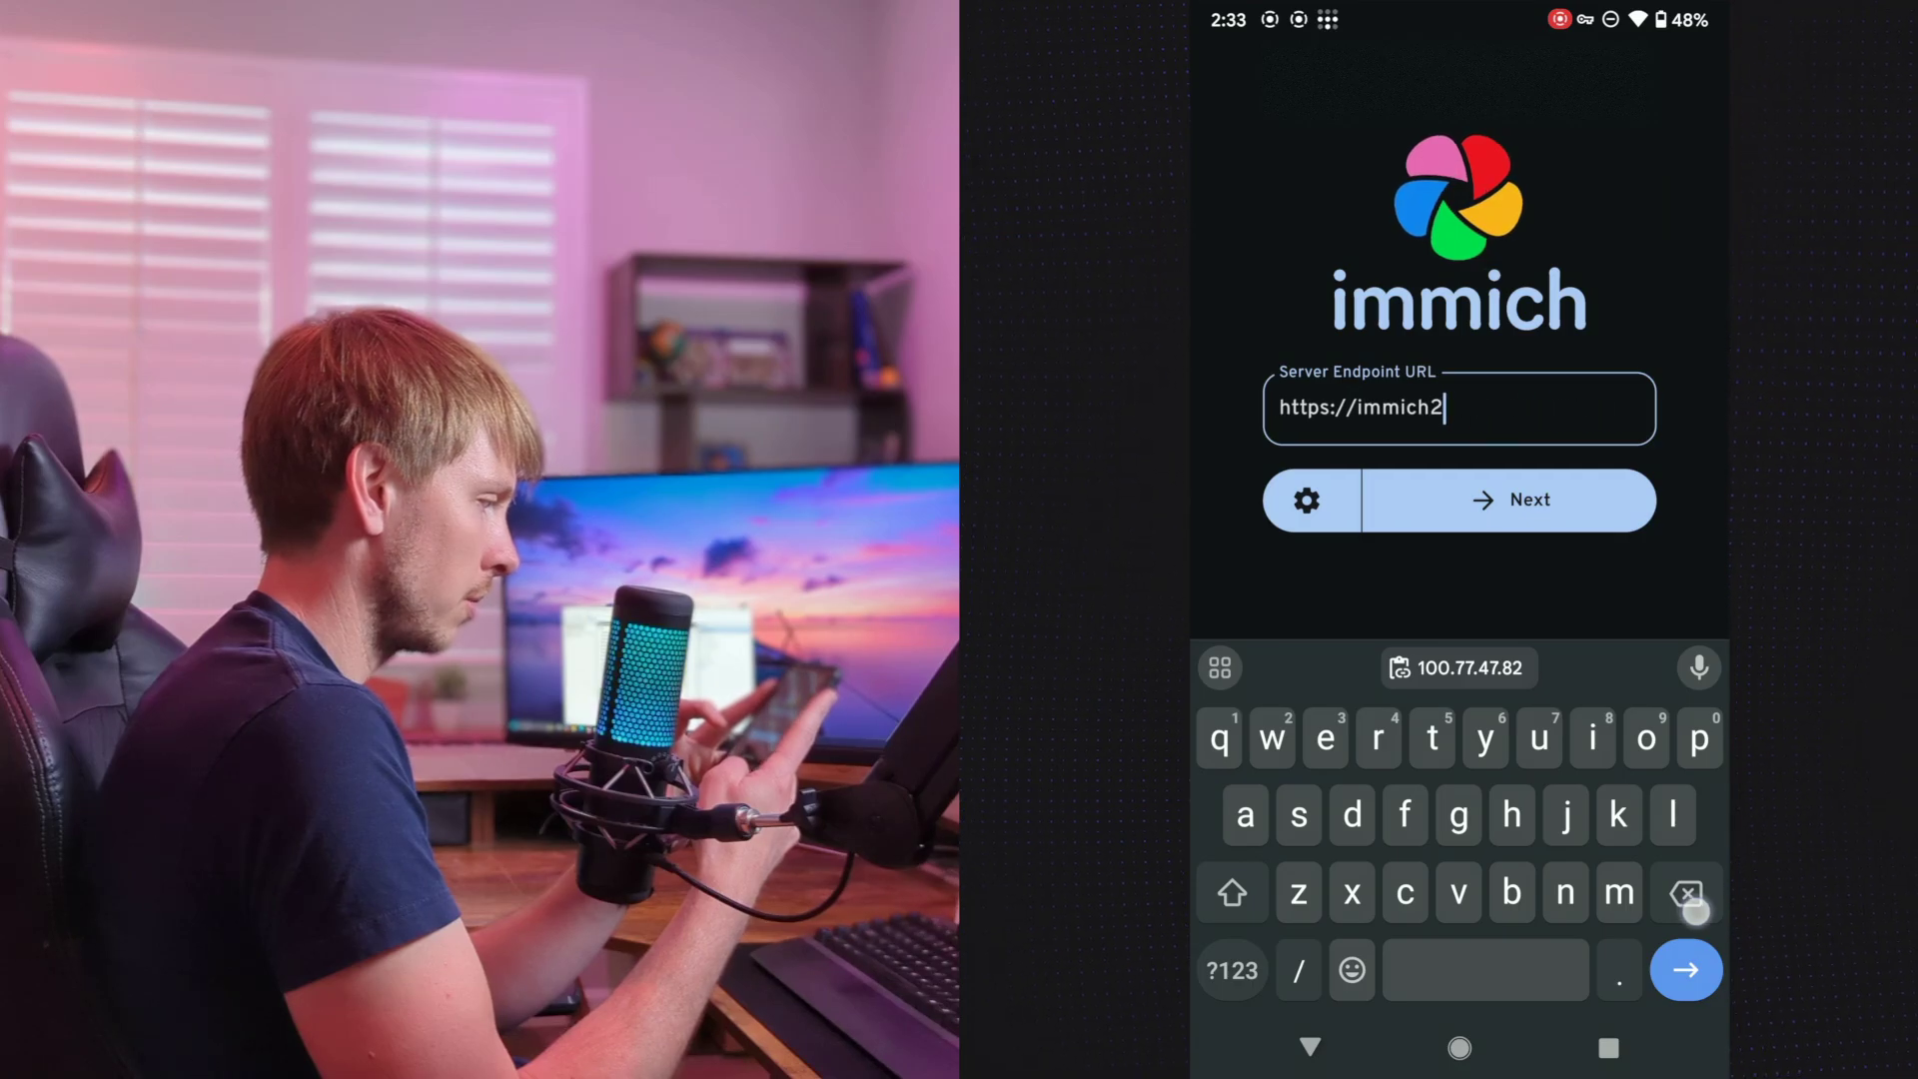
key("BackSpace")
key("BackSpace")
key("BackSpace")
key("BackSpace")
key("BackSpace")
left_click(1232, 970)
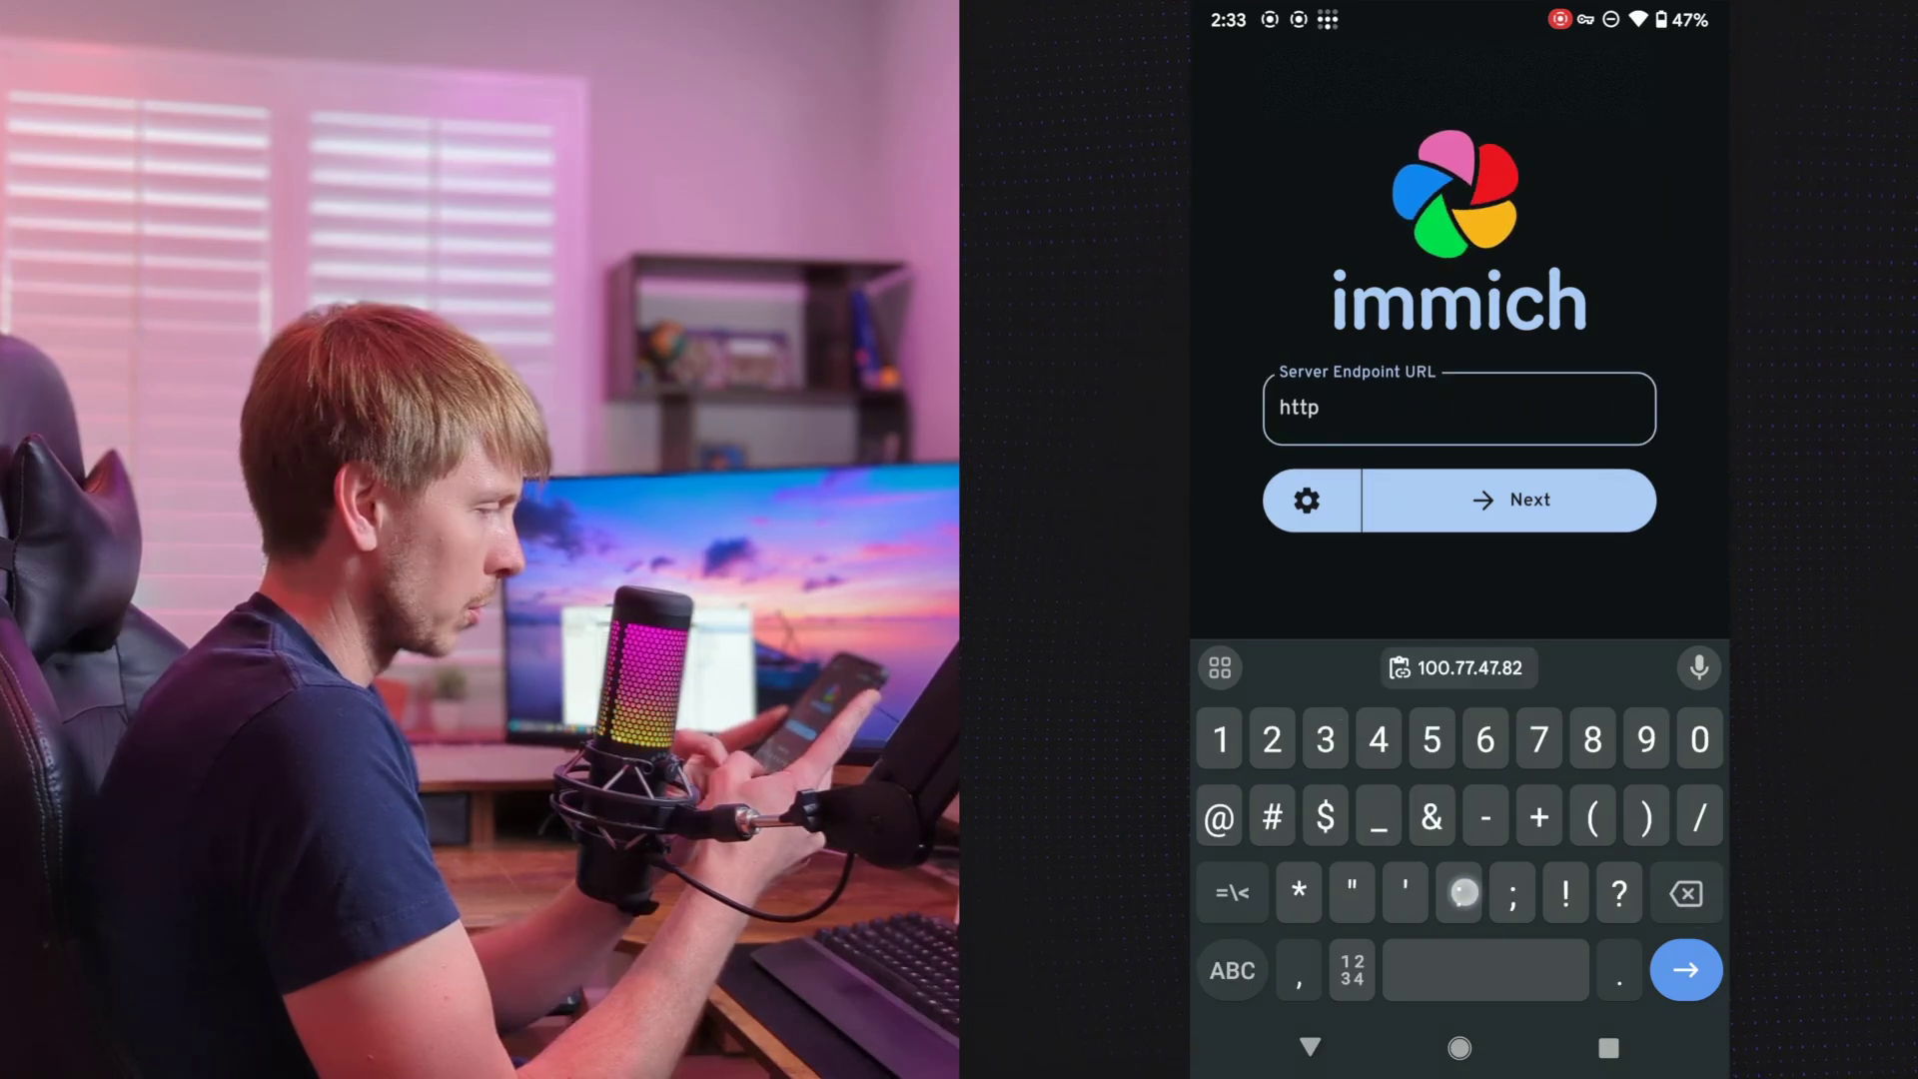
type("://")
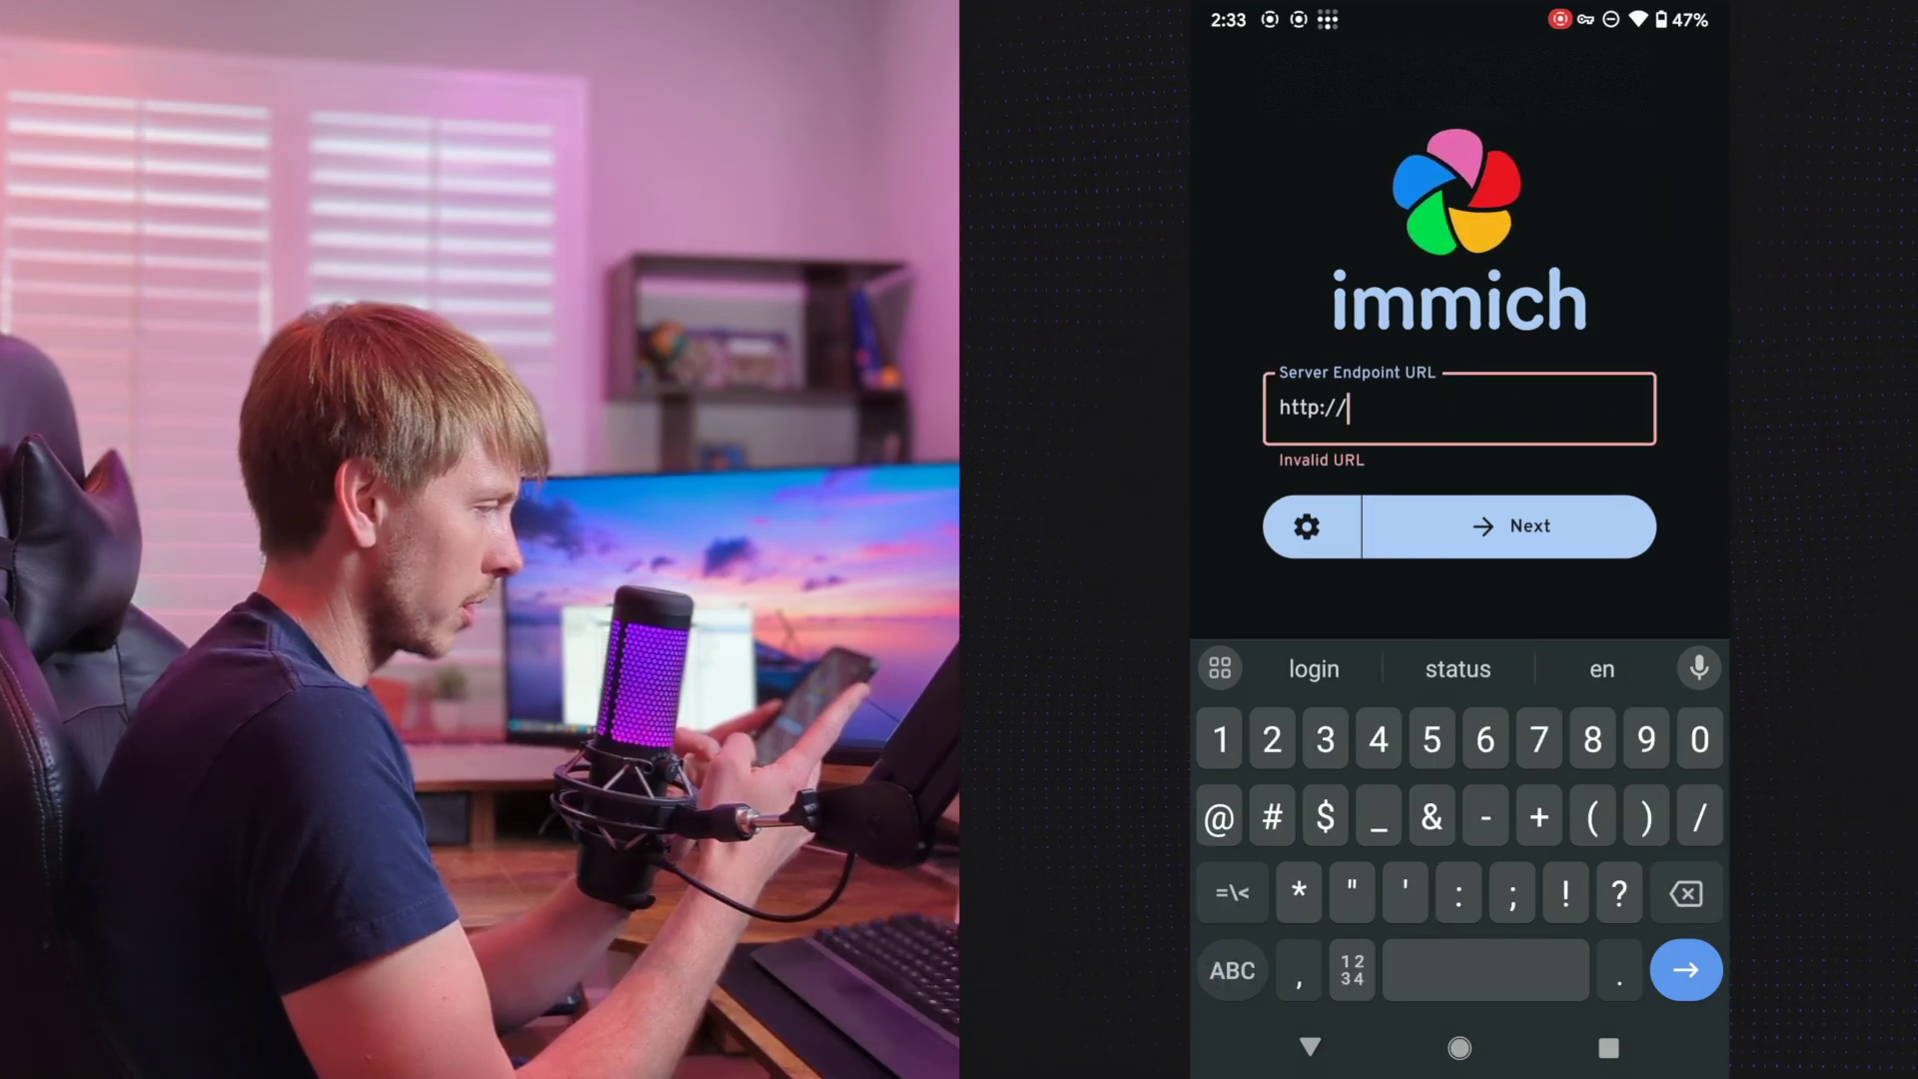
left_click(1487, 668)
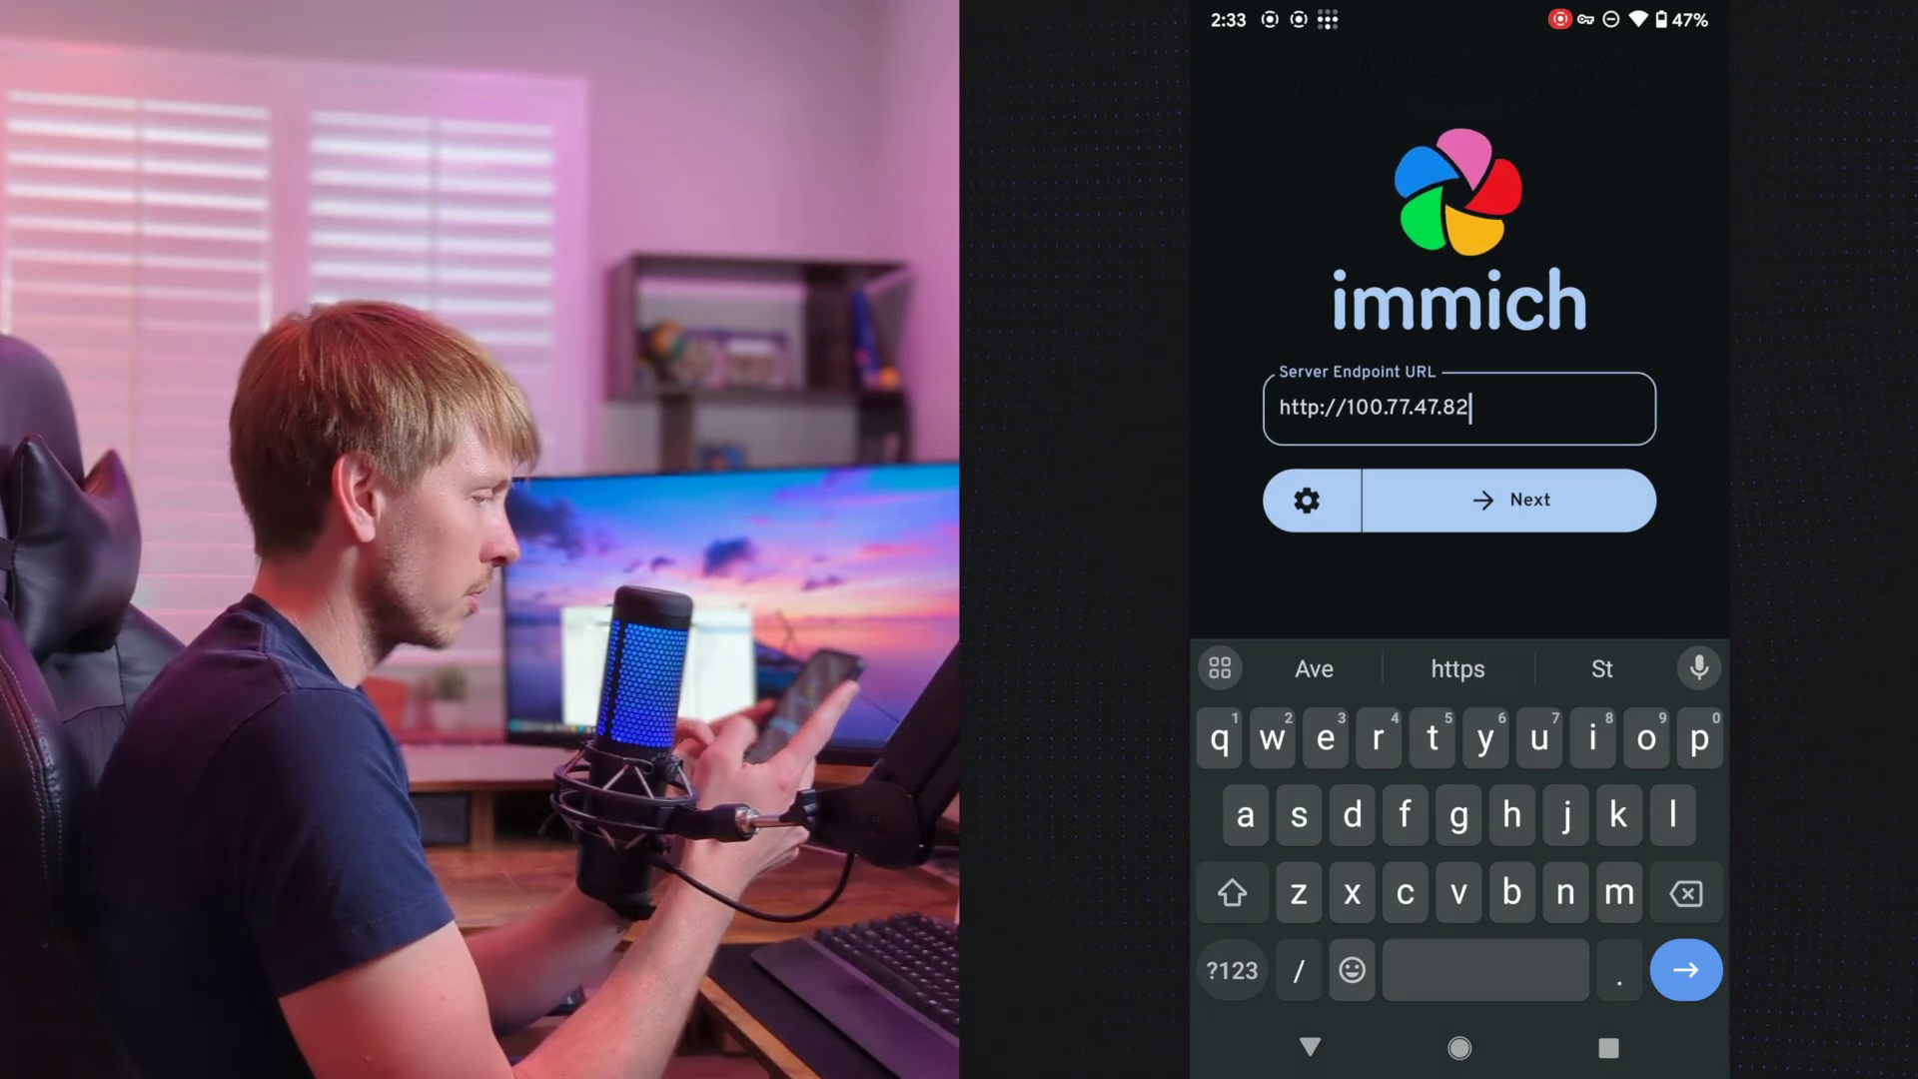
left_click(1232, 970)
type(":")
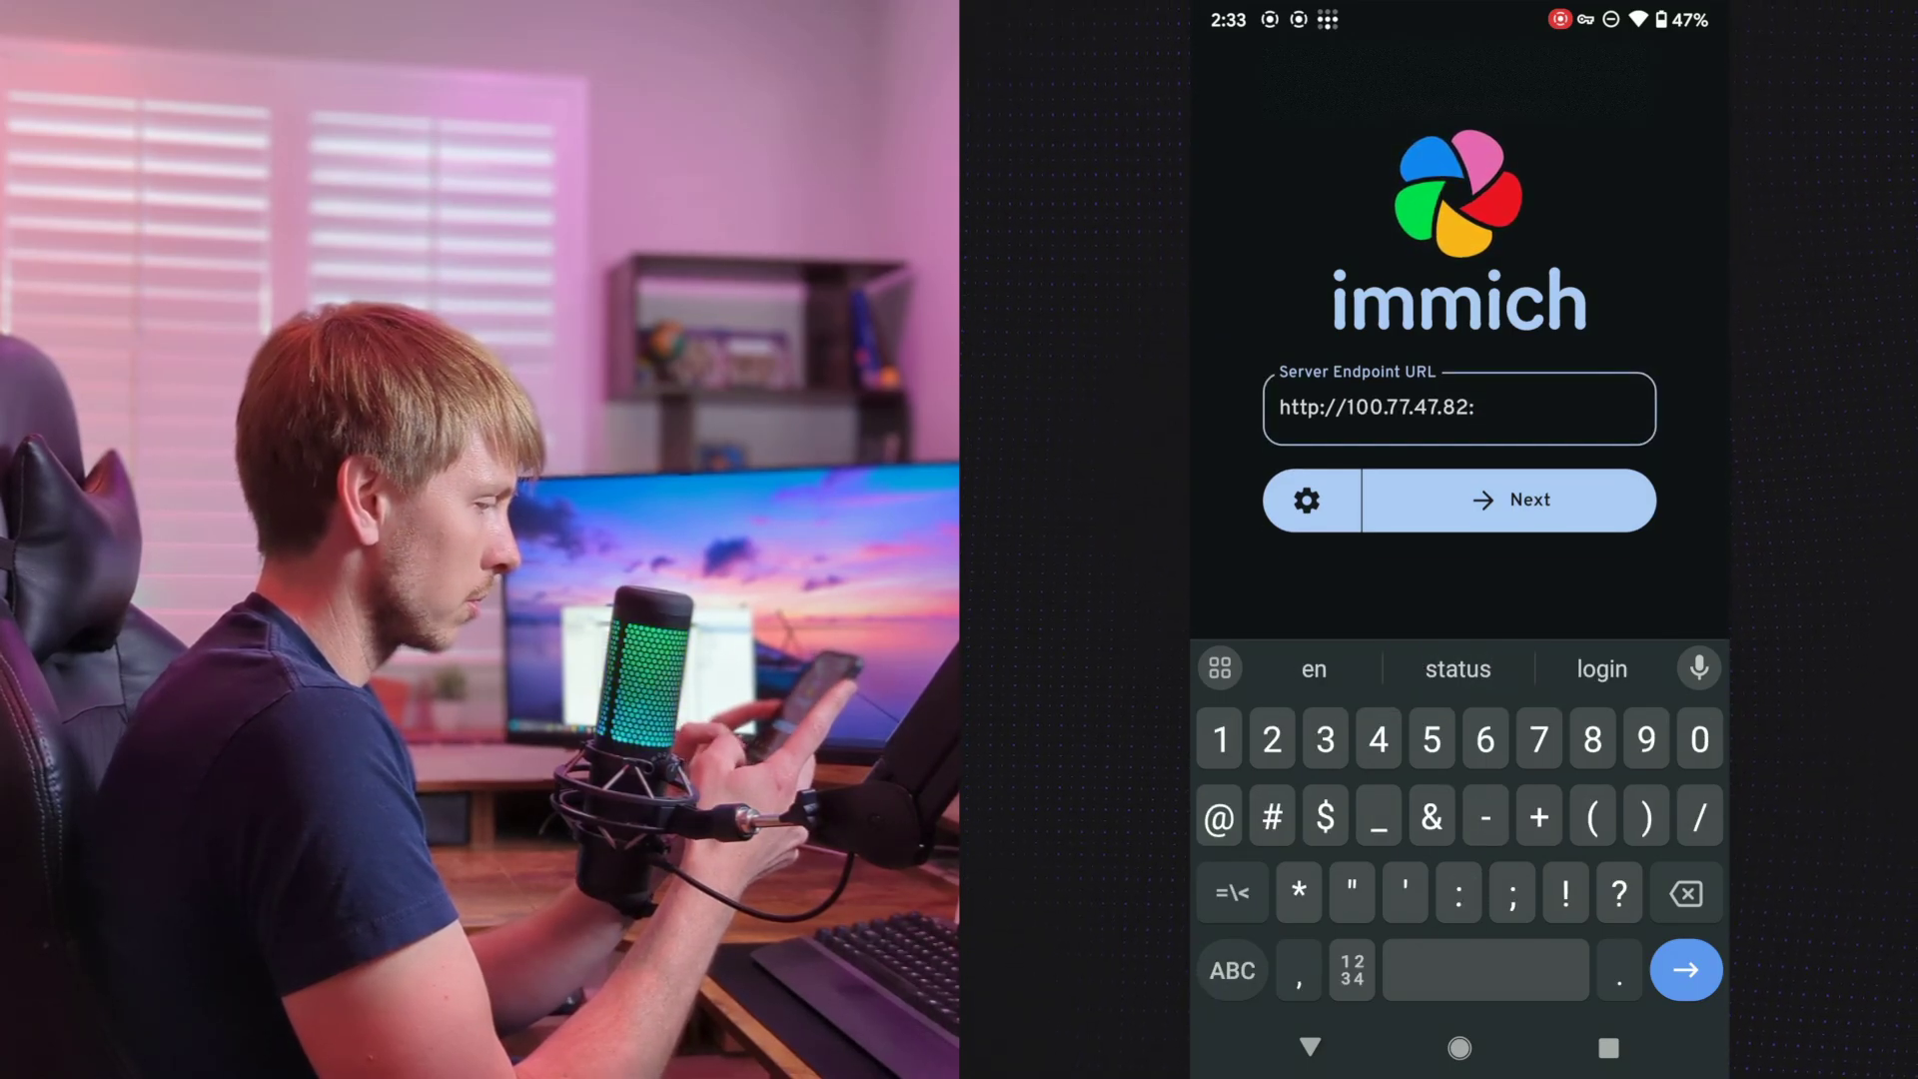
type("2283")
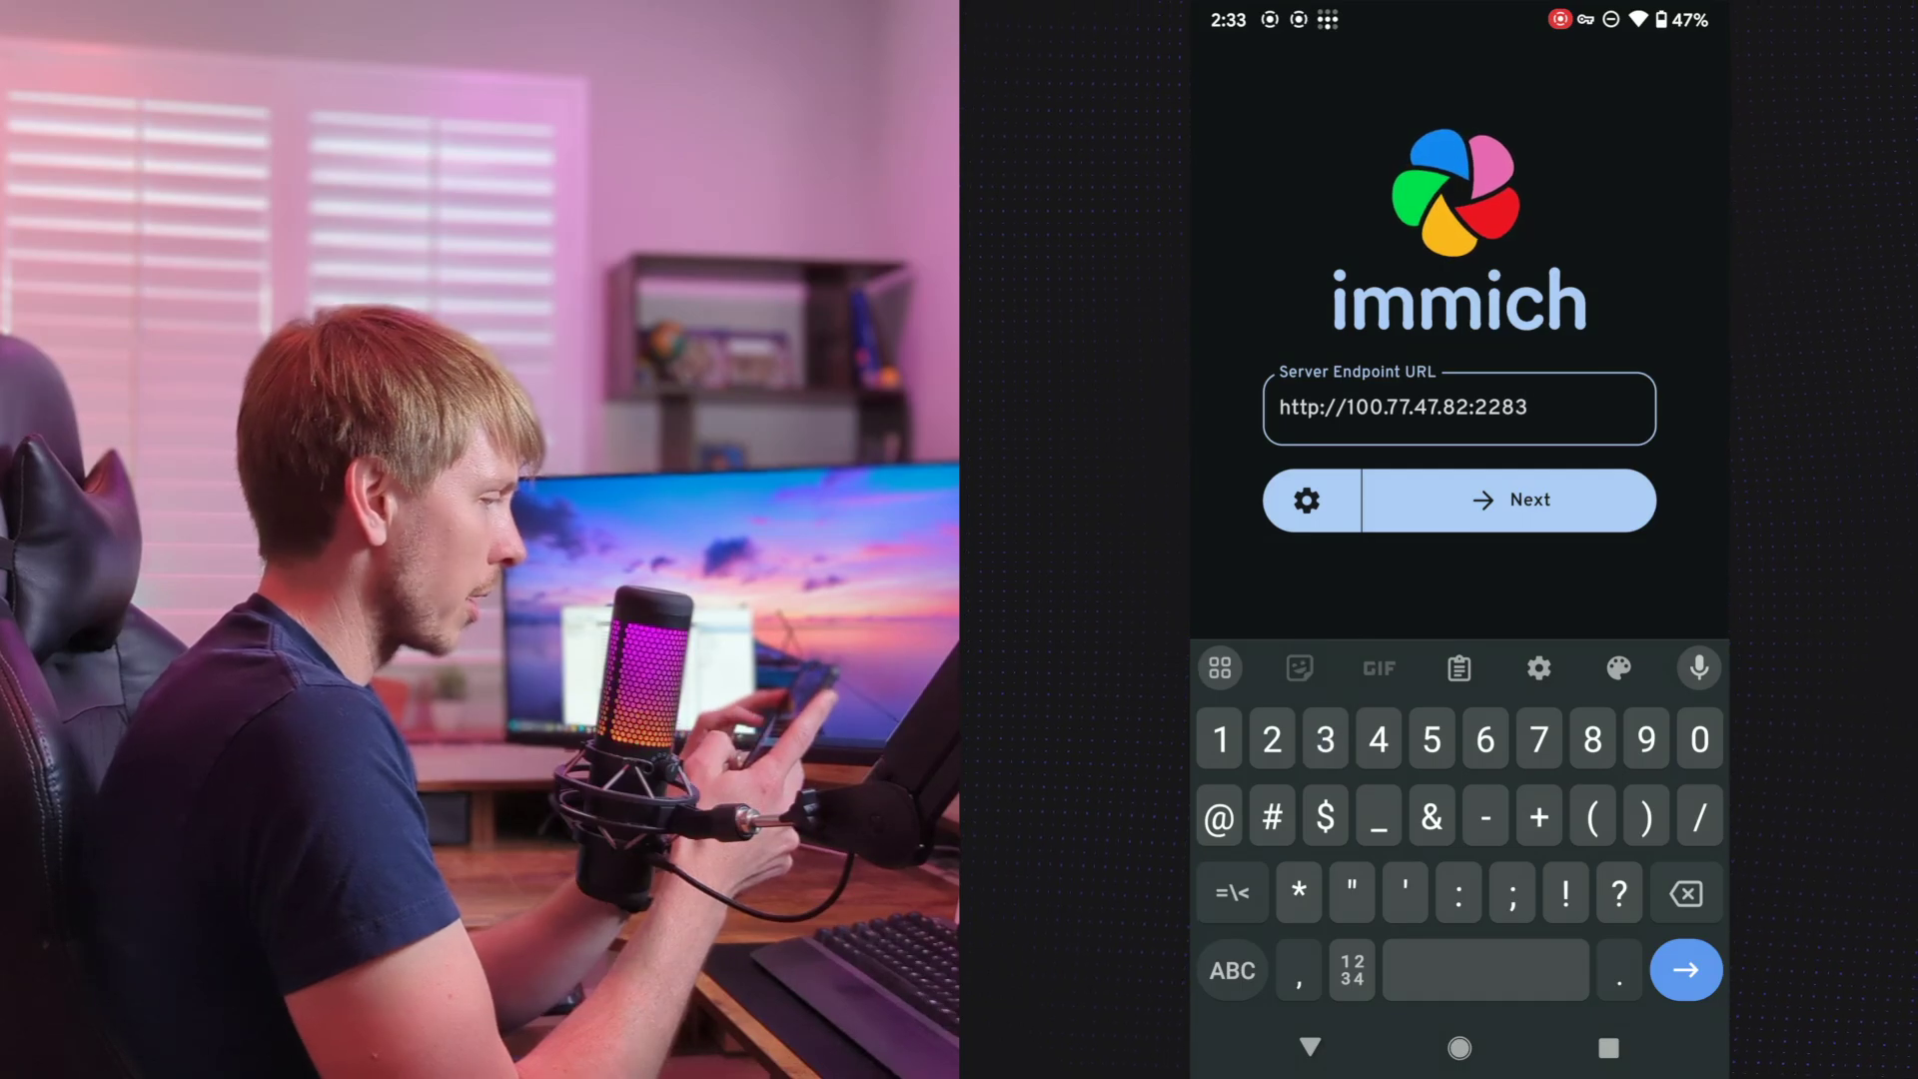
double_click(1300, 416)
left_click_drag(1328, 438, 1592, 430)
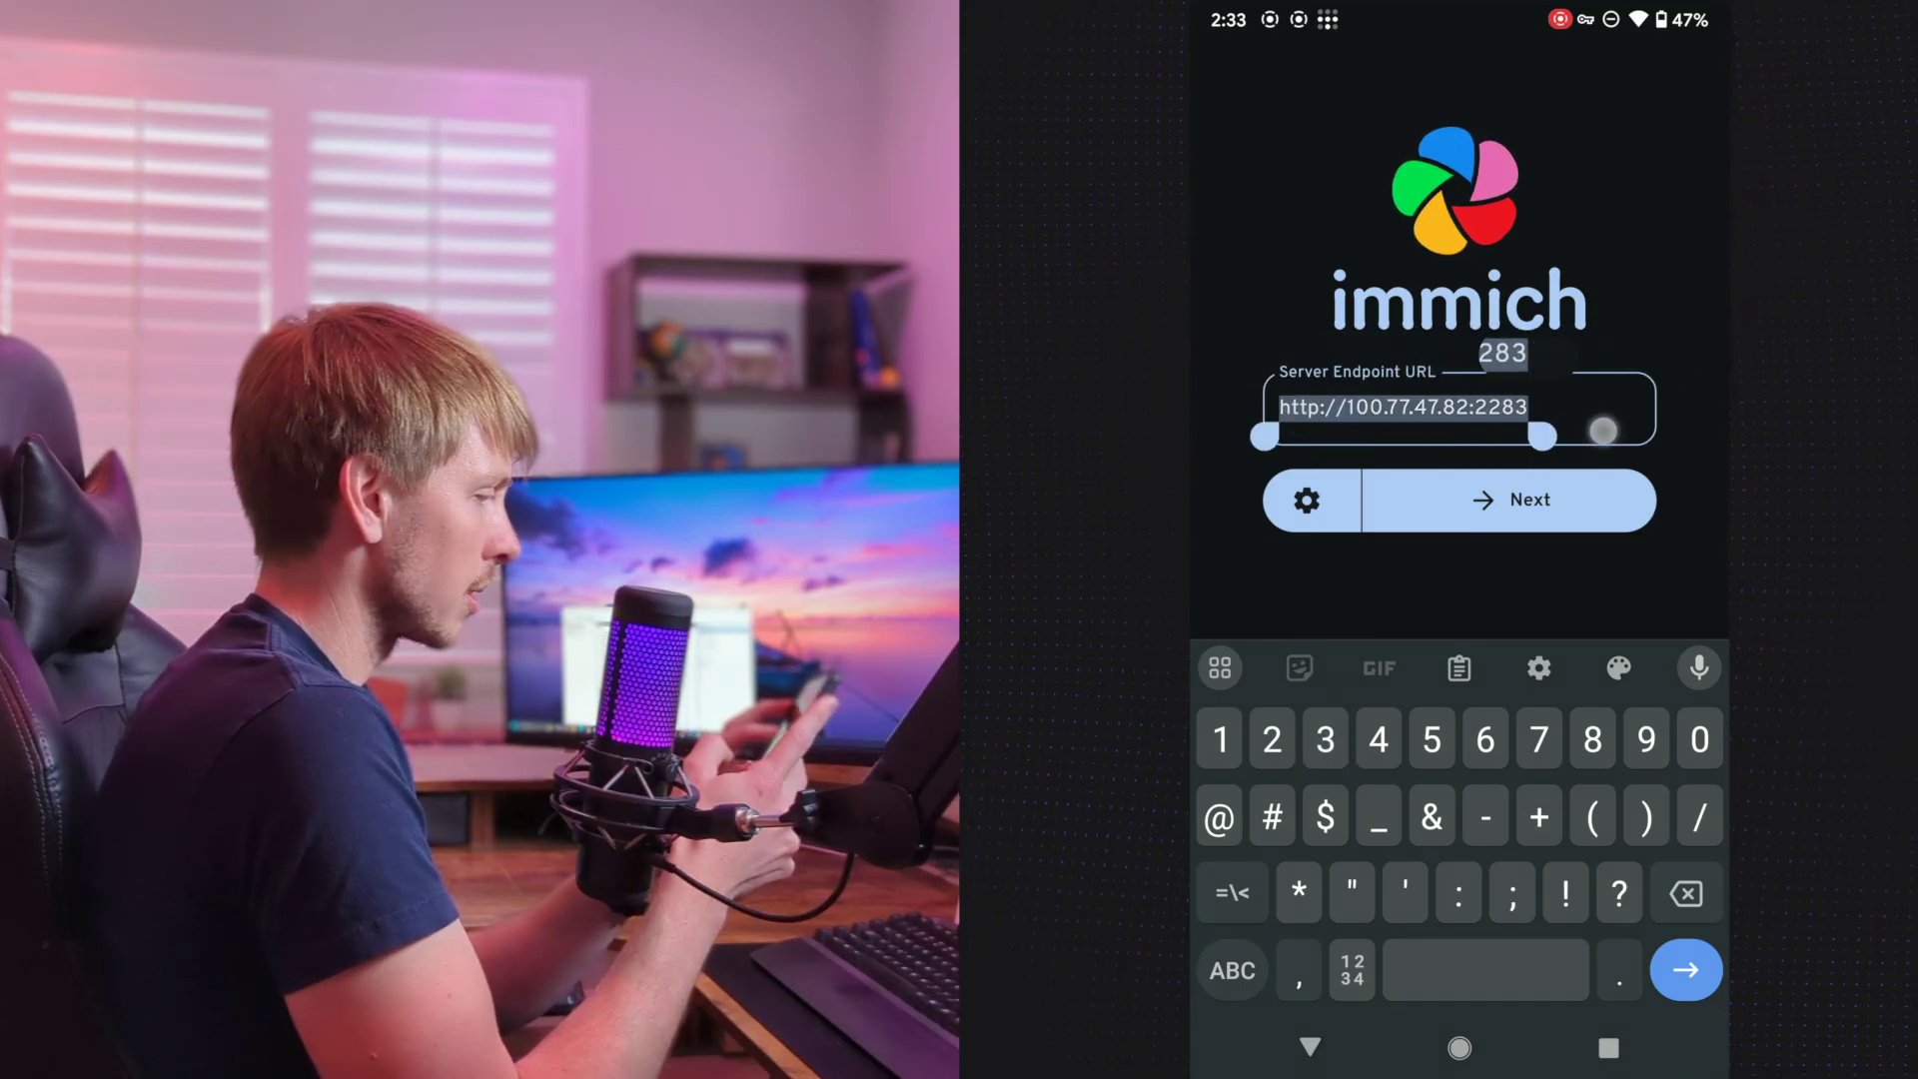
left_click(1302, 357)
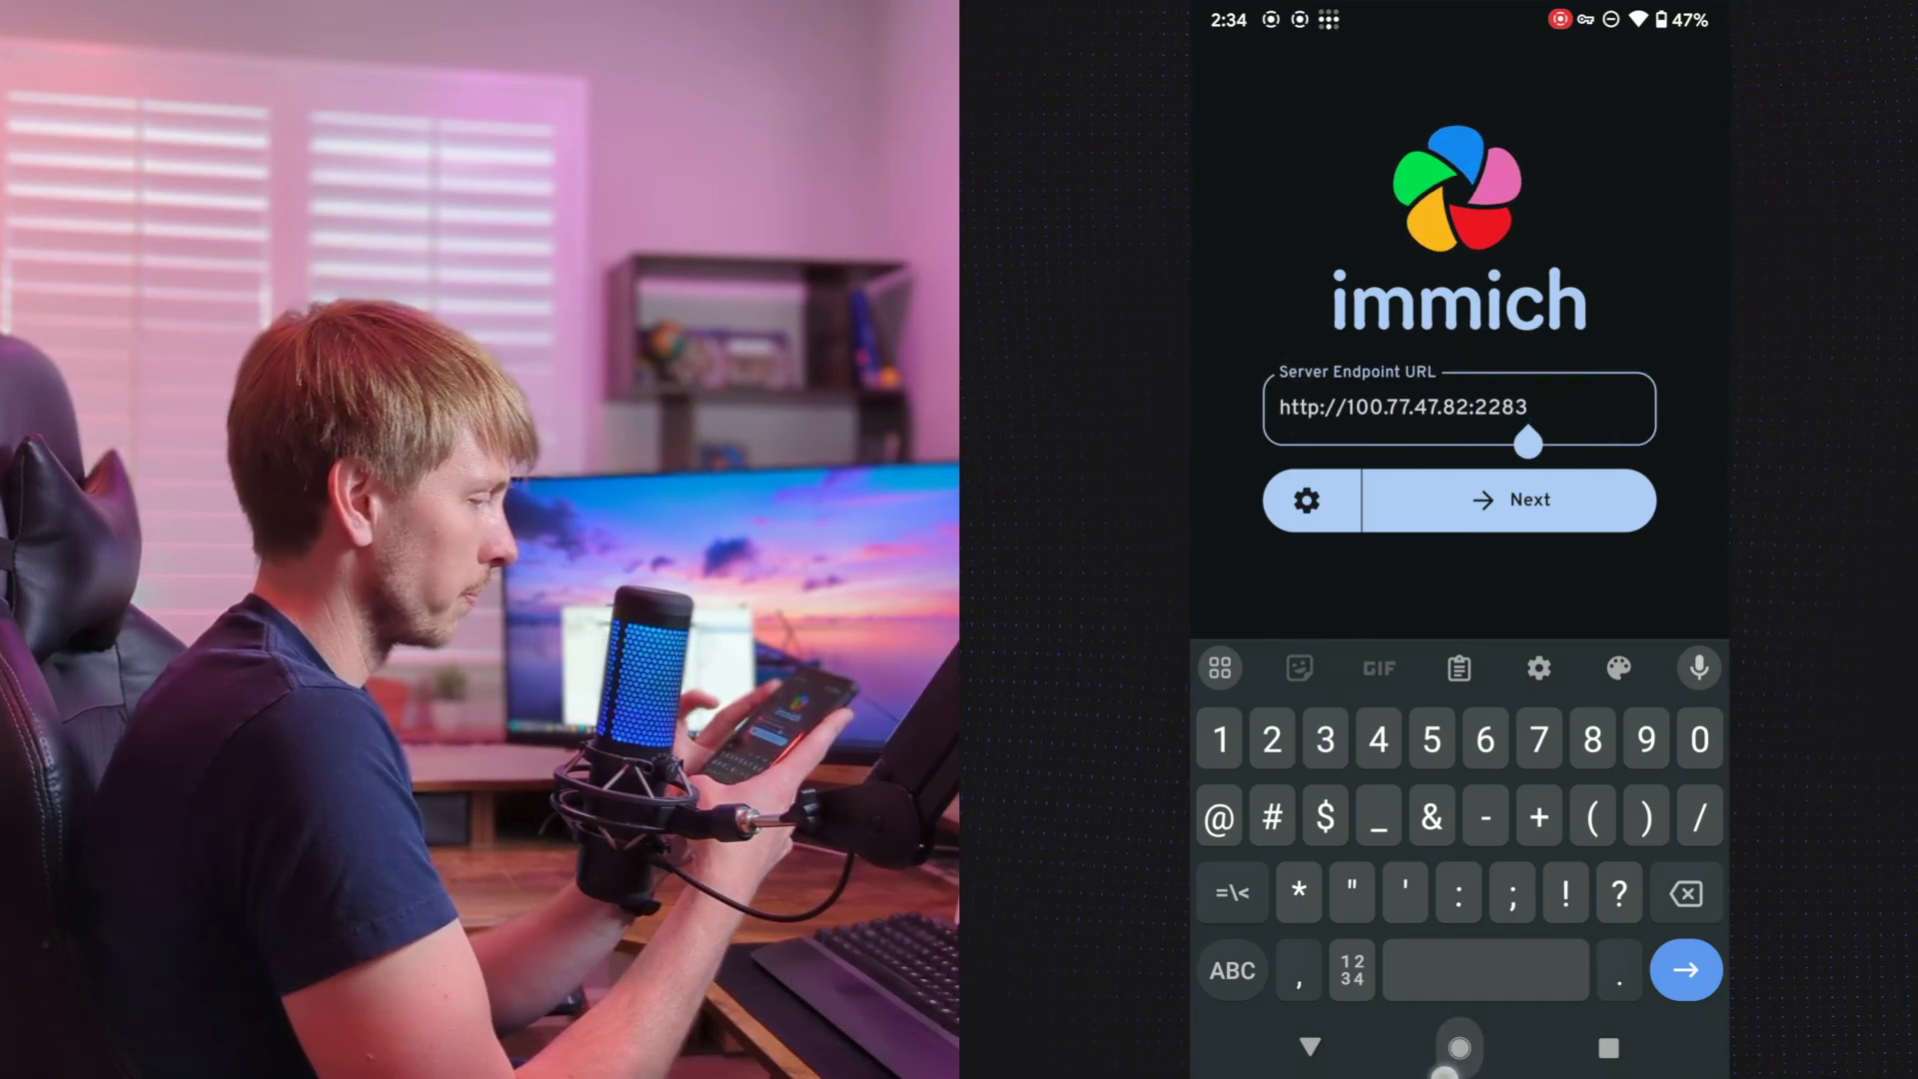
left_click(1459, 1046)
left_click(1549, 788)
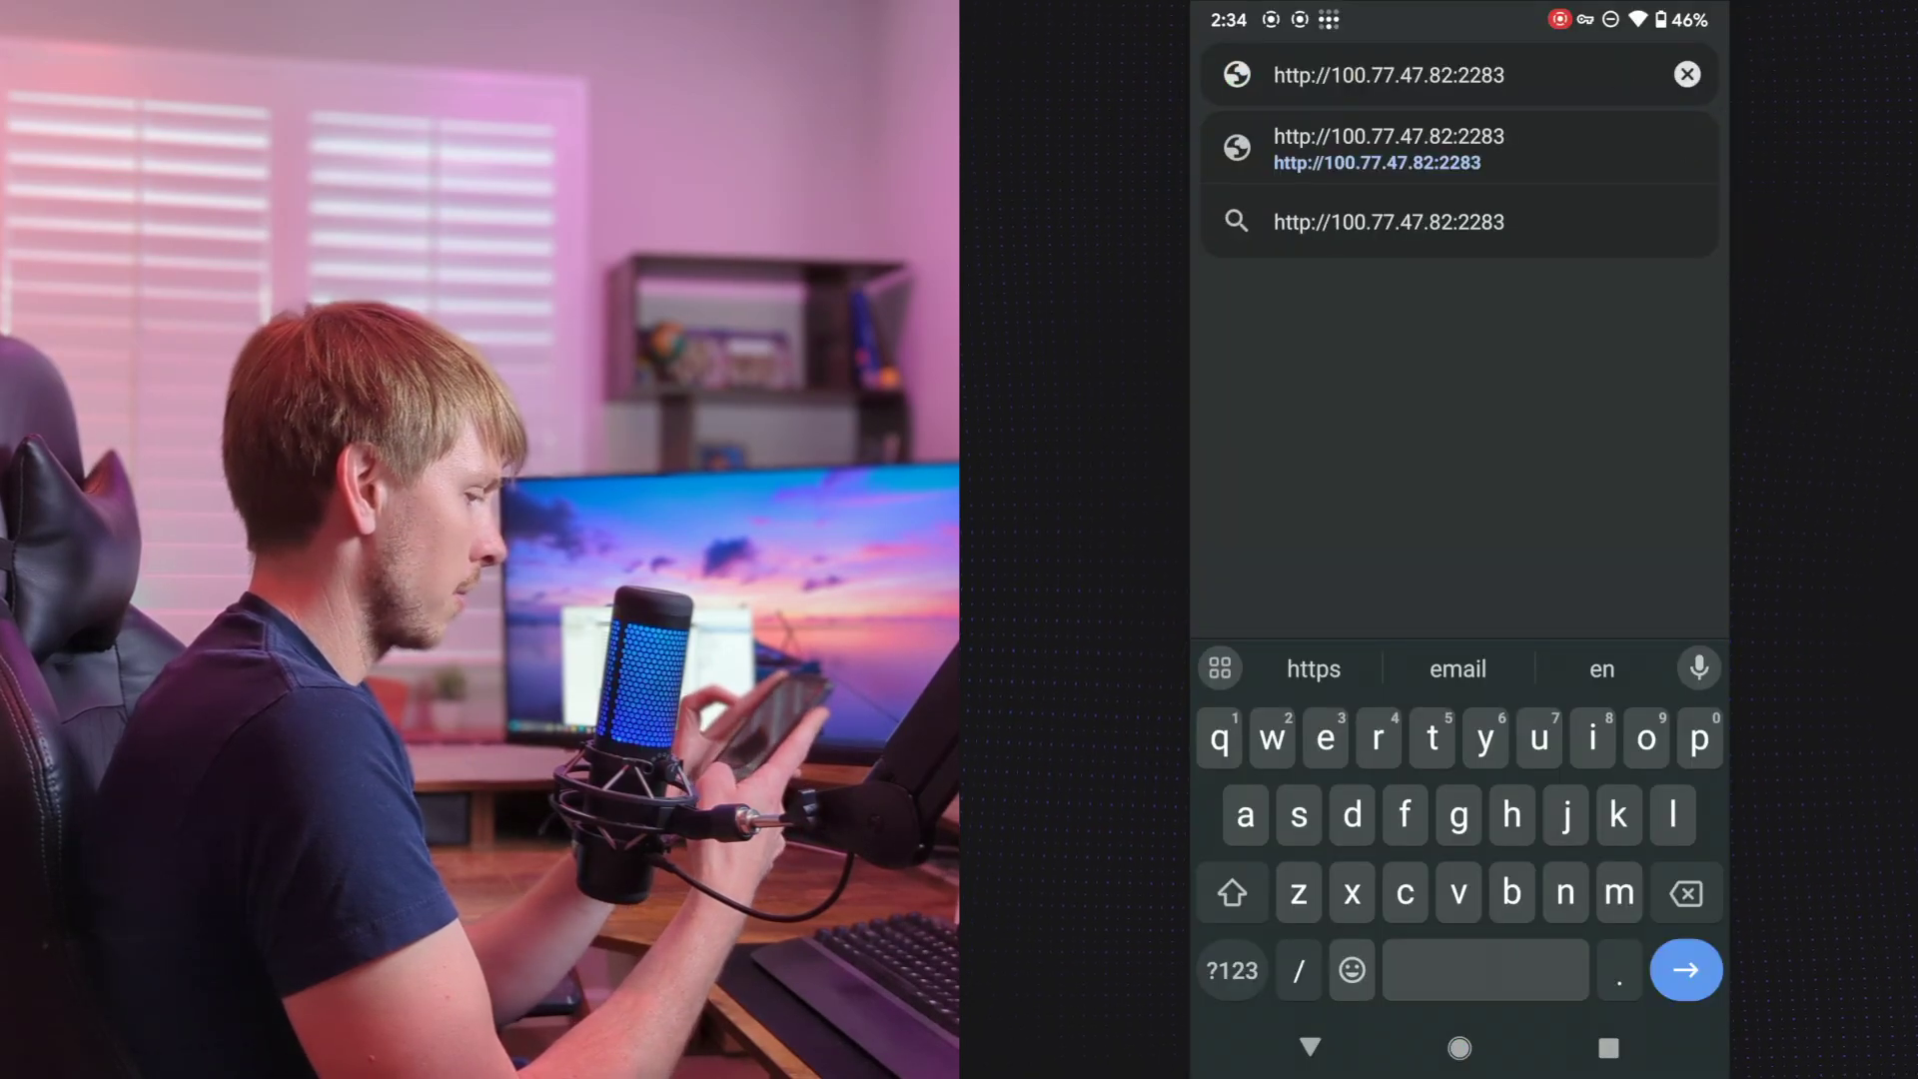
key("Return")
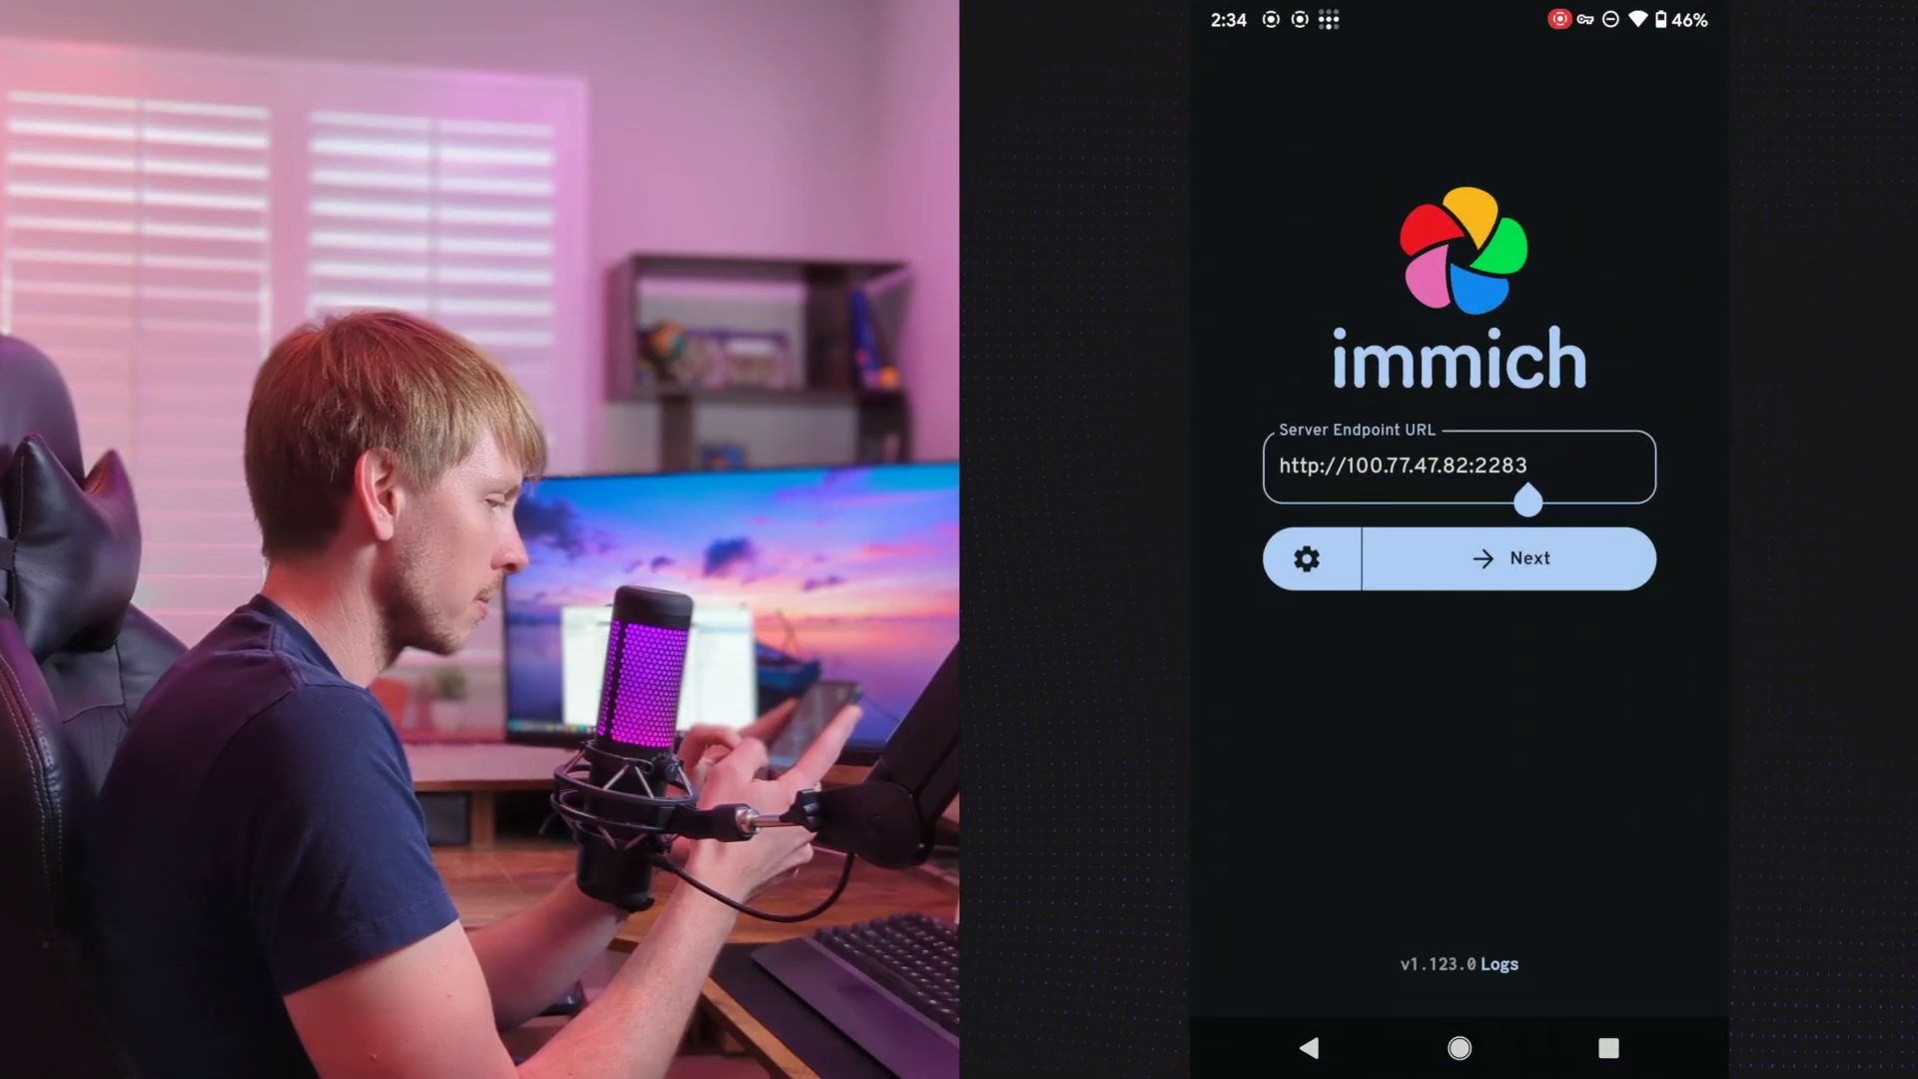
- Connect the Immich mobile app to the entered server and browse the Photos timeline
left_click(1509, 558)
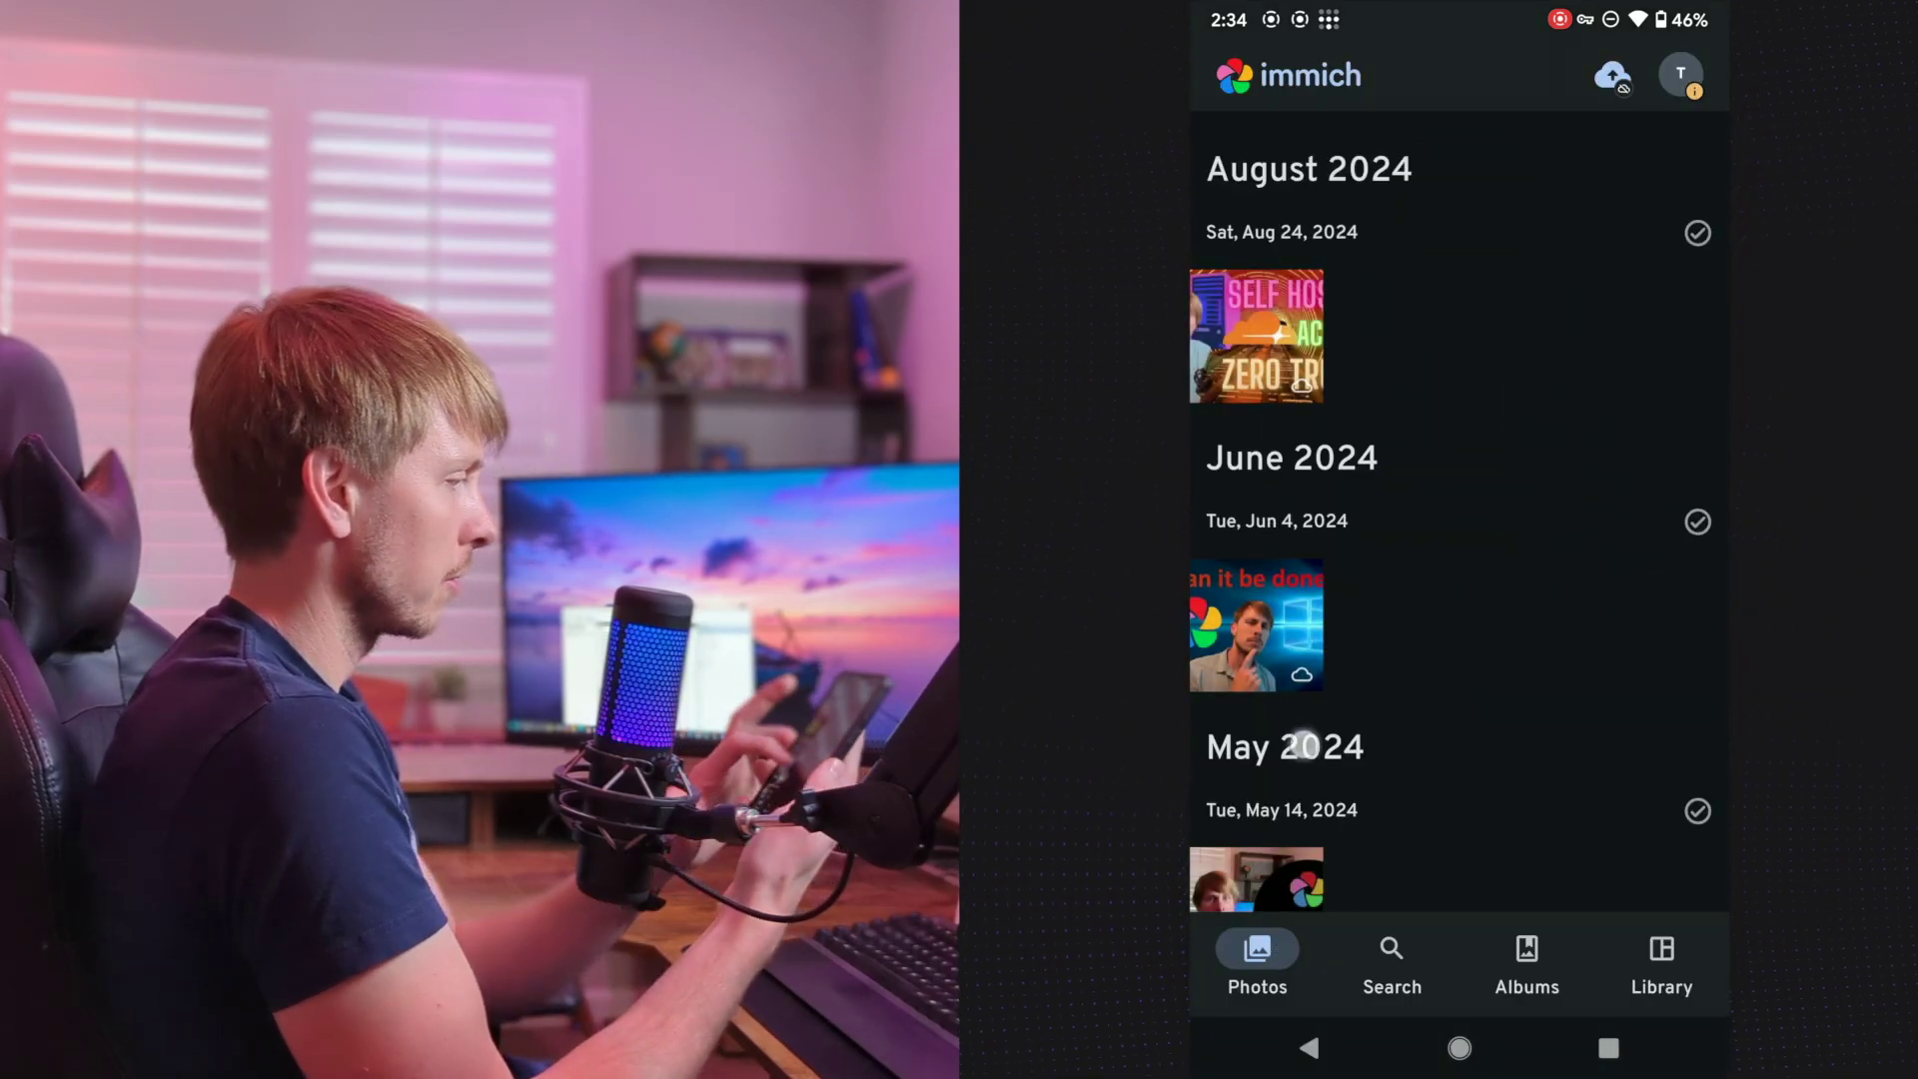
scroll(1304, 744, "down", 3)
scroll(1233, 677, "up", 3)
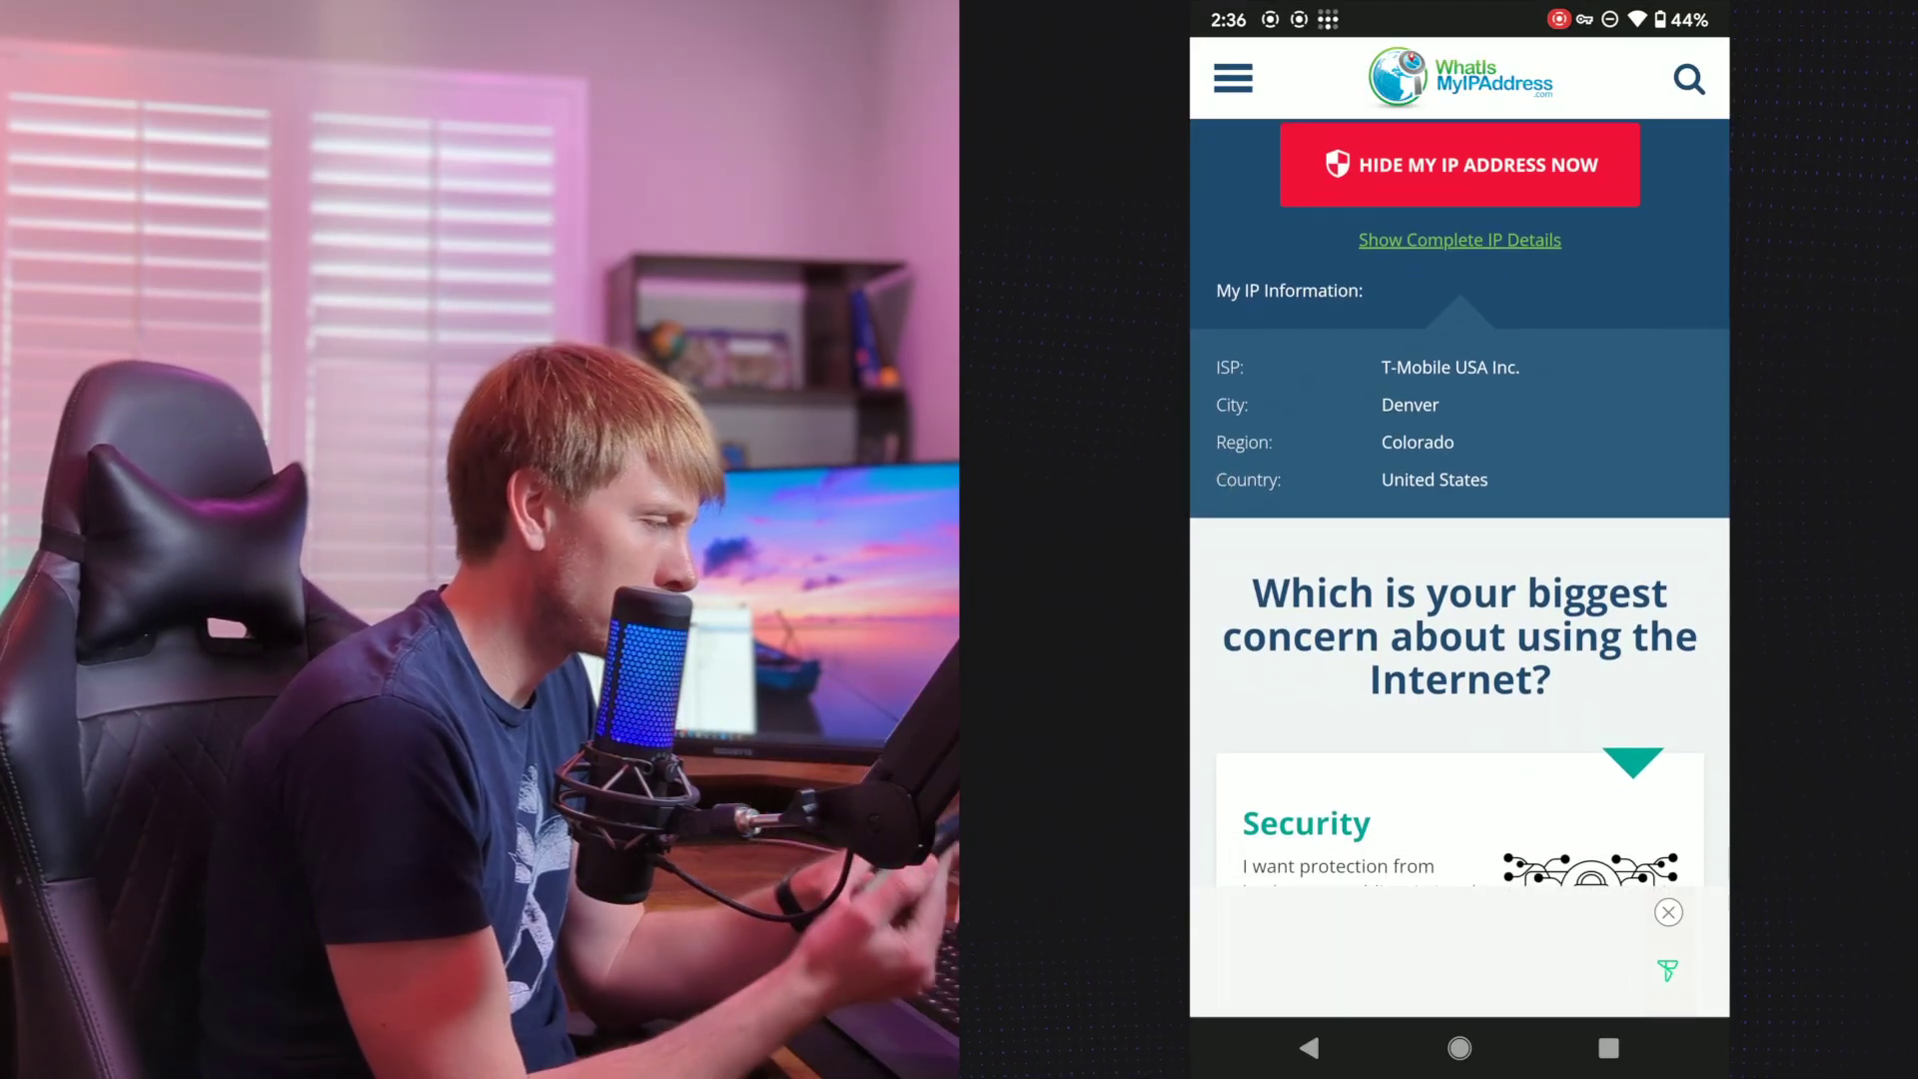
- Reopen Immich from the home screen, check the photos and the account's server details, and return to the home screen
left_click(1460, 1048)
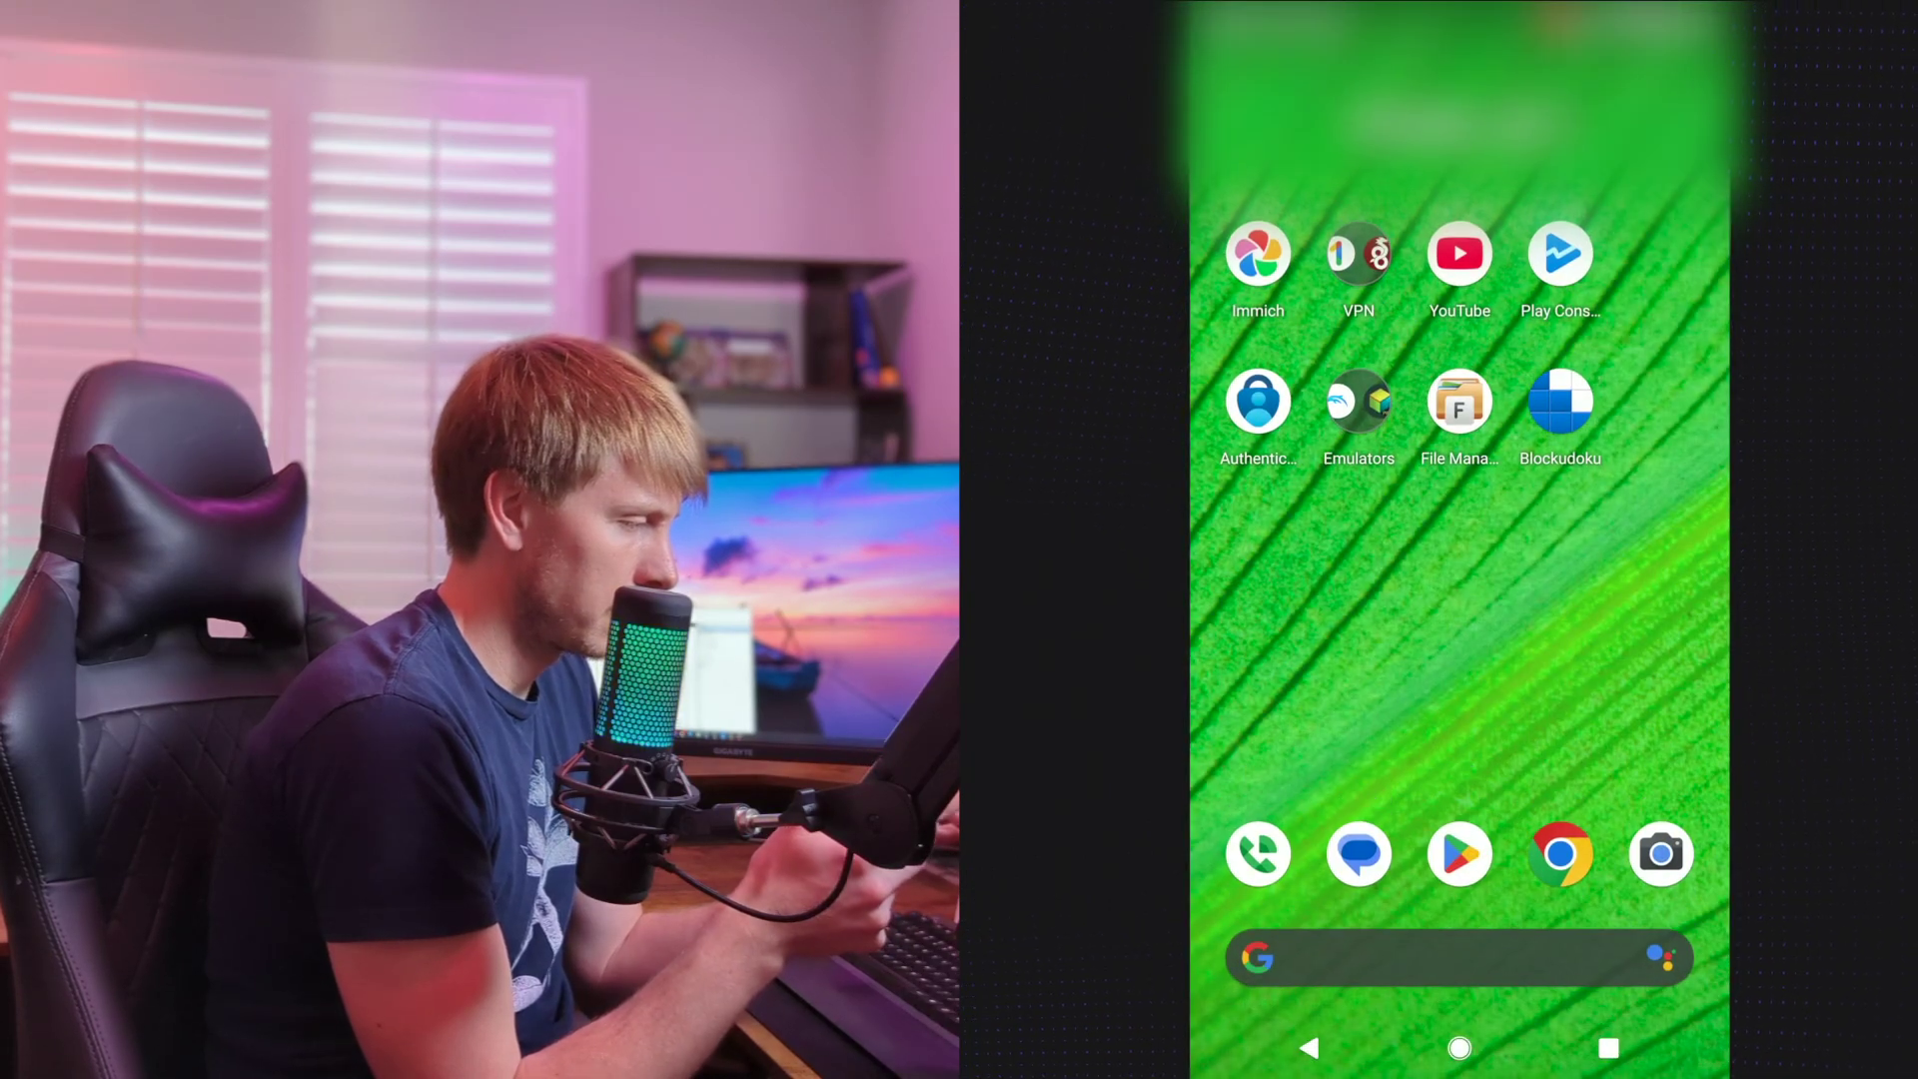
left_click(1257, 253)
scroll(1598, 591, "down", 1)
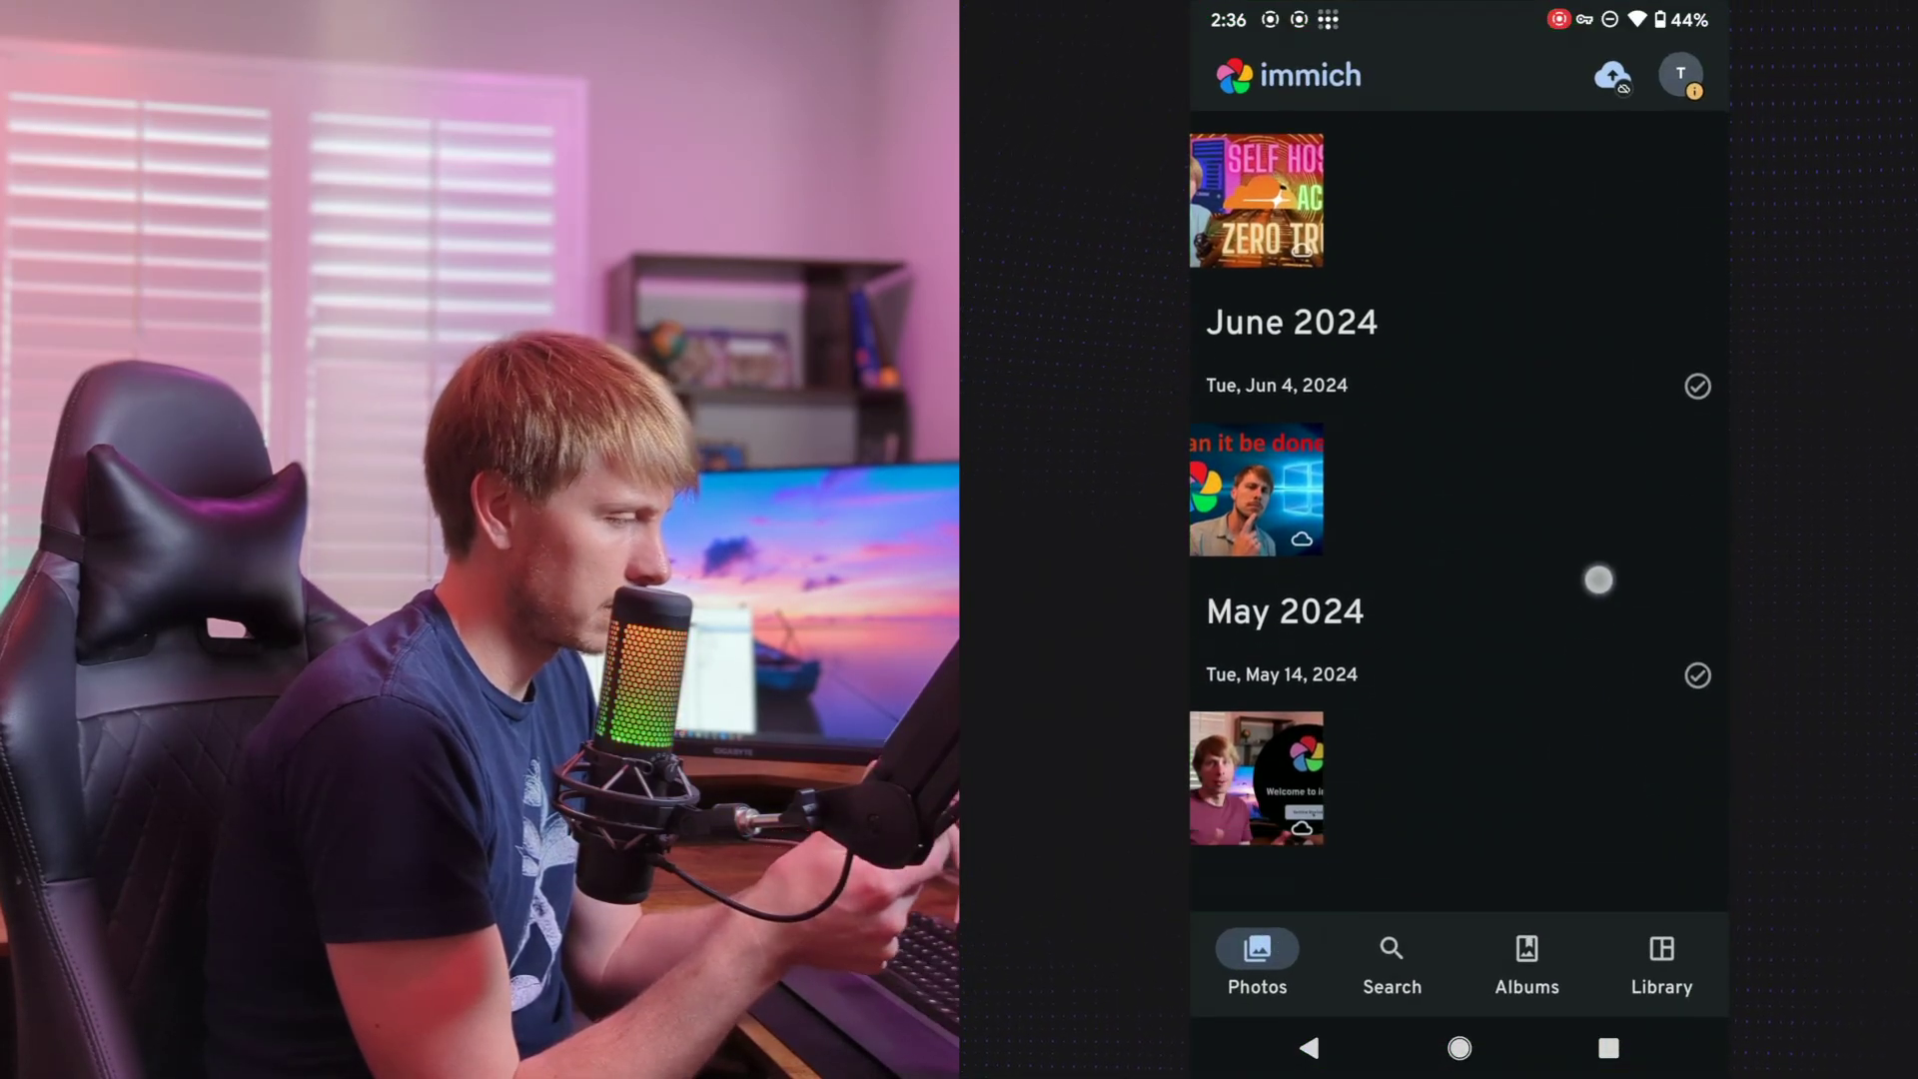
left_click(1681, 73)
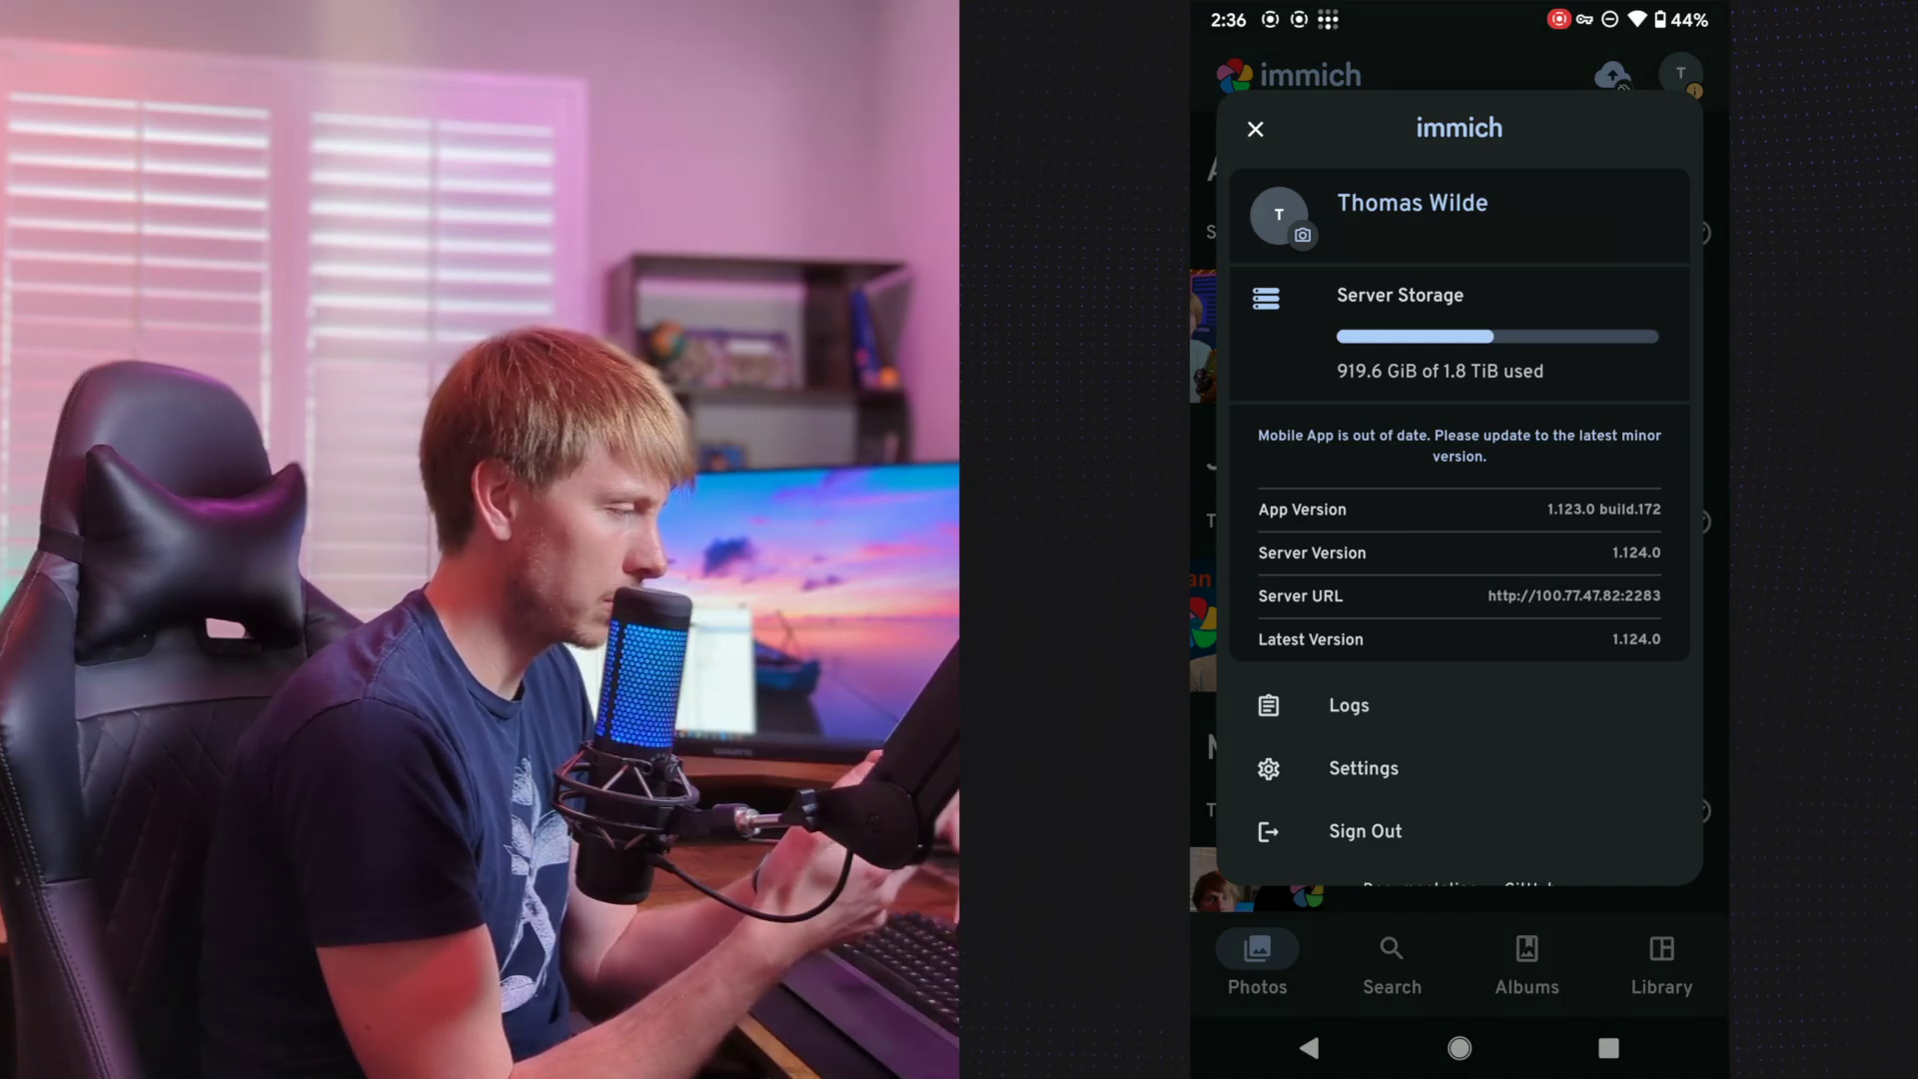
key("Escape")
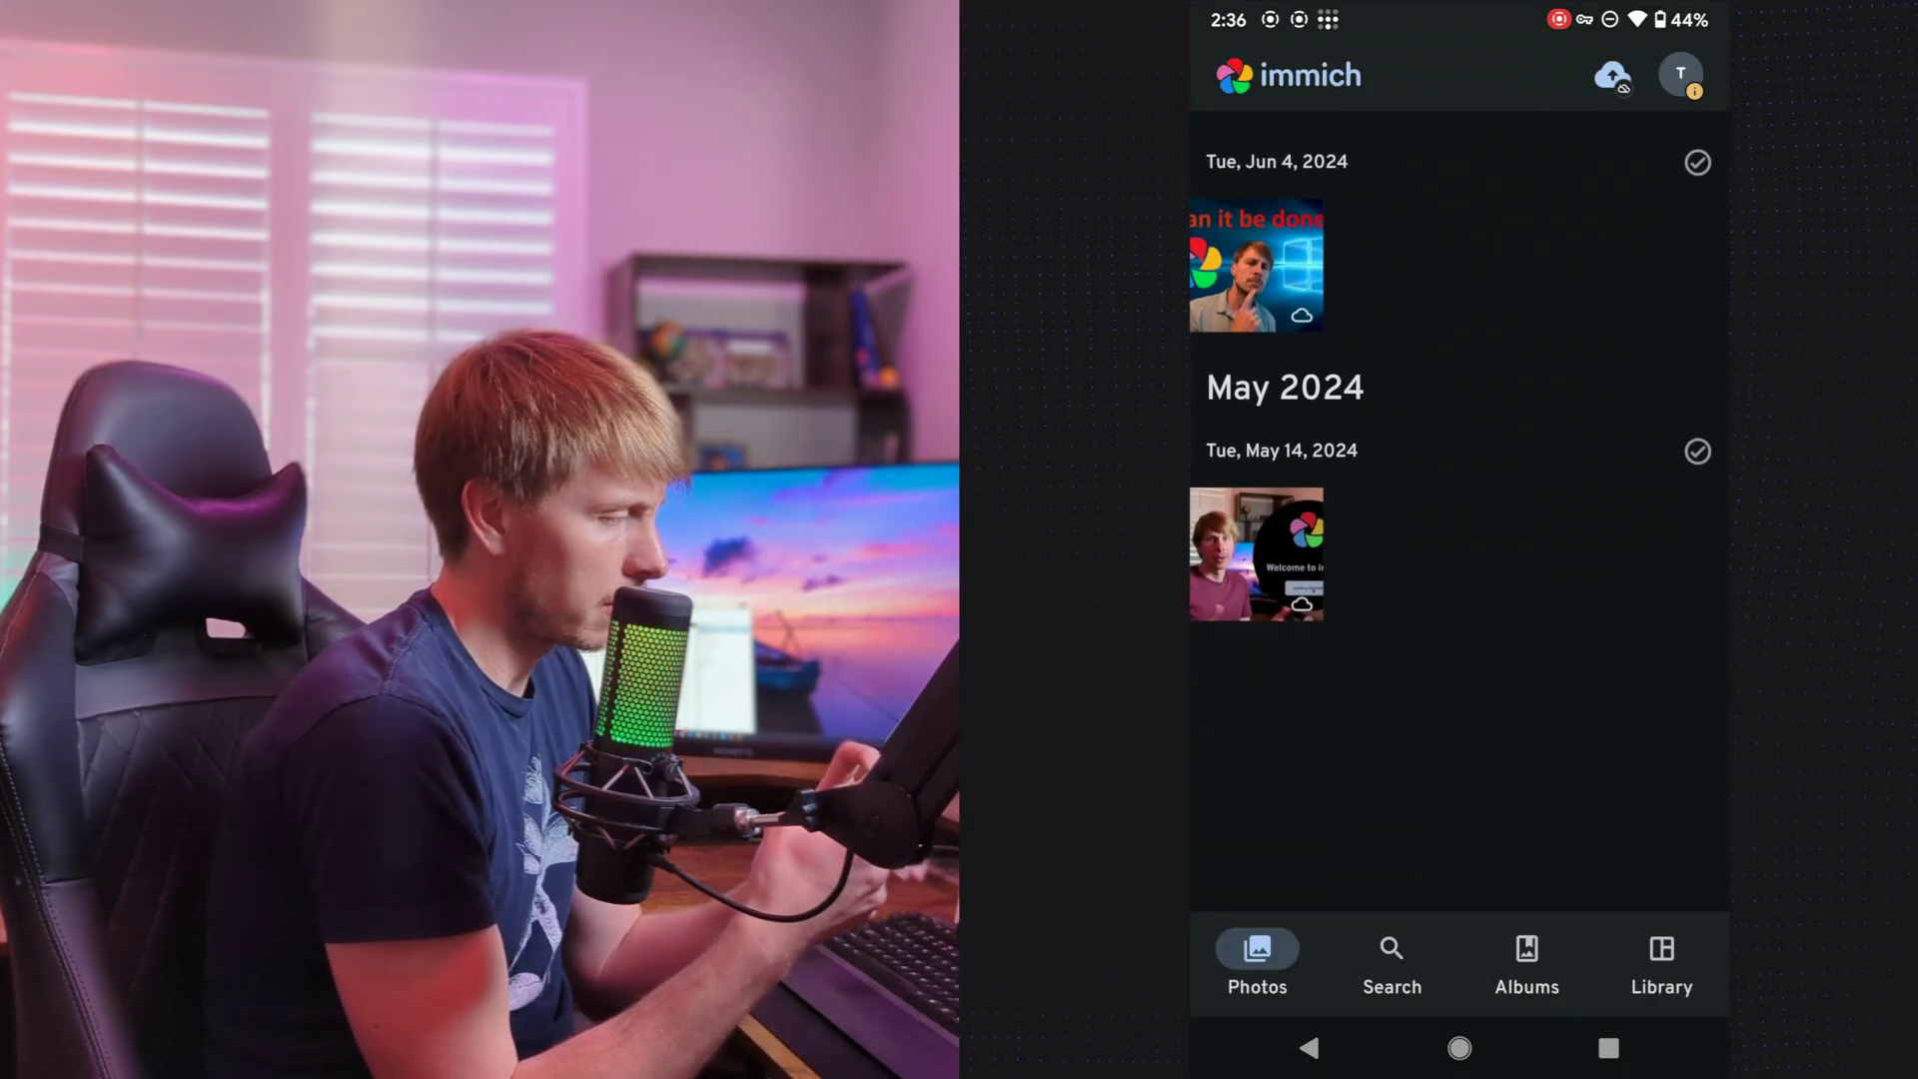
left_click(1459, 1048)
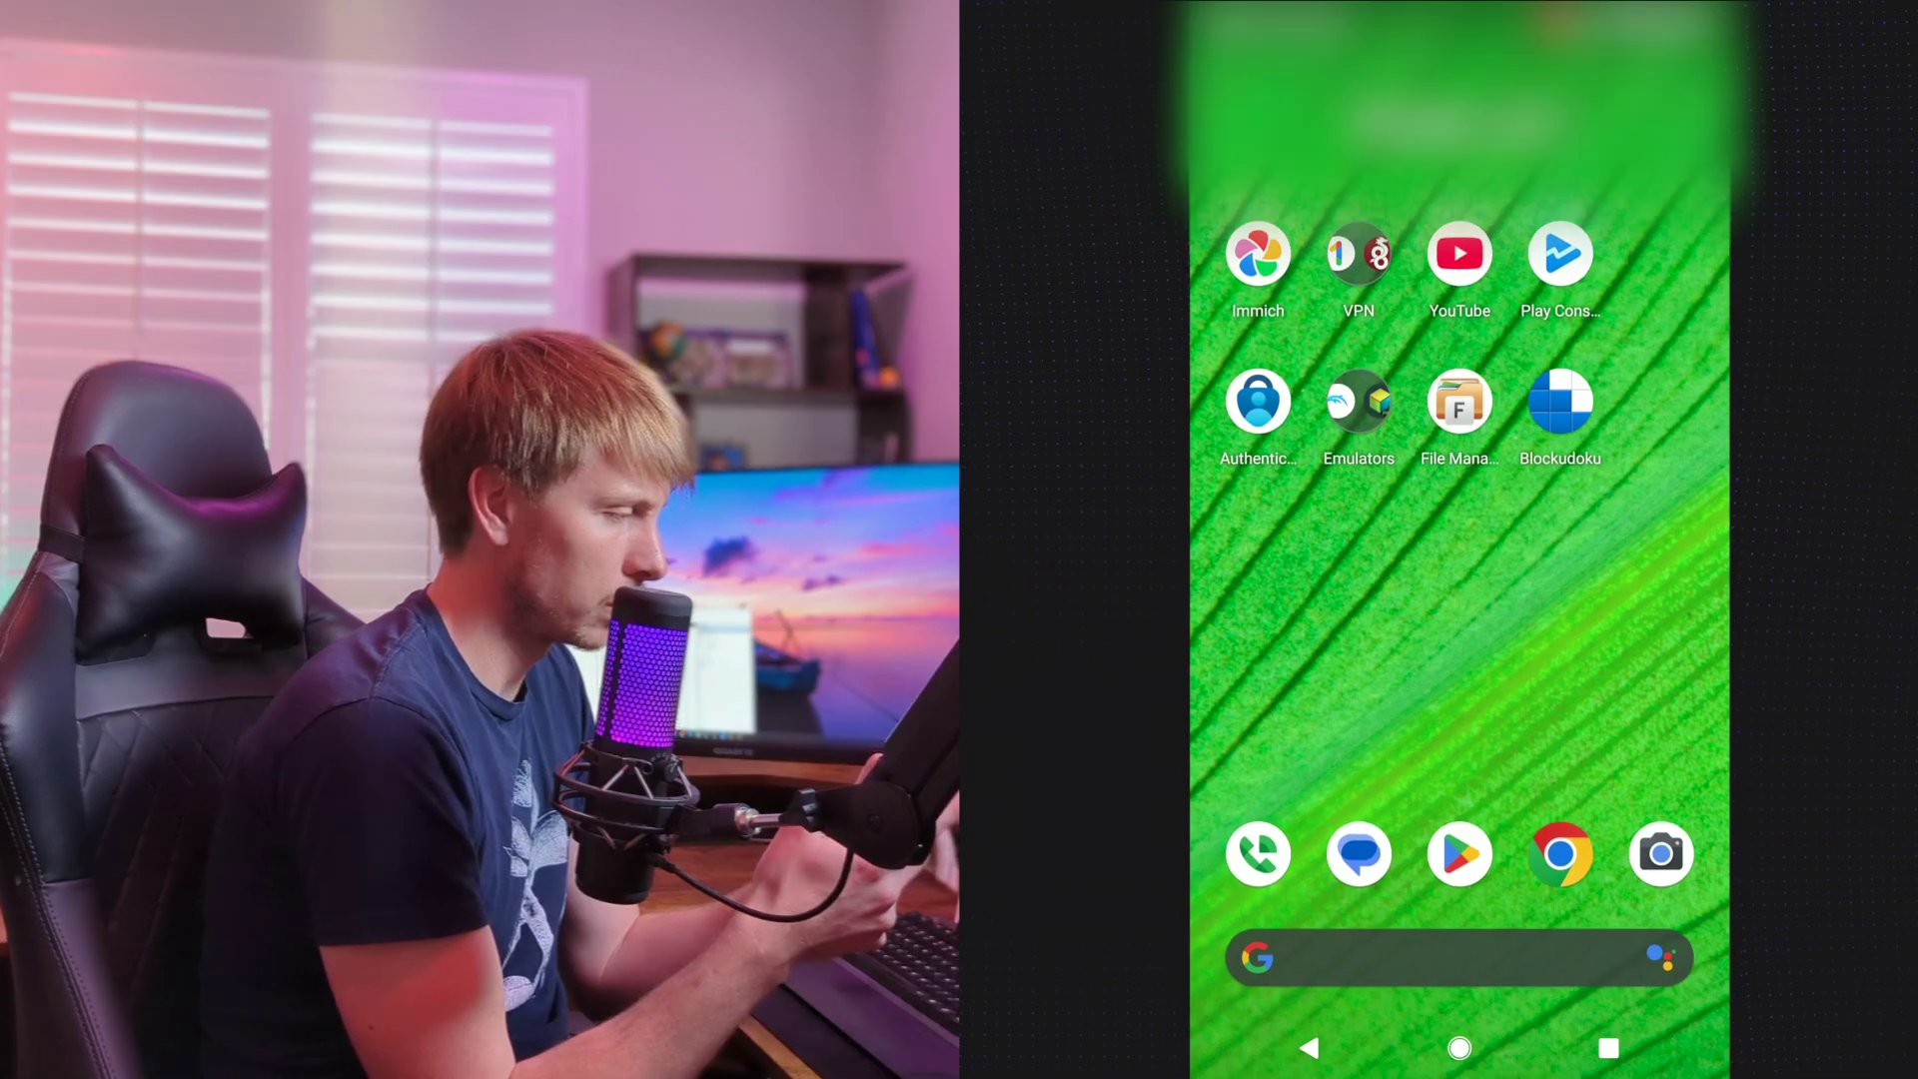
- Back up the phone's Screenshots album from the Immich app, and reload the Immich Photos page on the PC
left_click(1257, 253)
left_click(1628, 205)
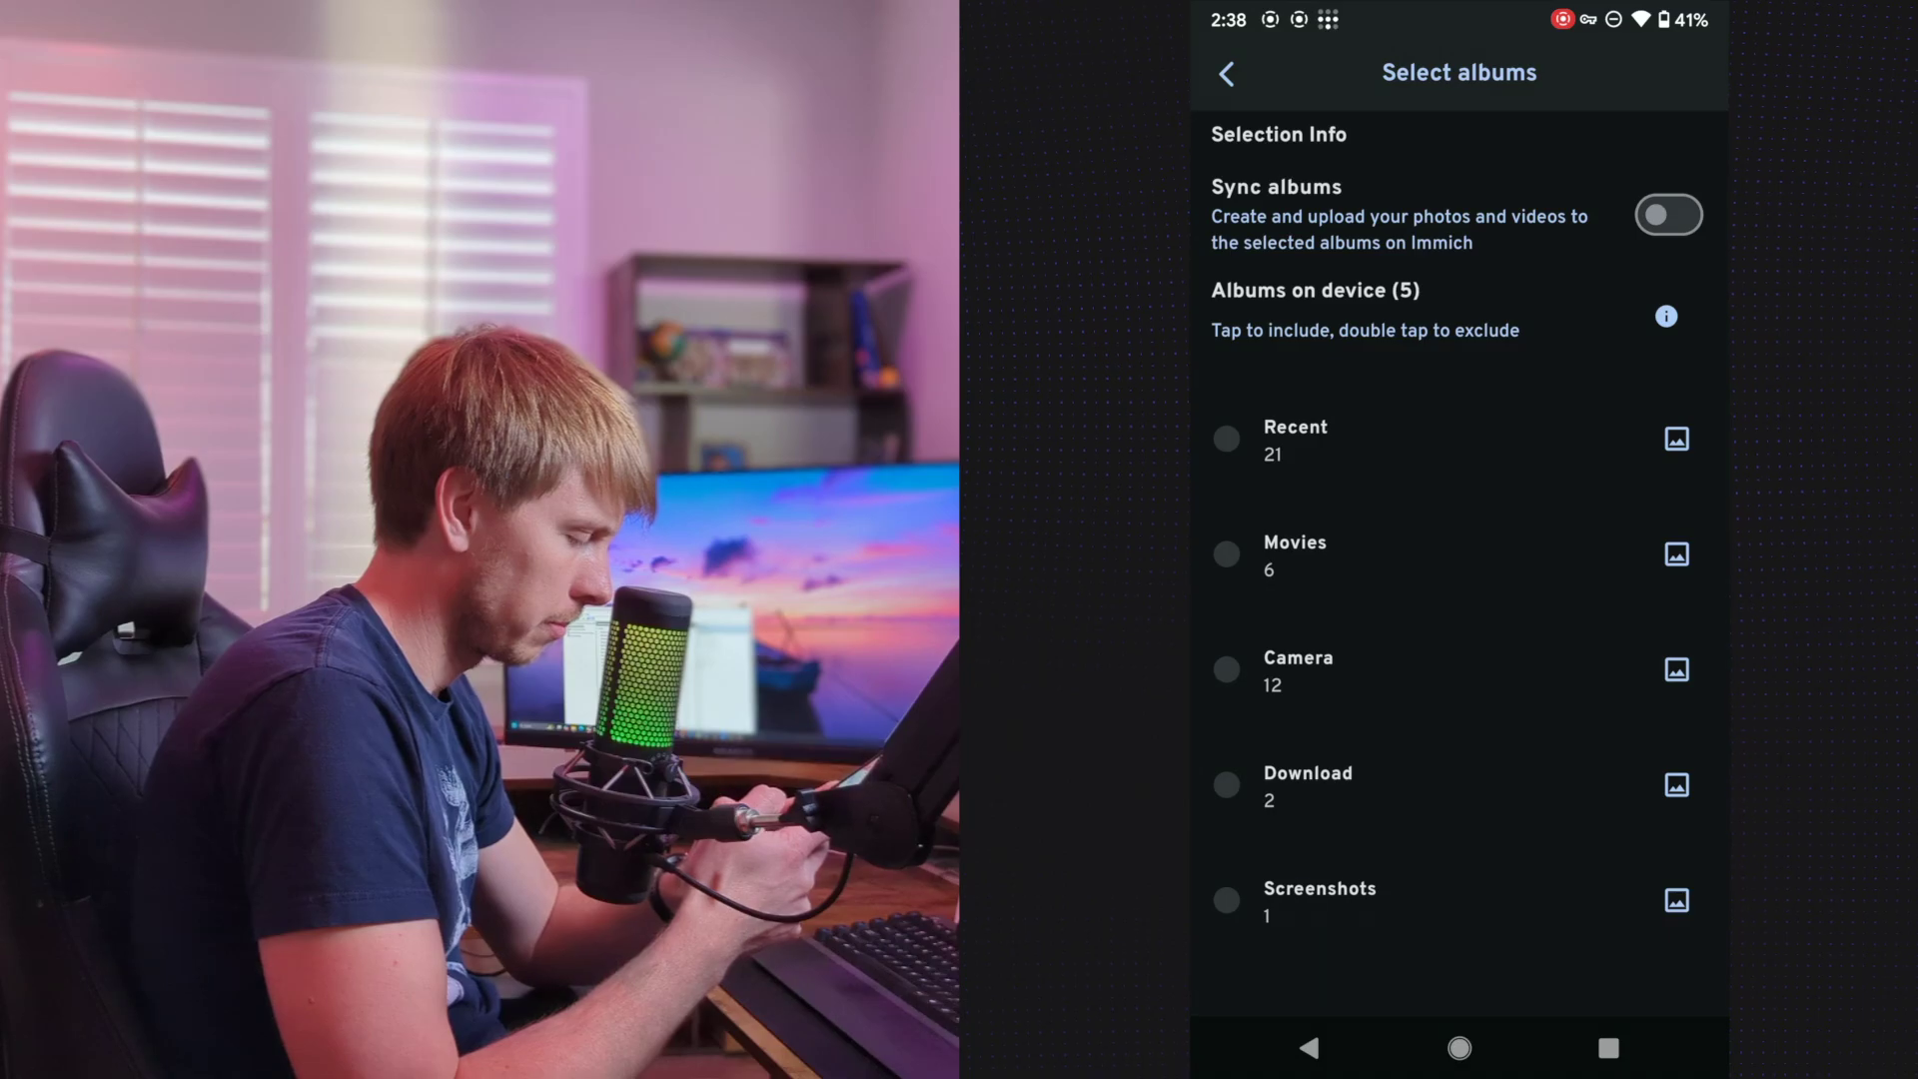
left_click(1302, 897)
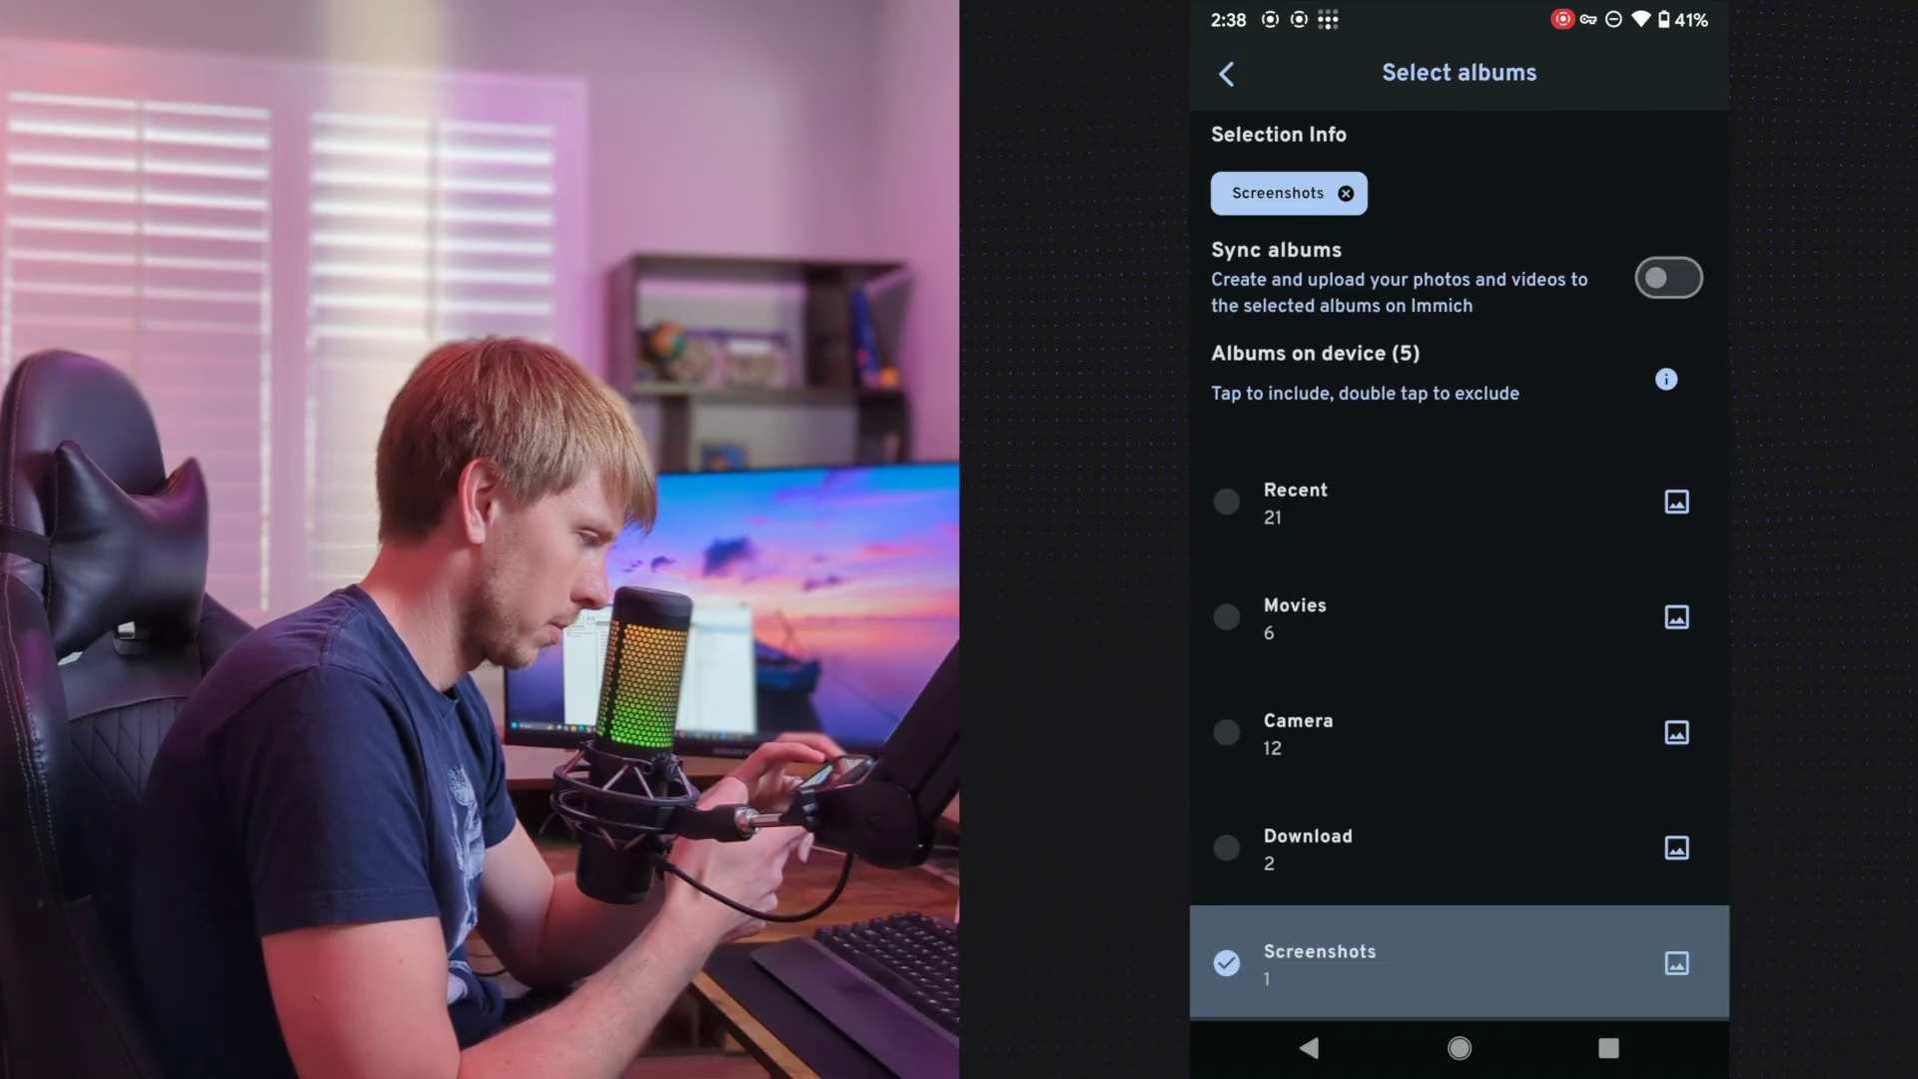
left_click(1227, 73)
left_click(1459, 942)
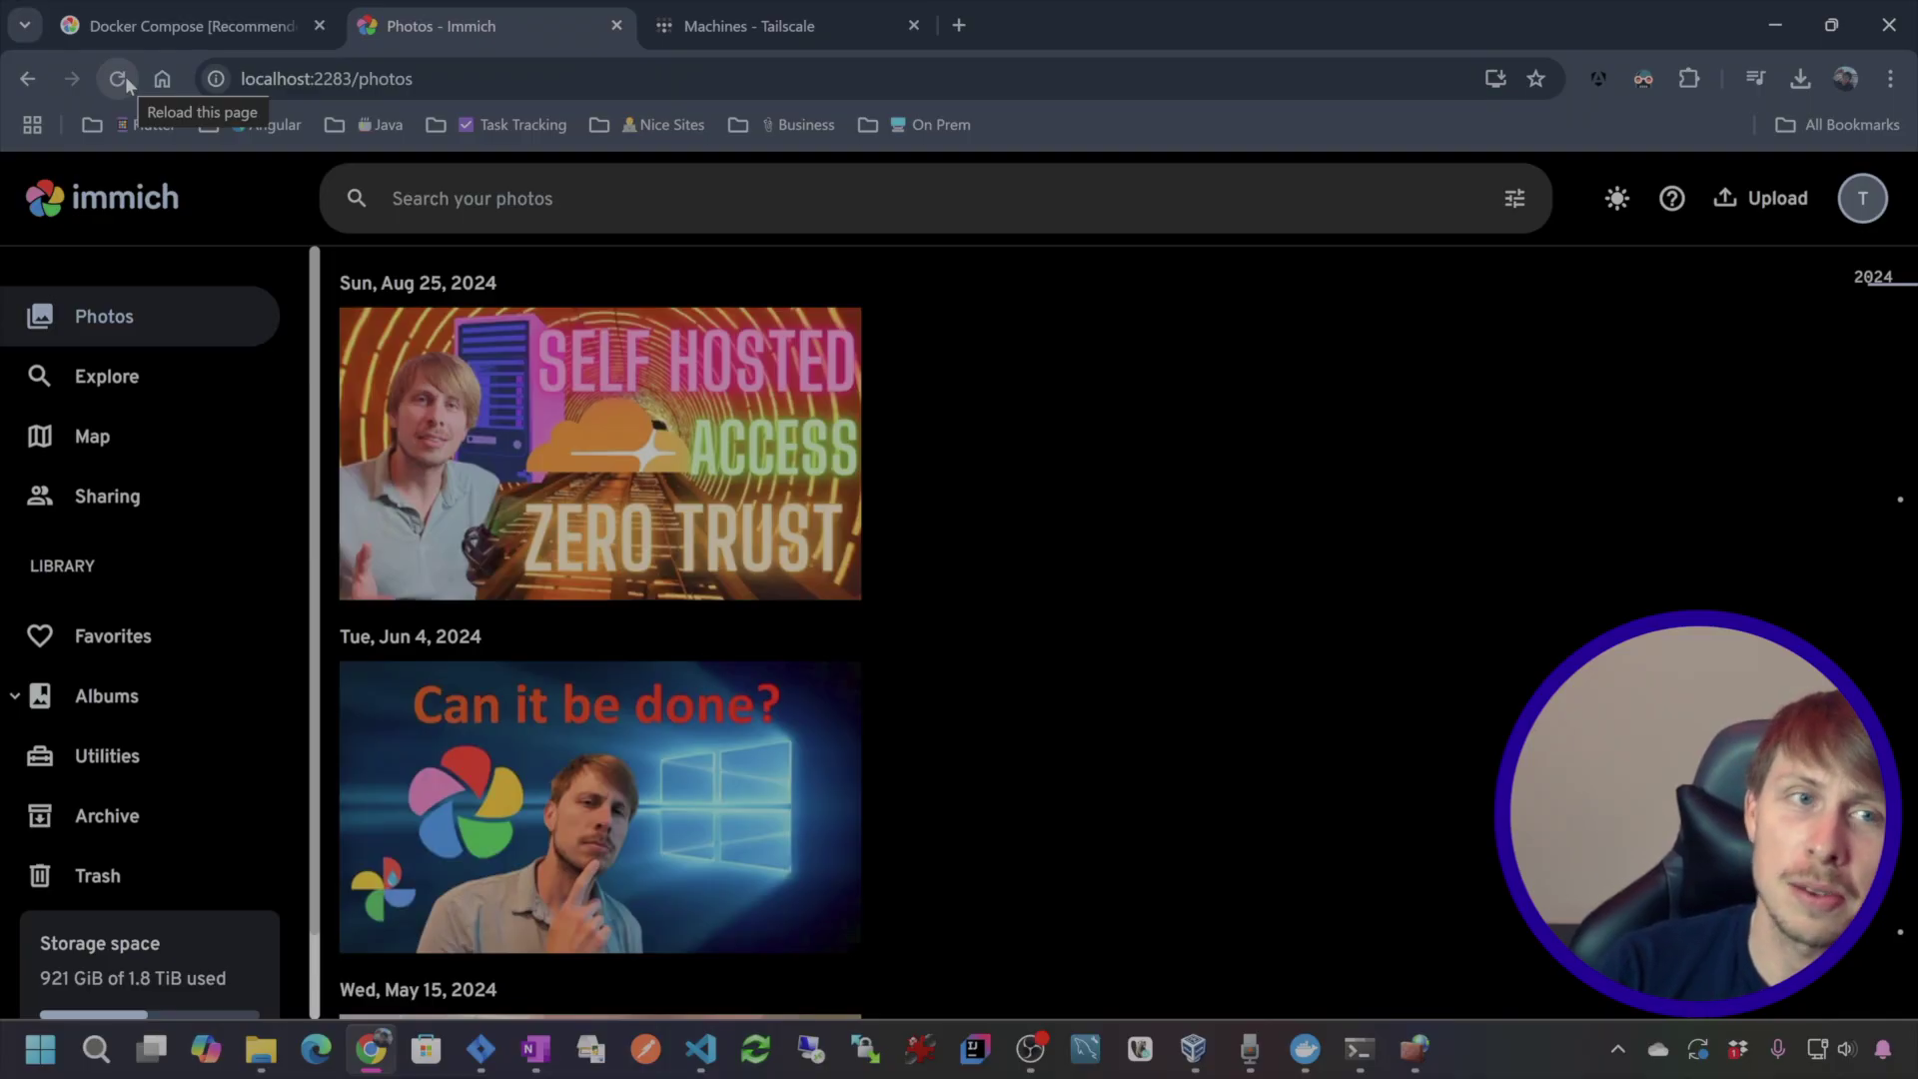
left_click(124, 75)
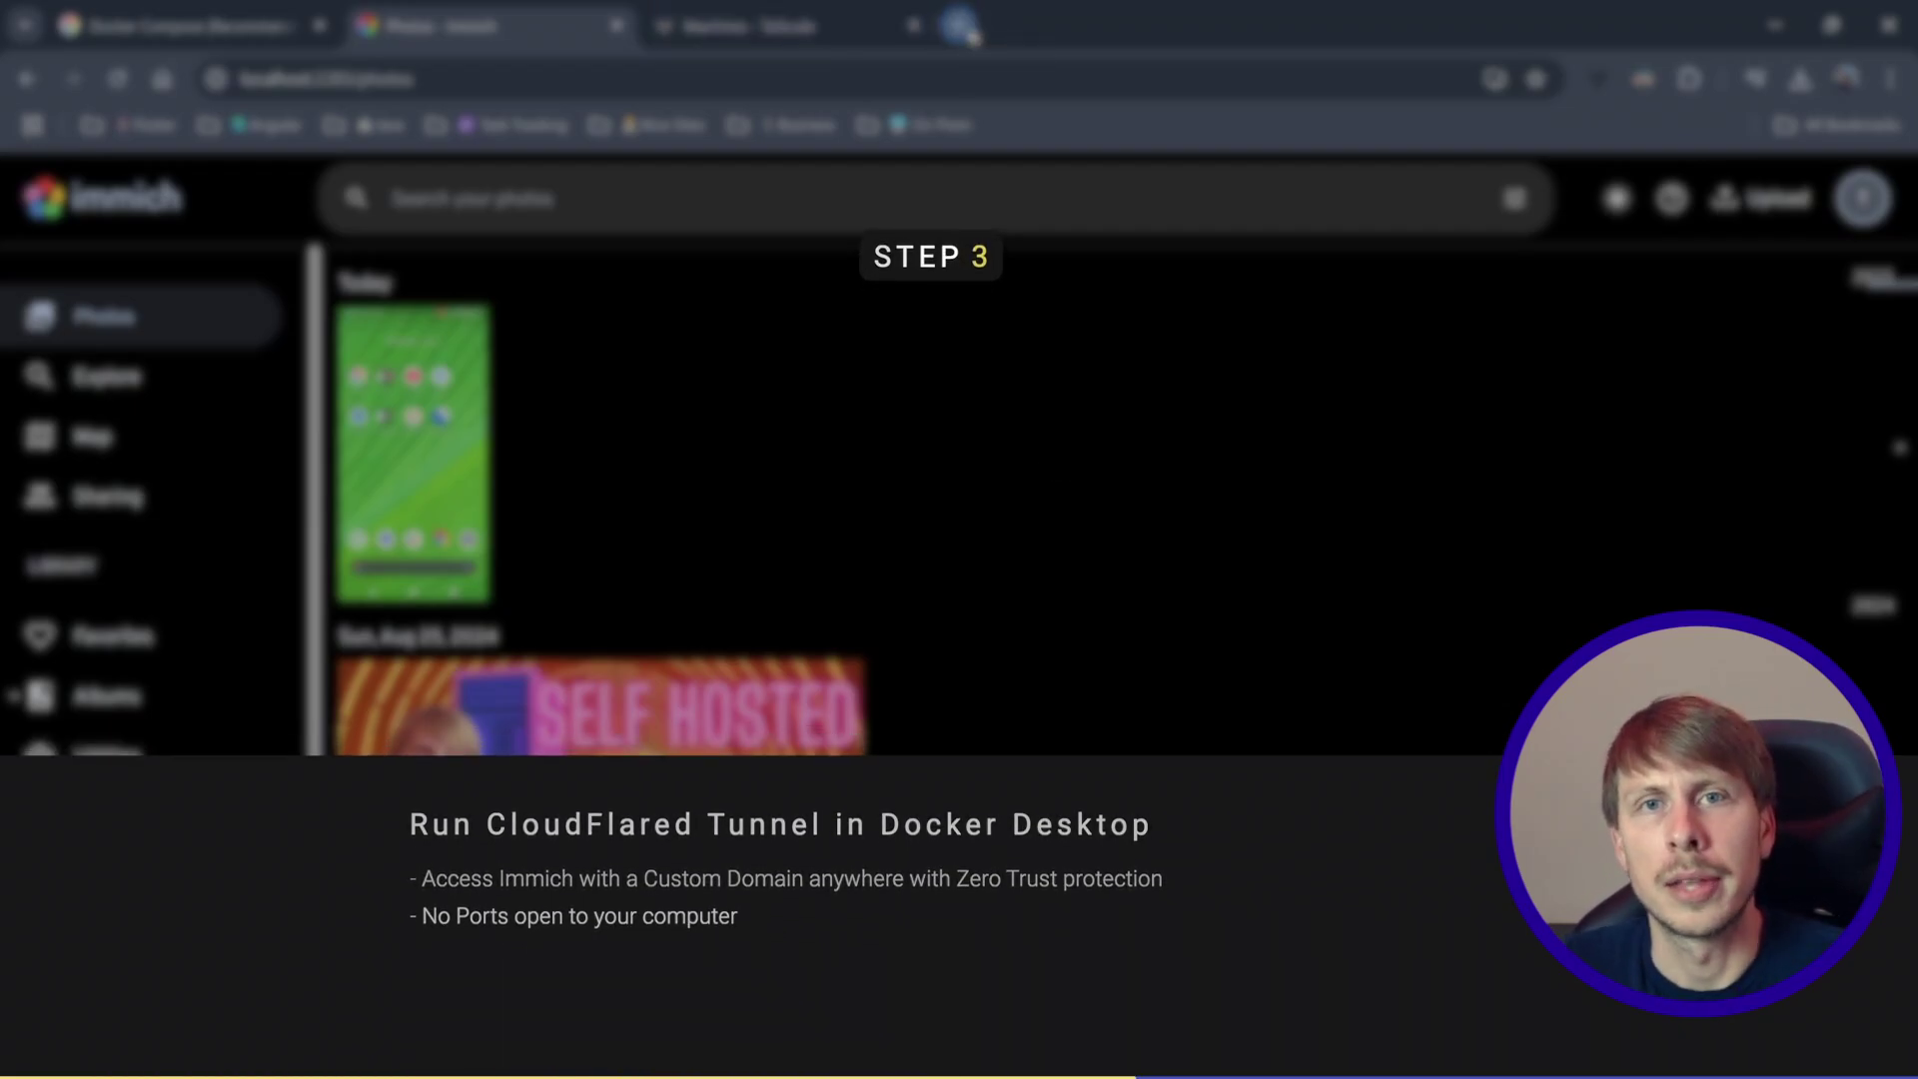
- Load cloudflare.com in a new browser tab, log in to the dashboard and open Zero Trust
left_click(967, 28)
type("cloudf")
key("Return")
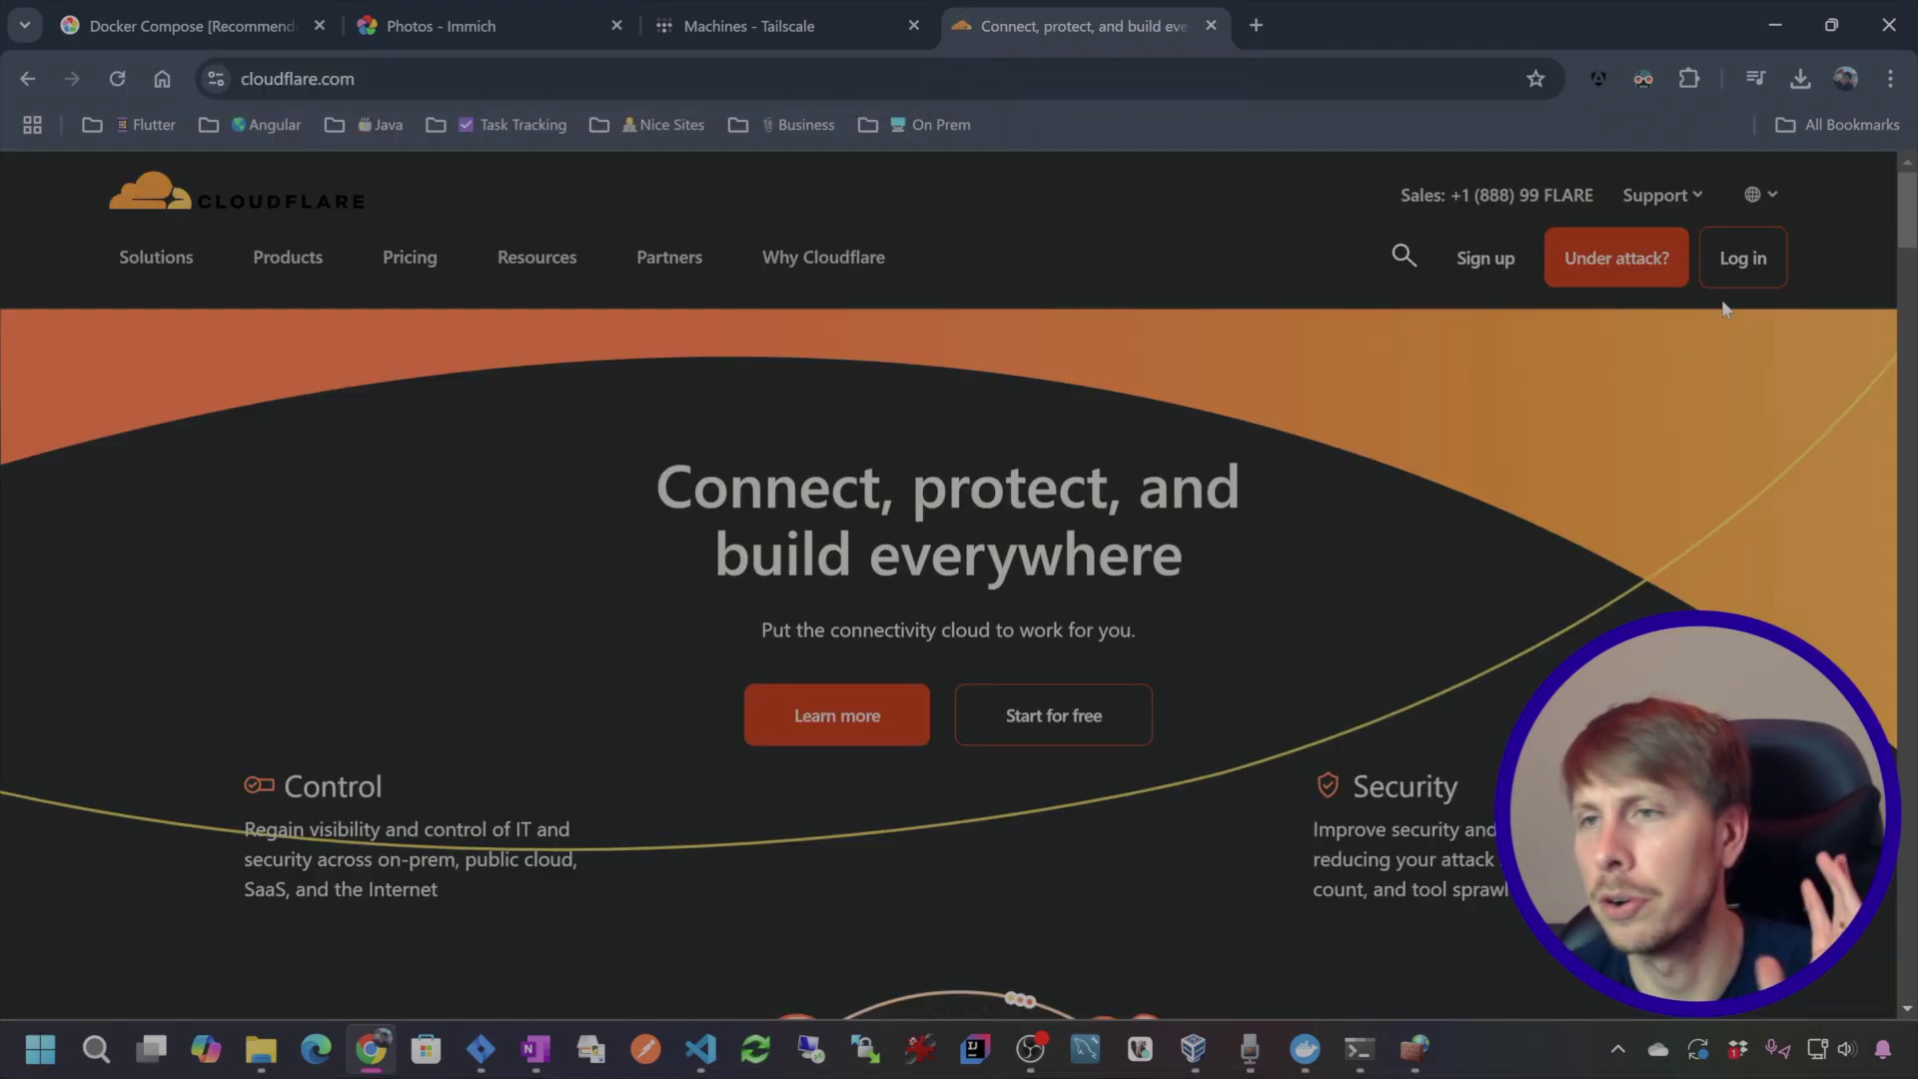
left_click(1759, 269)
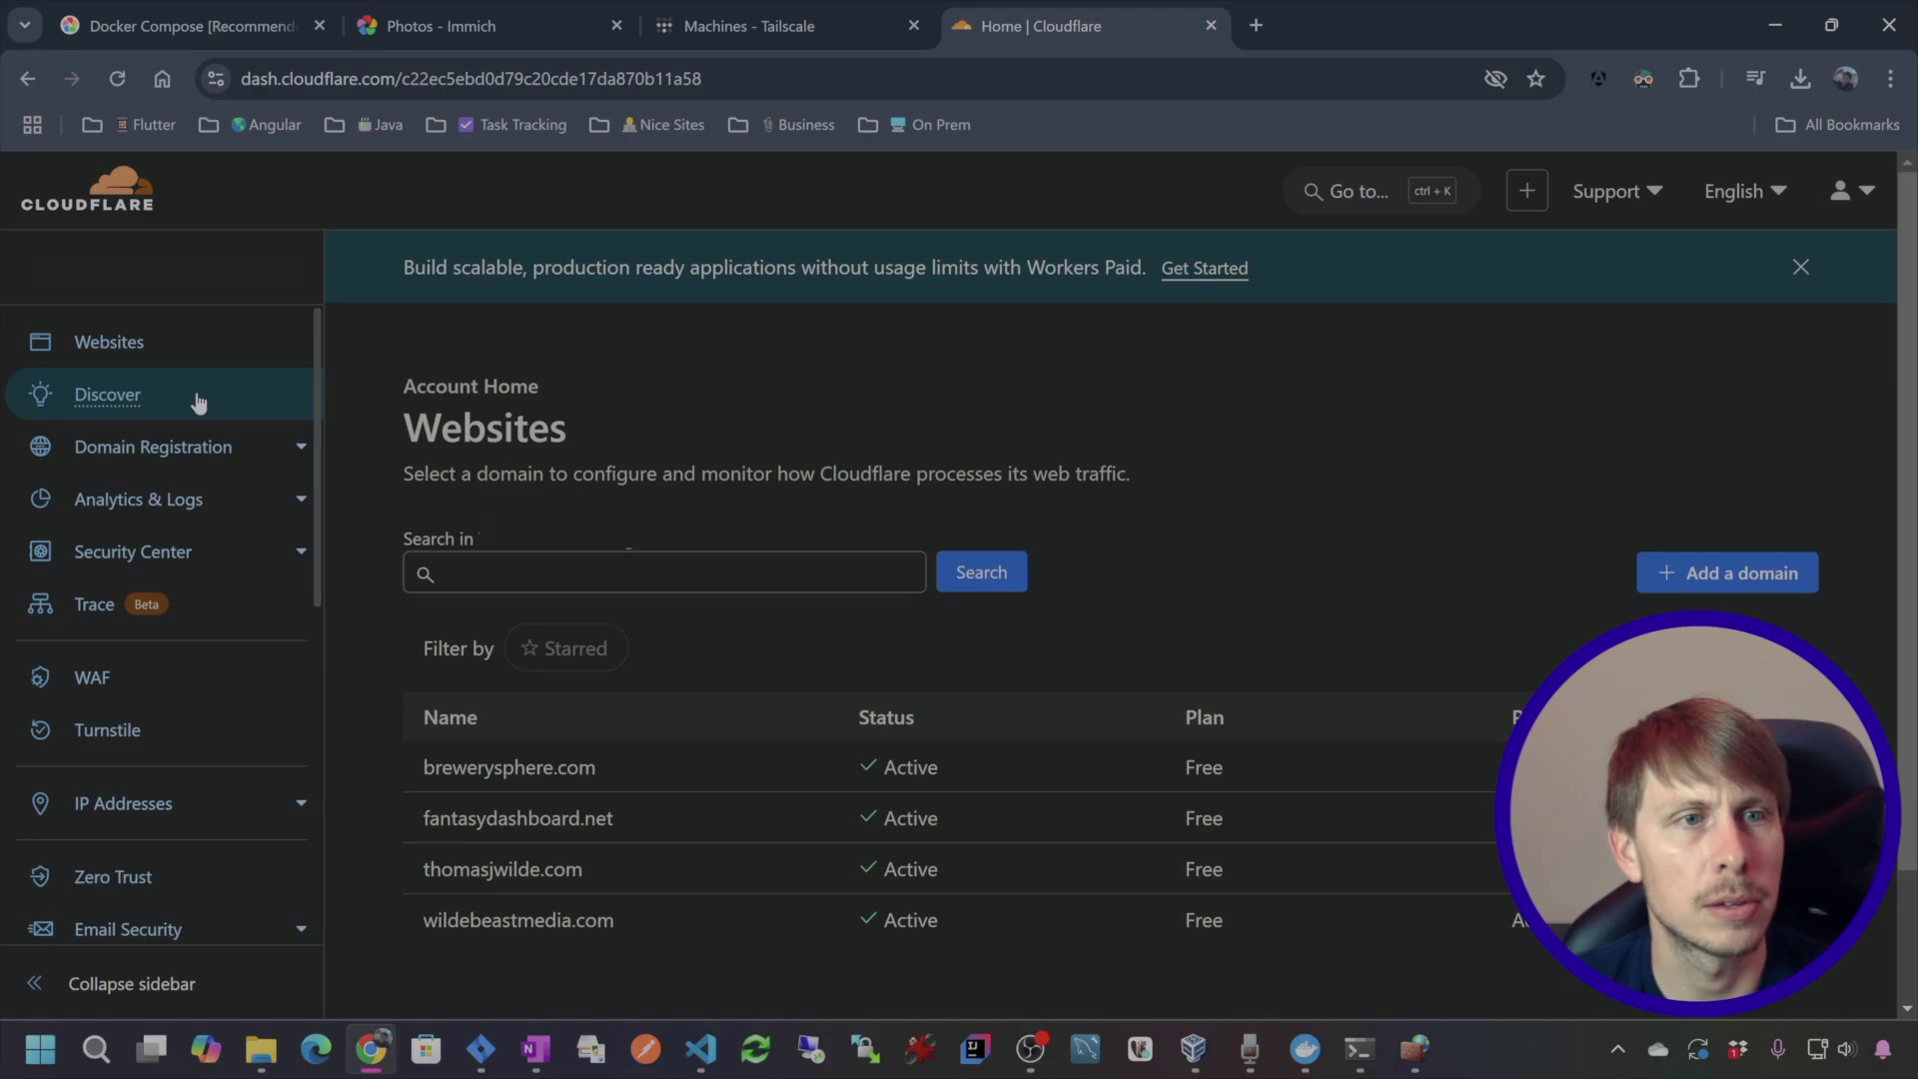
scroll(250, 627, "down", 1)
left_click(131, 983)
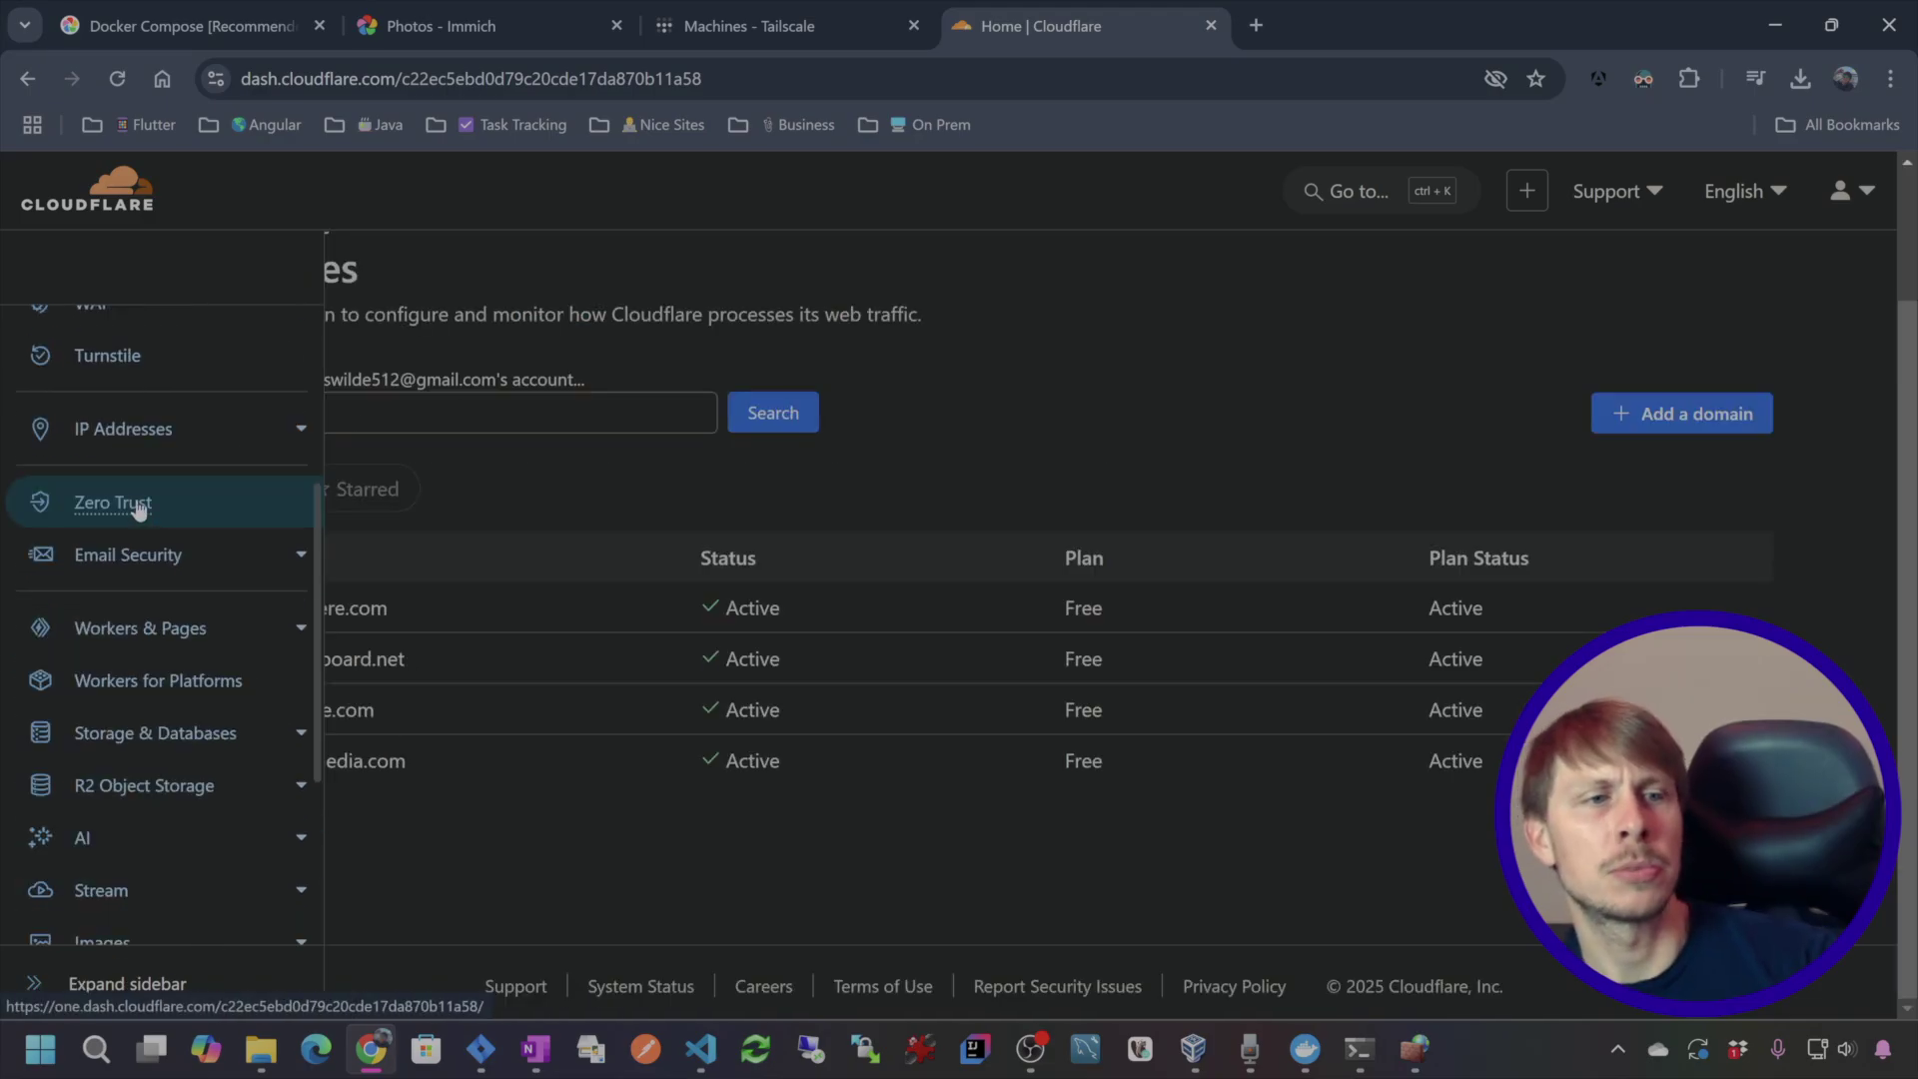
left_click(138, 504)
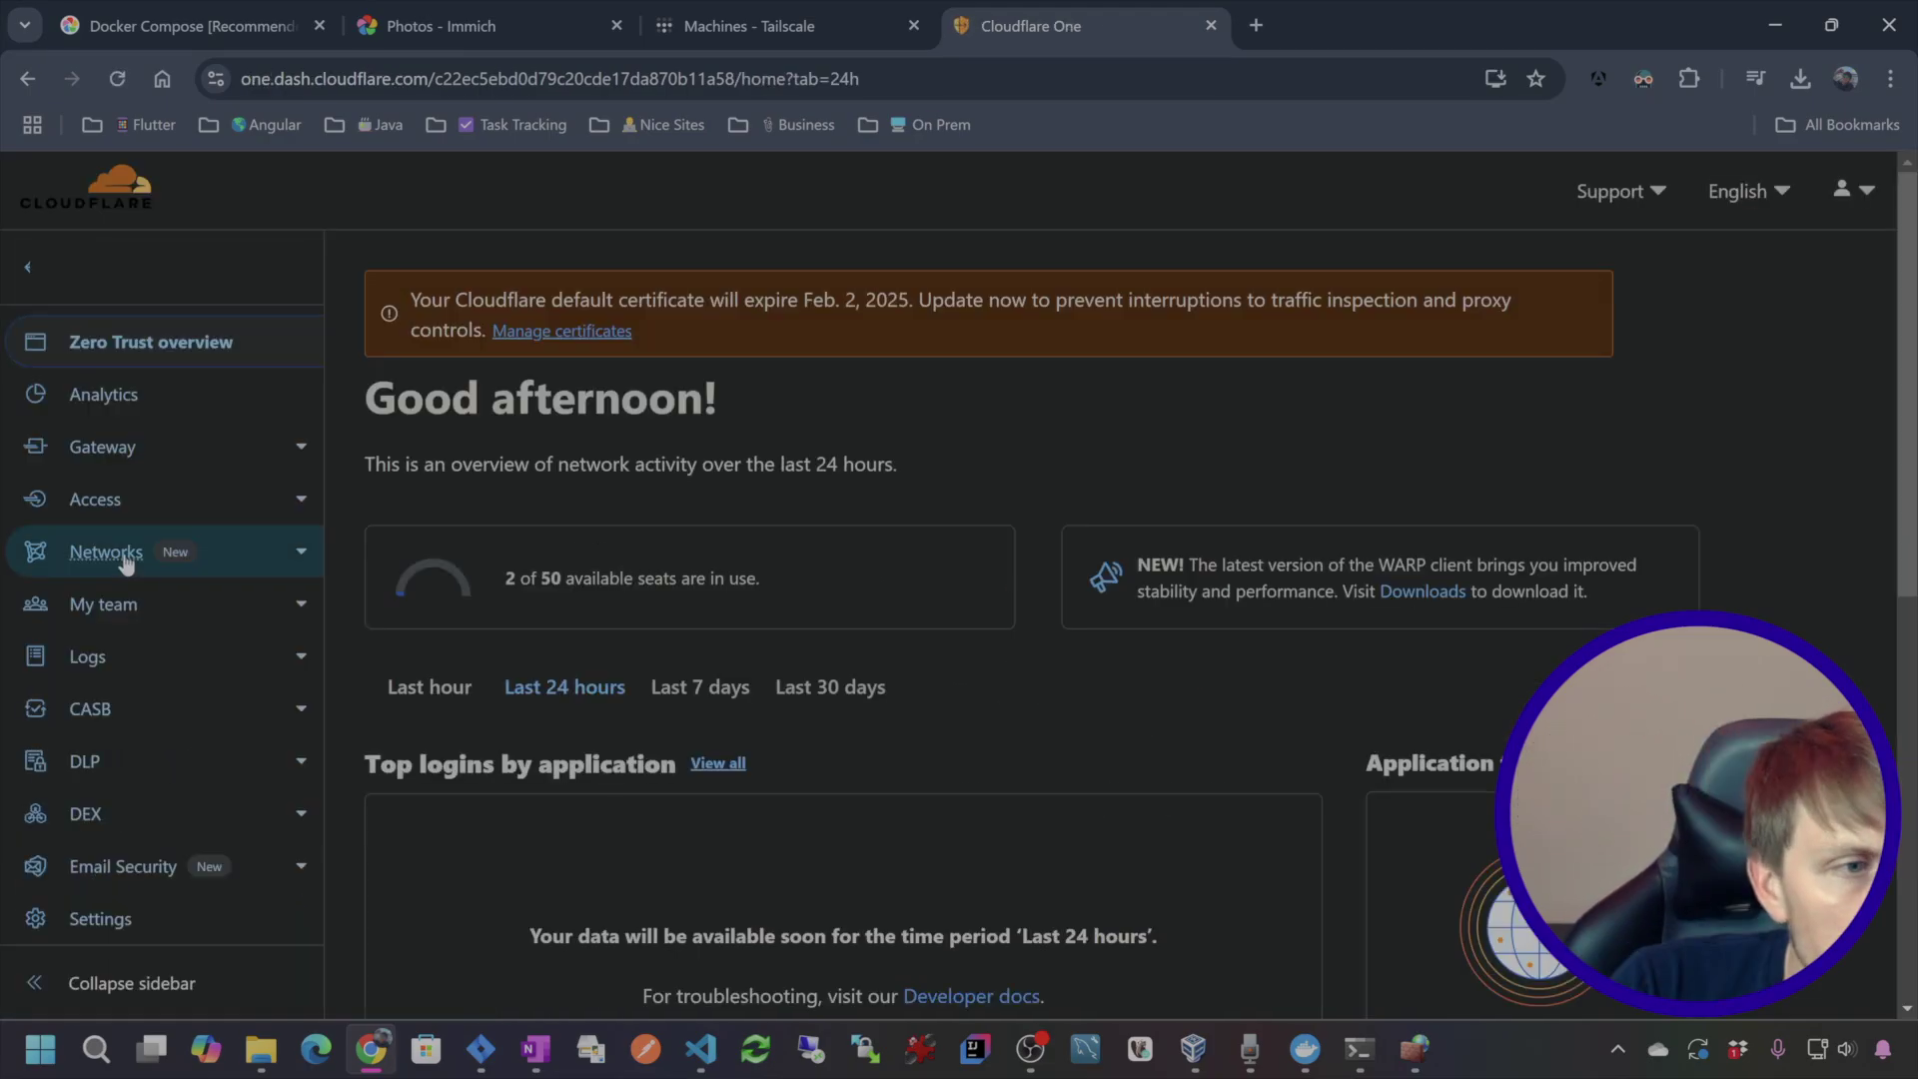
- Open the network tunnels list in Zero Trust and delete the Dell Desktop tunnel
left_click(110, 553)
scroll(709, 272, "down", 1)
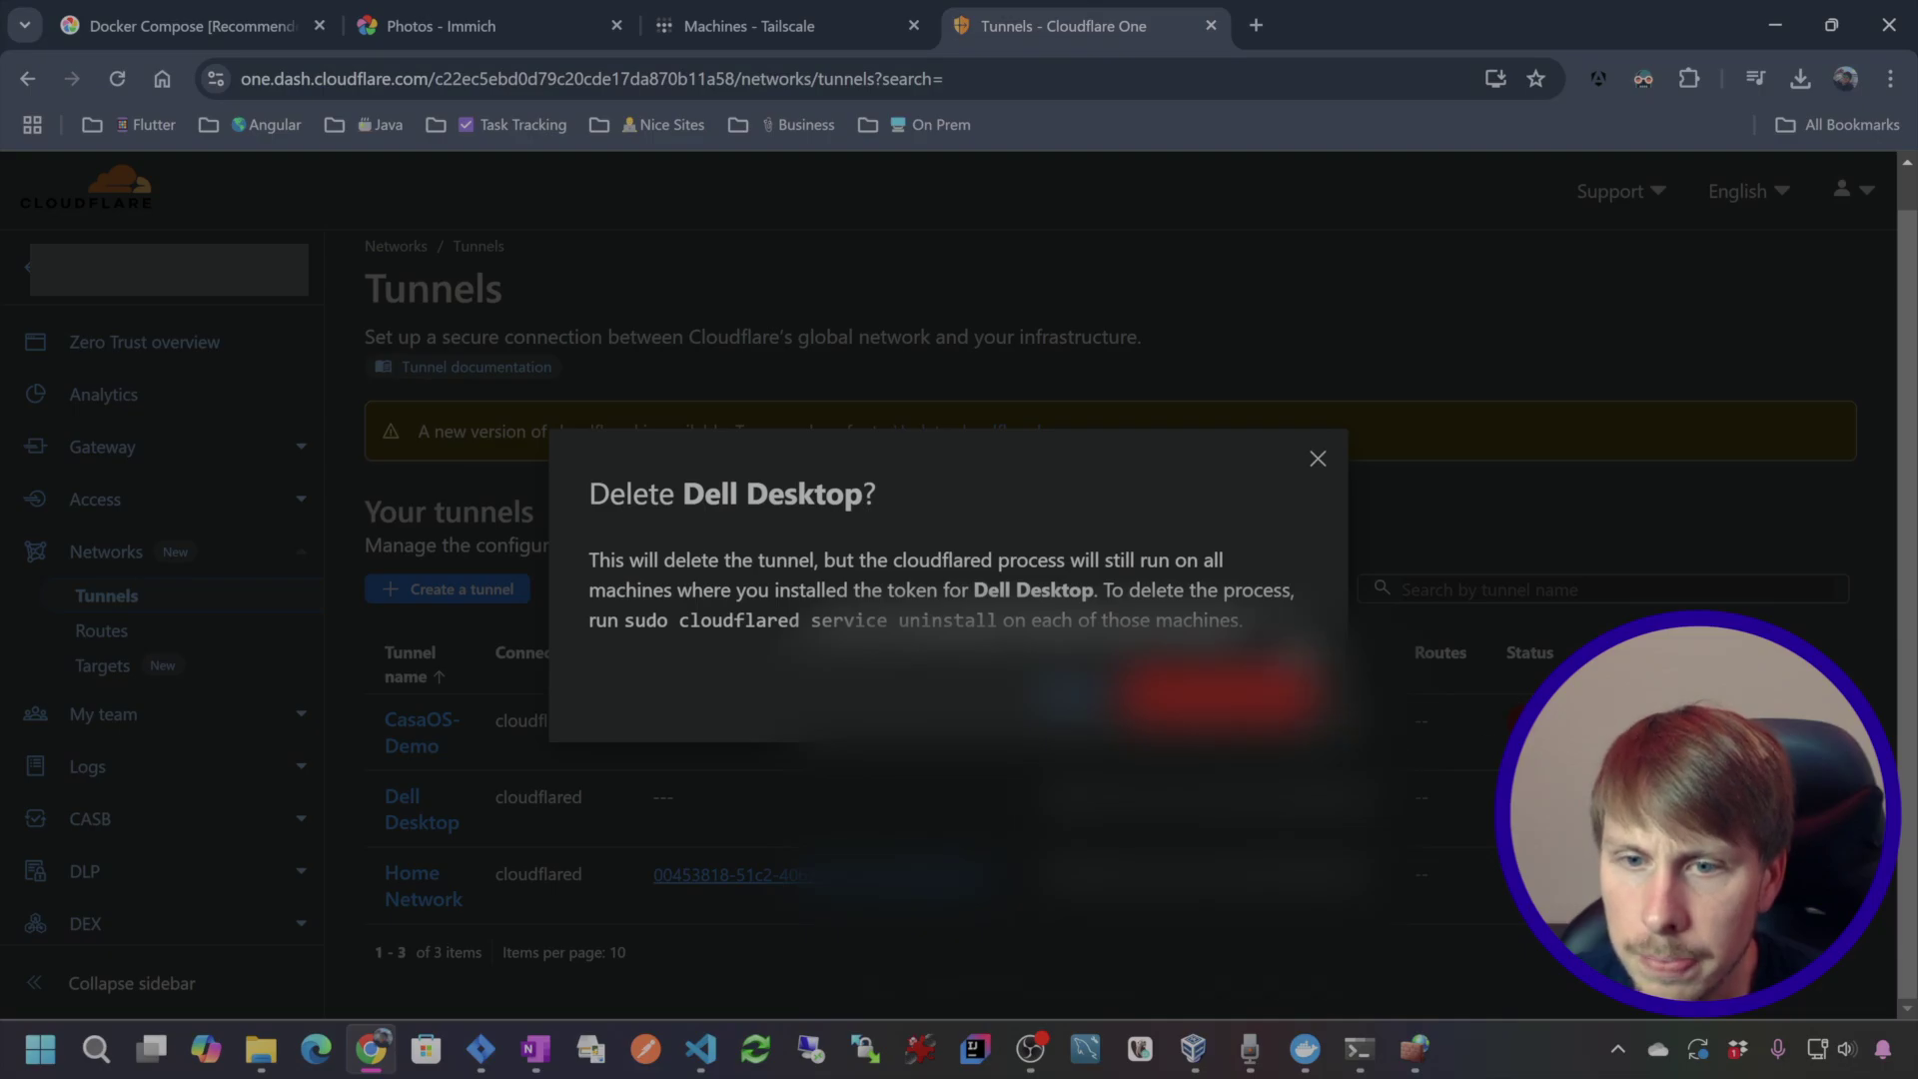
left_click(1299, 700)
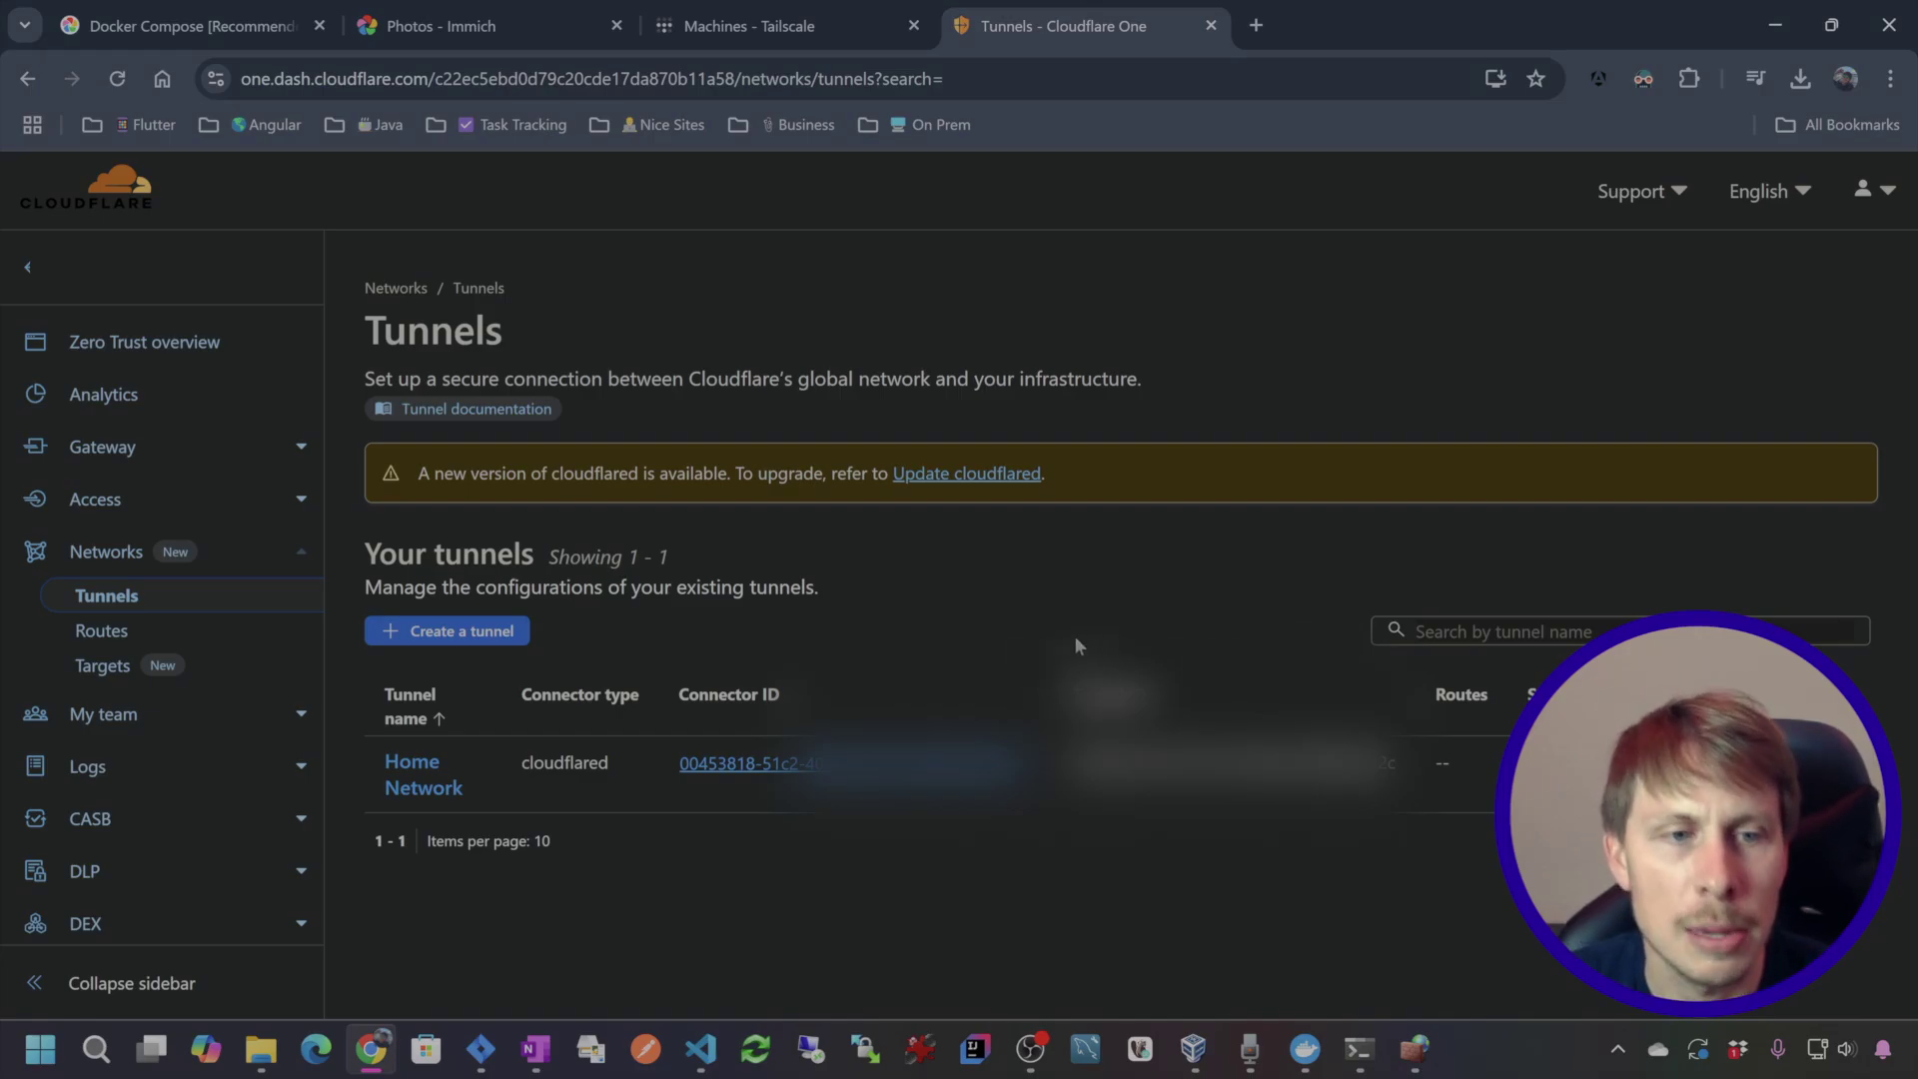
- Create a new tunnel of the Cloudflared type, name it Desktop Tunnel and save it
left_click(499, 637)
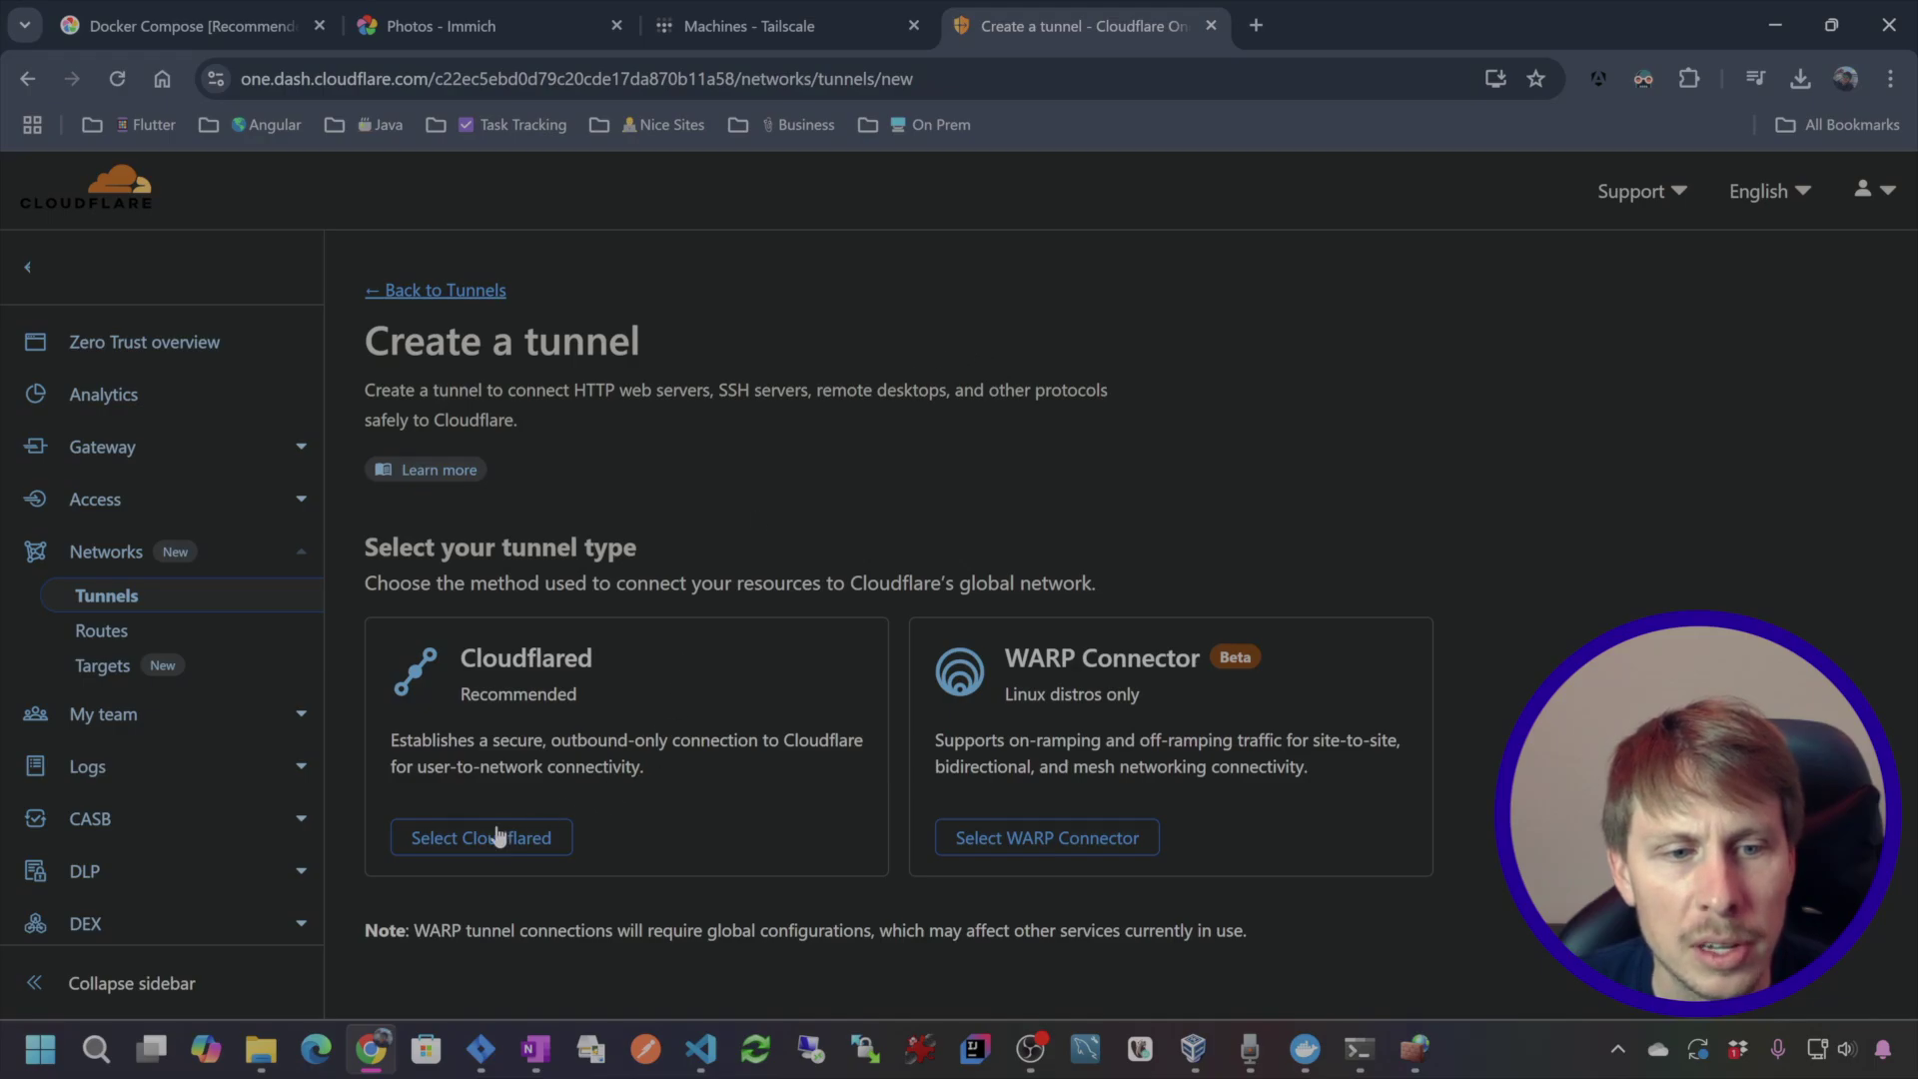
left_click(589, 839)
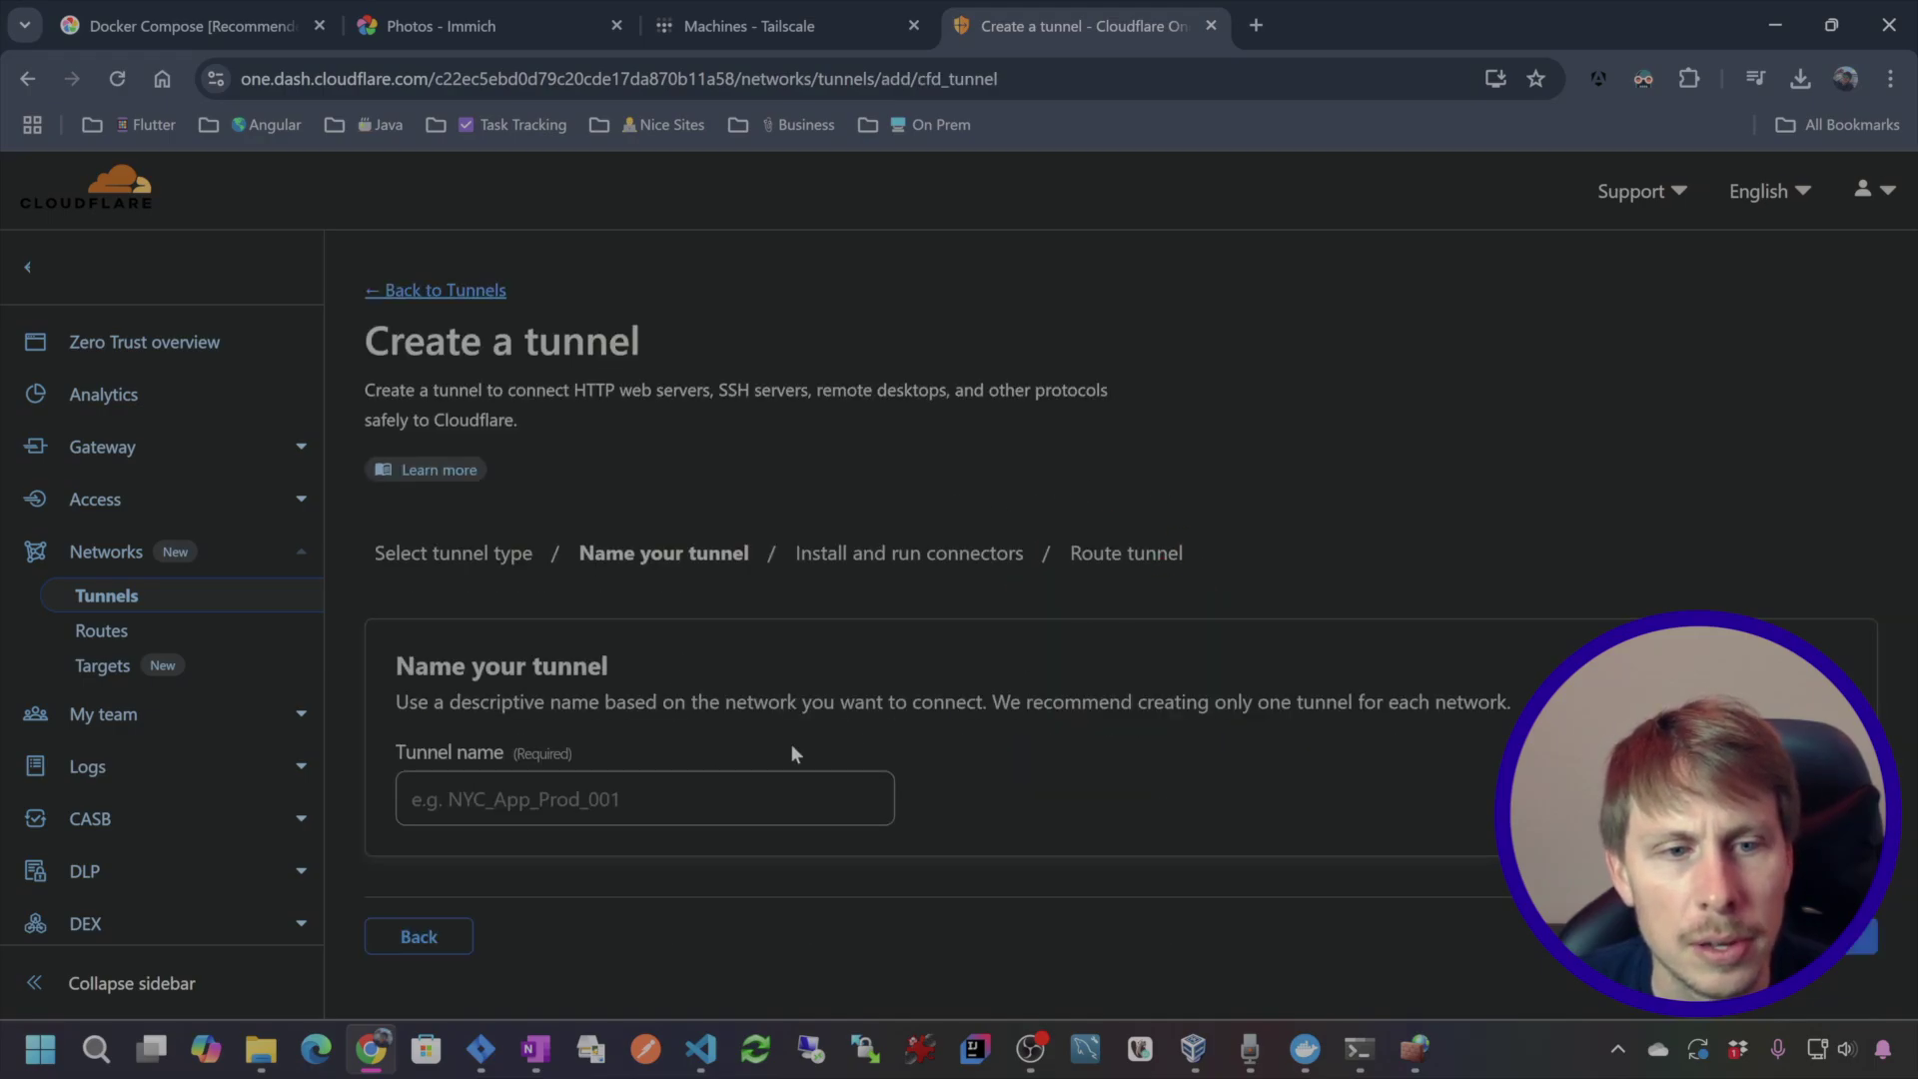
left_click(631, 794)
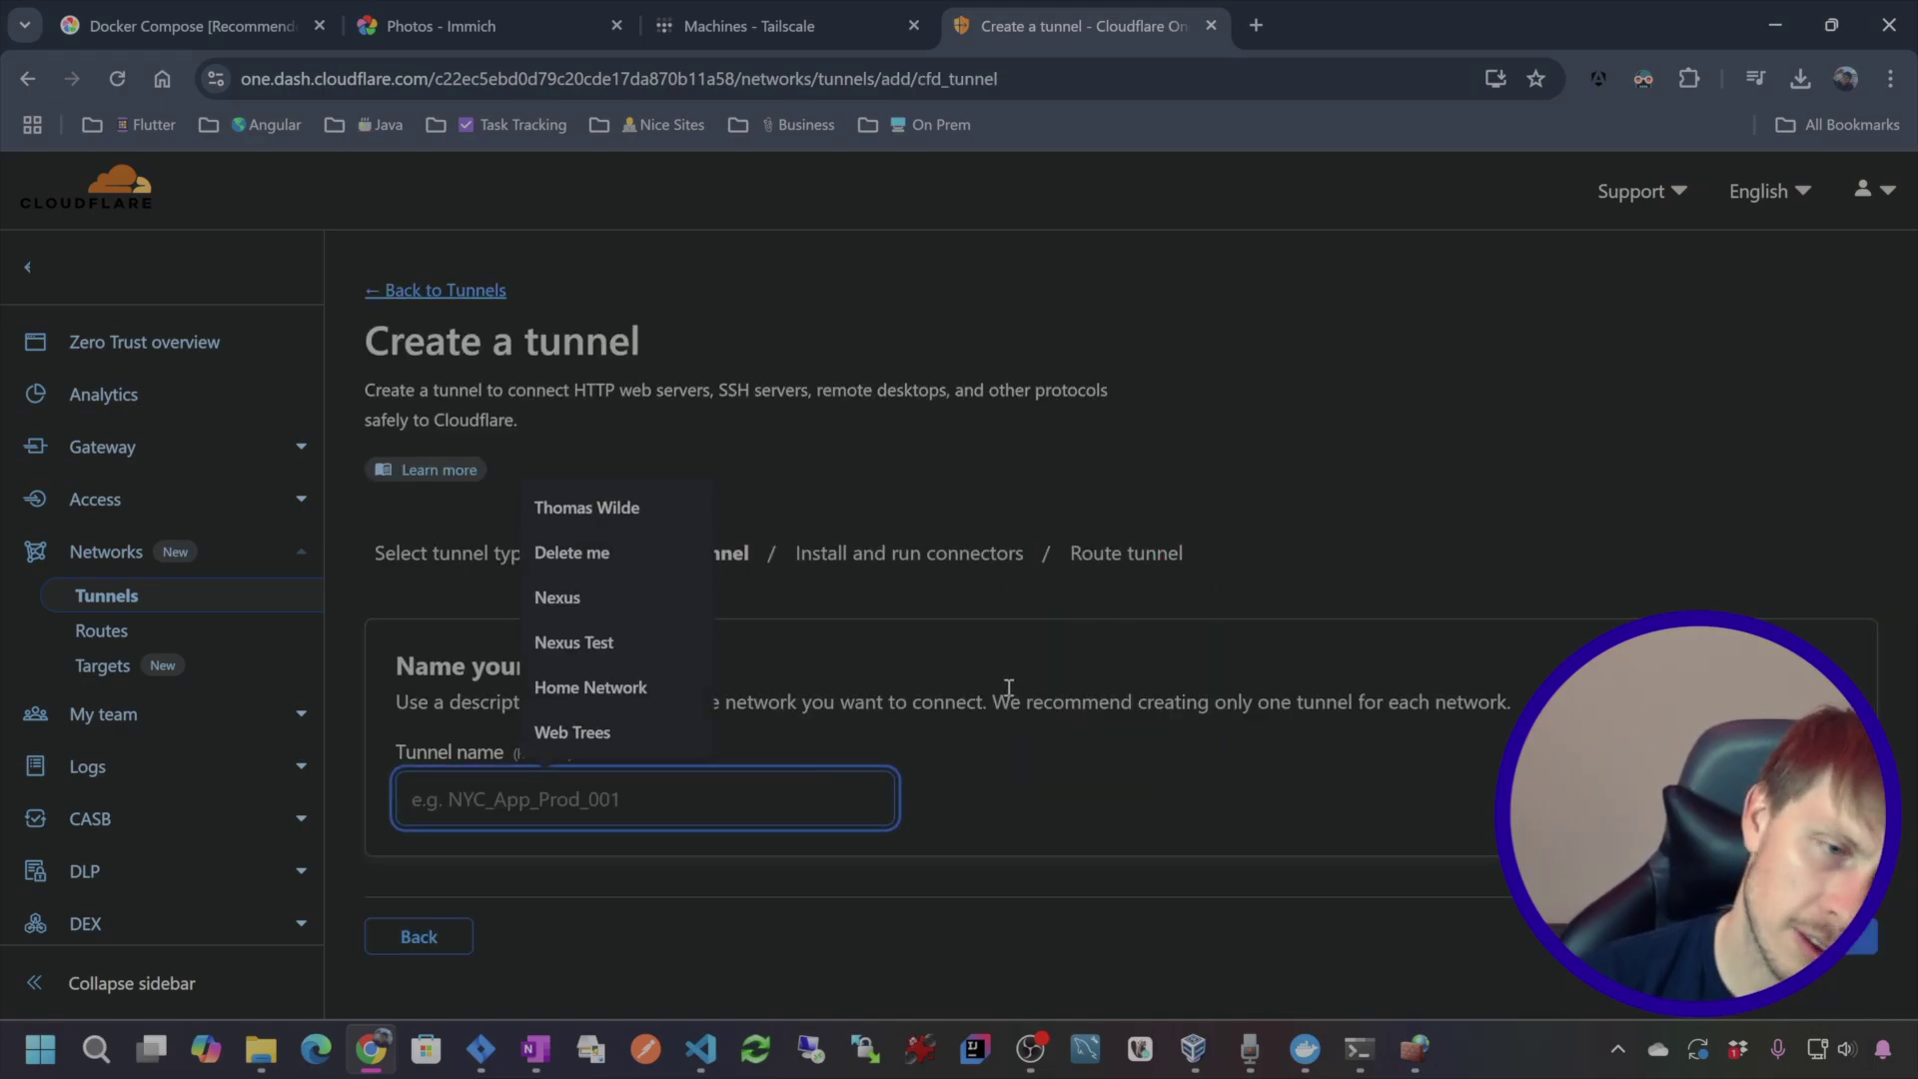
type("Deskto")
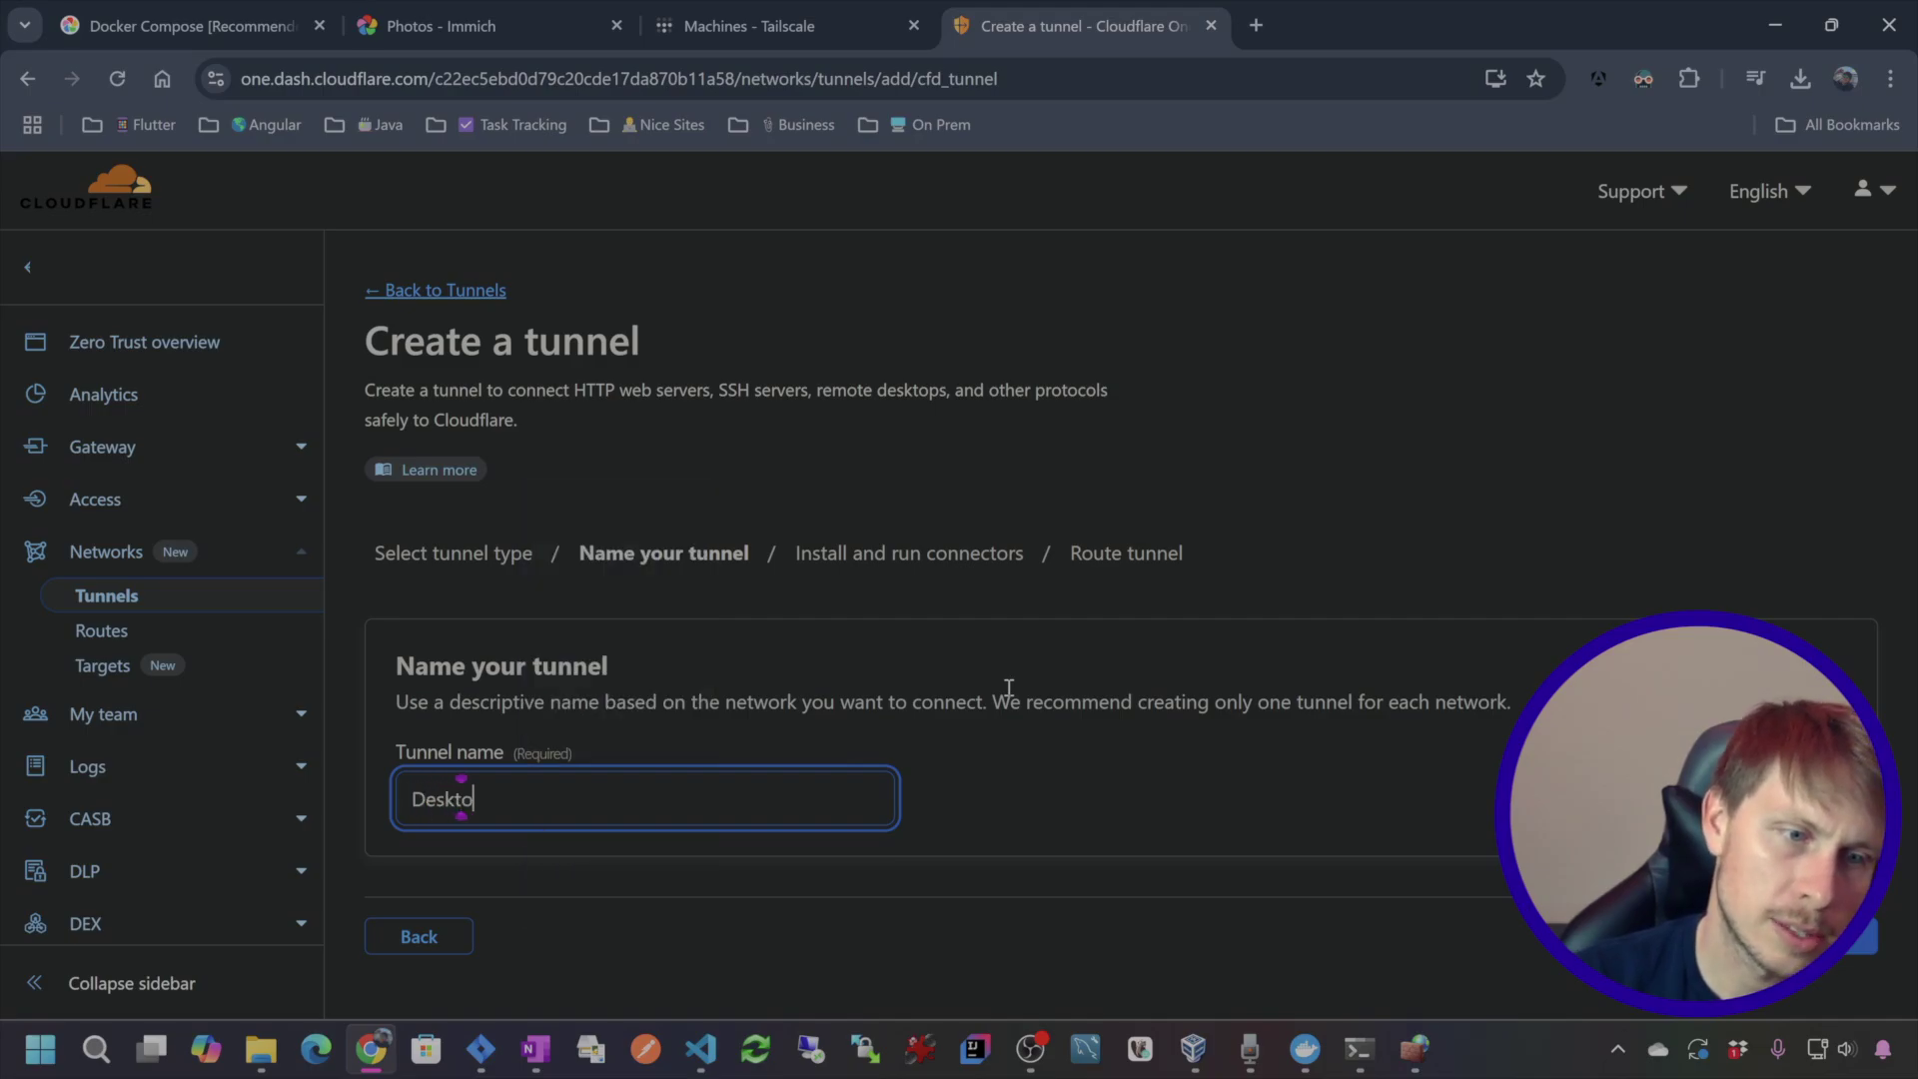
type("p Tunn")
key("BackSpace")
type("nel")
left_click(1085, 146)
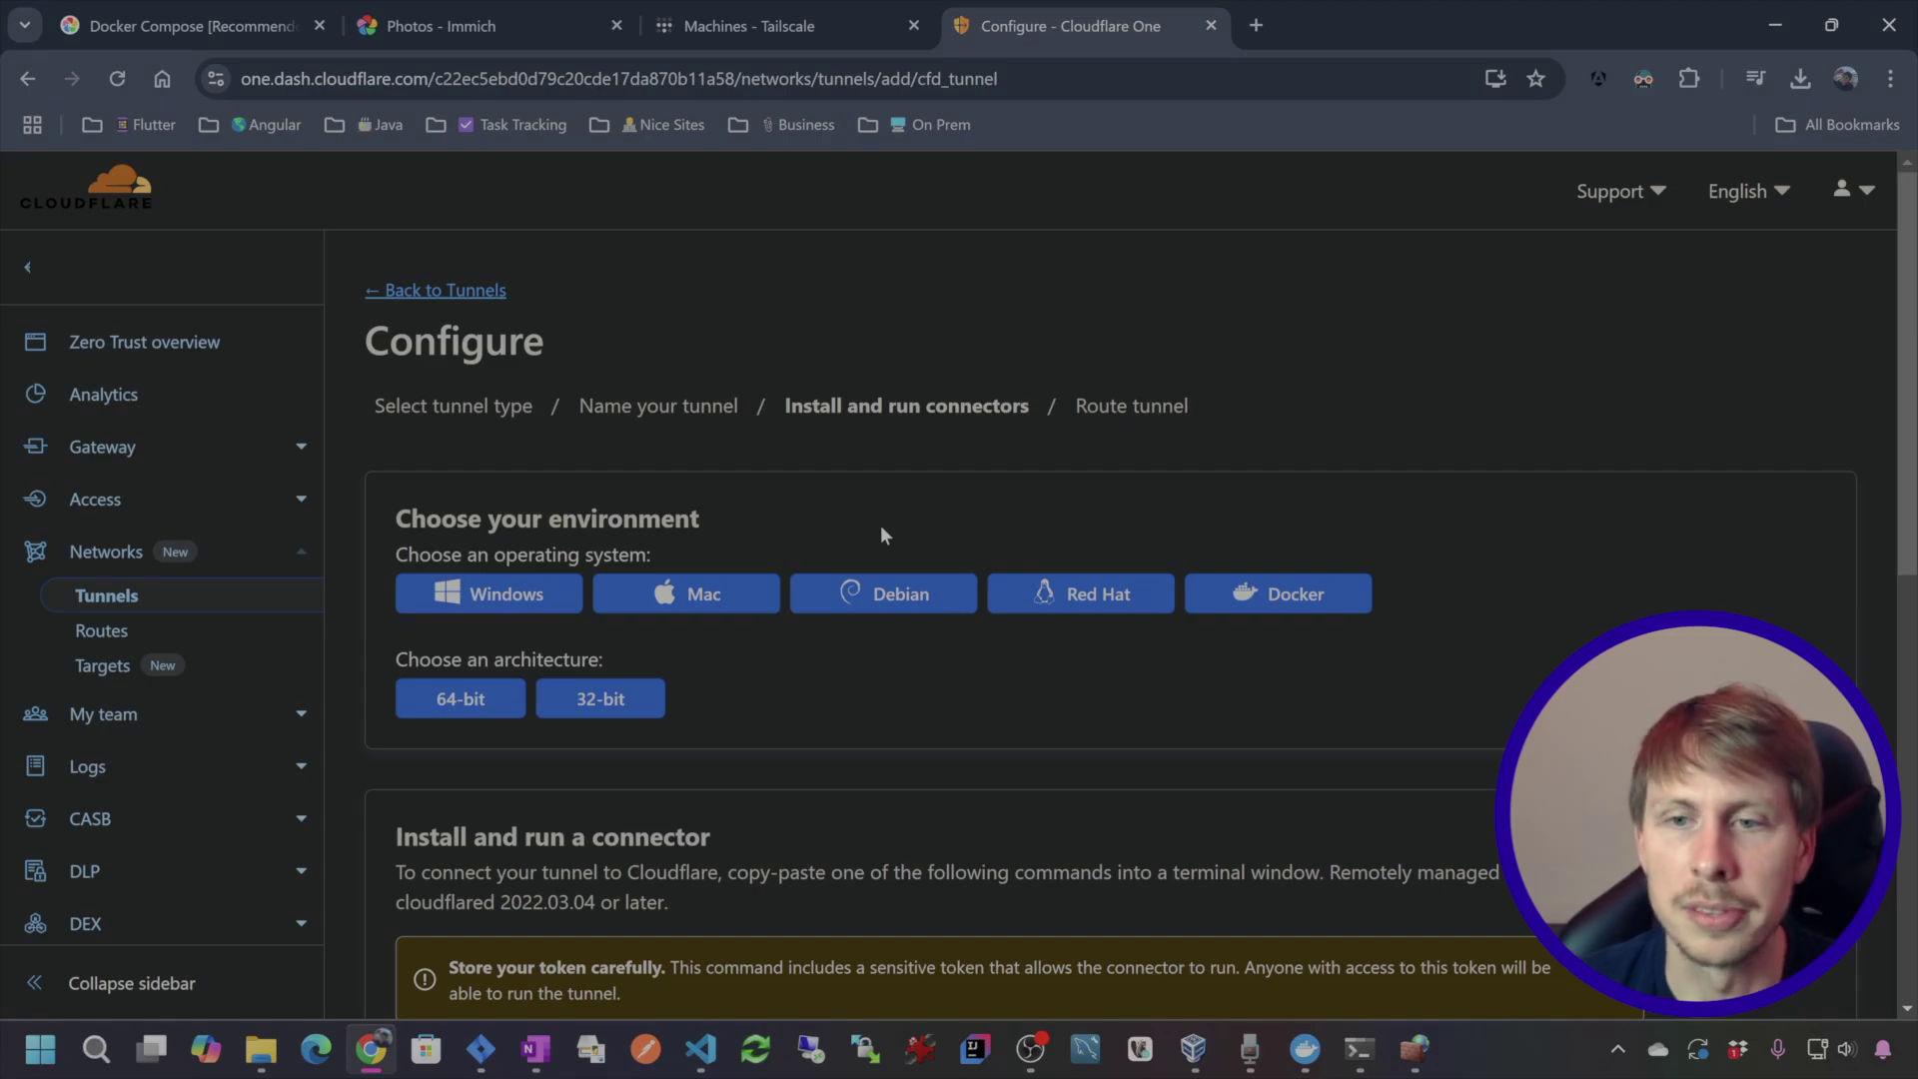
- Choose Docker as the connector environment and copy the docker run command for cloudflared
scroll(1293, 439, "down", 1)
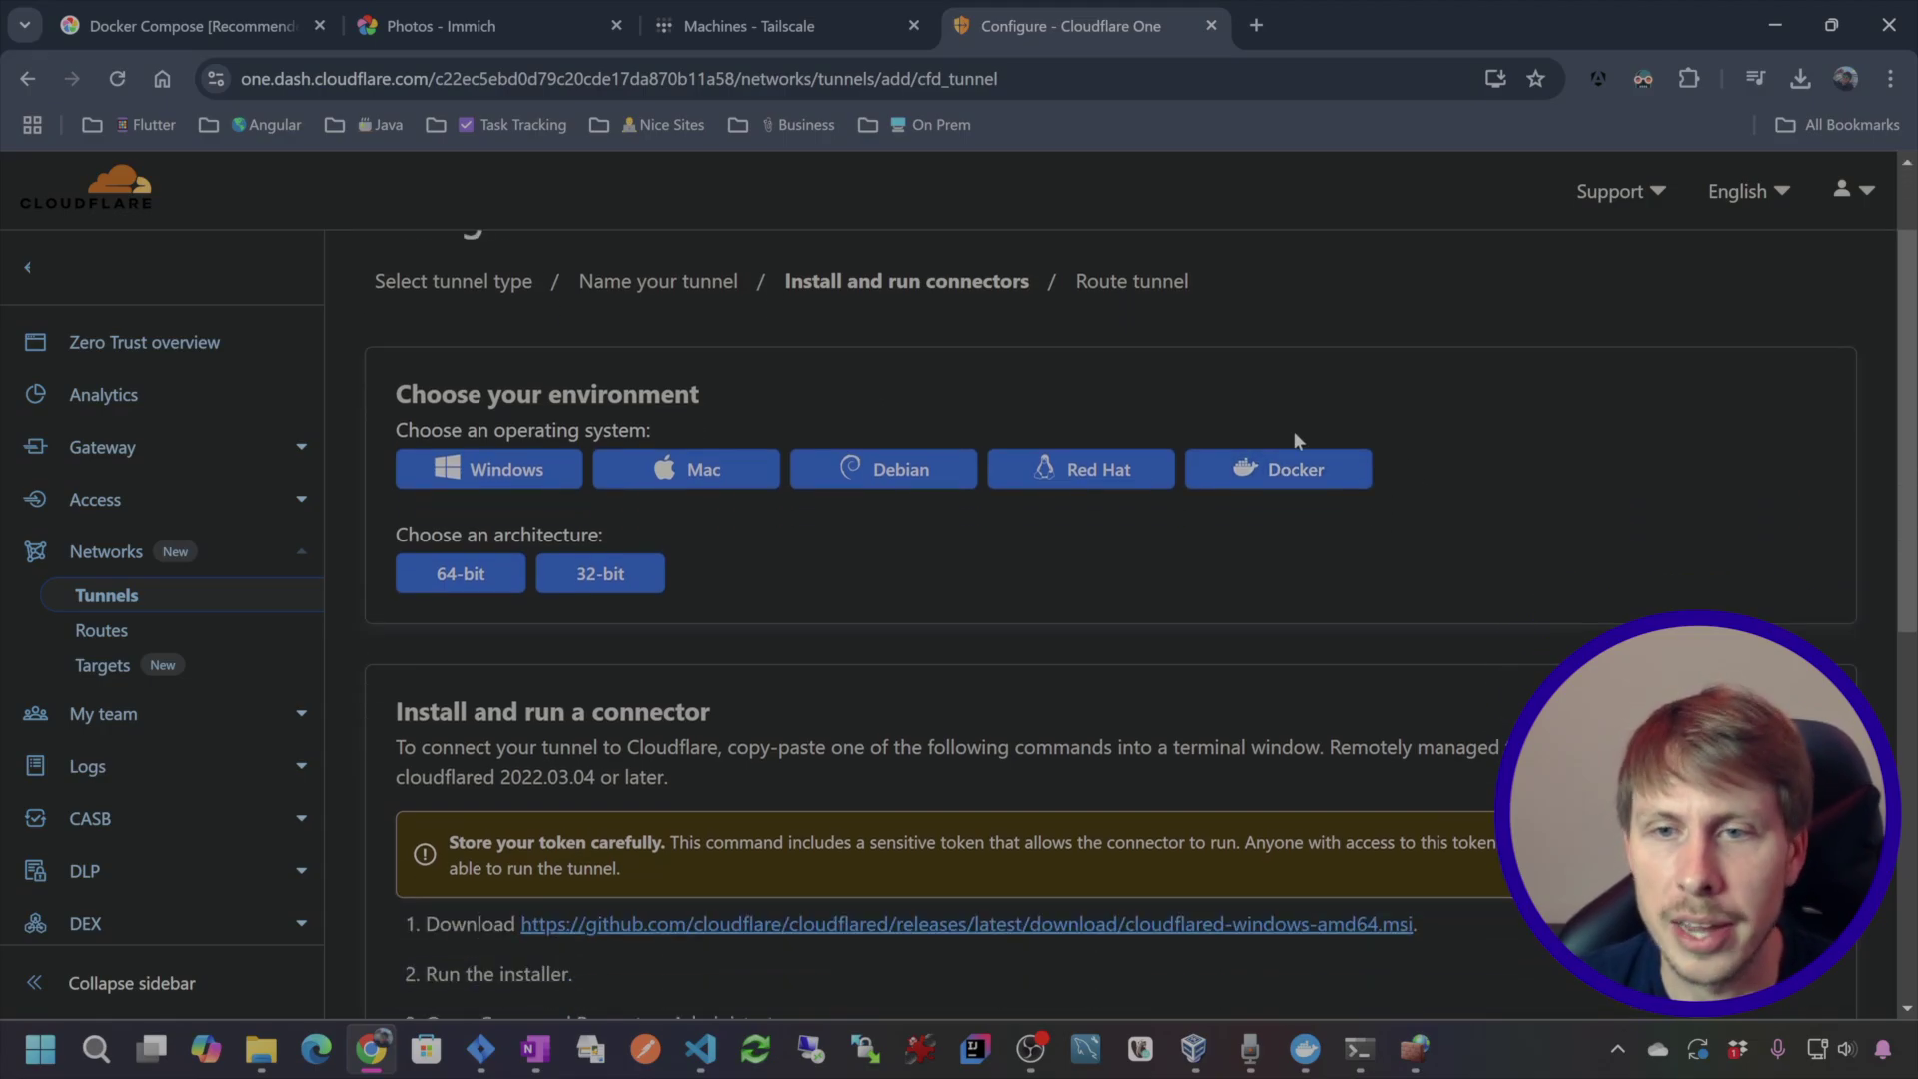
left_click(1292, 468)
scroll(1424, 635, "down", 2)
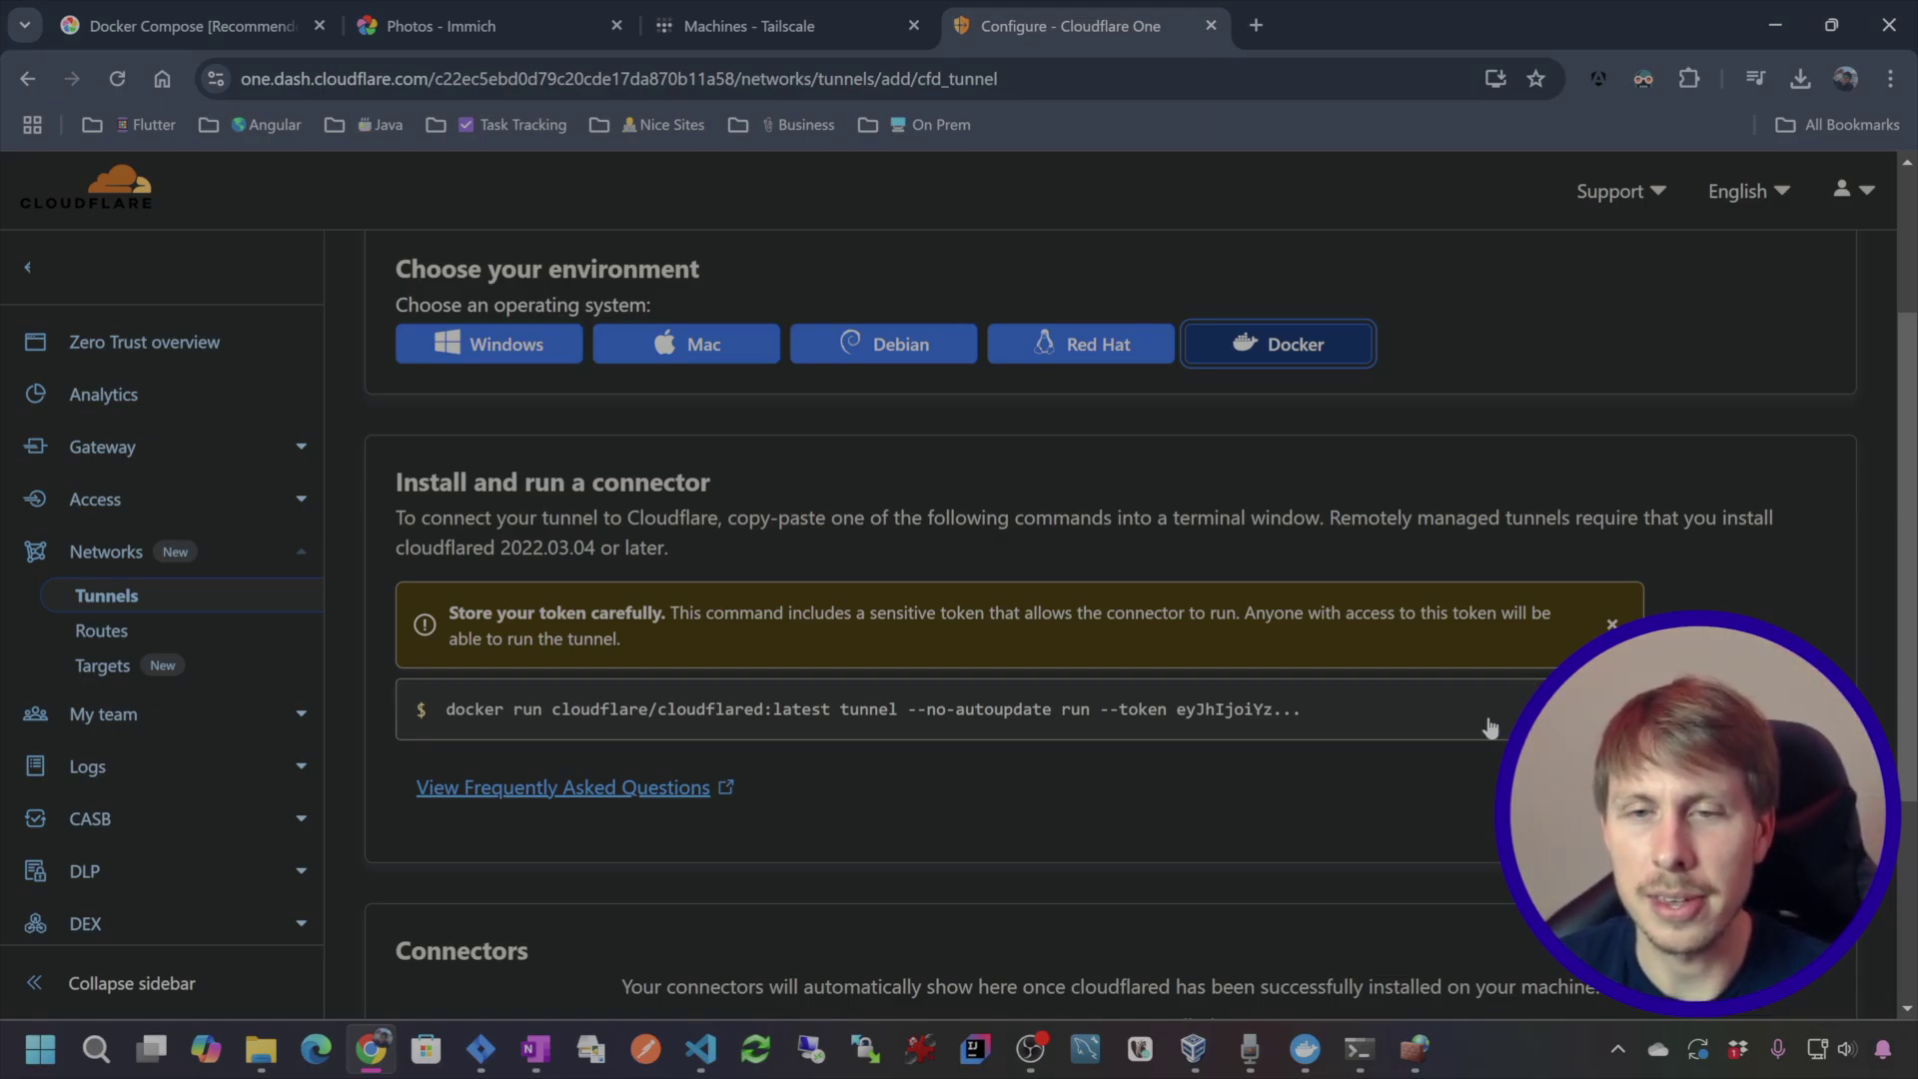
left_click(957, 725)
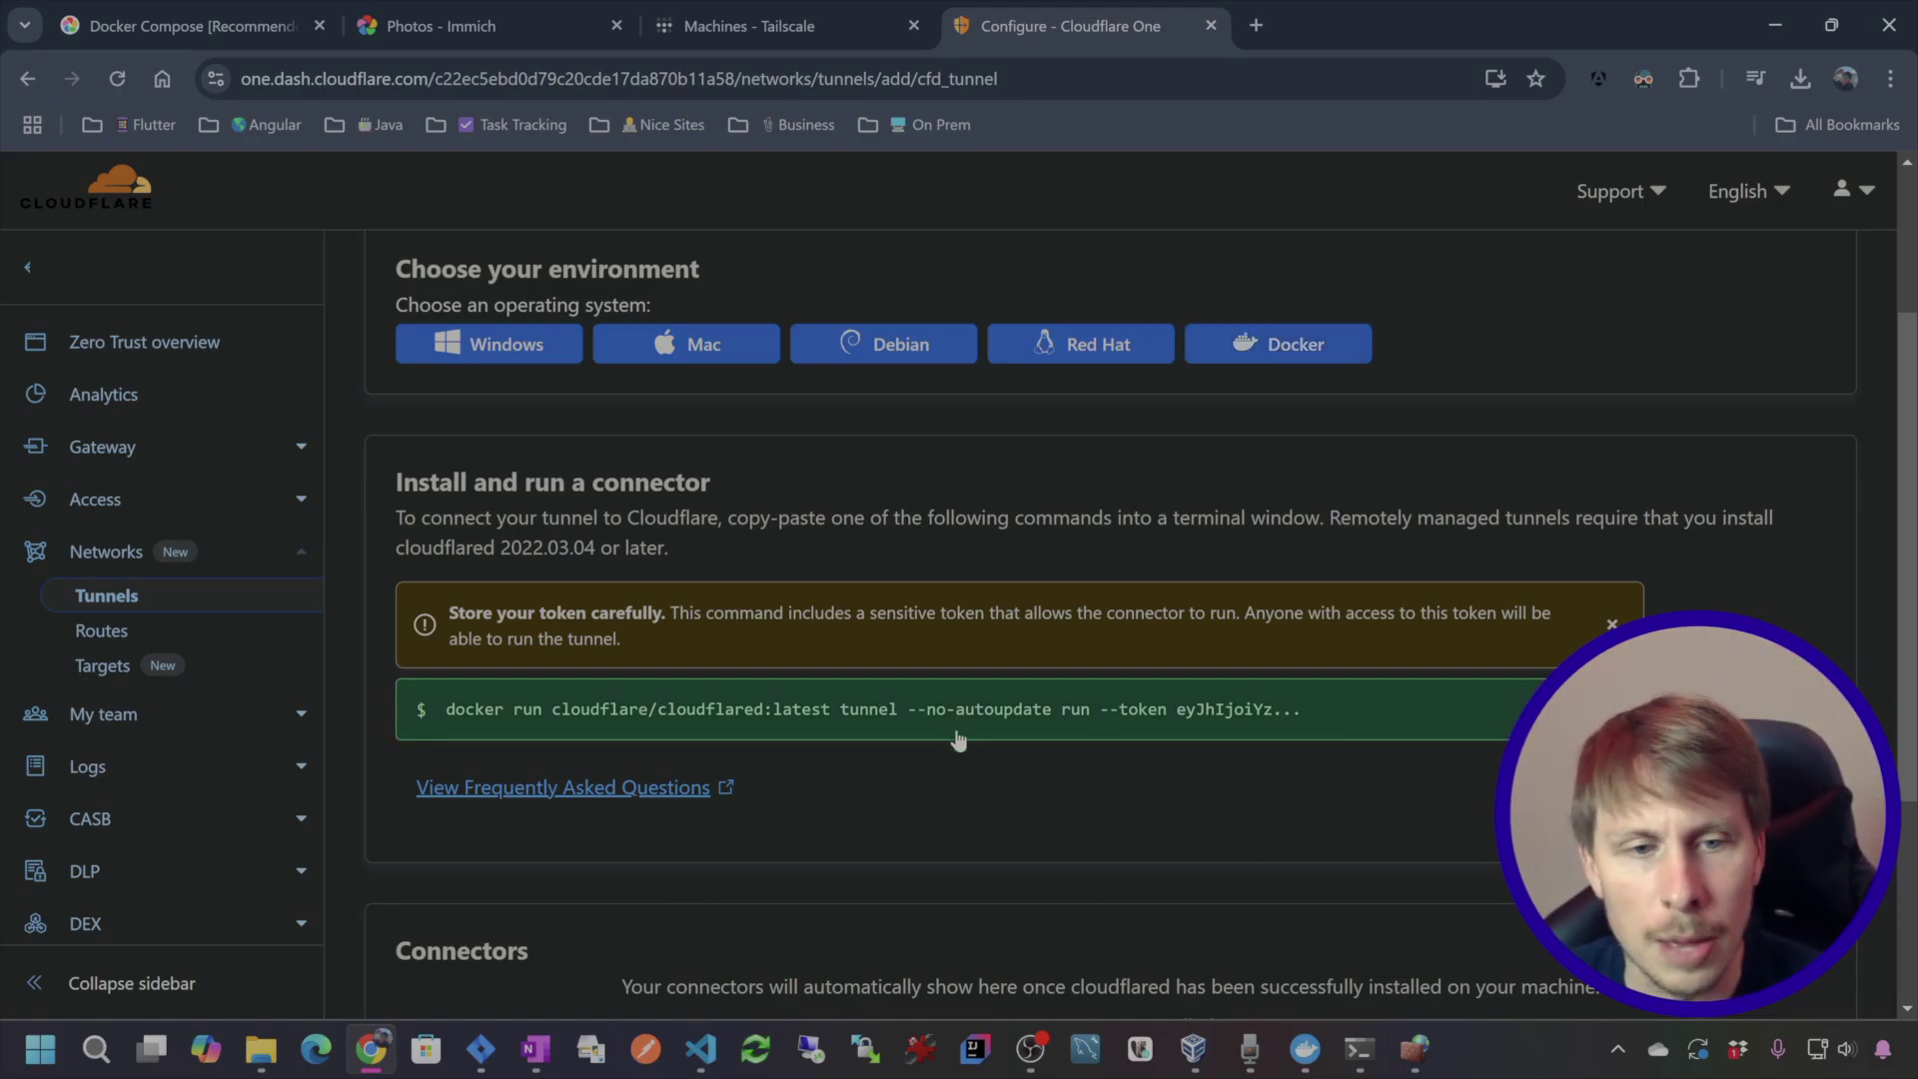
scroll(1107, 670, "down", 2)
- Open Notepad, paste the docker run command containing the tunnel token, and resize the window so the command wraps within it
left_click(96, 1061)
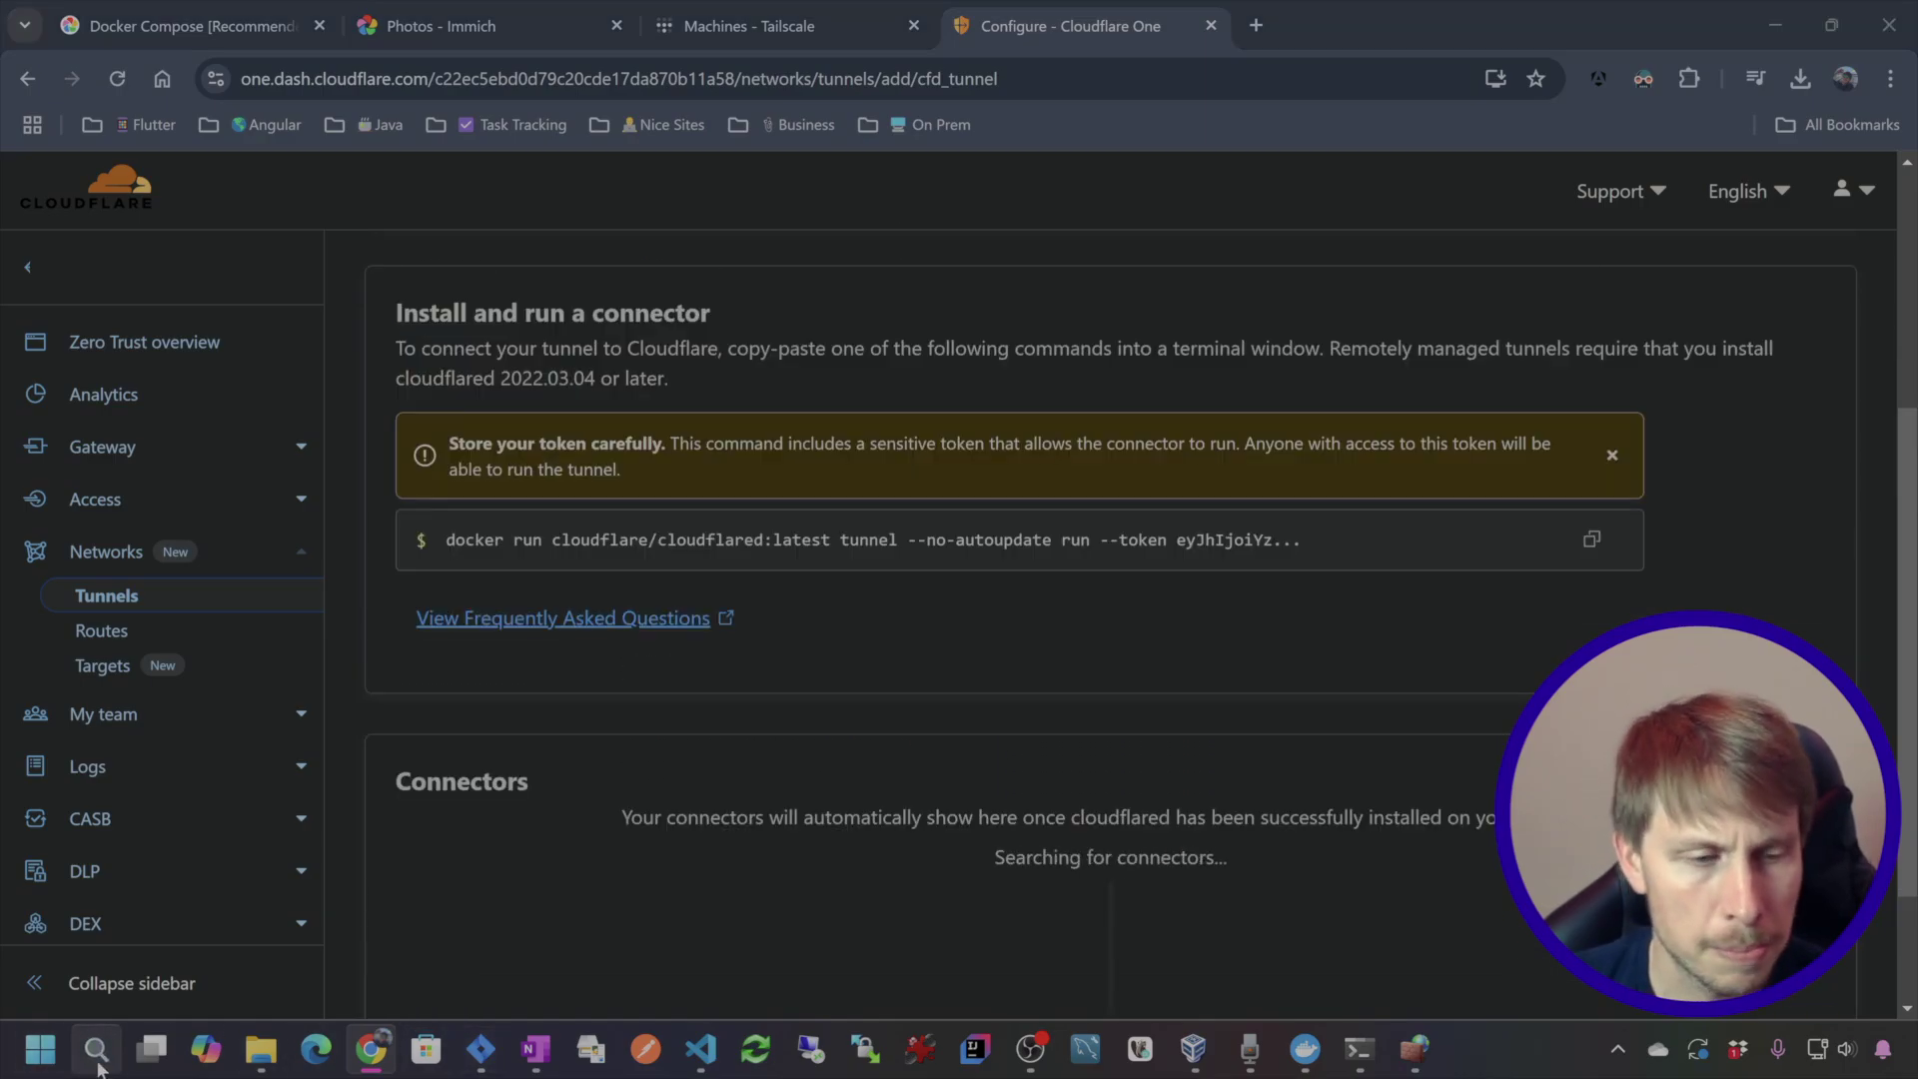
type("note")
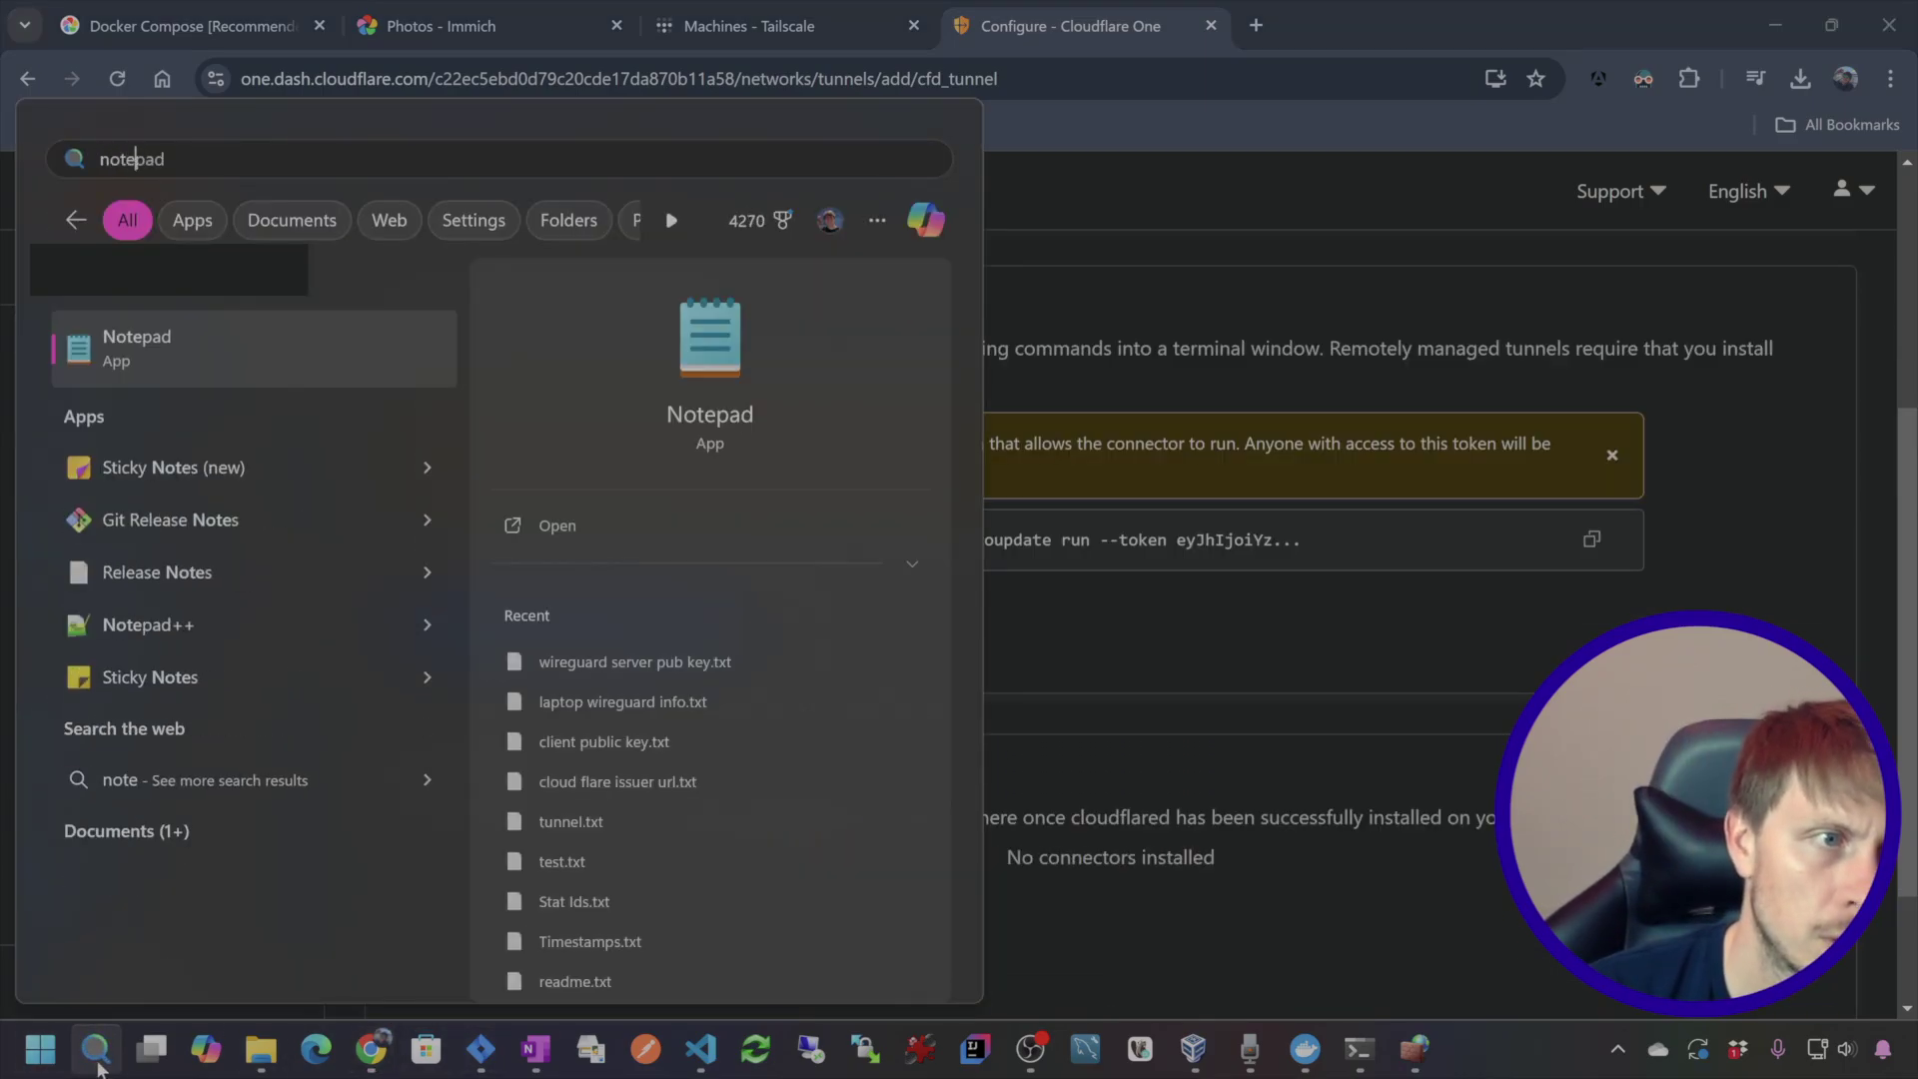
key("Return")
key("ctrl+v")
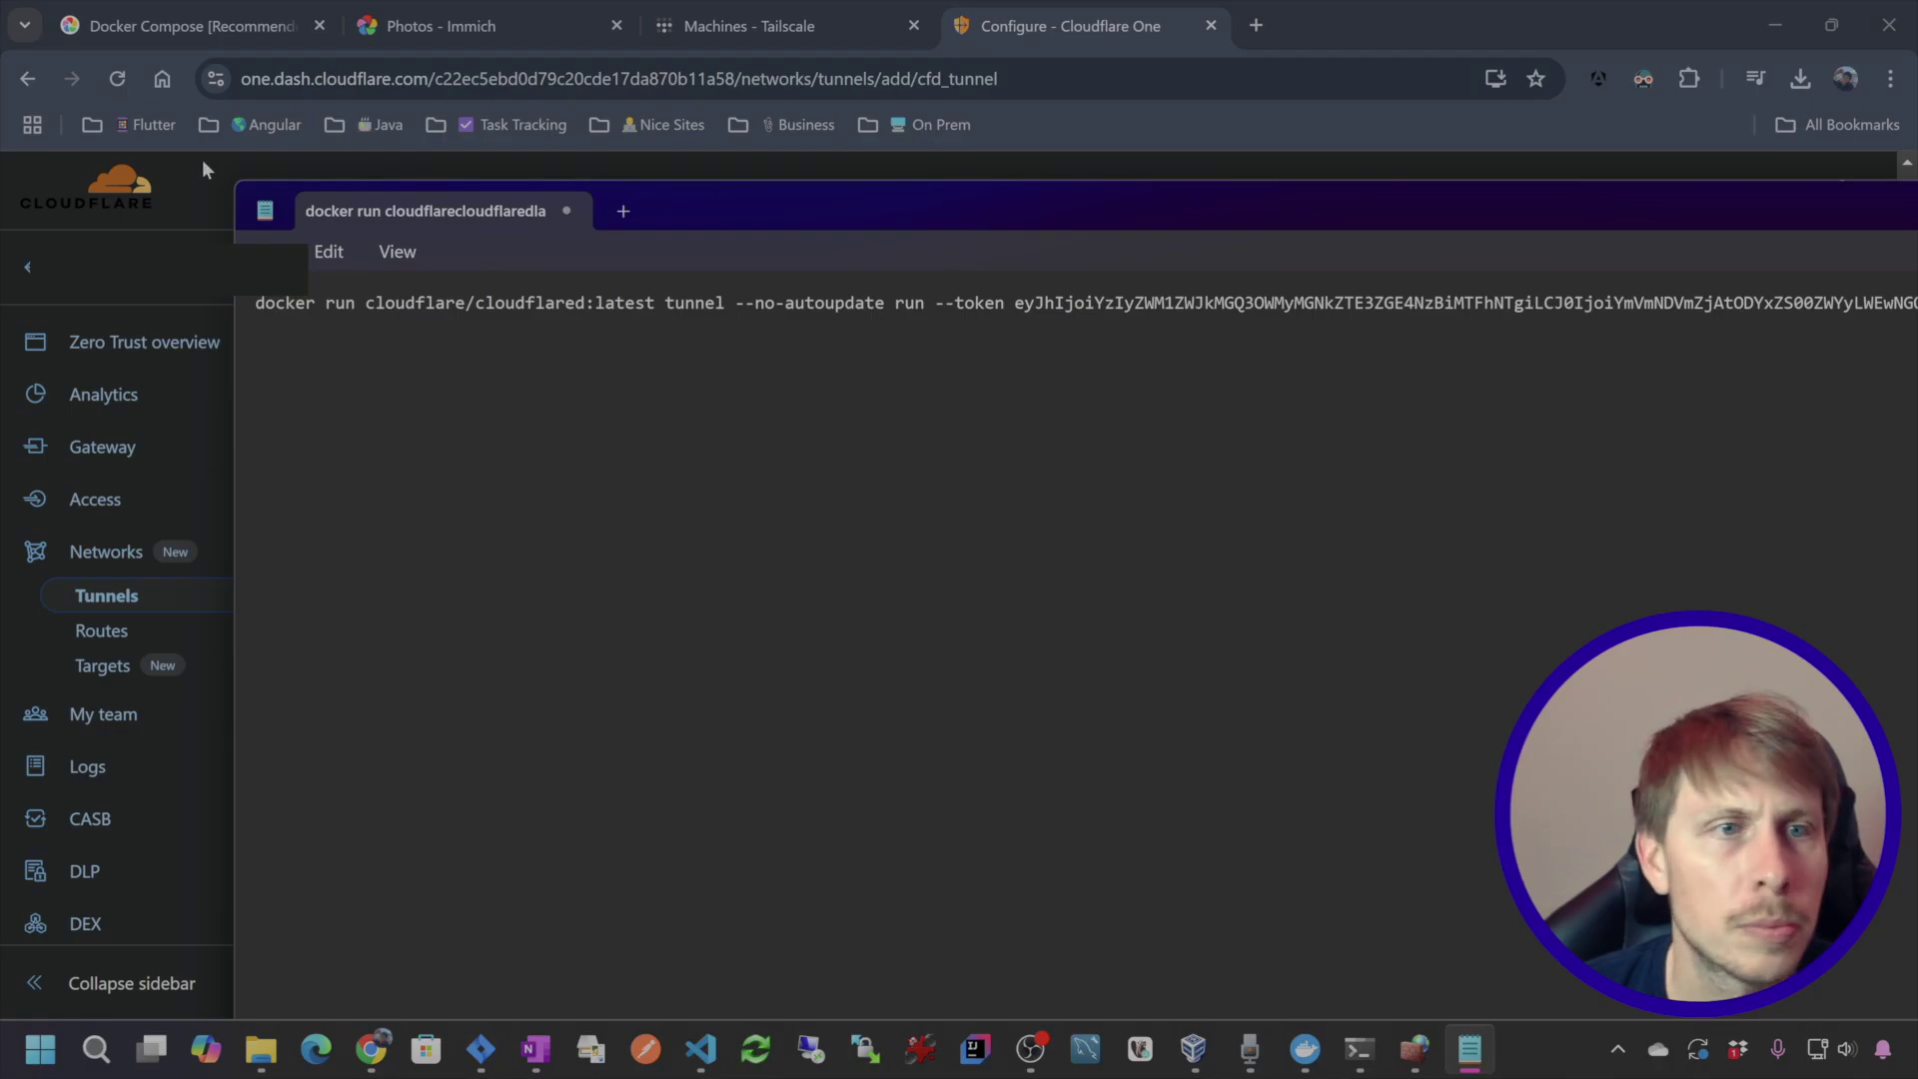
left_click_drag(235, 187, 967, 486)
left_click_drag(1513, 481, 801, 126)
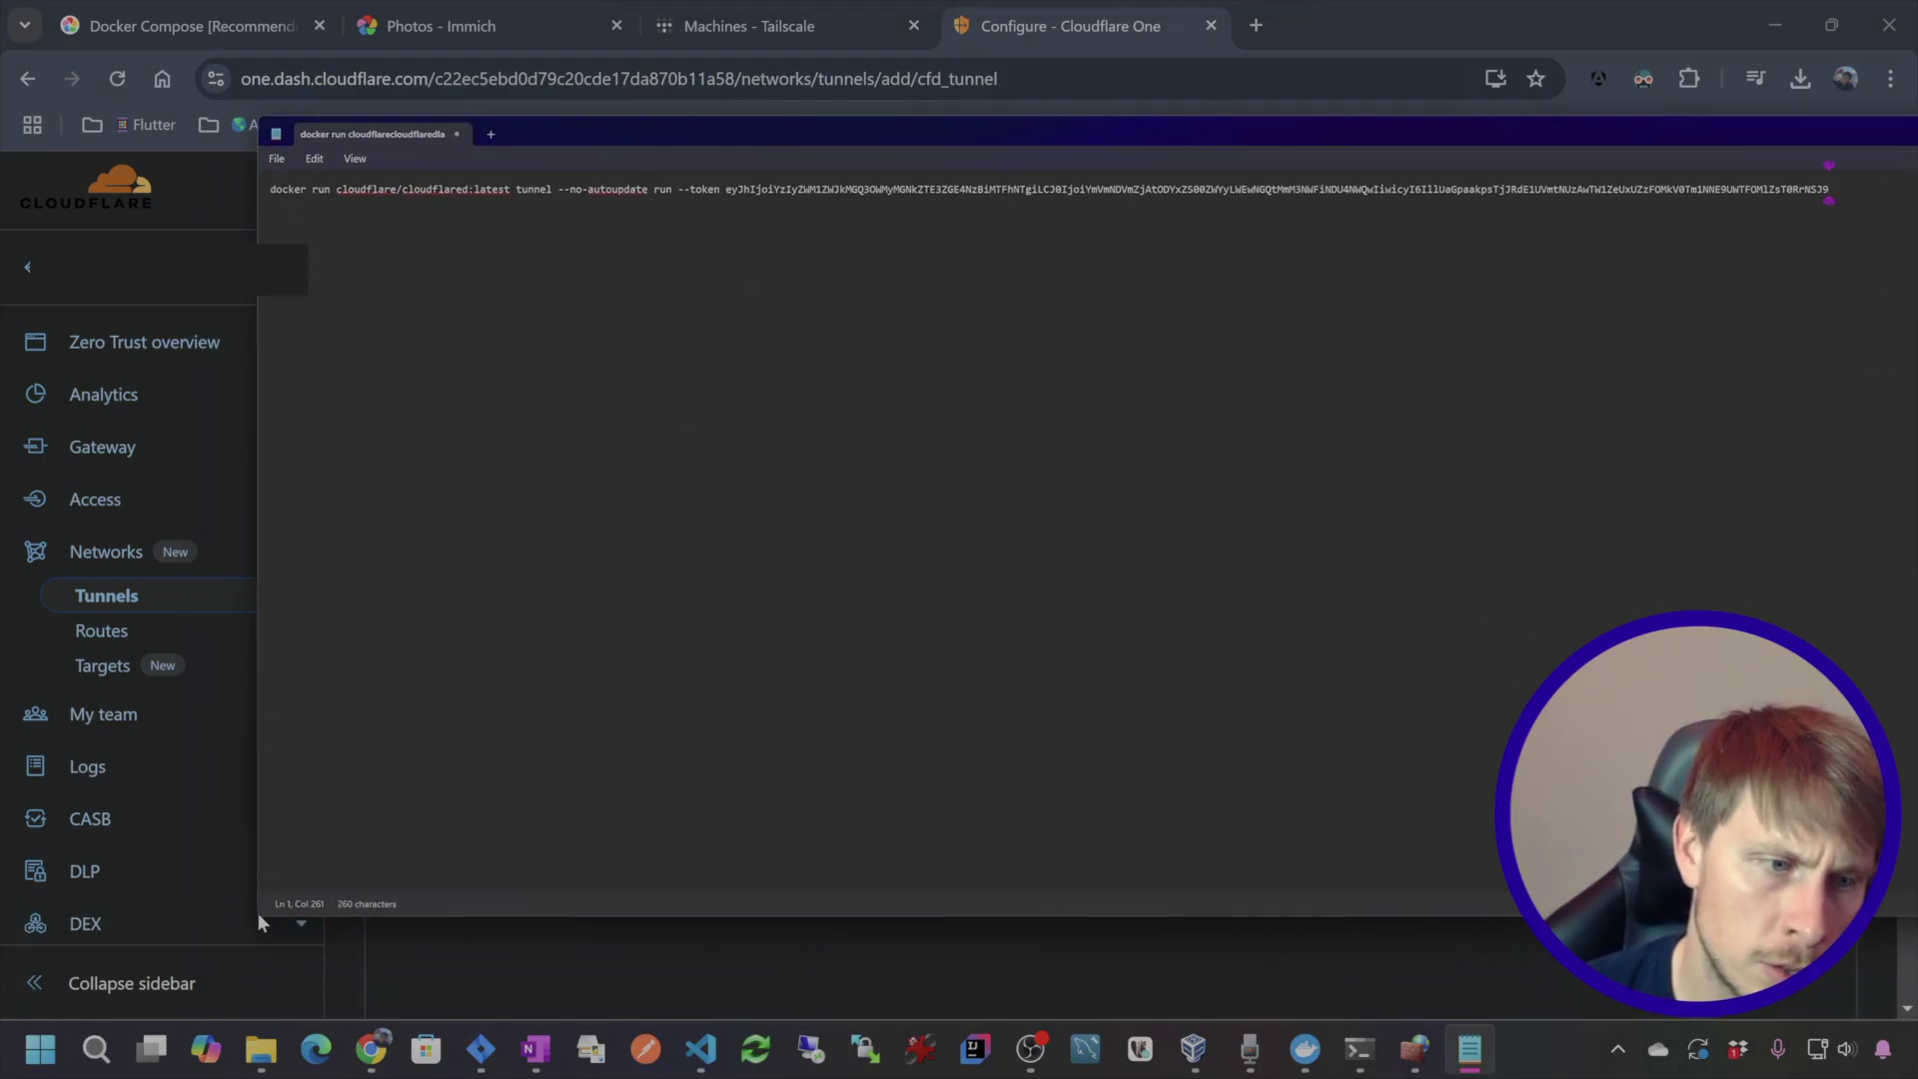
left_click_drag(260, 911, 1059, 879)
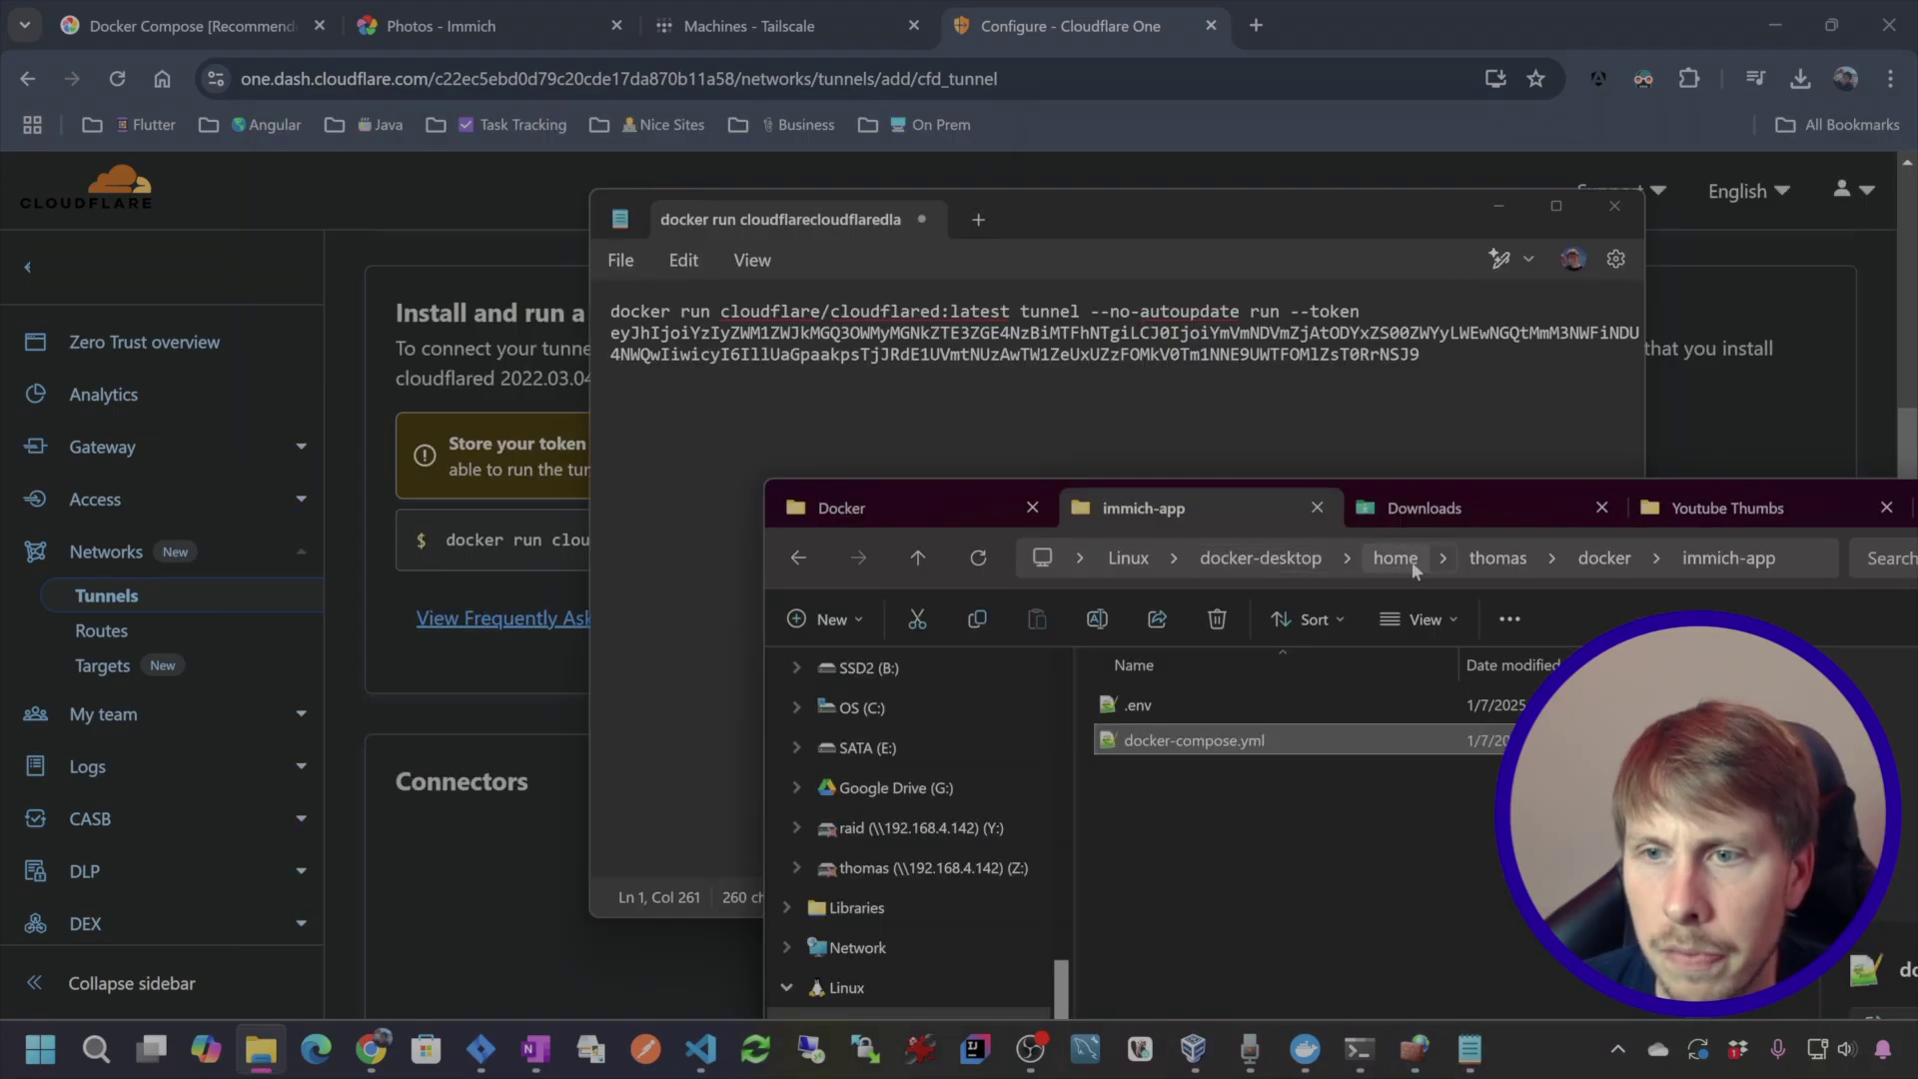
- Open docker-compose.yml from the cloudflare folder inside the docker directory in Notepad++
left_click(1604, 558)
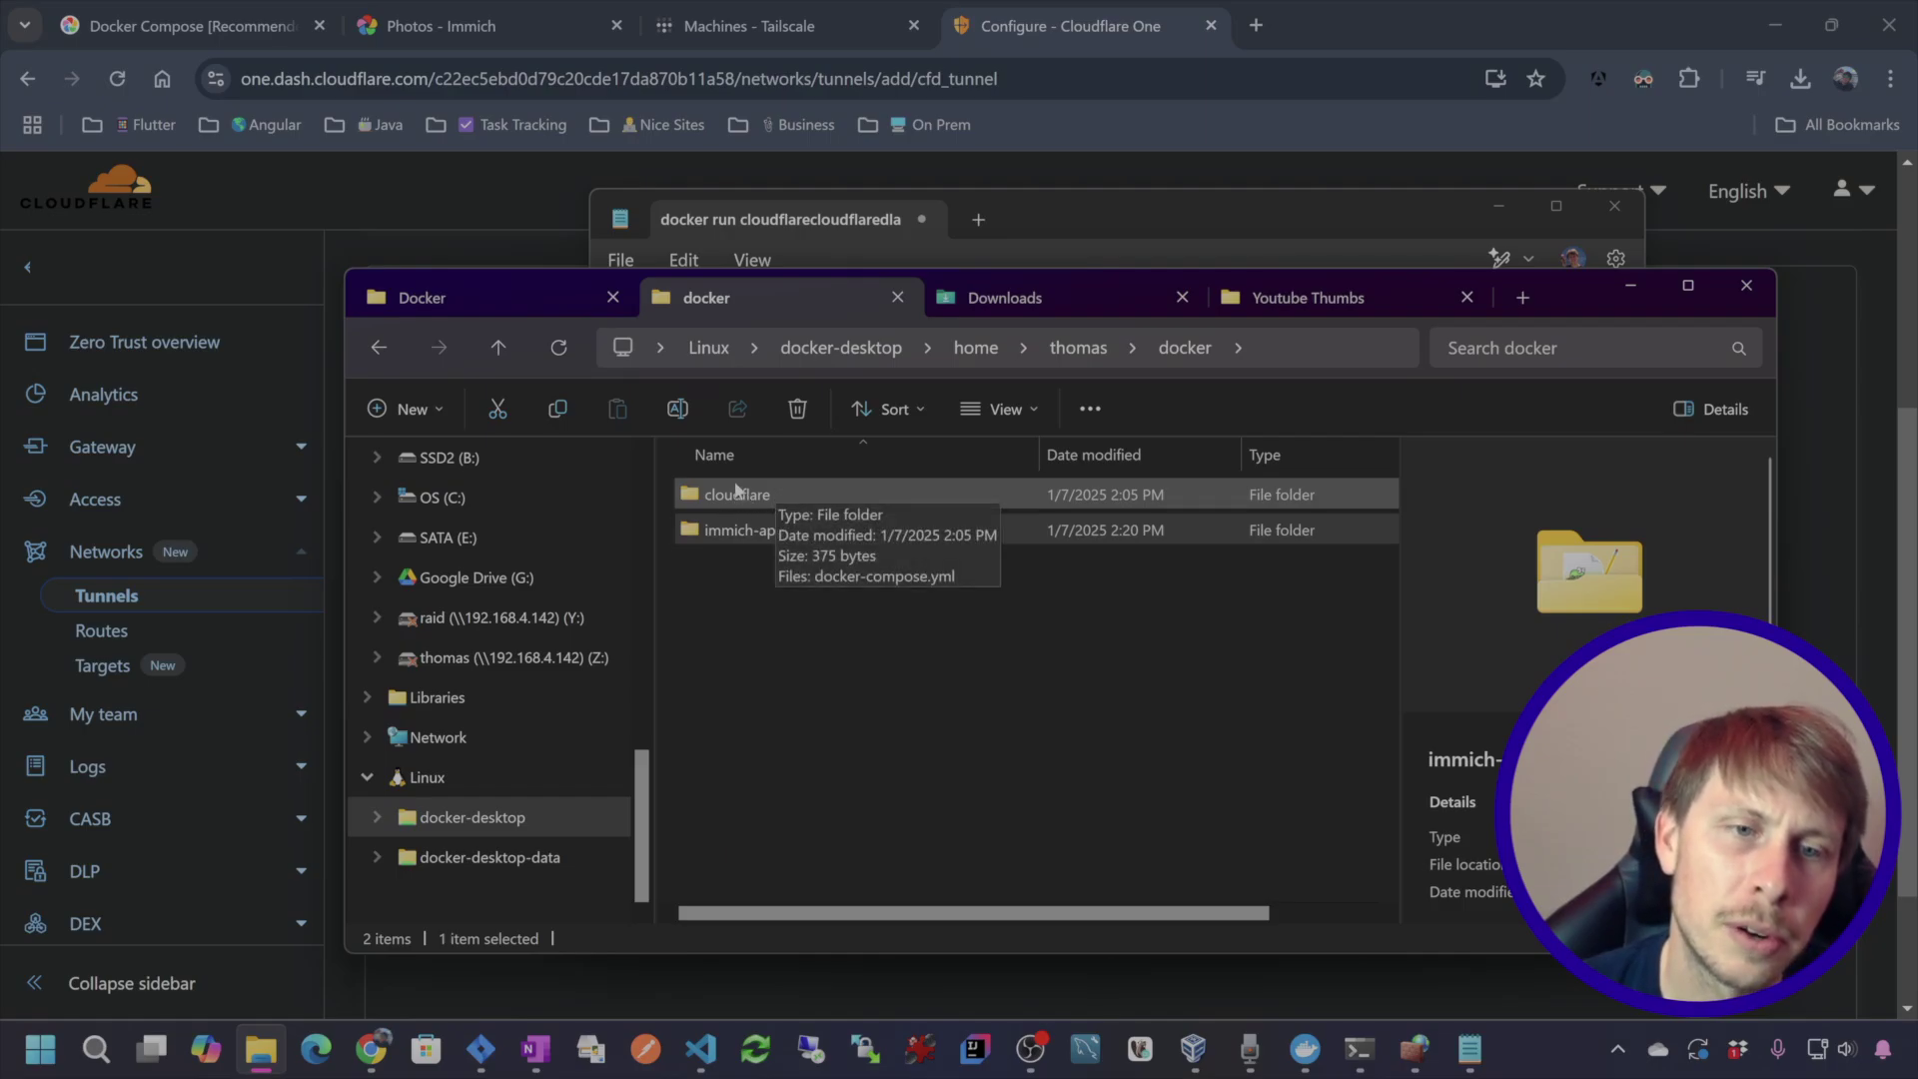
double_click(736, 494)
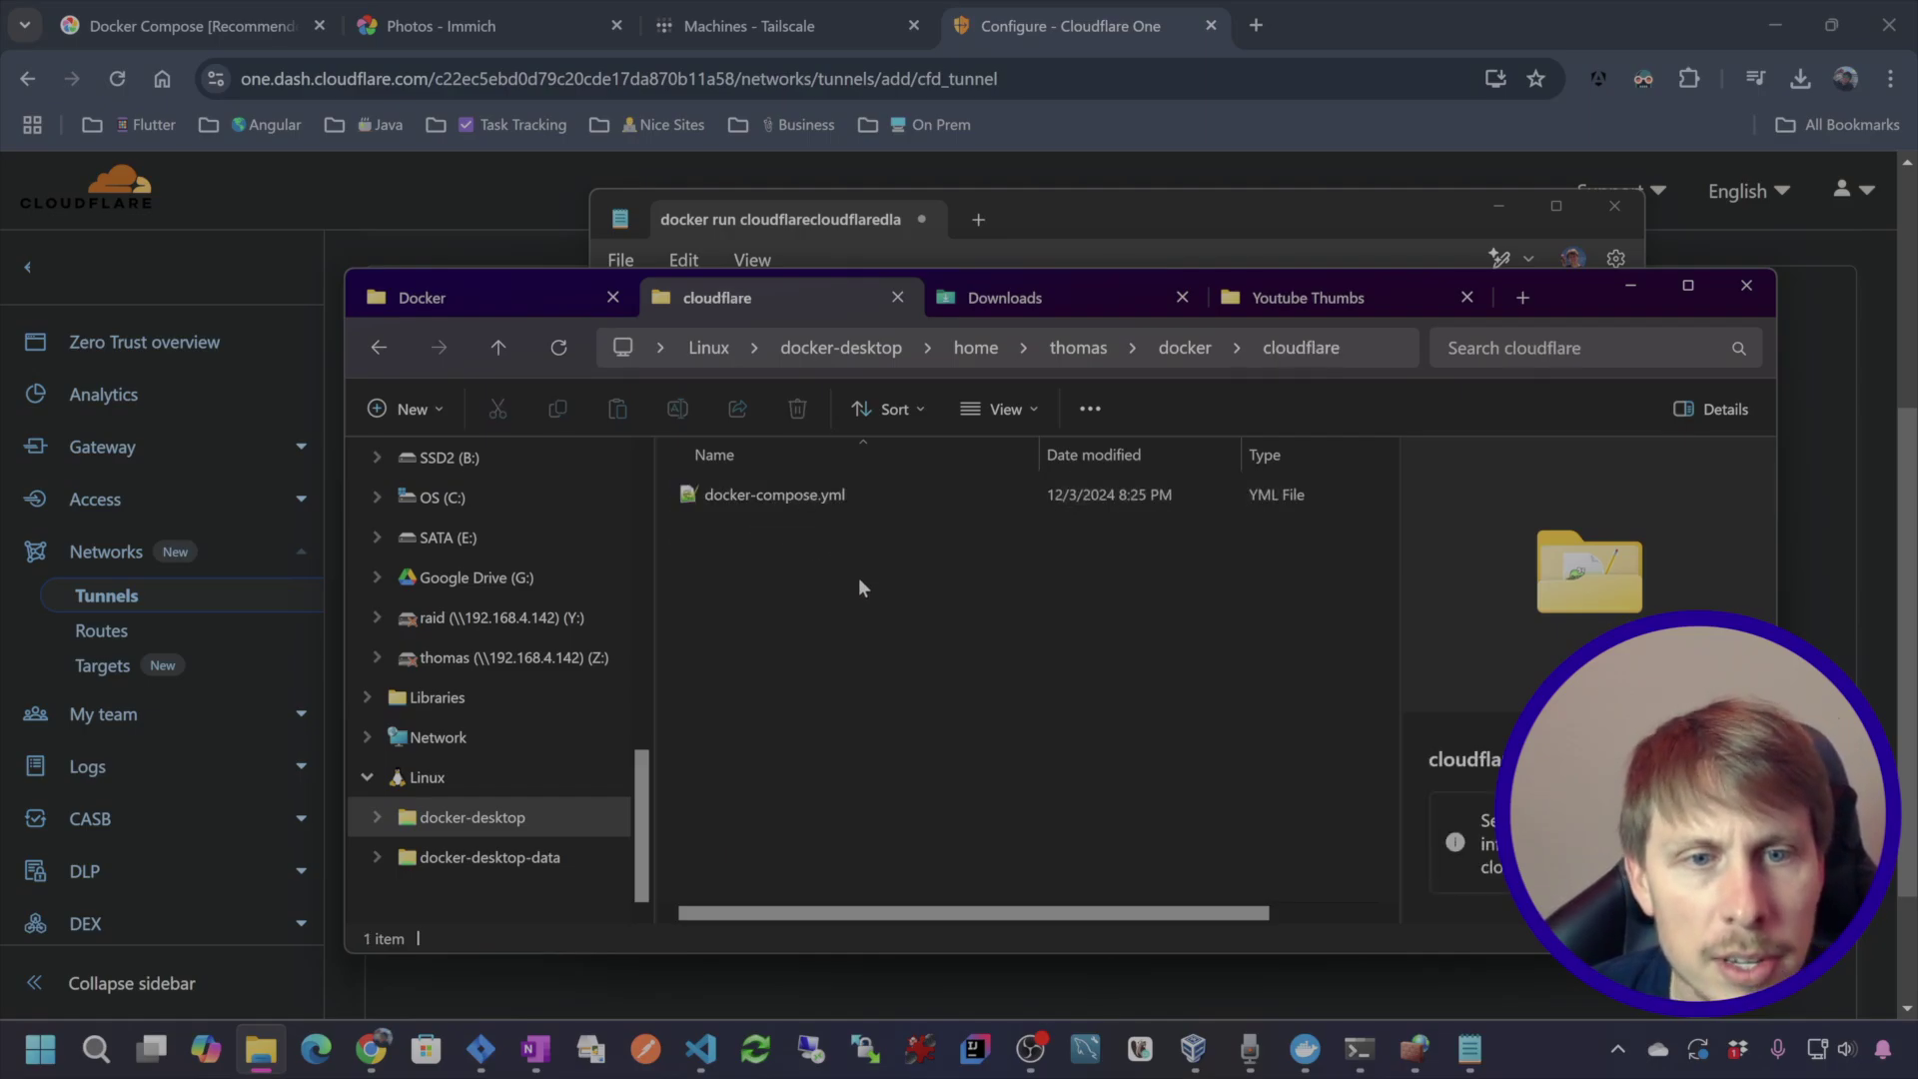
double_click(789, 495)
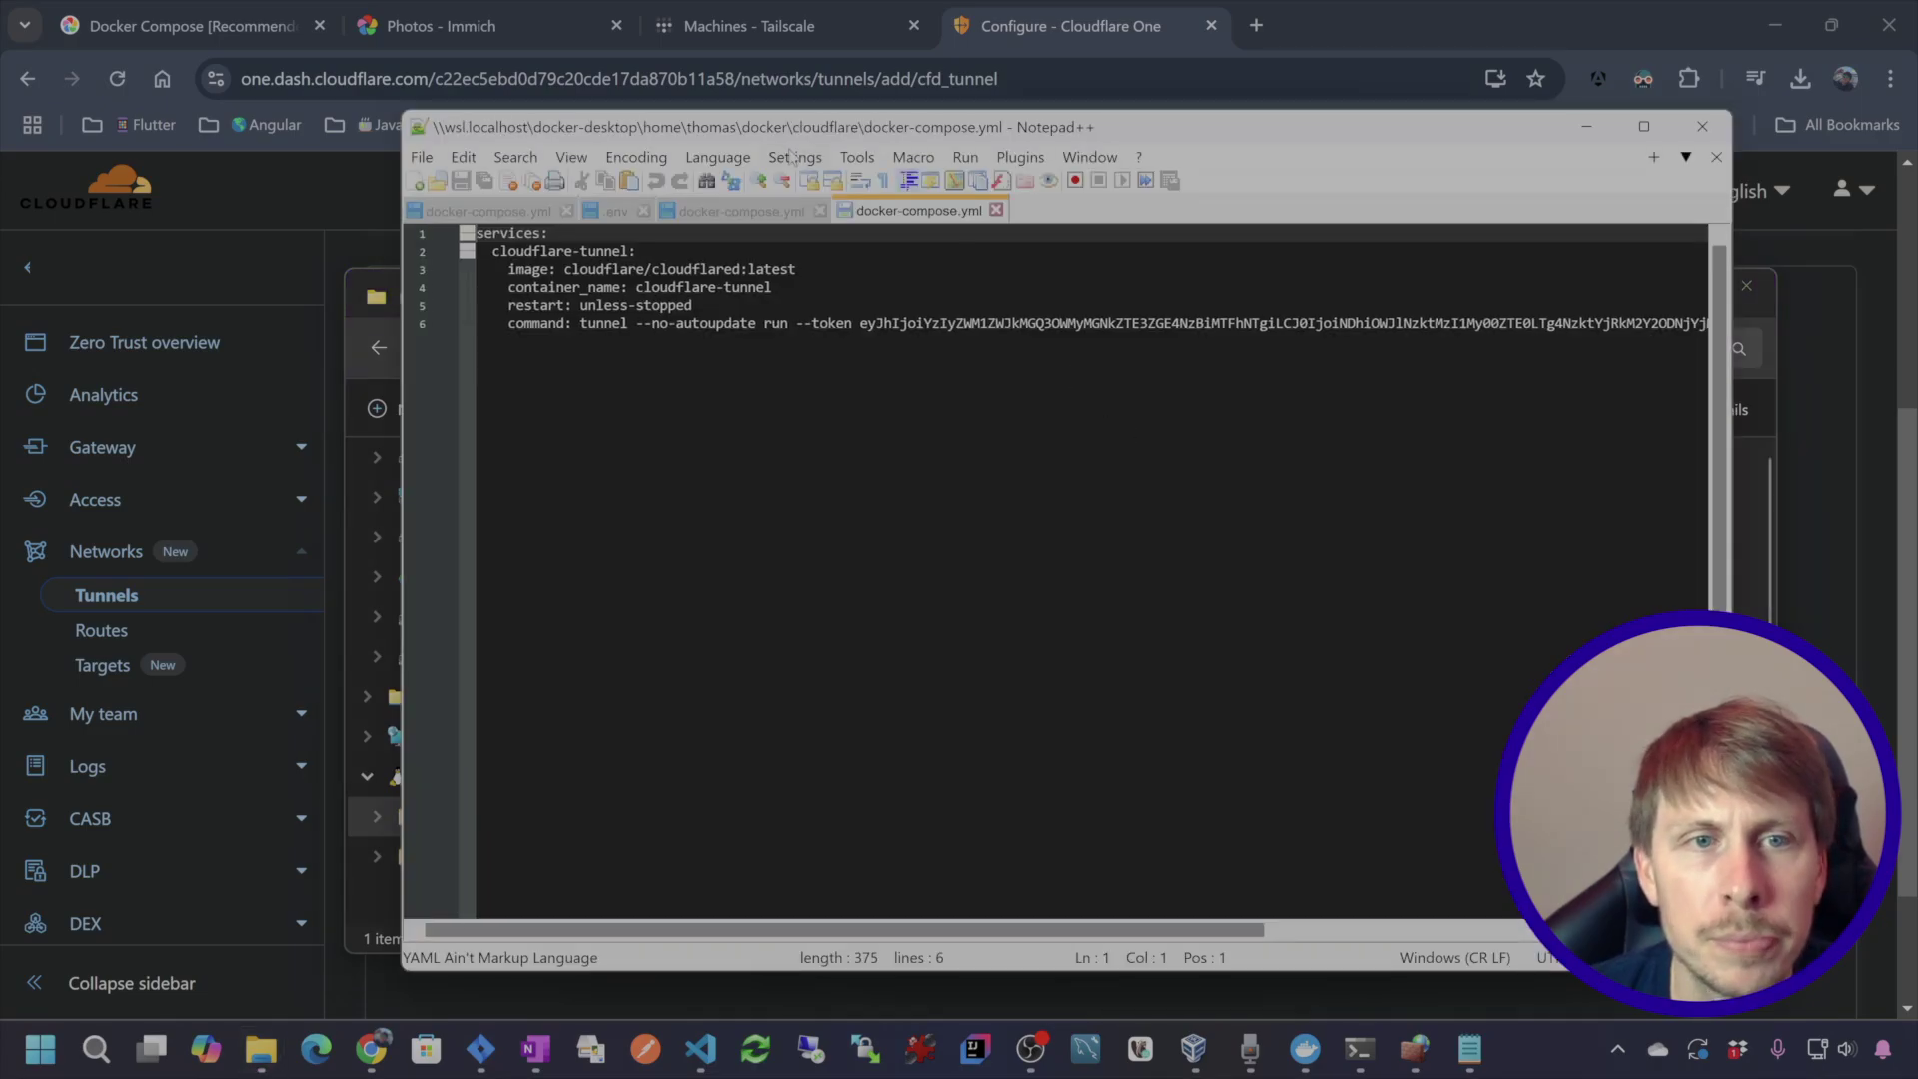
- Highlight the compose file's contents, minimize File Explorer, and arrange the Notepad and Notepad++ windows to show both commands
left_click_drag(655, 349, 418, 234)
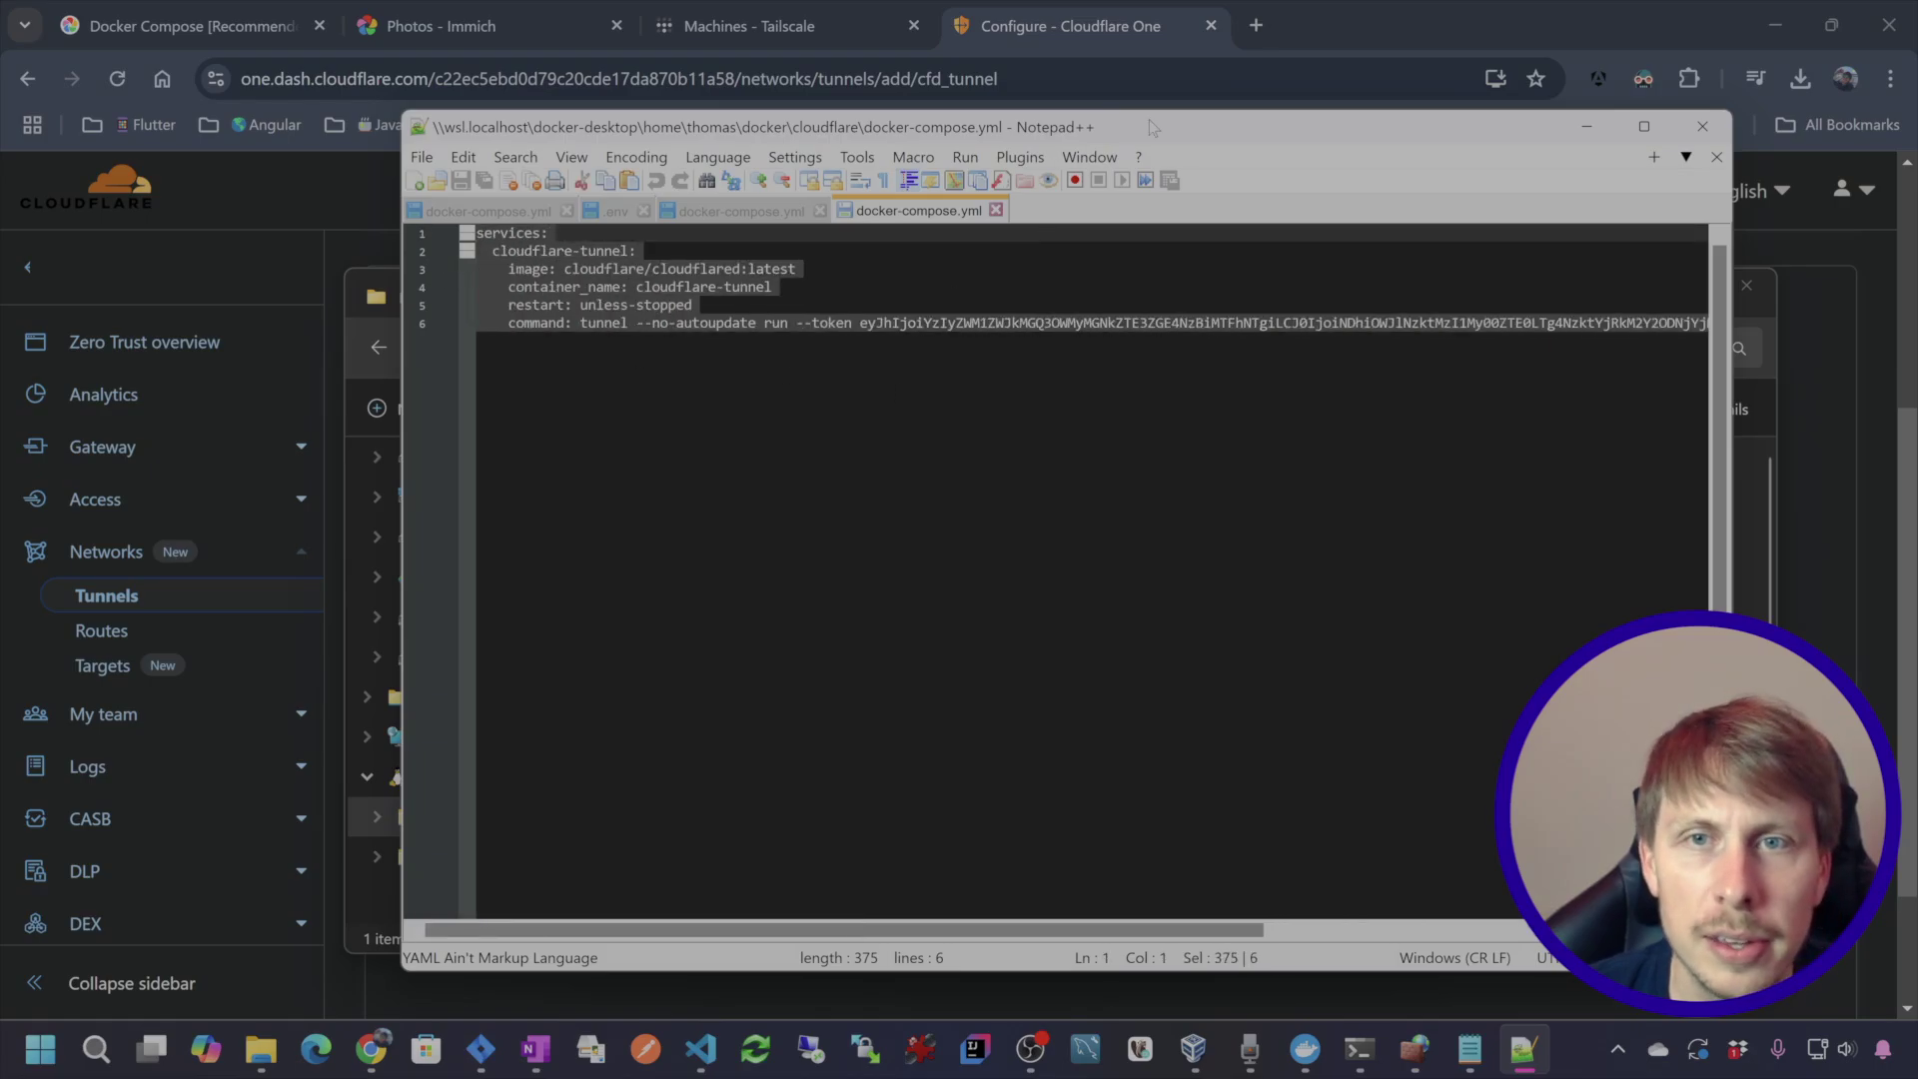
left_click_drag(1149, 117, 1479, 466)
left_click(1644, 283)
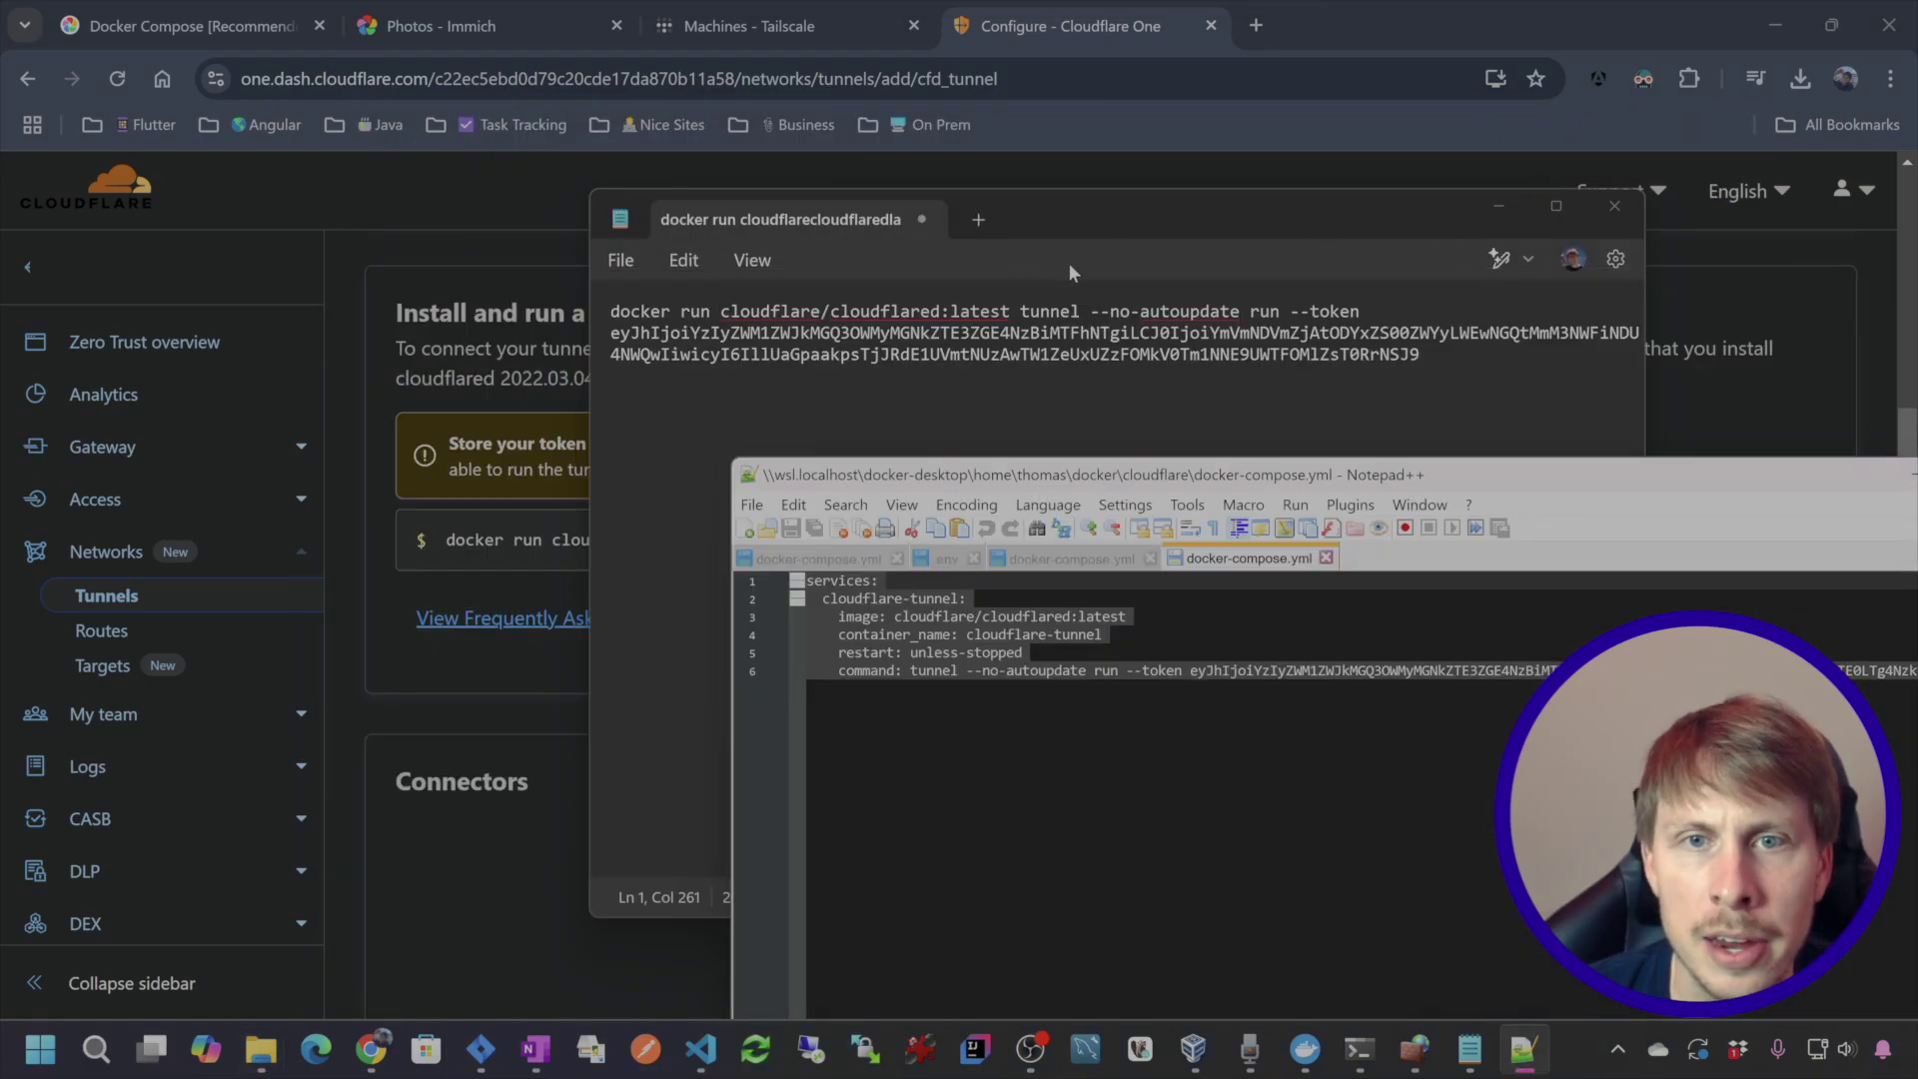
left_click(1117, 213)
left_click_drag(1117, 213, 647, 246)
left_click(1478, 474)
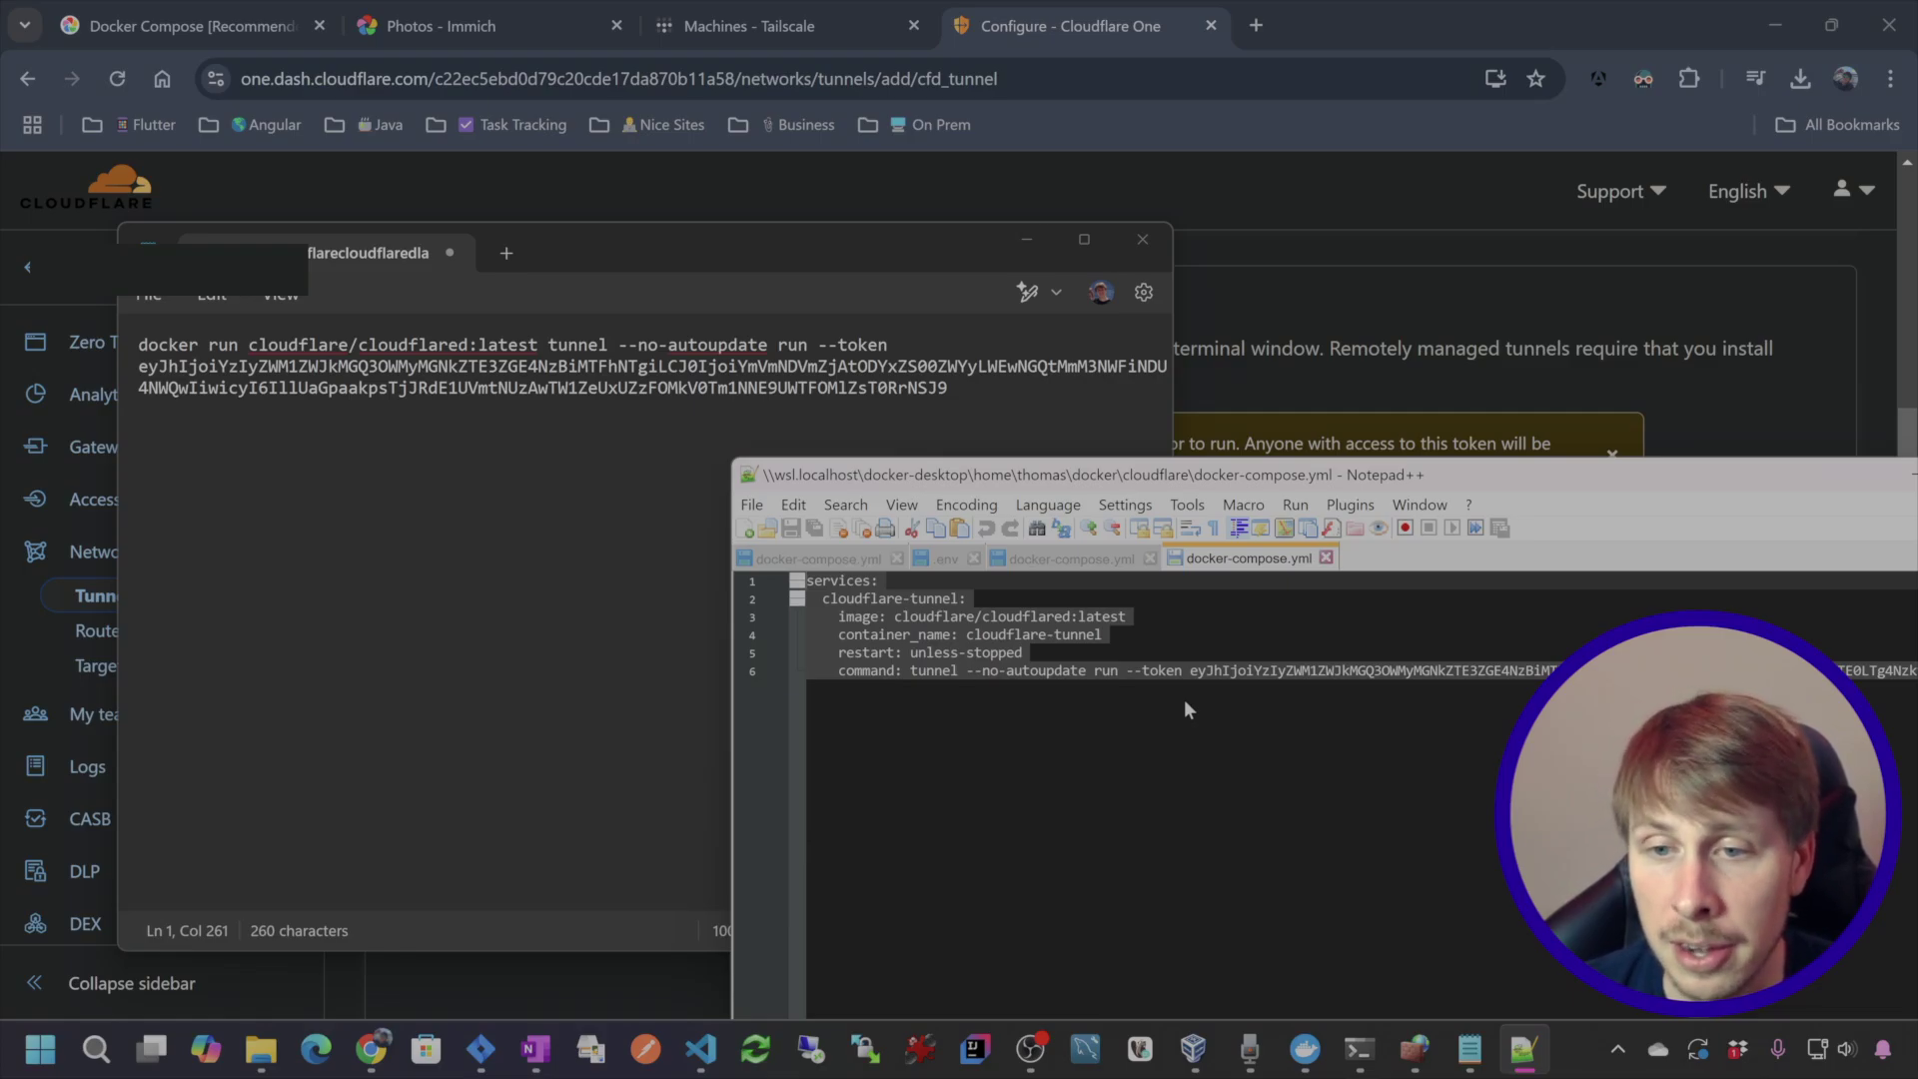
- Examine the cloudflare-tunnel service in docker-compose.yml, including its image, container name, restart policy and full token command line
left_click(1184, 699)
scroll(1379, 709, "right", 15)
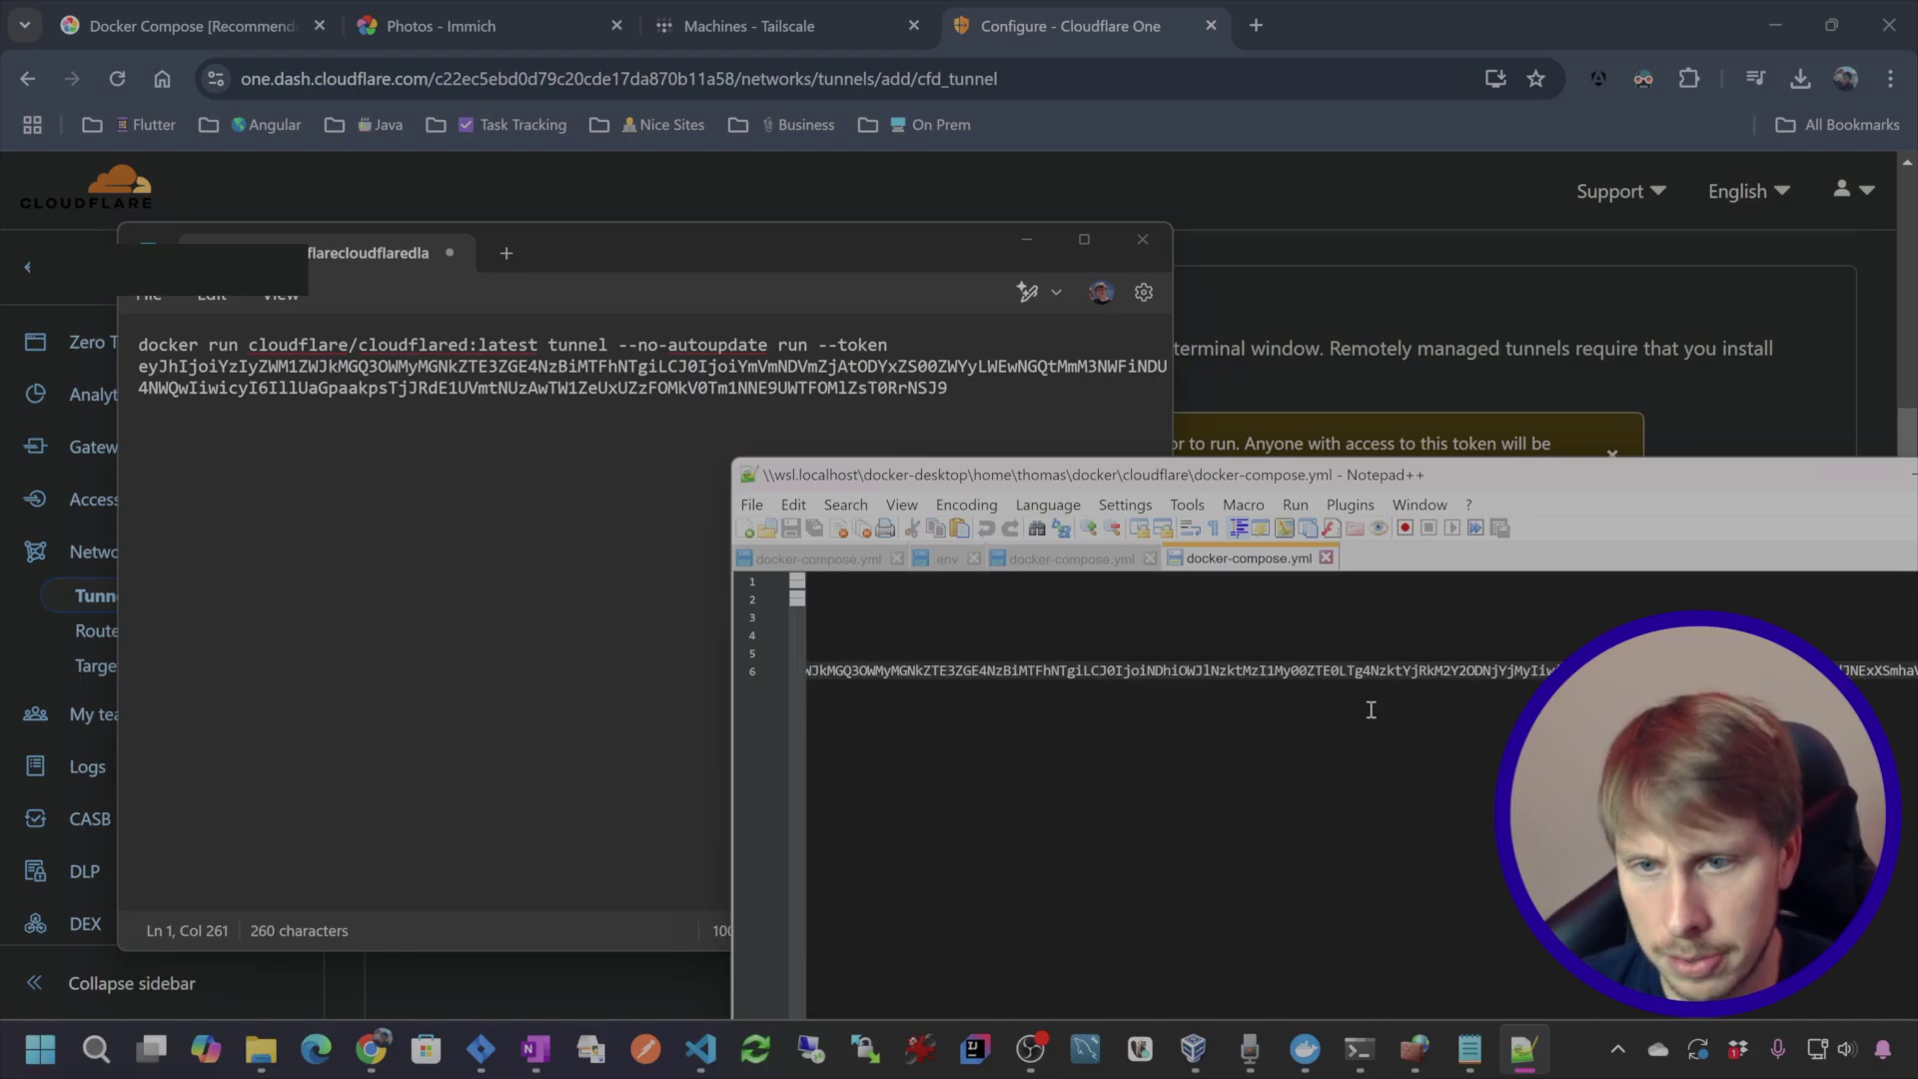
left_click_drag(1368, 490, 1208, 169)
scroll(931, 914, "left", 15)
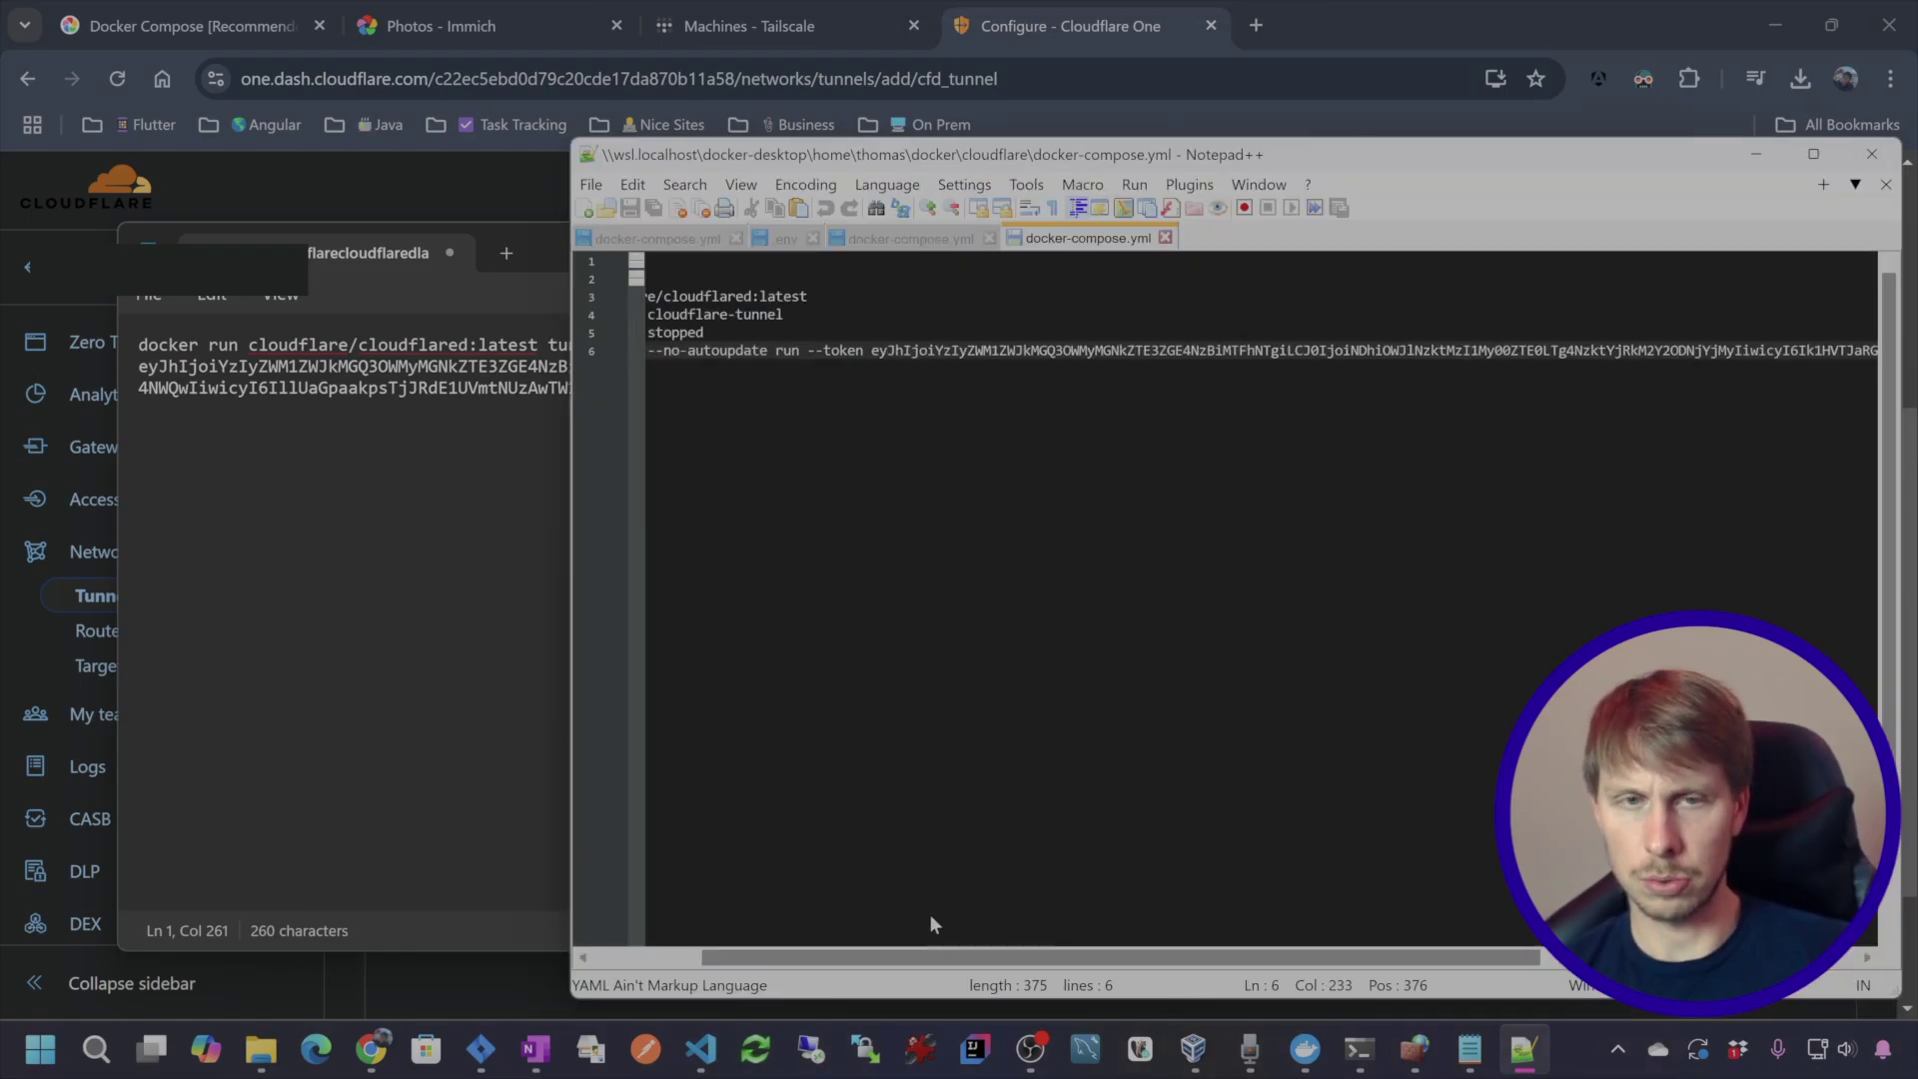
left_click_drag(797, 350, 642, 248)
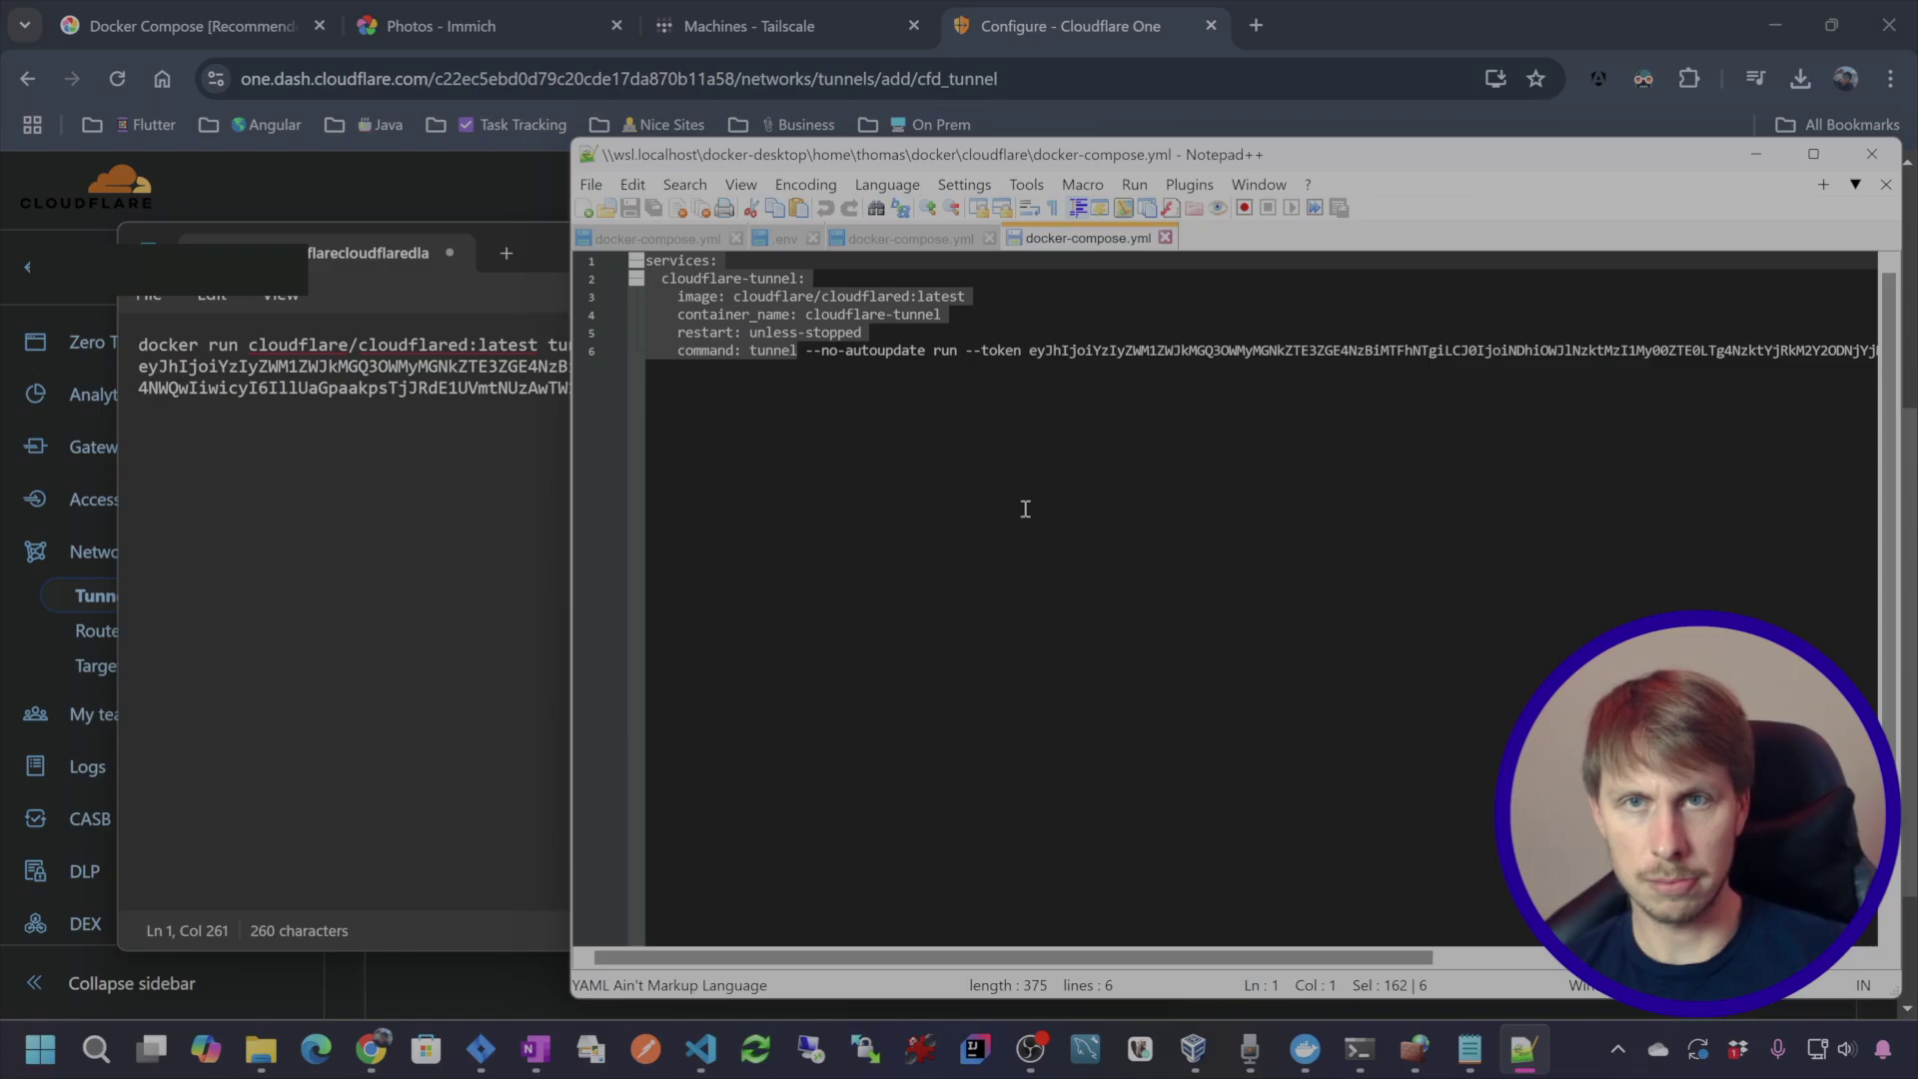
left_click(983, 405)
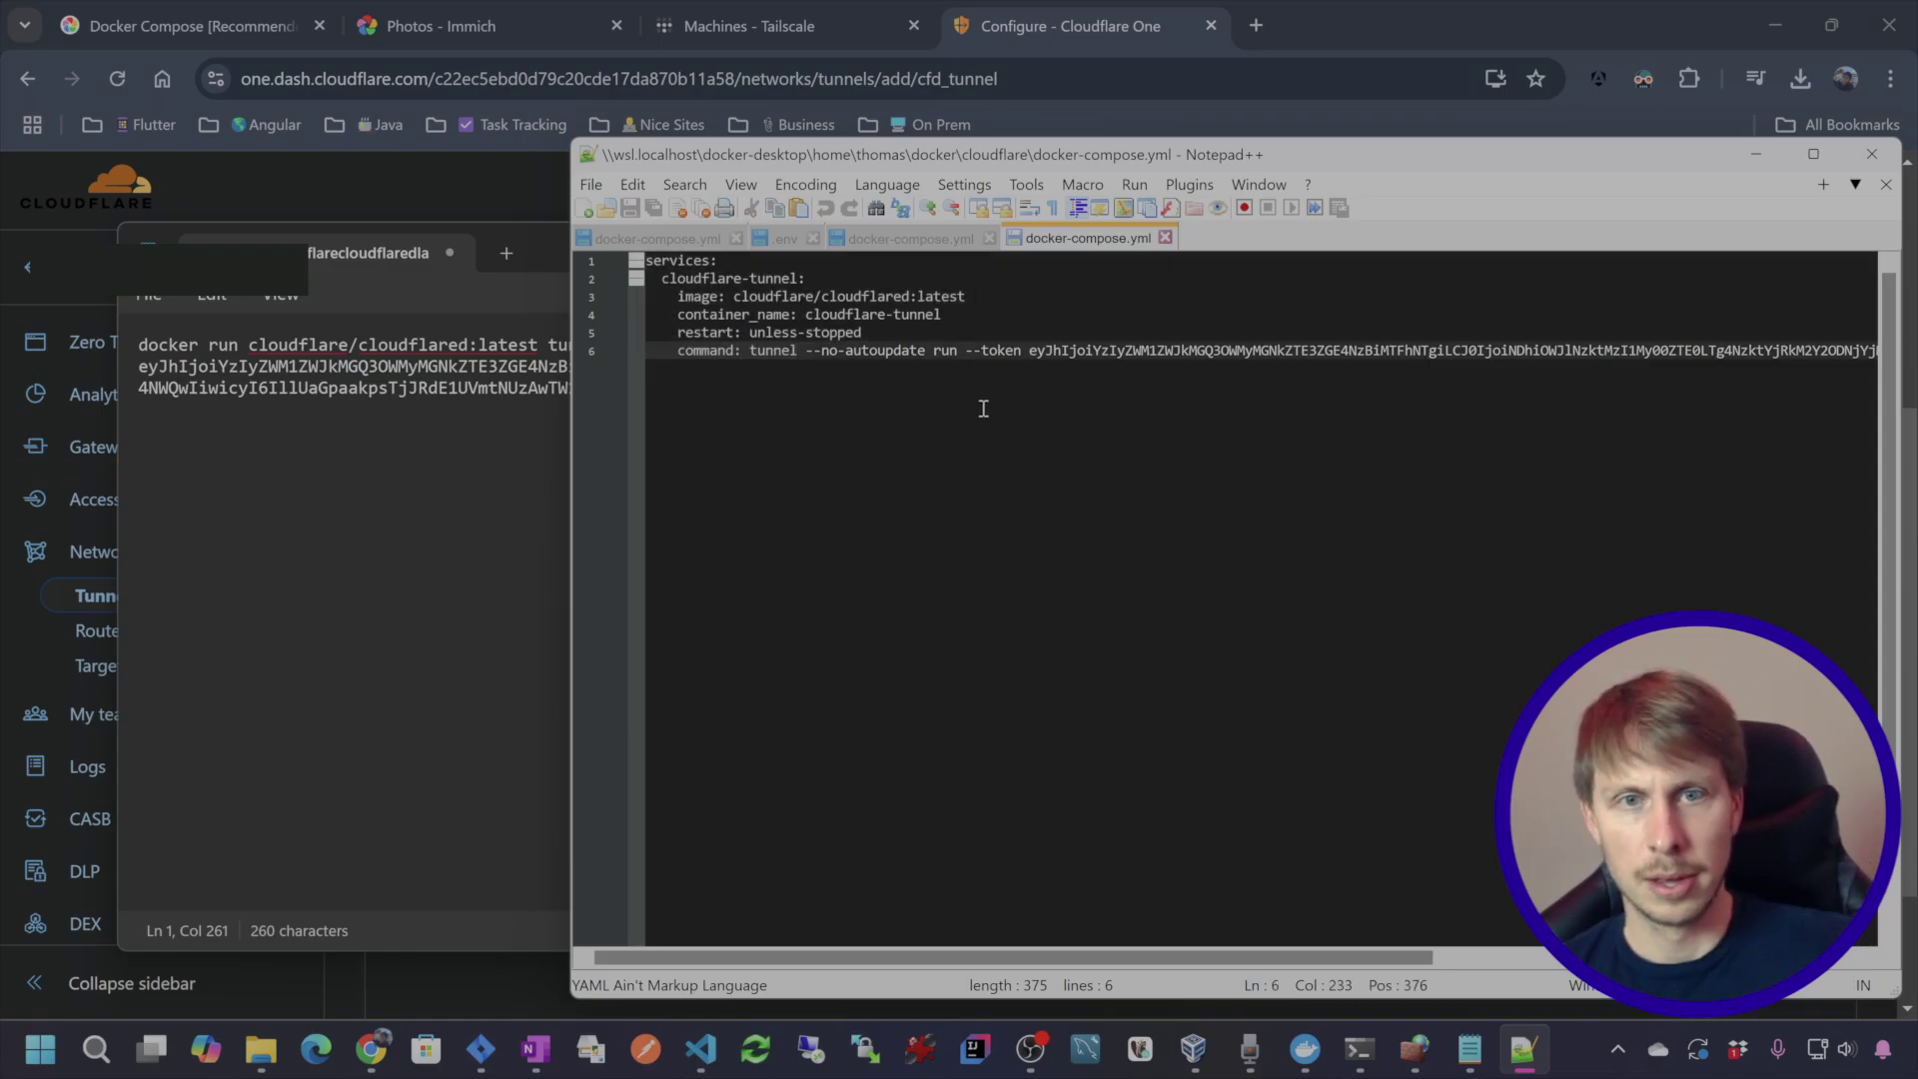
key("End")
scroll(865, 921, "left", 15)
scroll(864, 921, "left", 2)
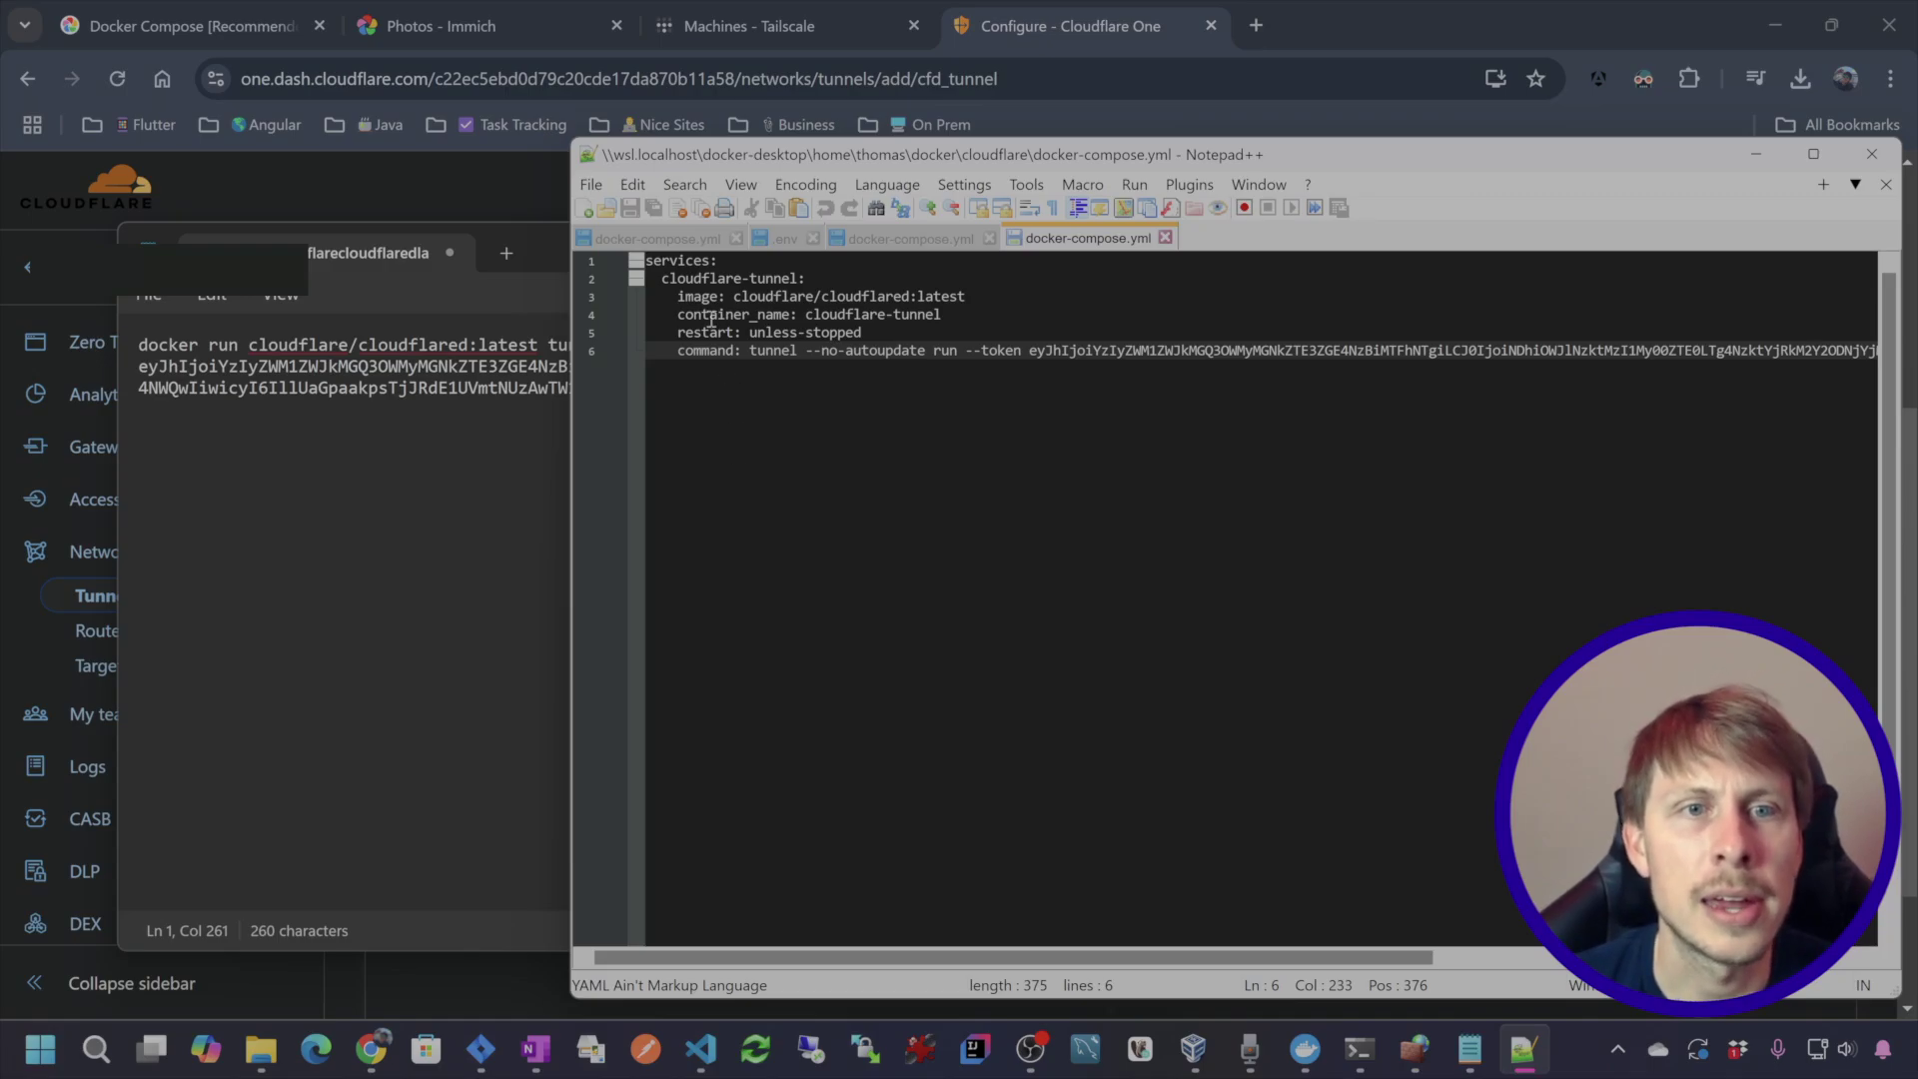
left_click(663, 280)
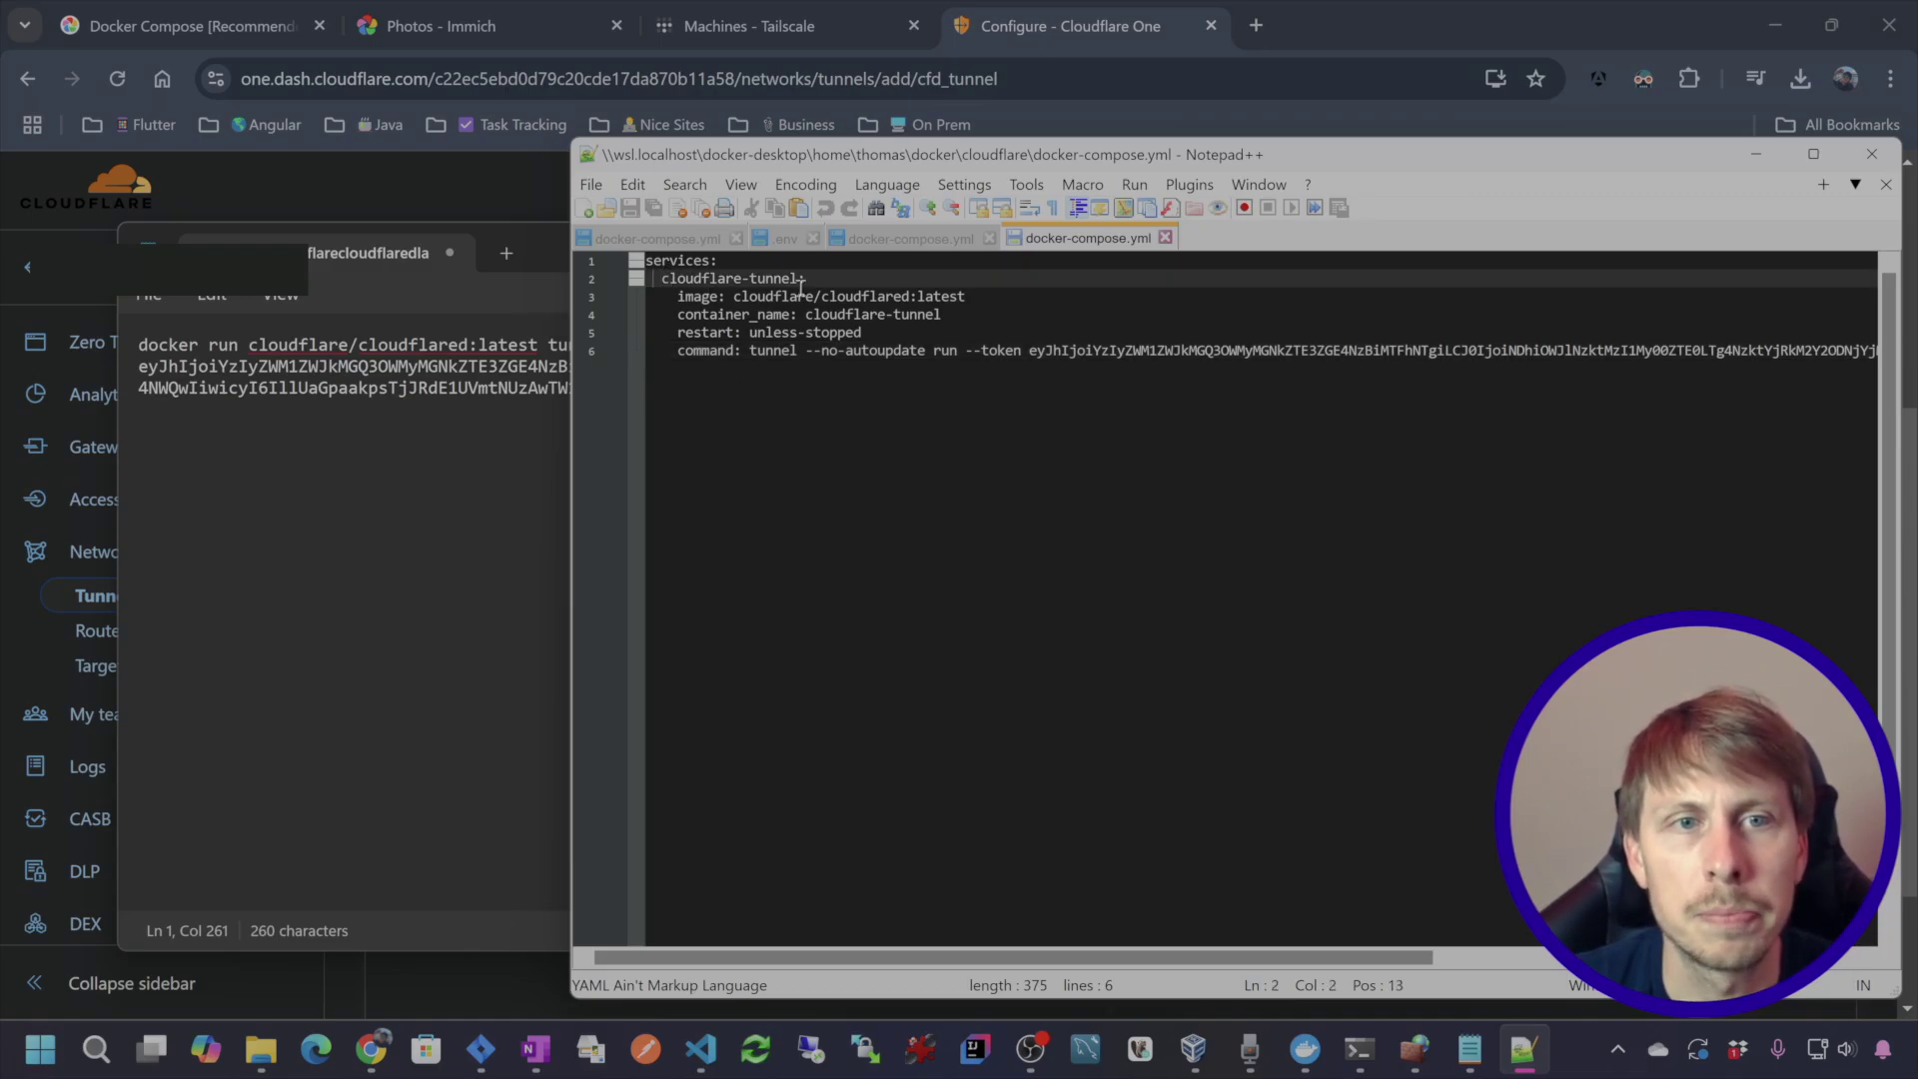
- Copy the tunnel token from the Notepad command and paste it over the token in the compose file's command line
key("Up")
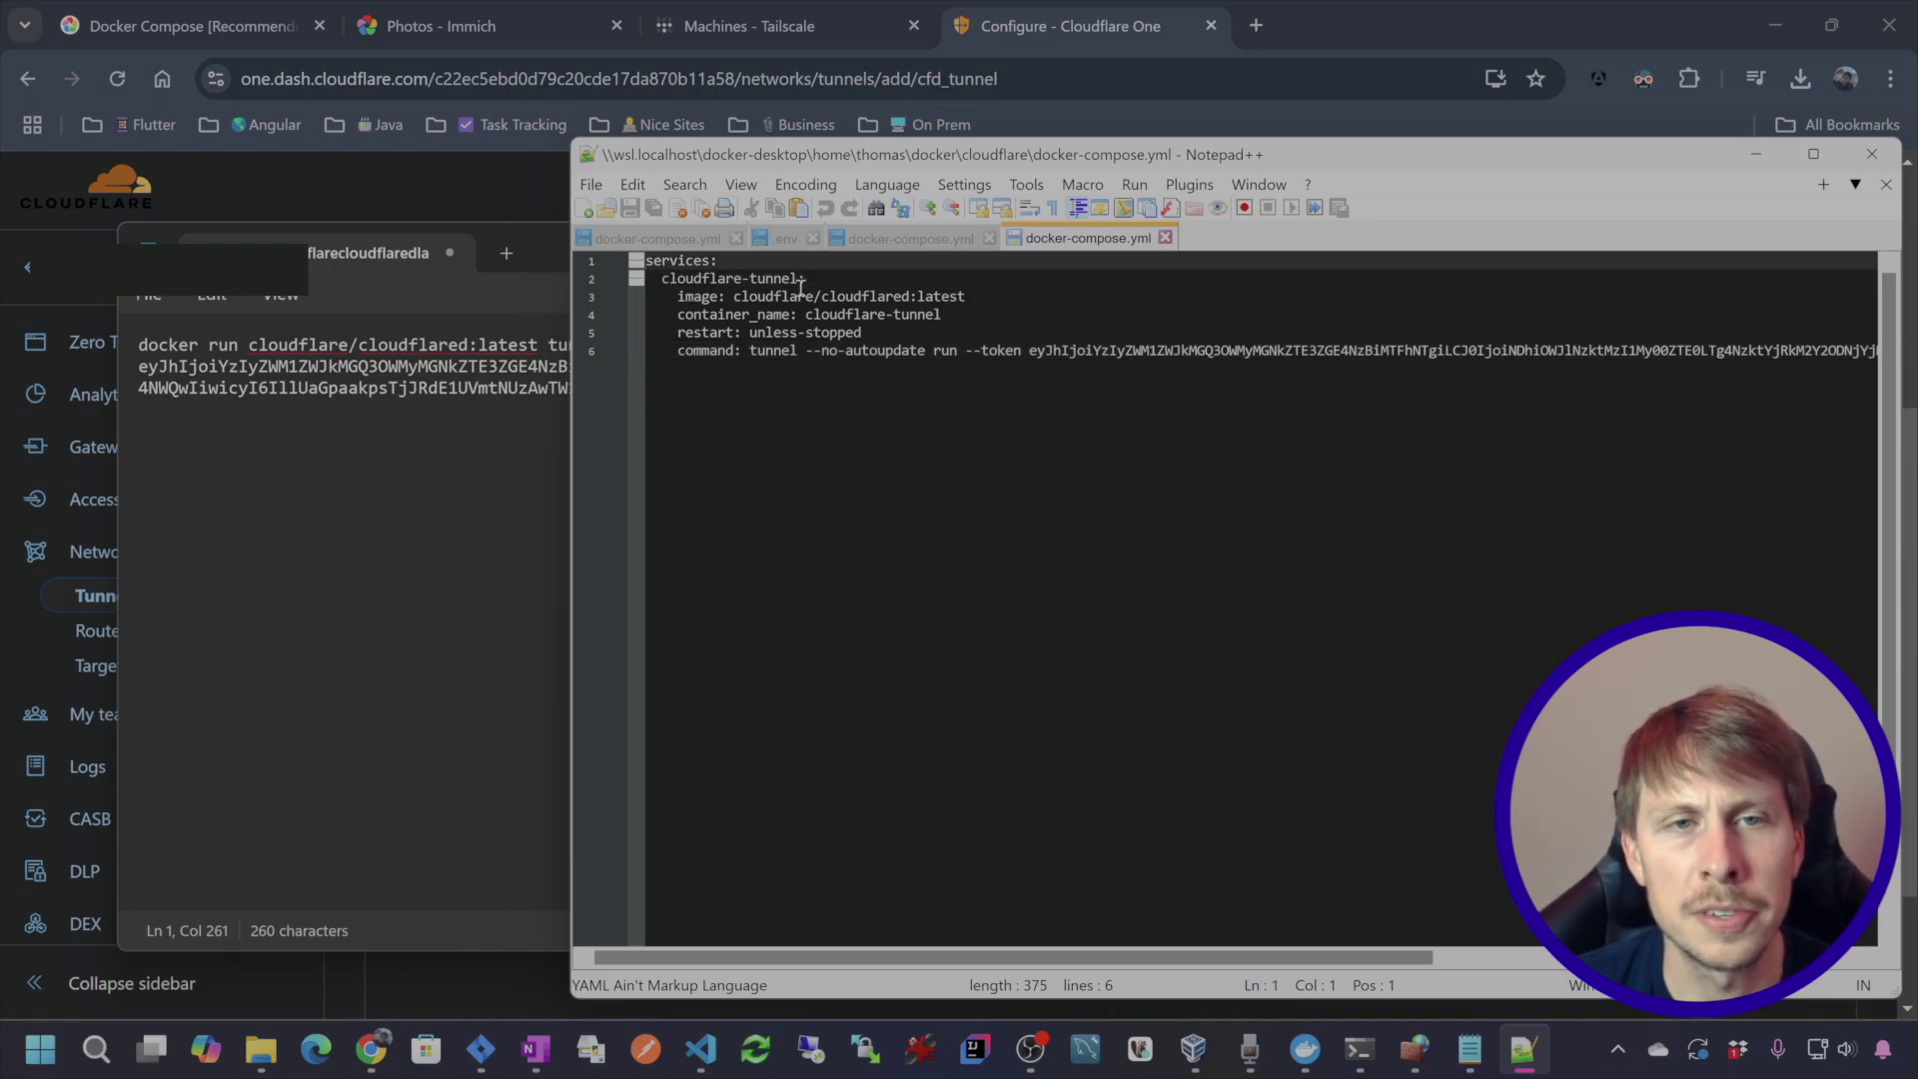
key("Down")
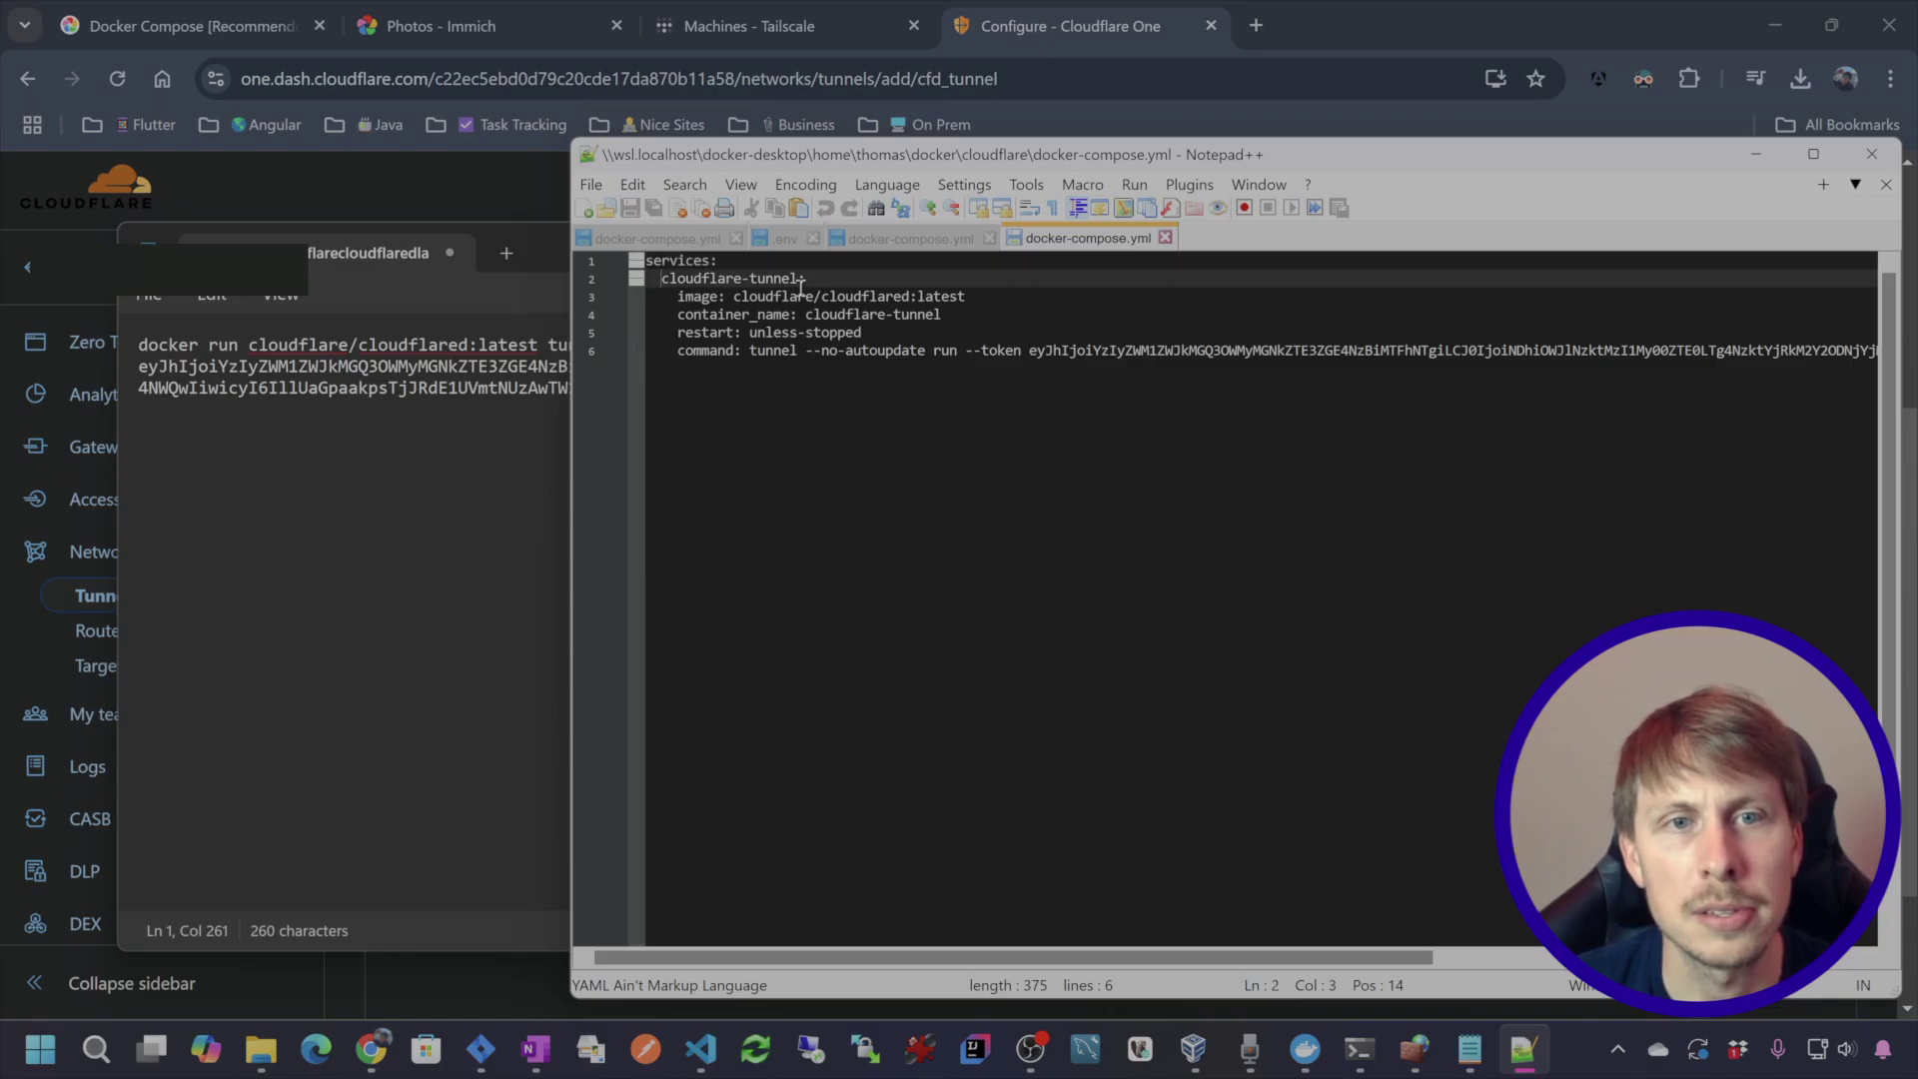
key("Down")
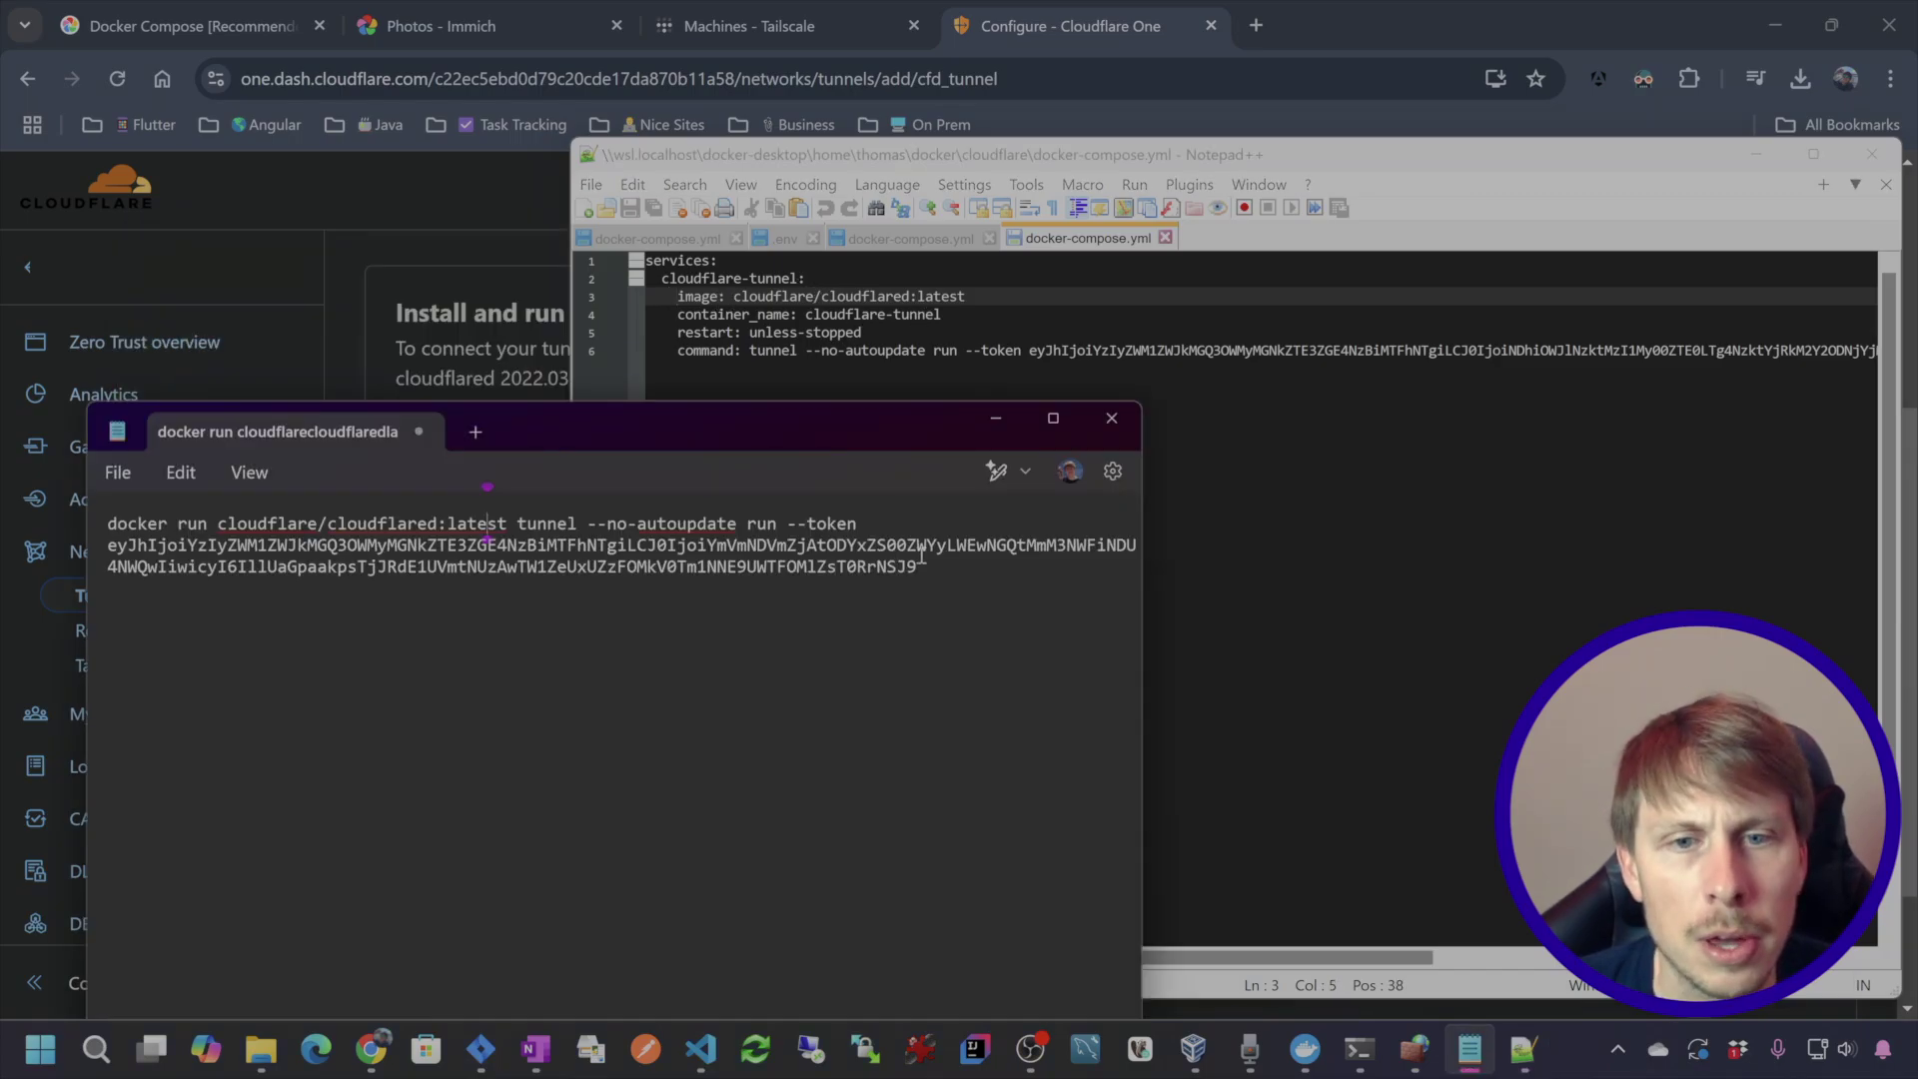
left_click_drag(917, 566, 104, 547)
key("ctrl+c")
left_click(1032, 352)
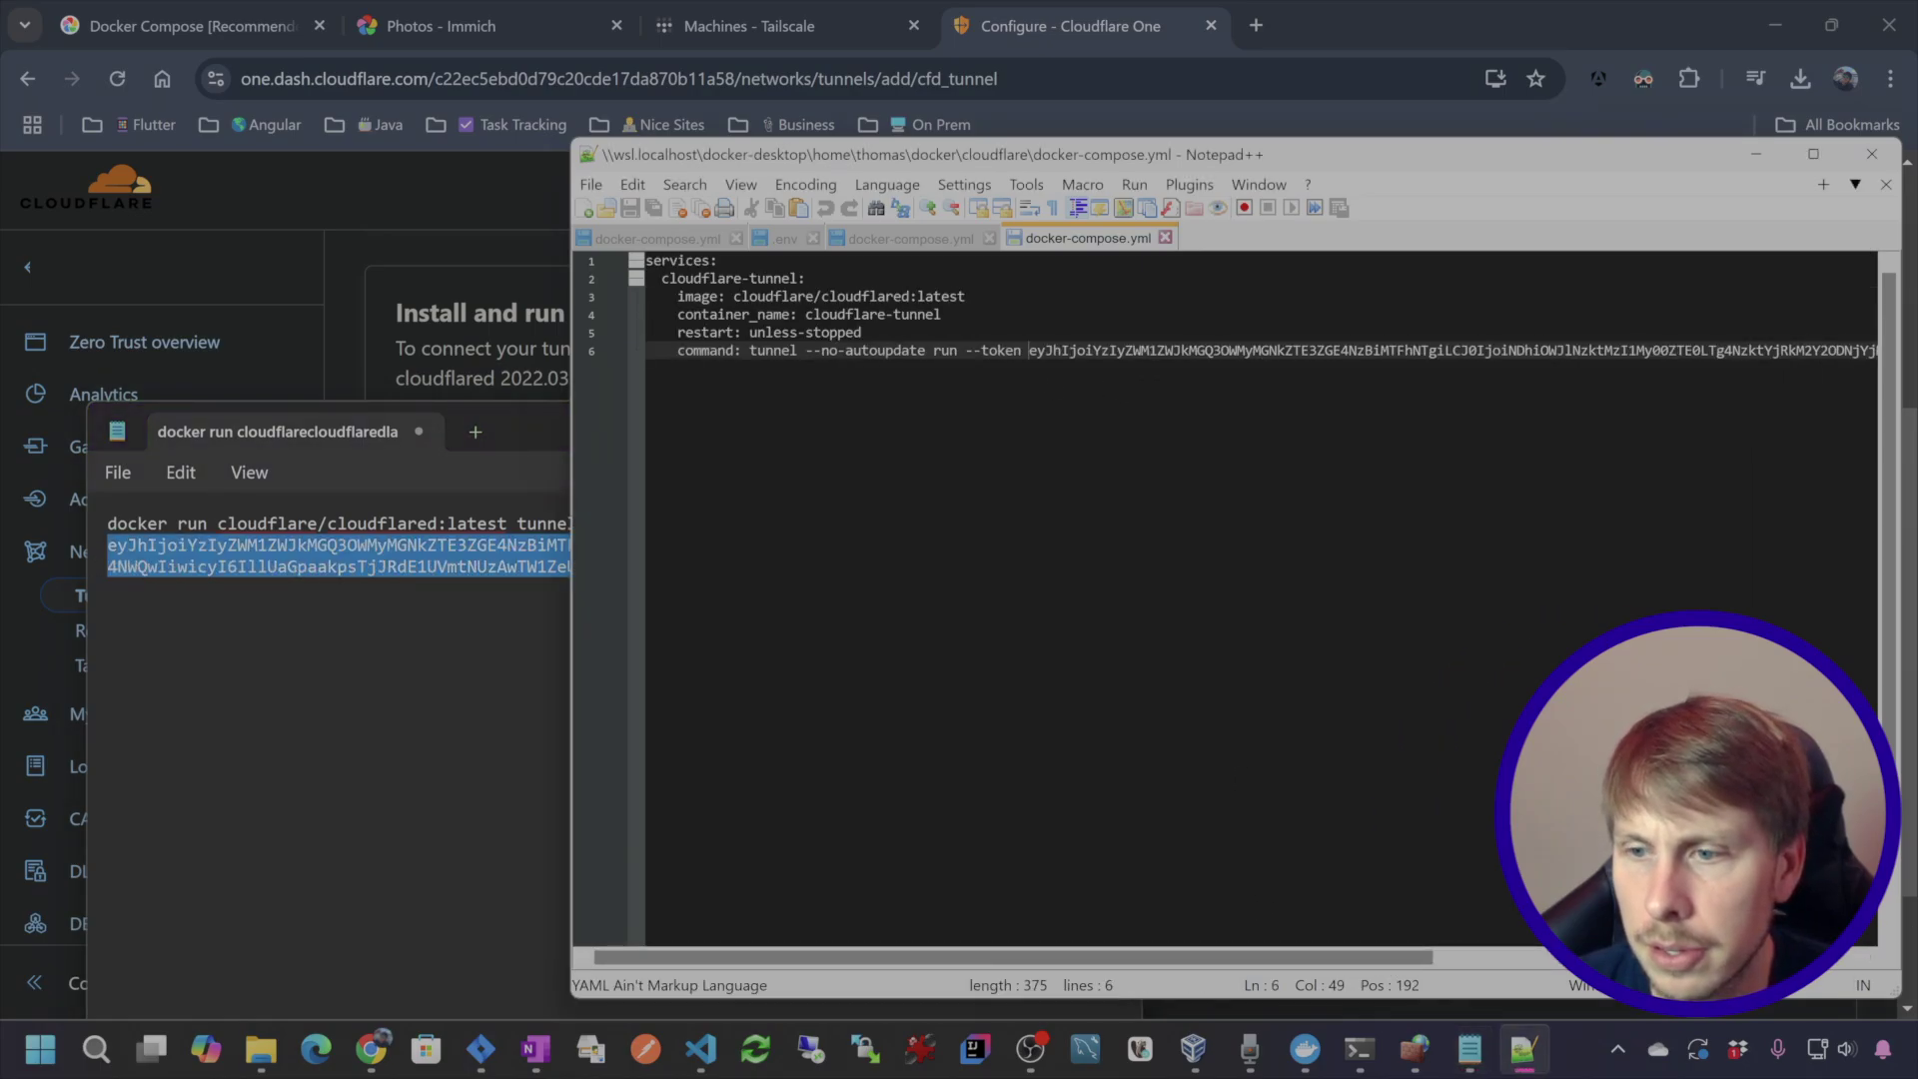
key("shift+End")
key("ctrl+v")
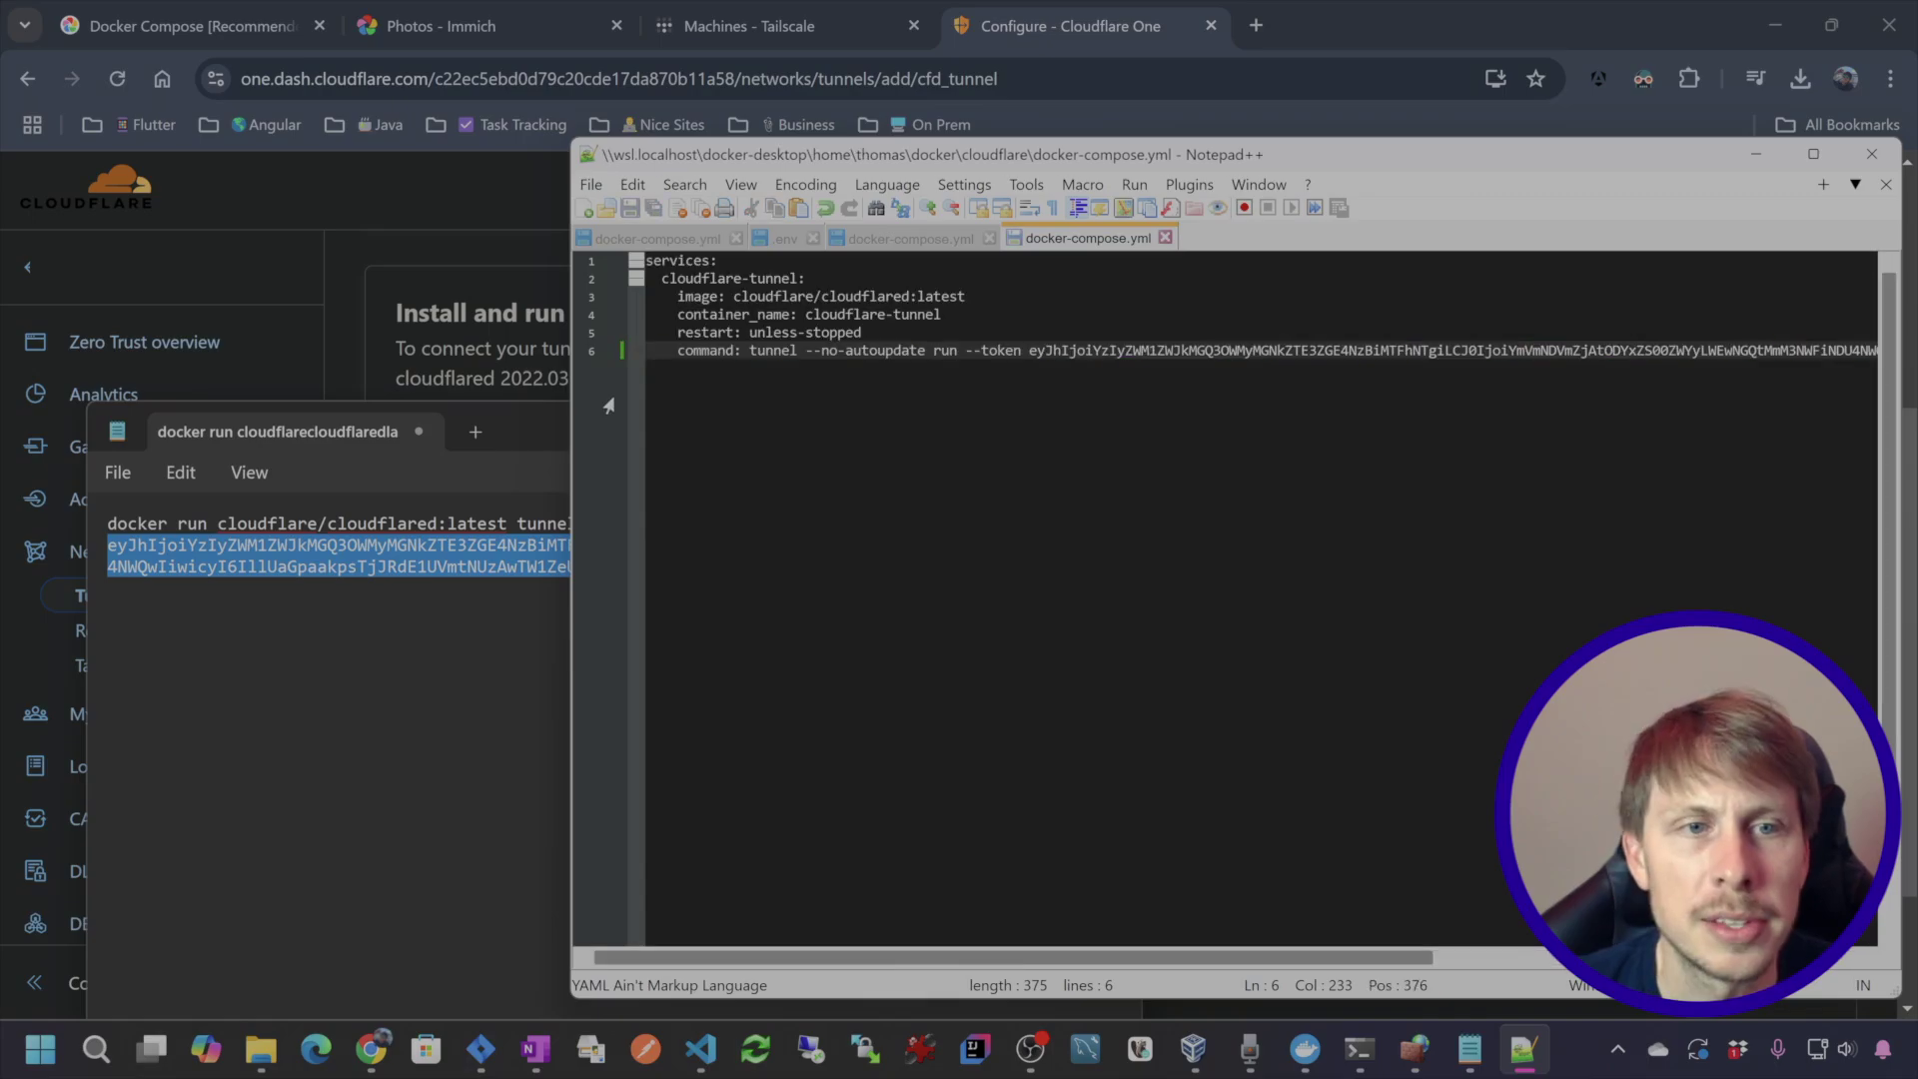
- Put the Notepad and Notepad++ windows away and continue the Cloudflare tunnel setup to the public hostname form
left_click(507, 430)
left_click(995, 417)
left_click_drag(1423, 172, 1161, 489)
left_click(1493, 469)
scroll(1396, 533, "down", 2)
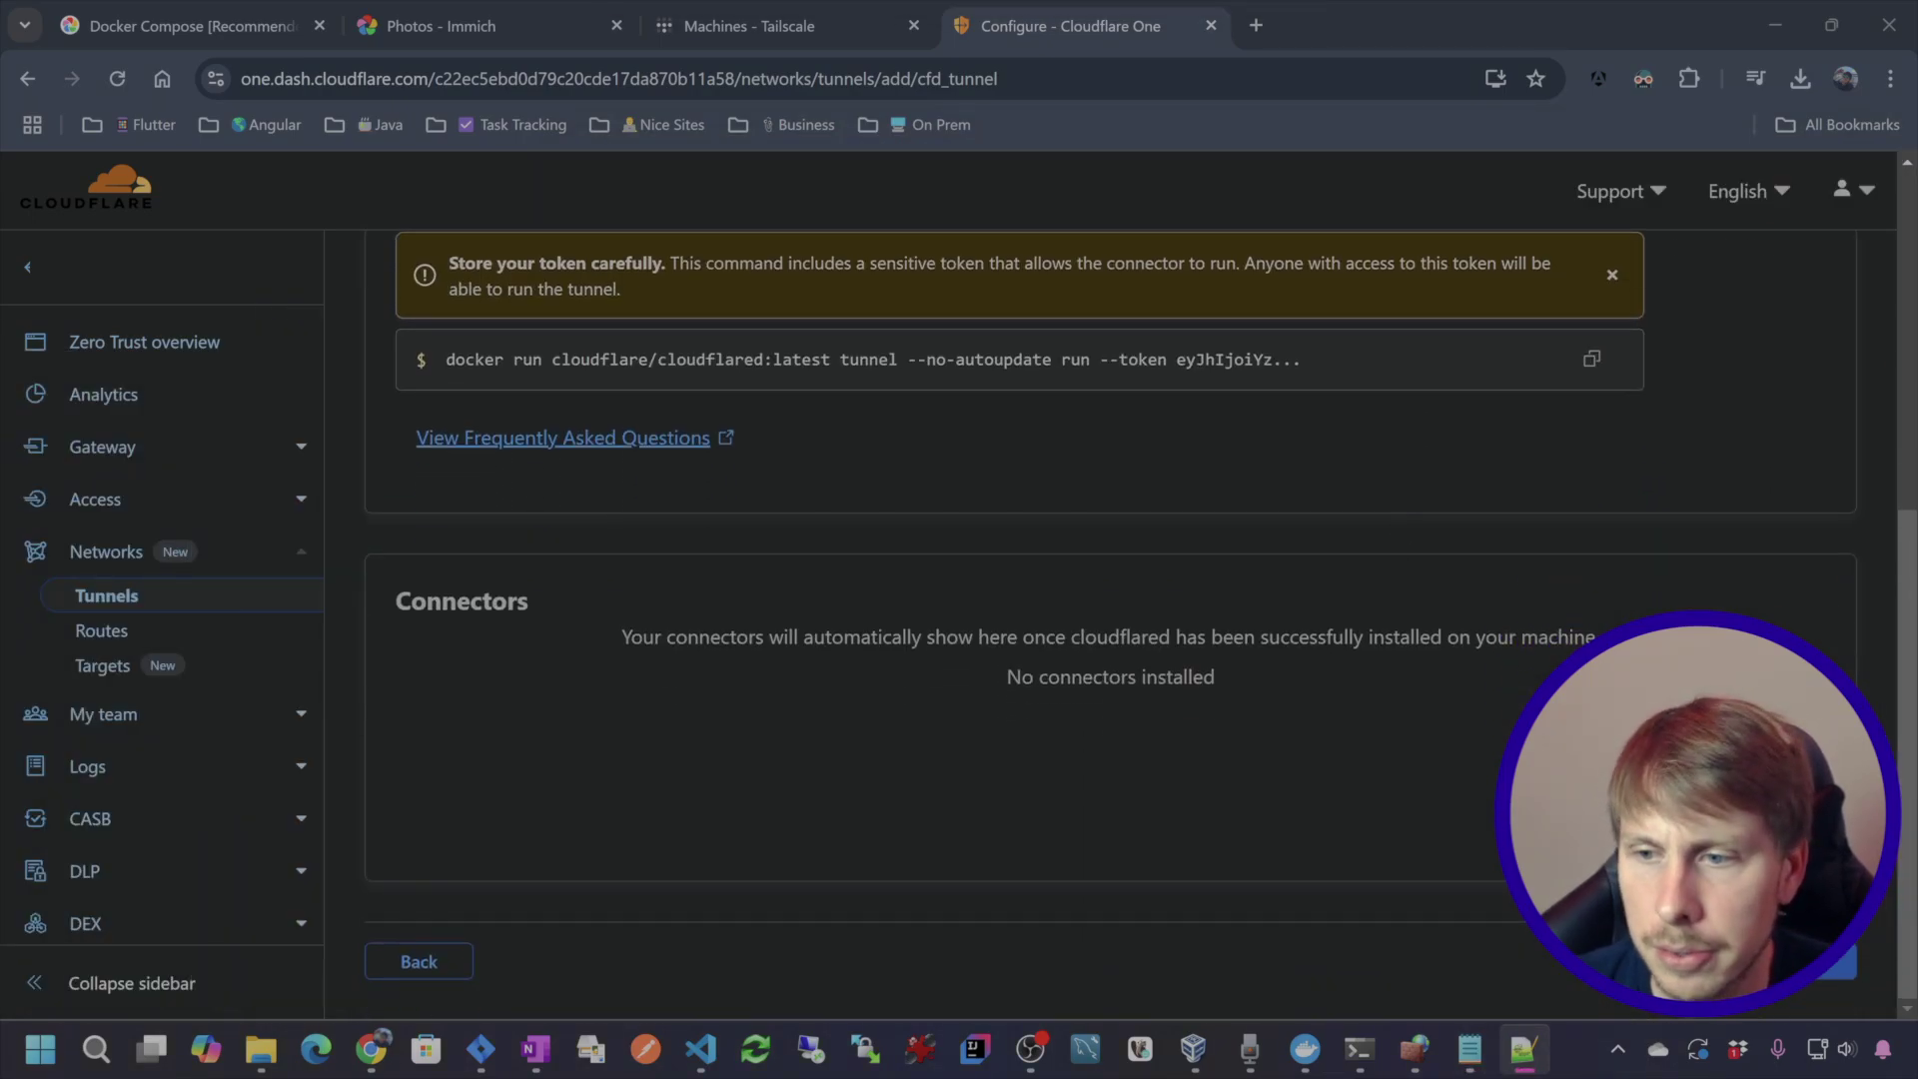
left_click(1813, 961)
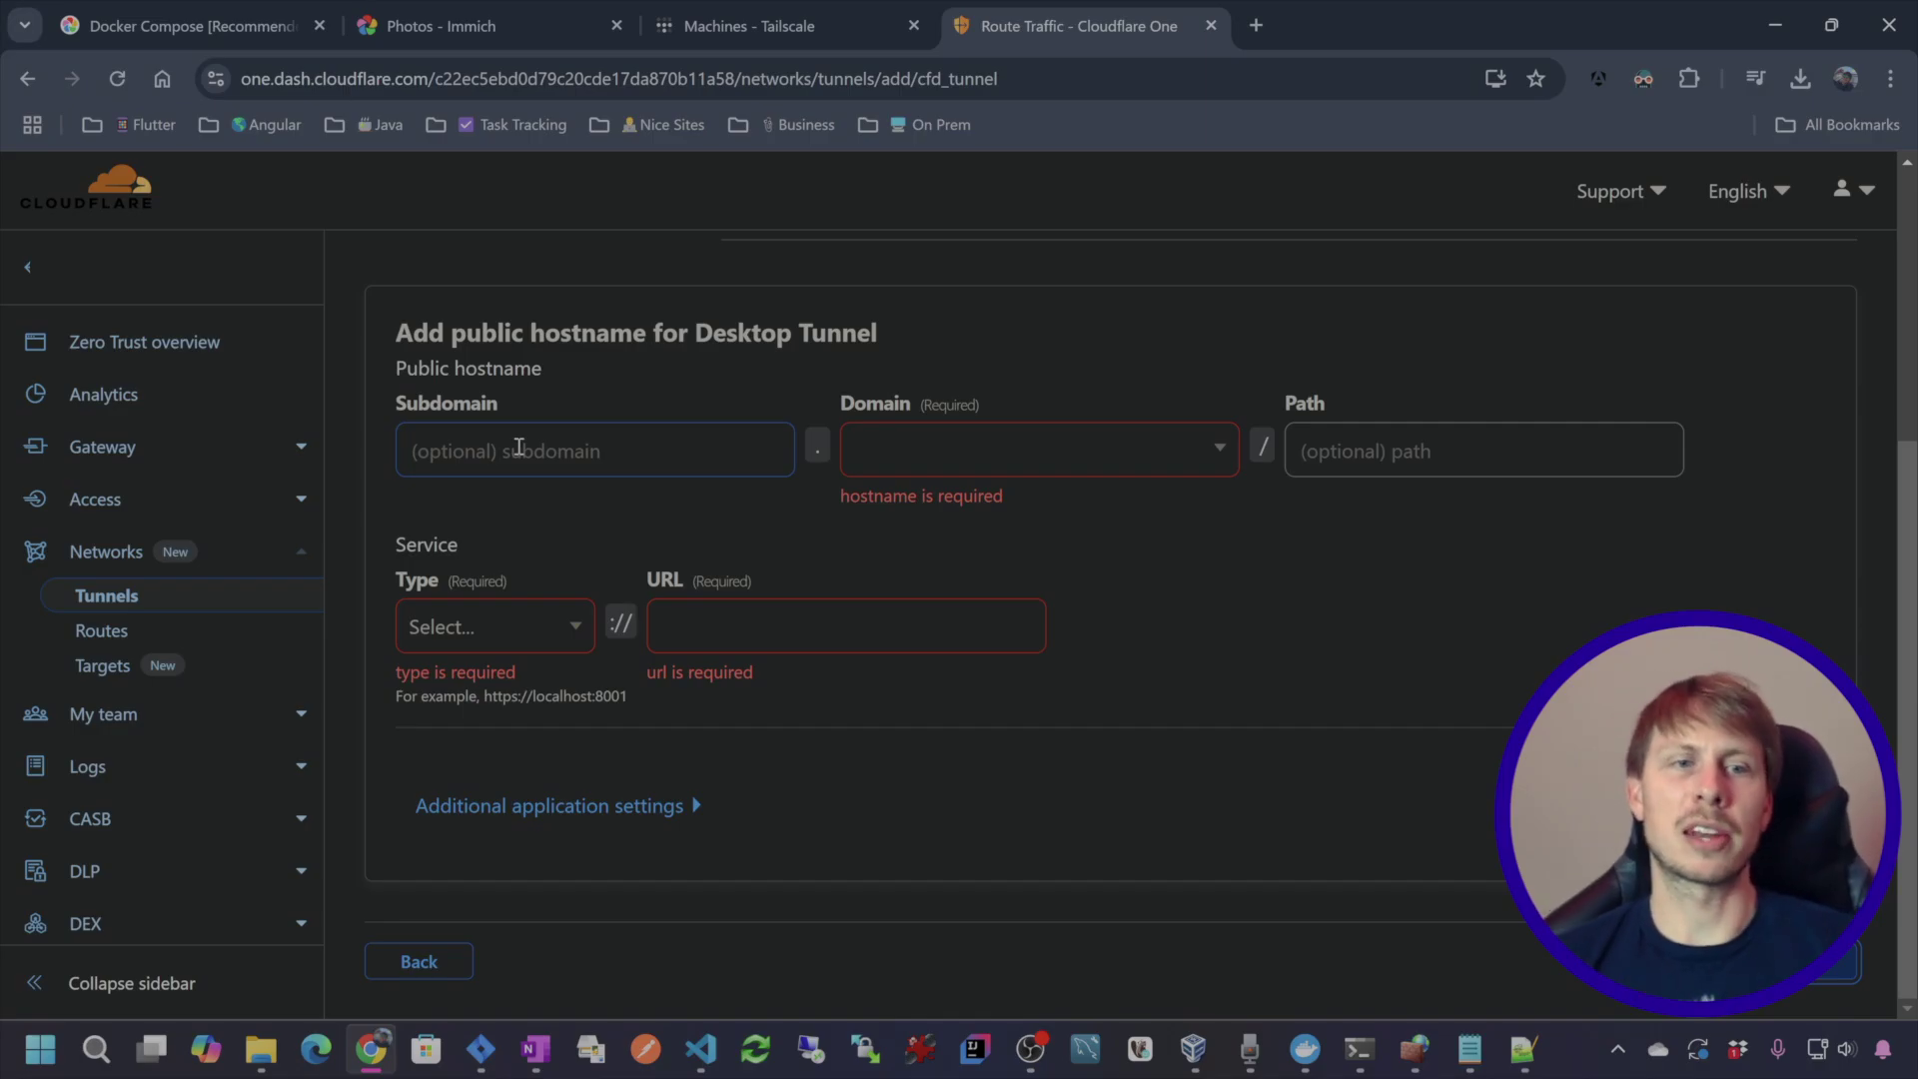
- Switch to Docker Desktop to look at the immich stack's containers and their published port, and minimize it again
left_click(1305, 1049)
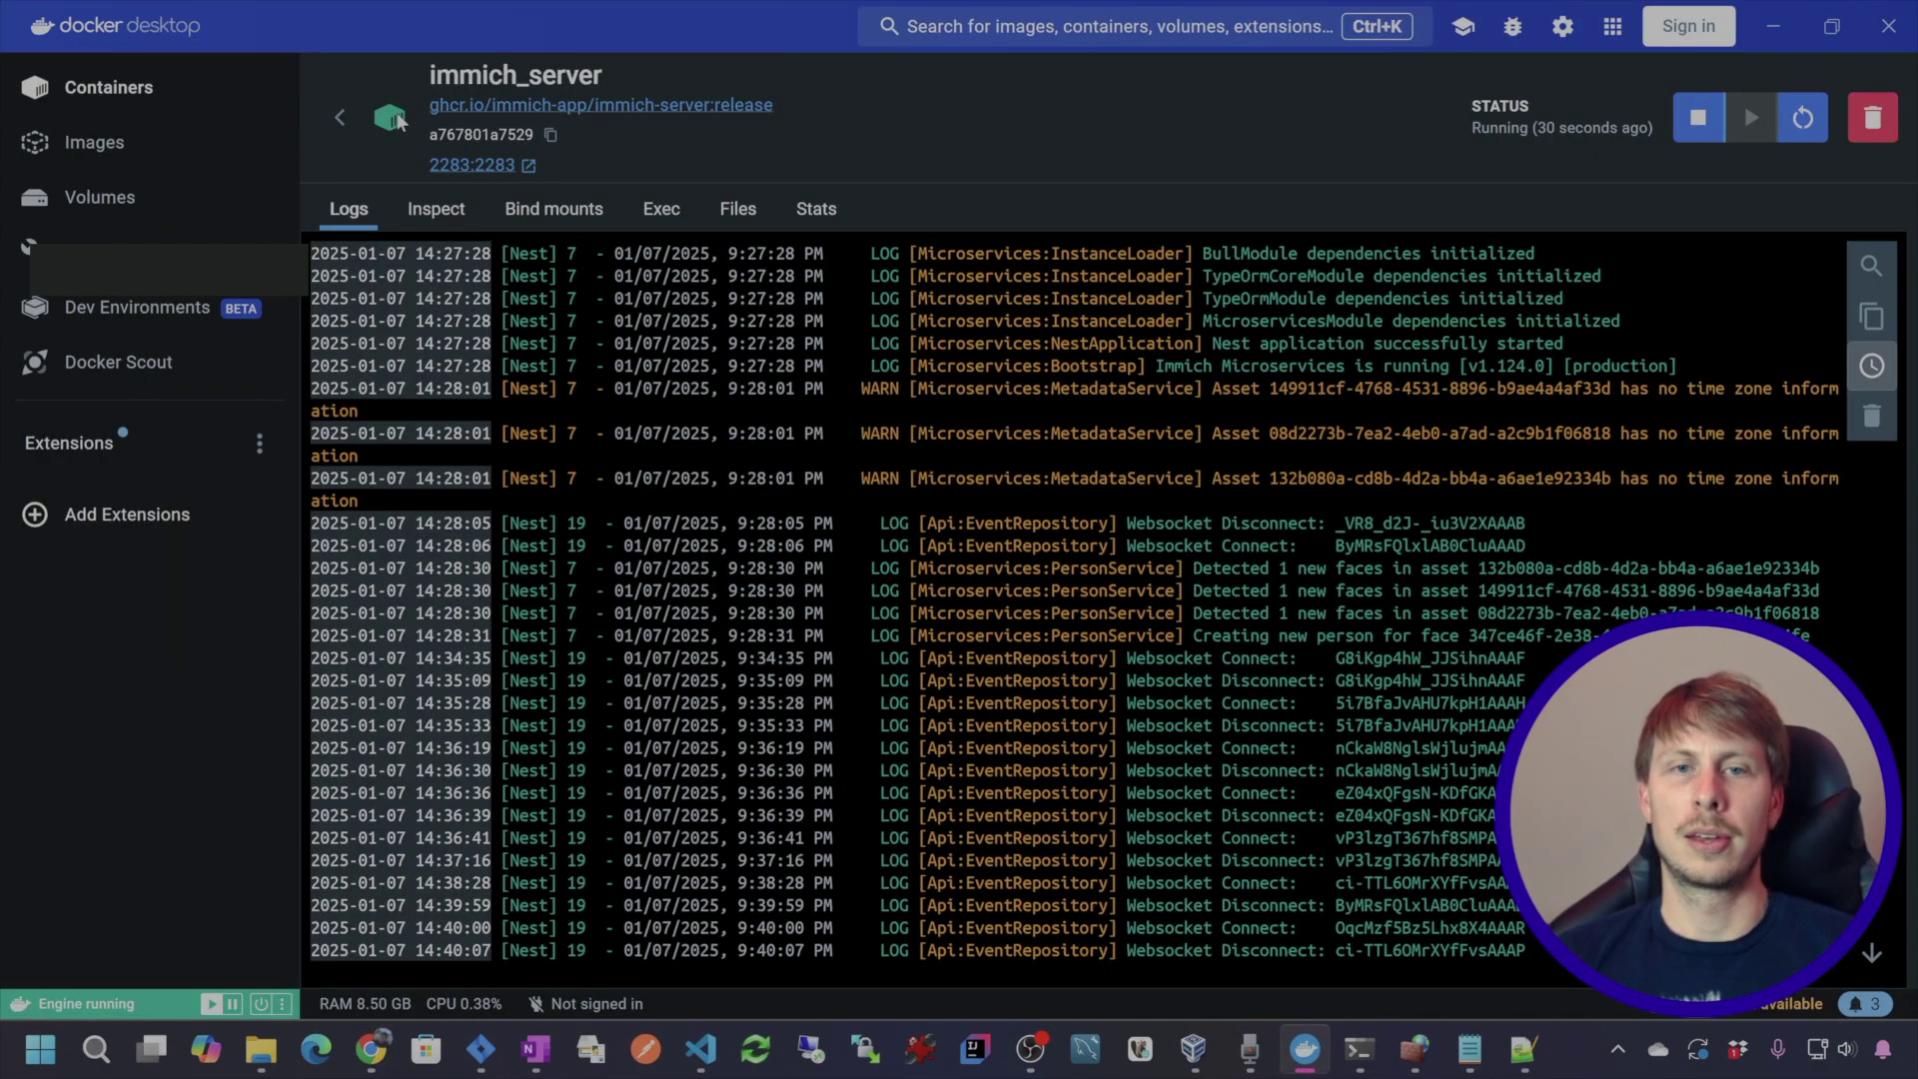
left_click(337, 120)
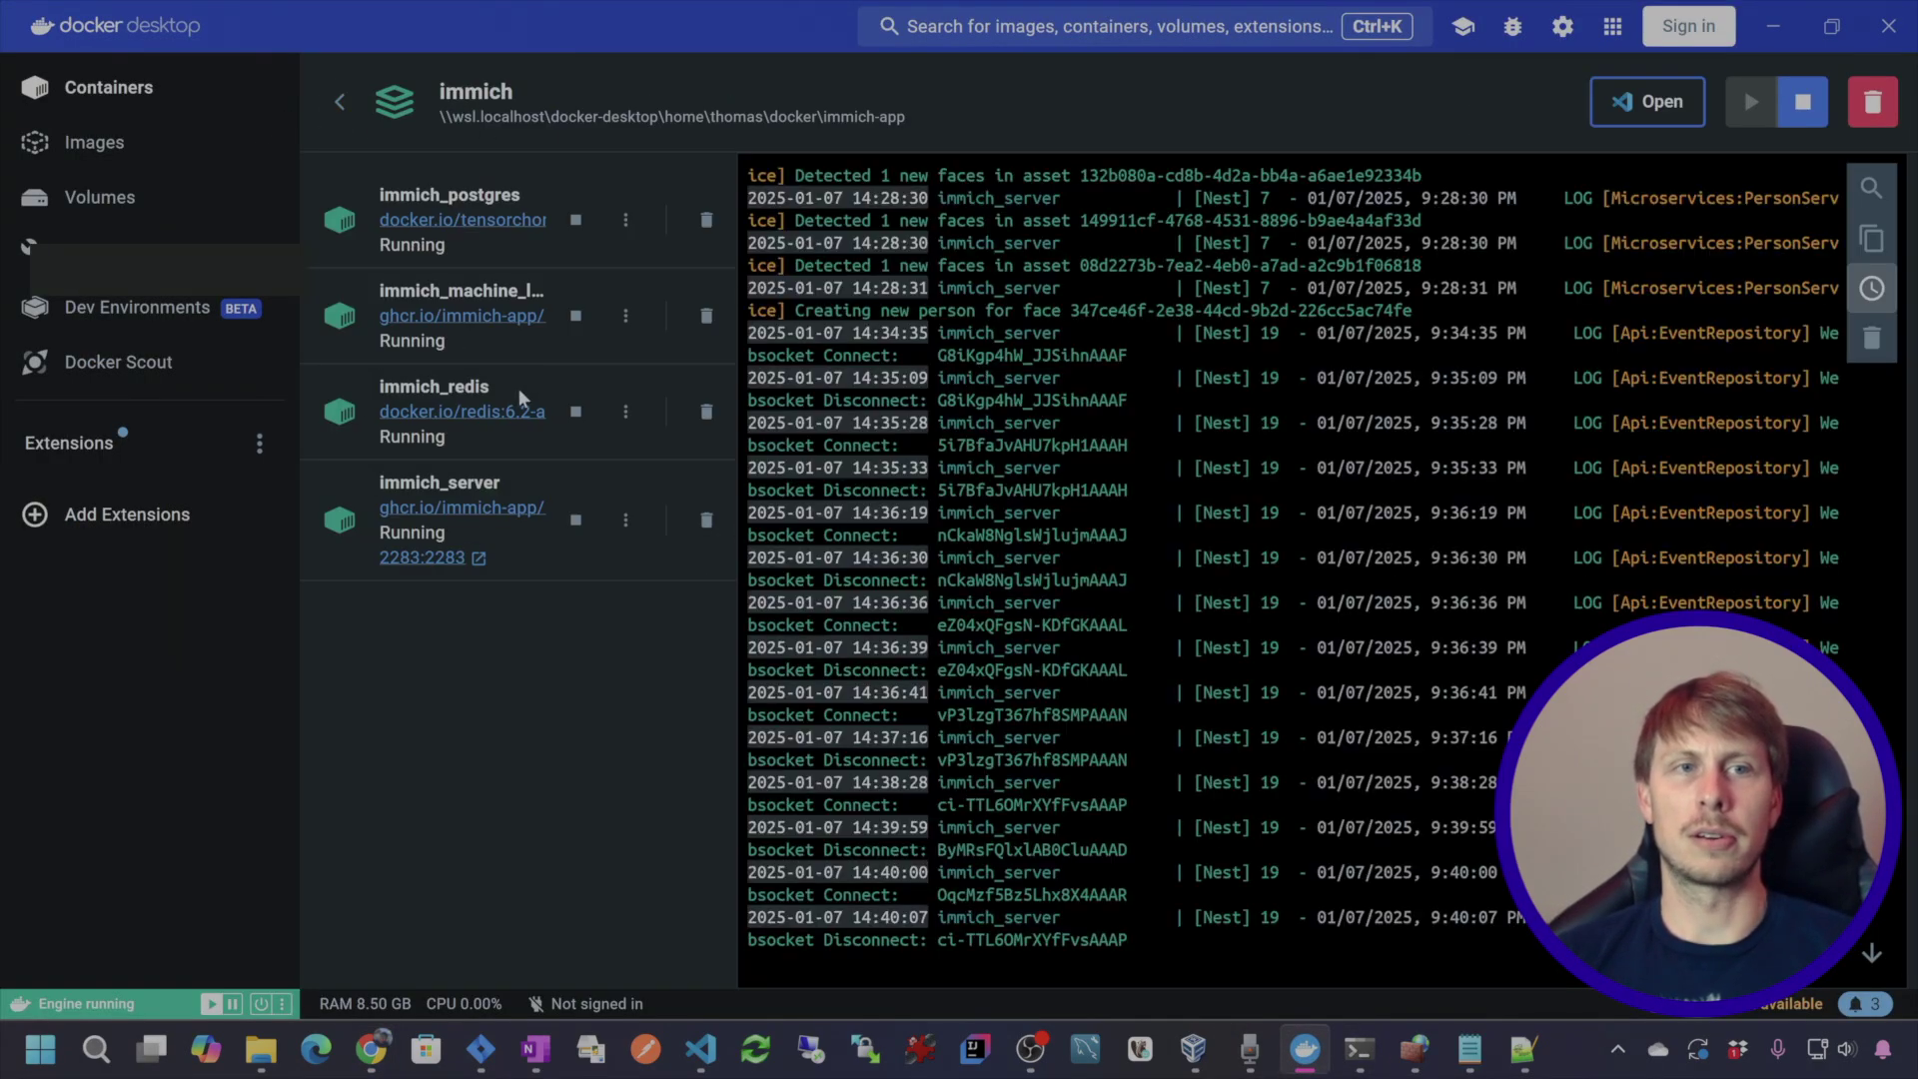
left_click(1773, 26)
- Fill in the public hostname with subdomain immich, domain wildebeastmedia.com, service type HTTP and URL localhost:2283, and try to save it
left_click(521, 456)
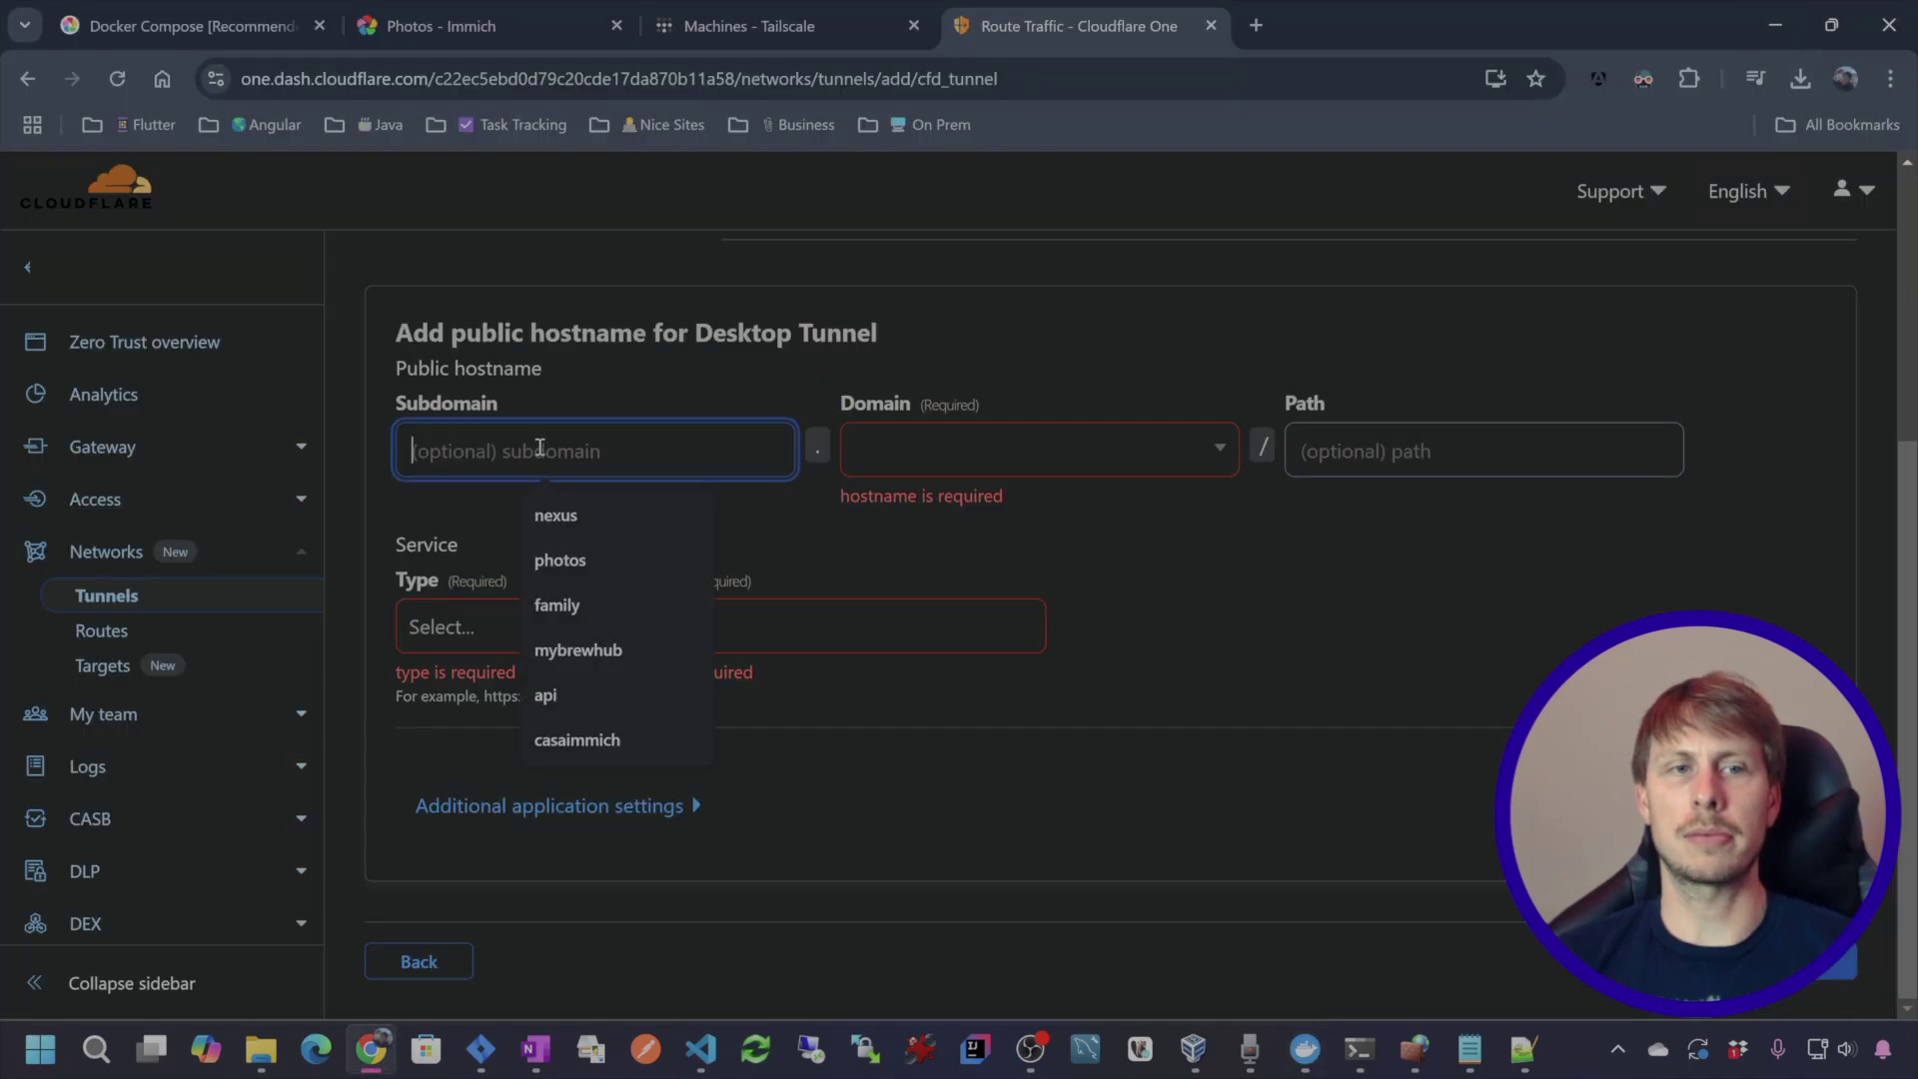
type("immich")
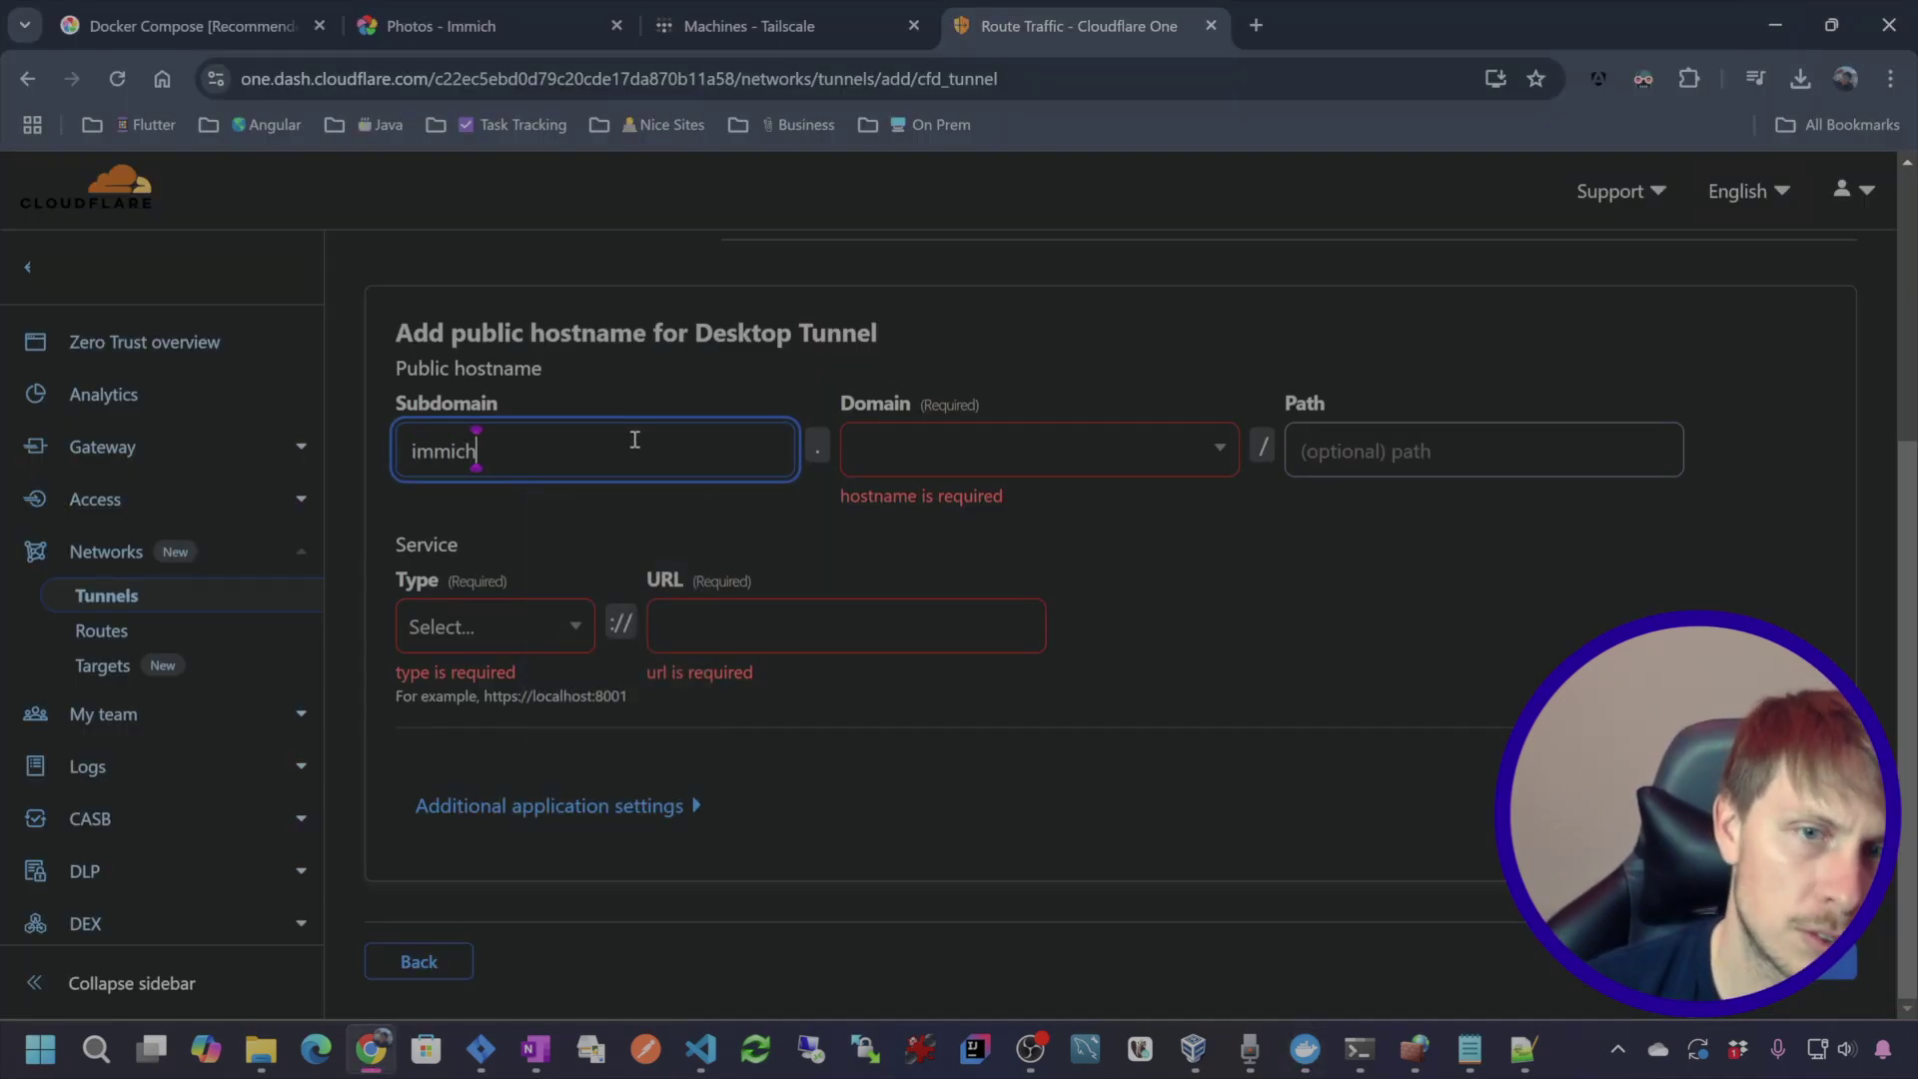
key("Tab")
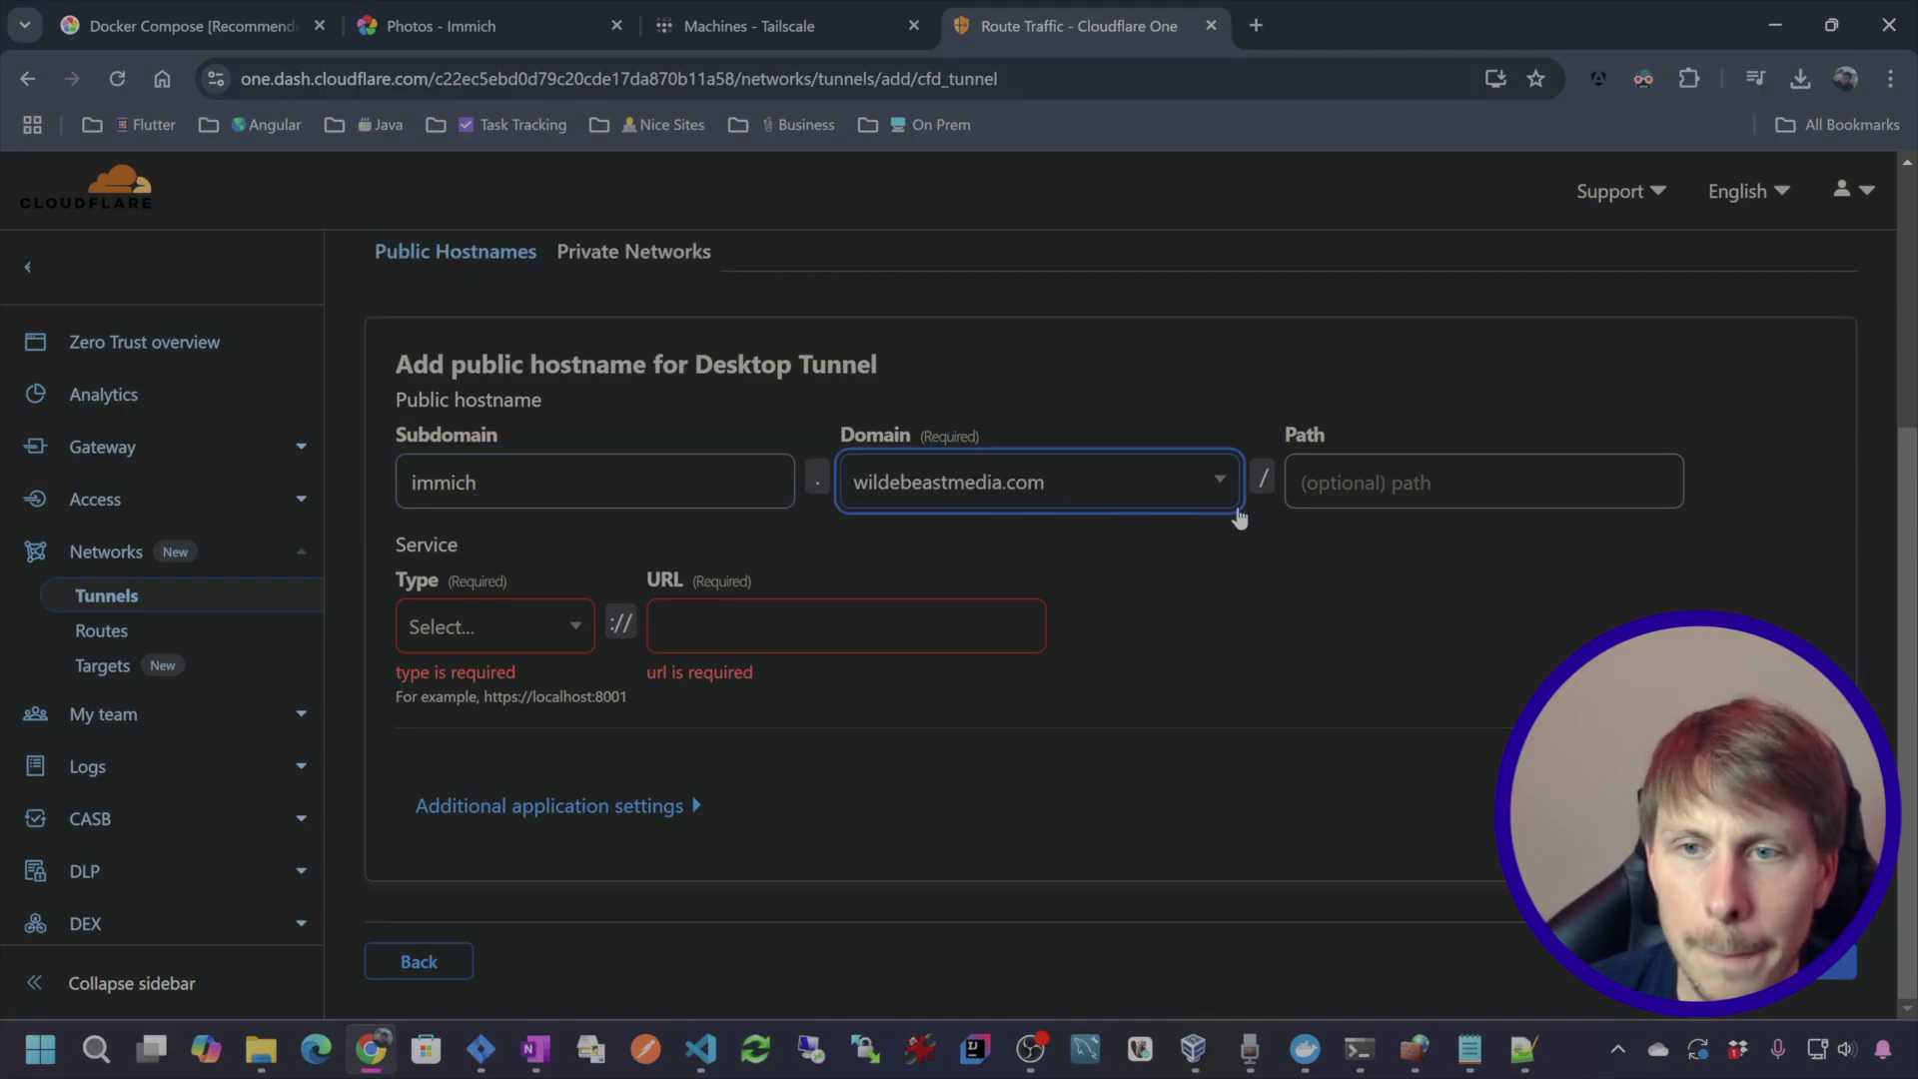
left_click(475, 640)
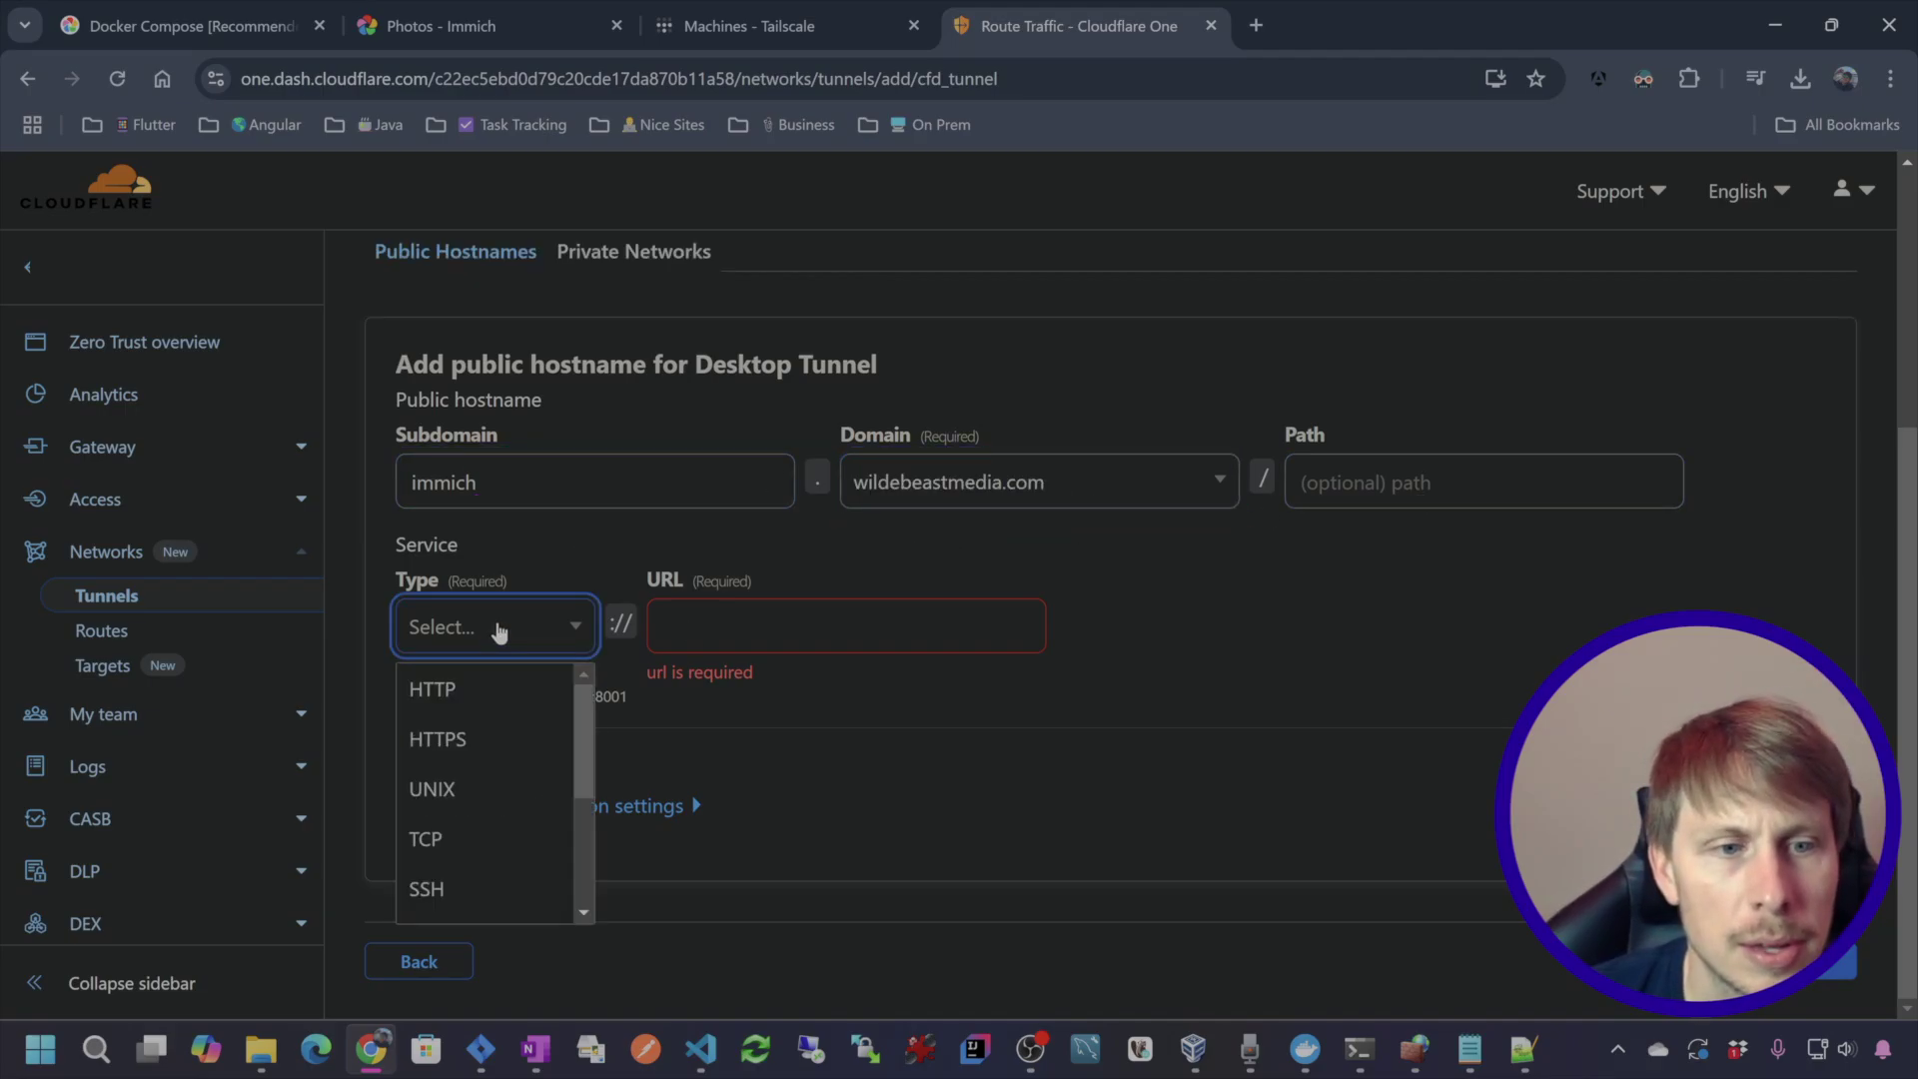
left_click(487, 681)
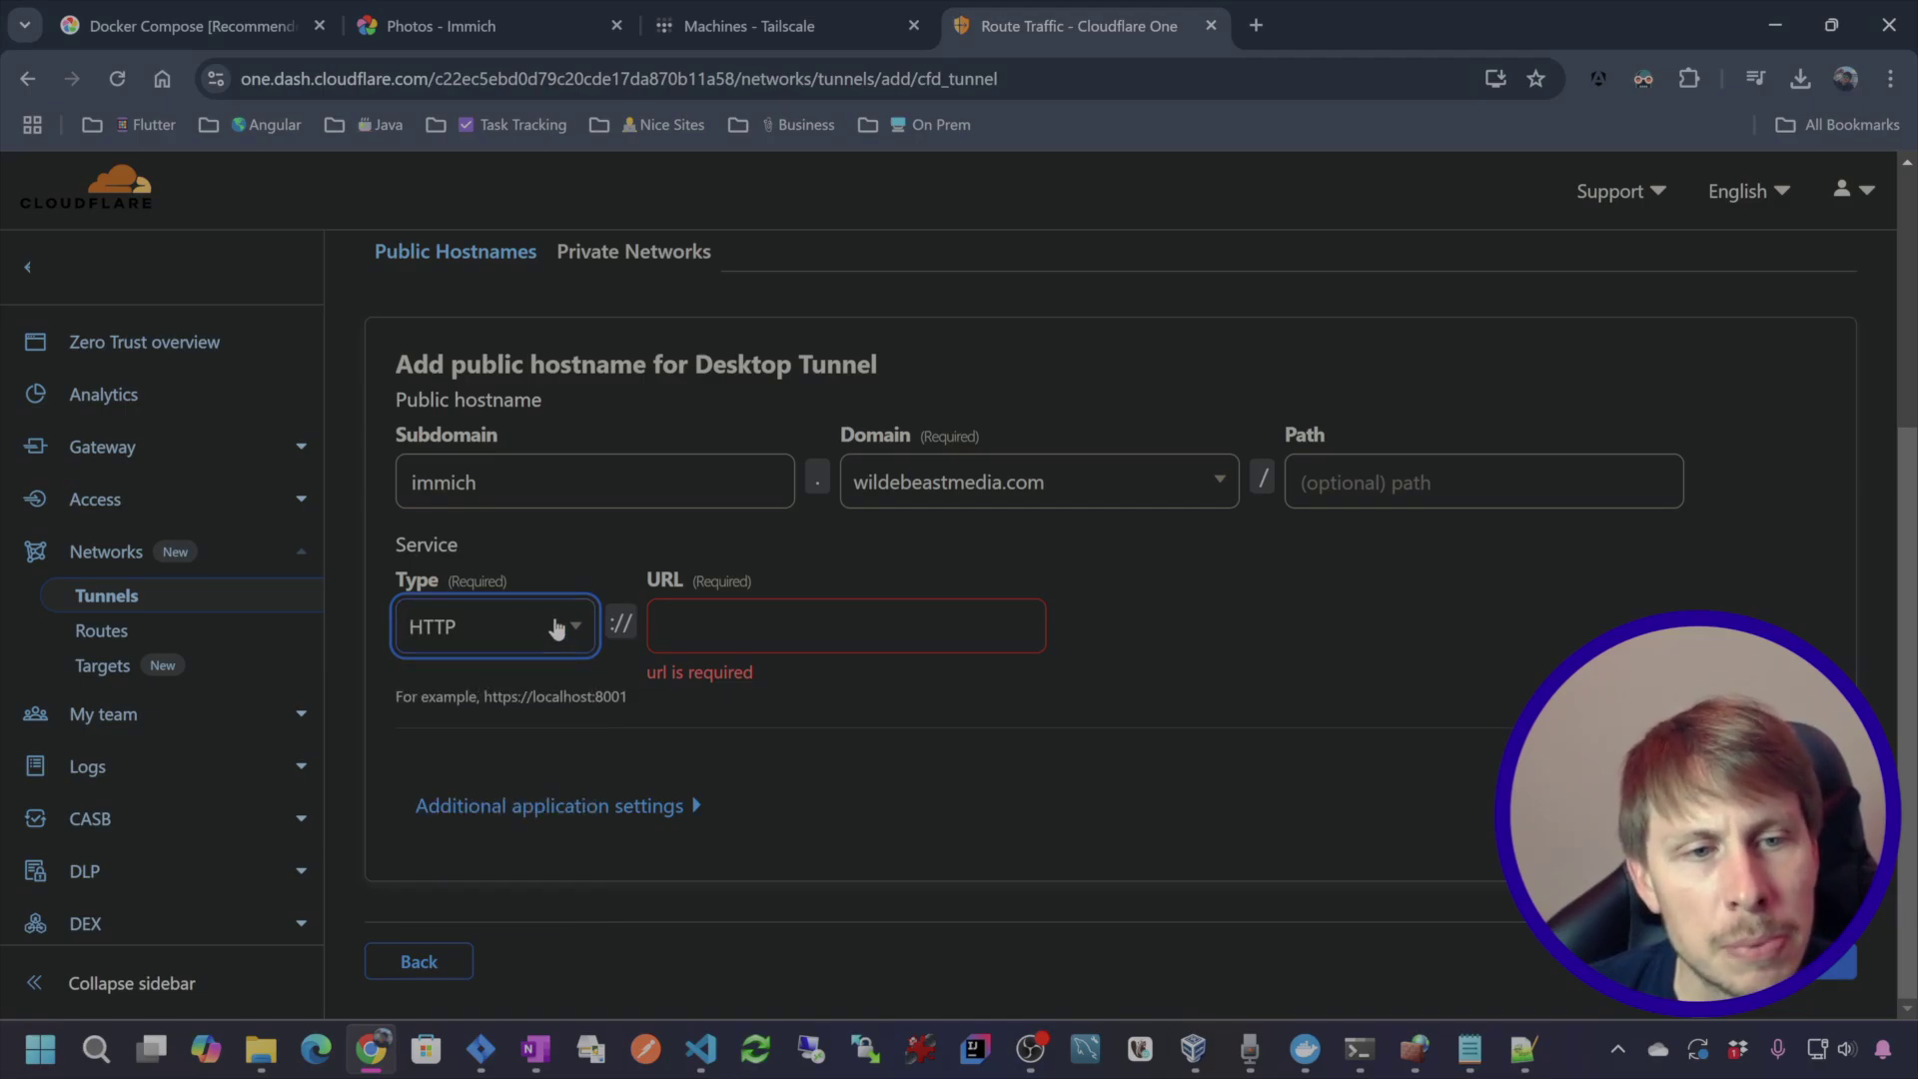
left_click(748, 616)
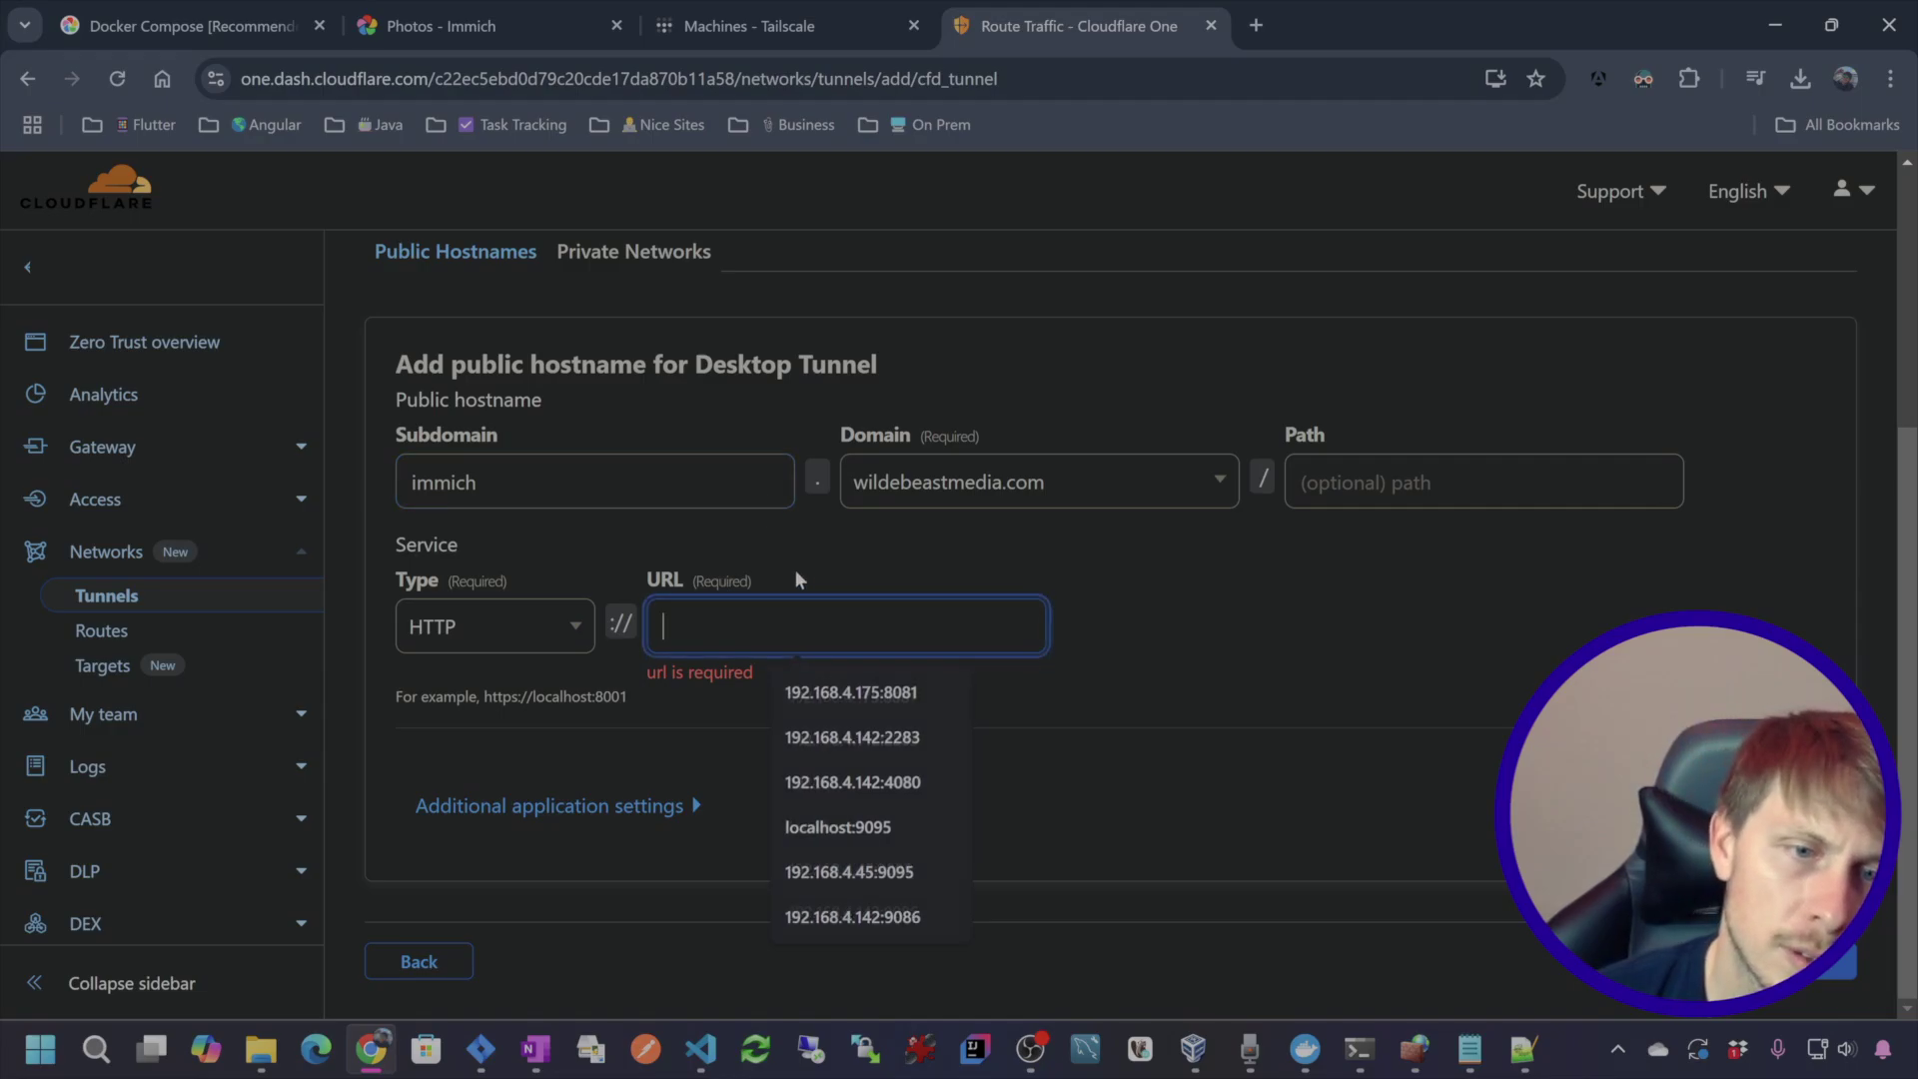
type("localhost")
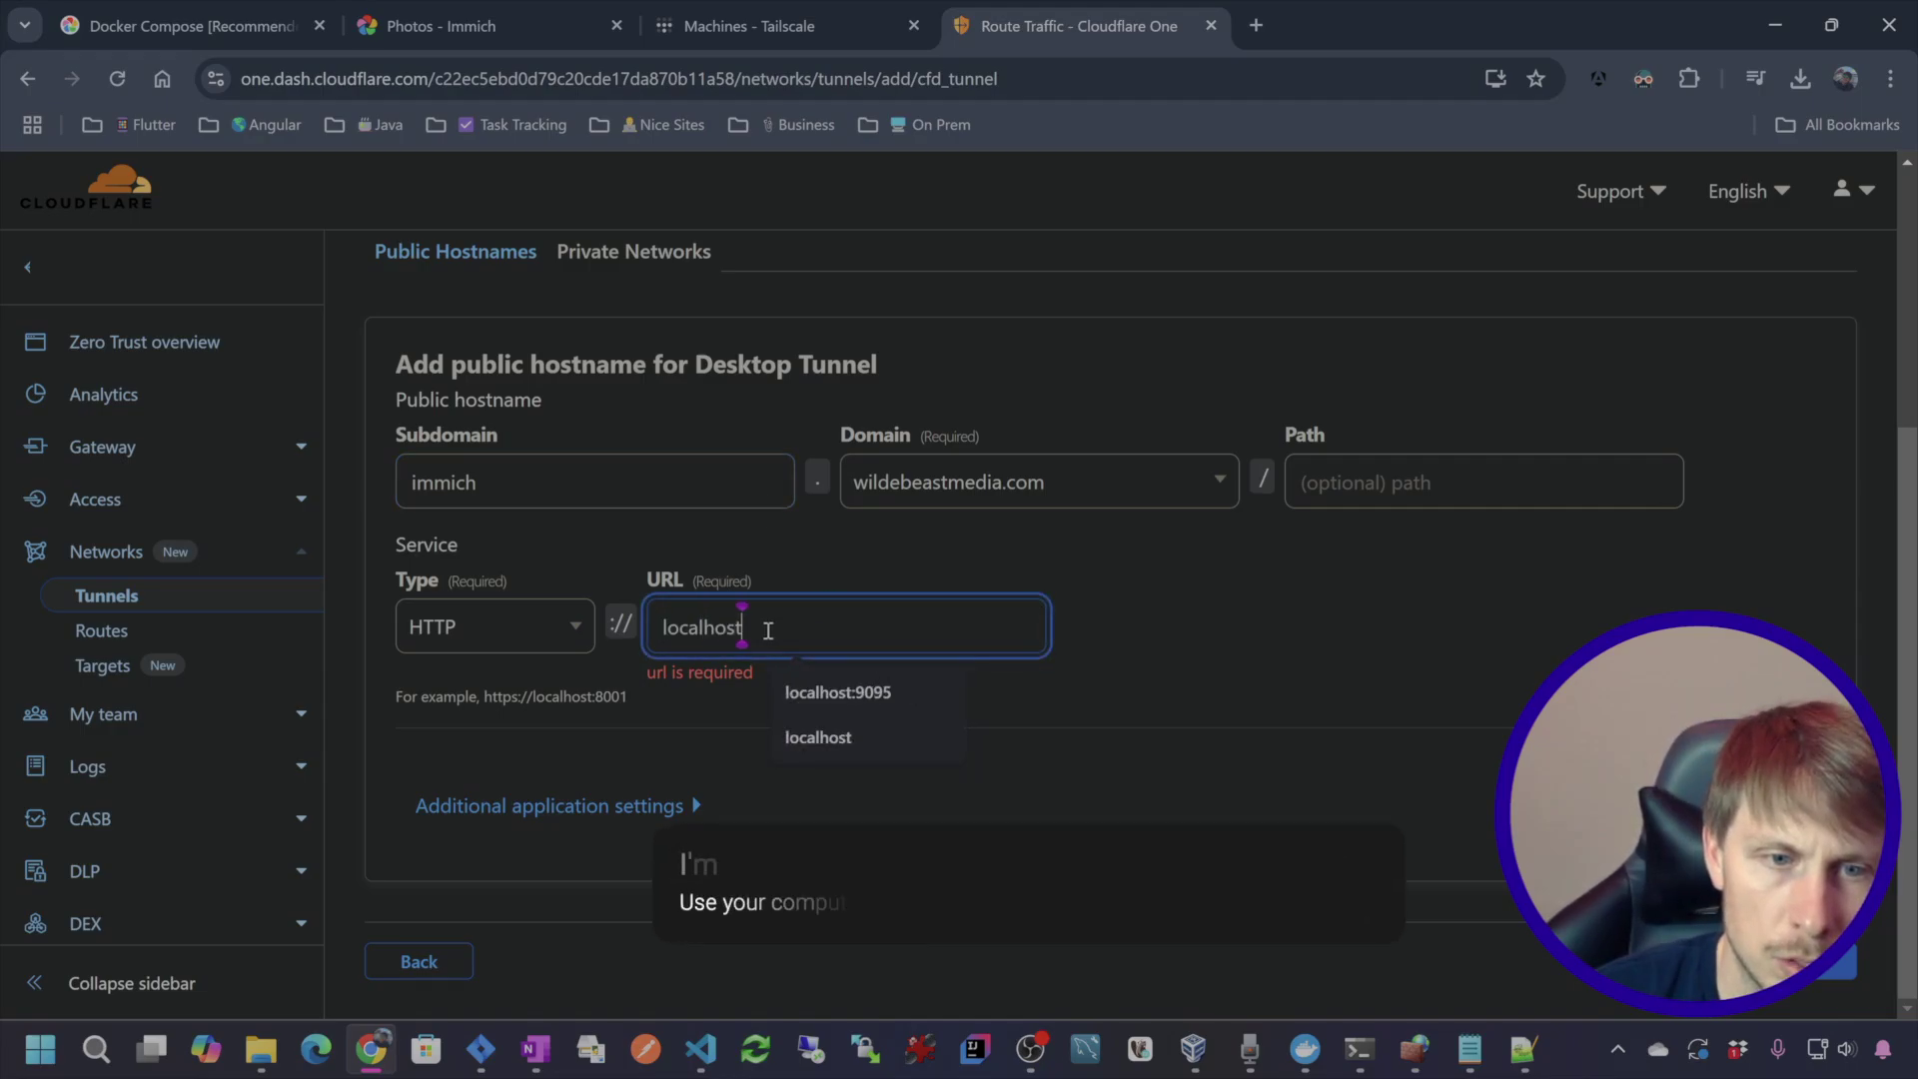
type(":2283")
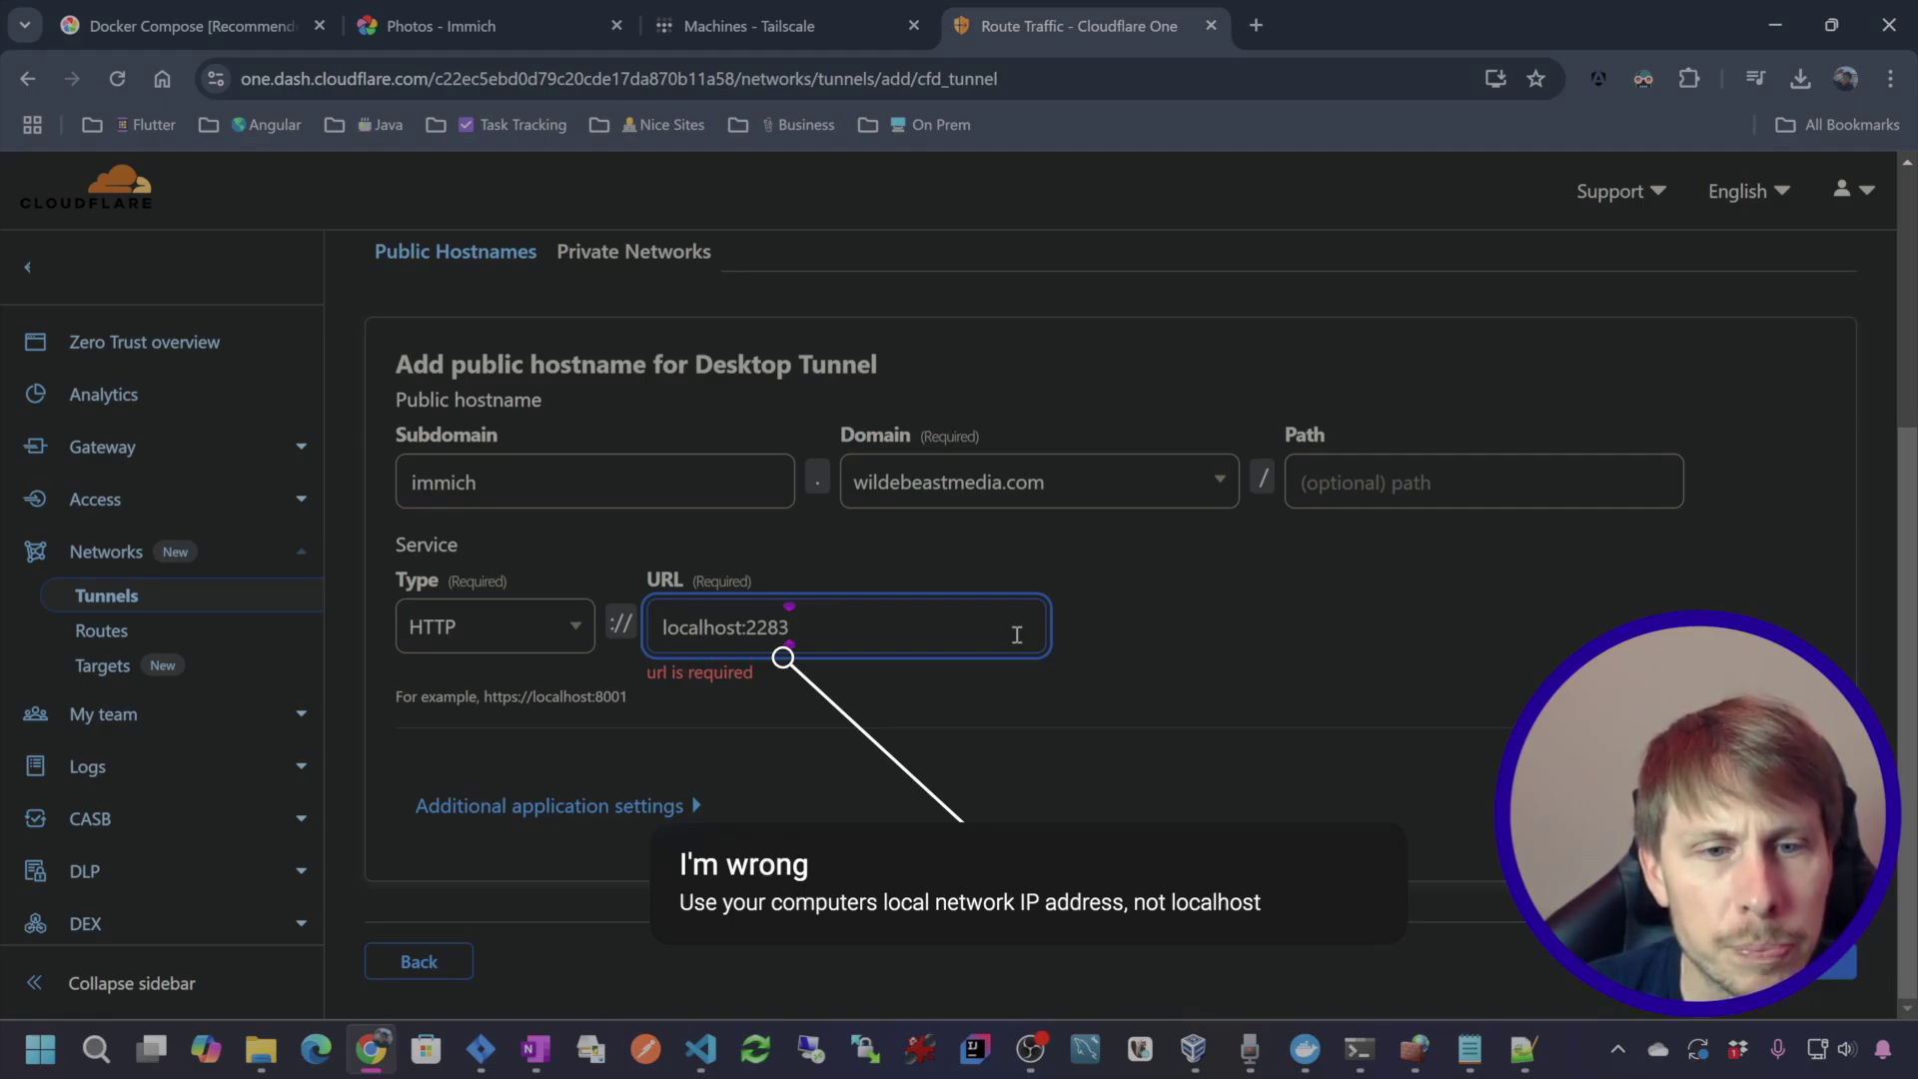
left_click(1223, 610)
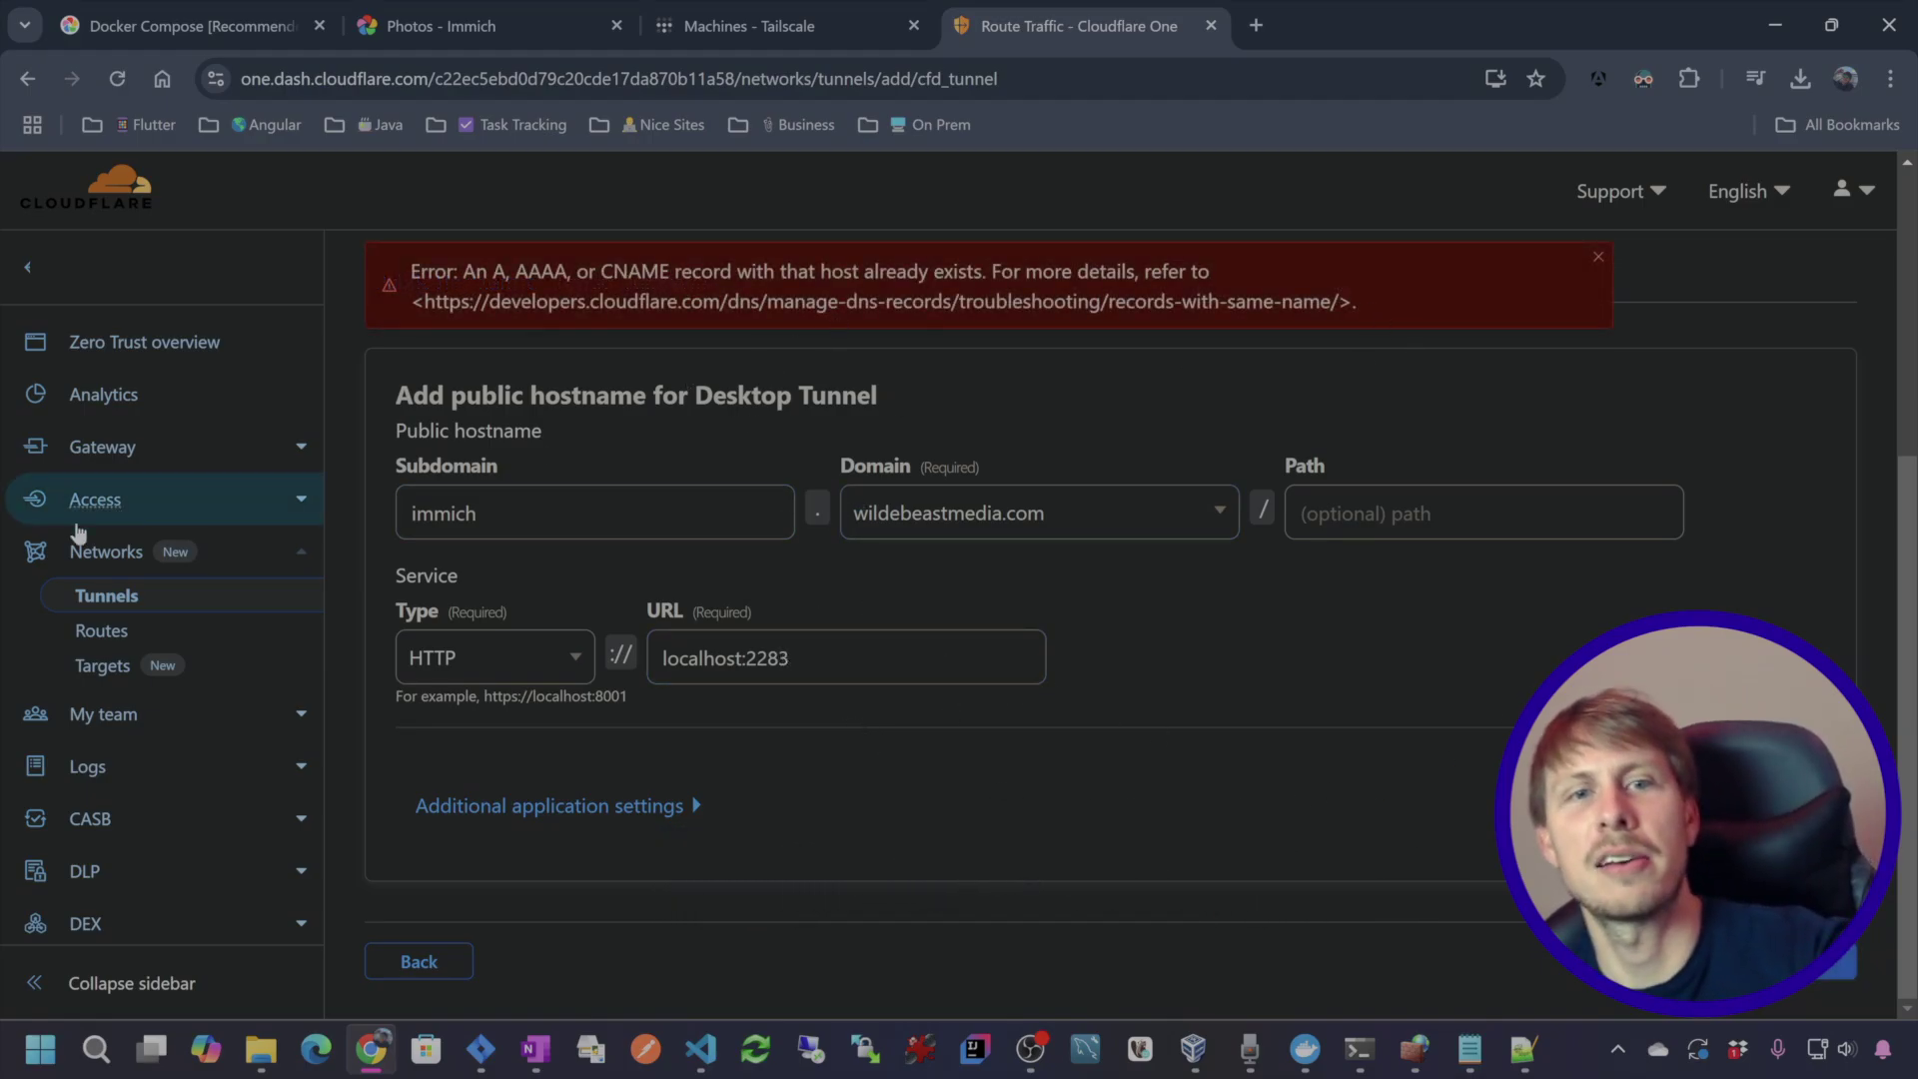
- Change the public hostname's subdomain to immich-desktop and save the tunnel
left_click(522, 512)
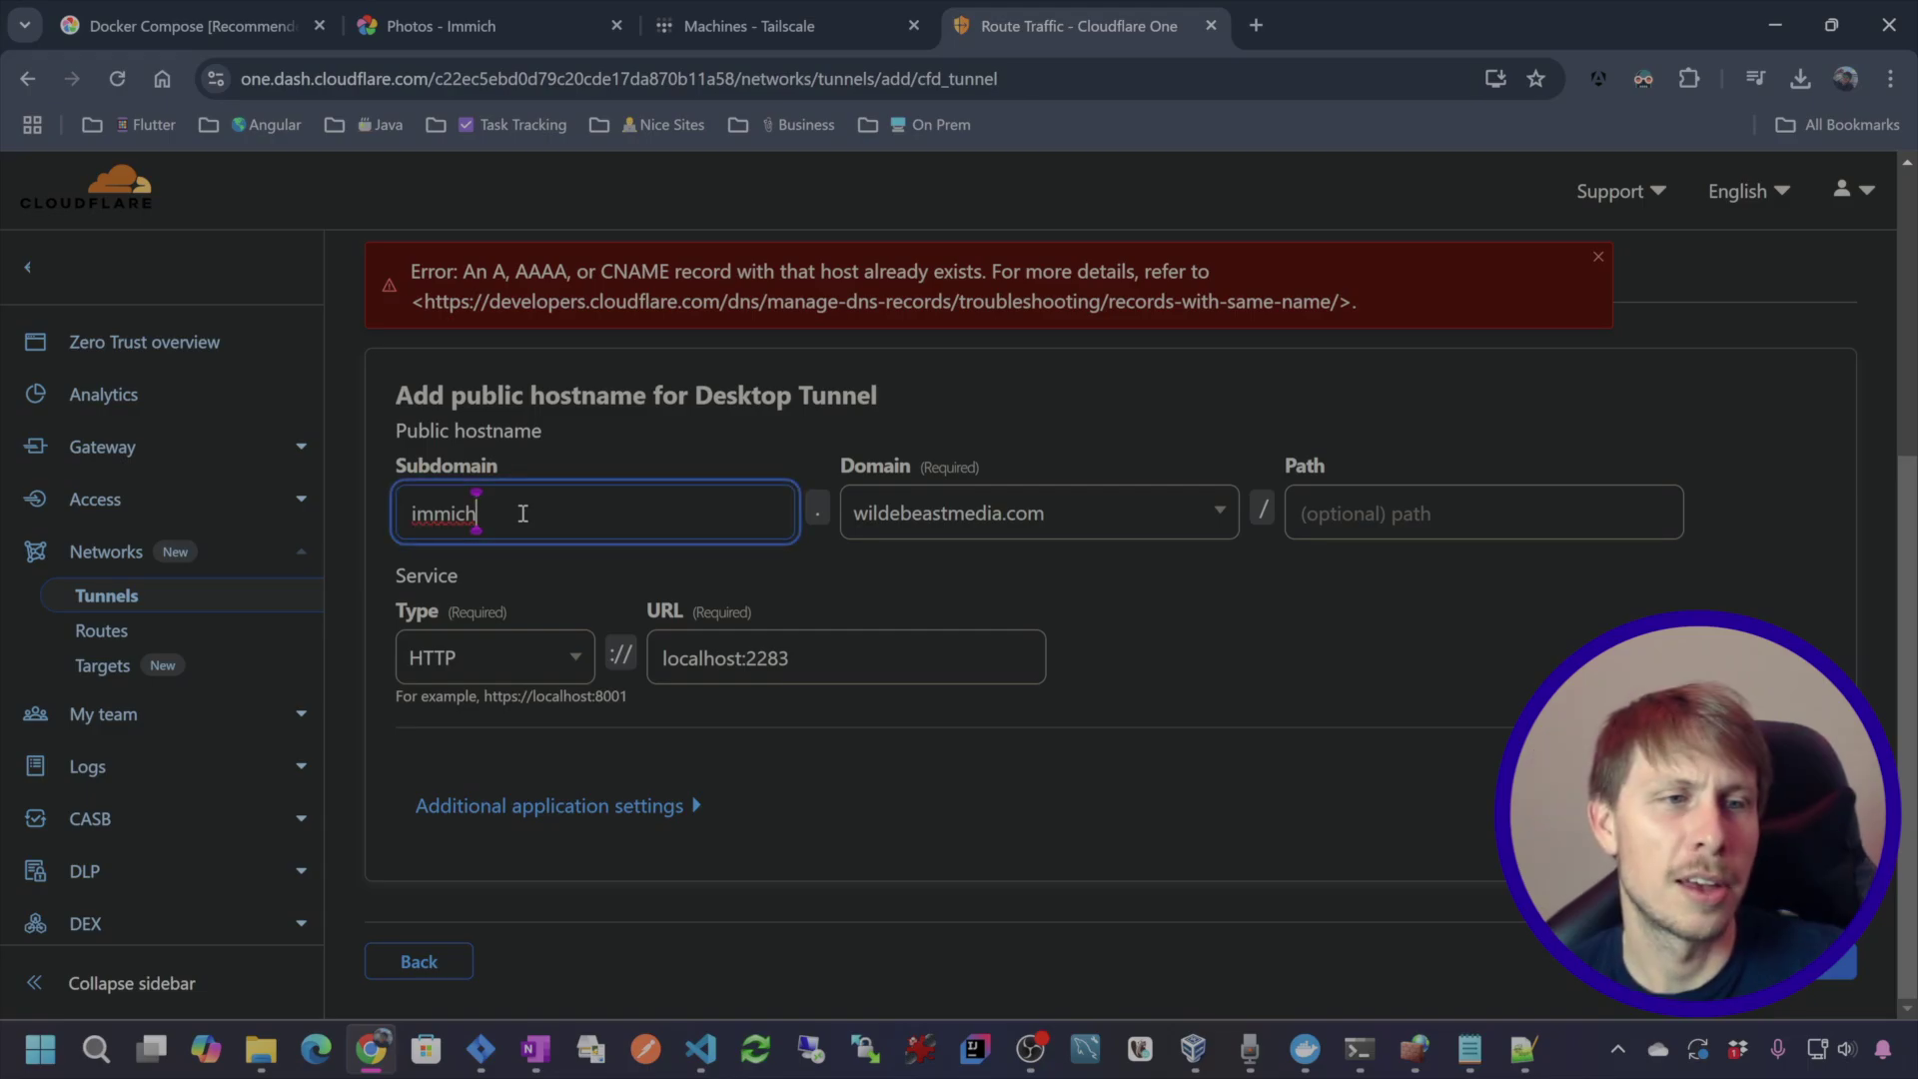
type("-desktop")
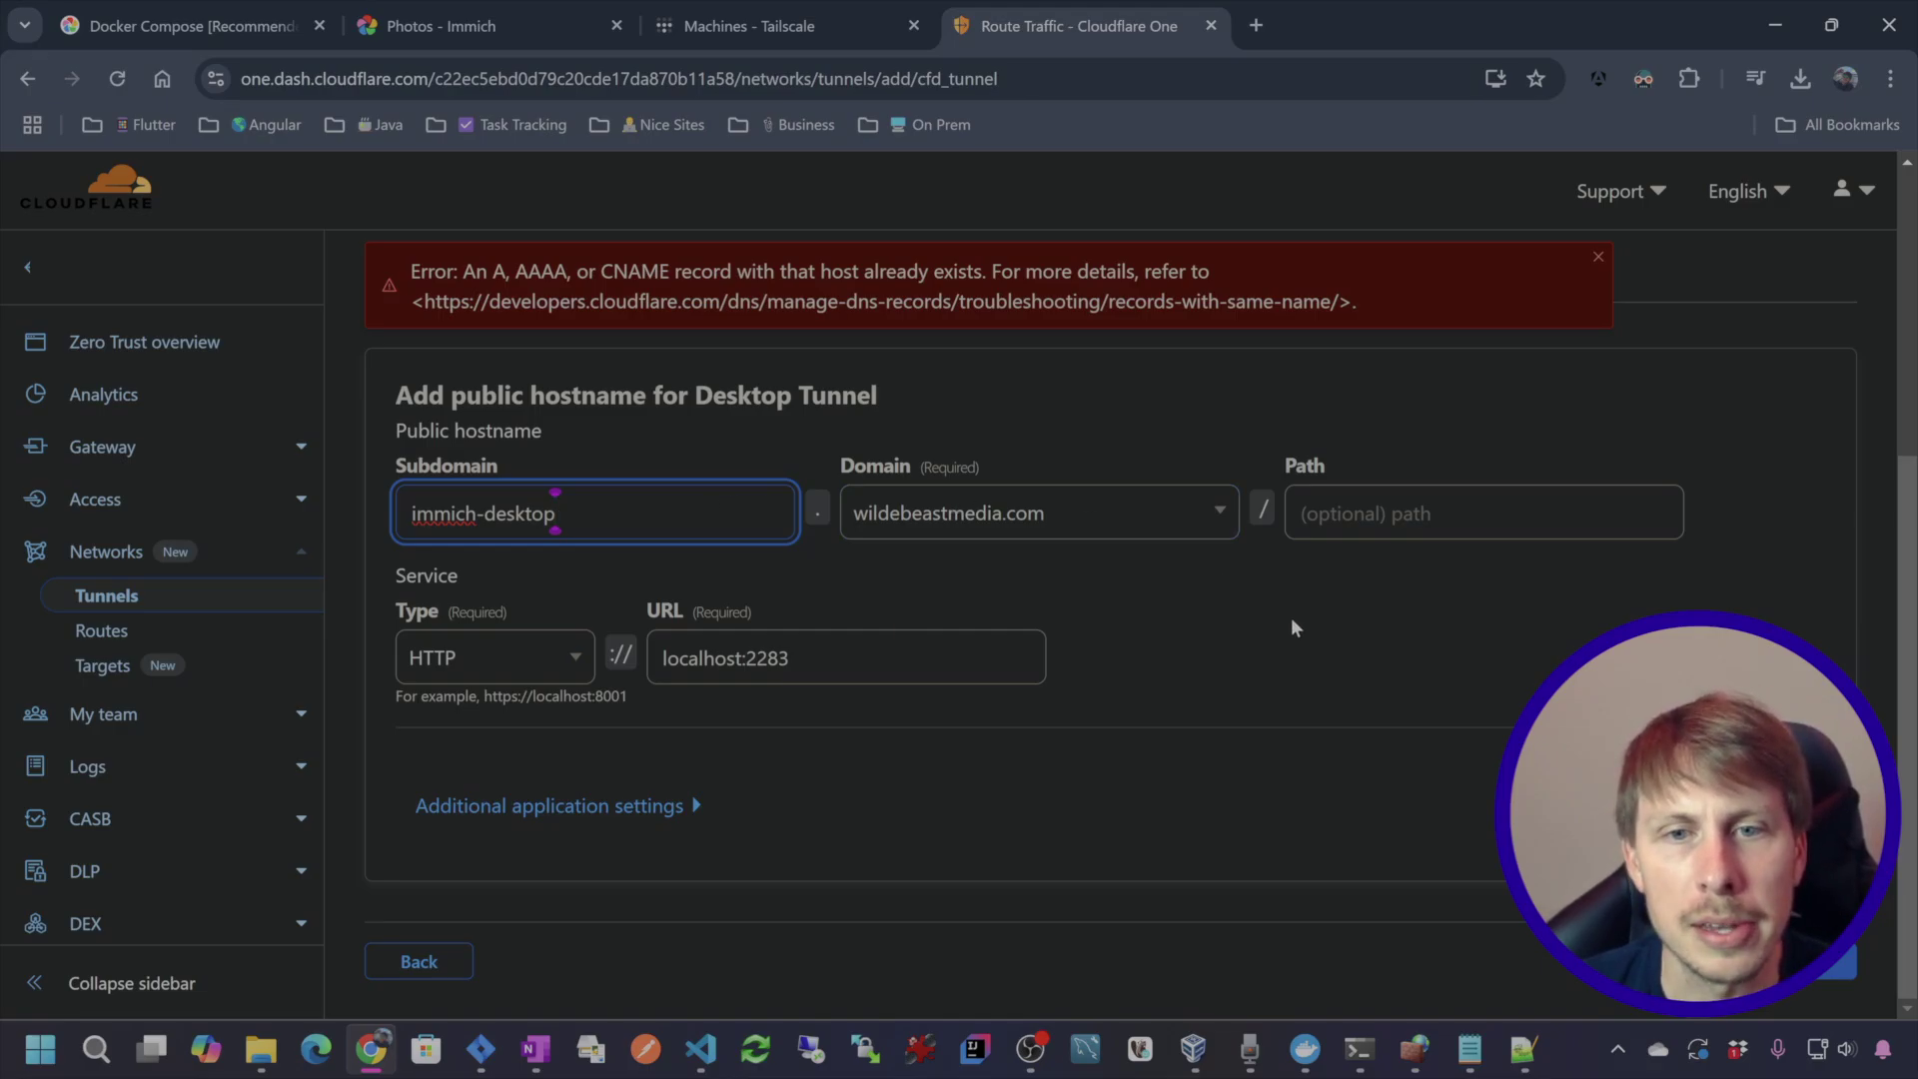
key("Return")
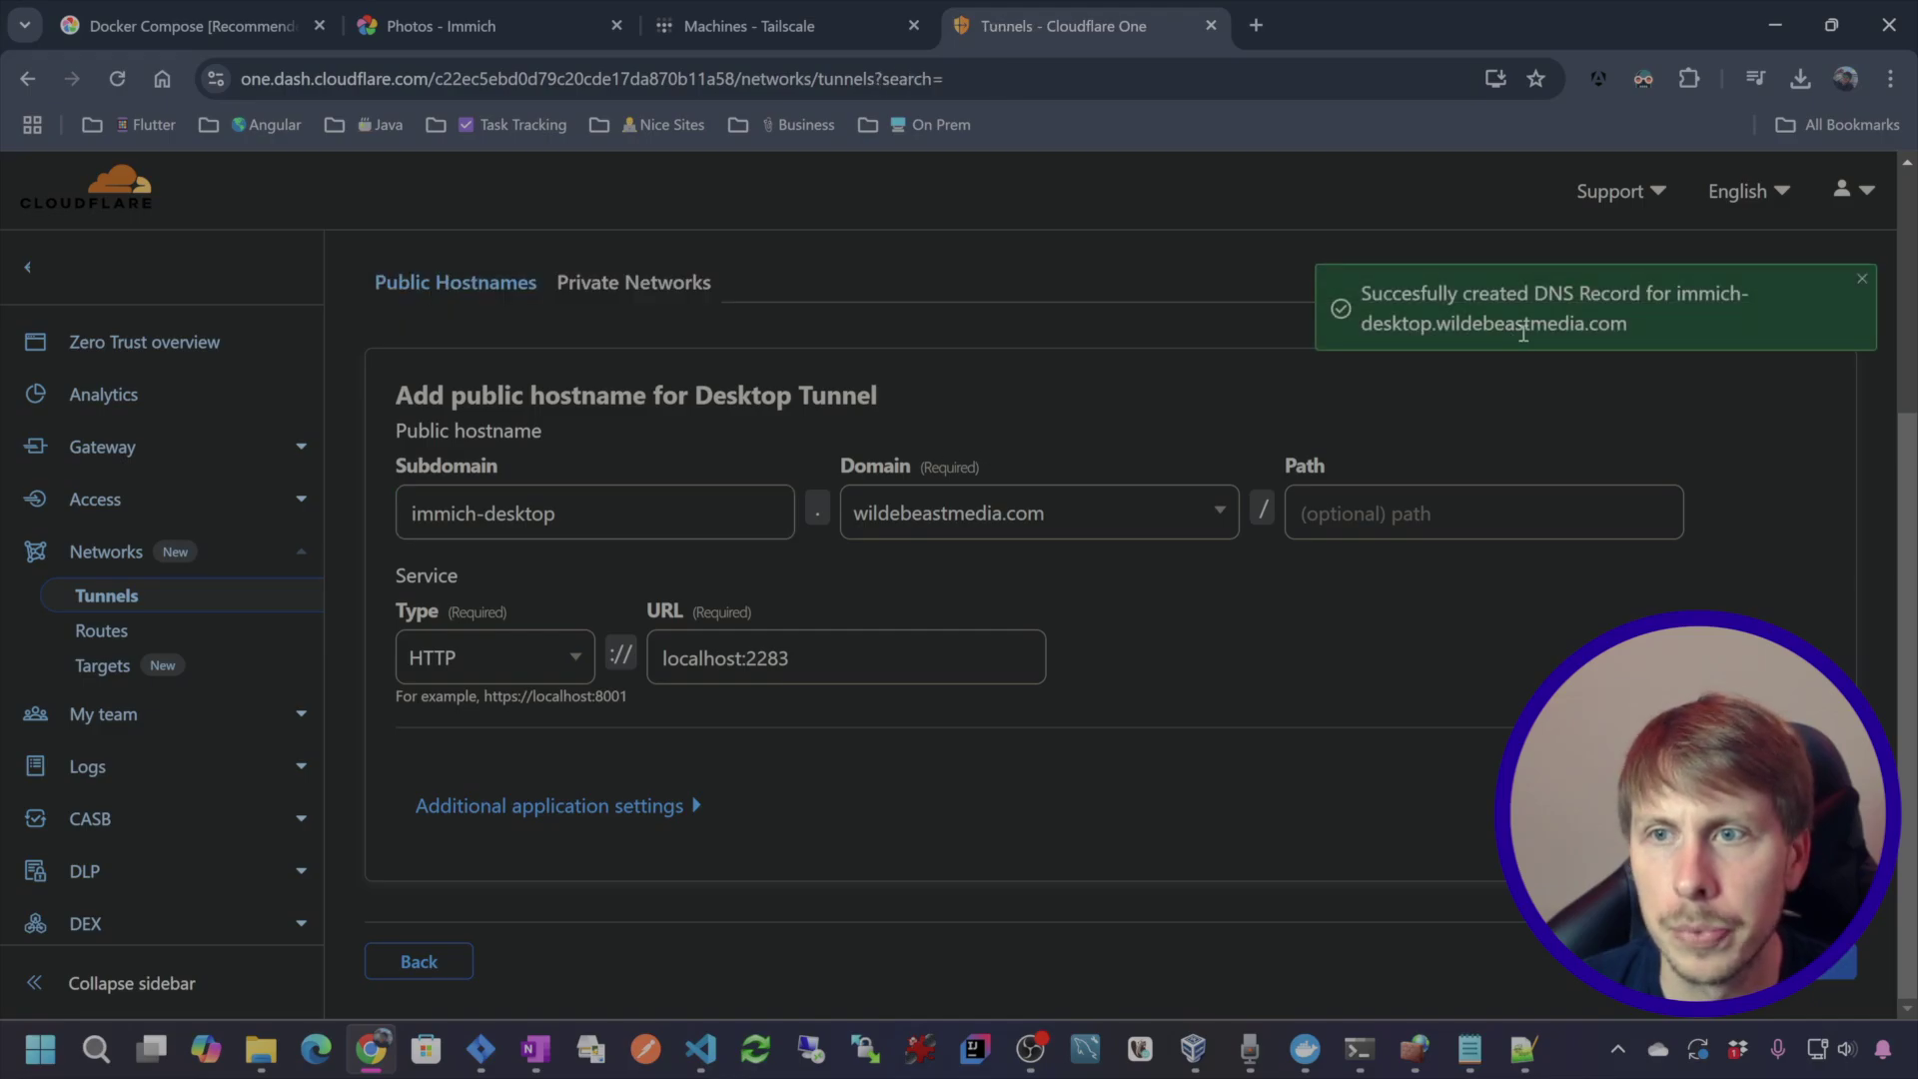
- Open a terminal in the cloudflare folder from File Explorer and run docker-compose up -d
left_click(280, 1057)
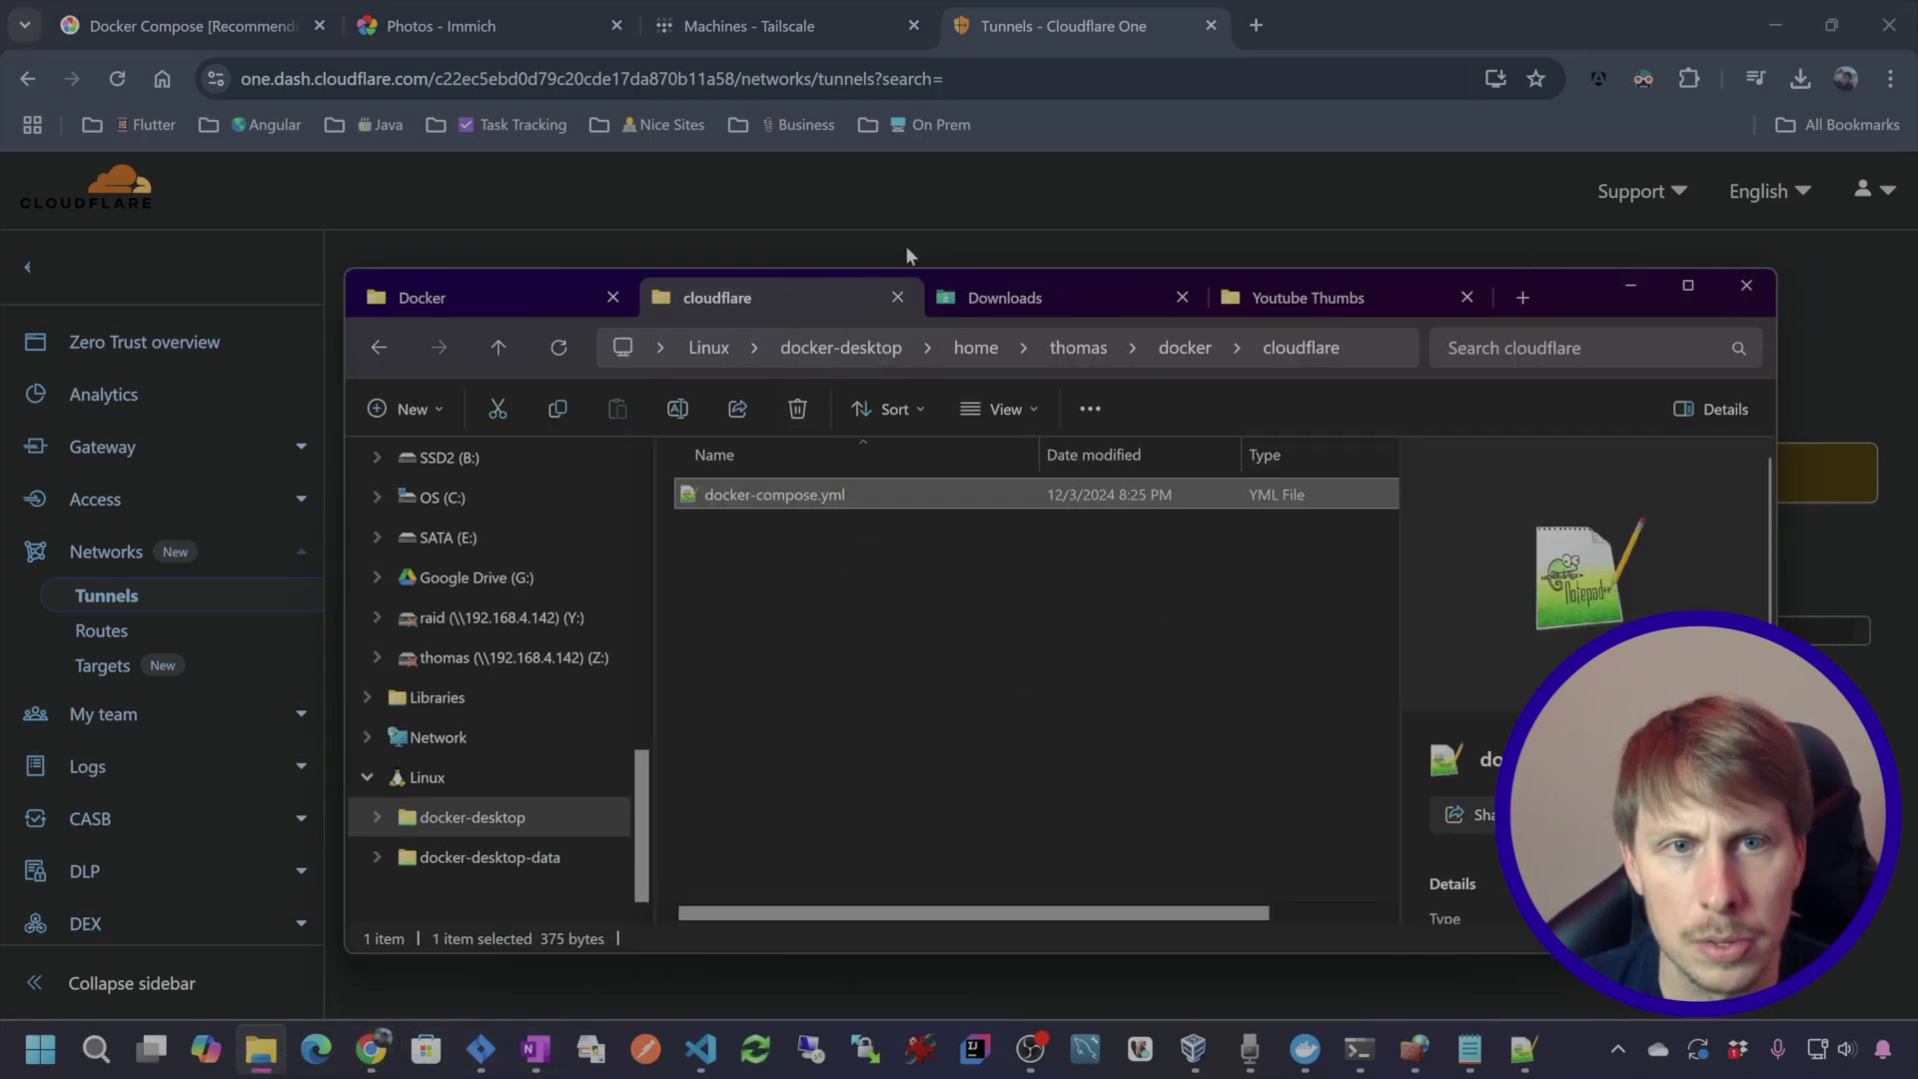
right_click(806, 560)
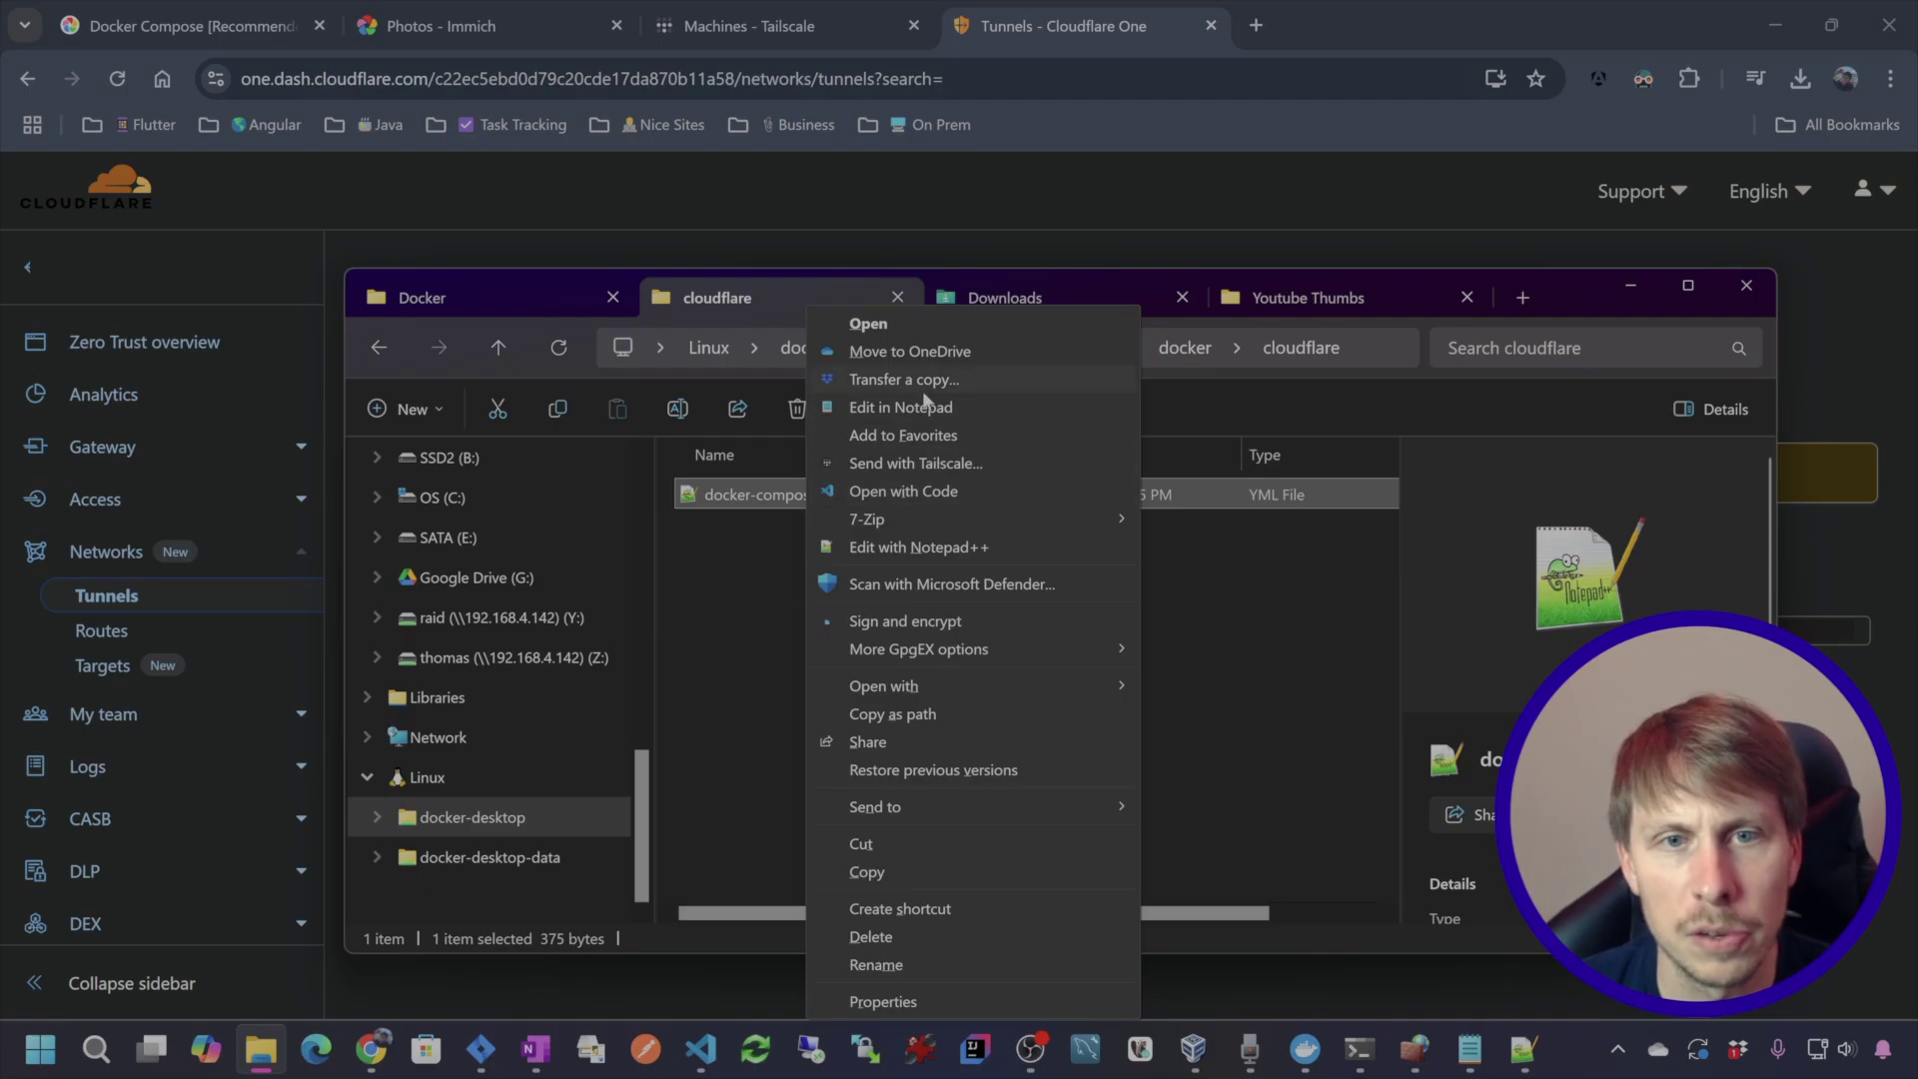
right_click(767, 599)
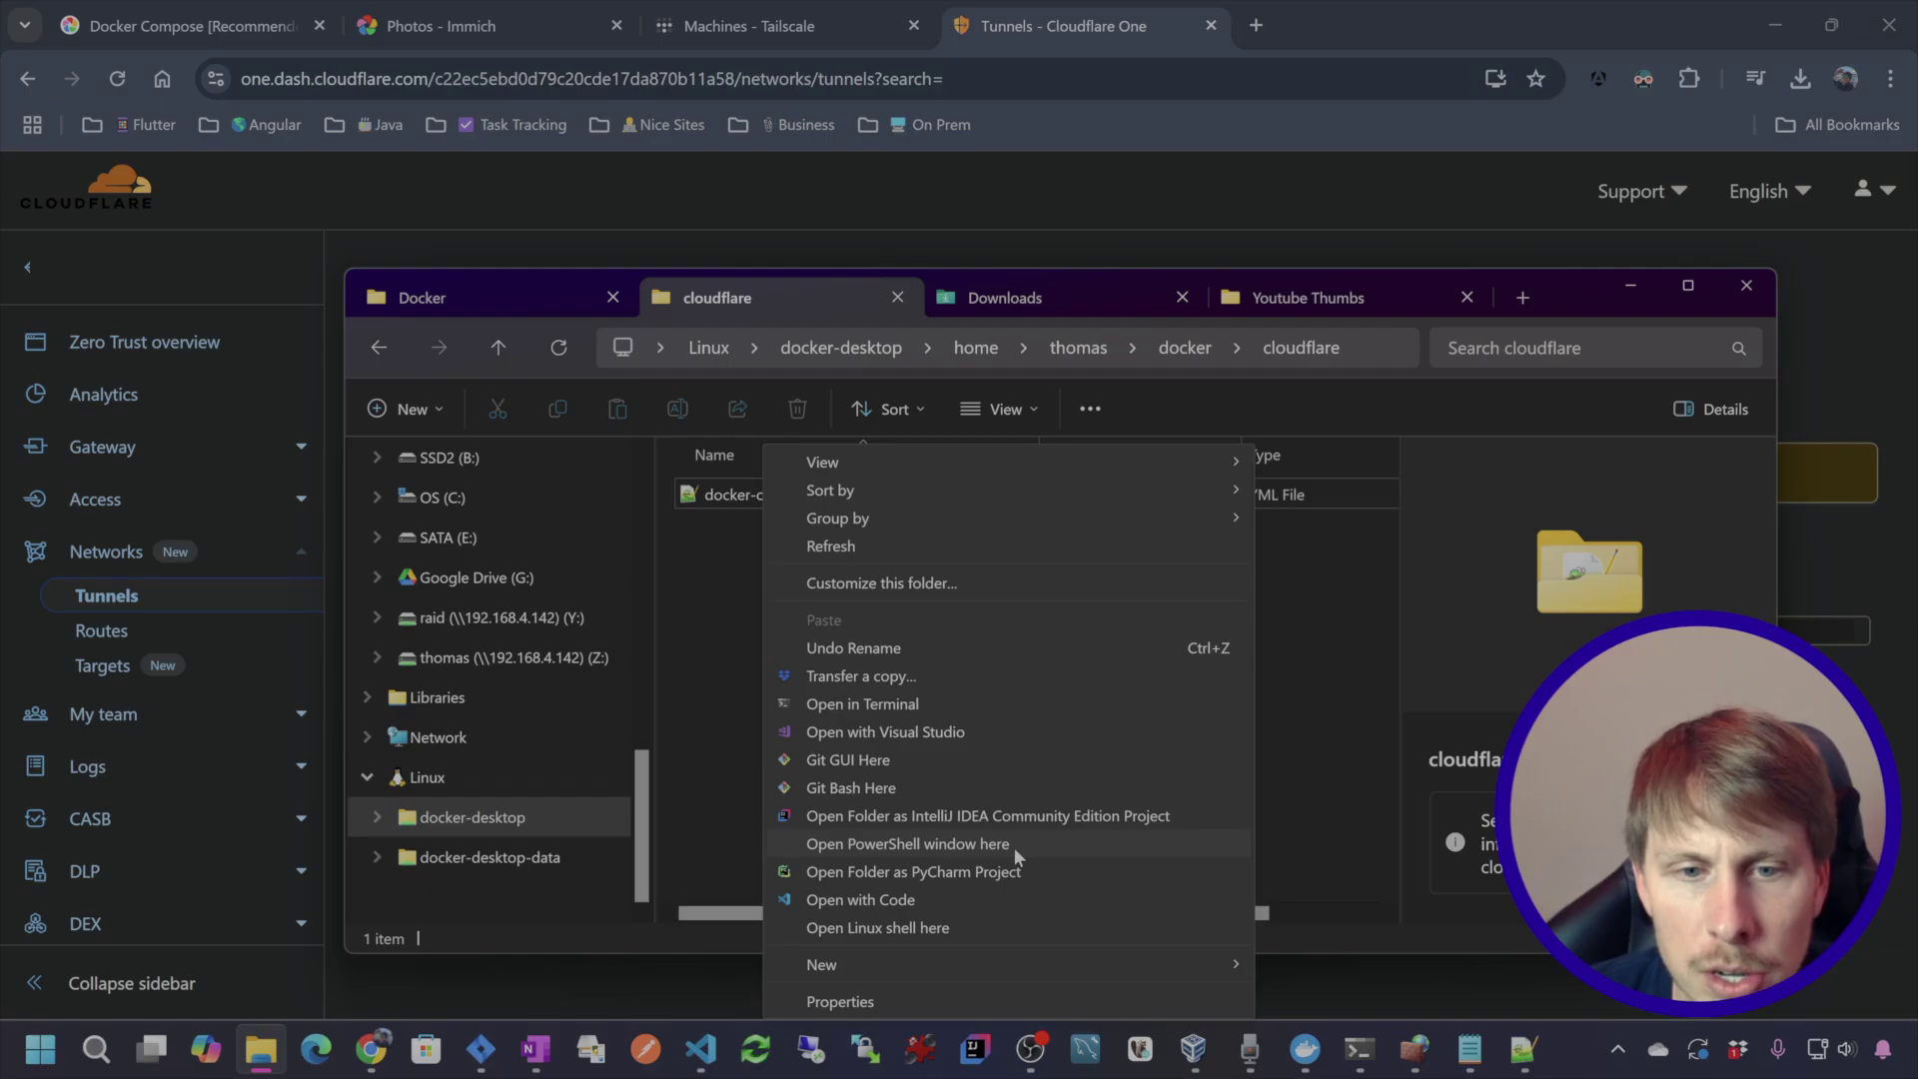
left_click(909, 704)
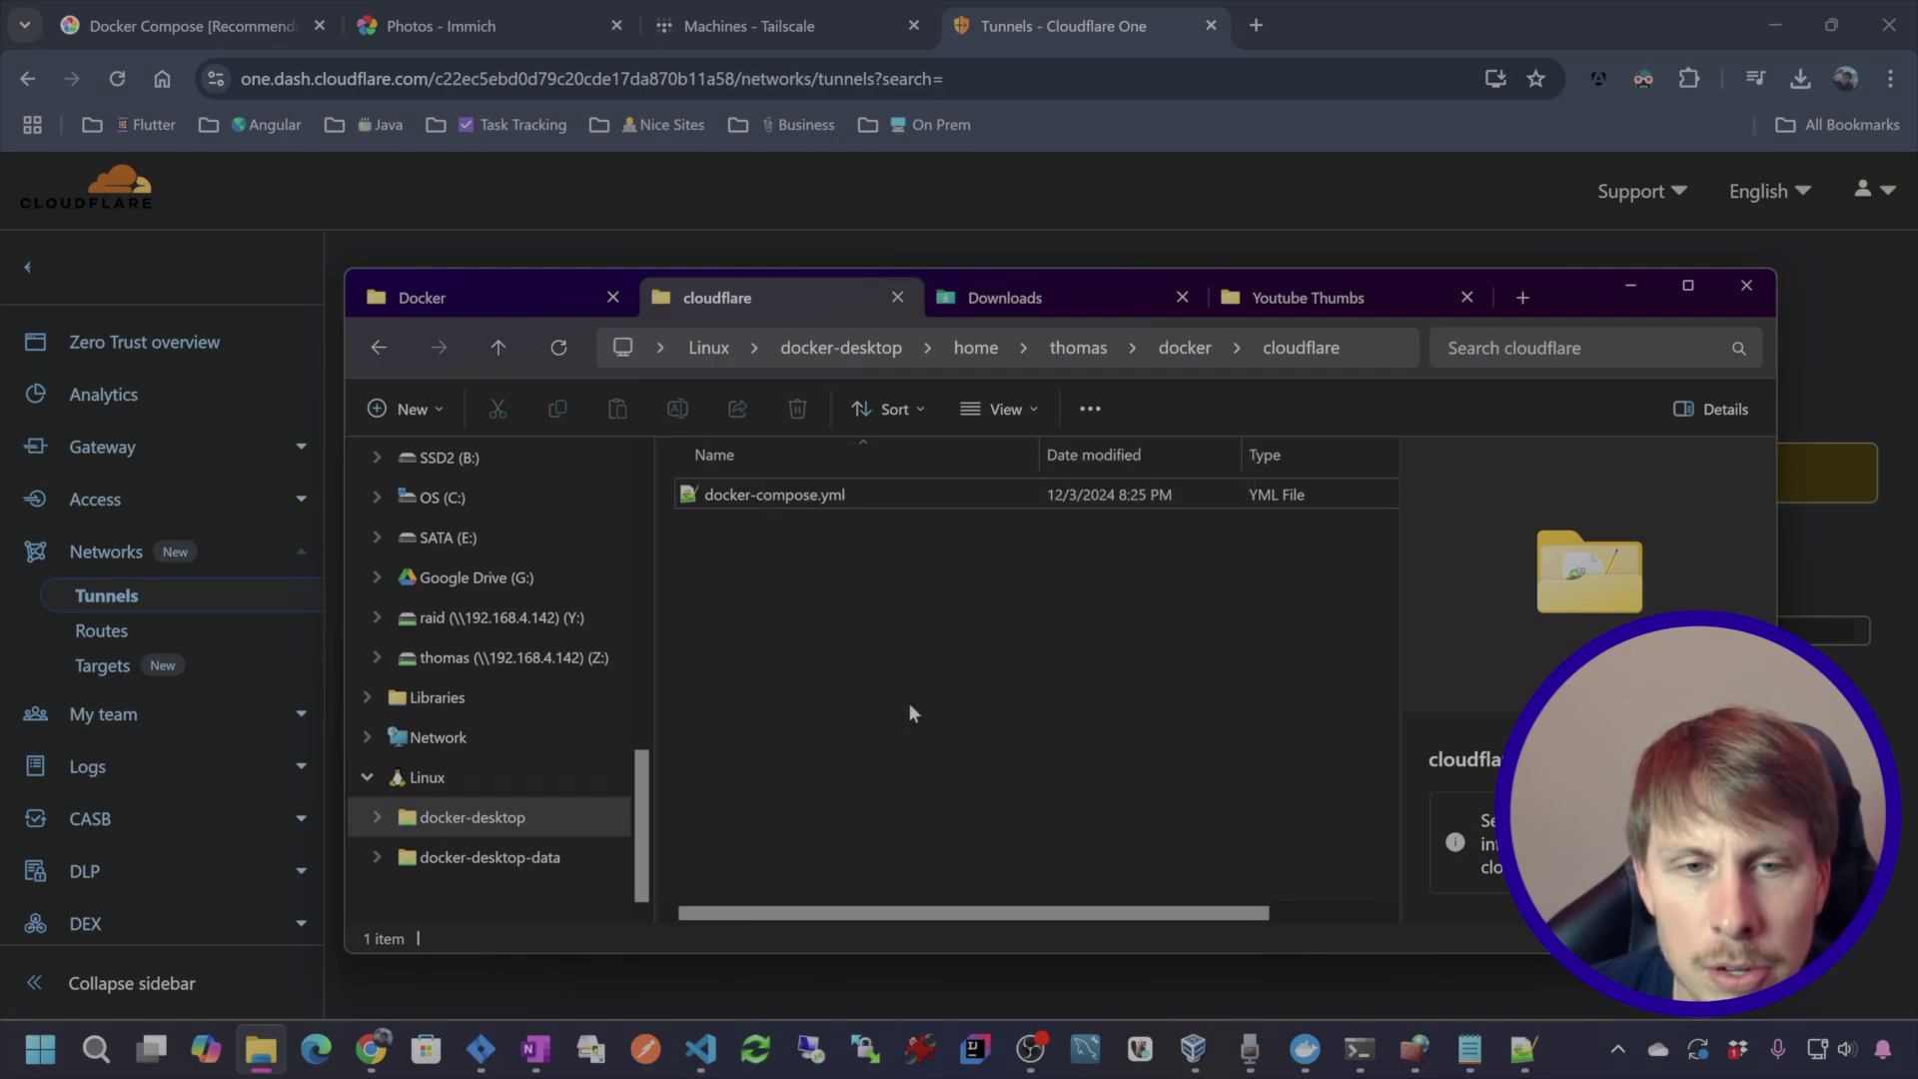
type("docker-co")
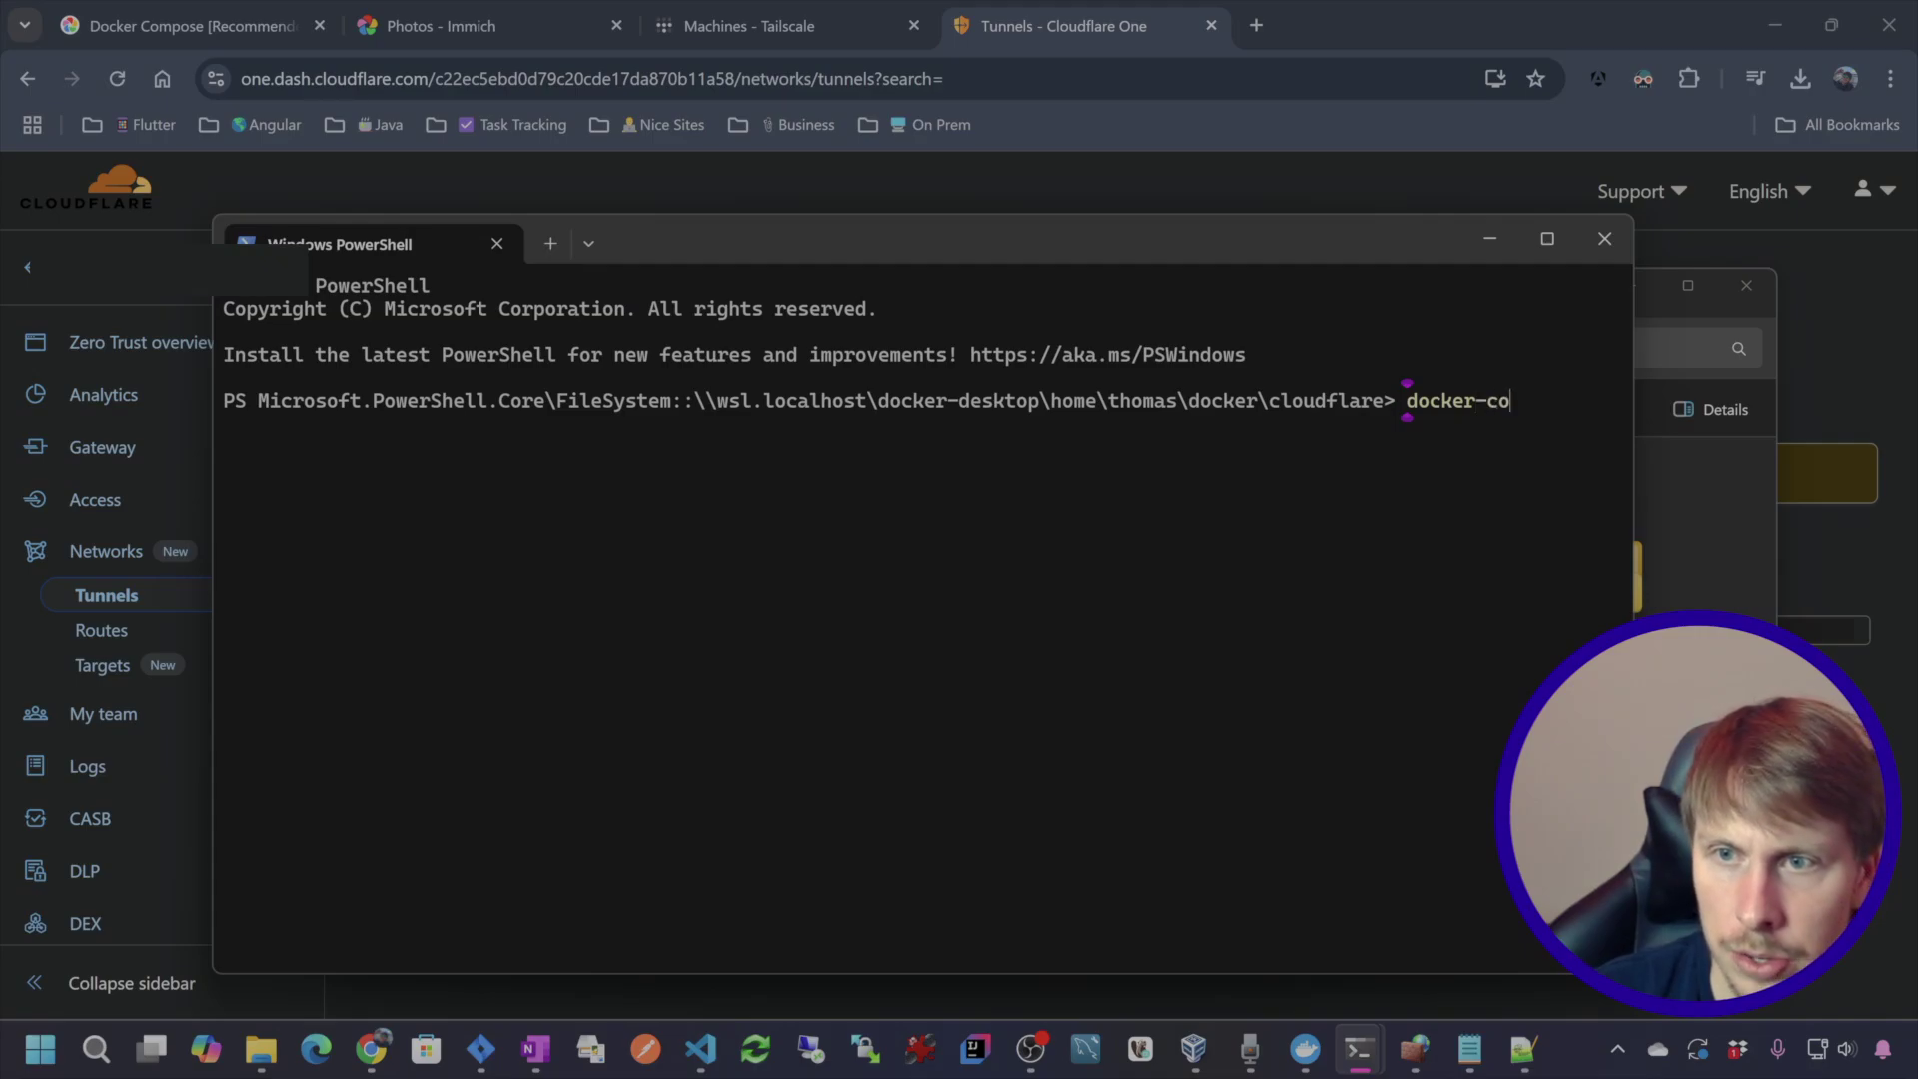
type("mpose up -d")
key("Return")
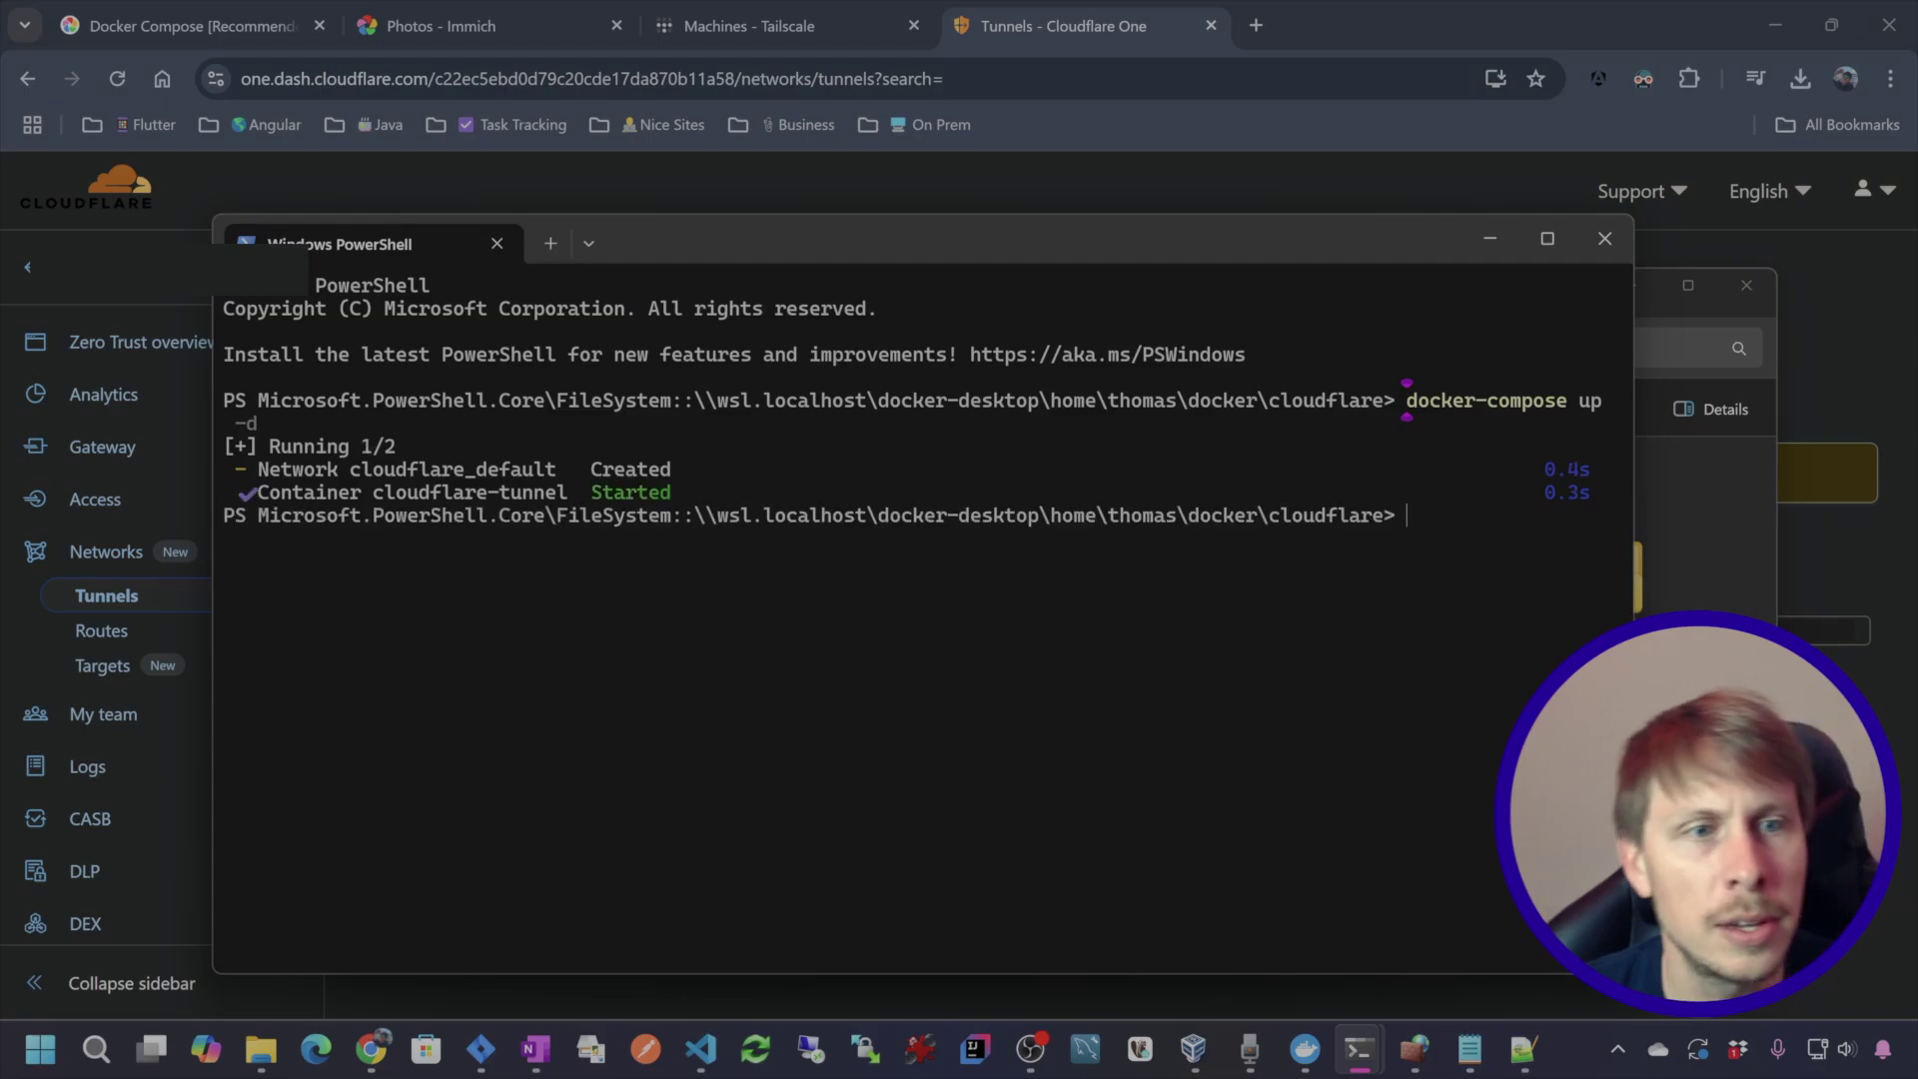
- Check the container list in Docker Desktop, and refresh Cloudflare's tunnel list to check Desktop Tunnel's status
left_click(1306, 1049)
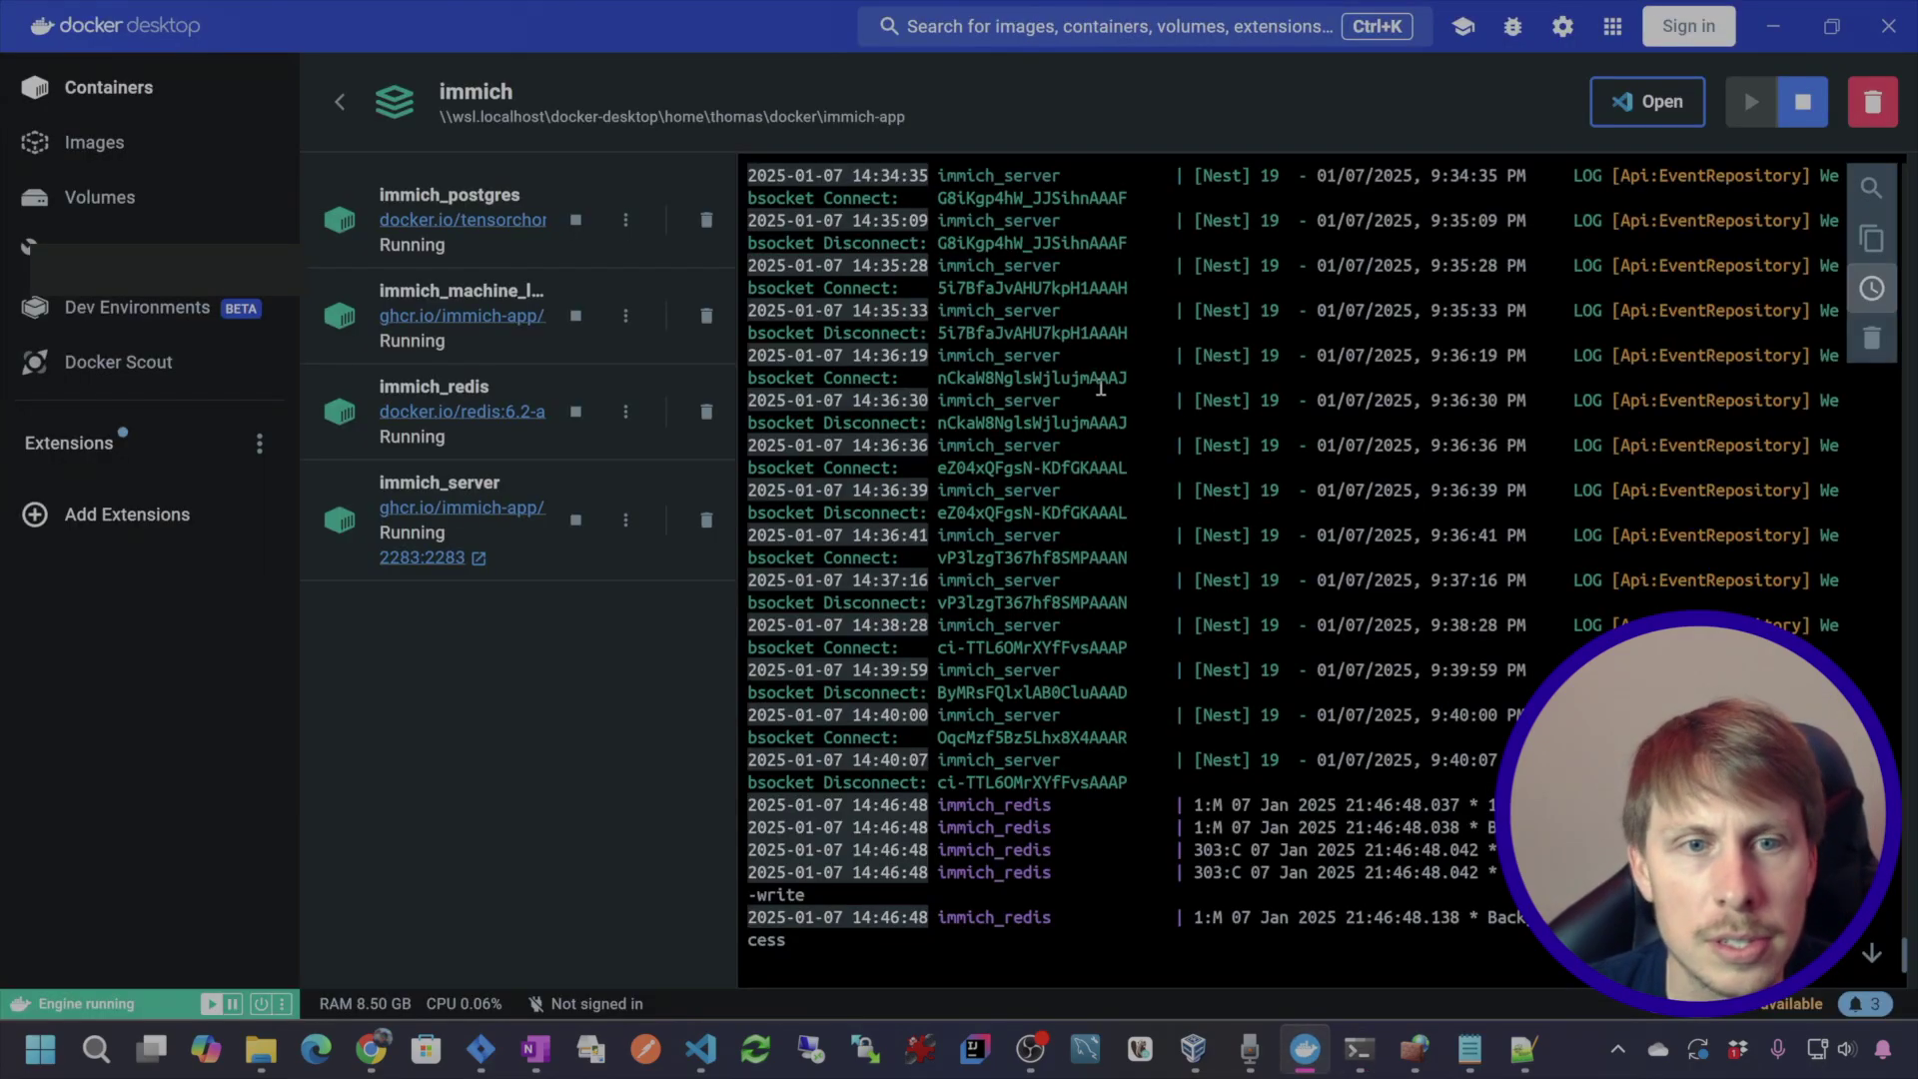
left_click(340, 100)
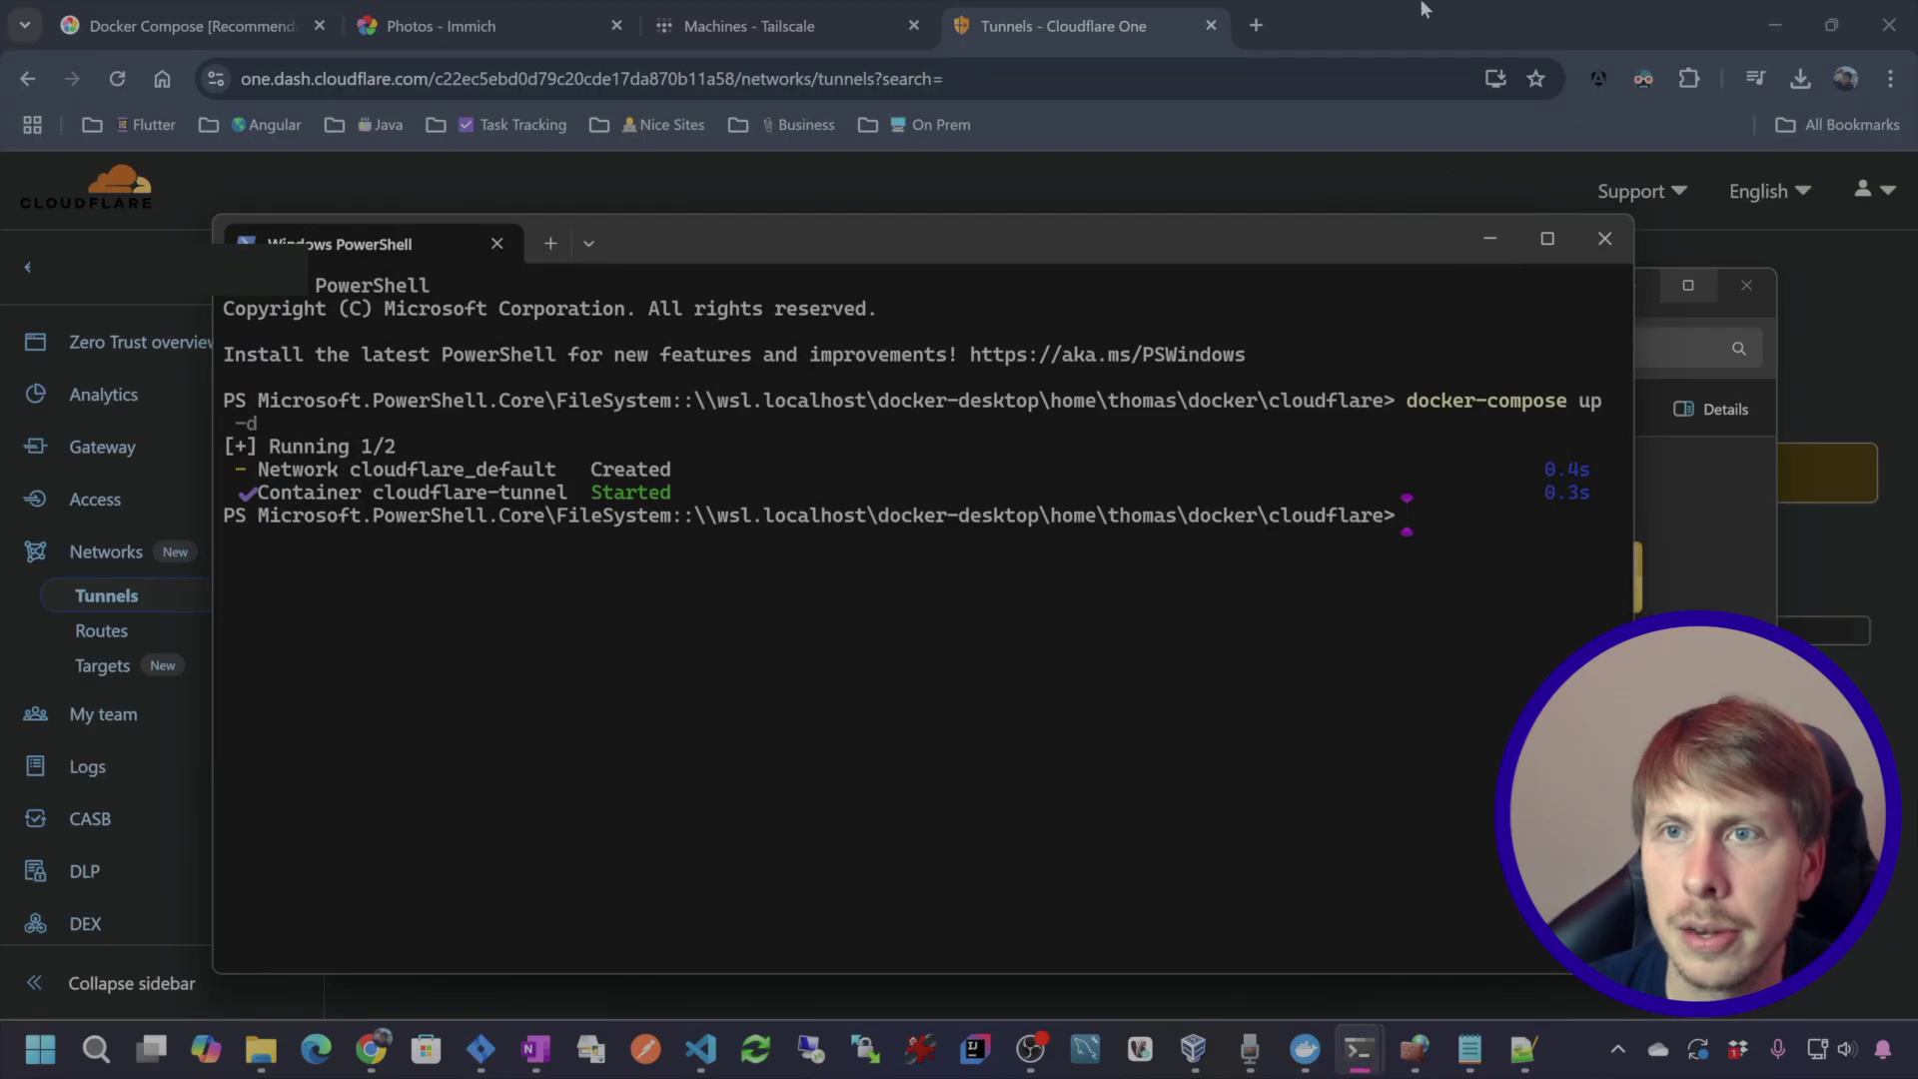
left_click(1423, 8)
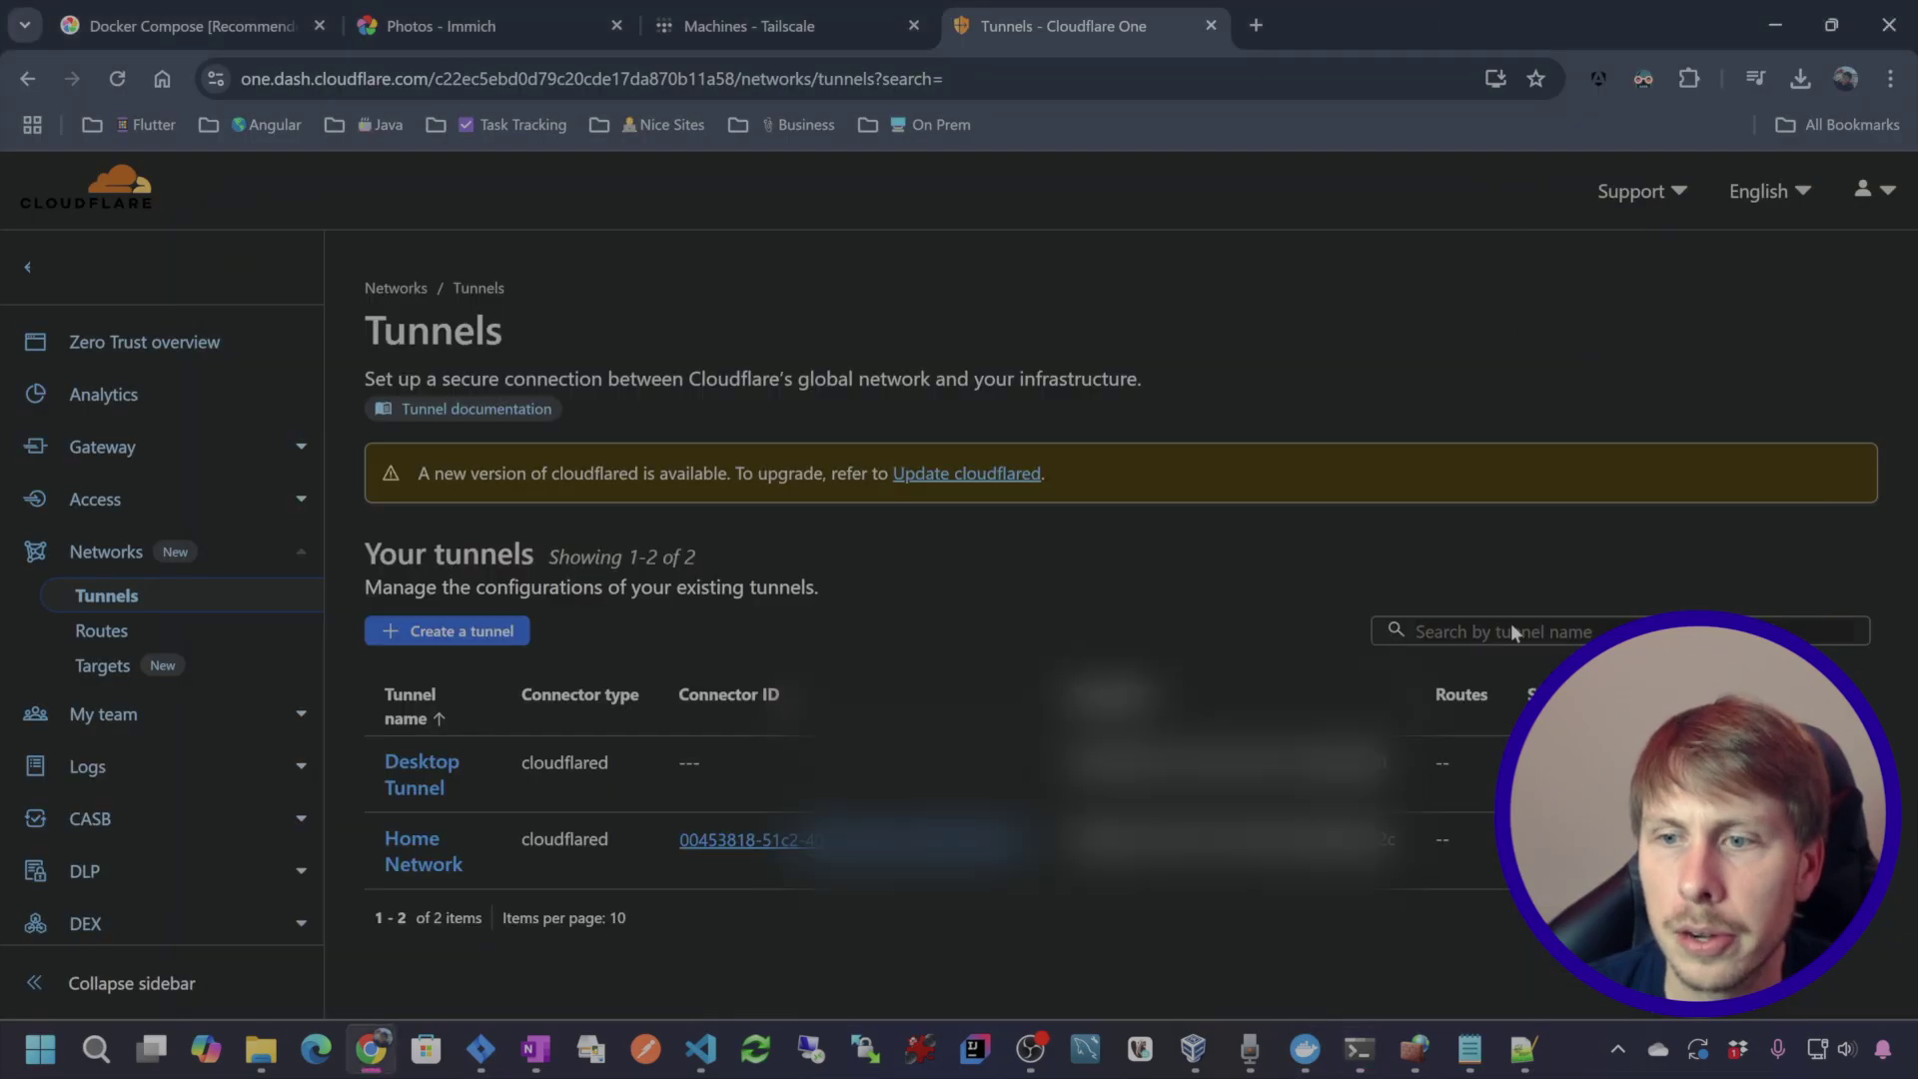
mouse_move(1593, 772)
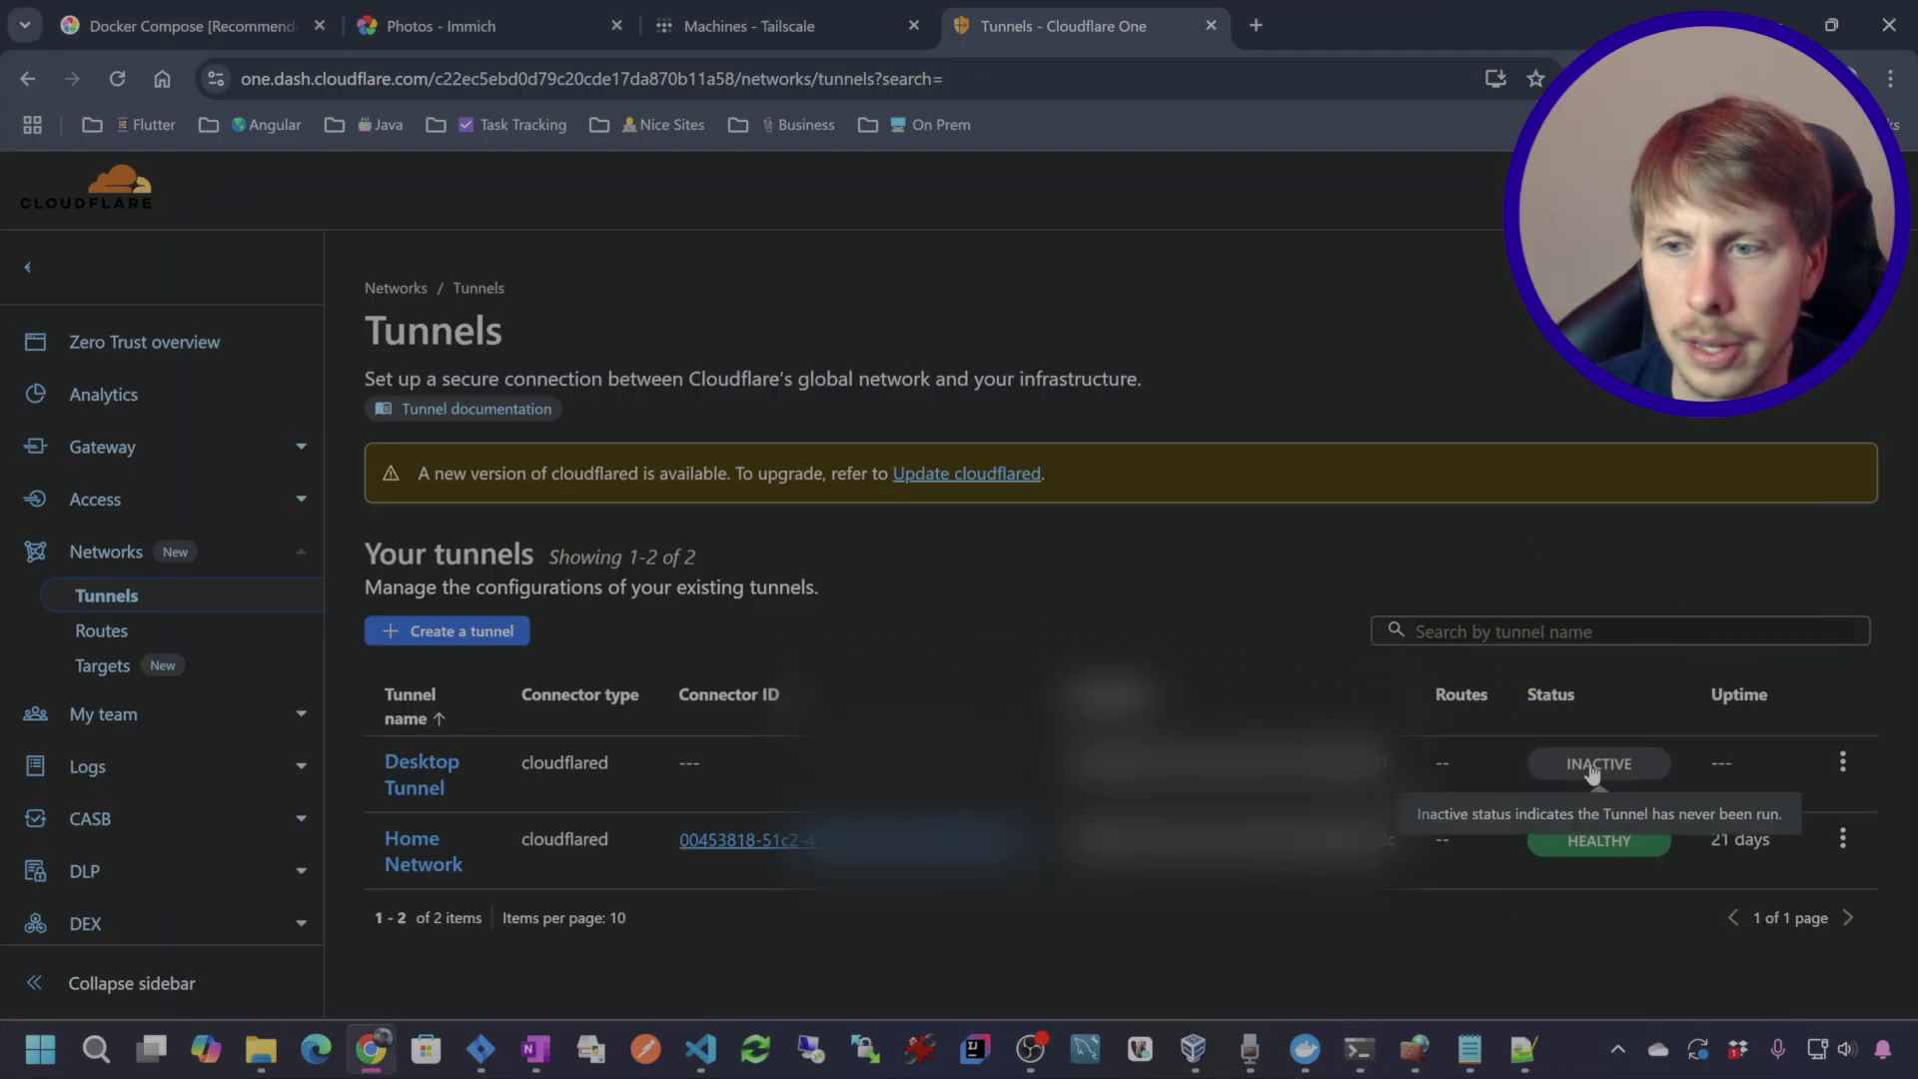
left_click(117, 78)
mouse_move(1593, 772)
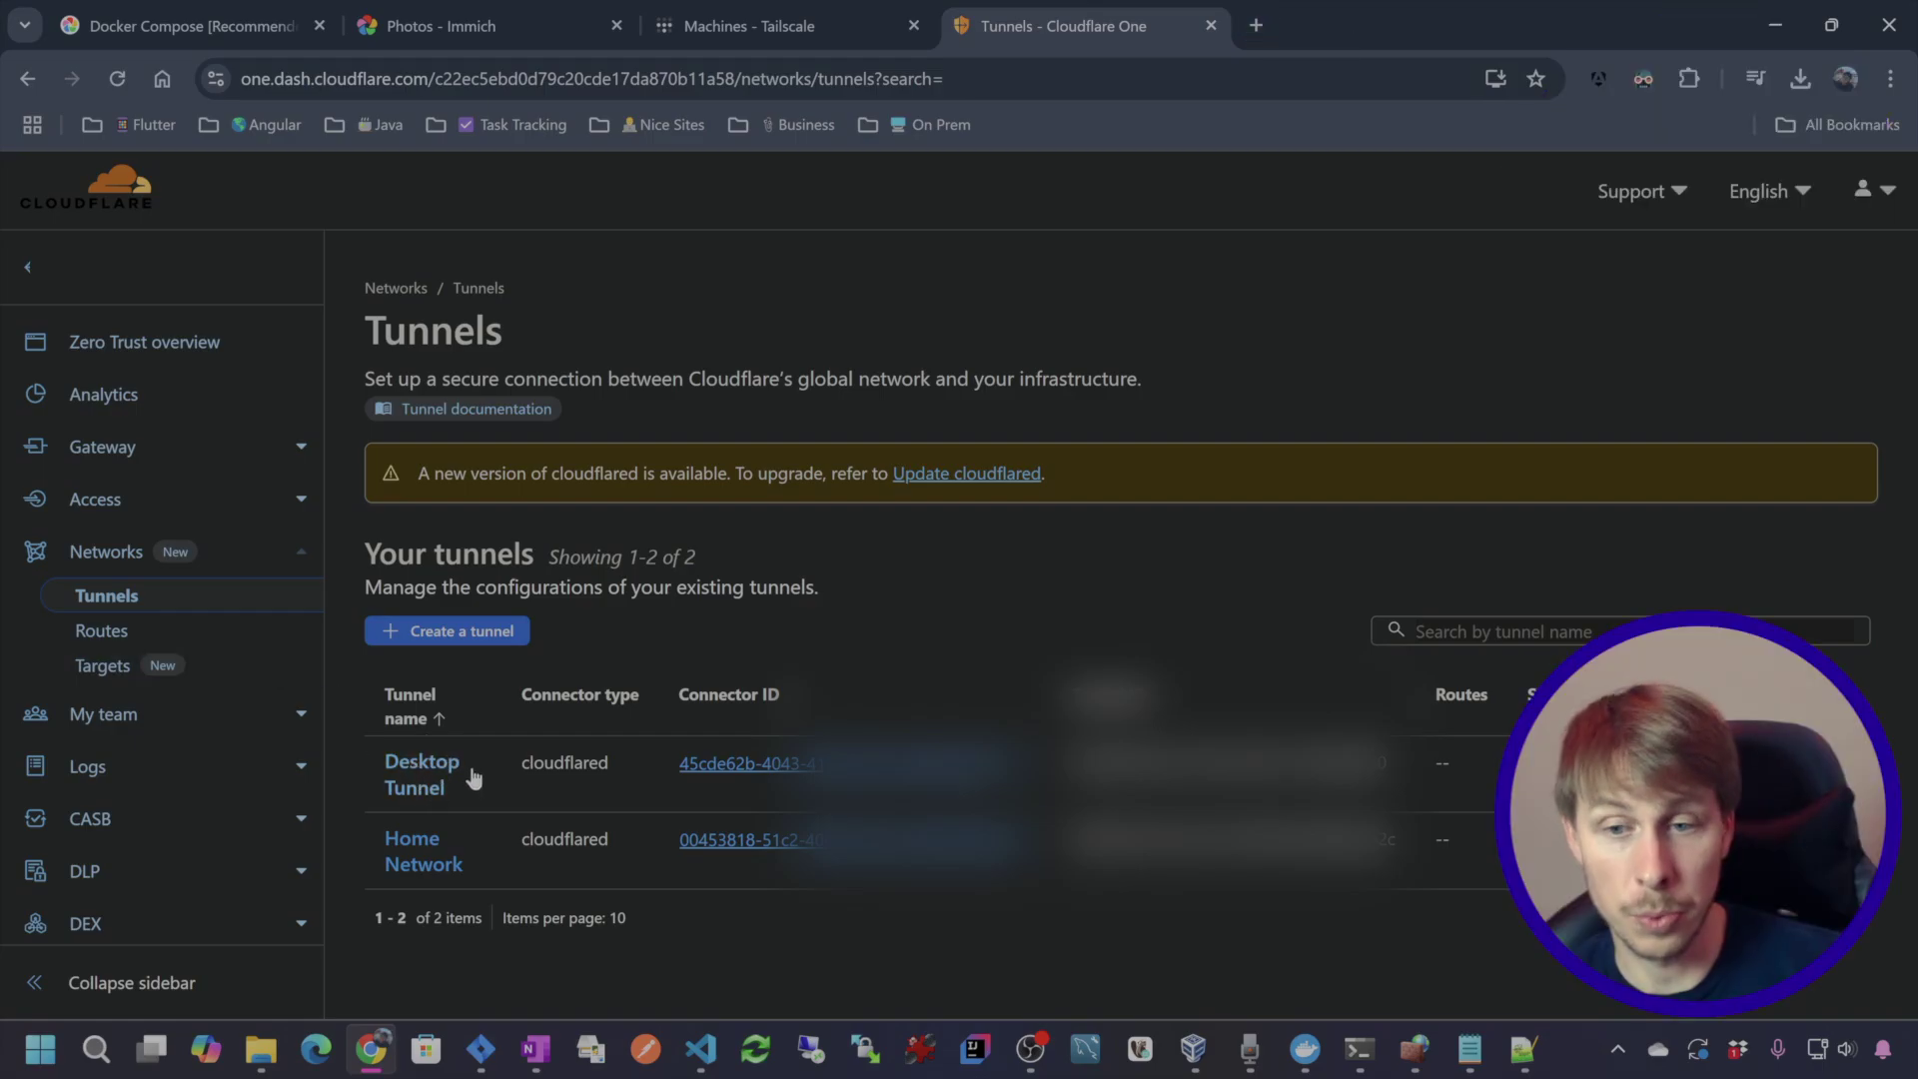
- Open Desktop Tunnel's public hostname configuration and visit immich-desktop.wildebeastmedia.com in a new browser tab
left_click(444, 772)
left_click(1408, 326)
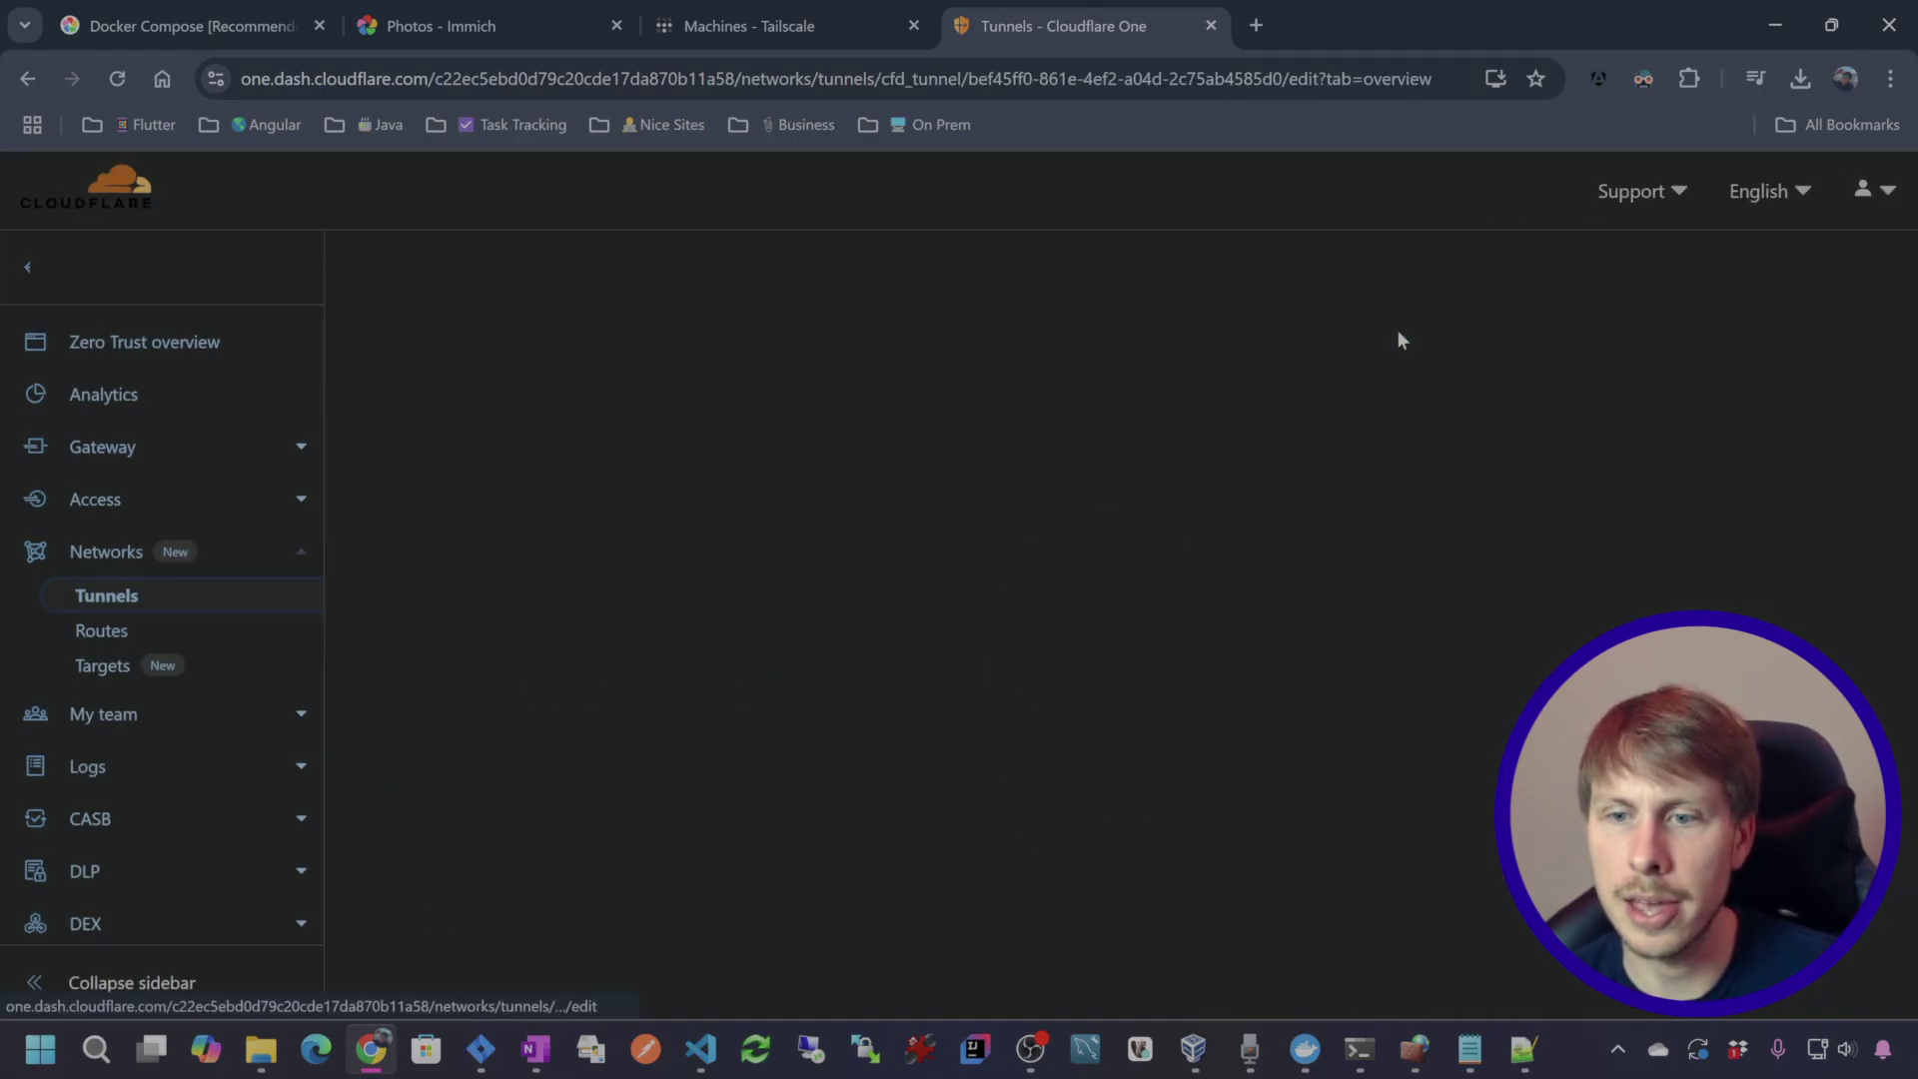
left_click(631, 410)
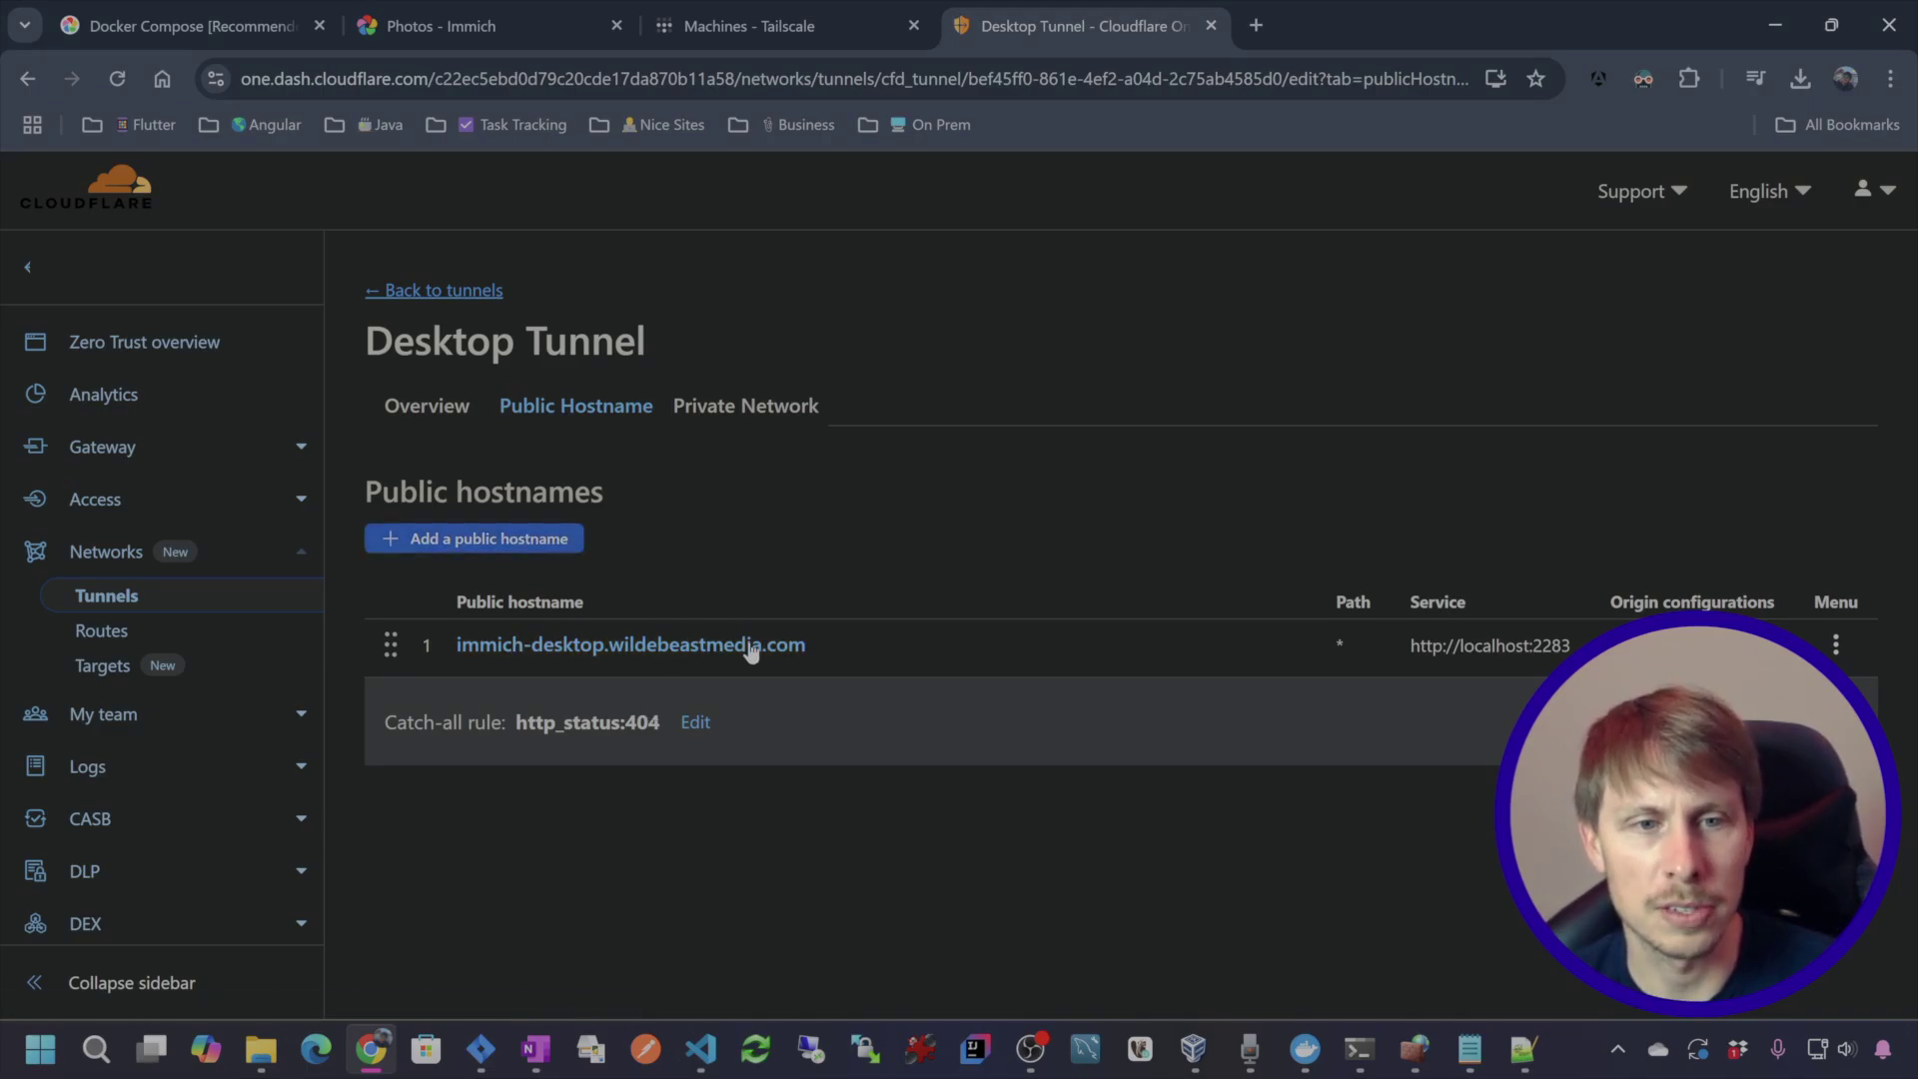
left_click(475, 643)
left_click(1650, 568)
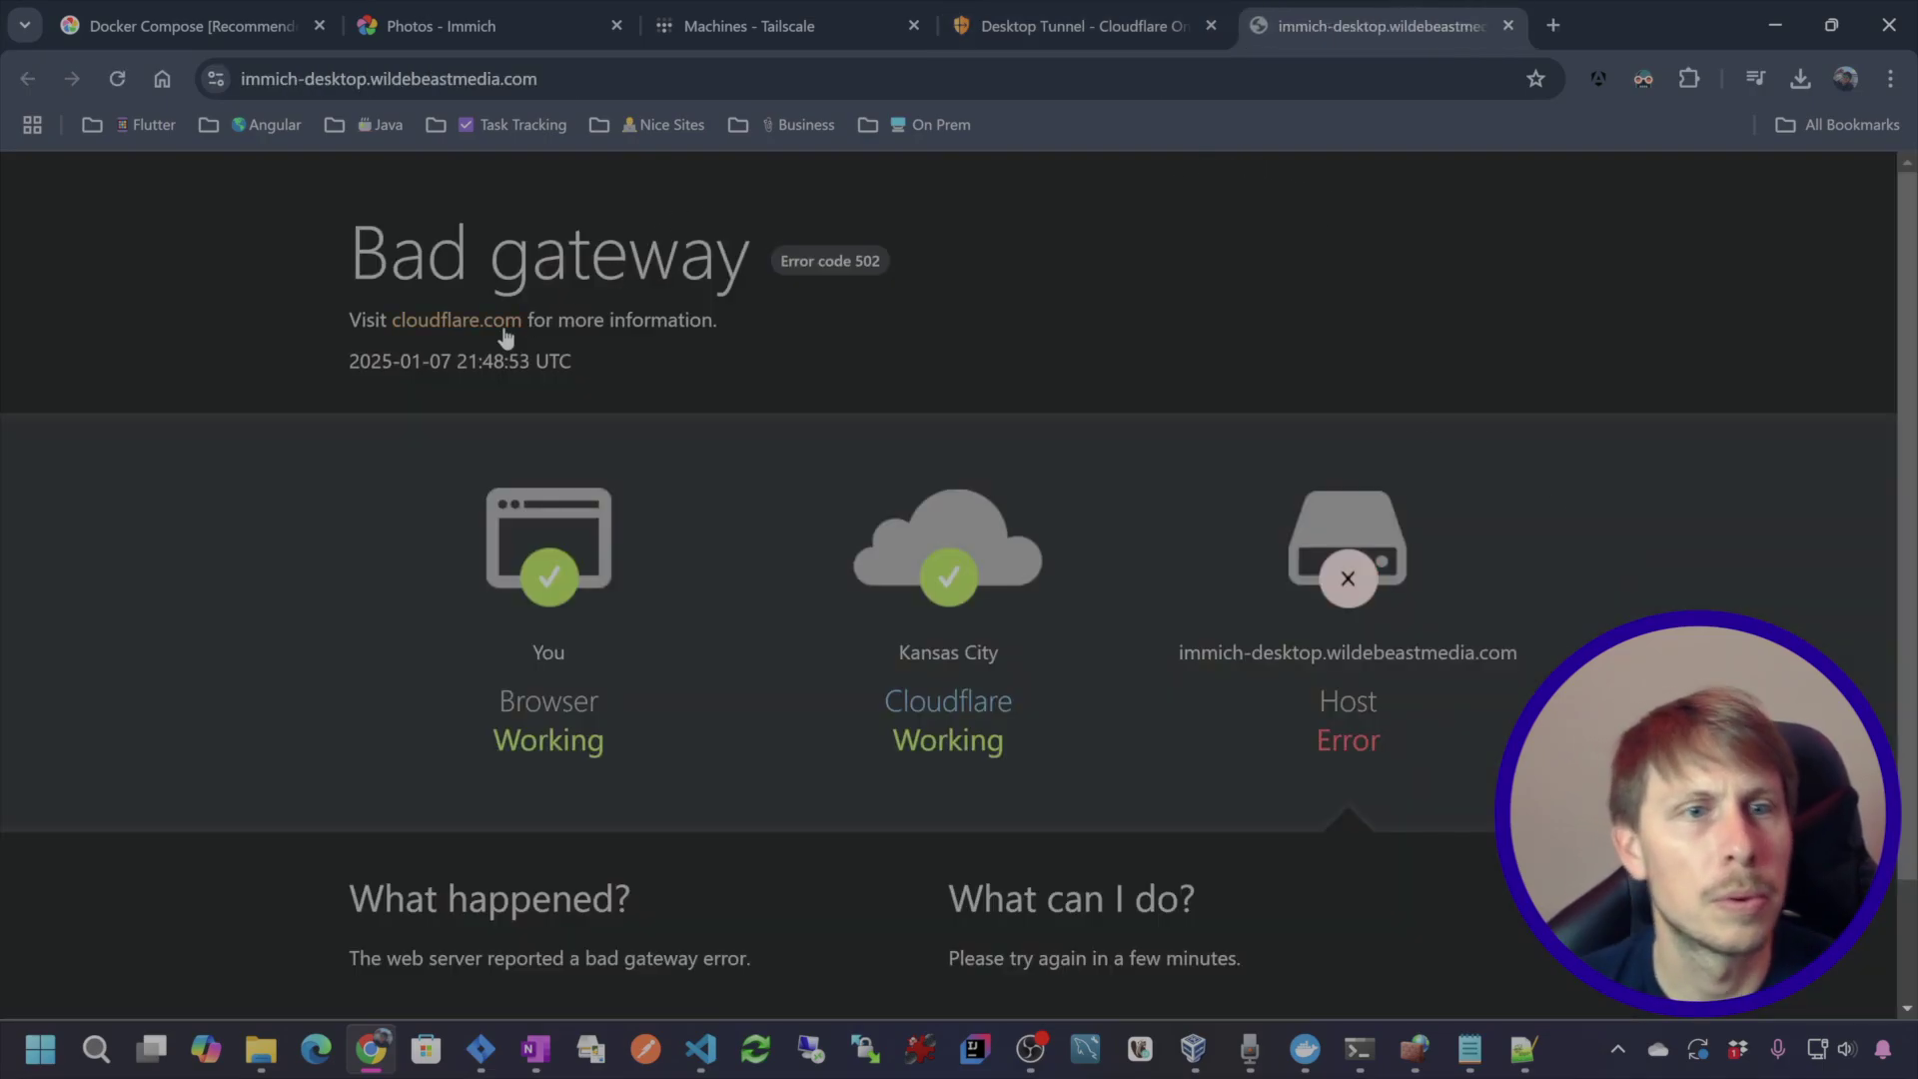
- Close the failed immich-desktop page and open Desktop Tunnel's immich-desktop.wildebeastmedia.com public hostname for editing
left_click(1508, 26)
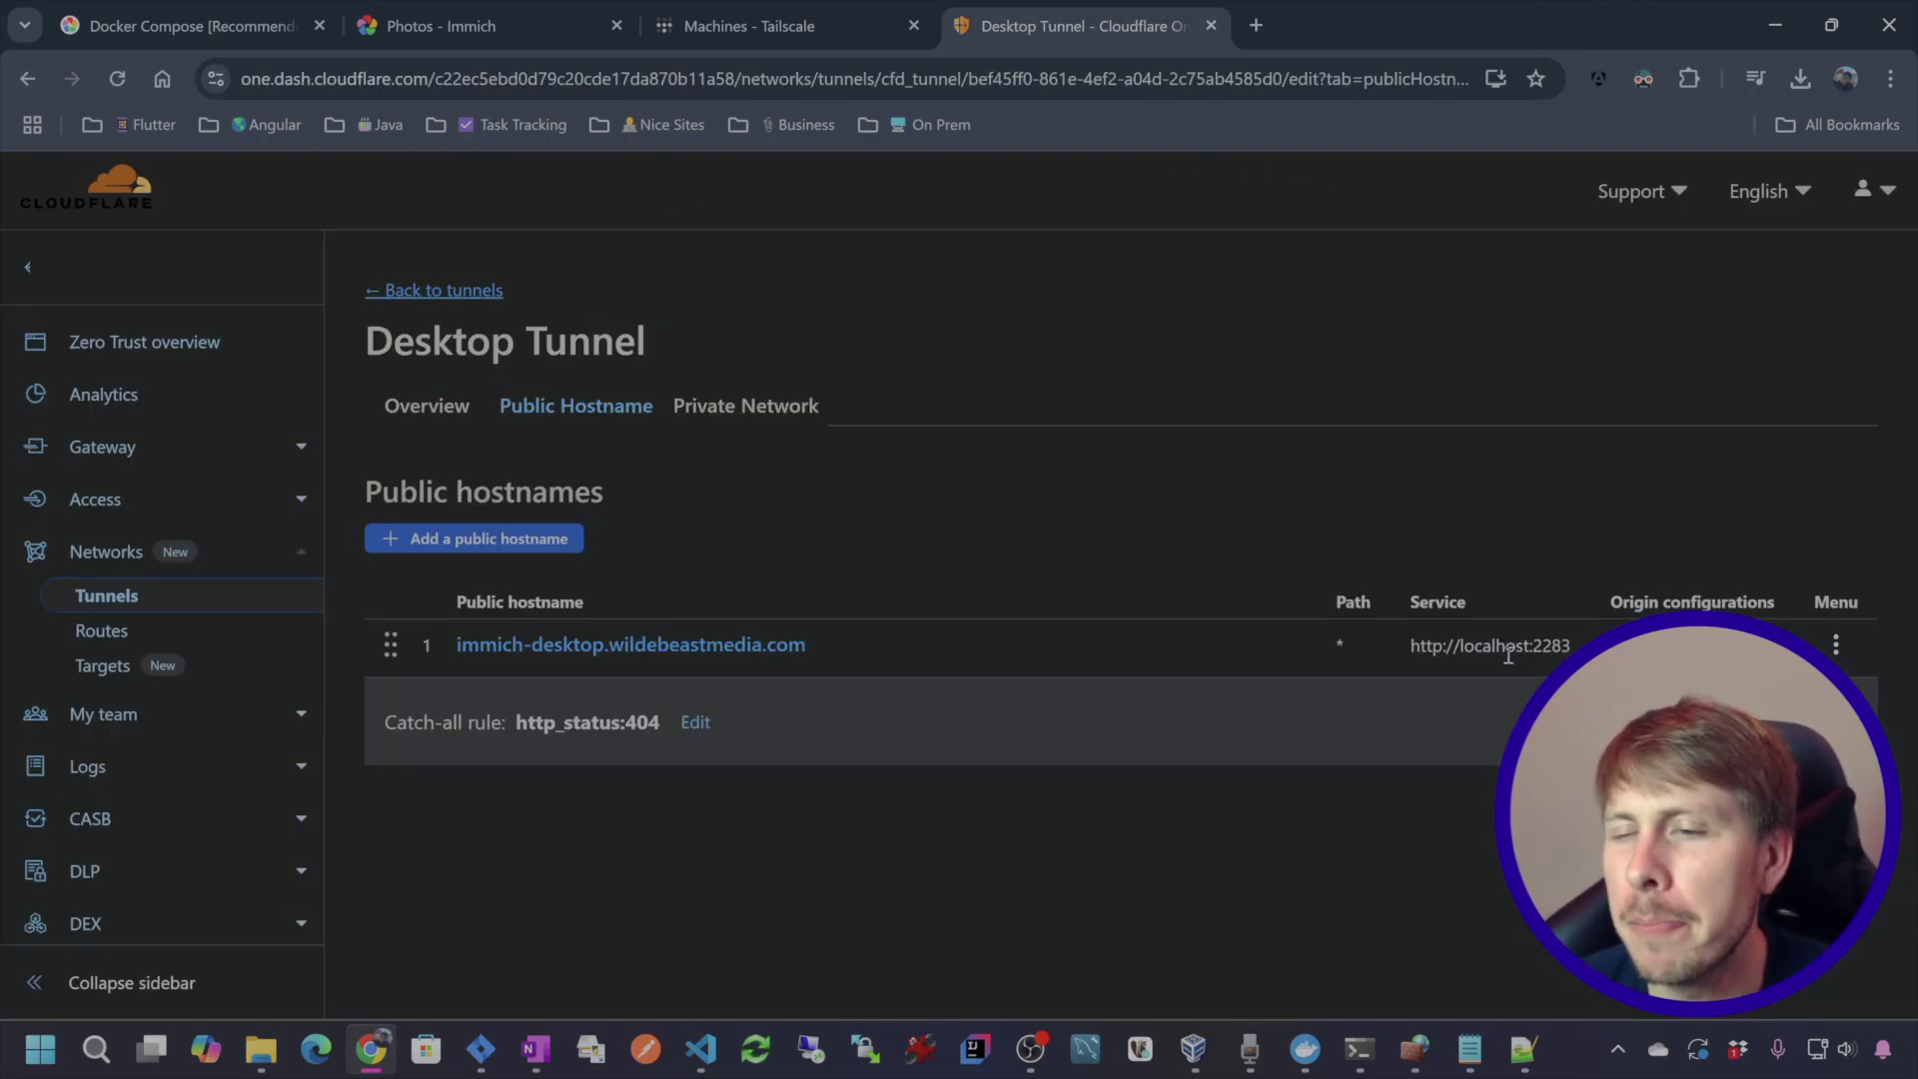
left_click_drag(1521, 646, 1456, 651)
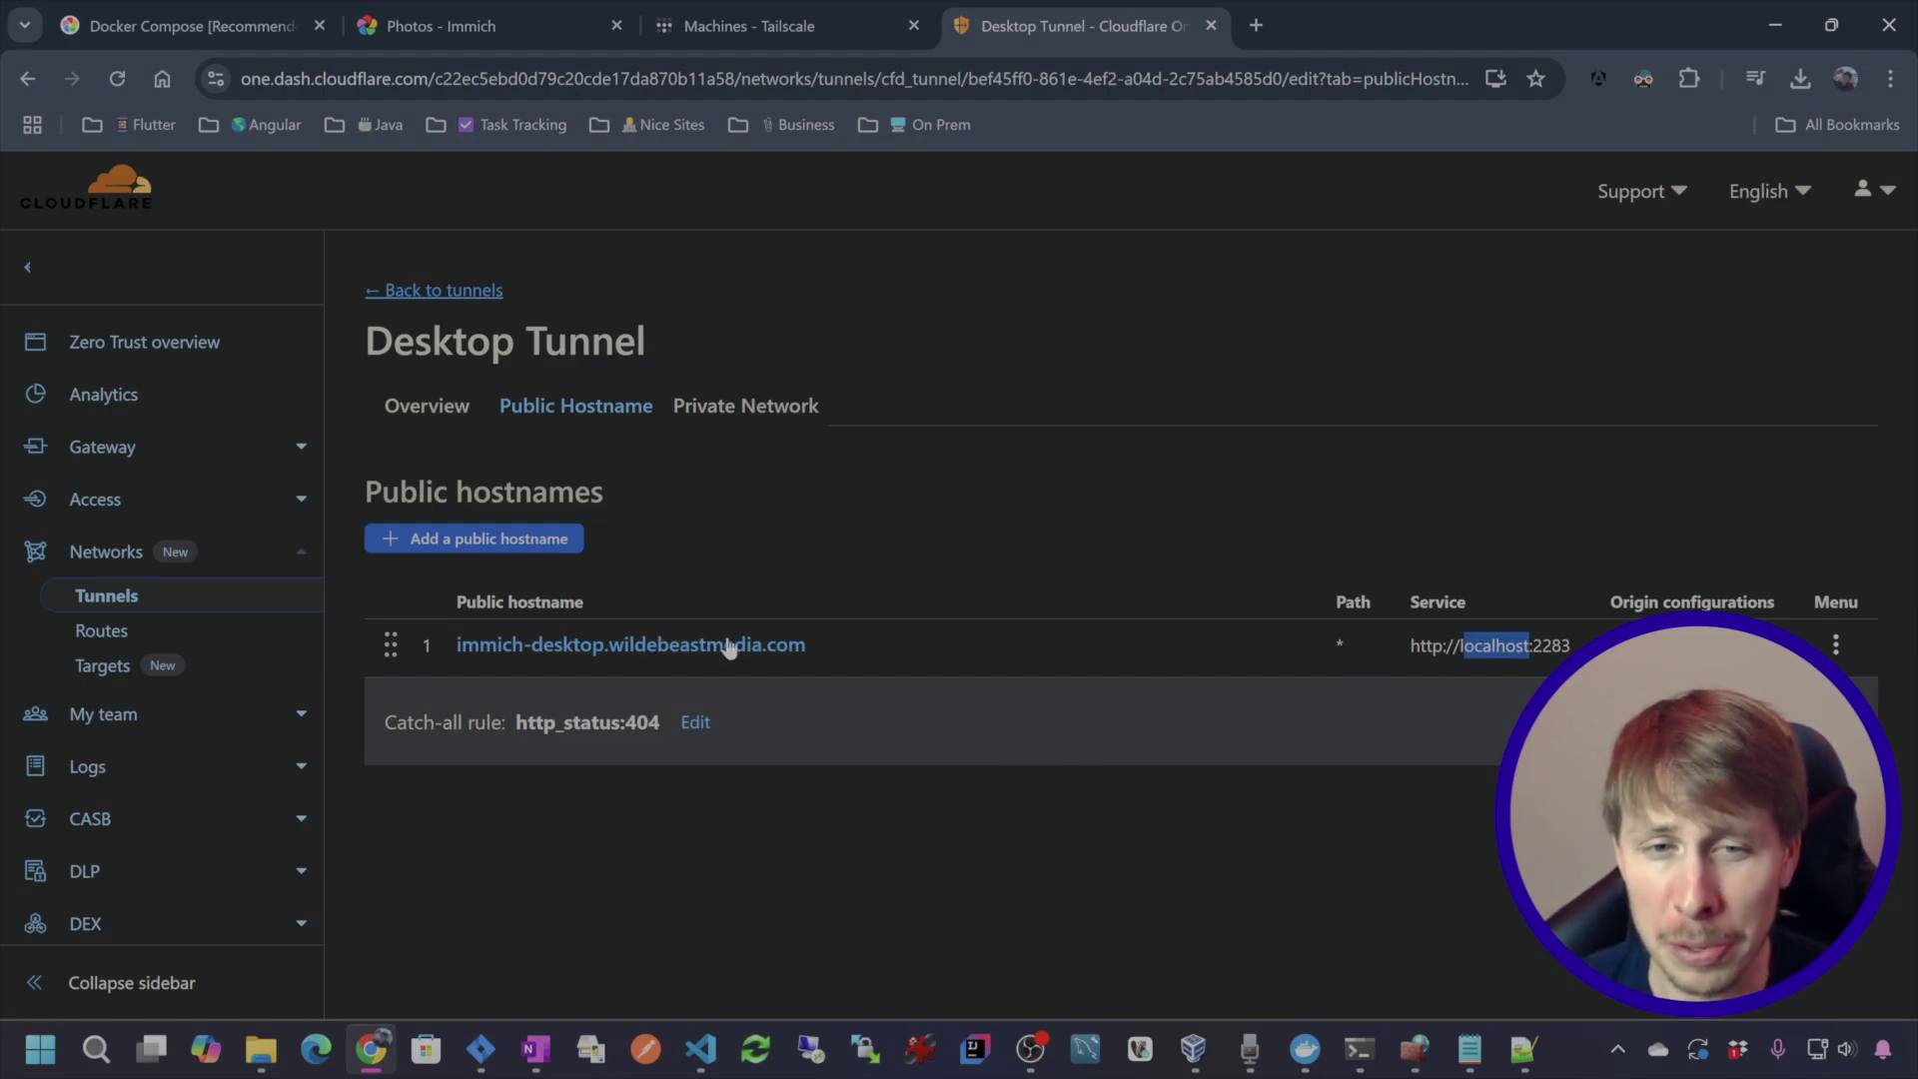
left_click(779, 650)
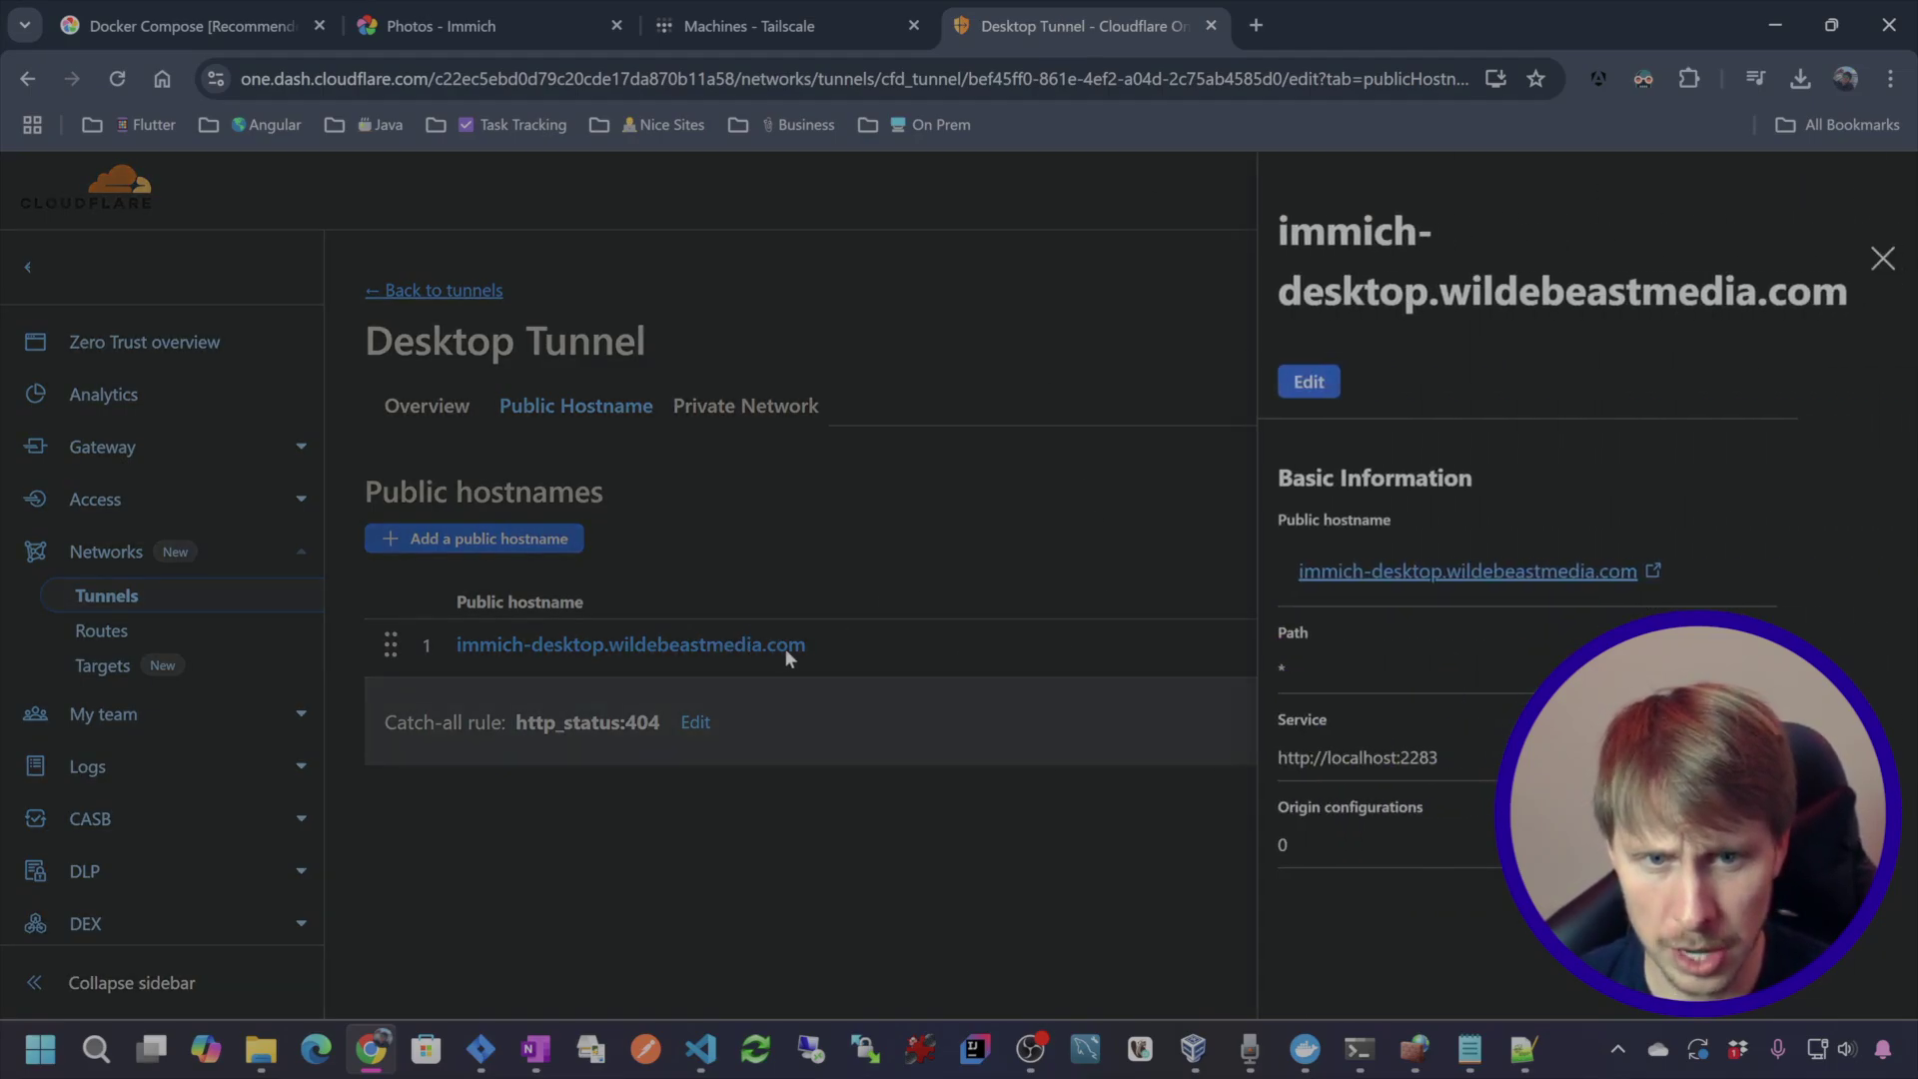
left_click(1309, 381)
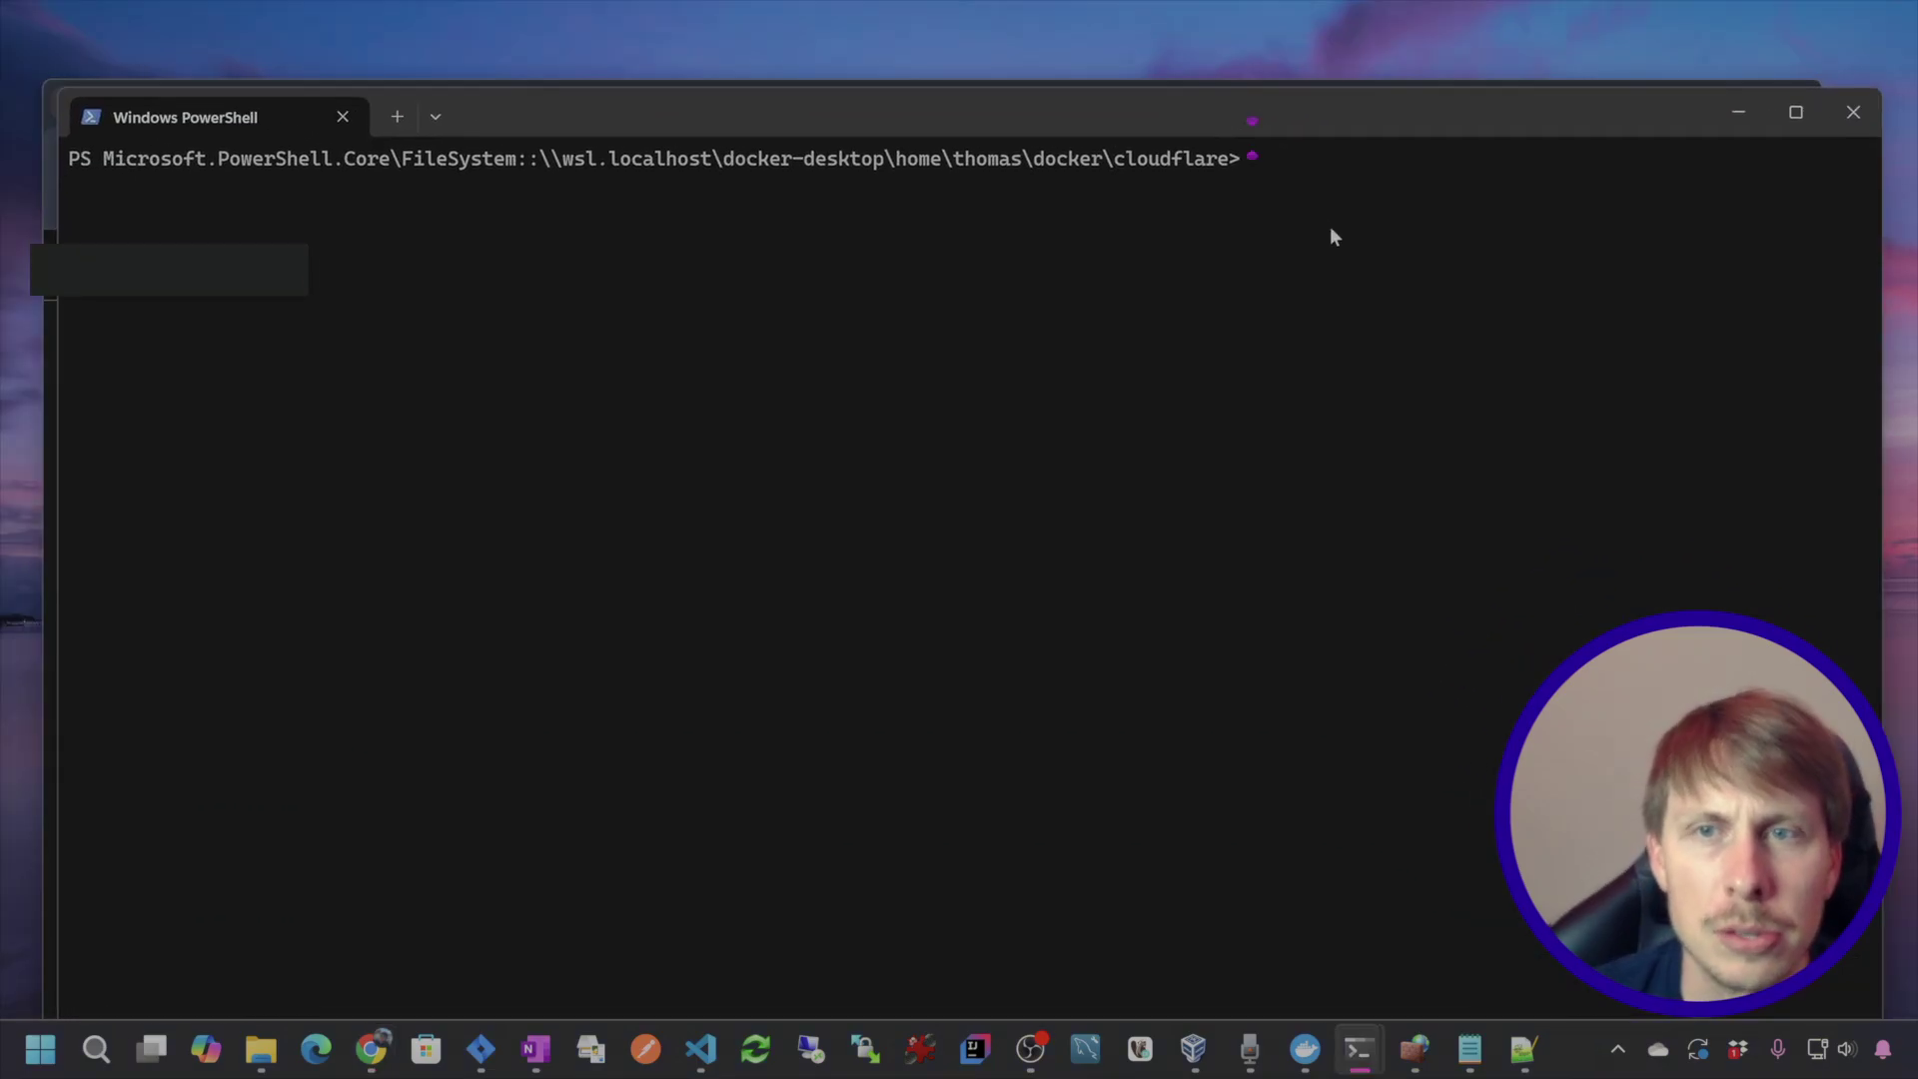
- Run ipconfig in the PowerShell window and select the IPv4 address of the main Ethernet adapter
type("ip")
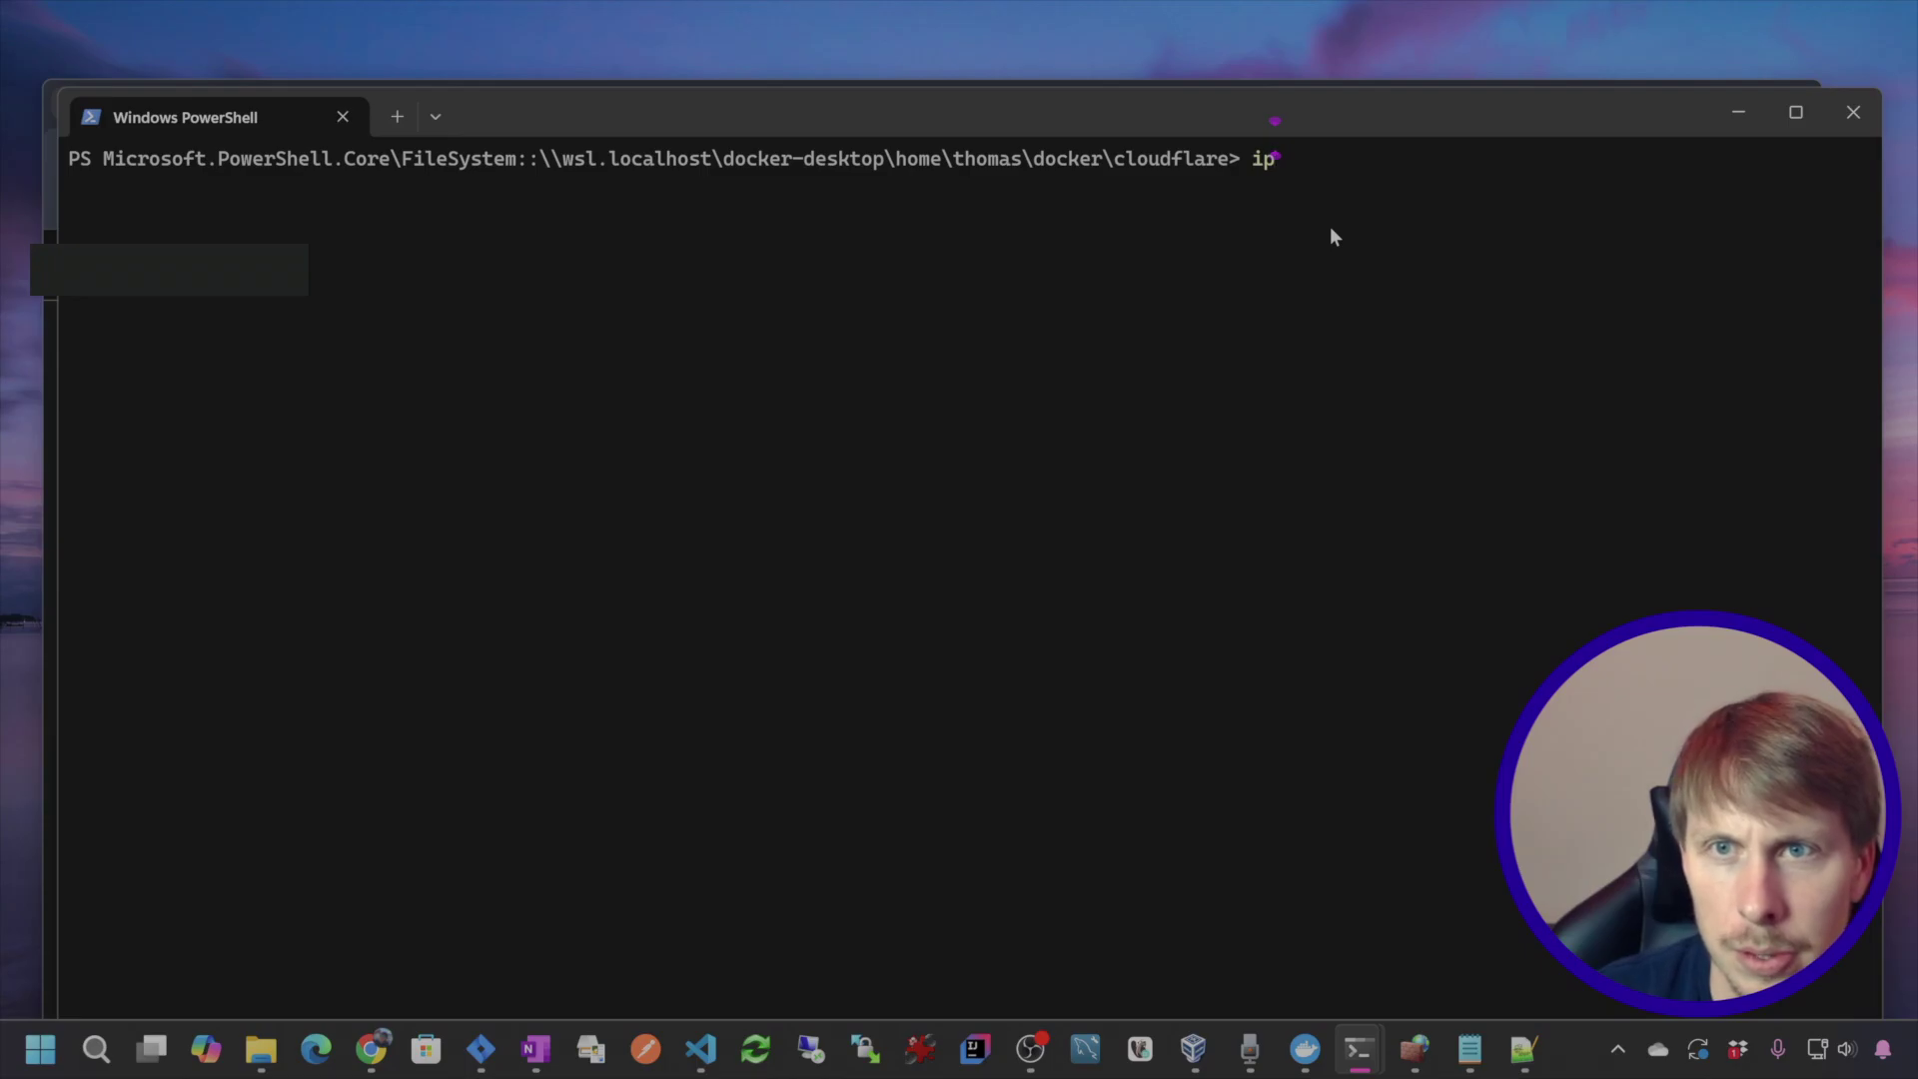
type(" c")
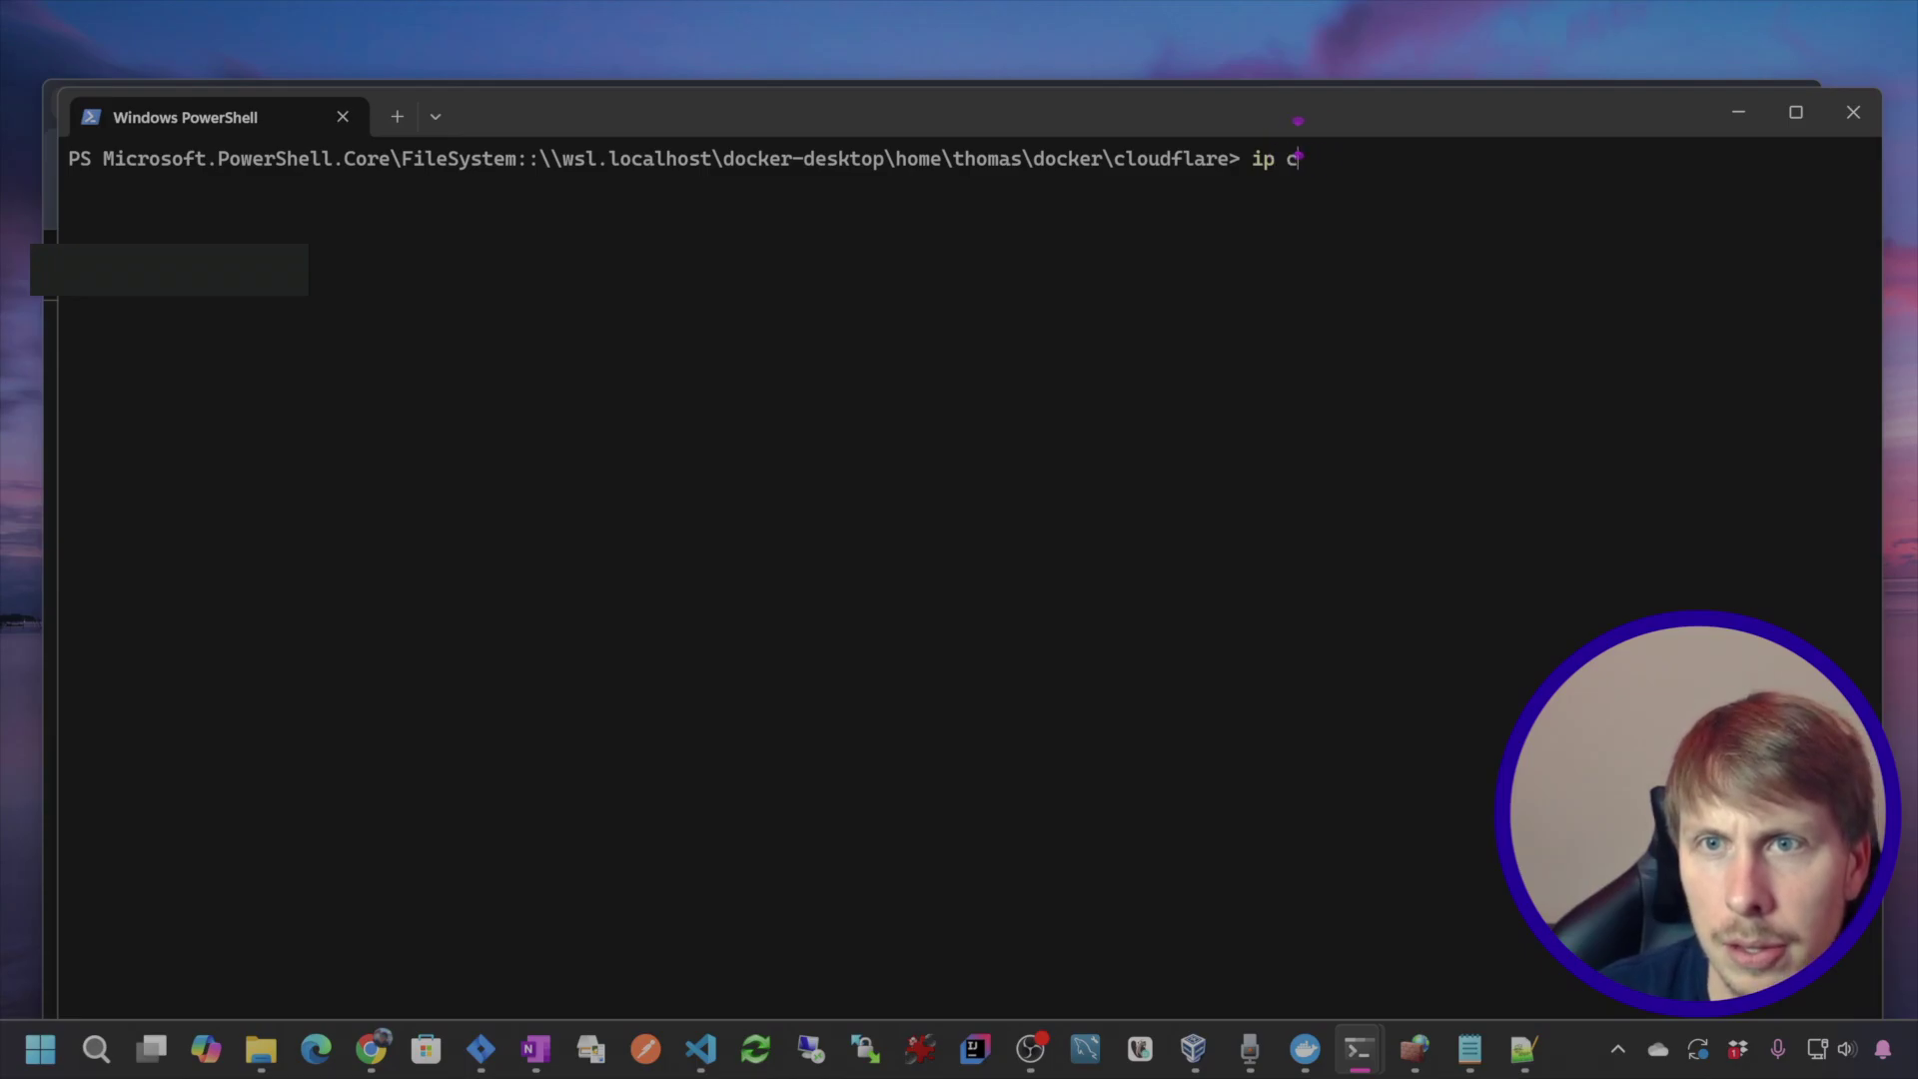
type("onfig")
key("Return")
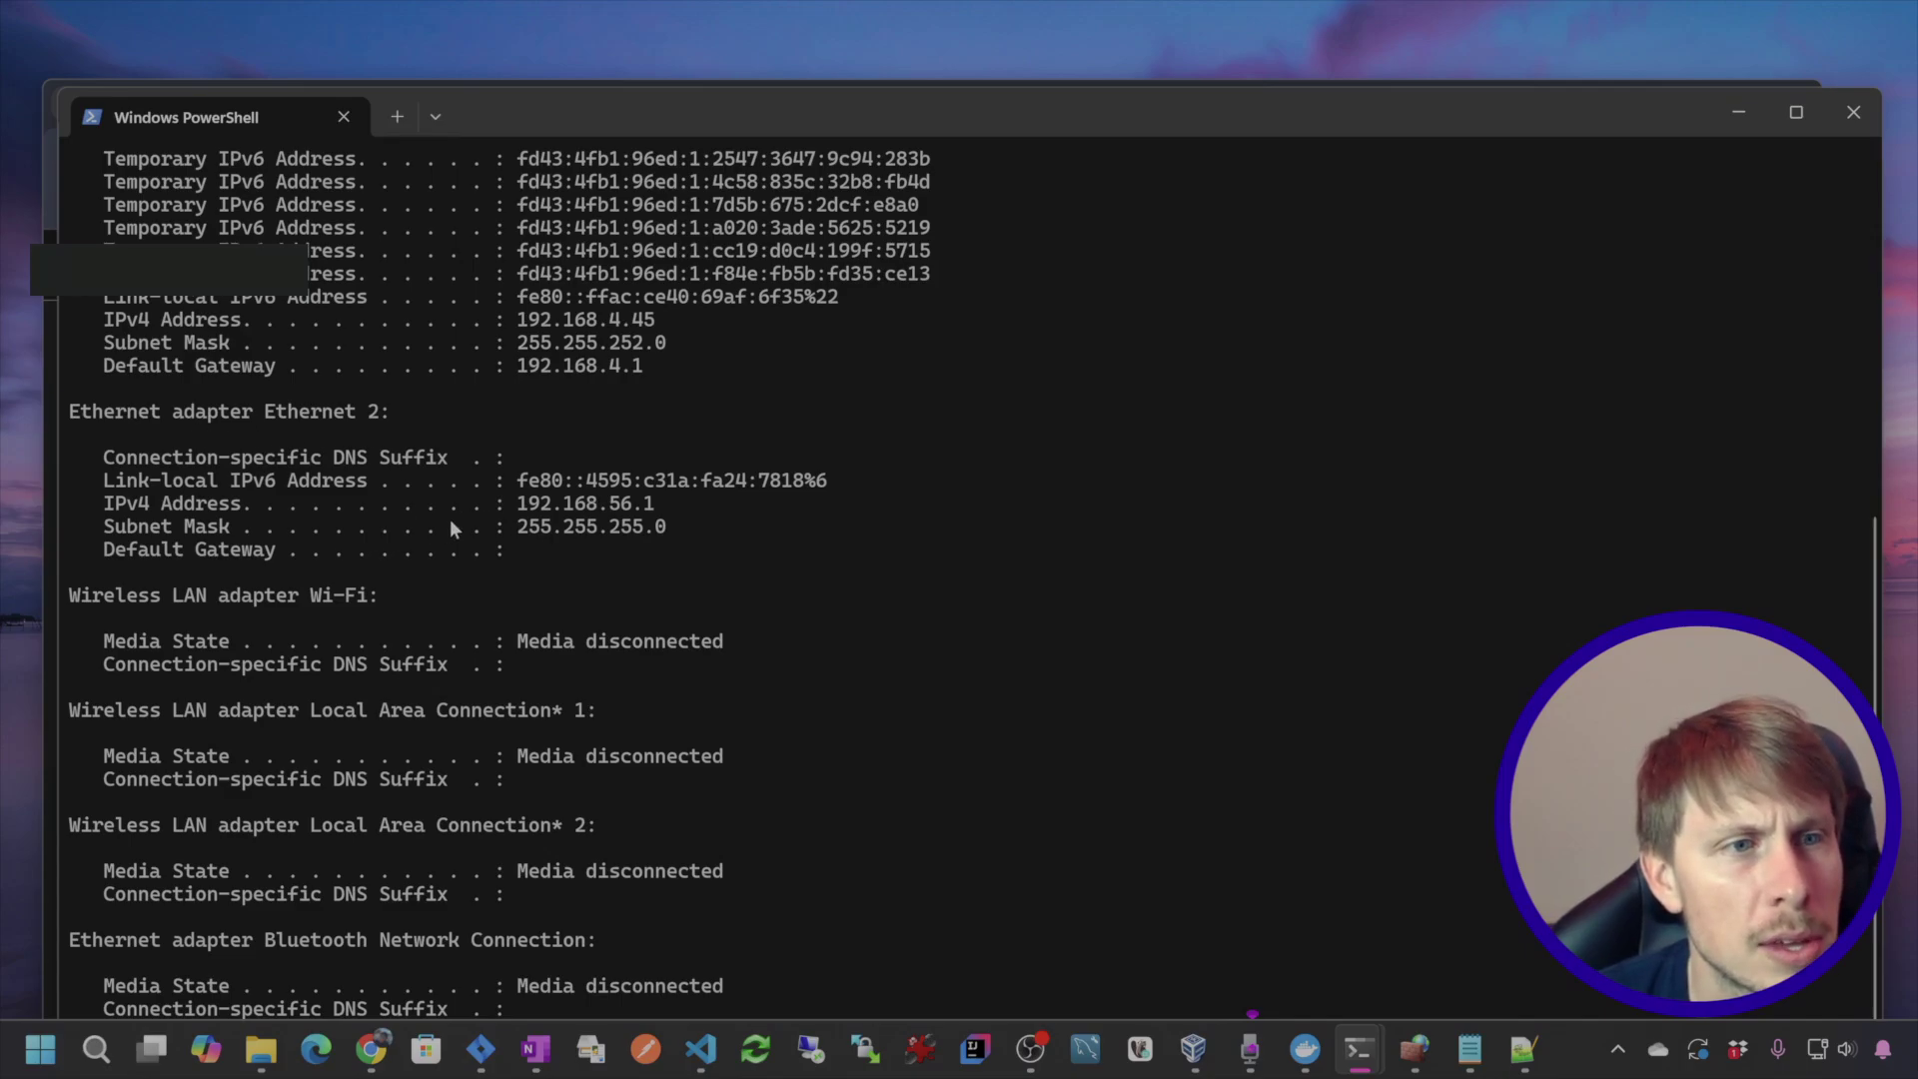
scroll(767, 506, "up", 2)
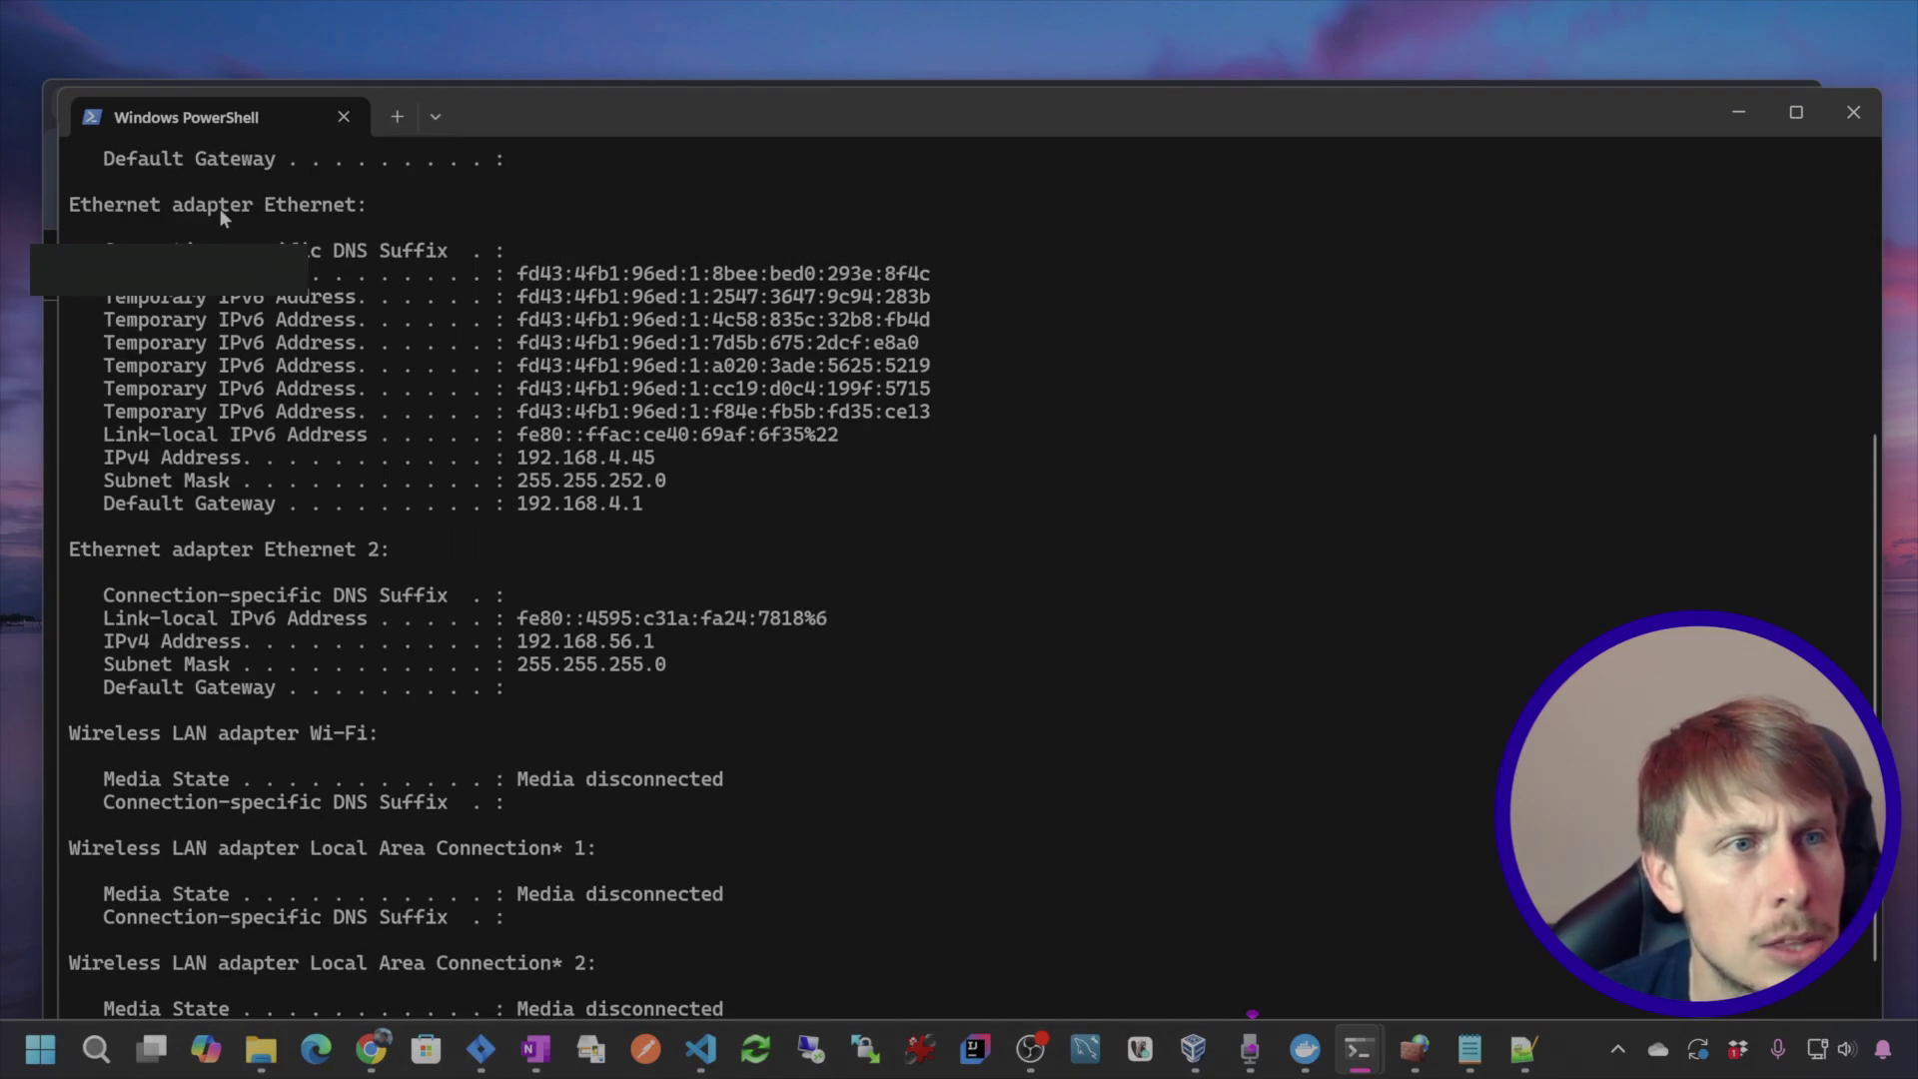
left_click_drag(661, 468, 562, 457)
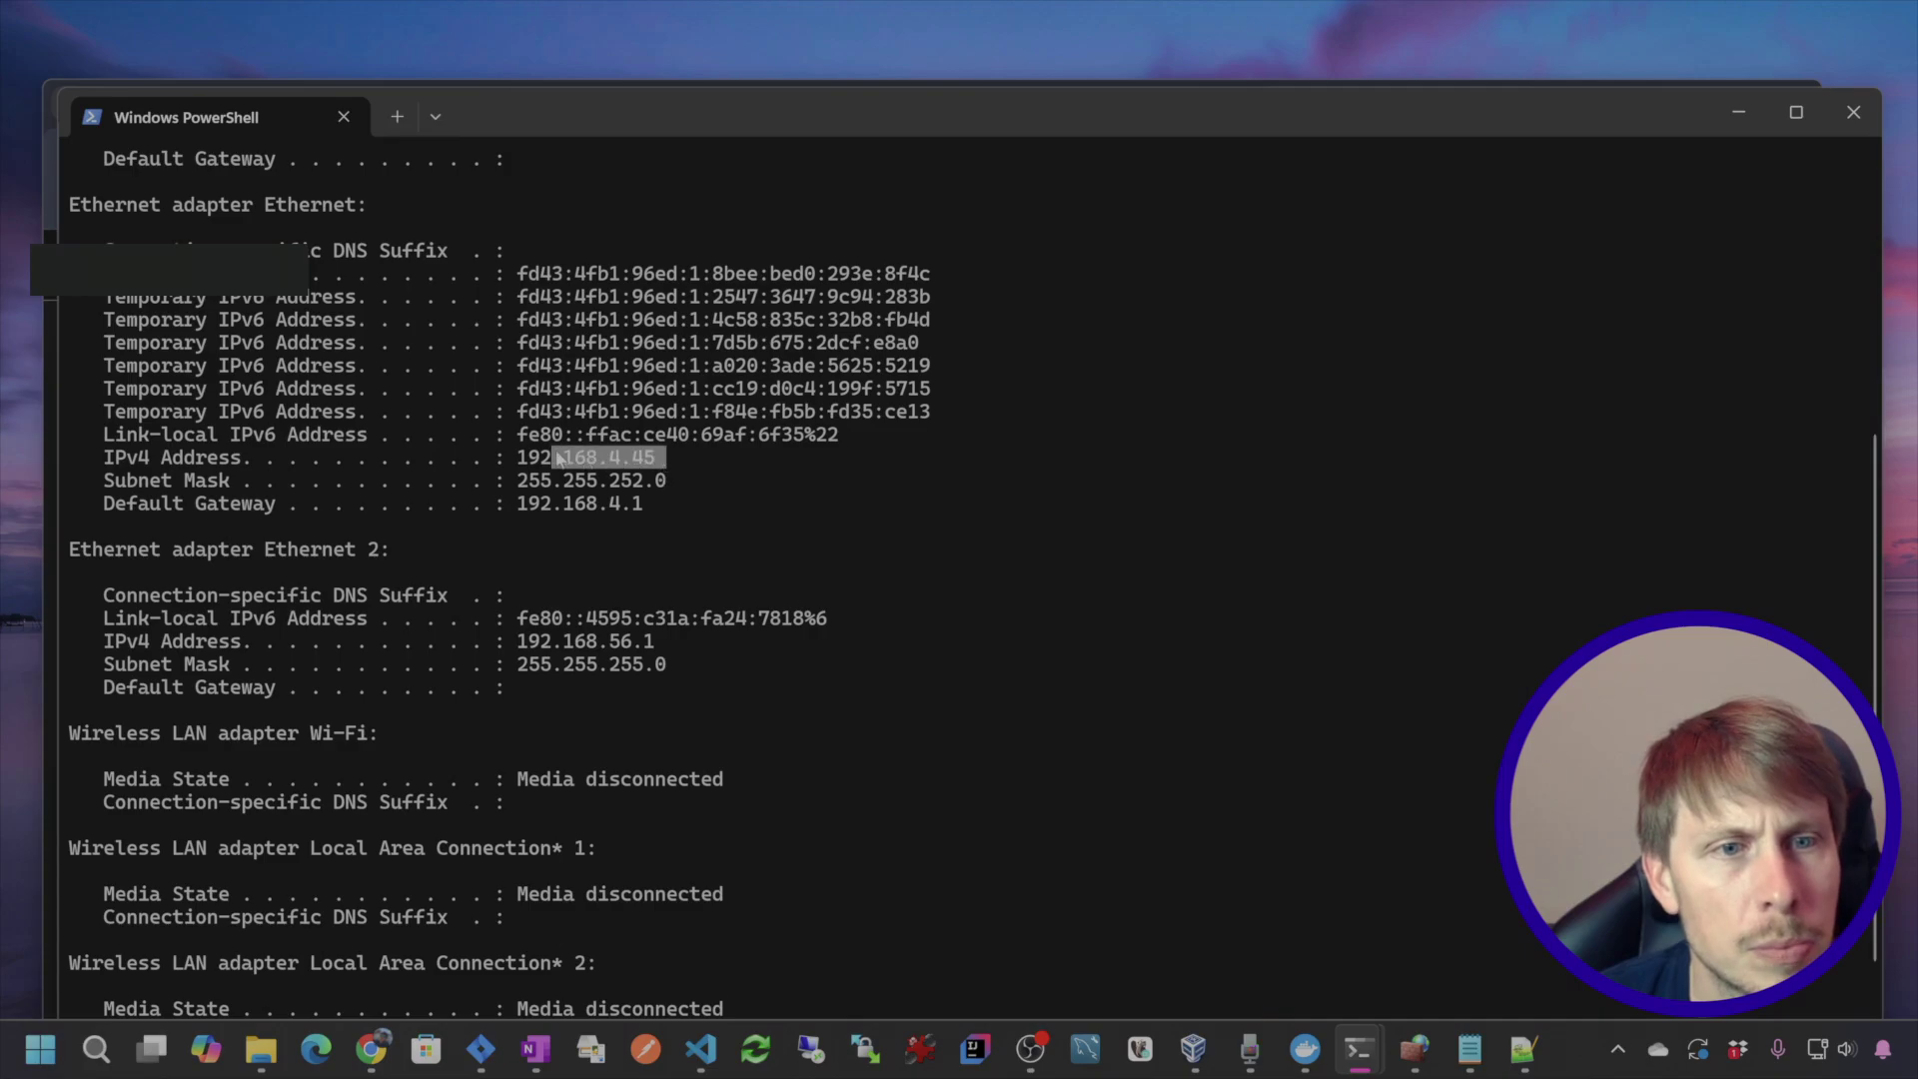
- Back in the browser, set the public hostname's service URL to 192.168.4.45:2283 and save the hostname
key("alt+Tab")
type("http://192.168.4.45")
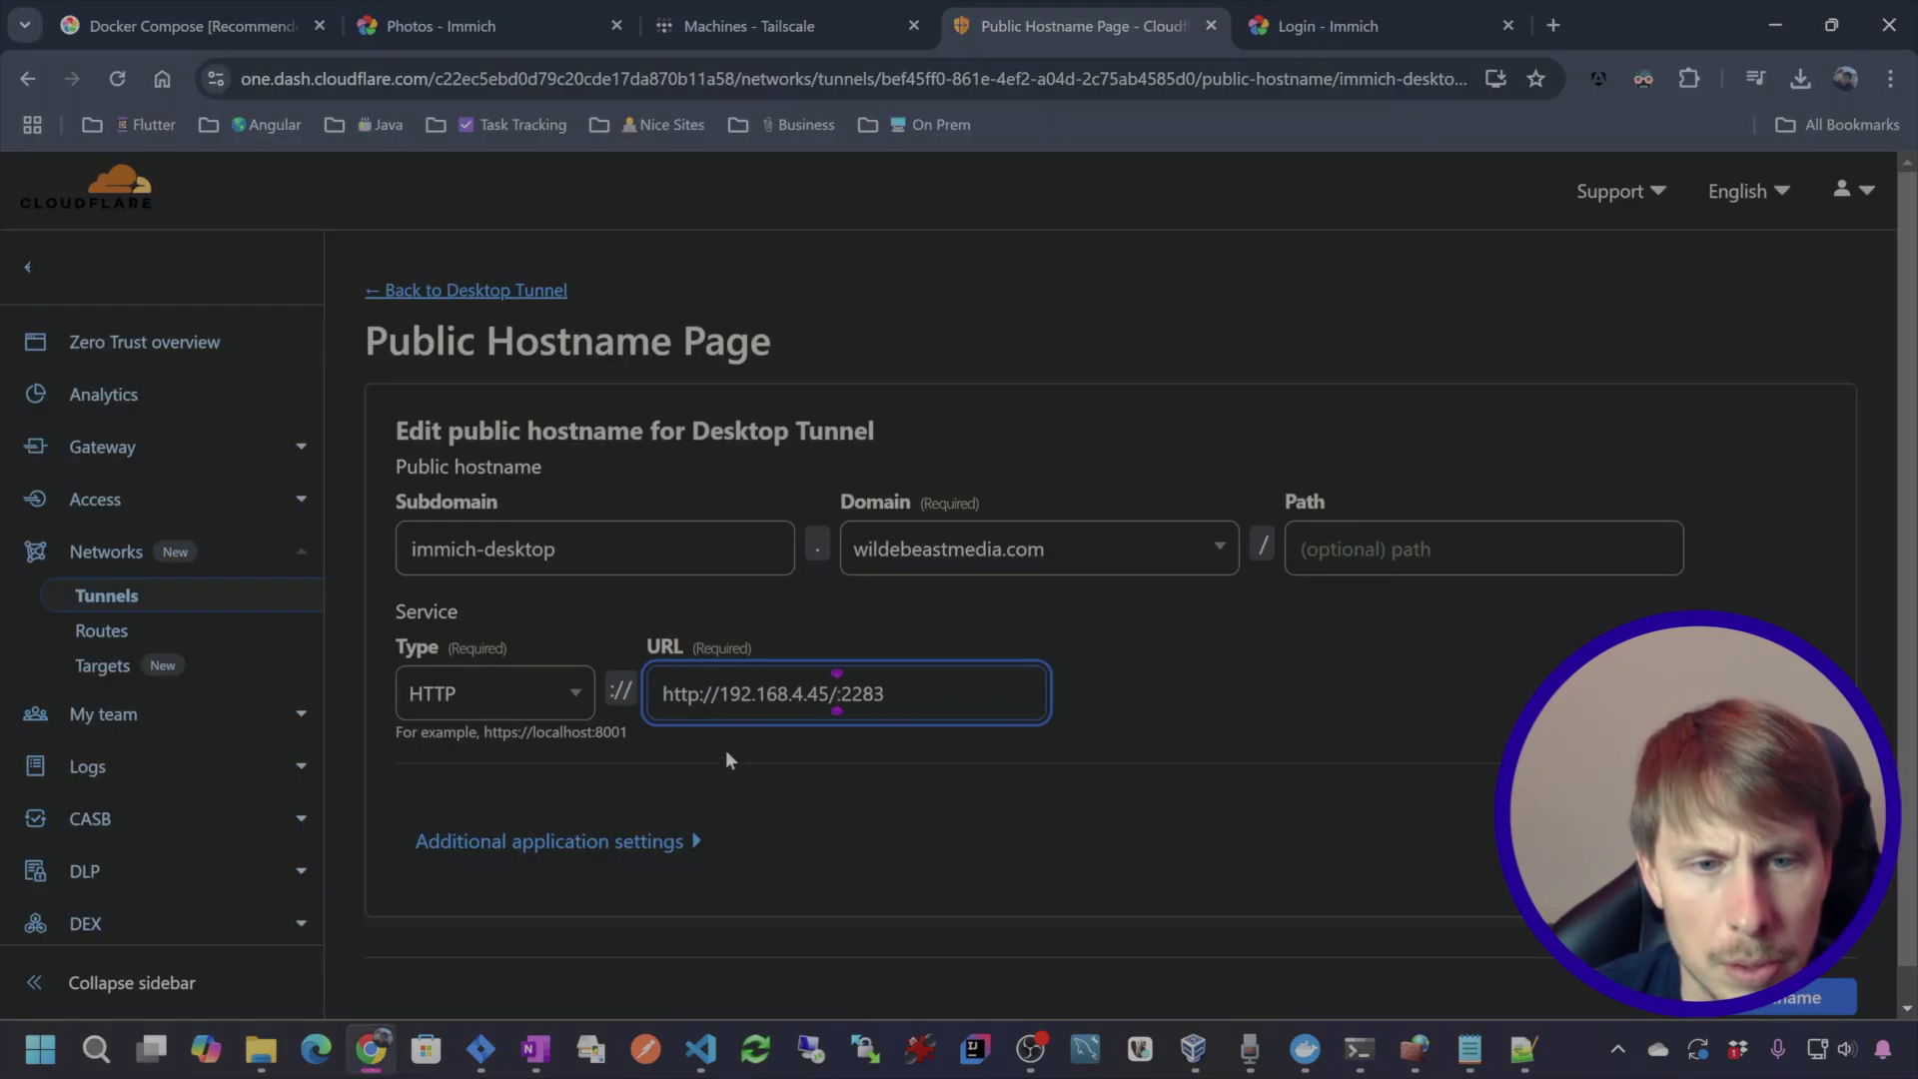
left_click_drag(719, 694, 662, 693)
key("BackSpace")
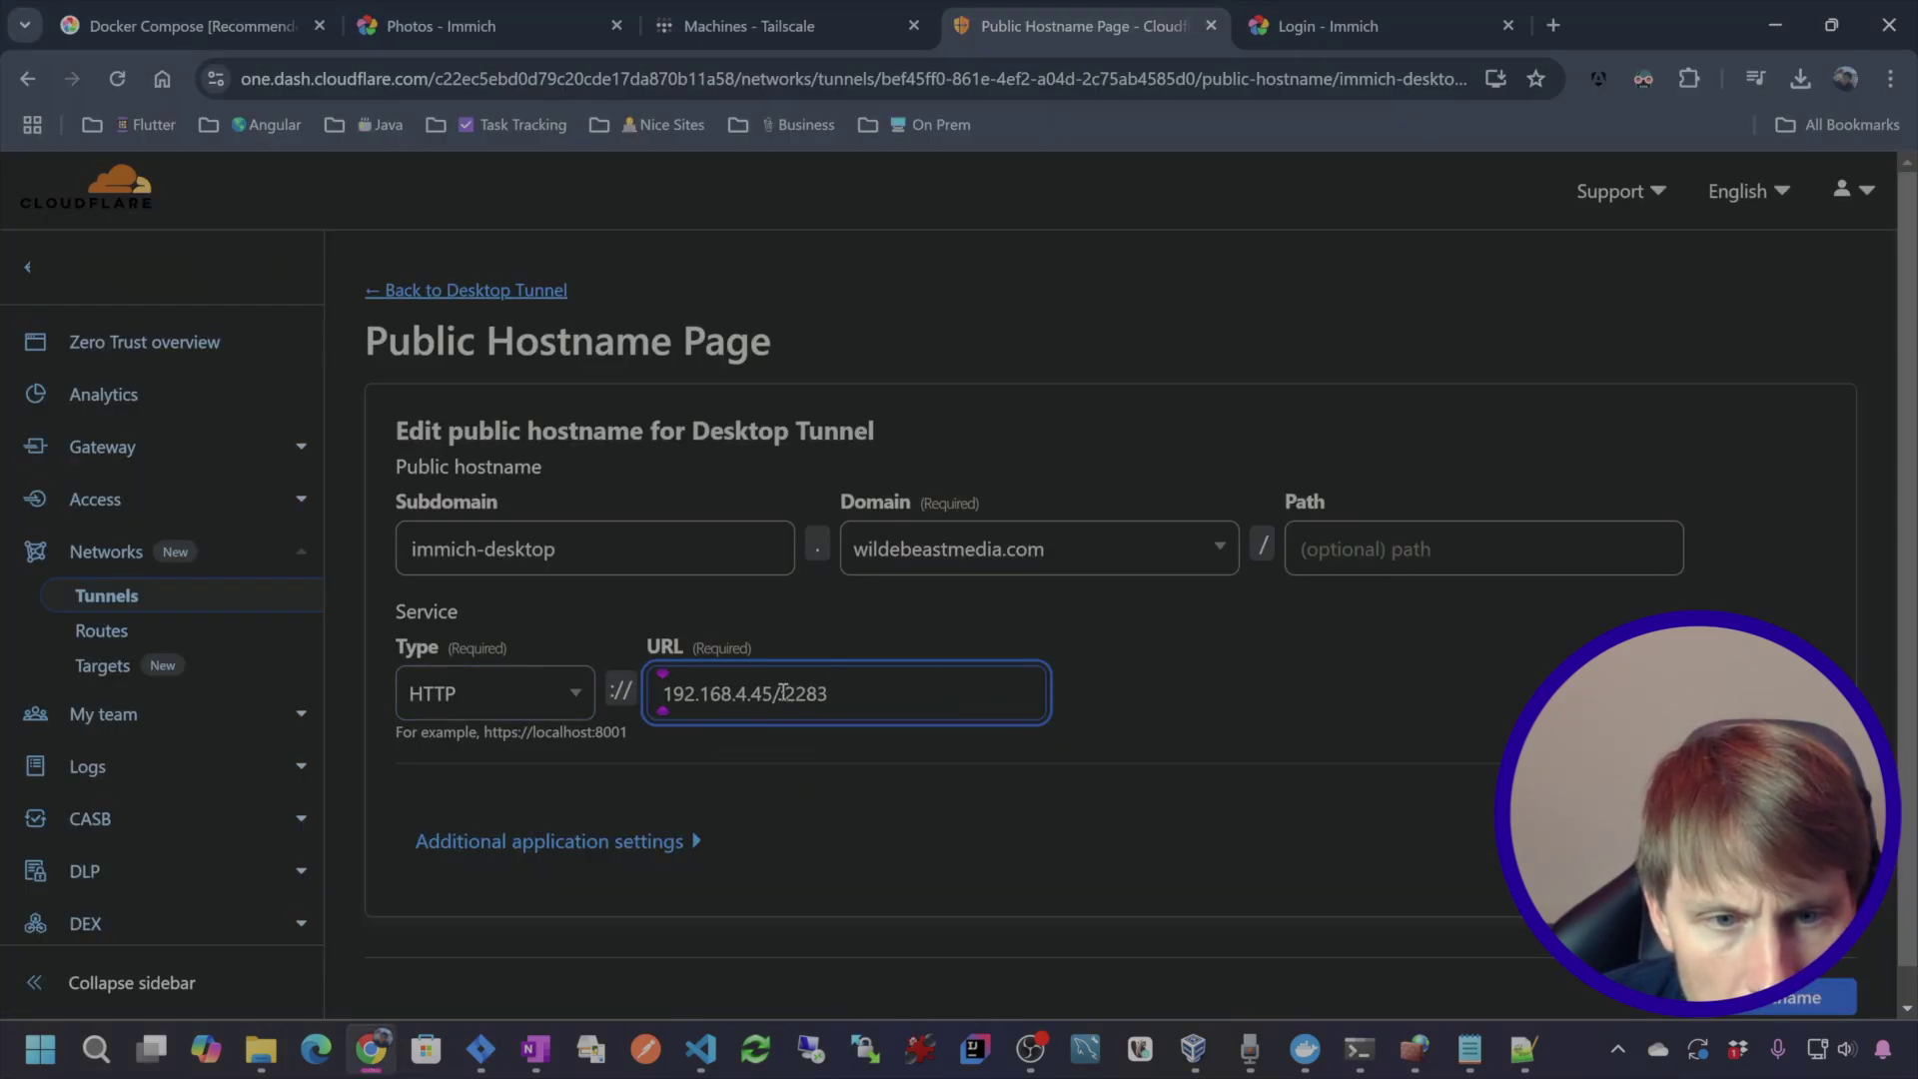
key("Return")
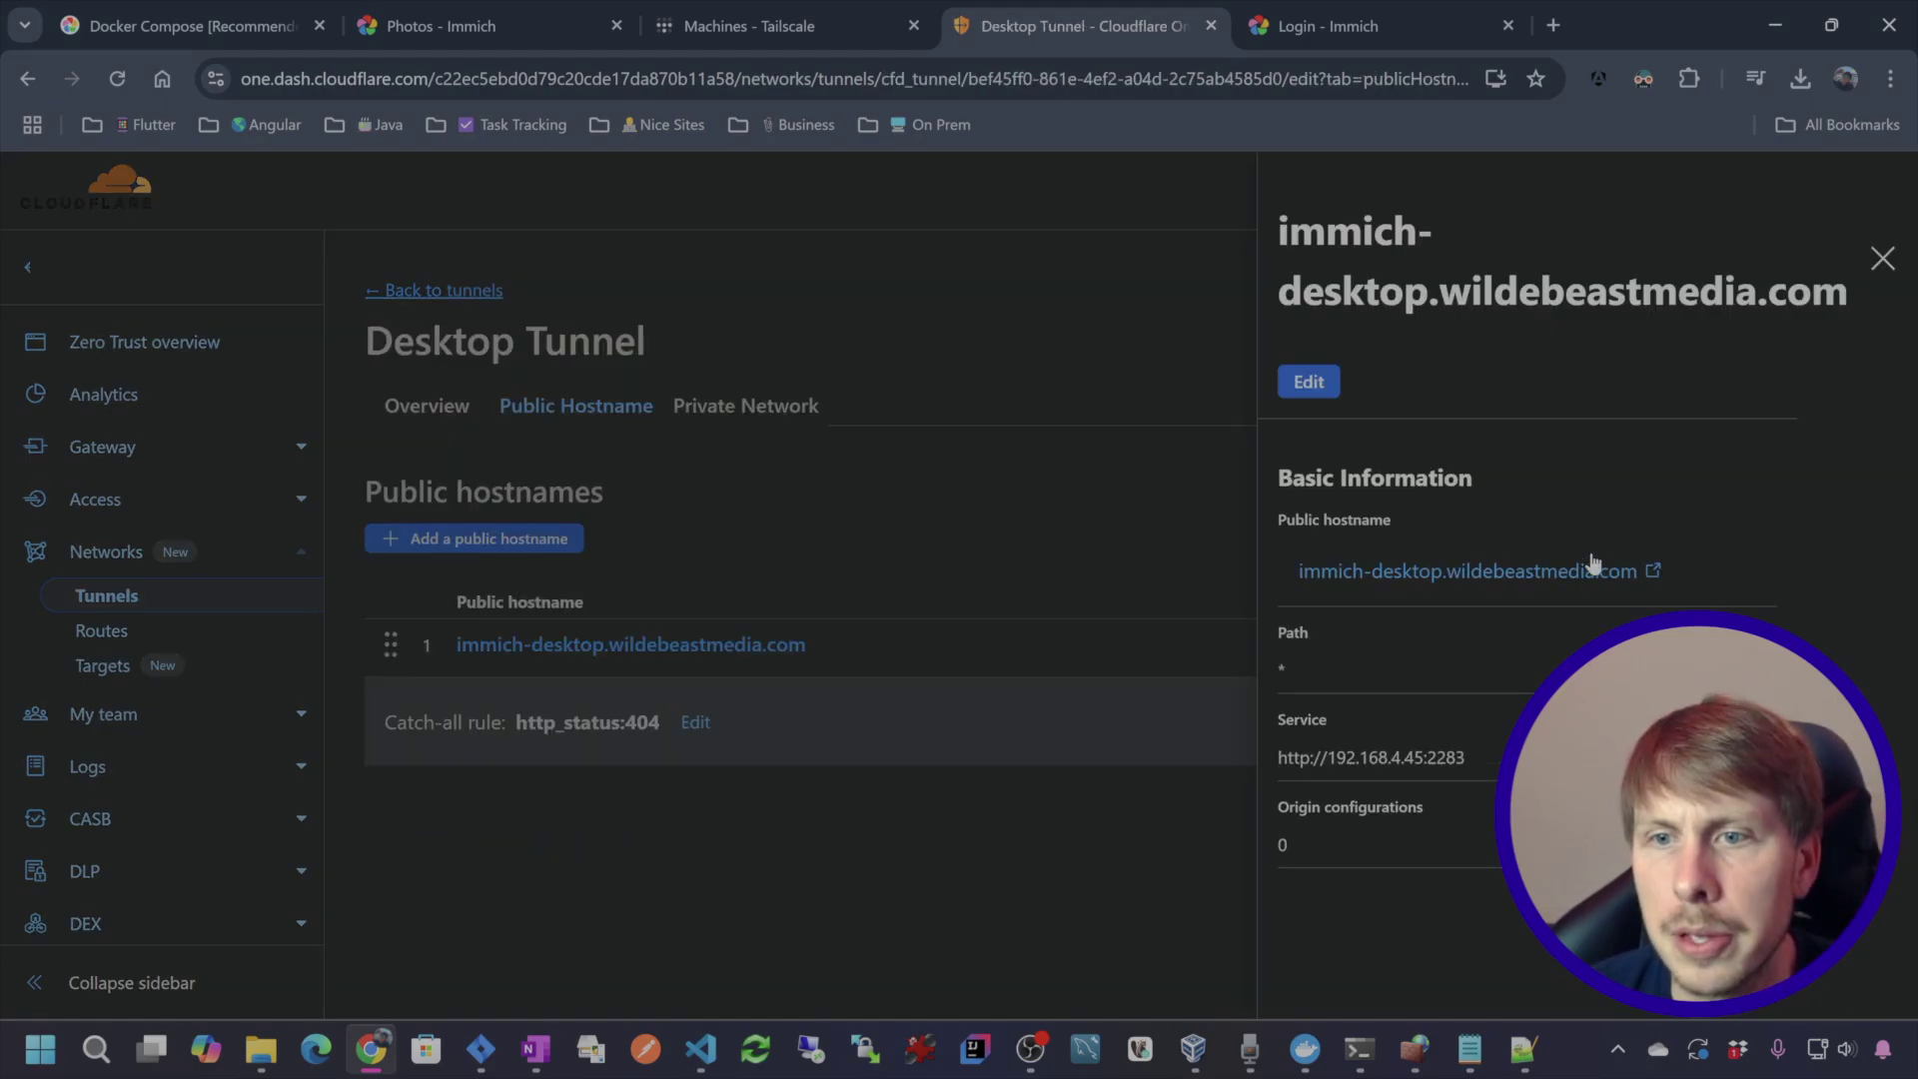
- Visit immich-desktop.wildebeastmedia.com from the hostname details to test it, and return to Desktop Tunnel's public hostnames list
left_click(1646, 569)
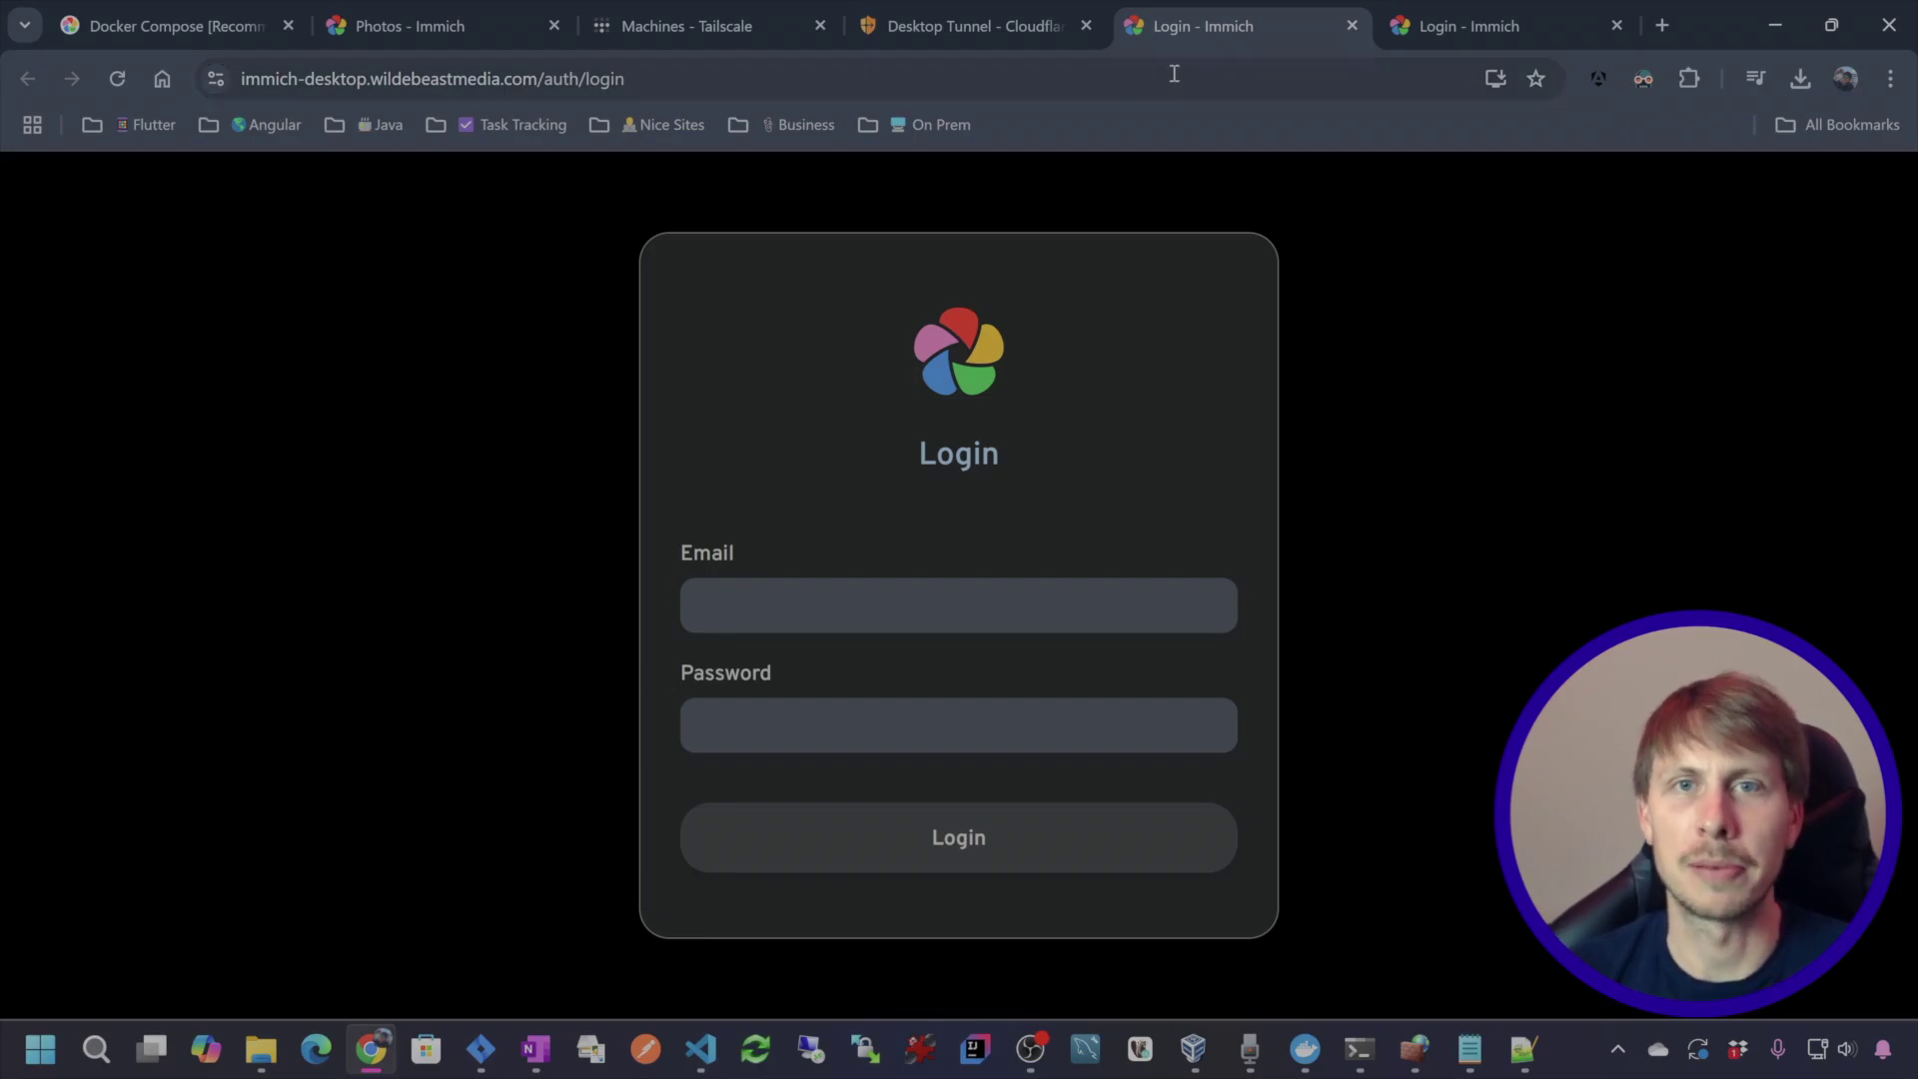
left_click(963, 26)
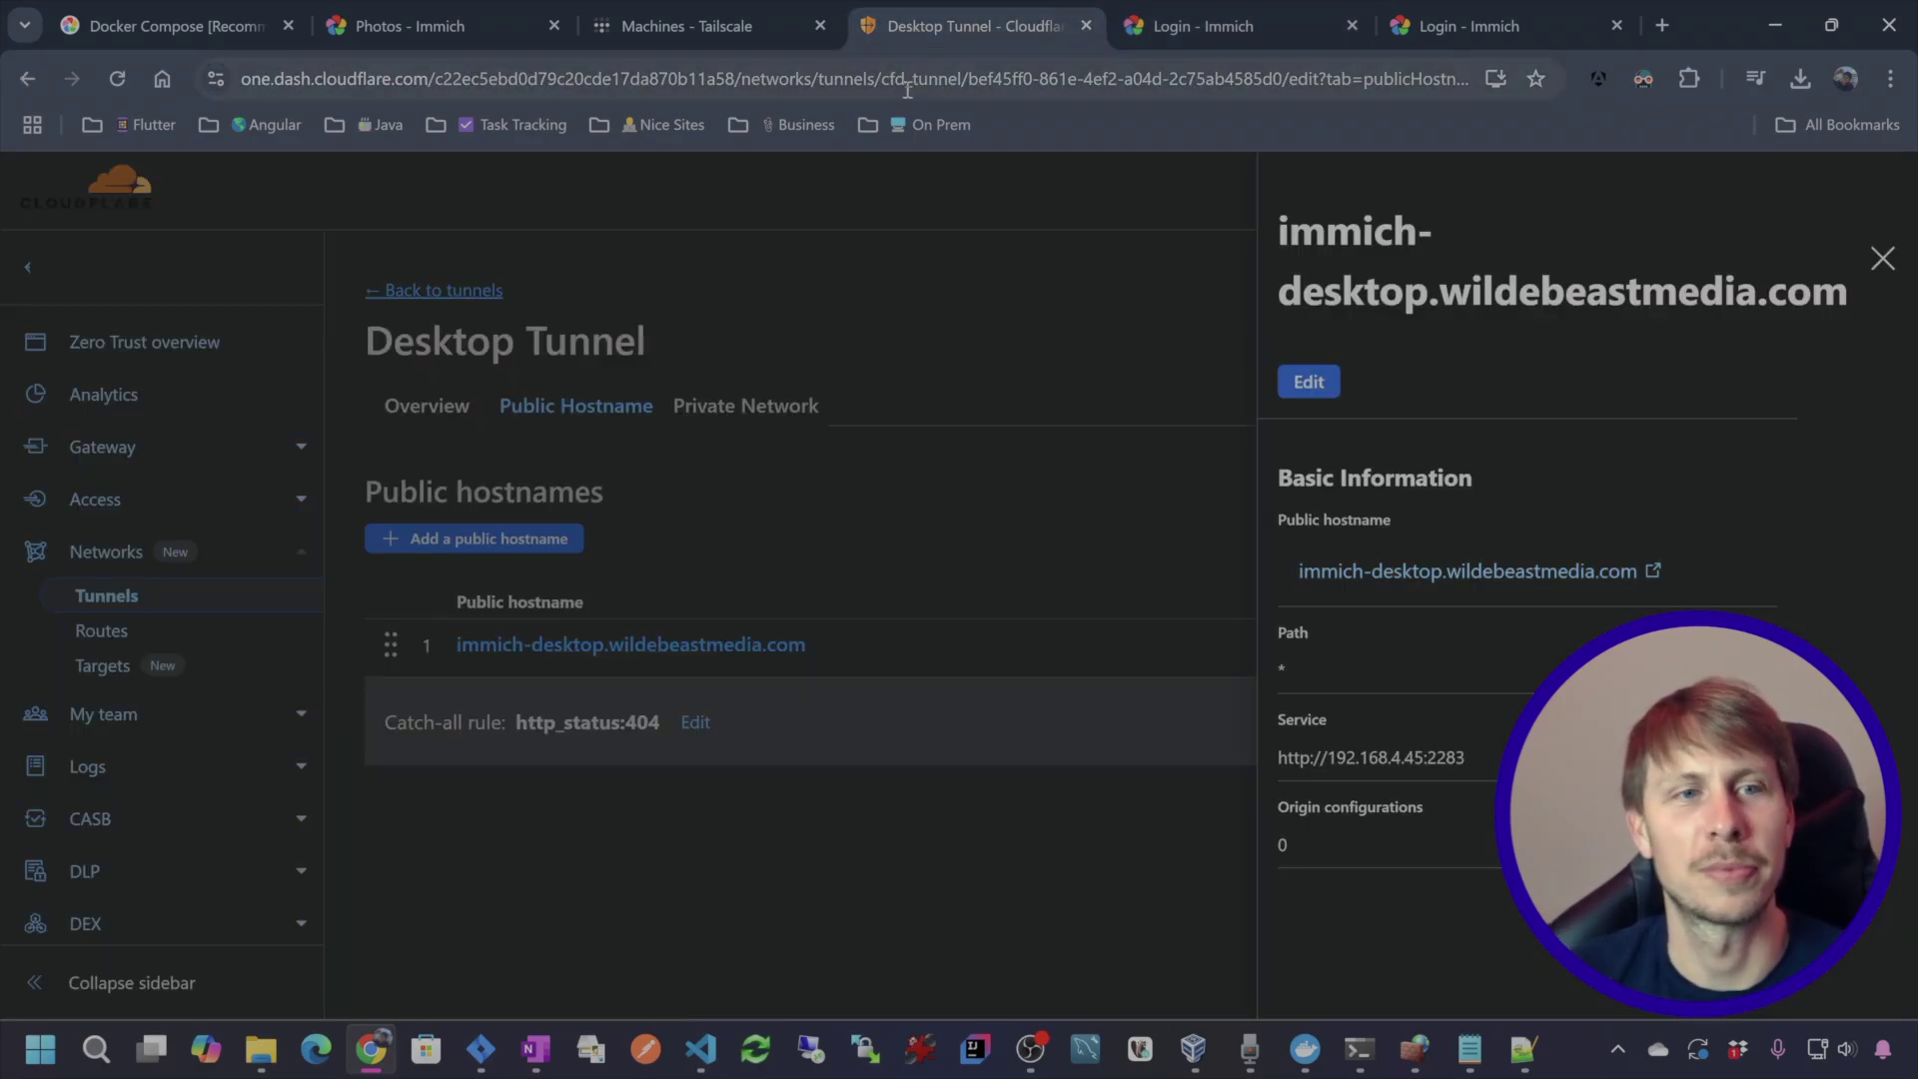
left_click(771, 656)
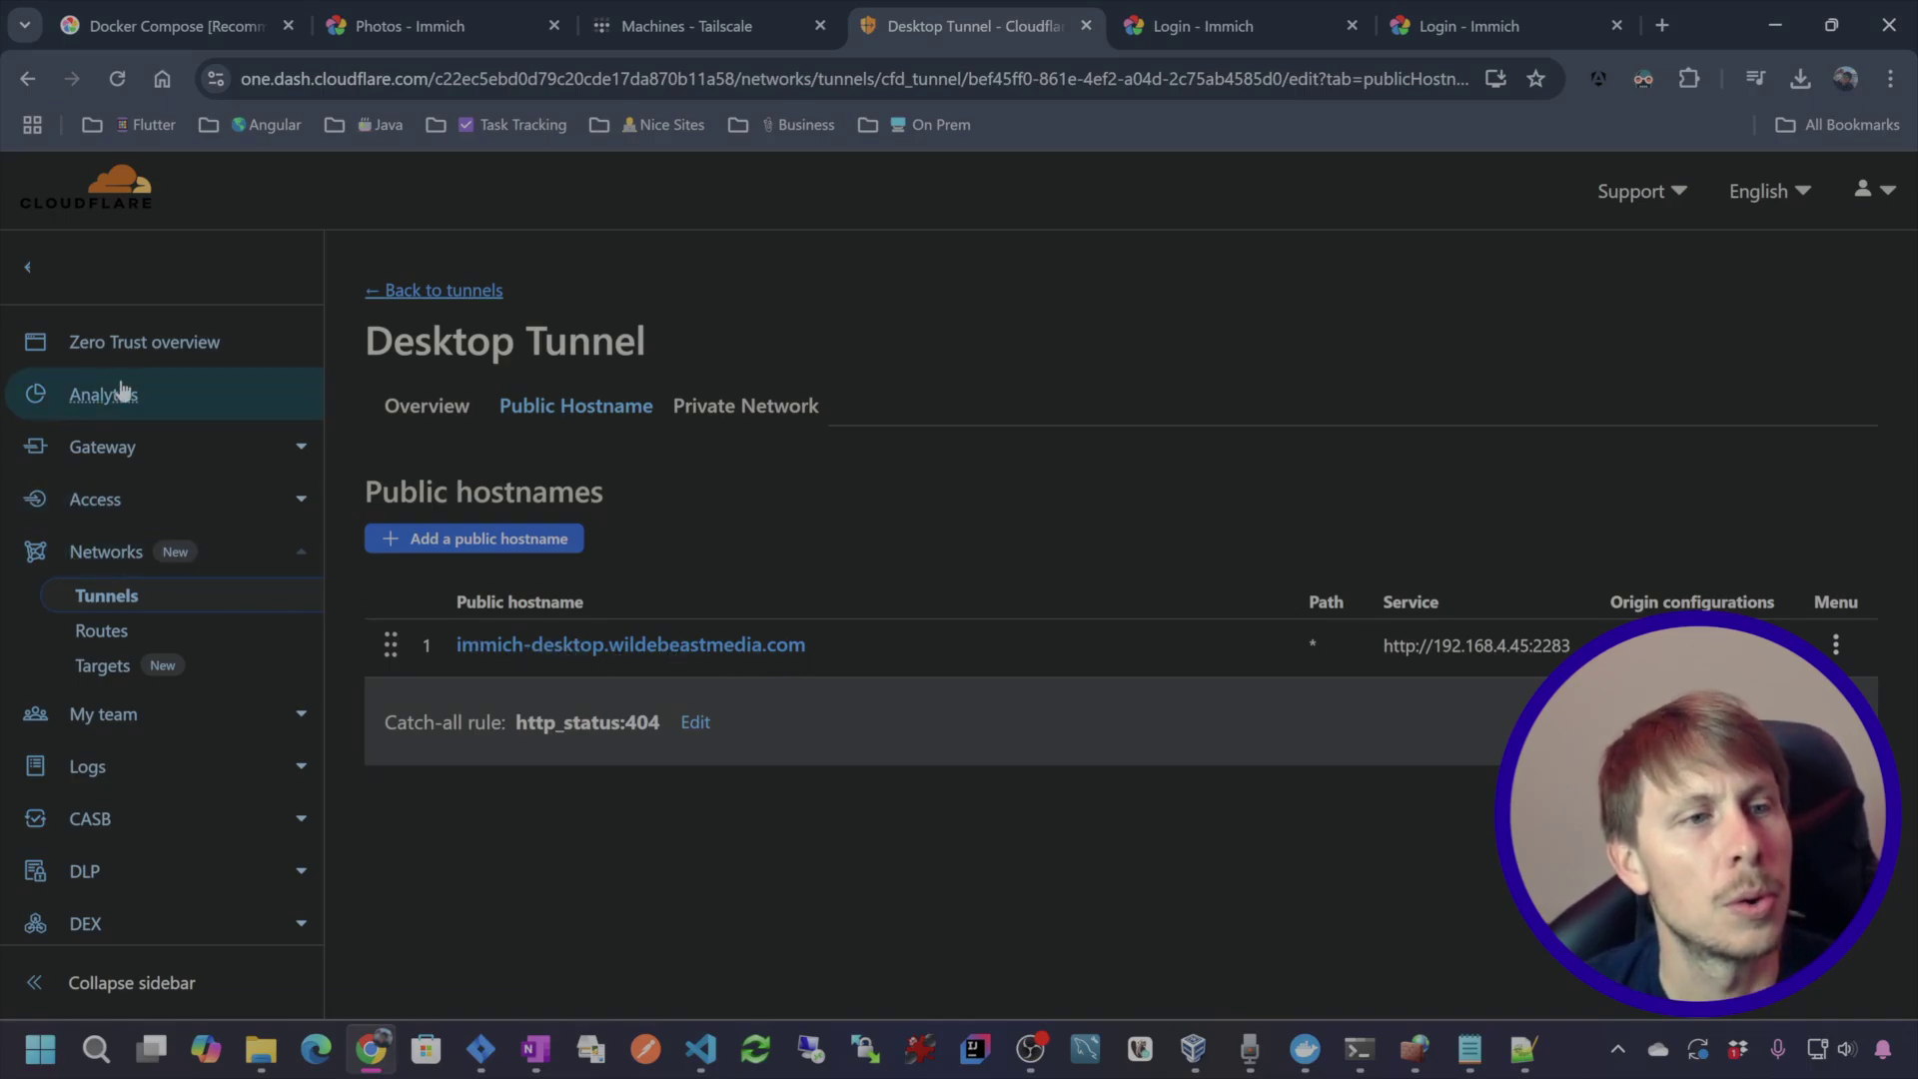
- Start a new self-hosted application under Cloudflare Access and name it Immich-Desktop
left_click(182, 505)
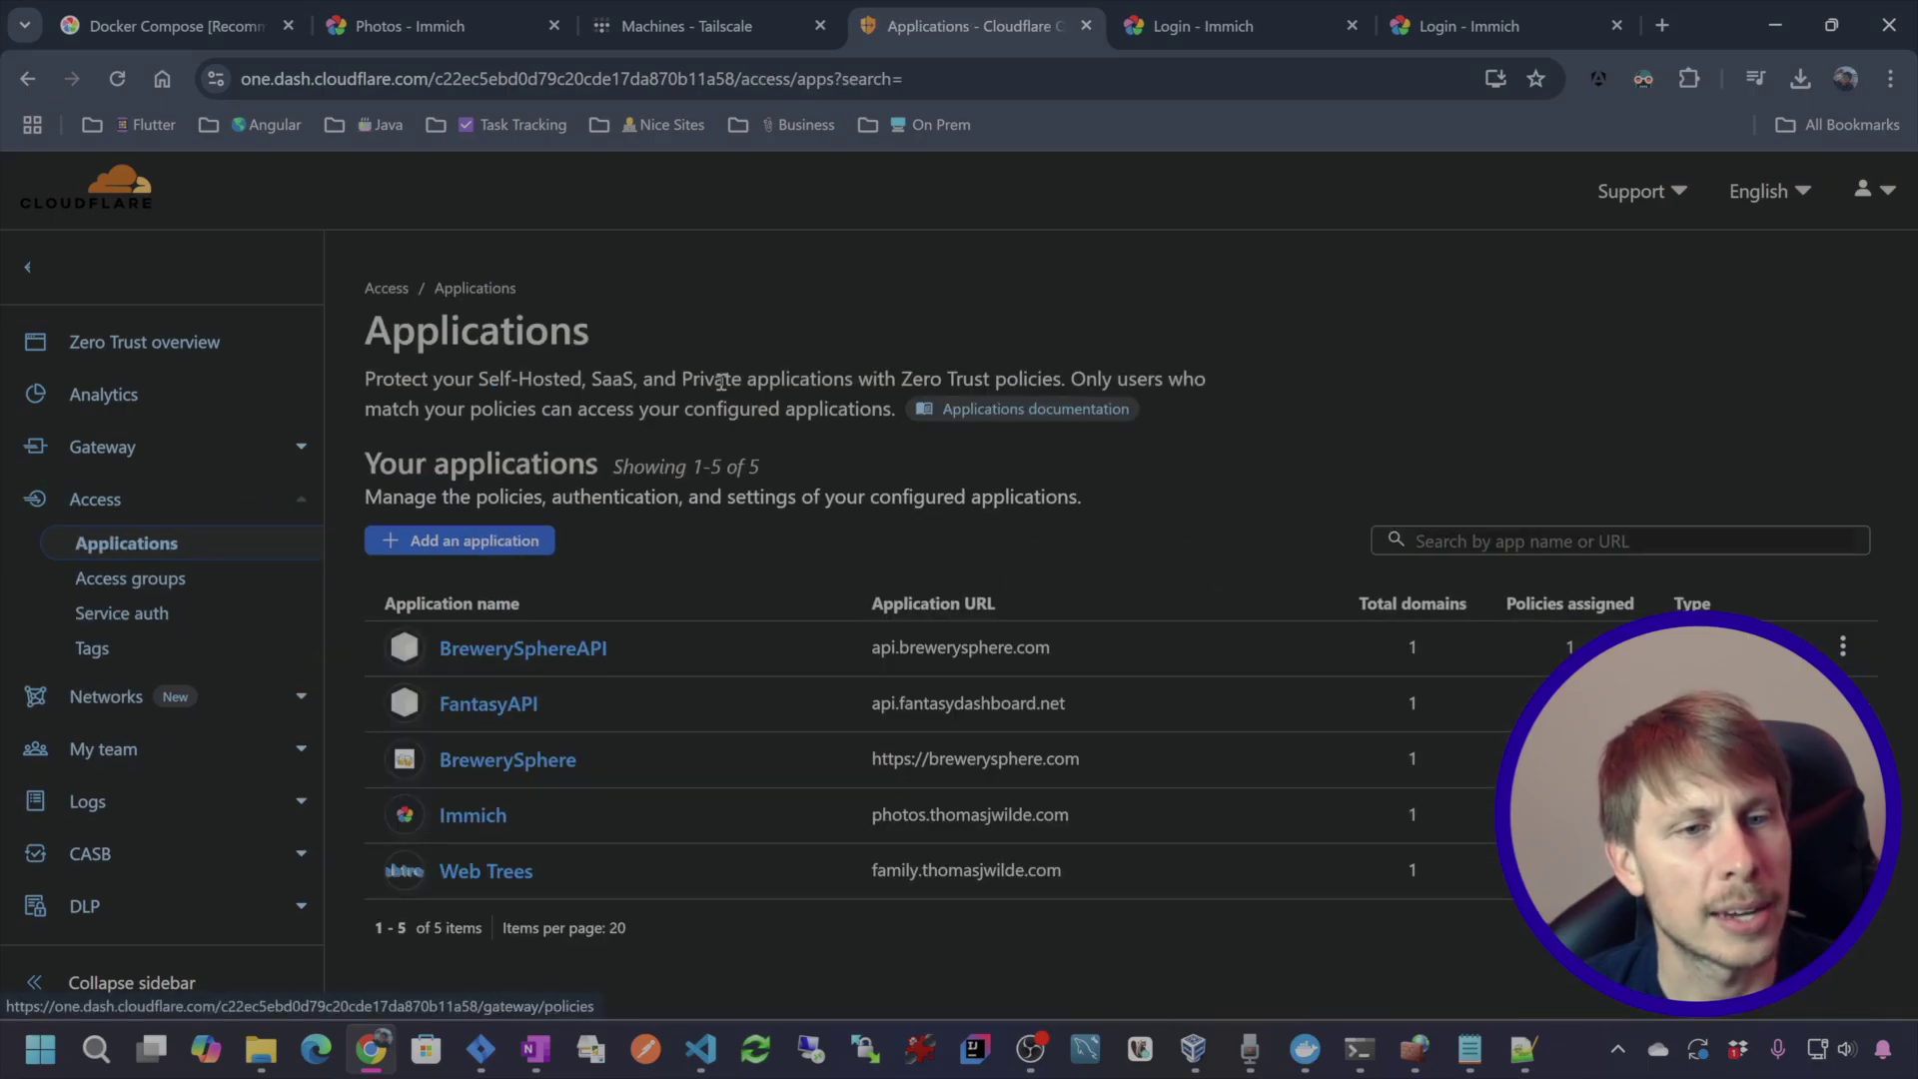
left_click(481, 549)
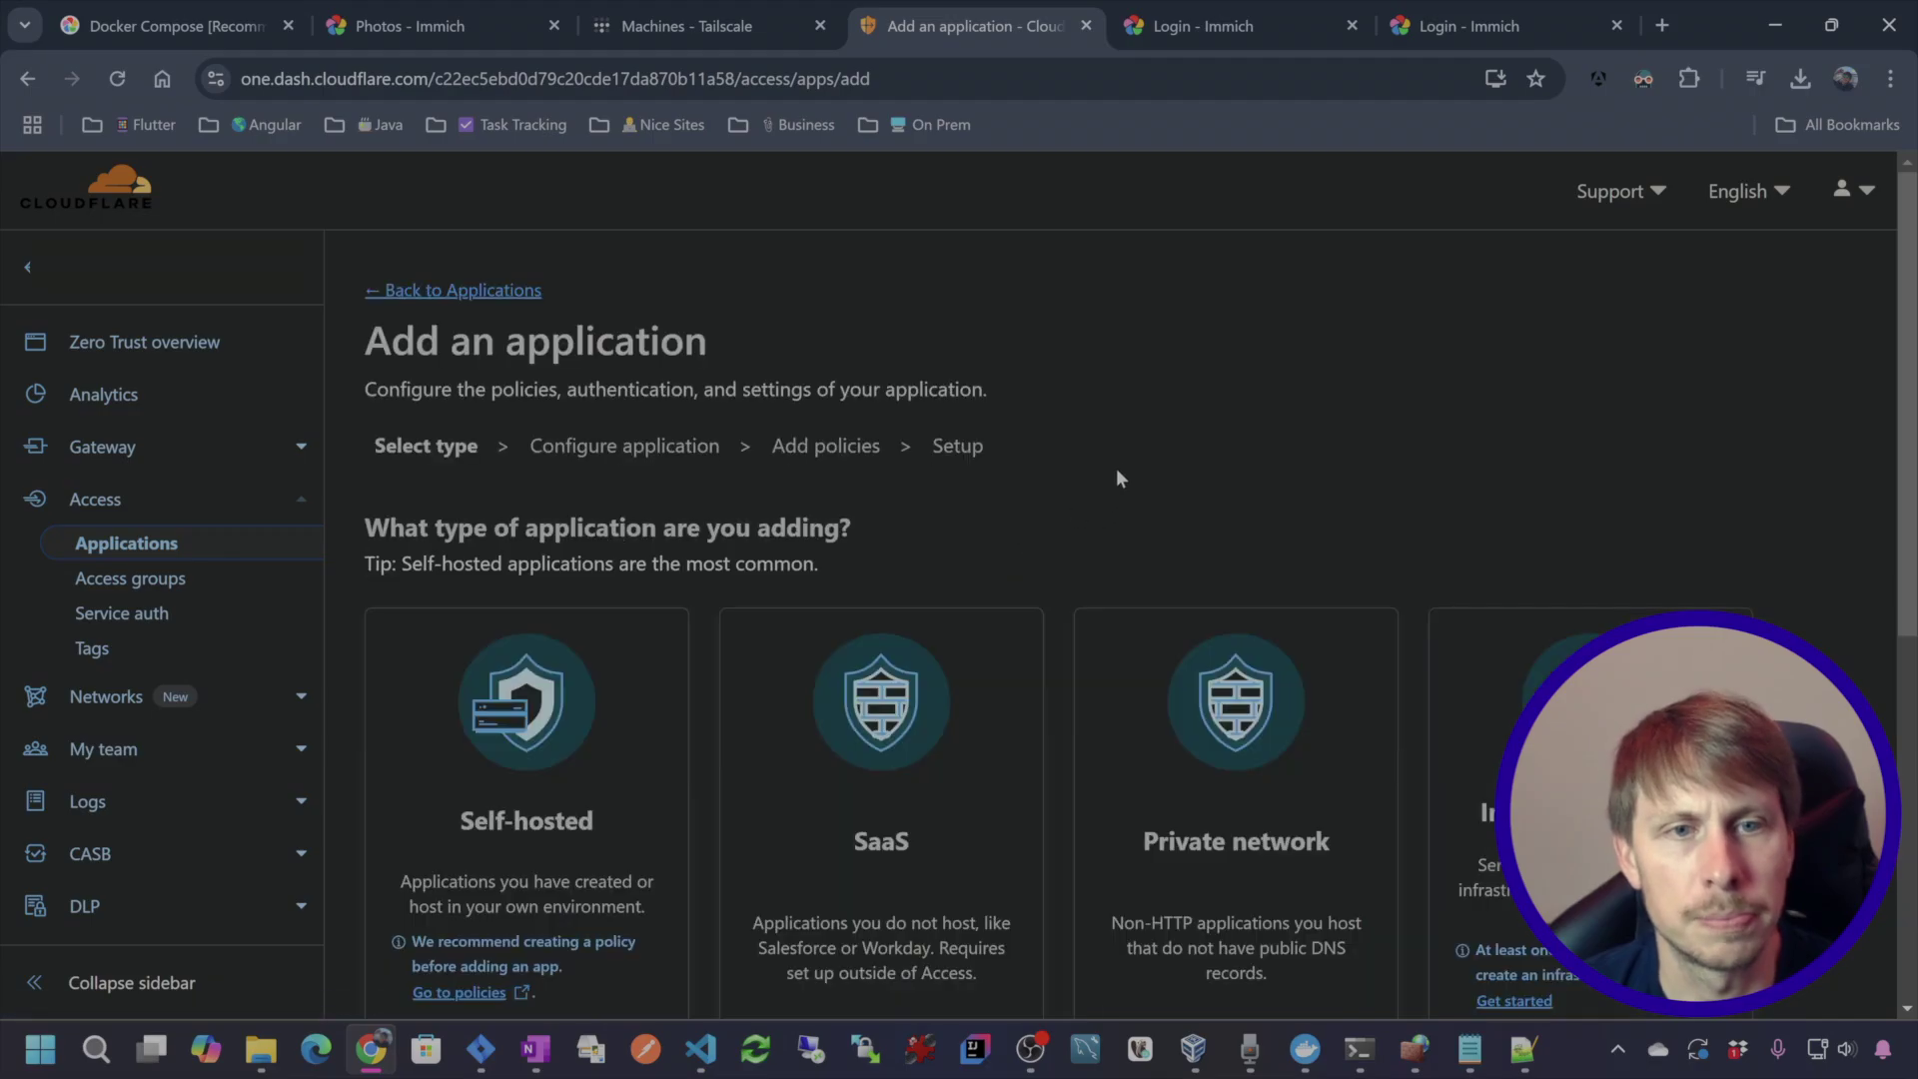
scroll(741, 330, "down", 2)
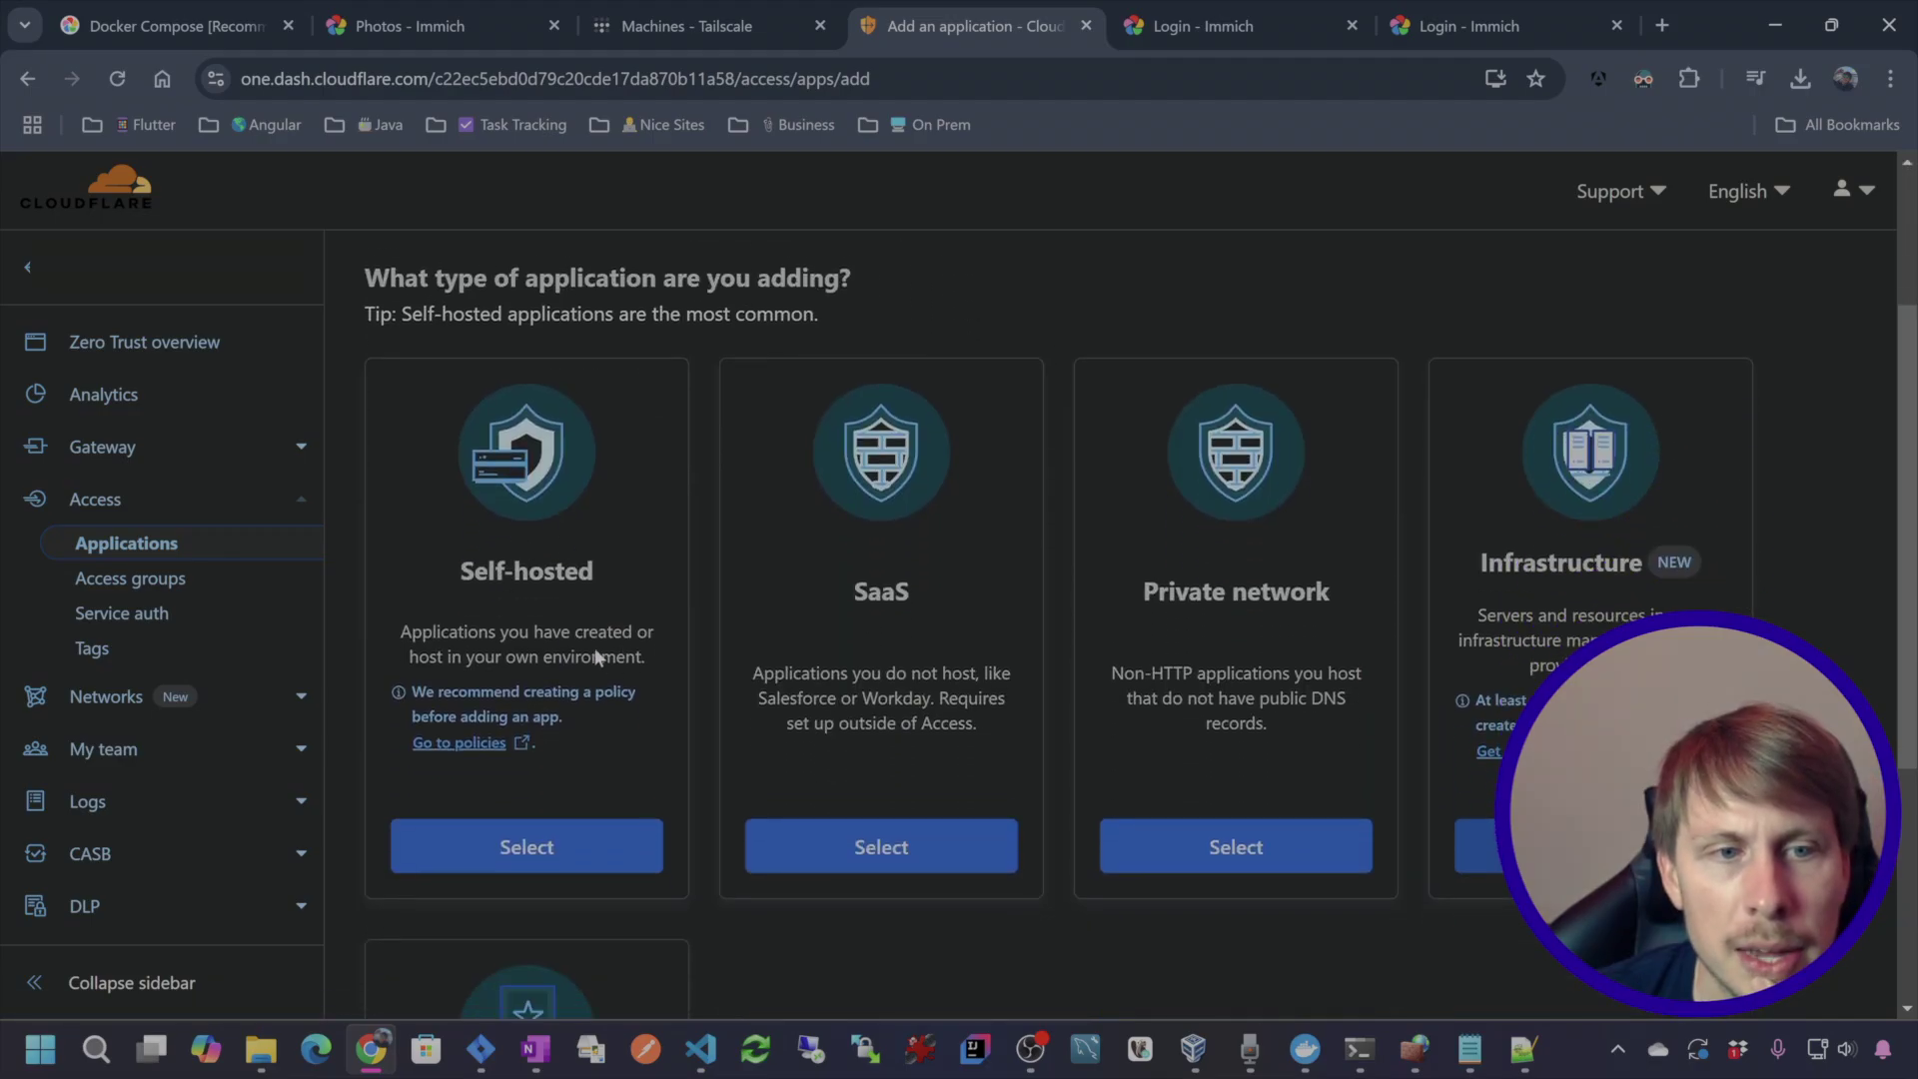
left_click(552, 859)
left_click(491, 374)
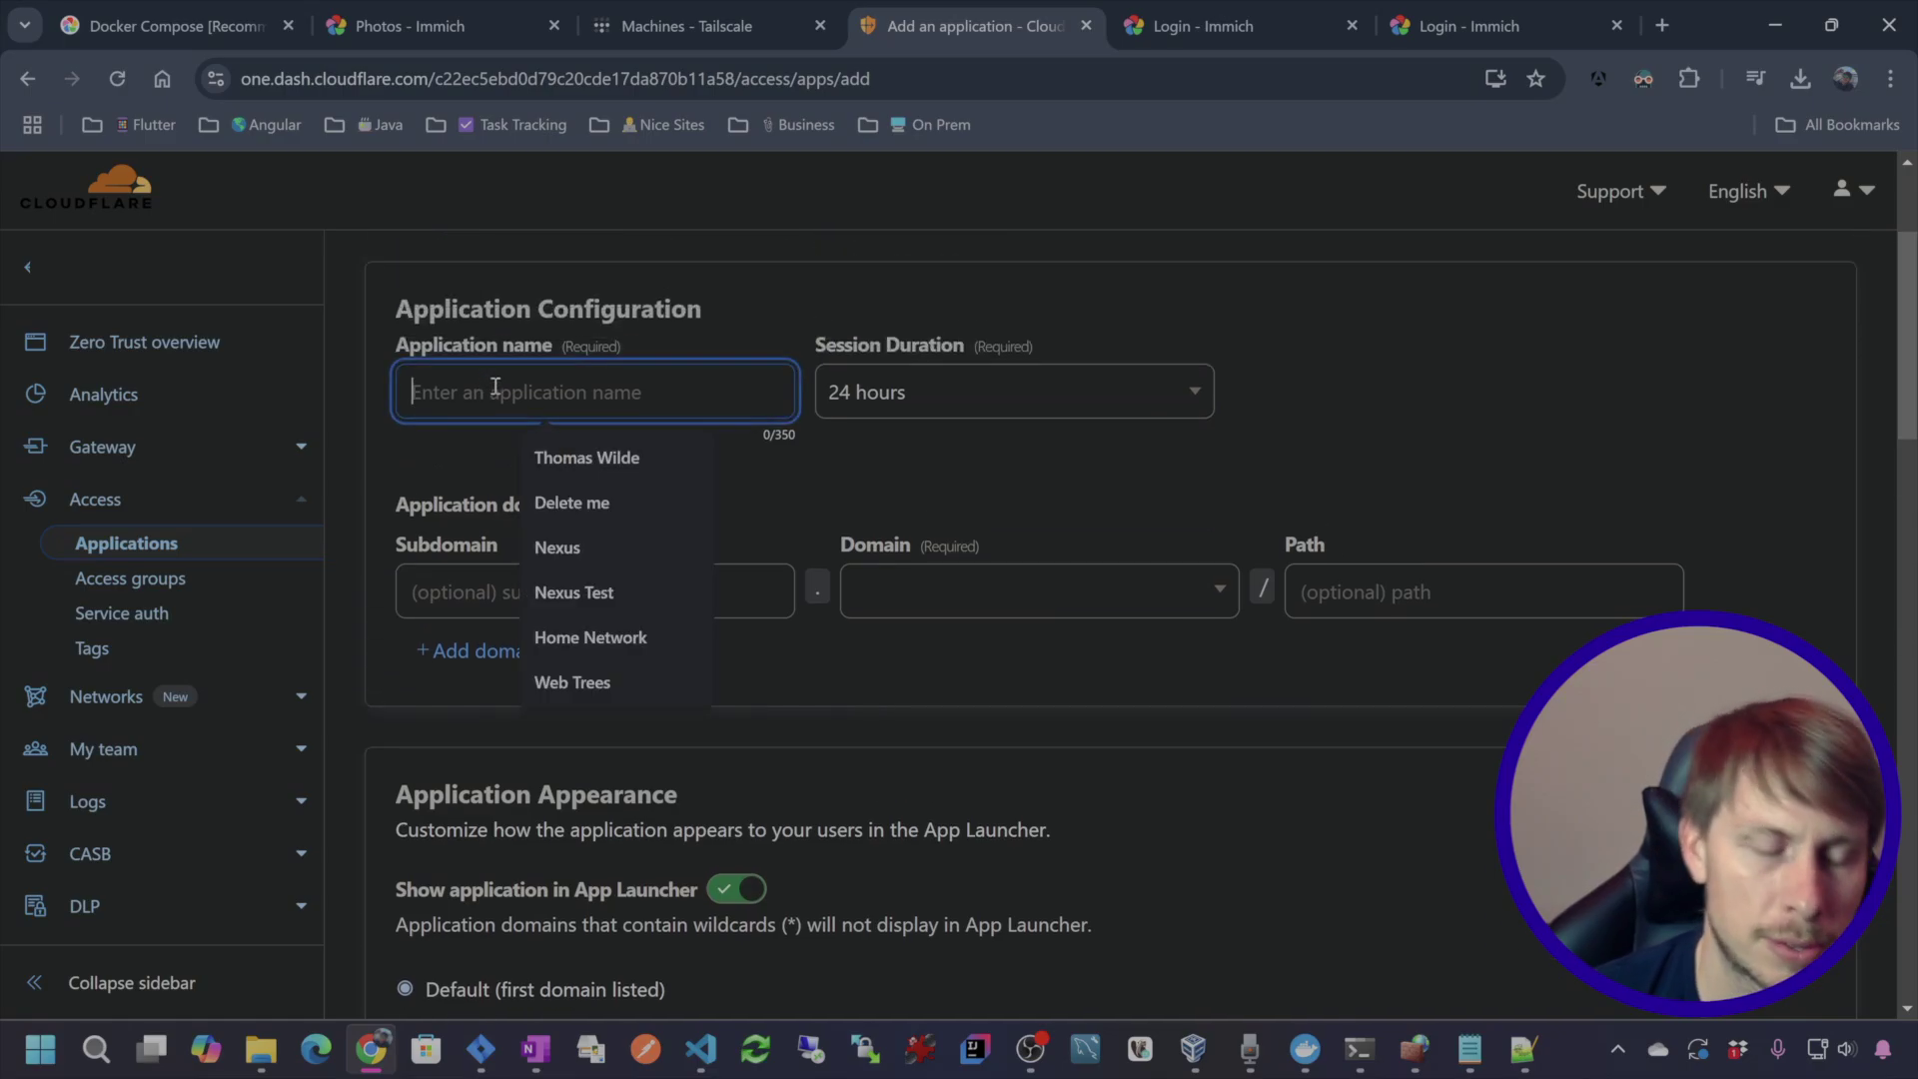
type("Immich-Desktop")
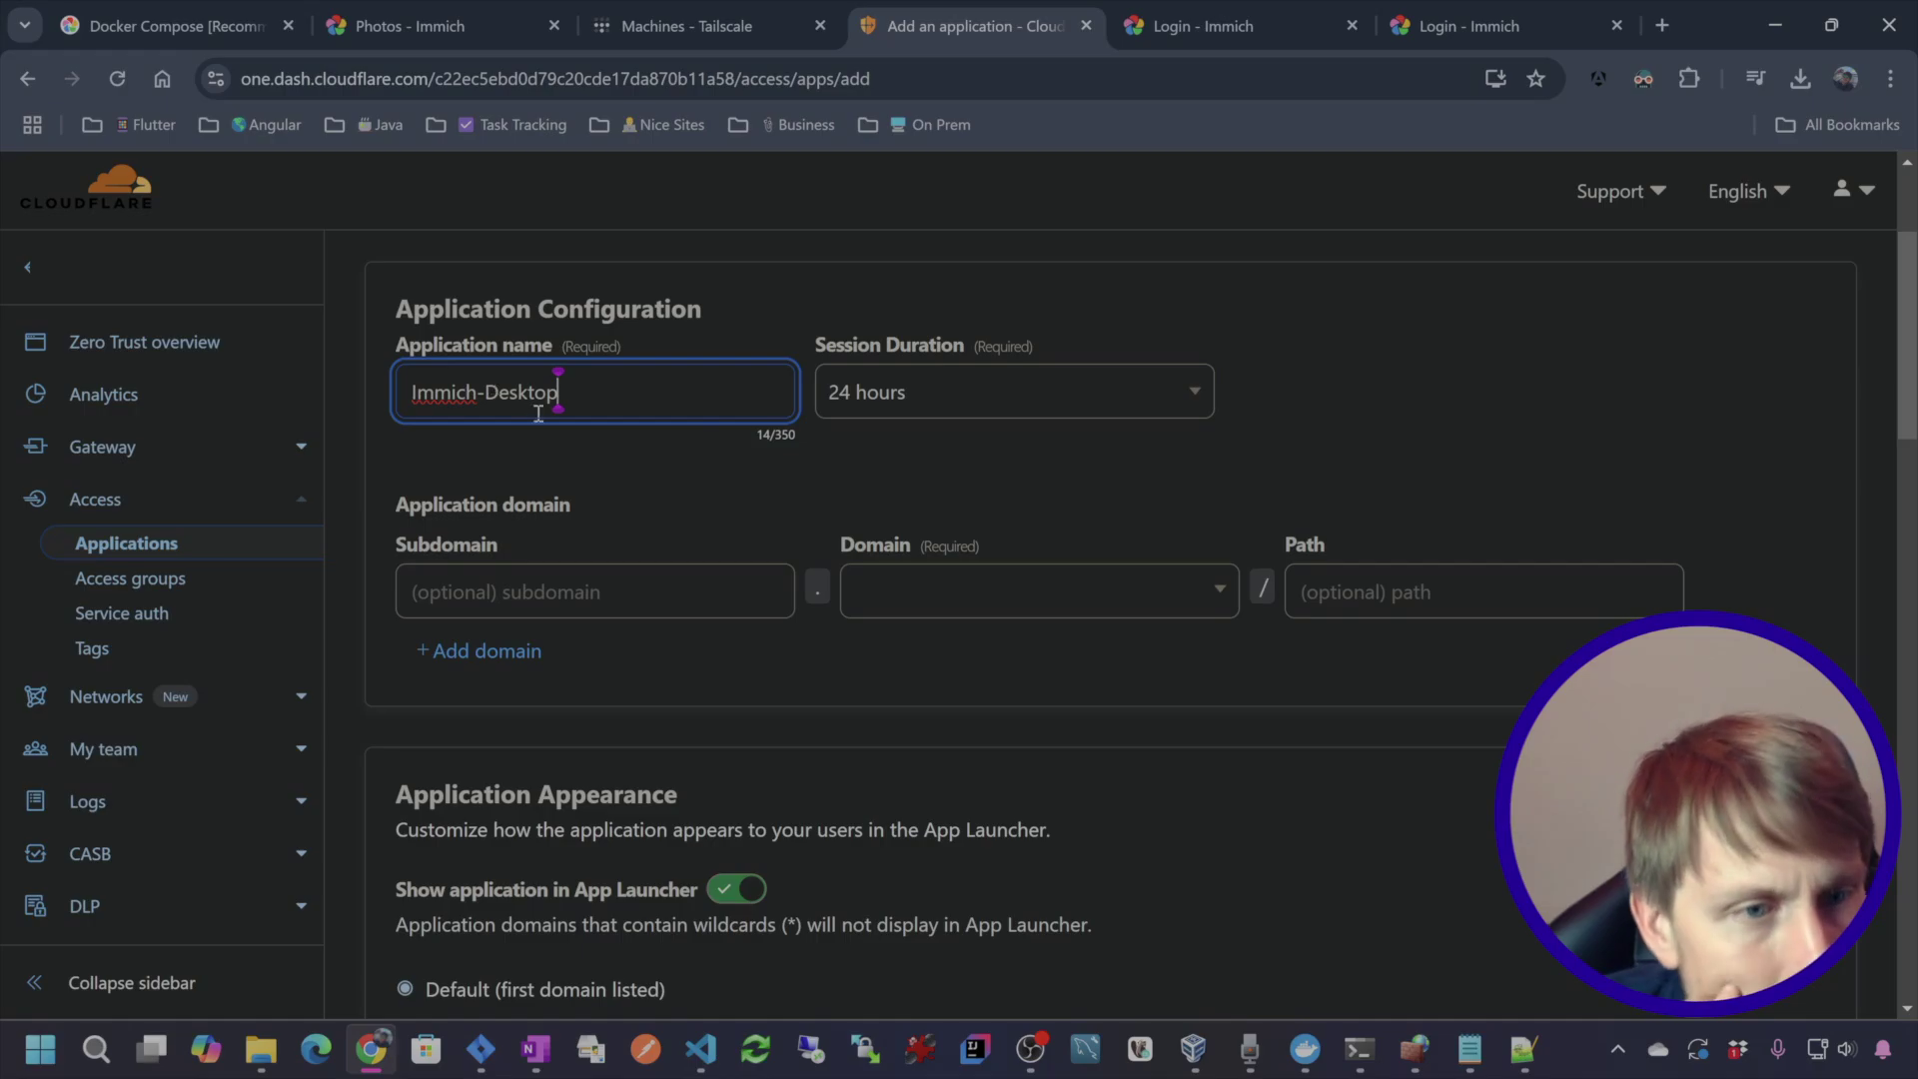
key("Tab")
- Set the application's subdomain to immich-desktop, copied from the Immich login page's address, and its domain to wildebeastmedia.com
left_click(1178, 26)
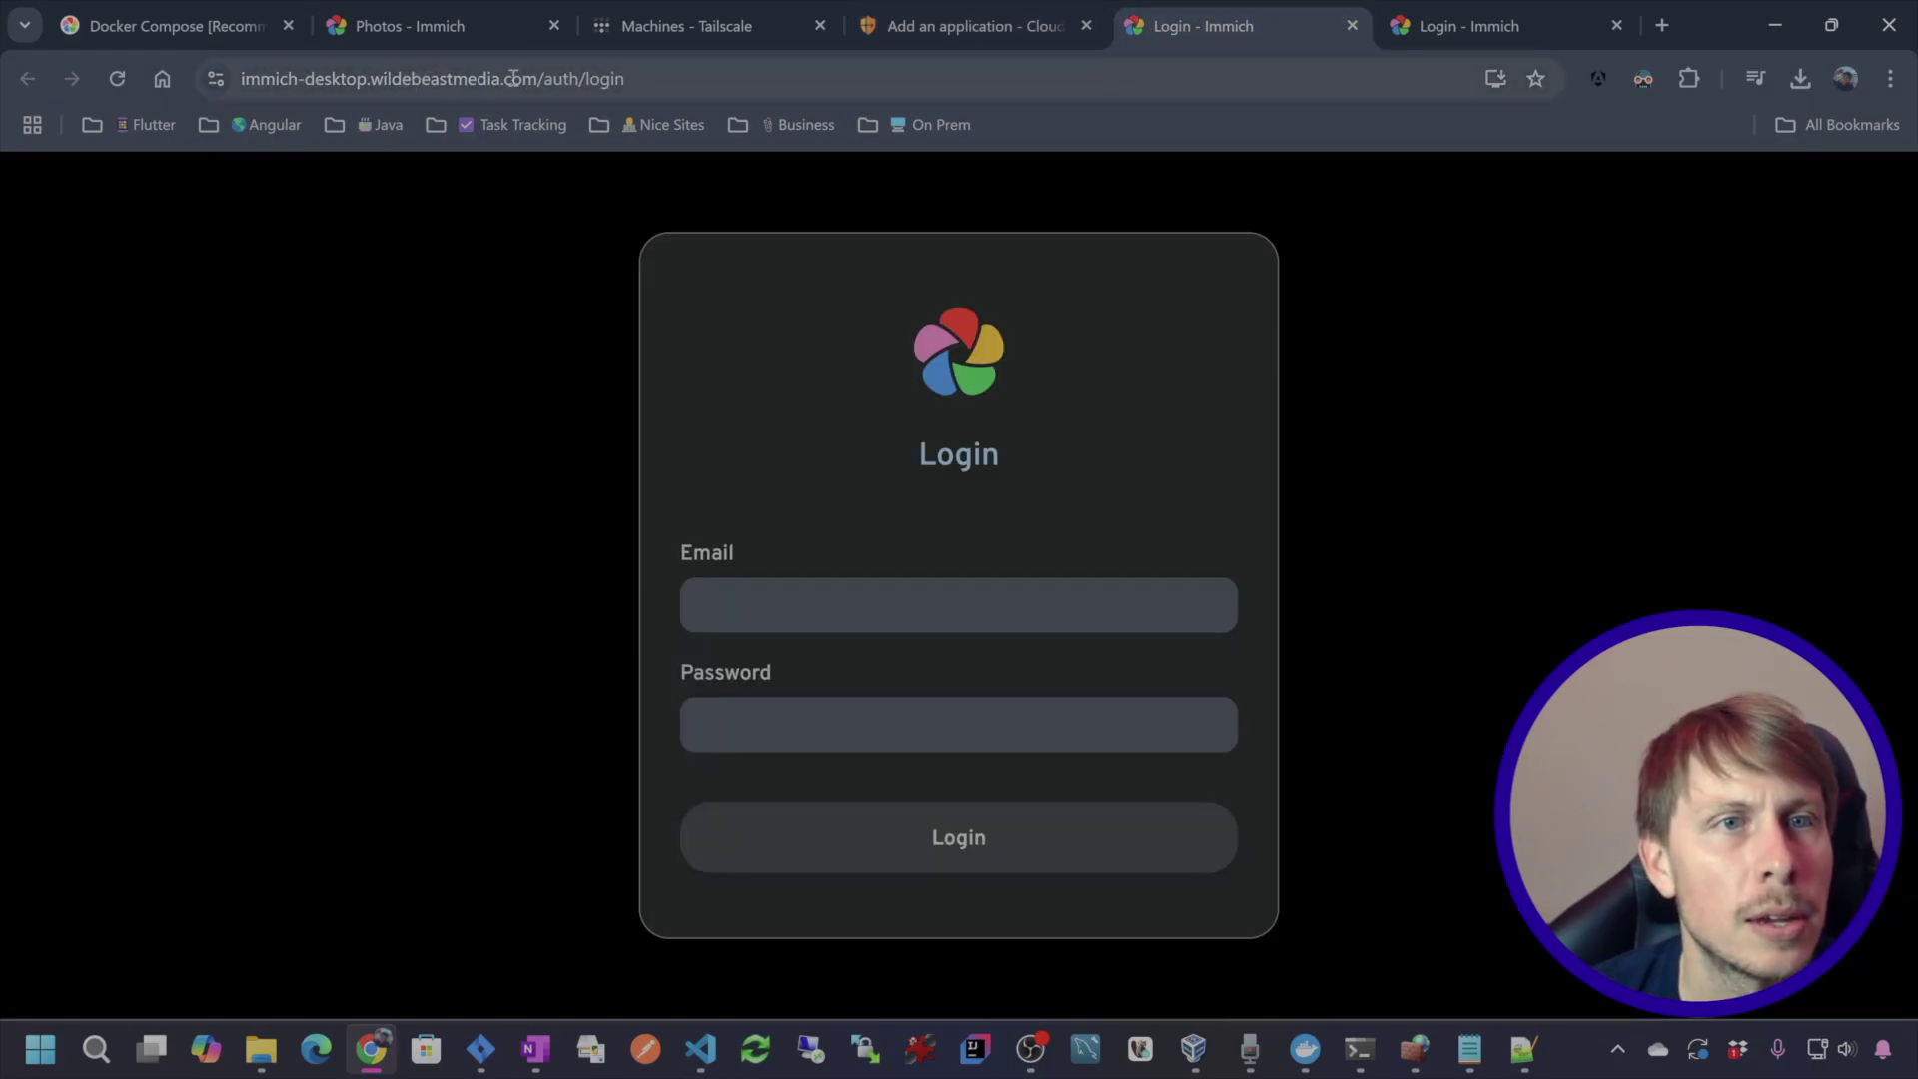
left_click(362, 79)
left_click_drag(370, 79, 424, 79)
key("ctrl+c")
left_click(974, 26)
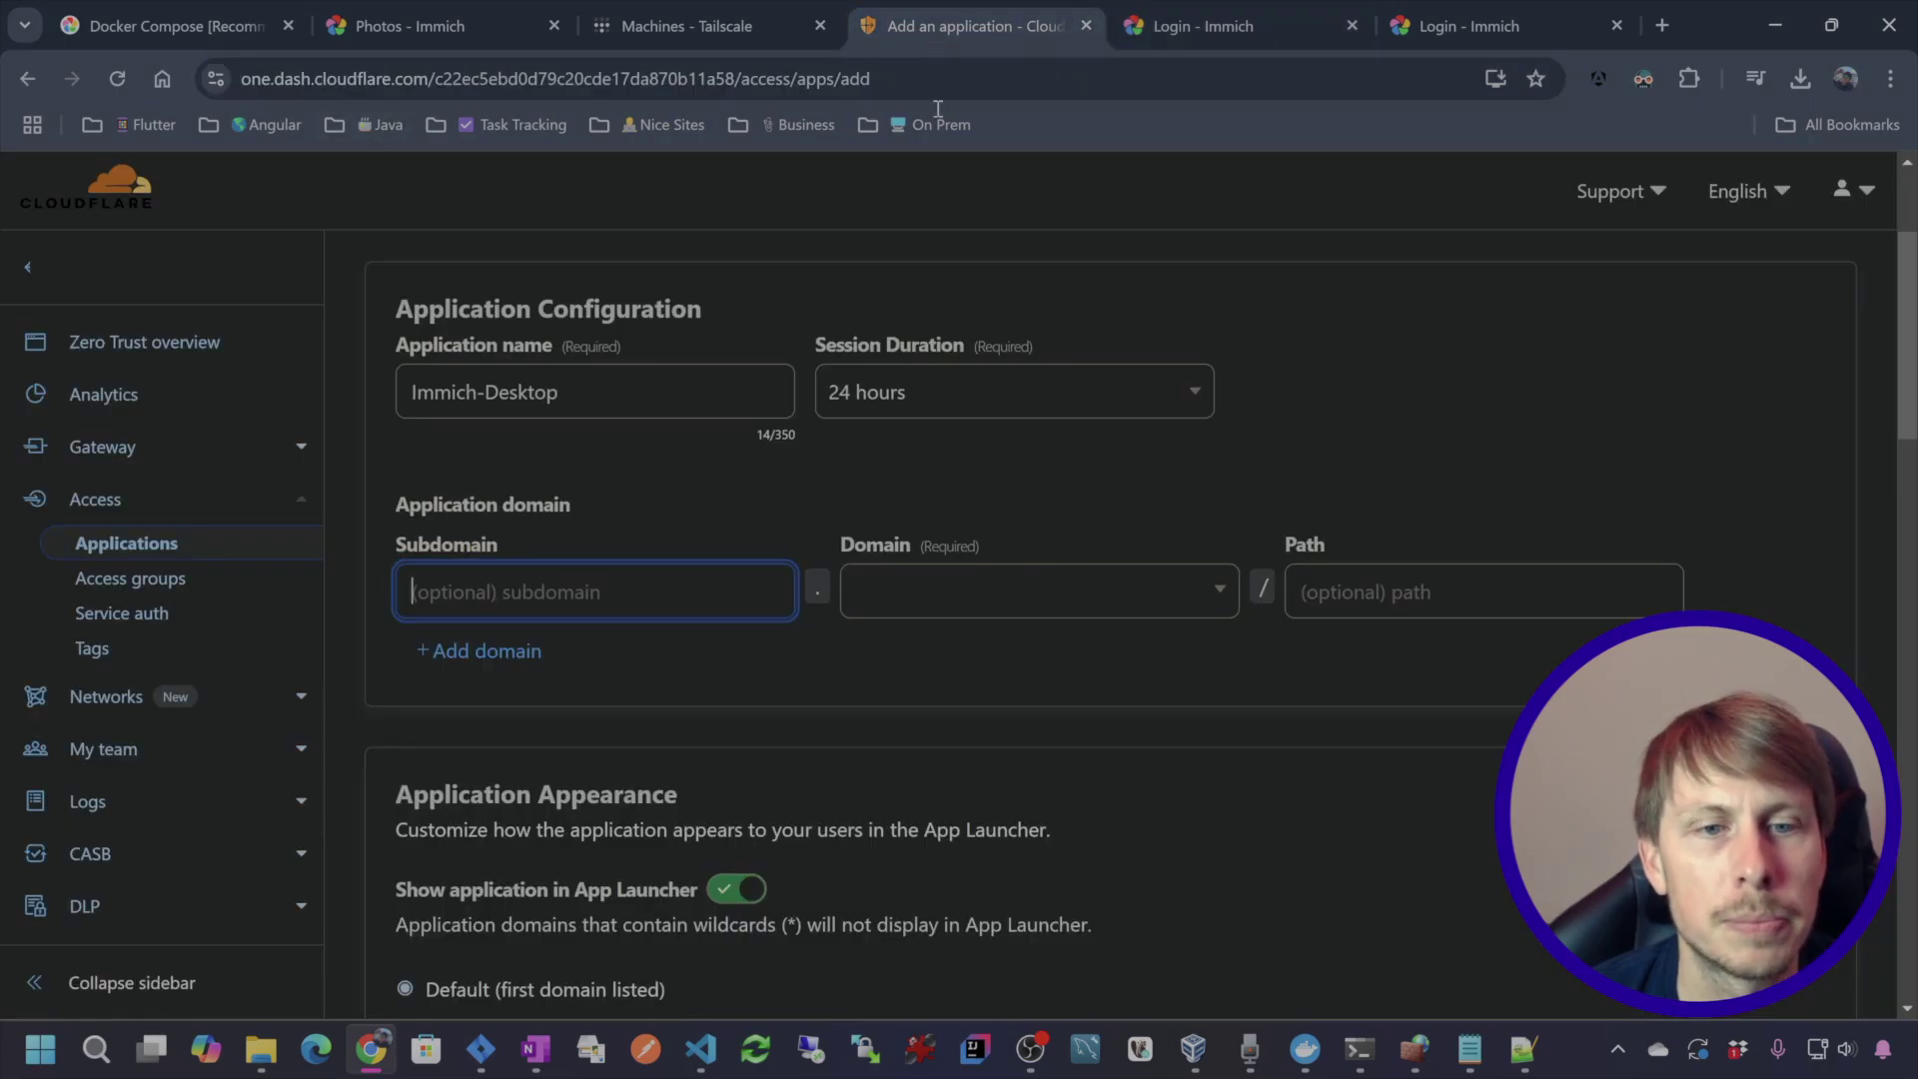
key("ctrl+v")
left_click(1148, 605)
left_click(1028, 633)
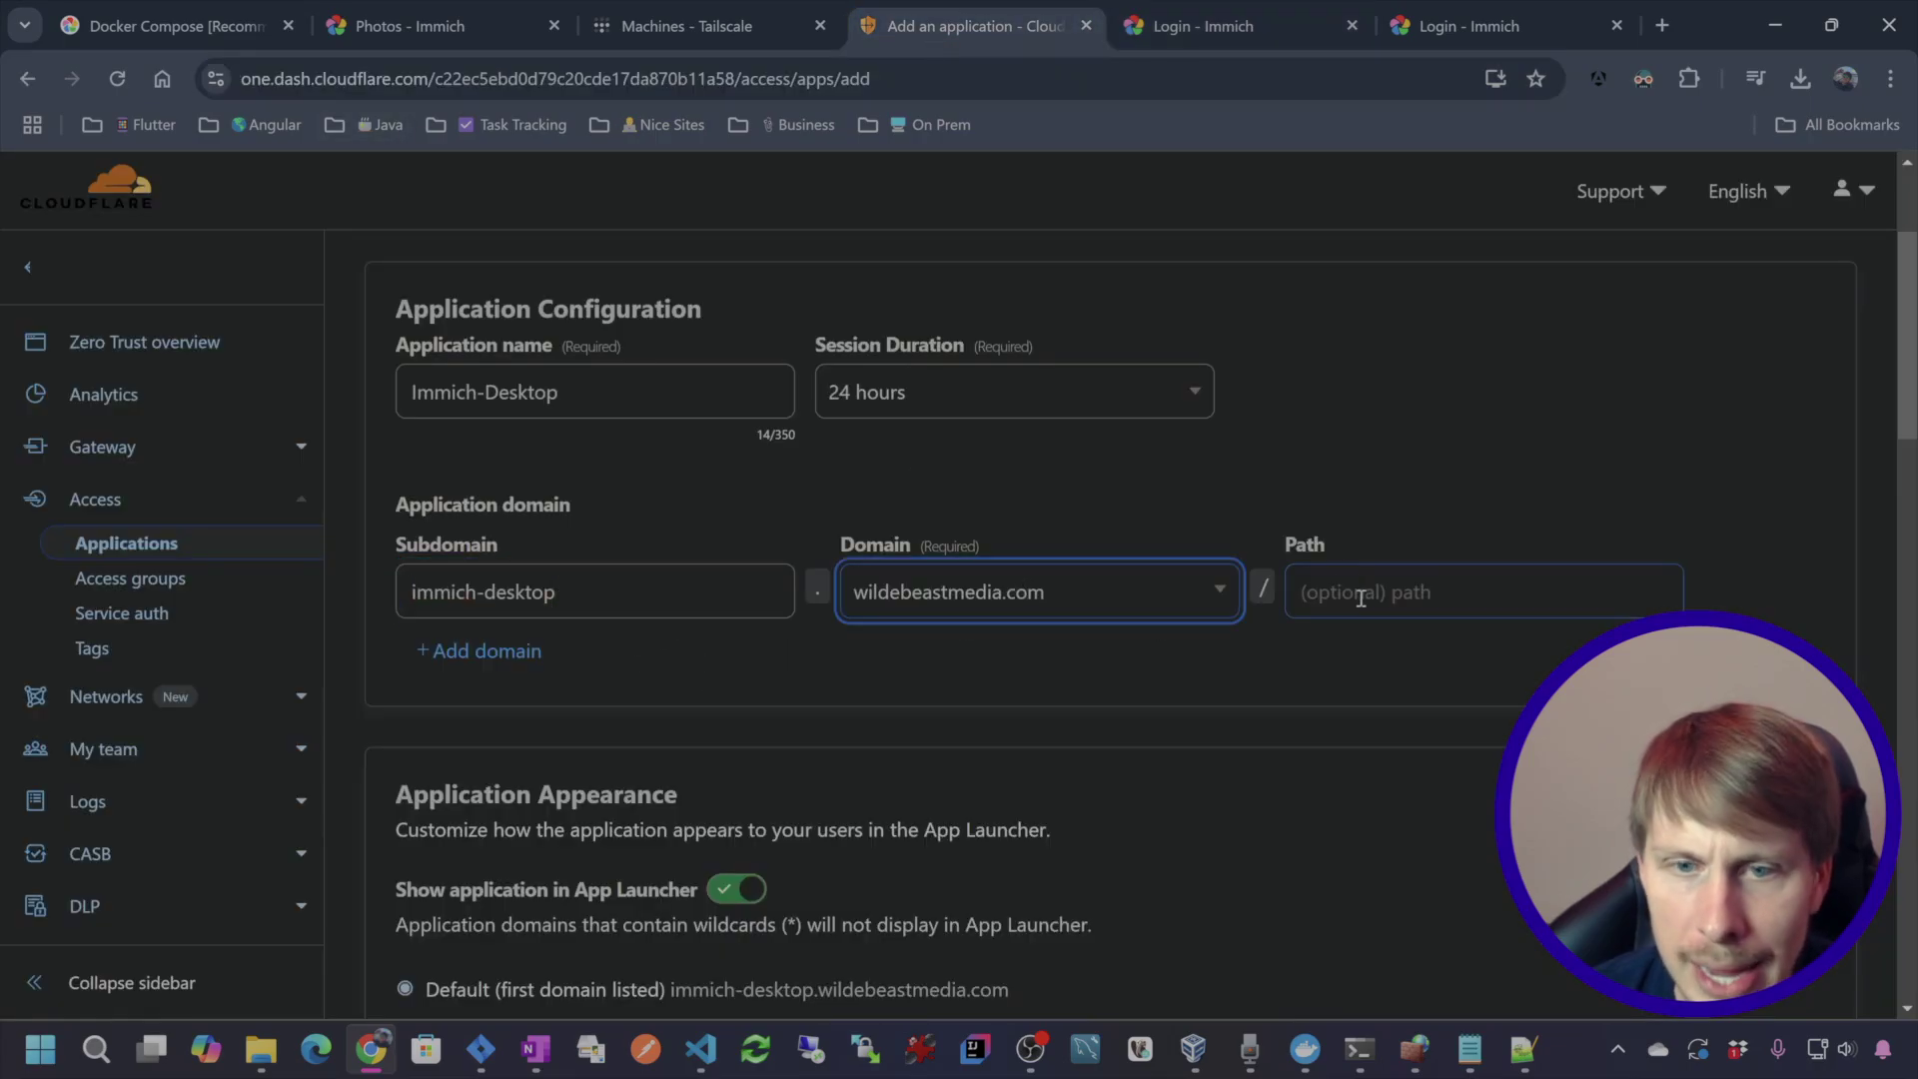
- Leave the application's appearance, tags and block page settings at their defaults and continue to adding policies
scroll(1148, 359, "down", 3)
scroll(794, 602, "down", 3)
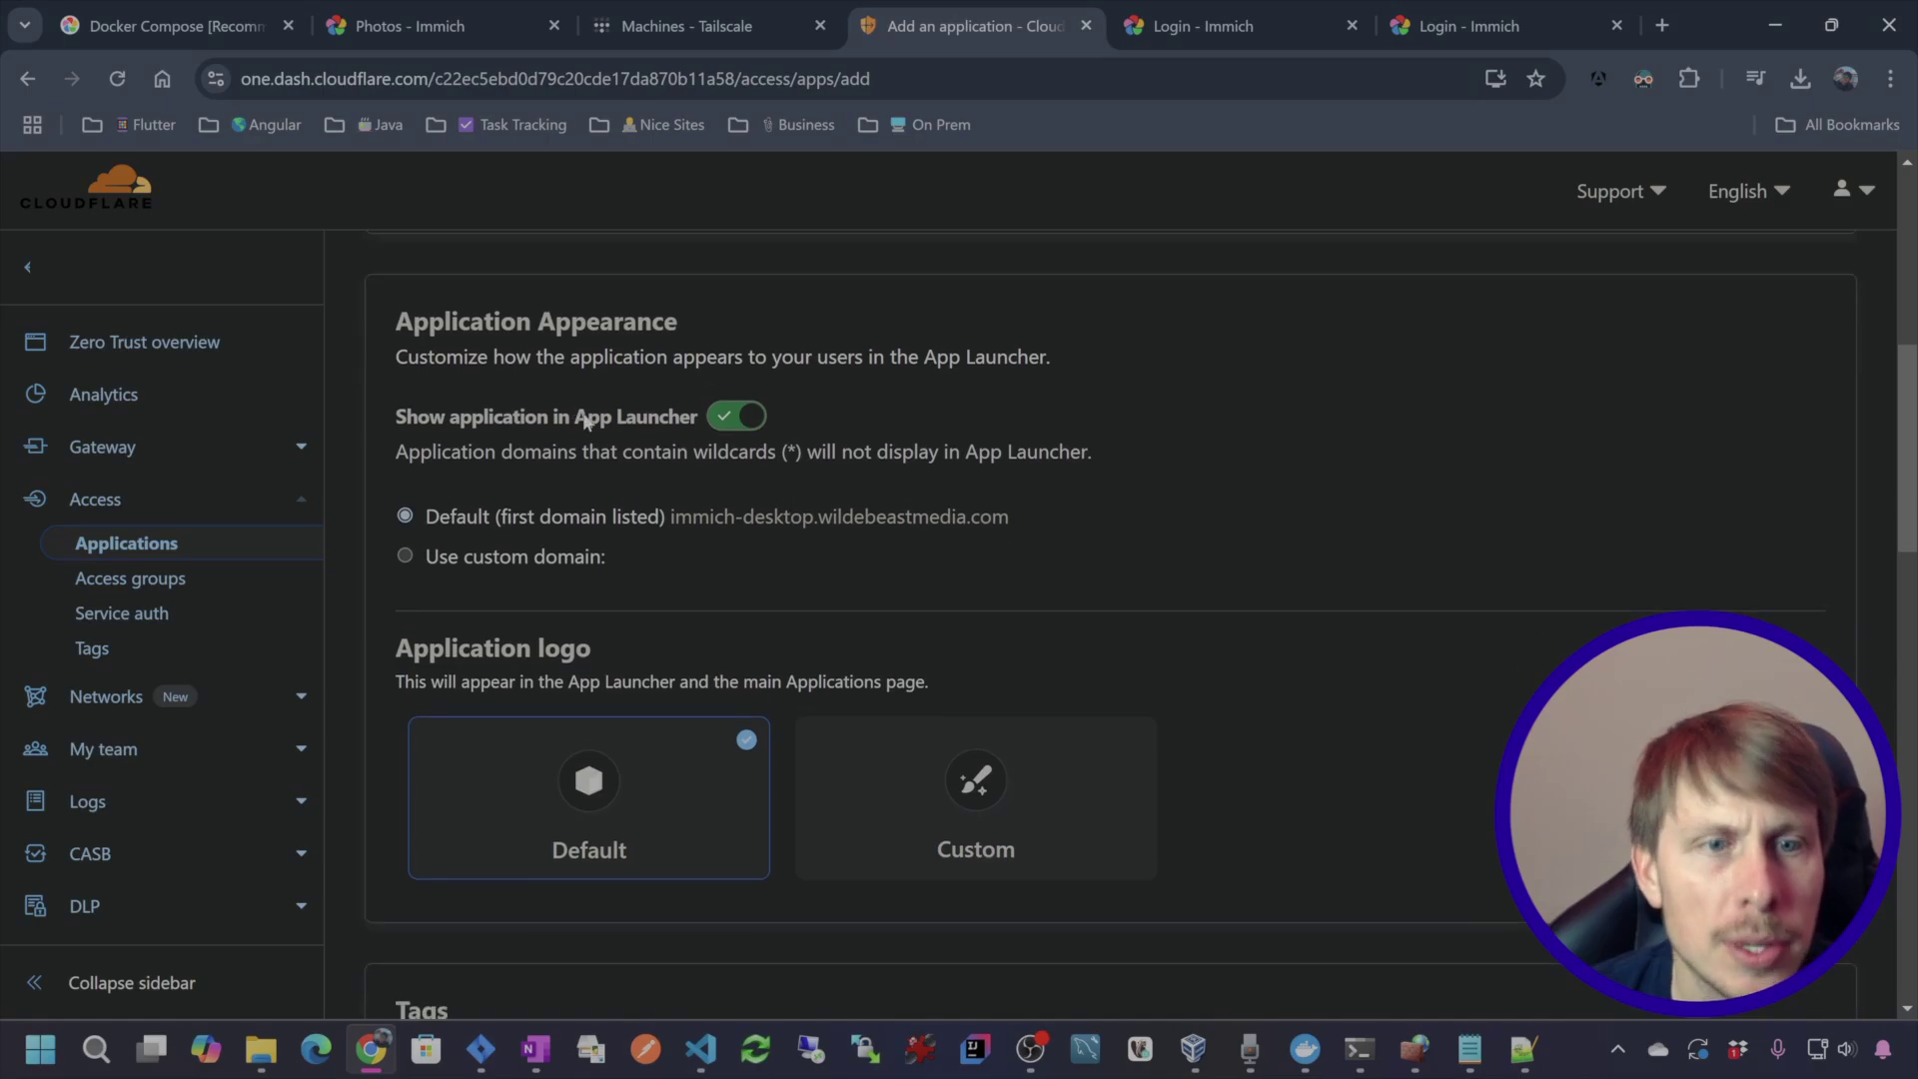
scroll(699, 474, "down", 4)
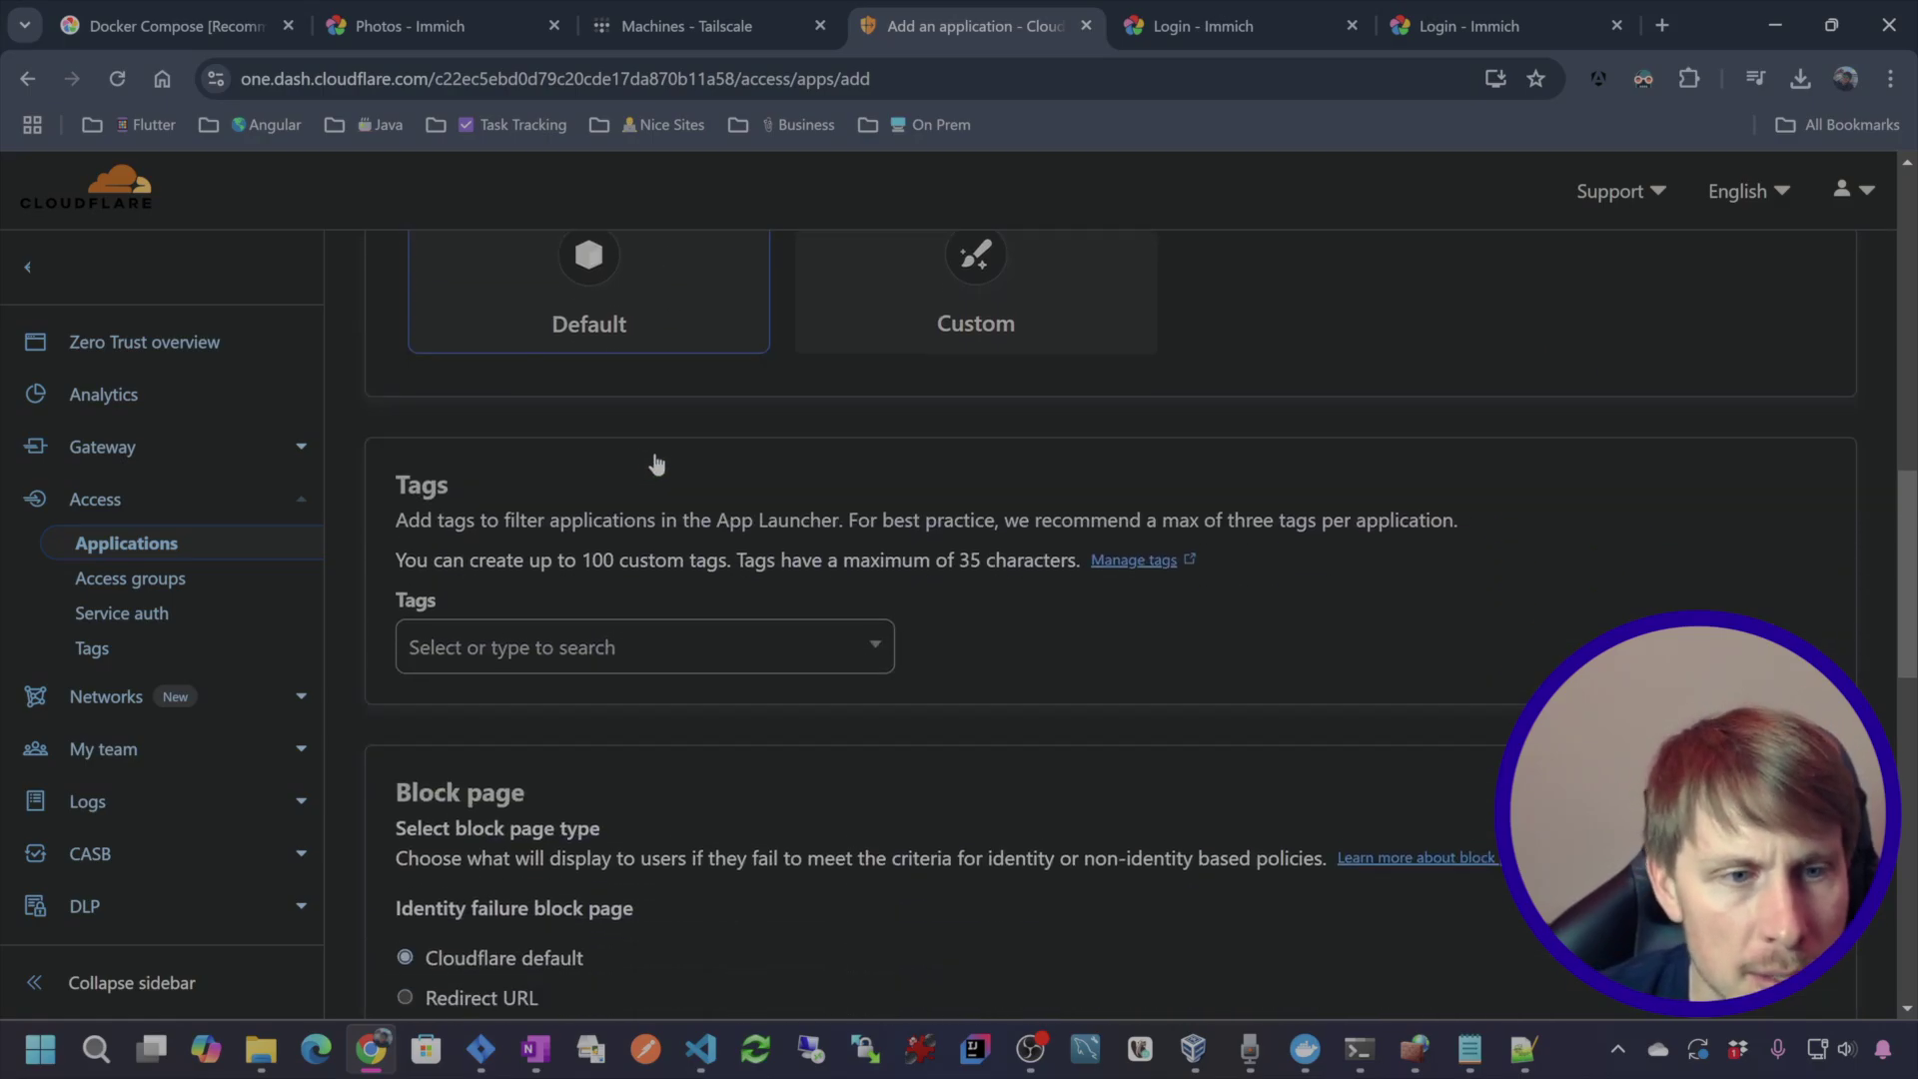
scroll(813, 399, "down", 3)
scroll(819, 384, "down", 7)
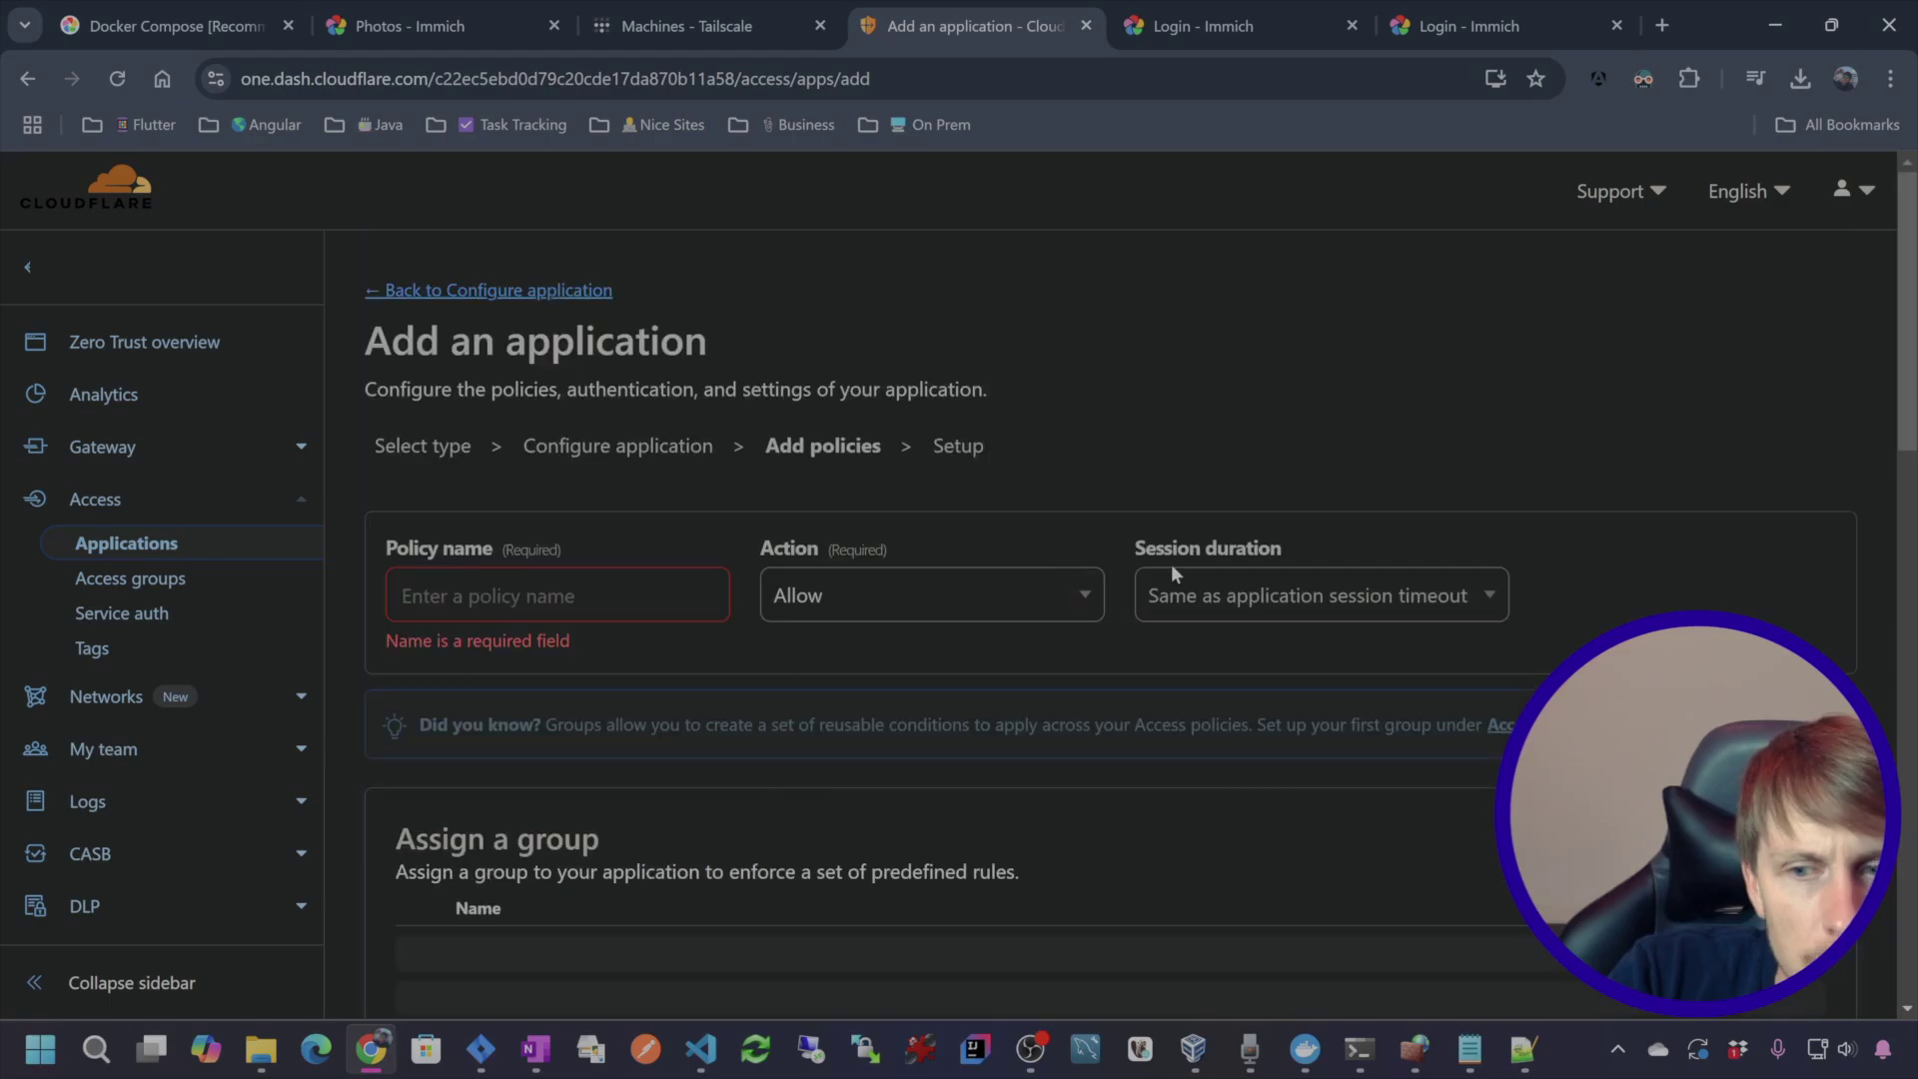
- Set the access policy's action to Allow and name the policy Immich Desktop Email
scroll(1119, 559, "down", 2)
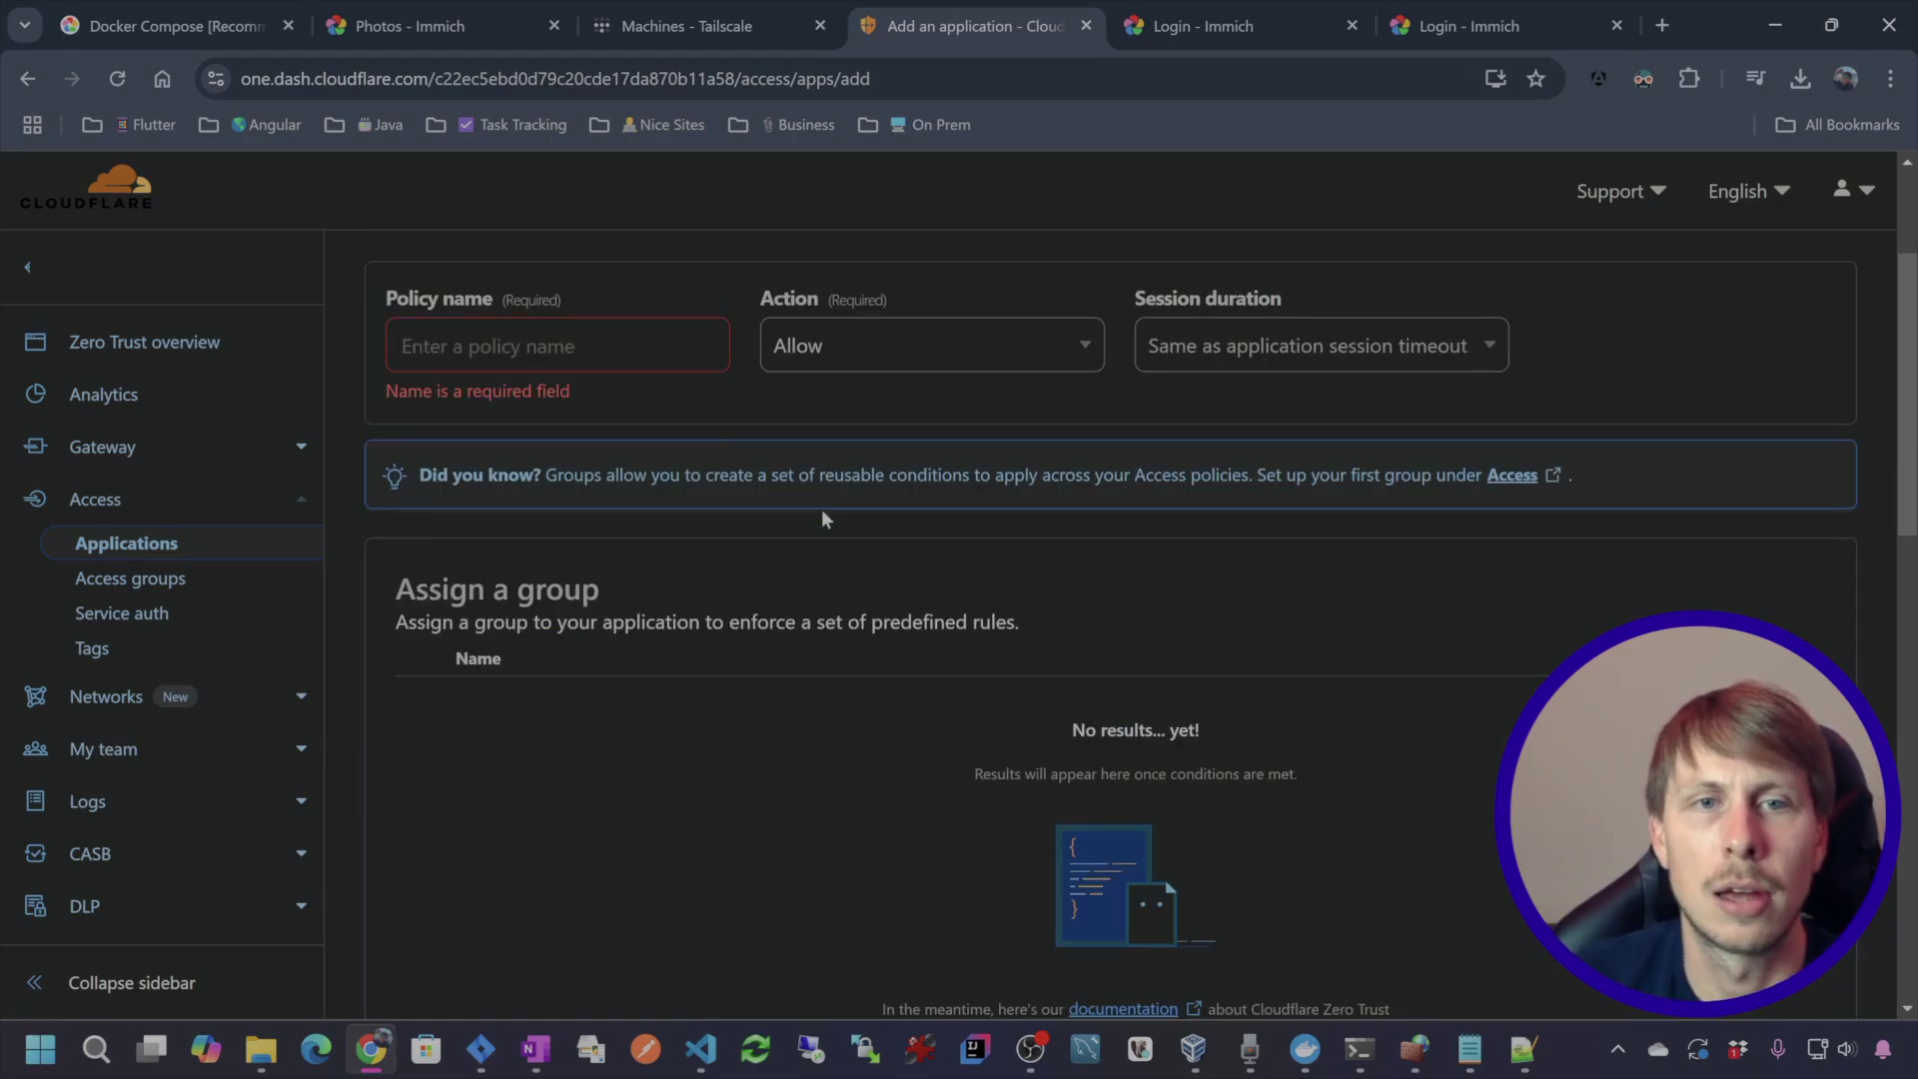
left_click(857, 362)
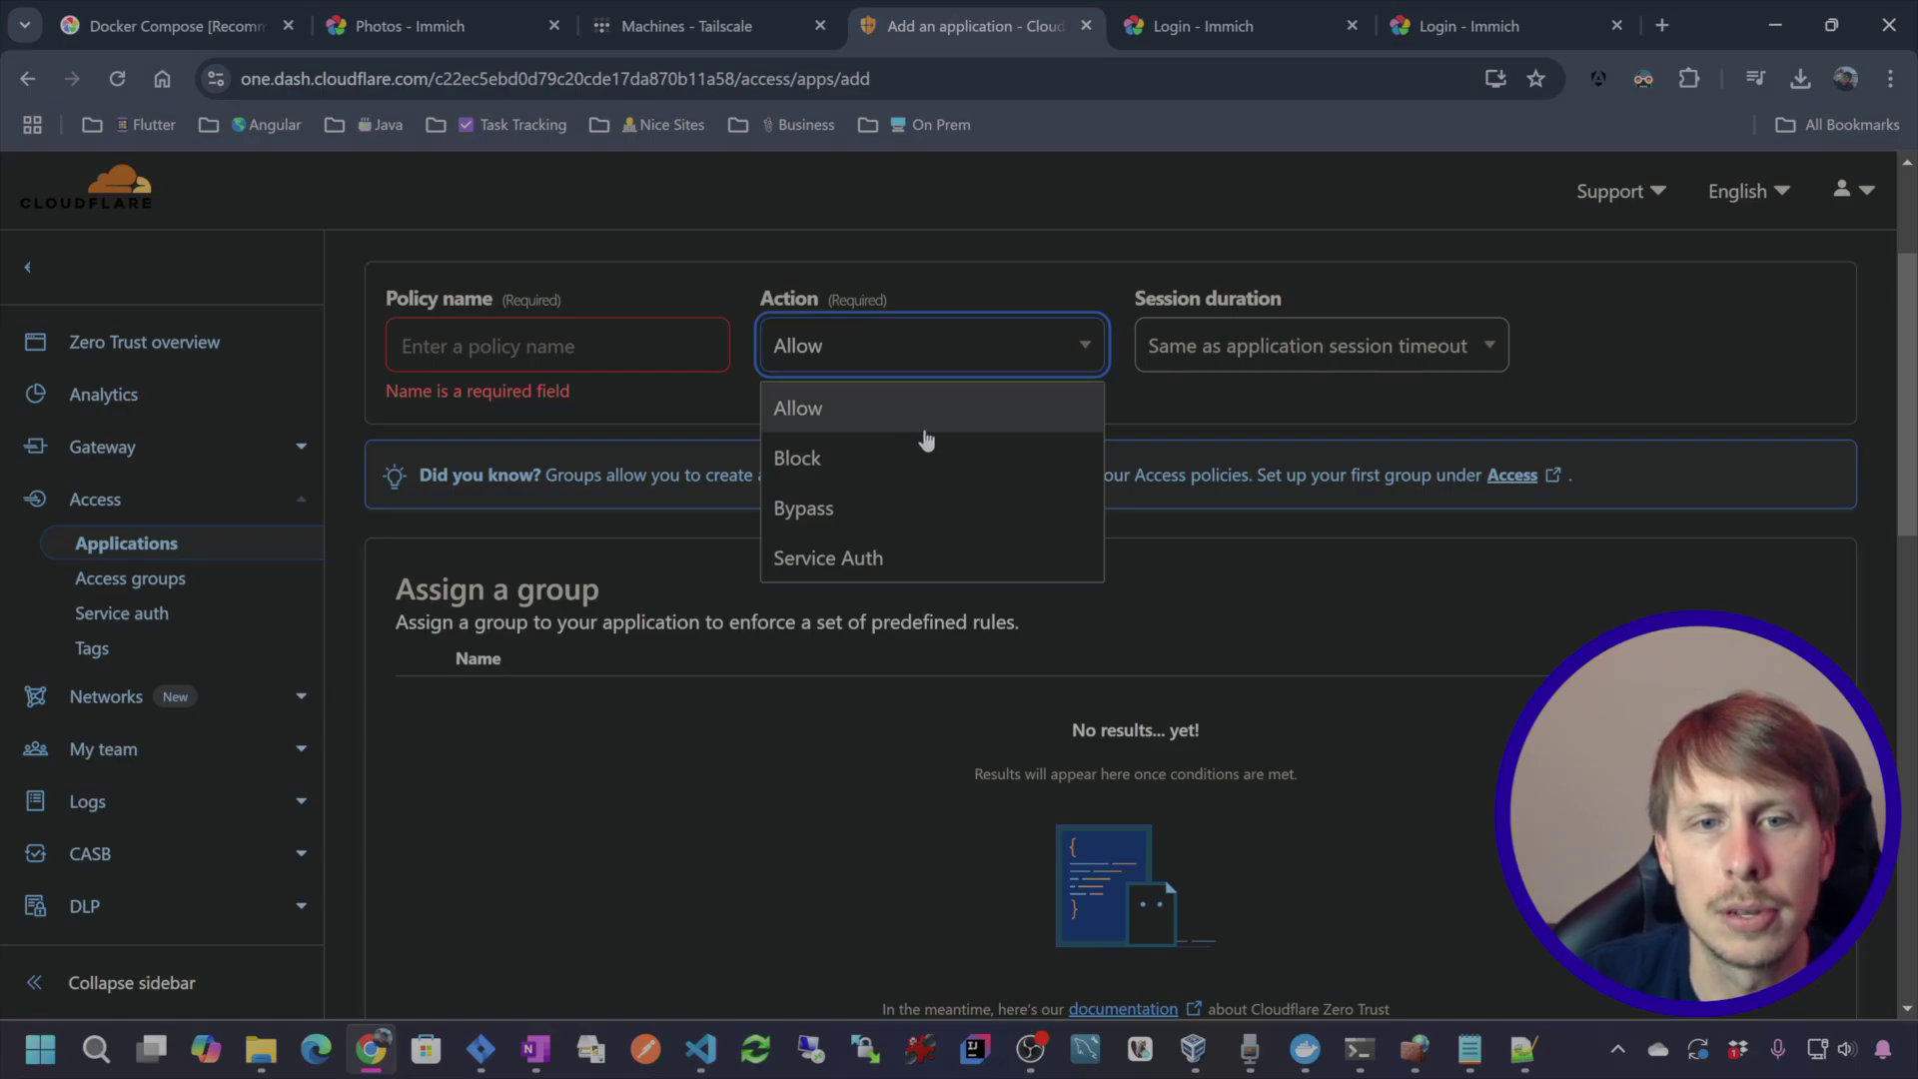
left_click(861, 408)
left_click(600, 345)
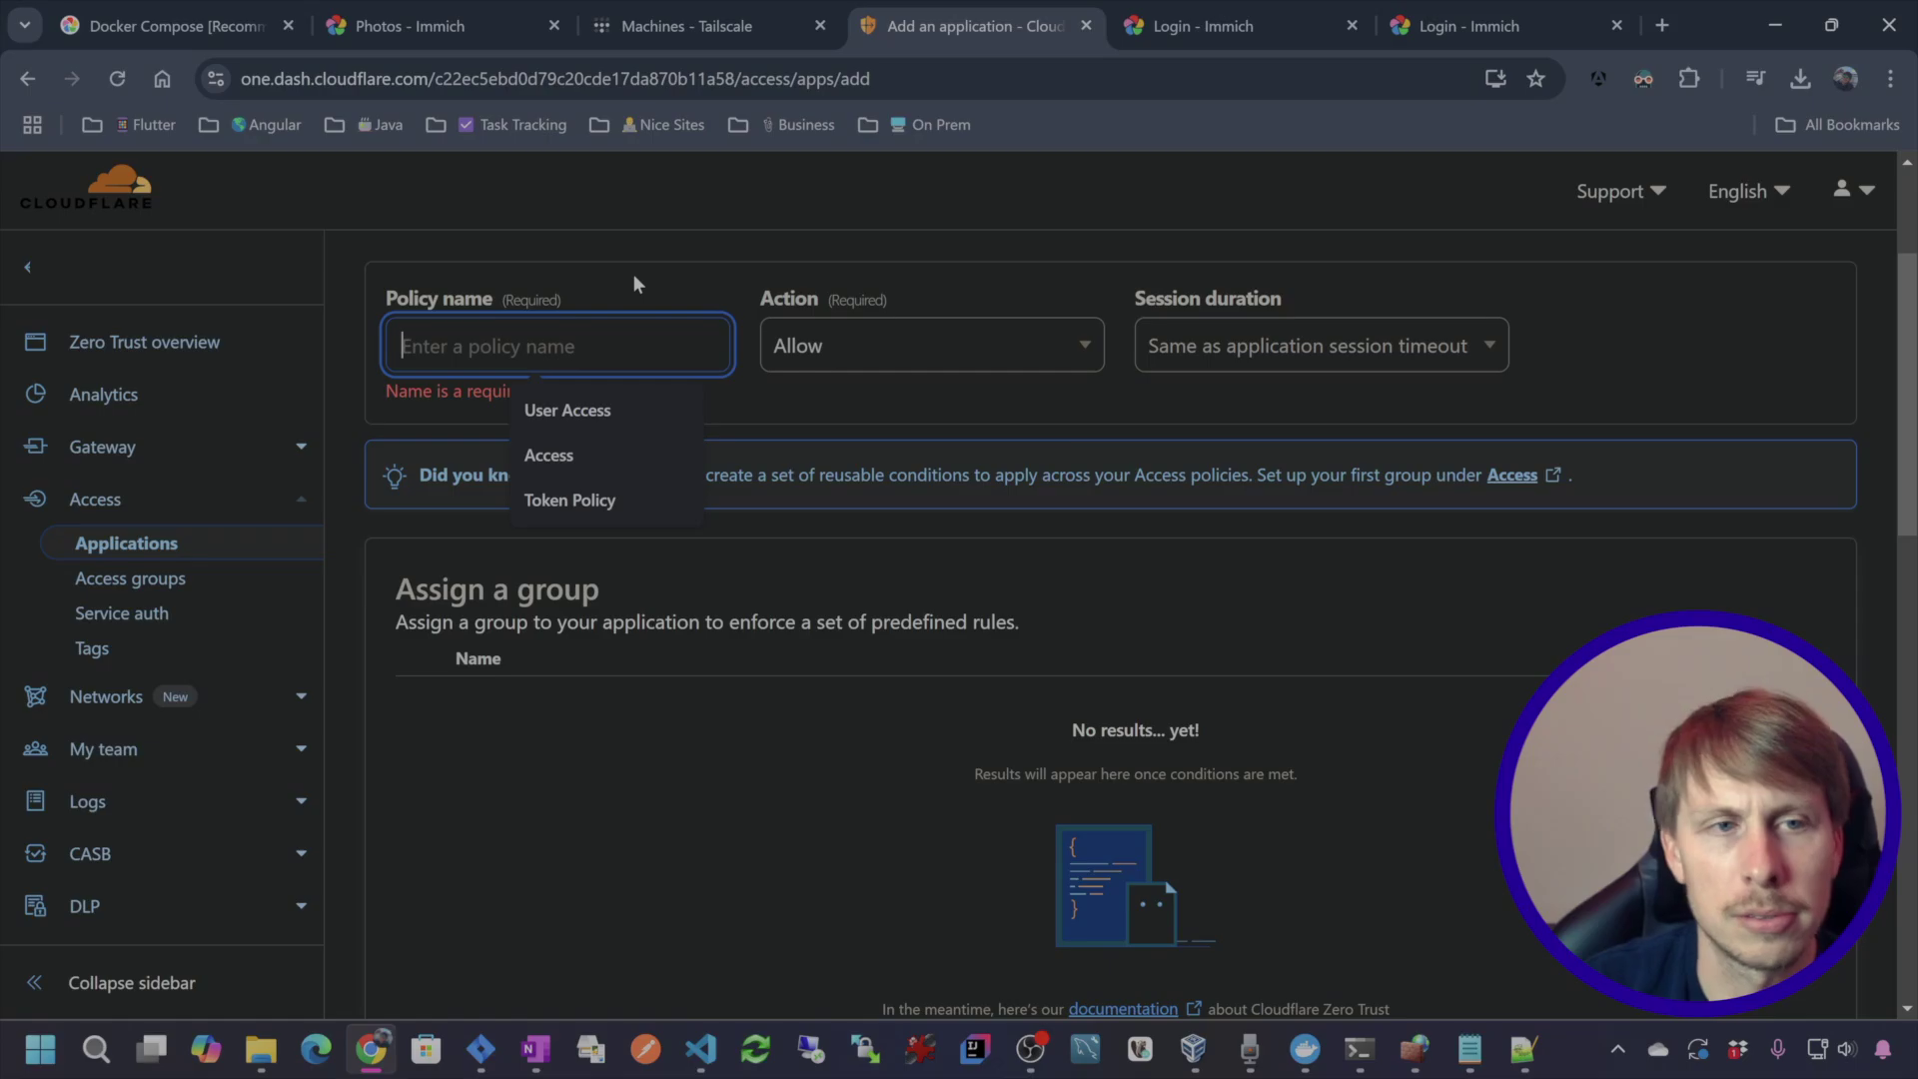
type("Email")
key("BackSpace")
key("BackSpace")
key("BackSpace")
key("BackSpace")
key("BackSpace")
type("Immich Desktop Email")
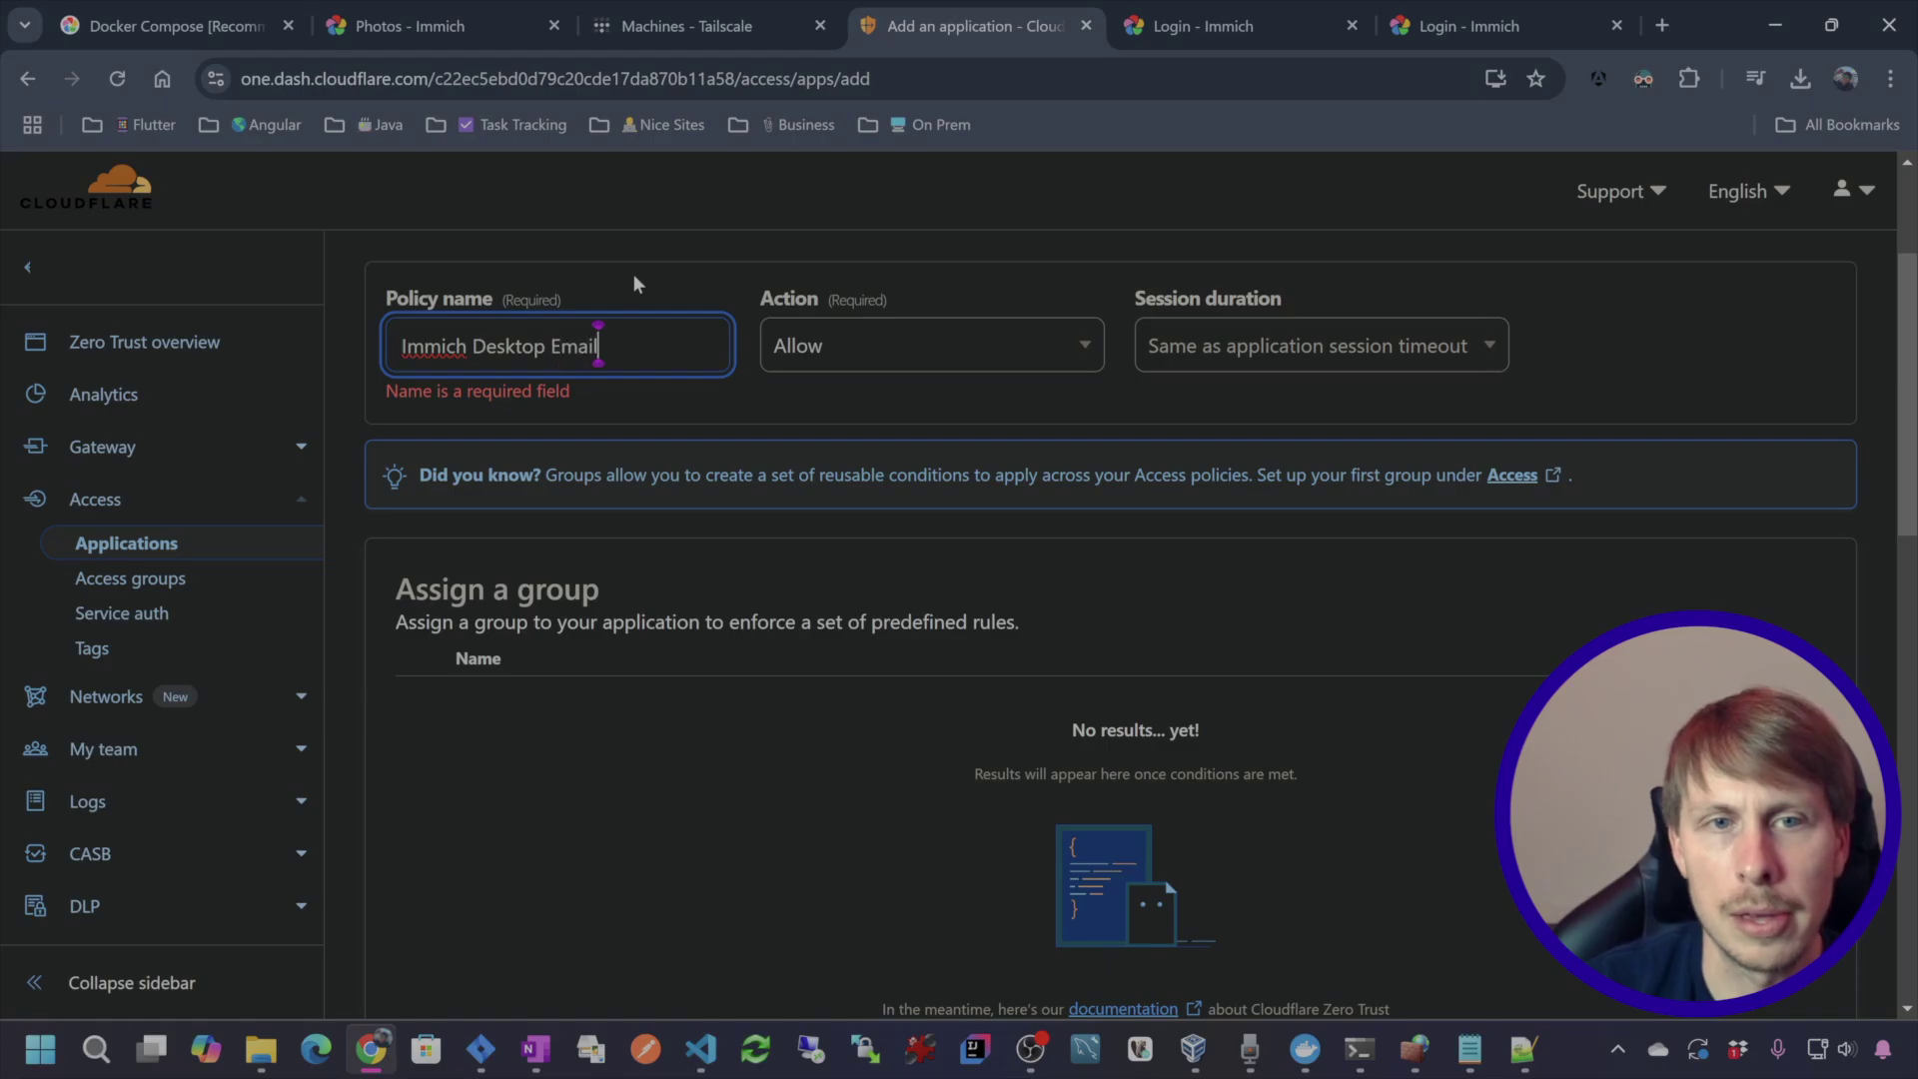
- Configure the policy's include rule with the Emails selector and enter the permitted e-mail address as its value
scroll(634, 277, "down", 6)
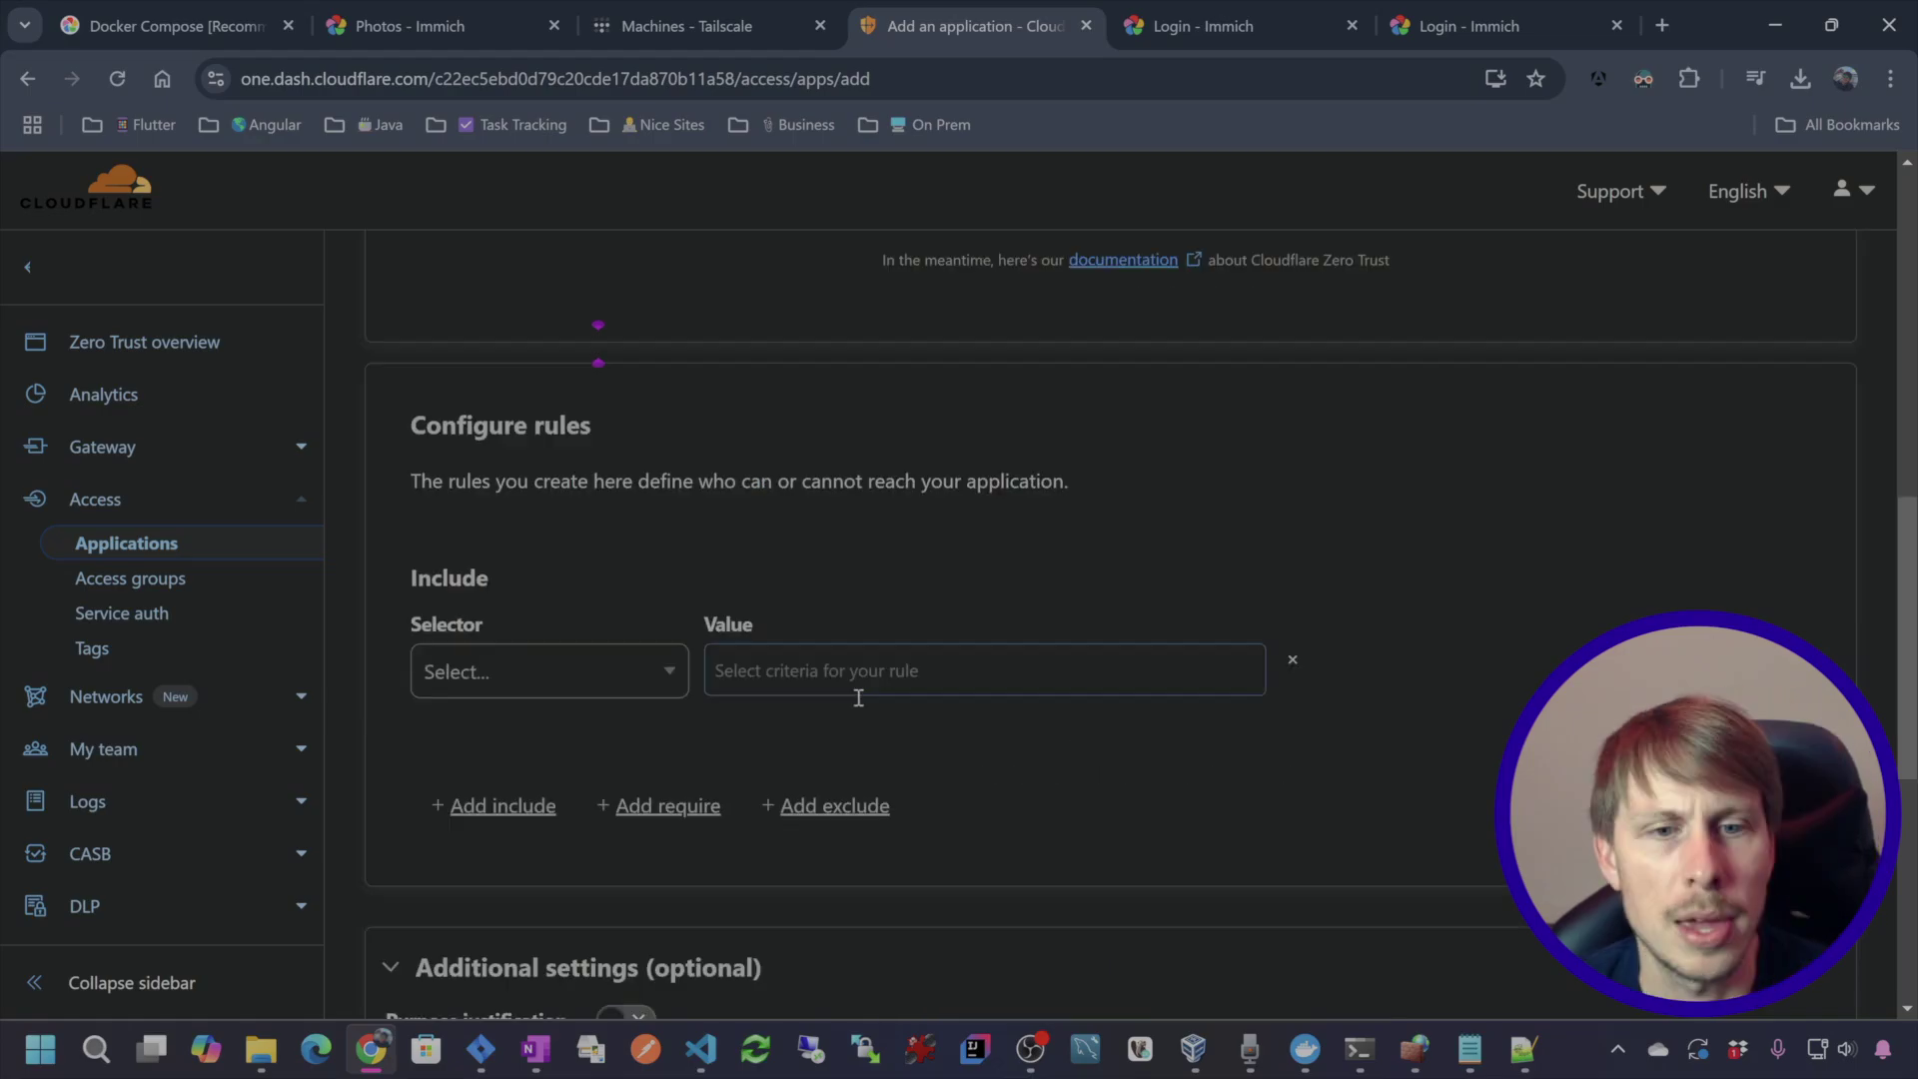
left_click(569, 666)
scroll(633, 452, "down", 2)
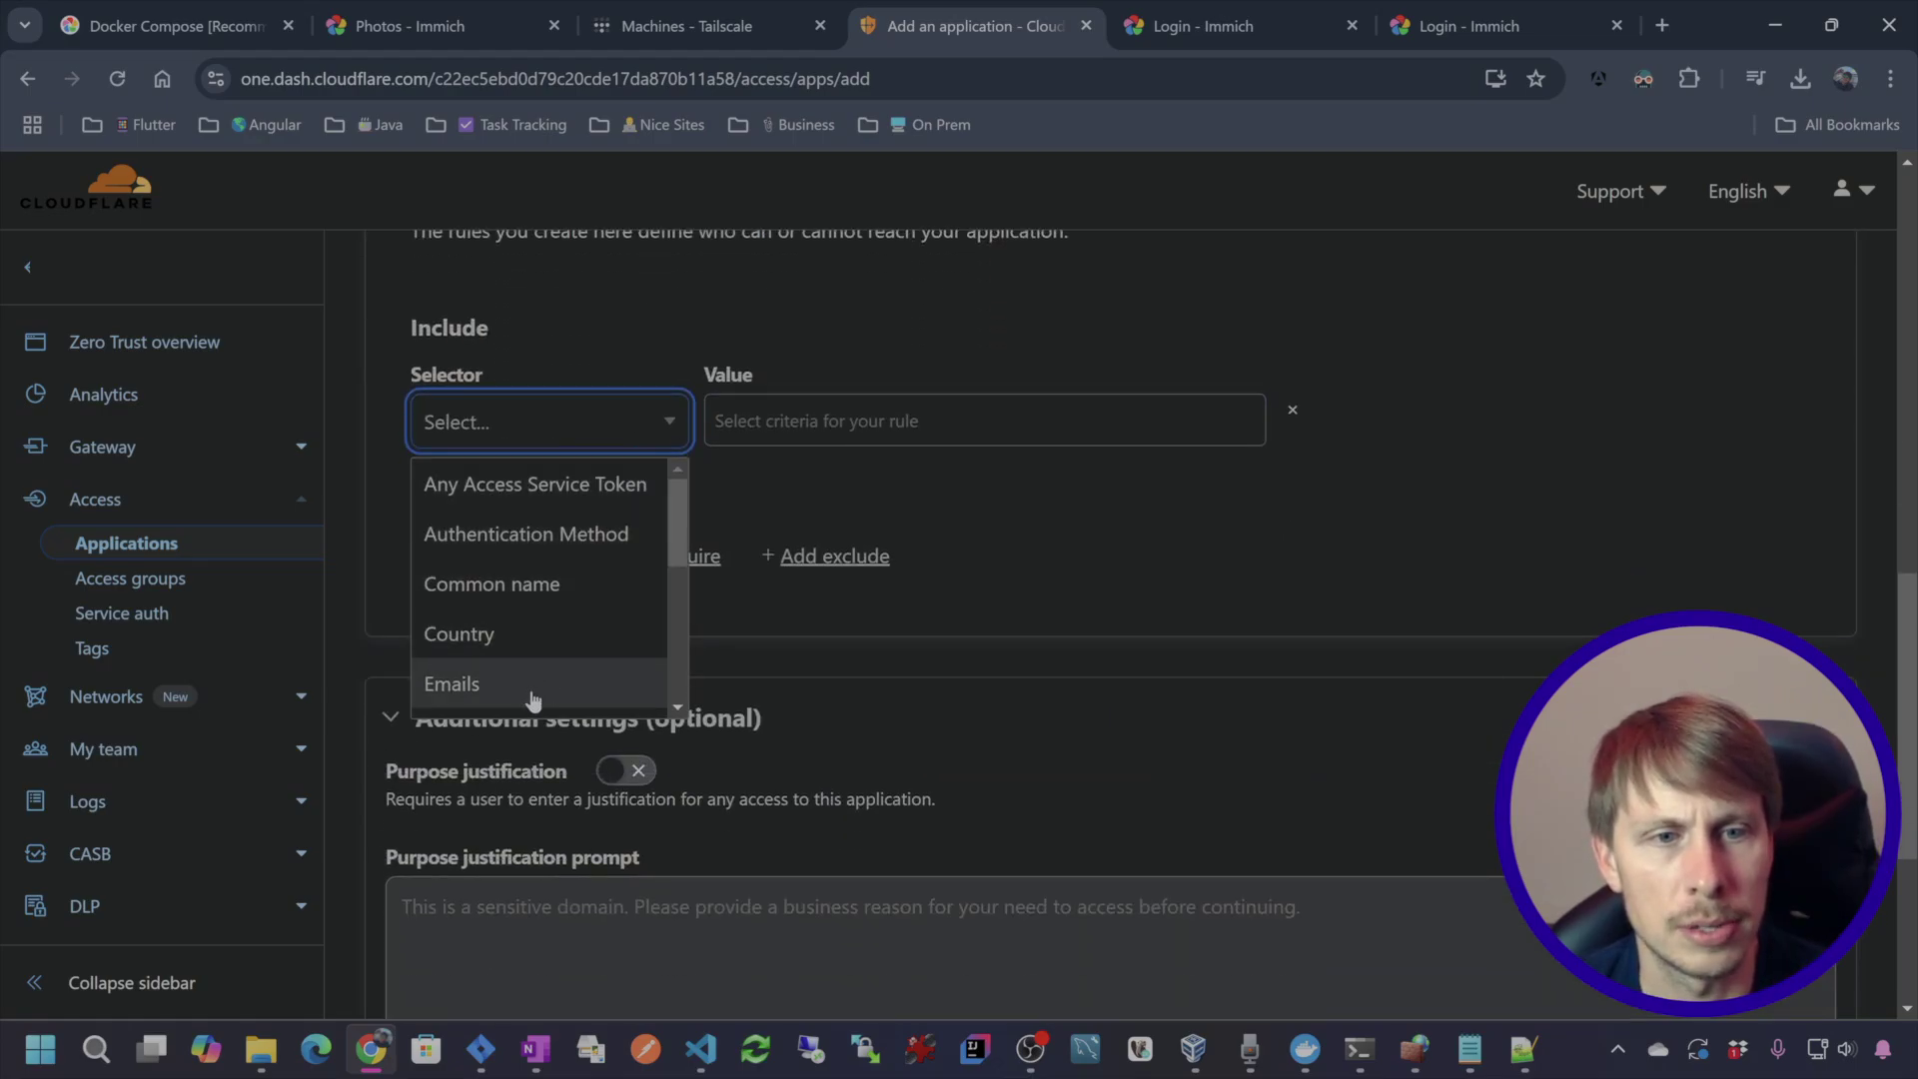
scroll(535, 540, "down", 1)
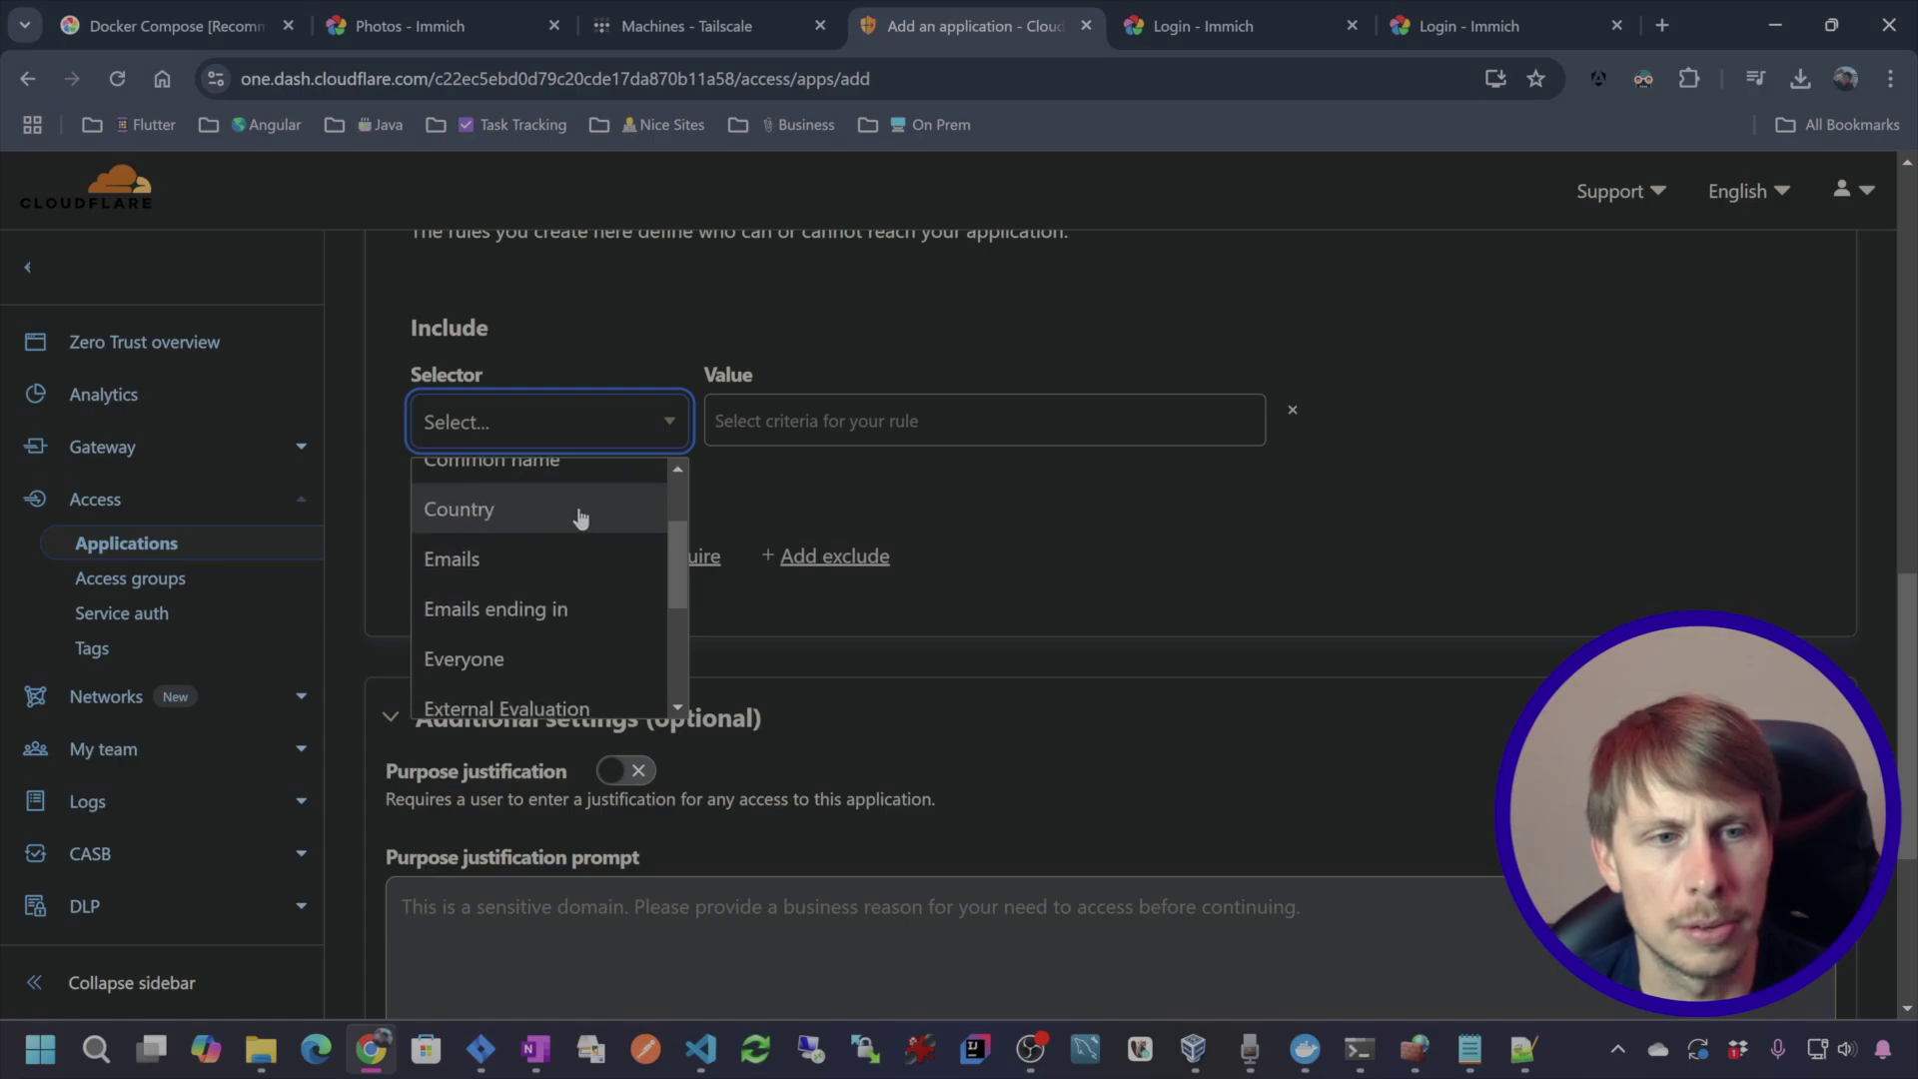
left_click(556, 578)
left_click(856, 417)
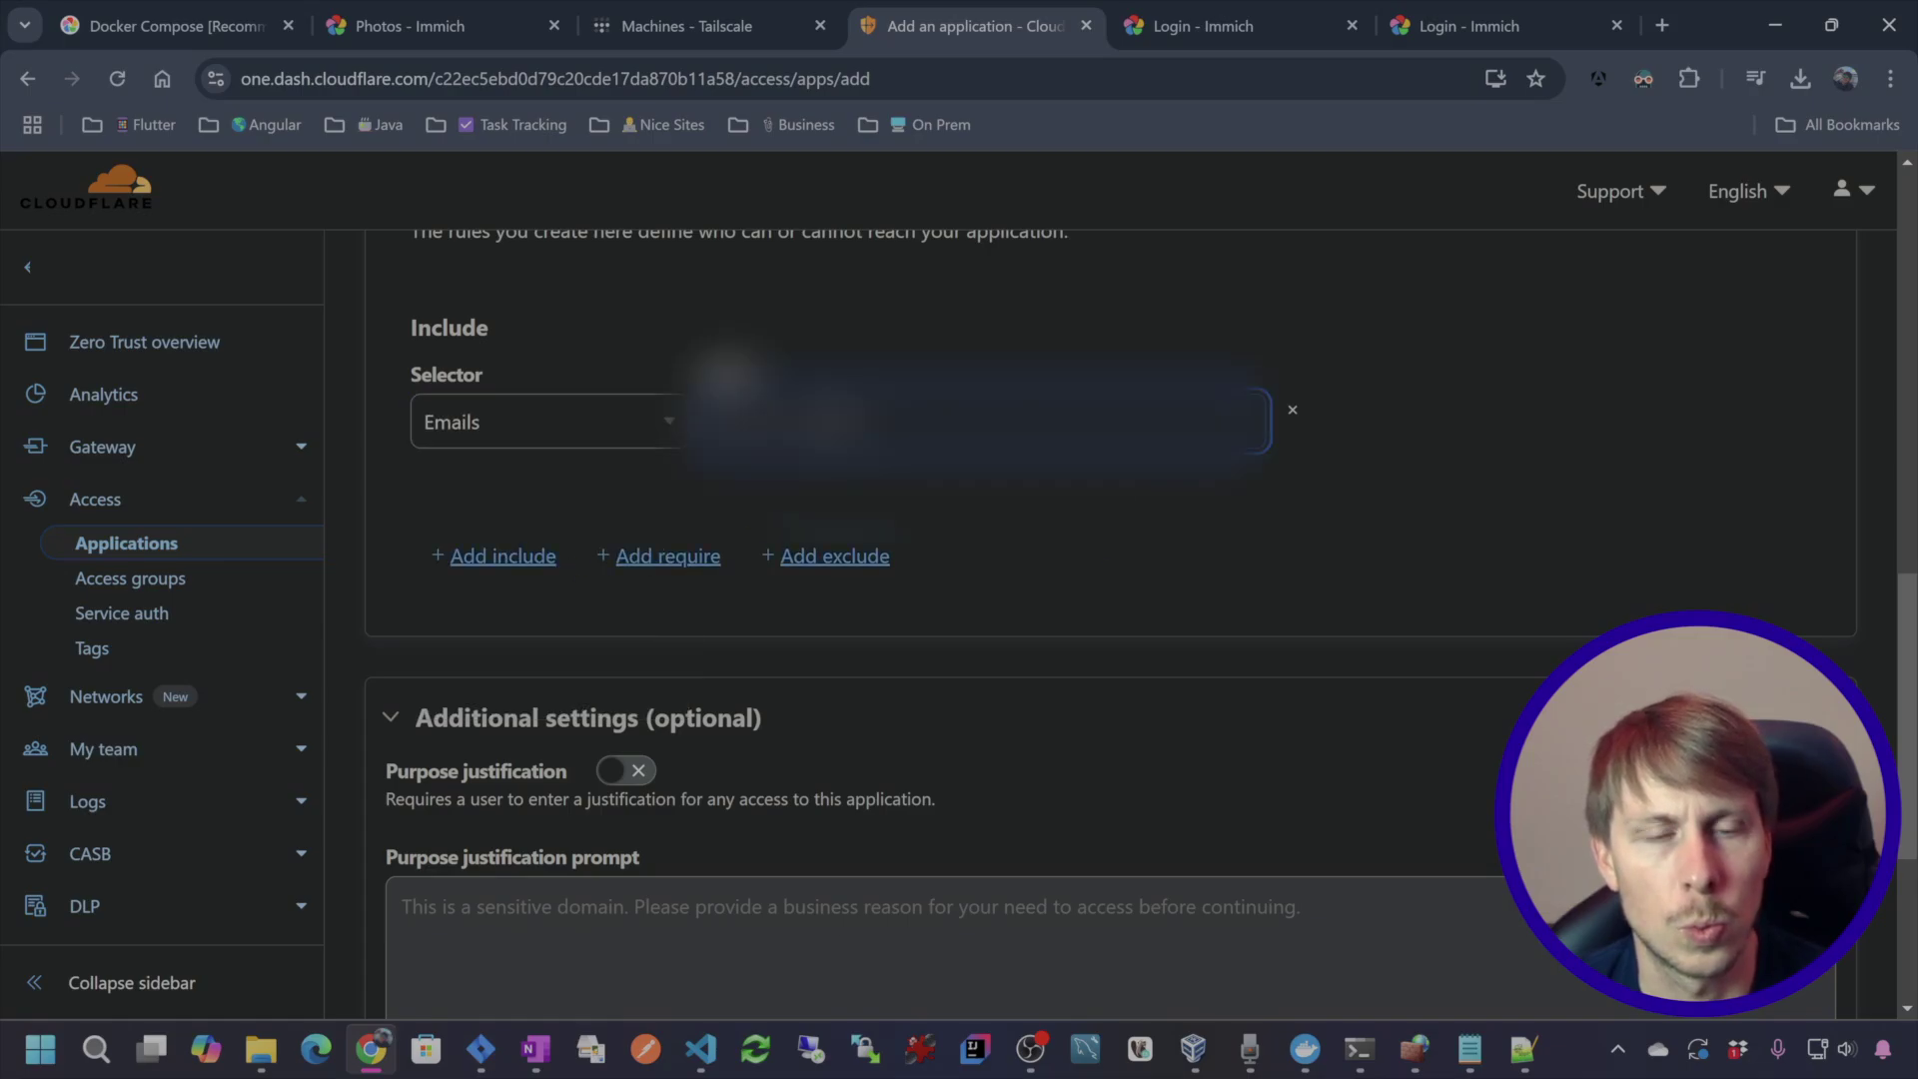
left_click(1371, 483)
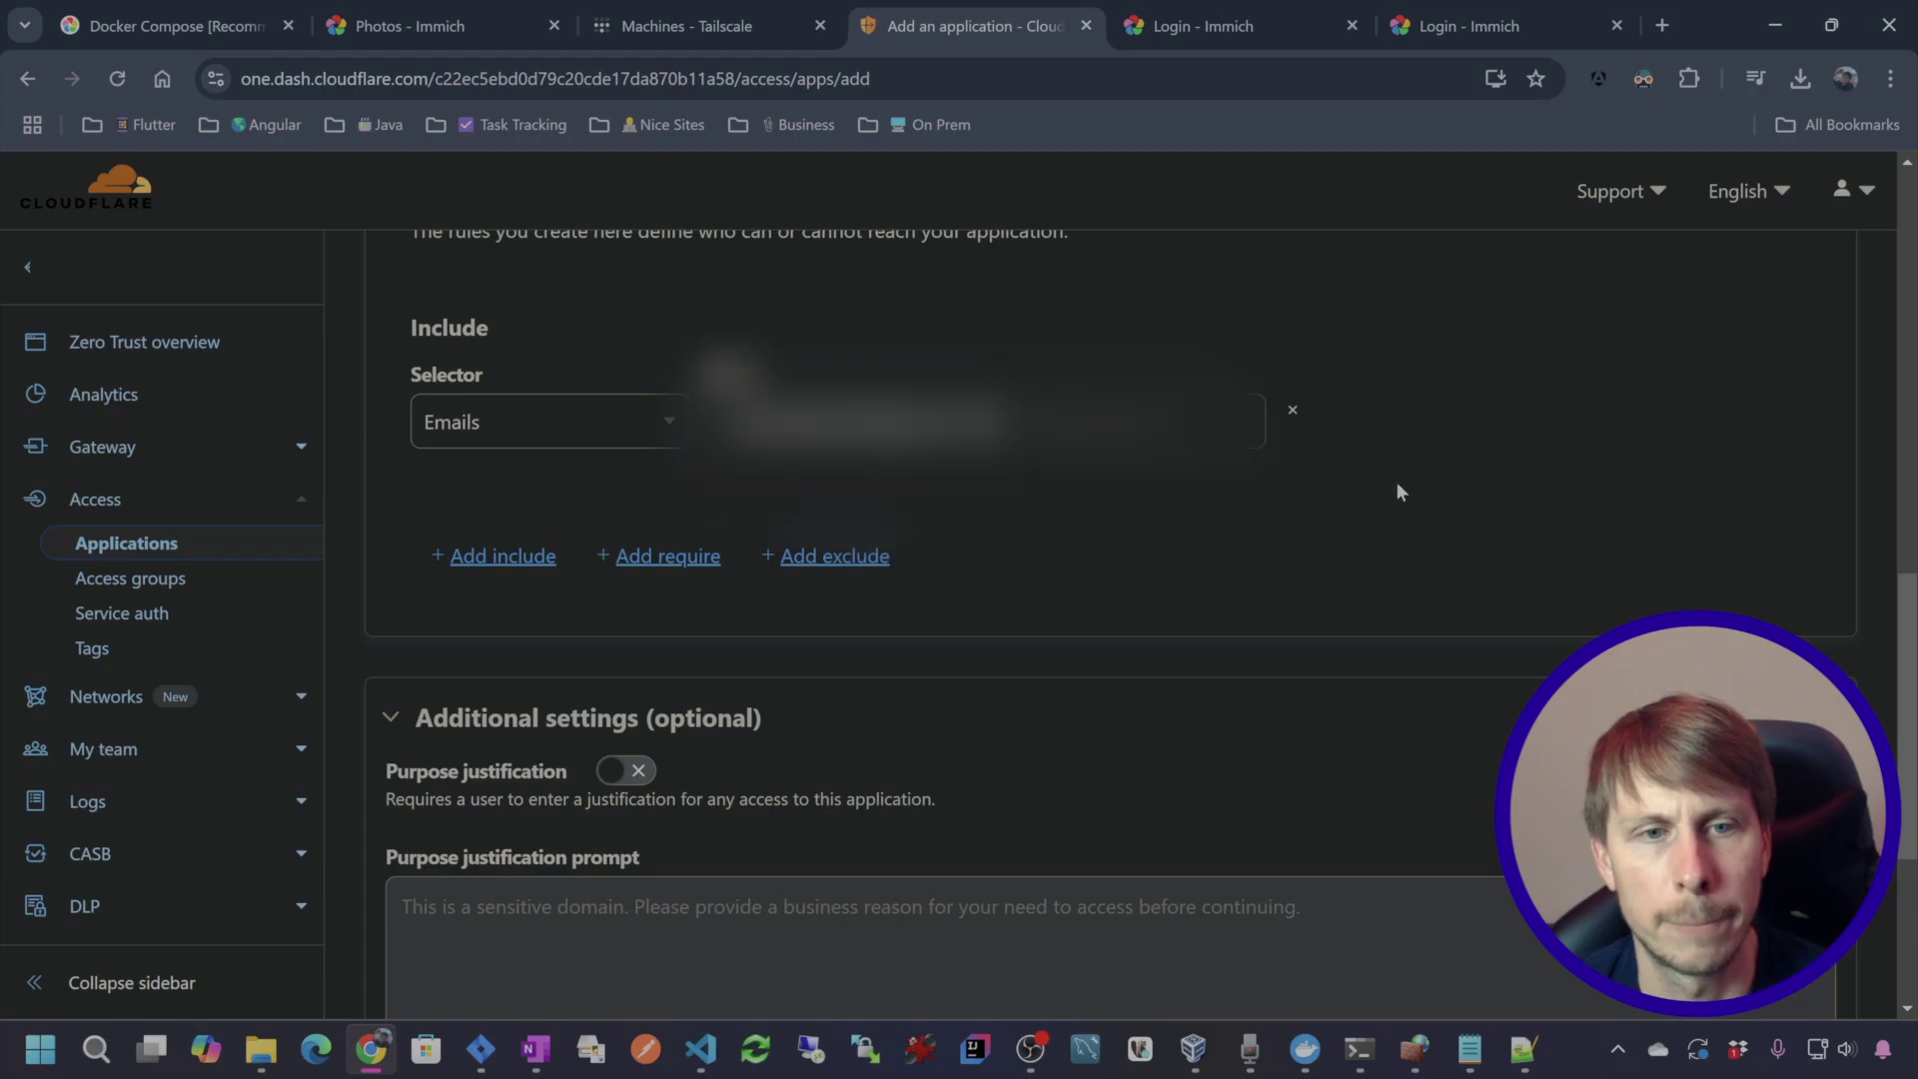
- Leave the policy's additional settings and the application's cookie and browser rendering settings at their defaults, and add the application
scroll(1618, 300, "down", 4)
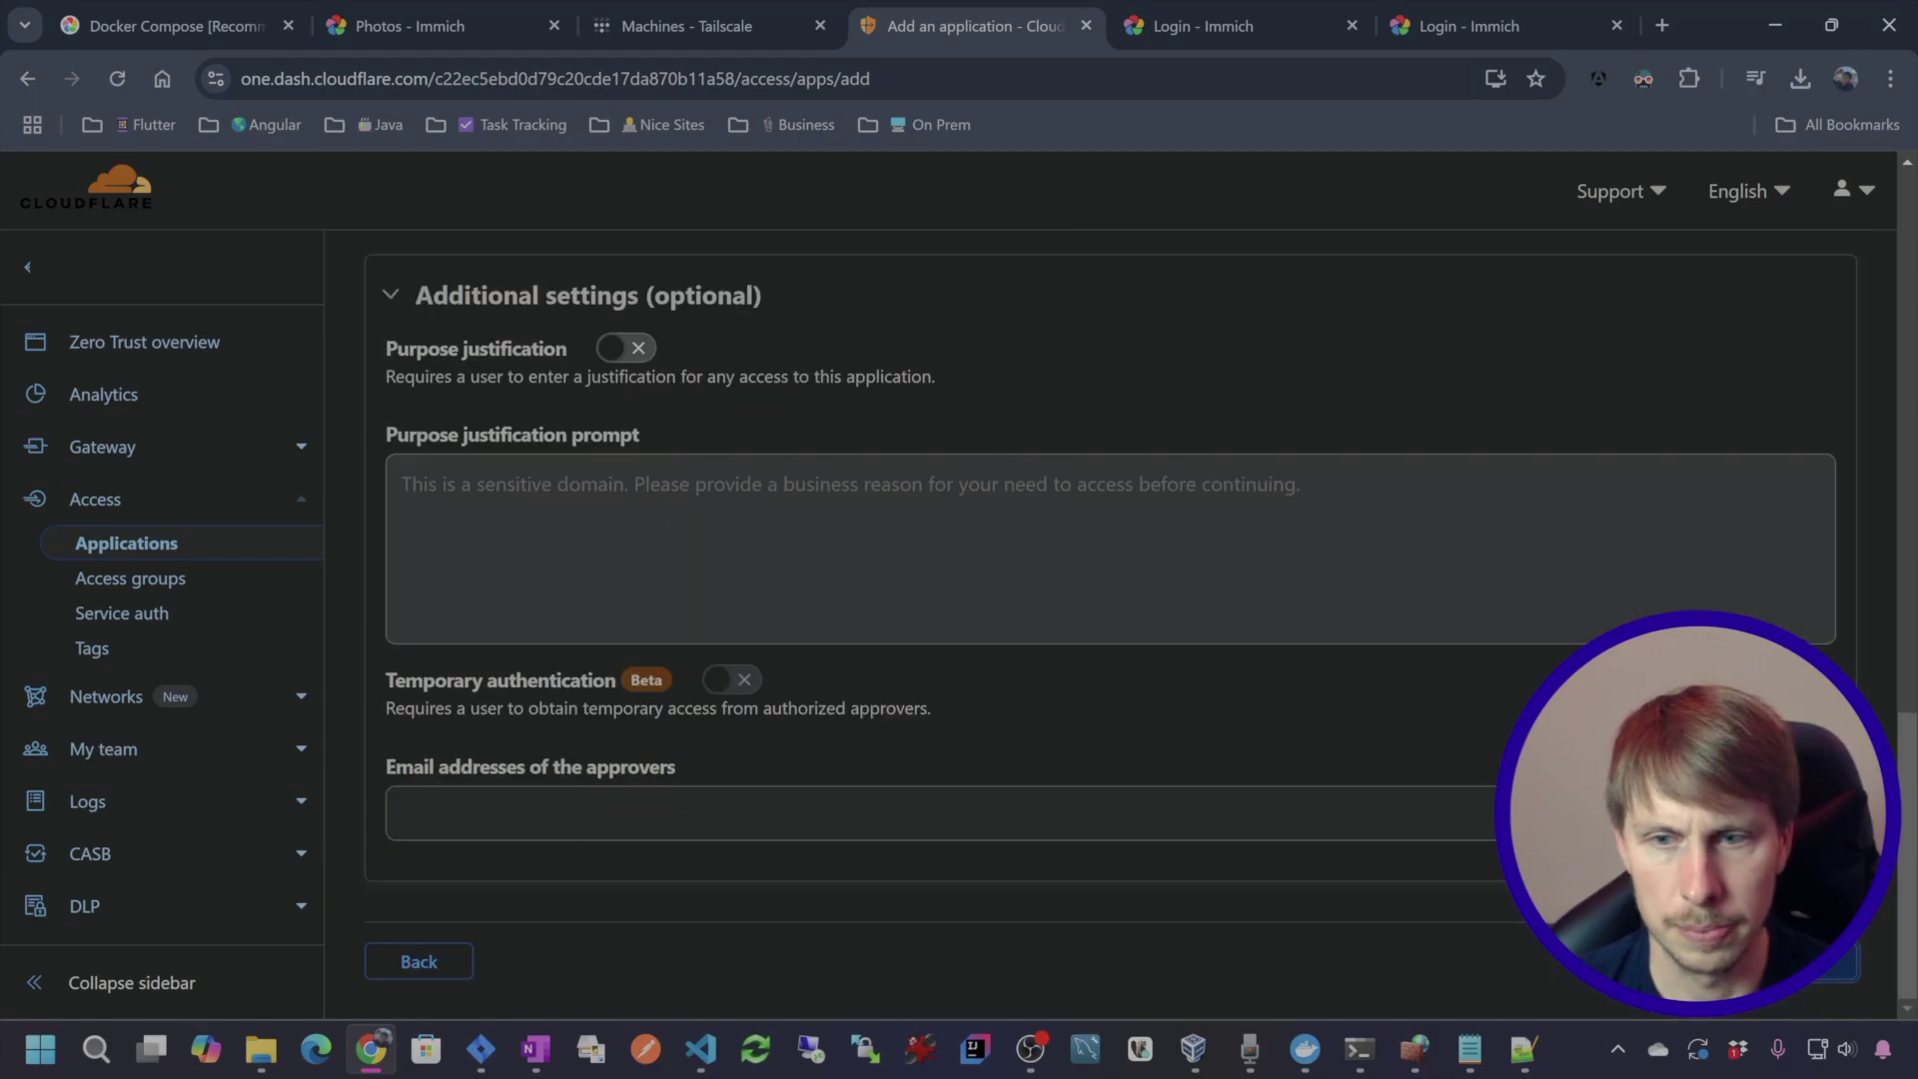
left_click(1808, 961)
scroll(1426, 514, "down", 2)
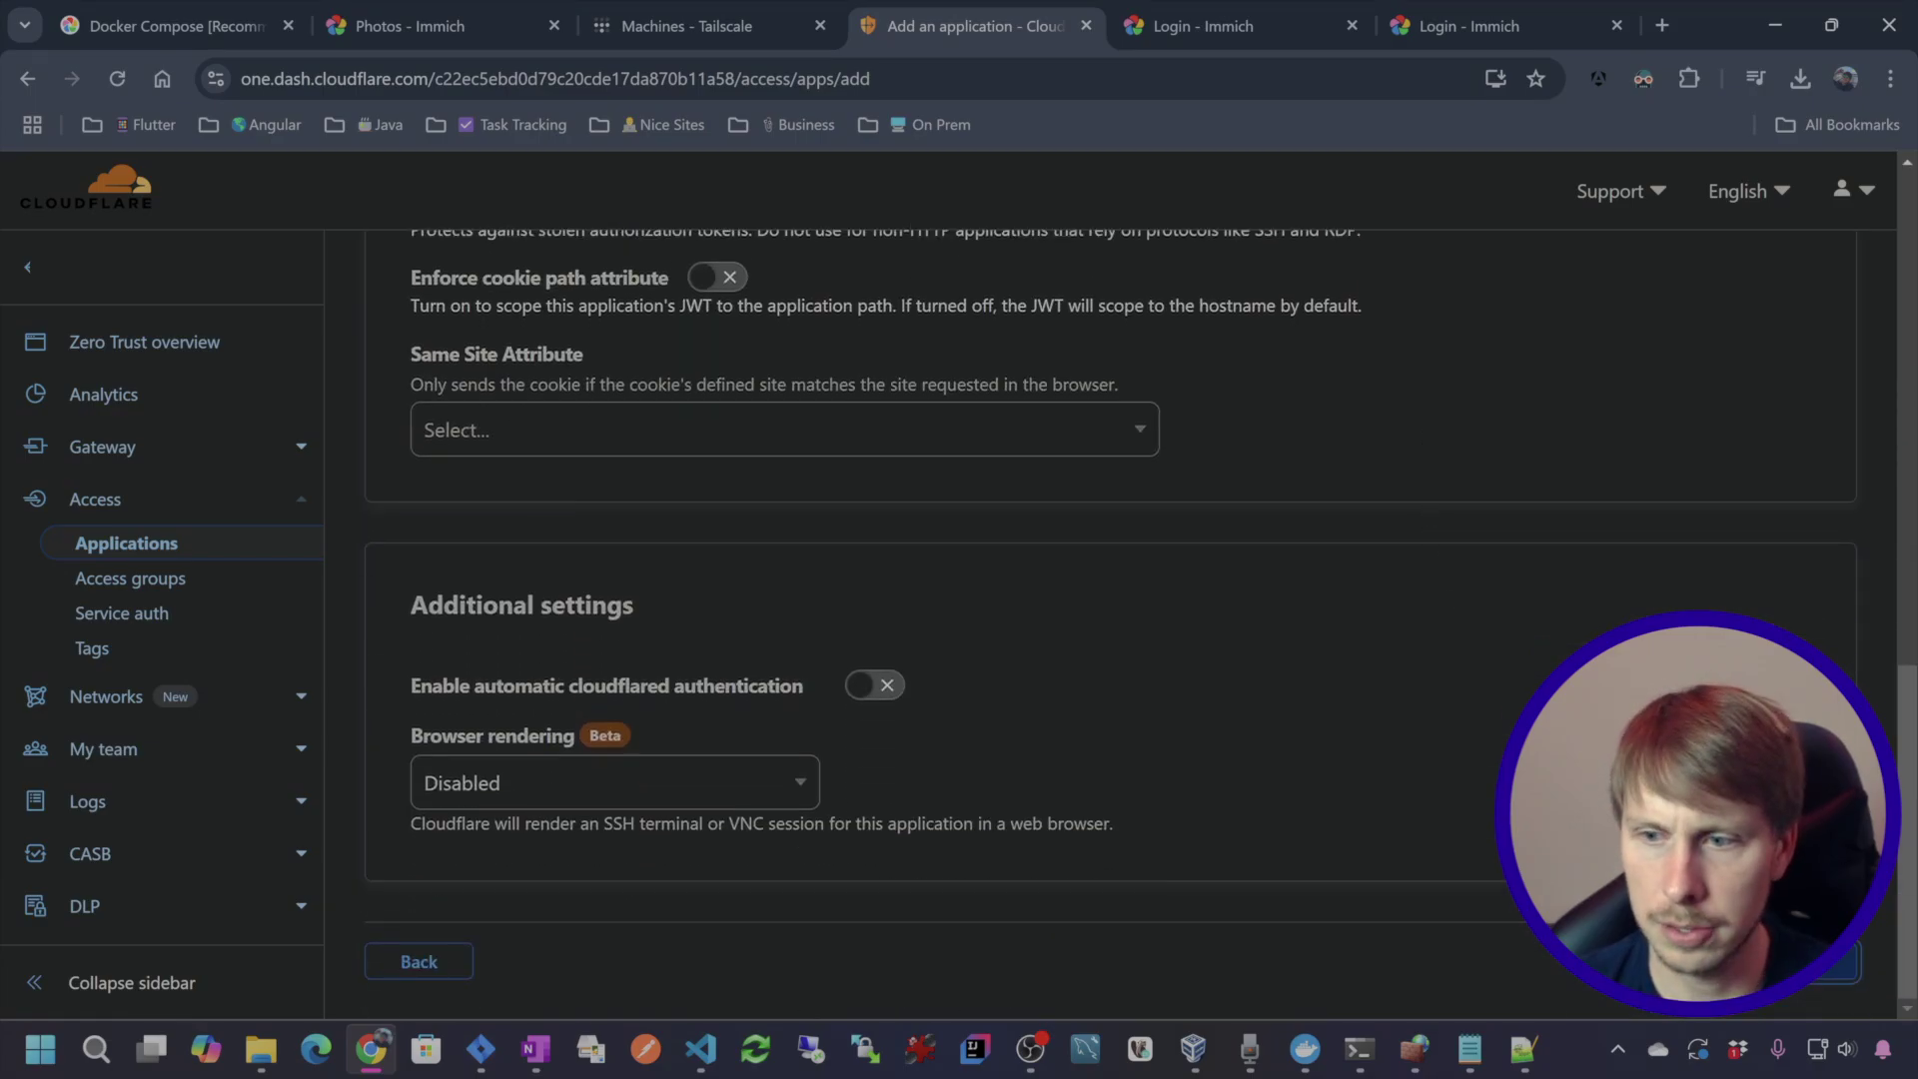
left_click(1840, 961)
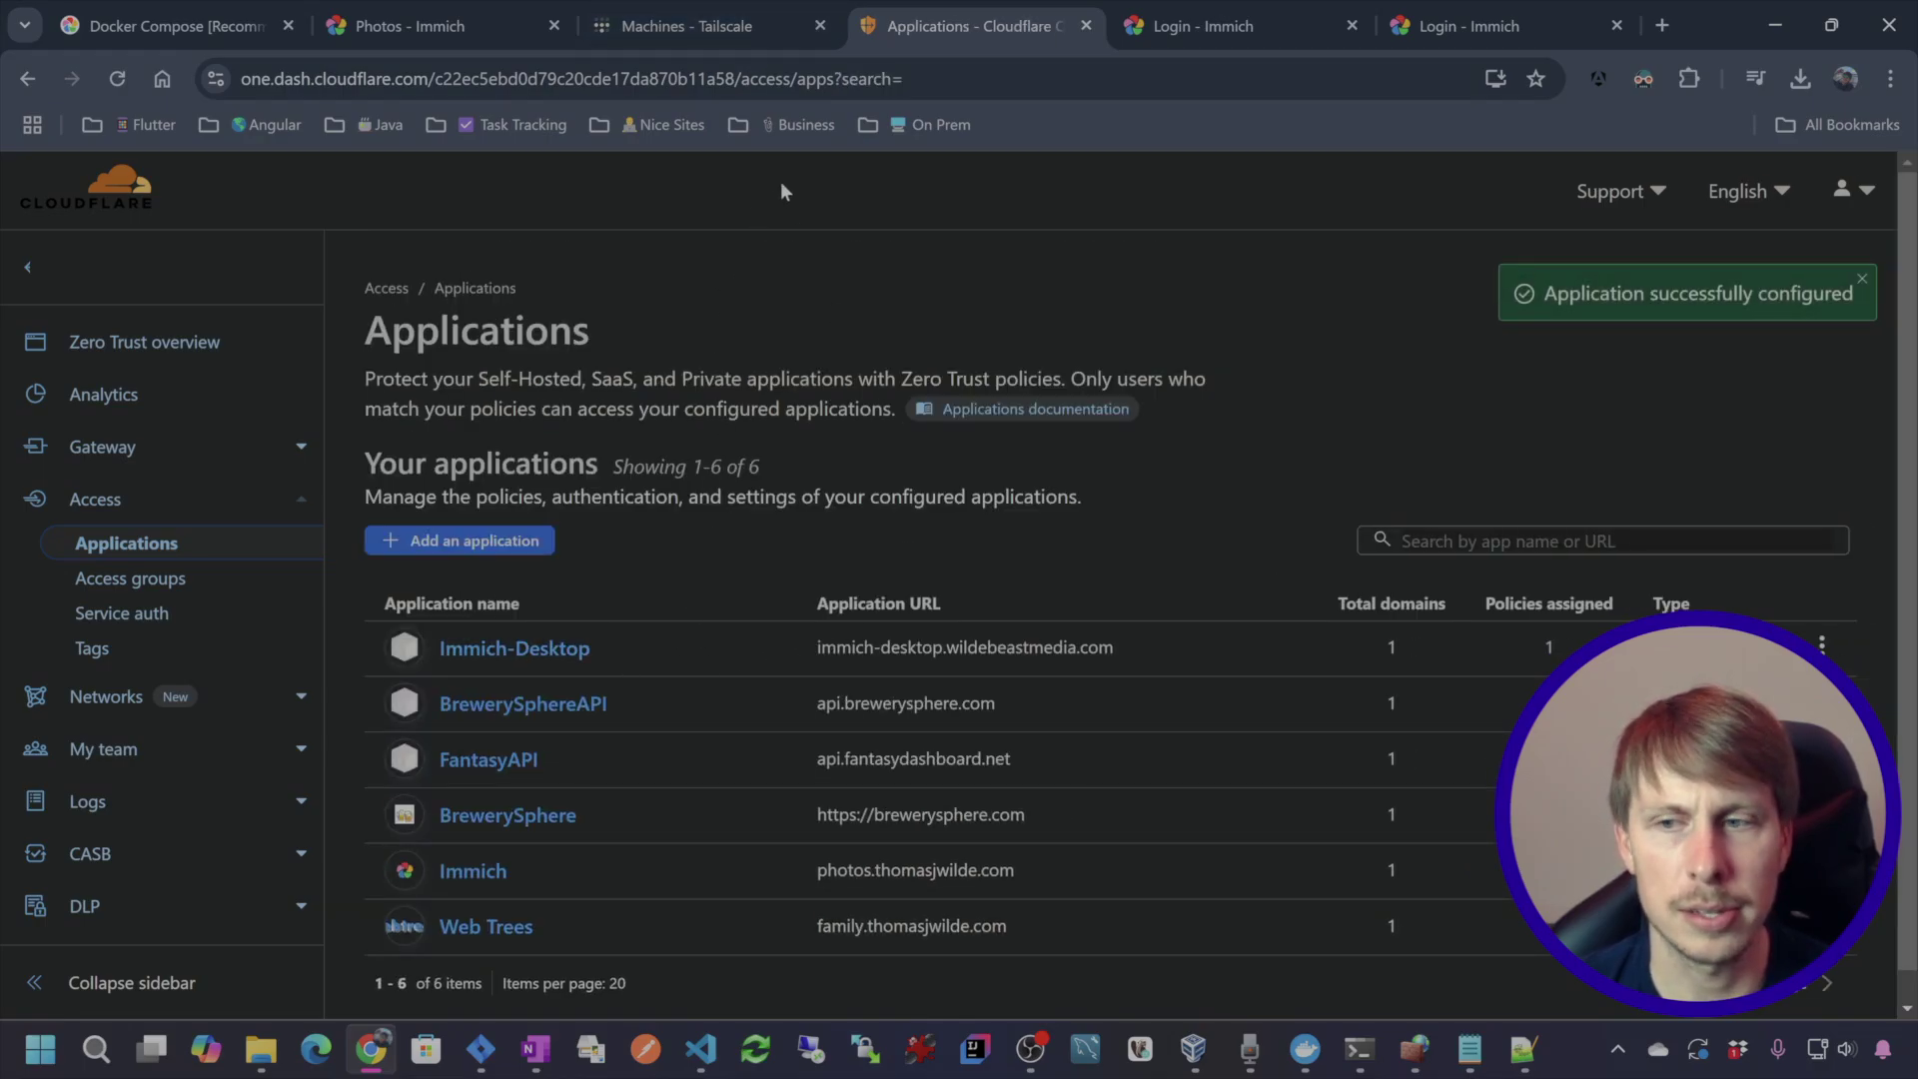
- Reload the public Immich login page, sign in through Cloudflare Access with Google, and look through the photo timeline
left_click(1230, 22)
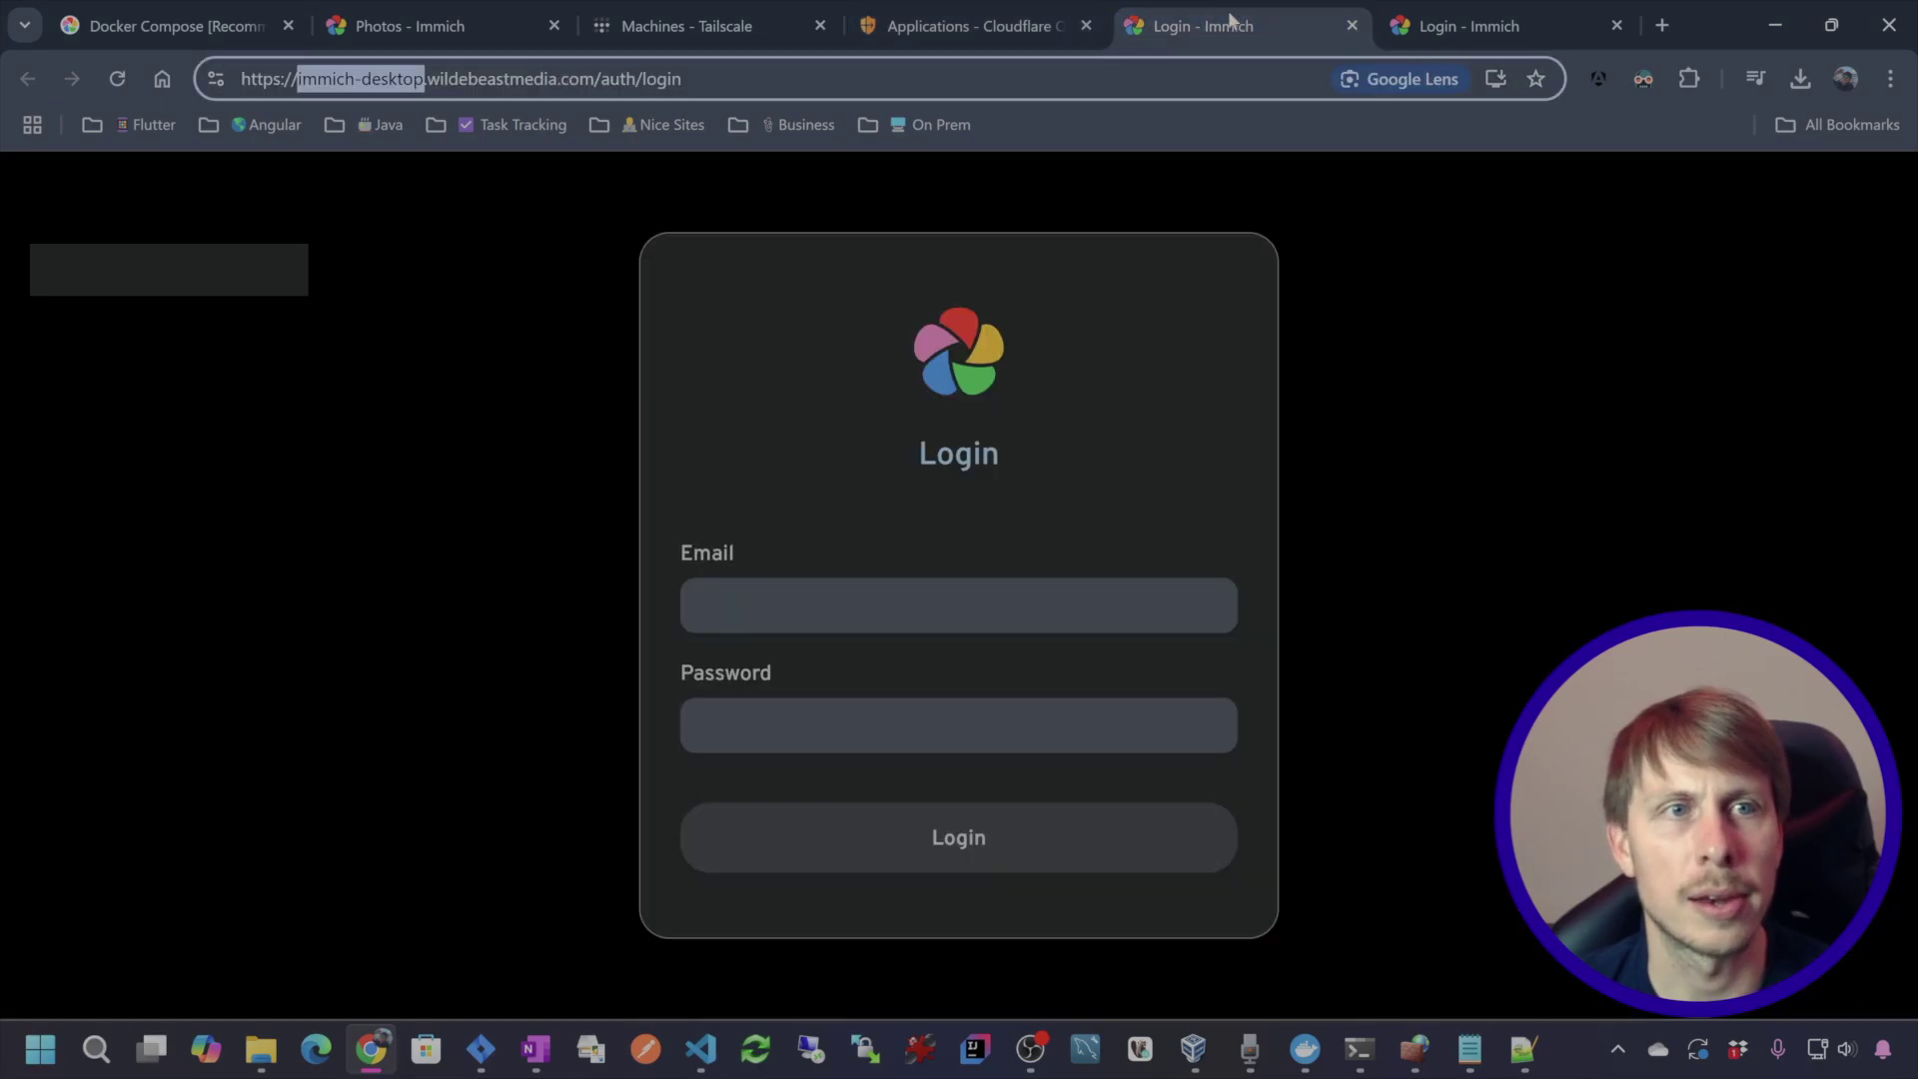
left_click(119, 78)
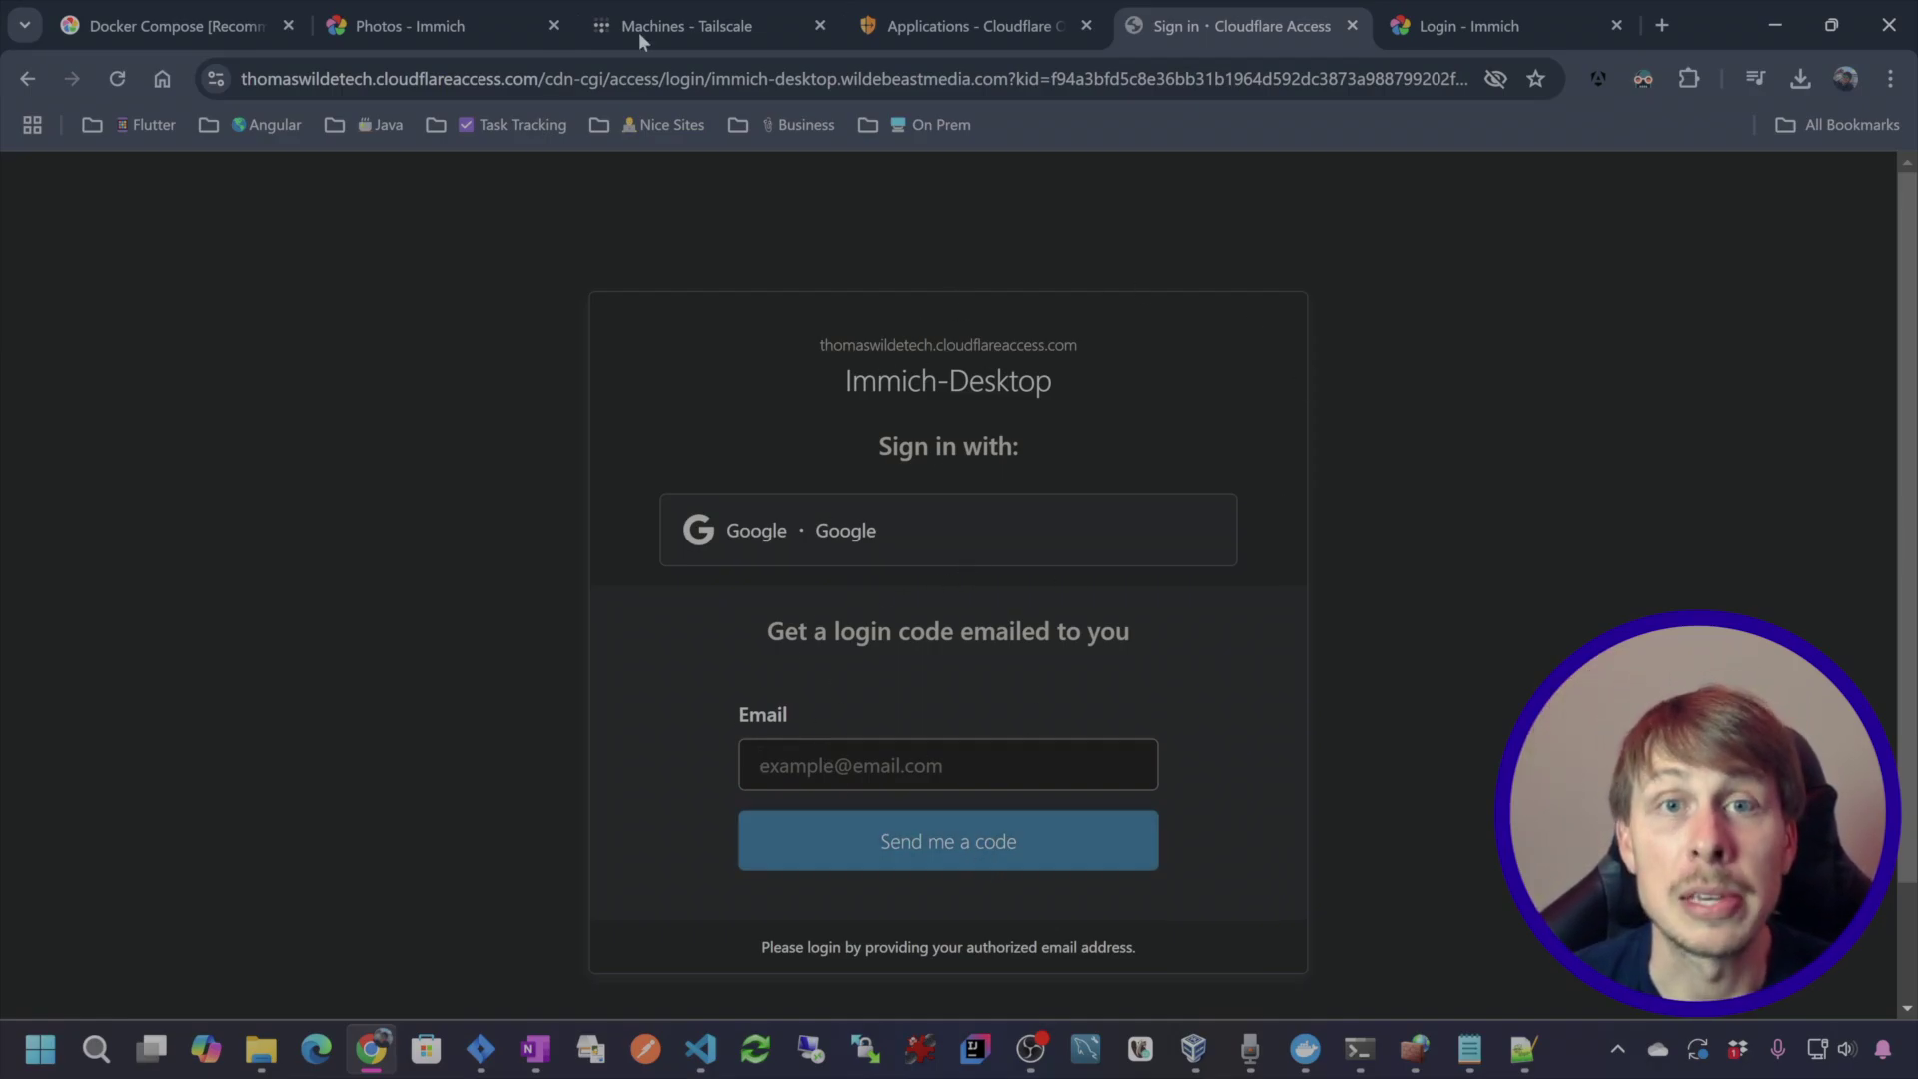
left_click(797, 541)
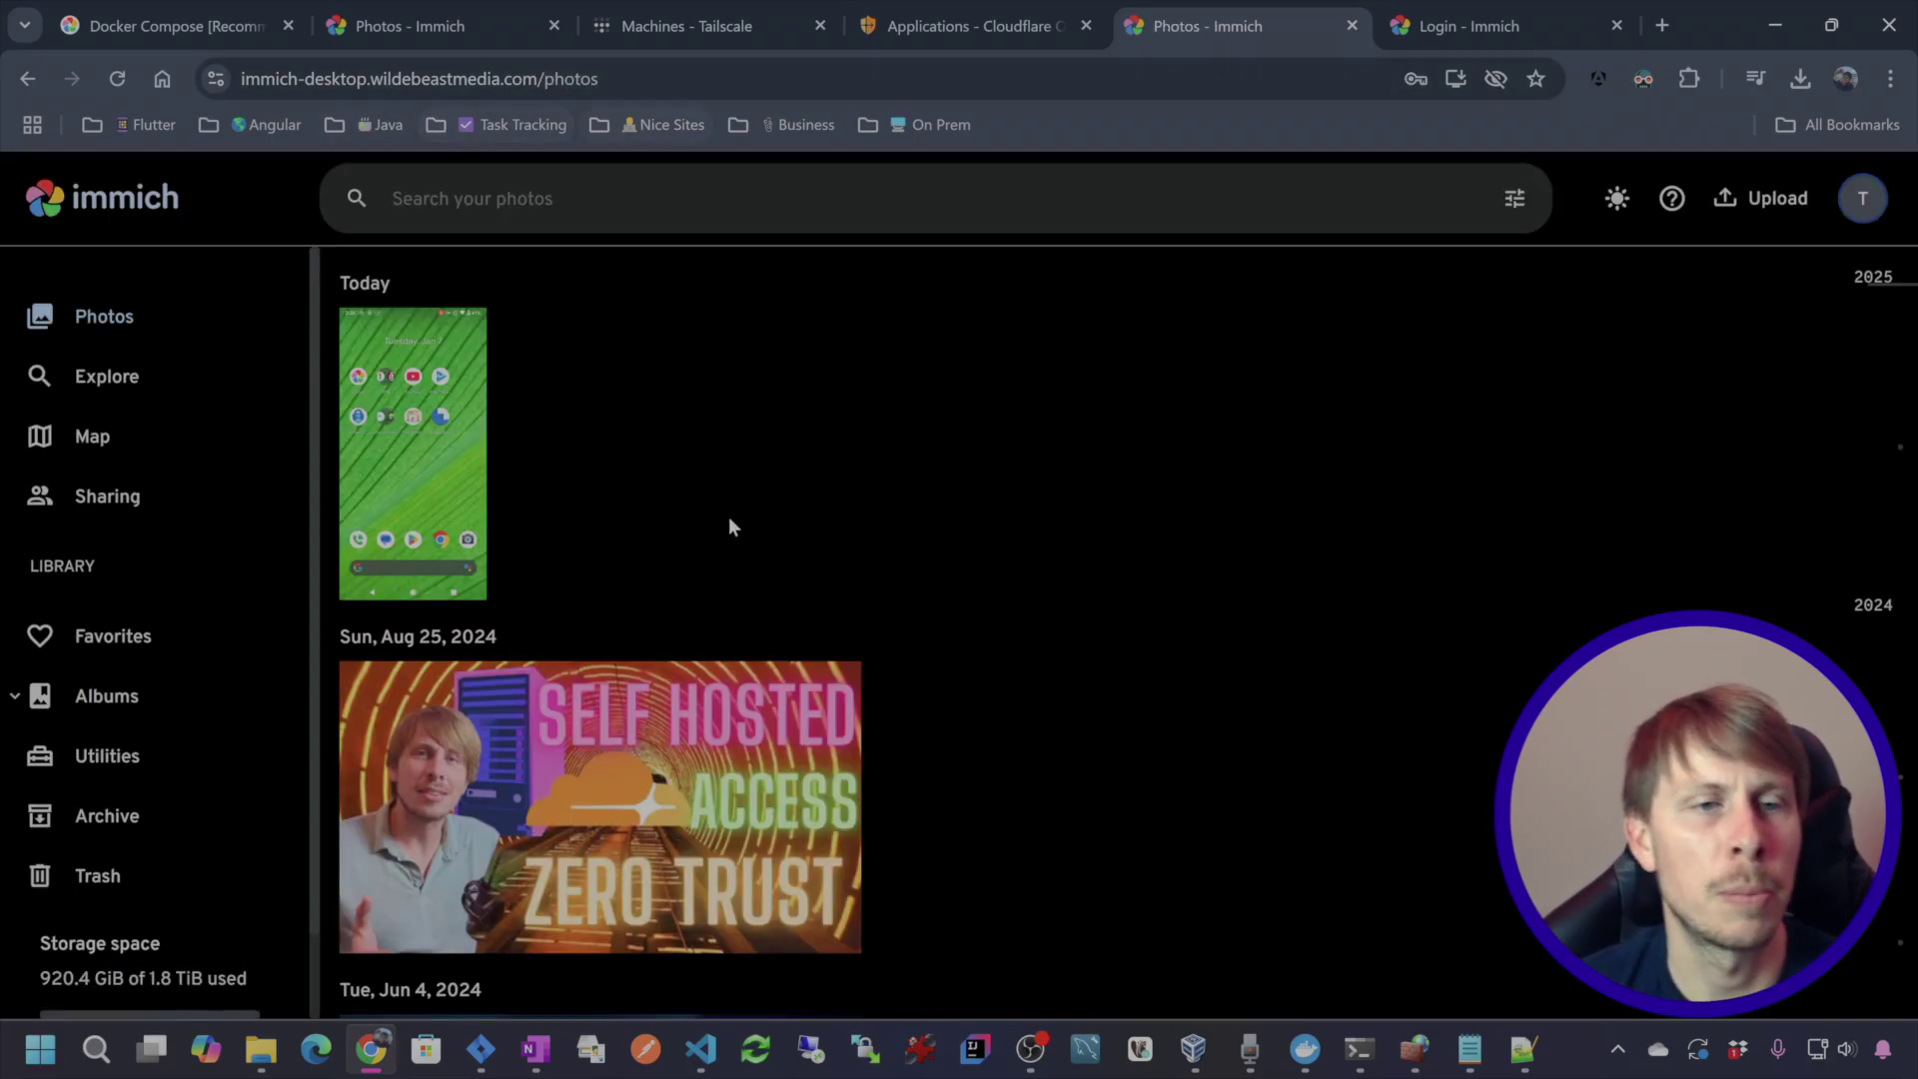
scroll(539, 350, "down", 6)
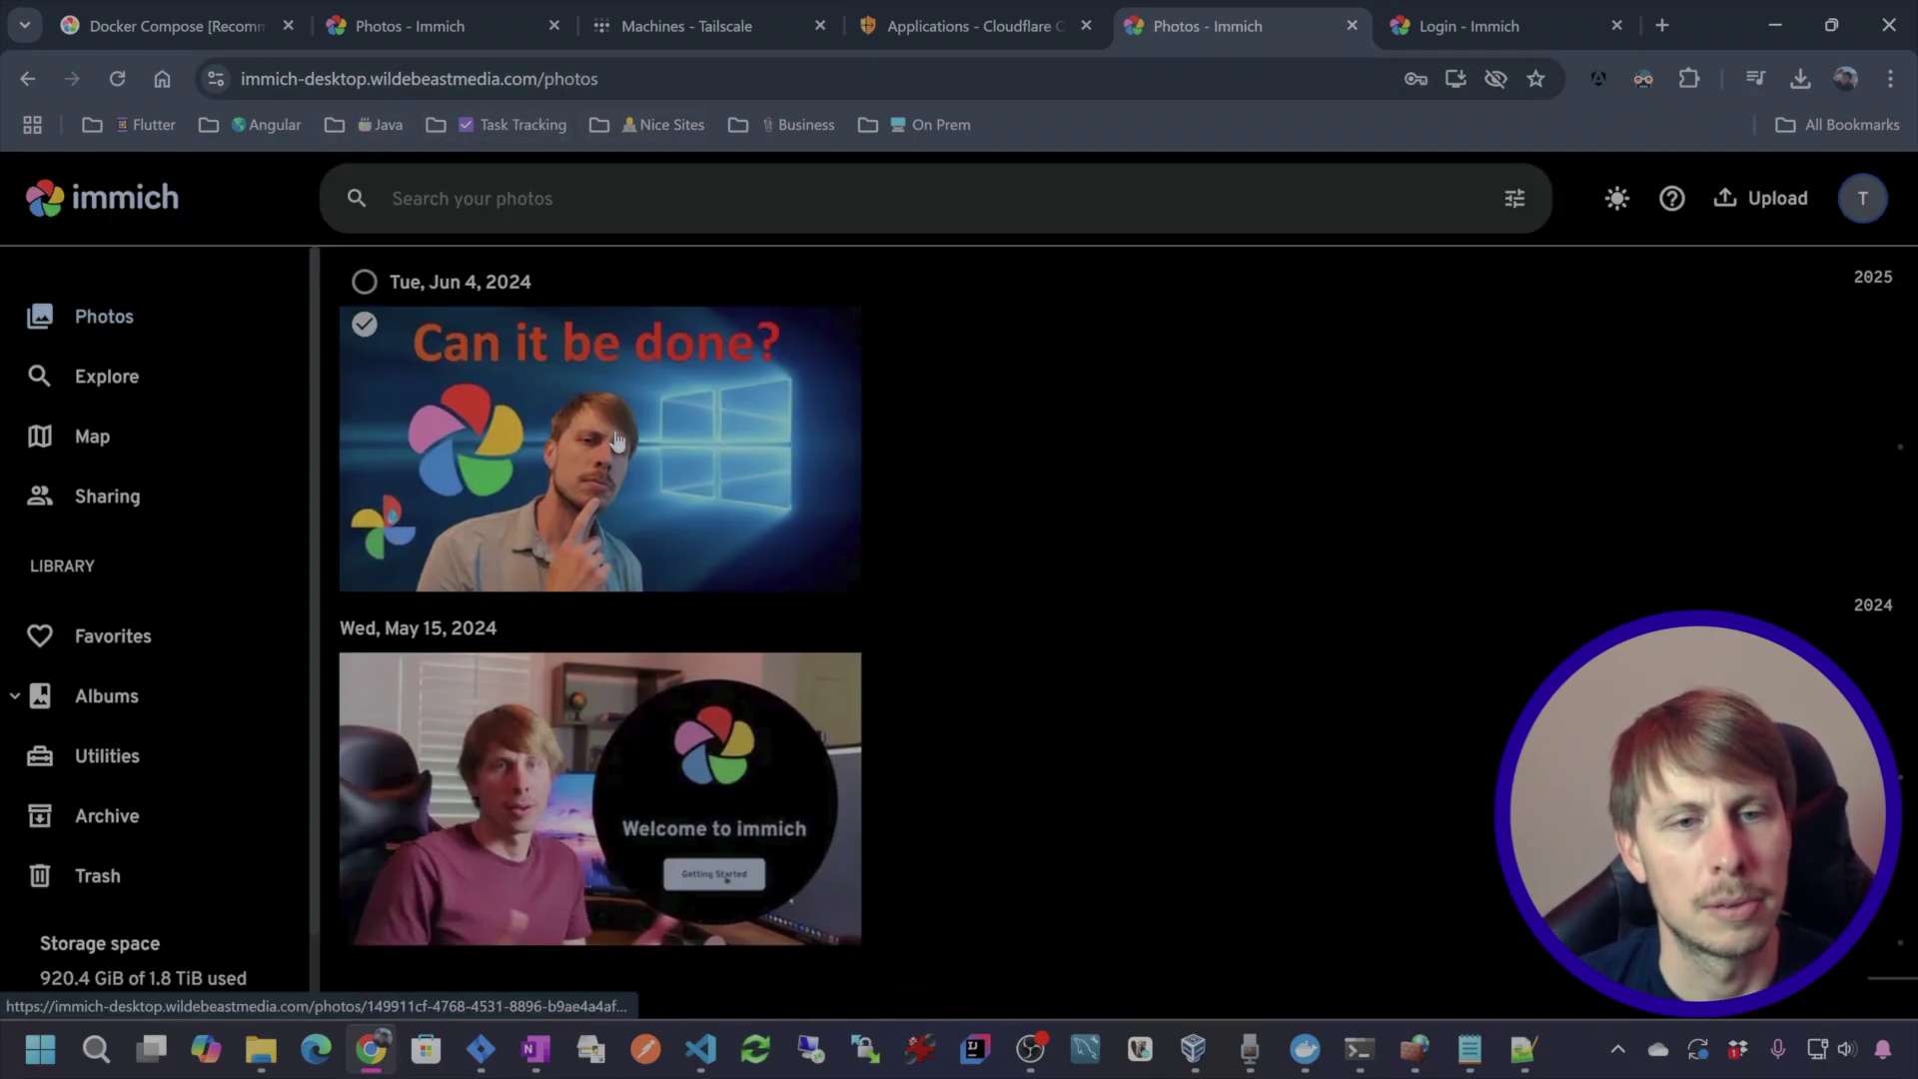
scroll(613, 434, "up", 6)
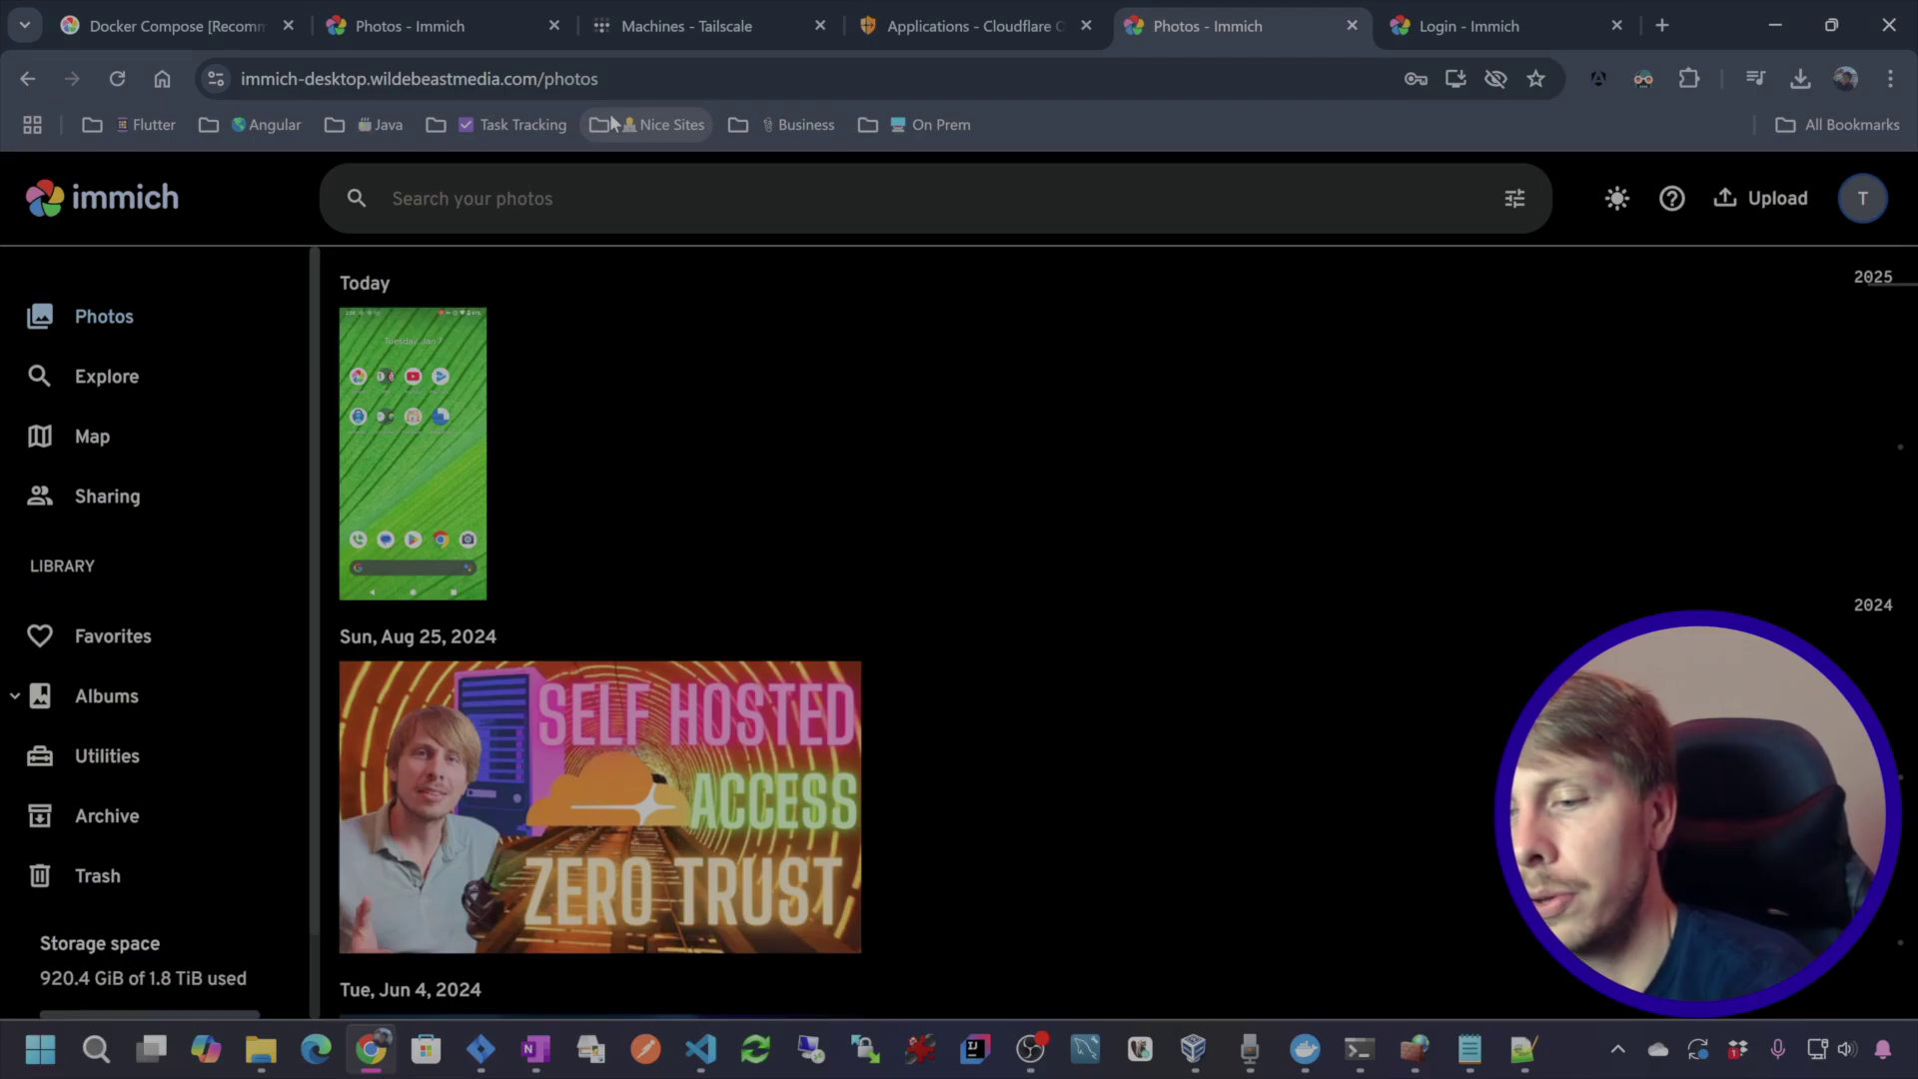
- Switch to Docker Desktop's container list and shrink its window so it sits over the lower part of the Immich page
left_click(1305, 1049)
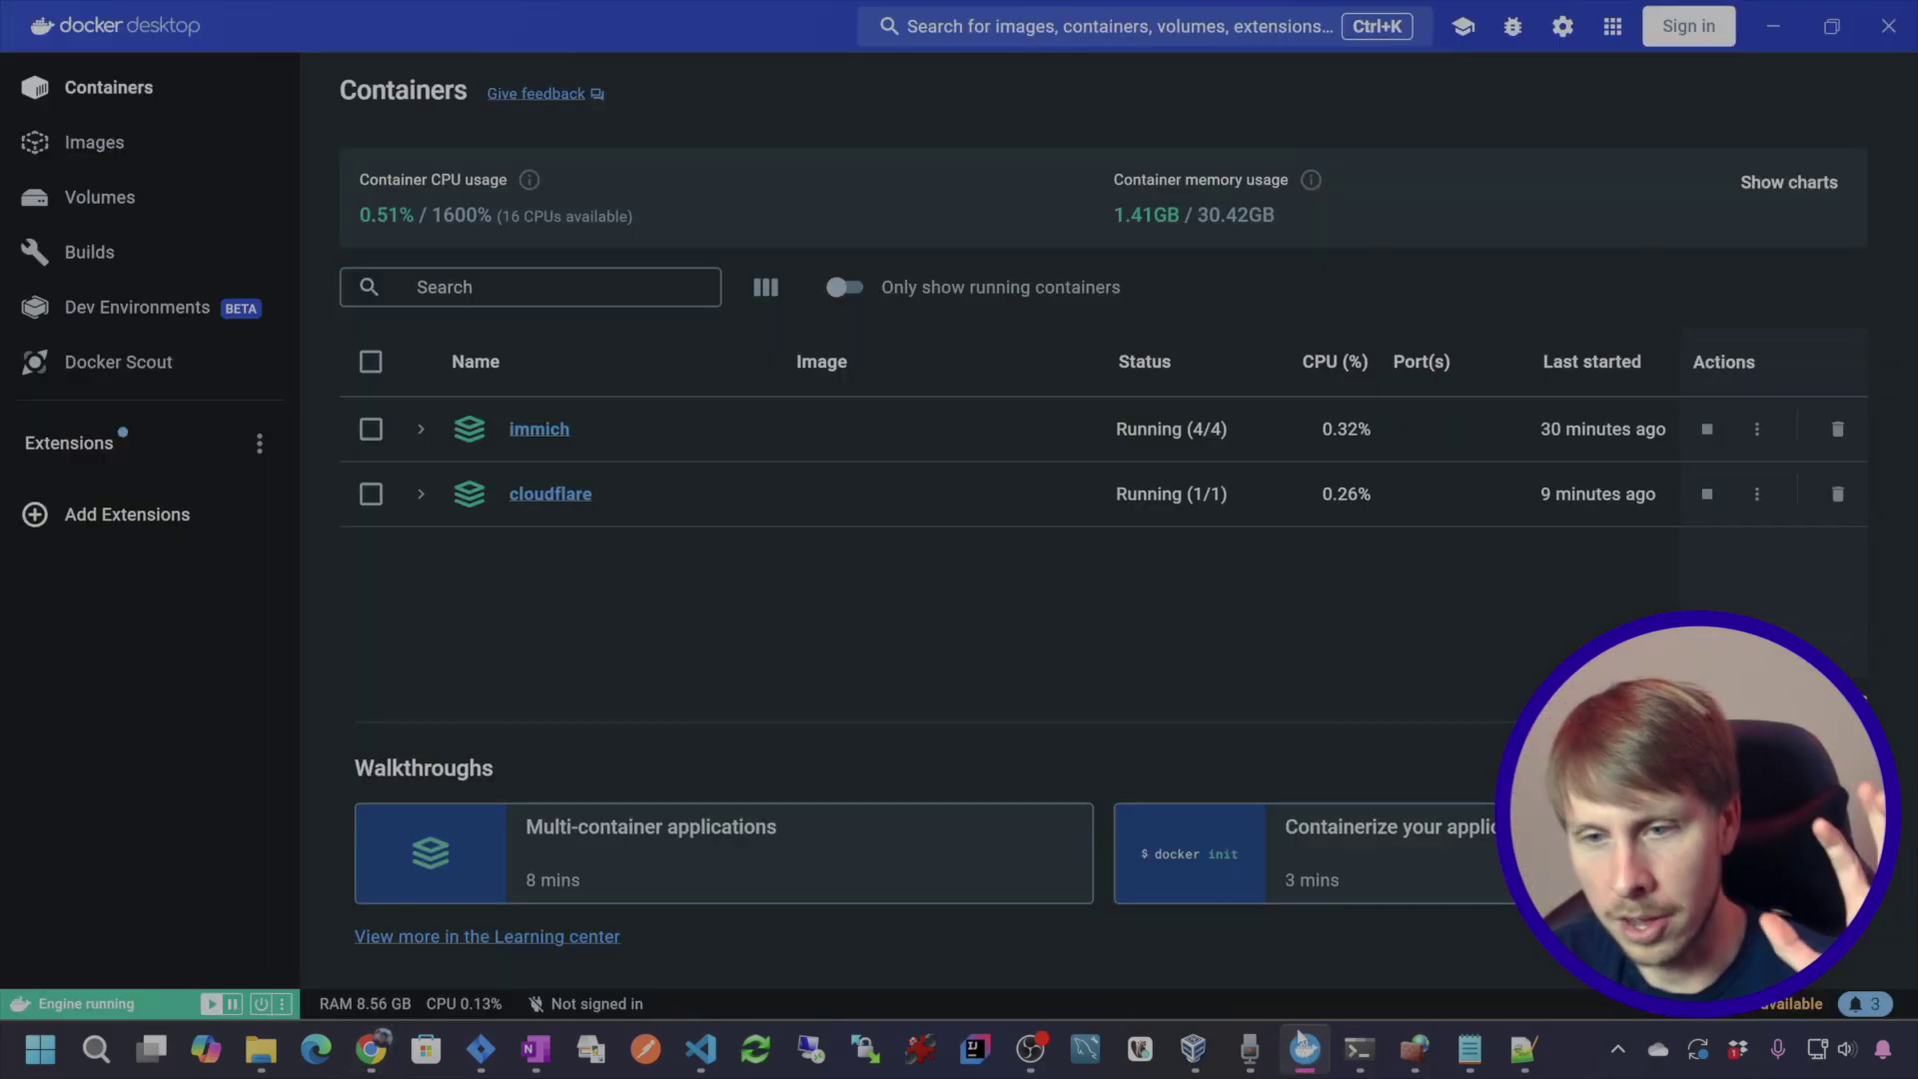
left_click_drag(551, 12, 949, 432)
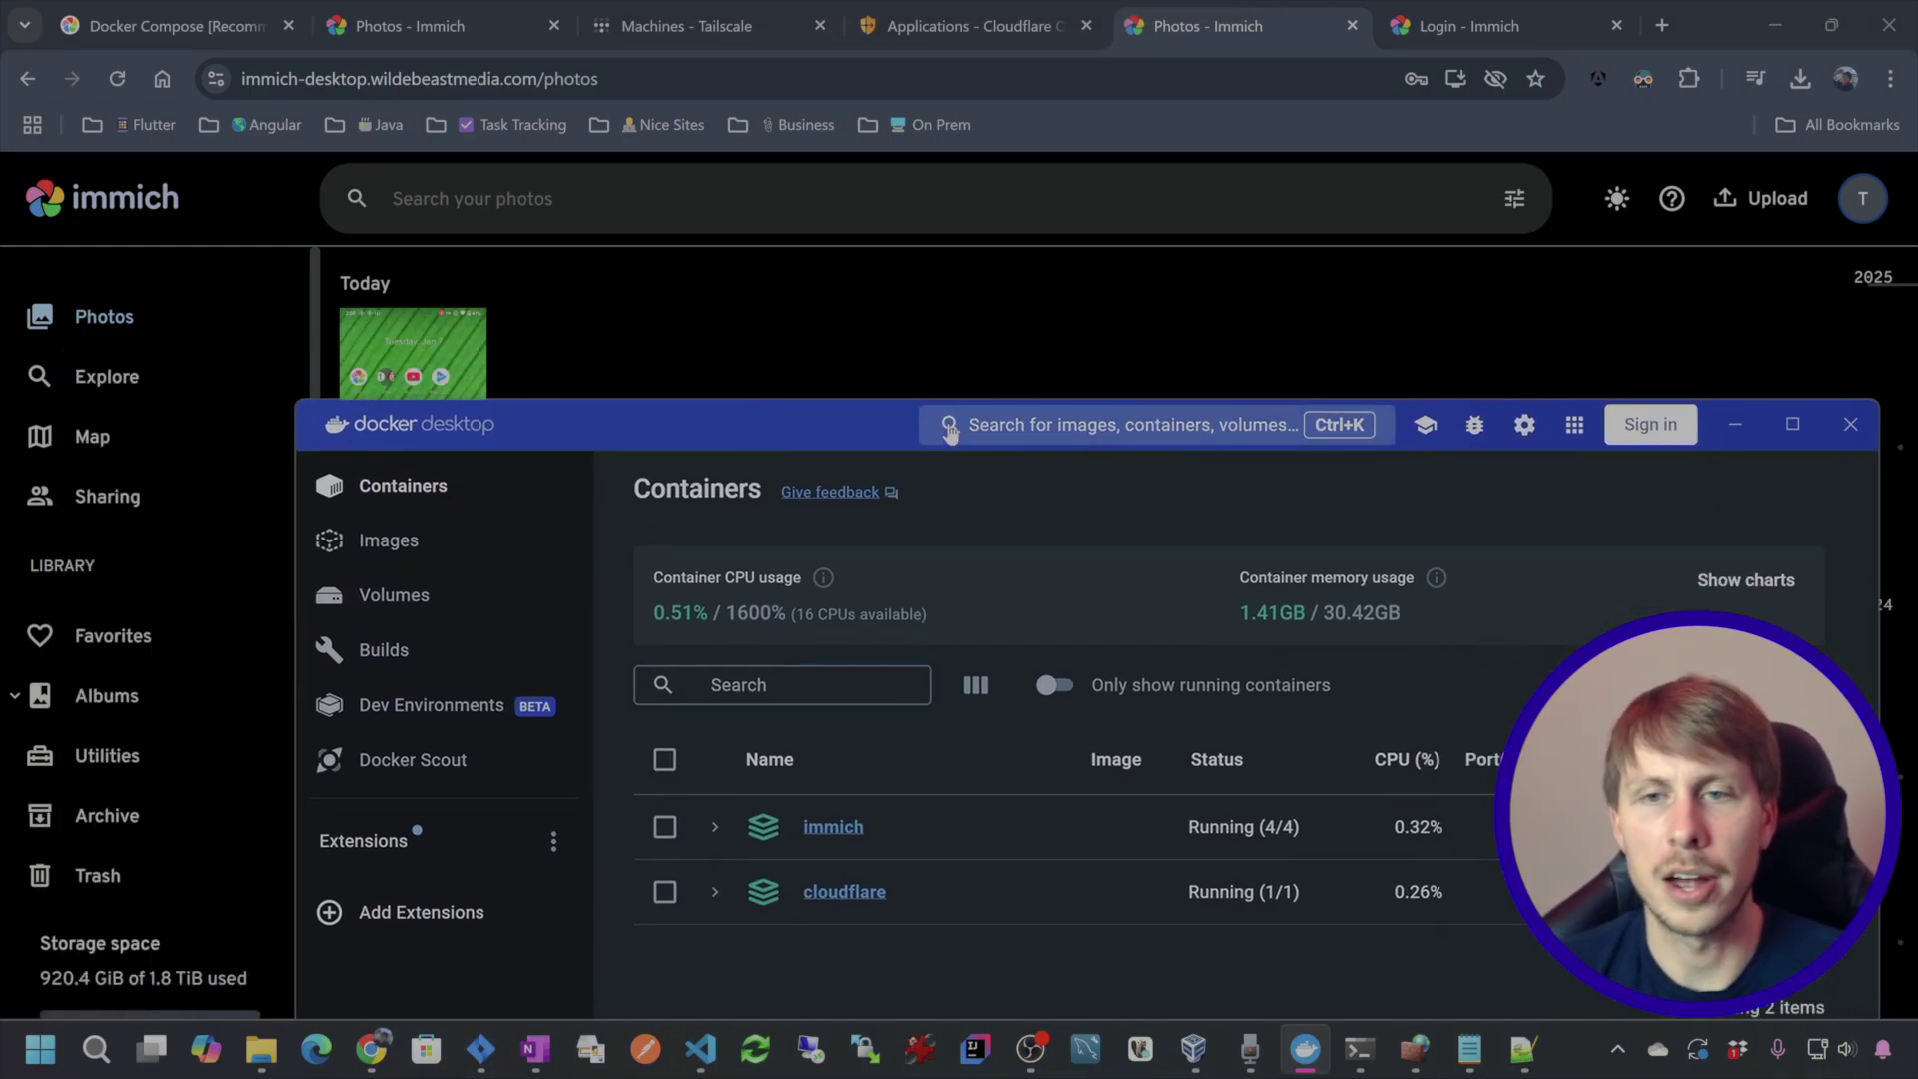